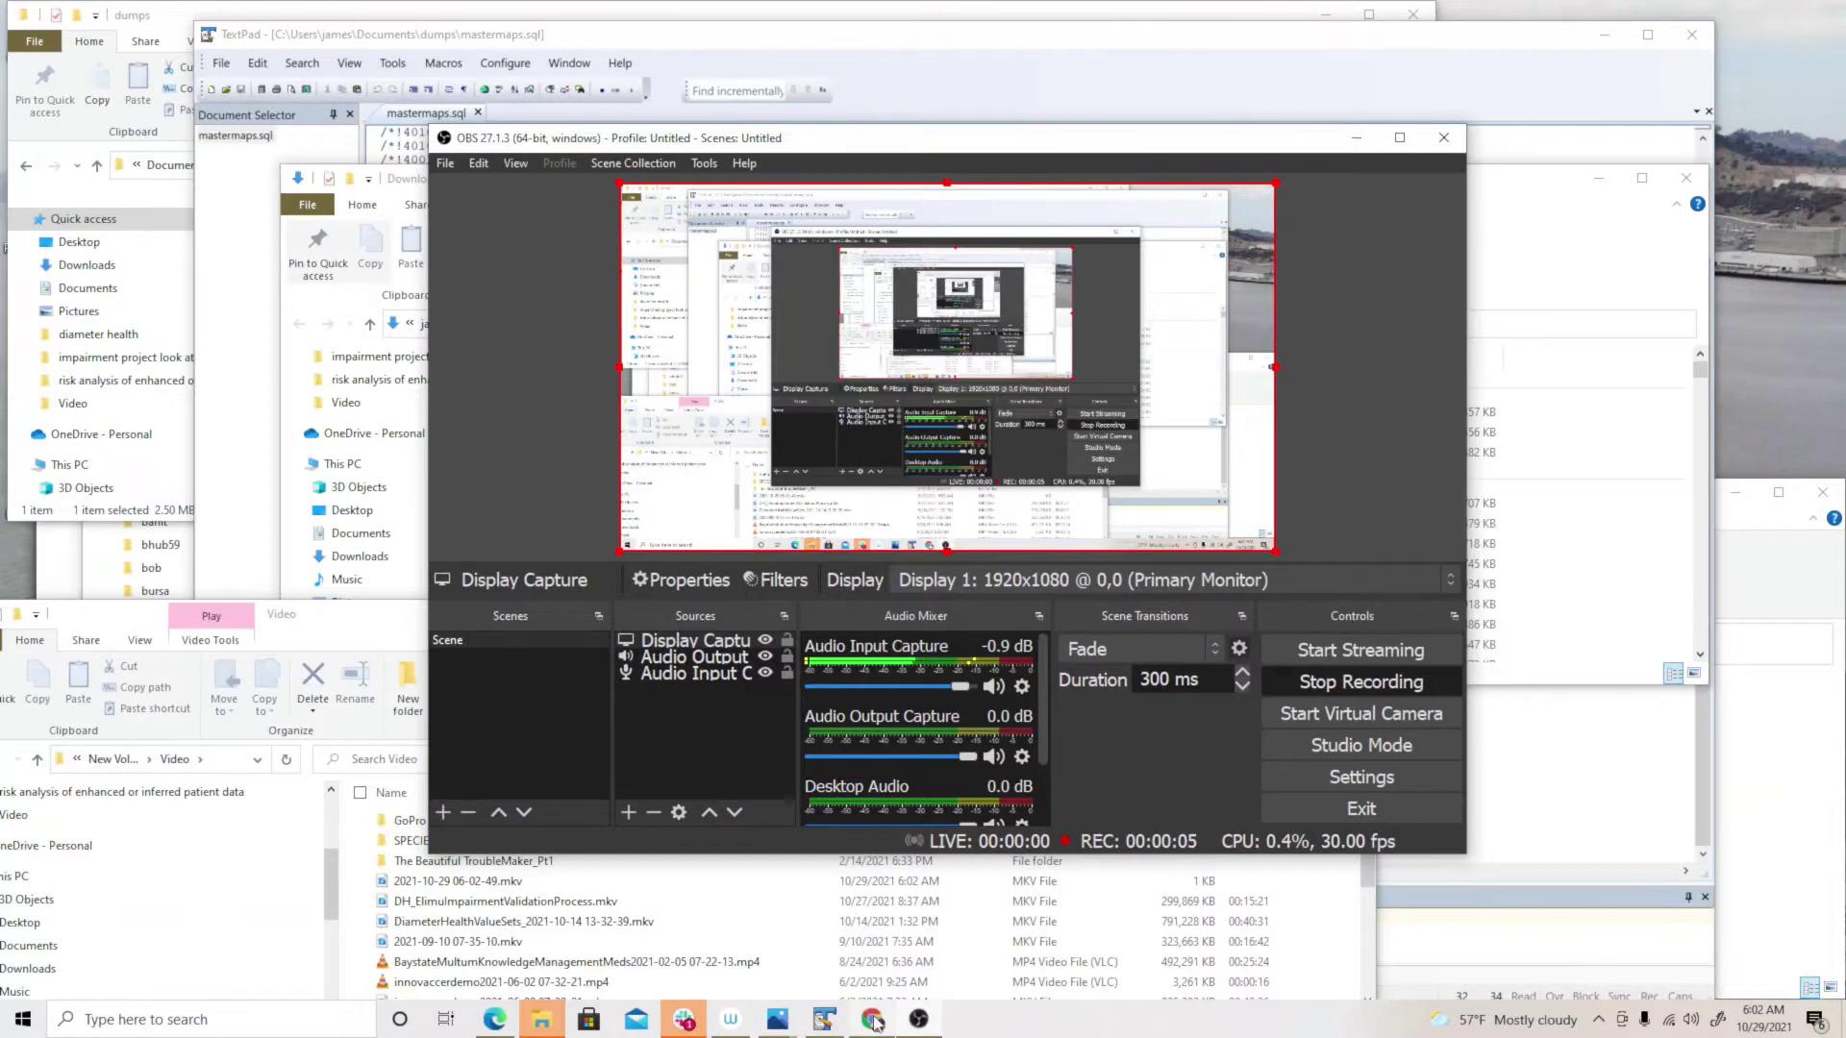
# - Switch to the Value Set Authority Center in Chrome and sign out of the current account
pyautogui.click(872, 1019)
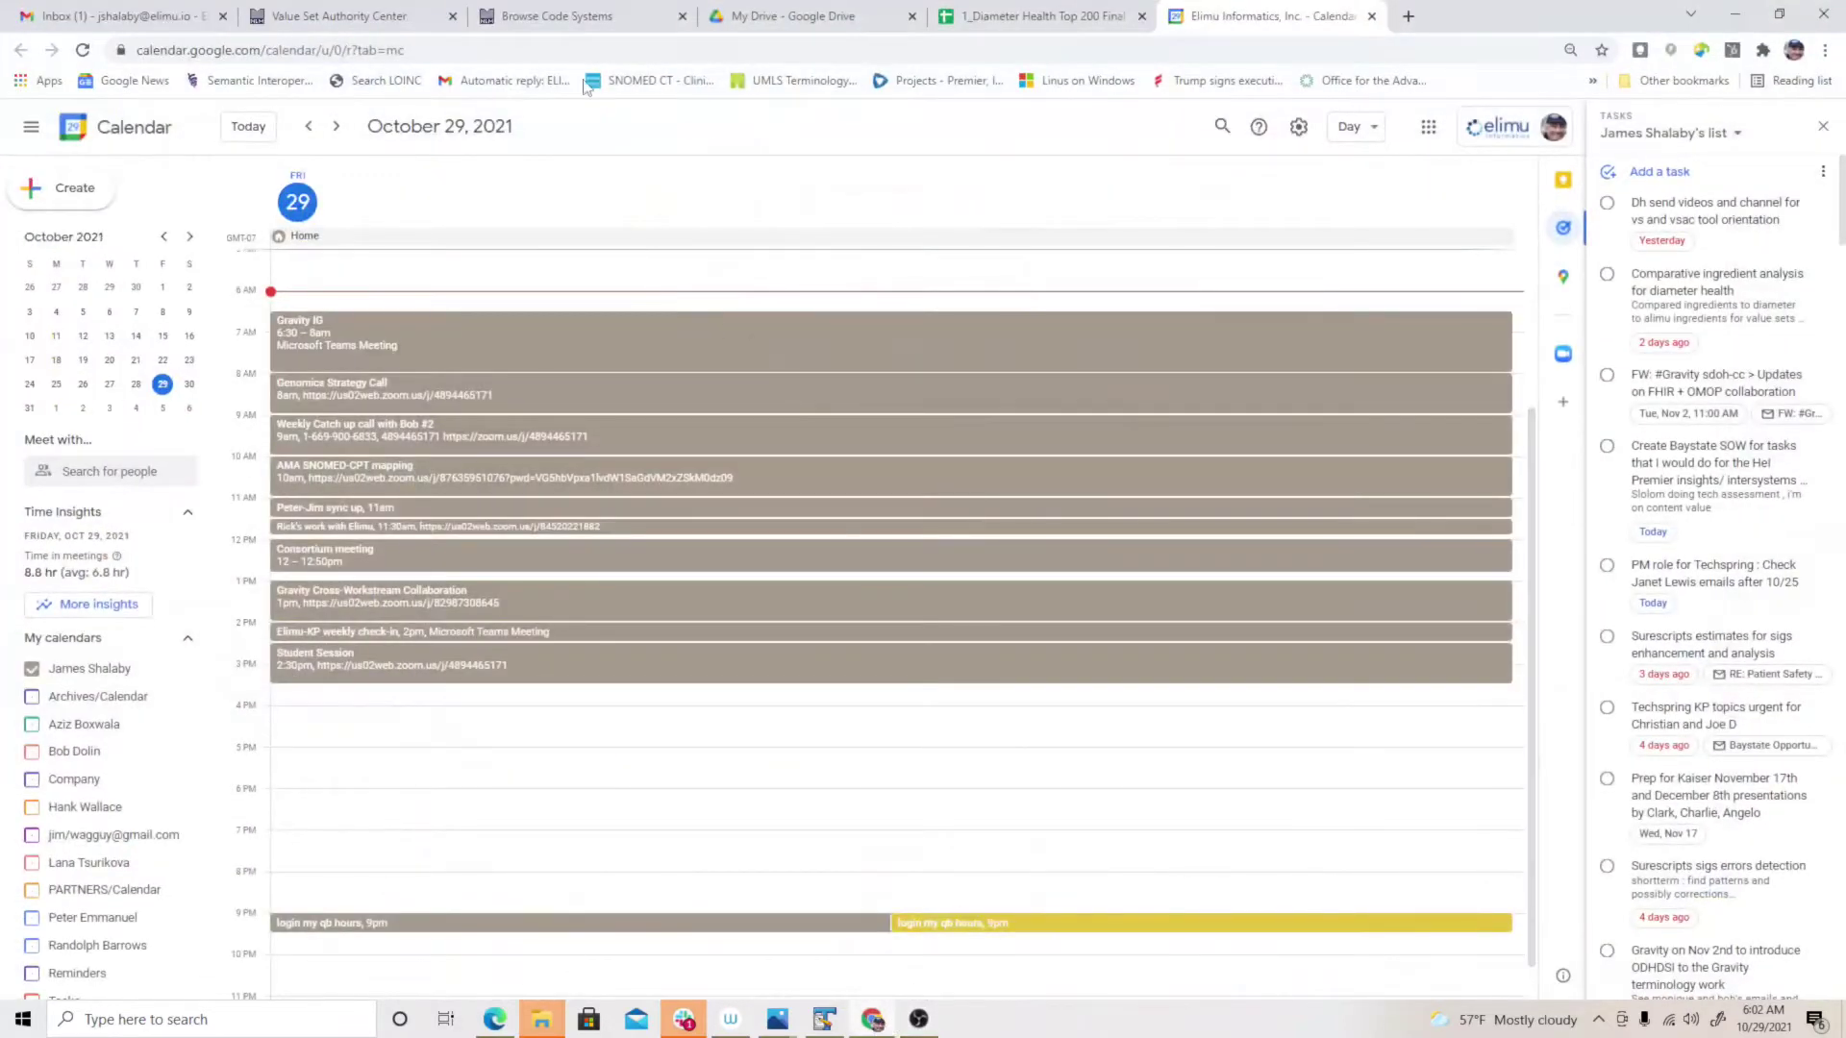
pyautogui.click(404, 25)
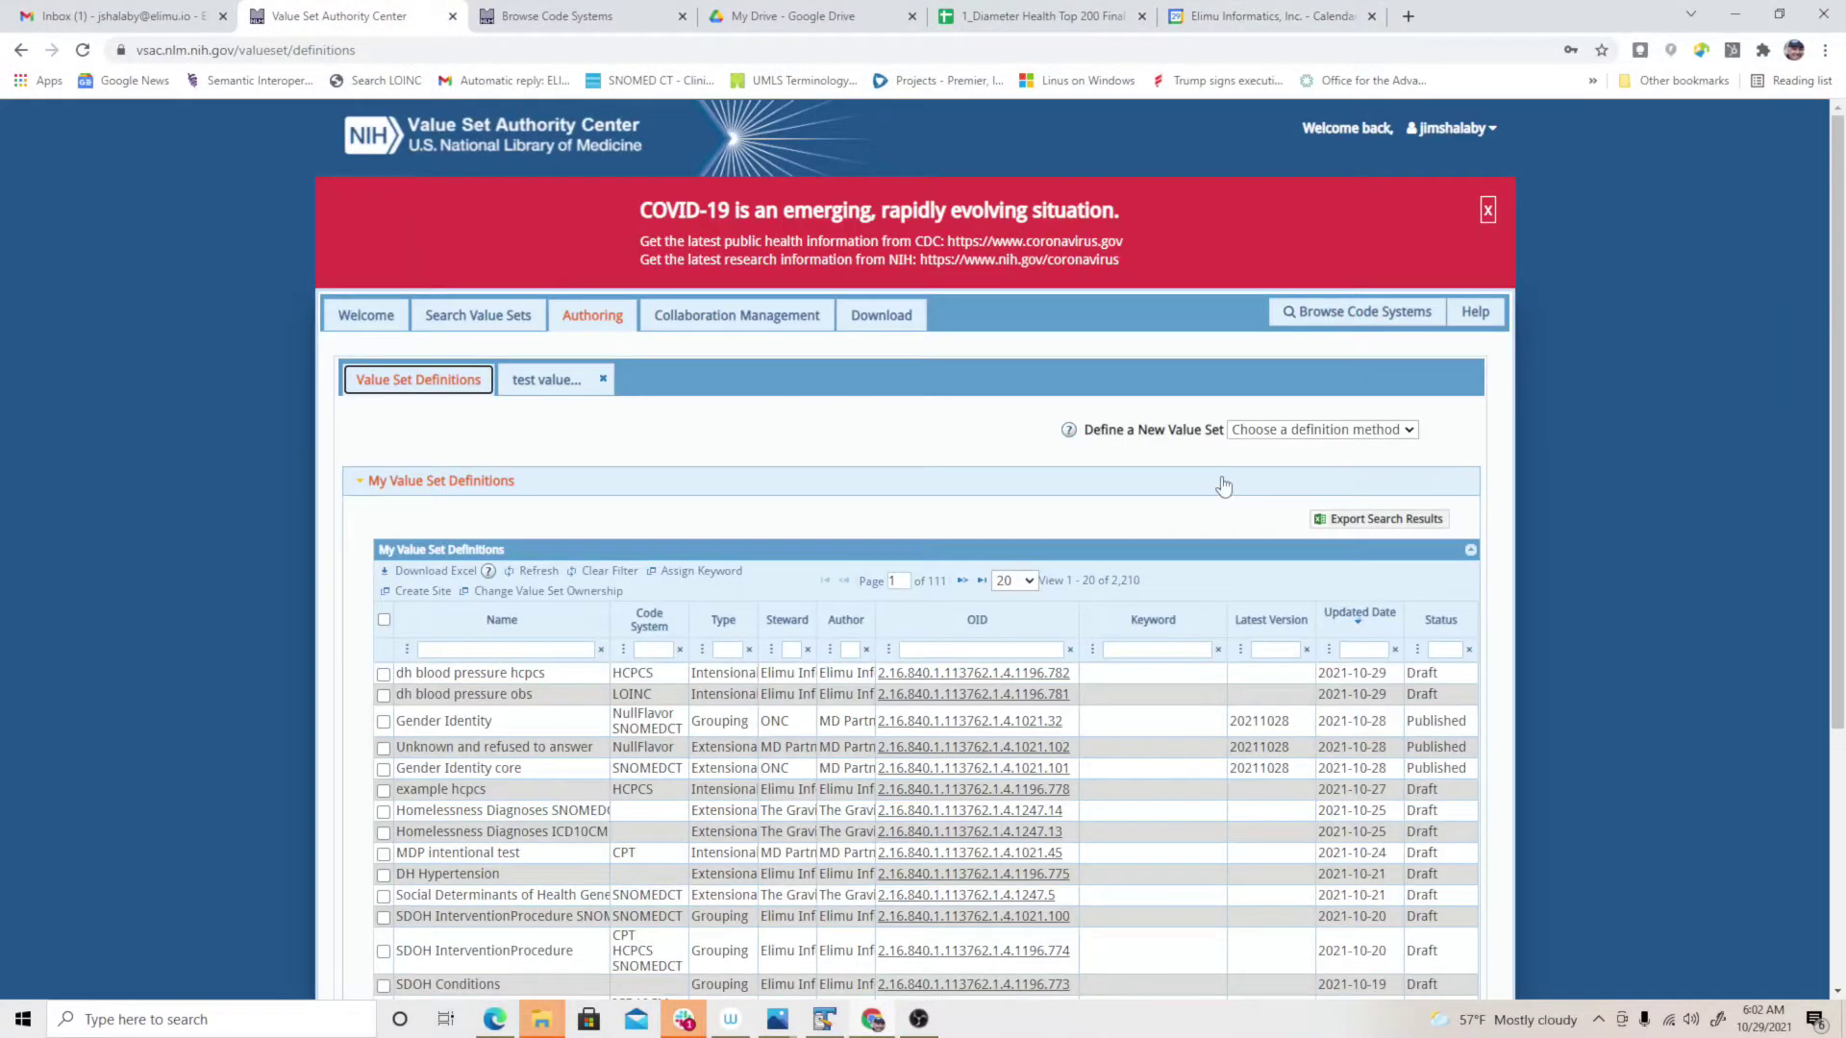
pyautogui.click(1451, 128)
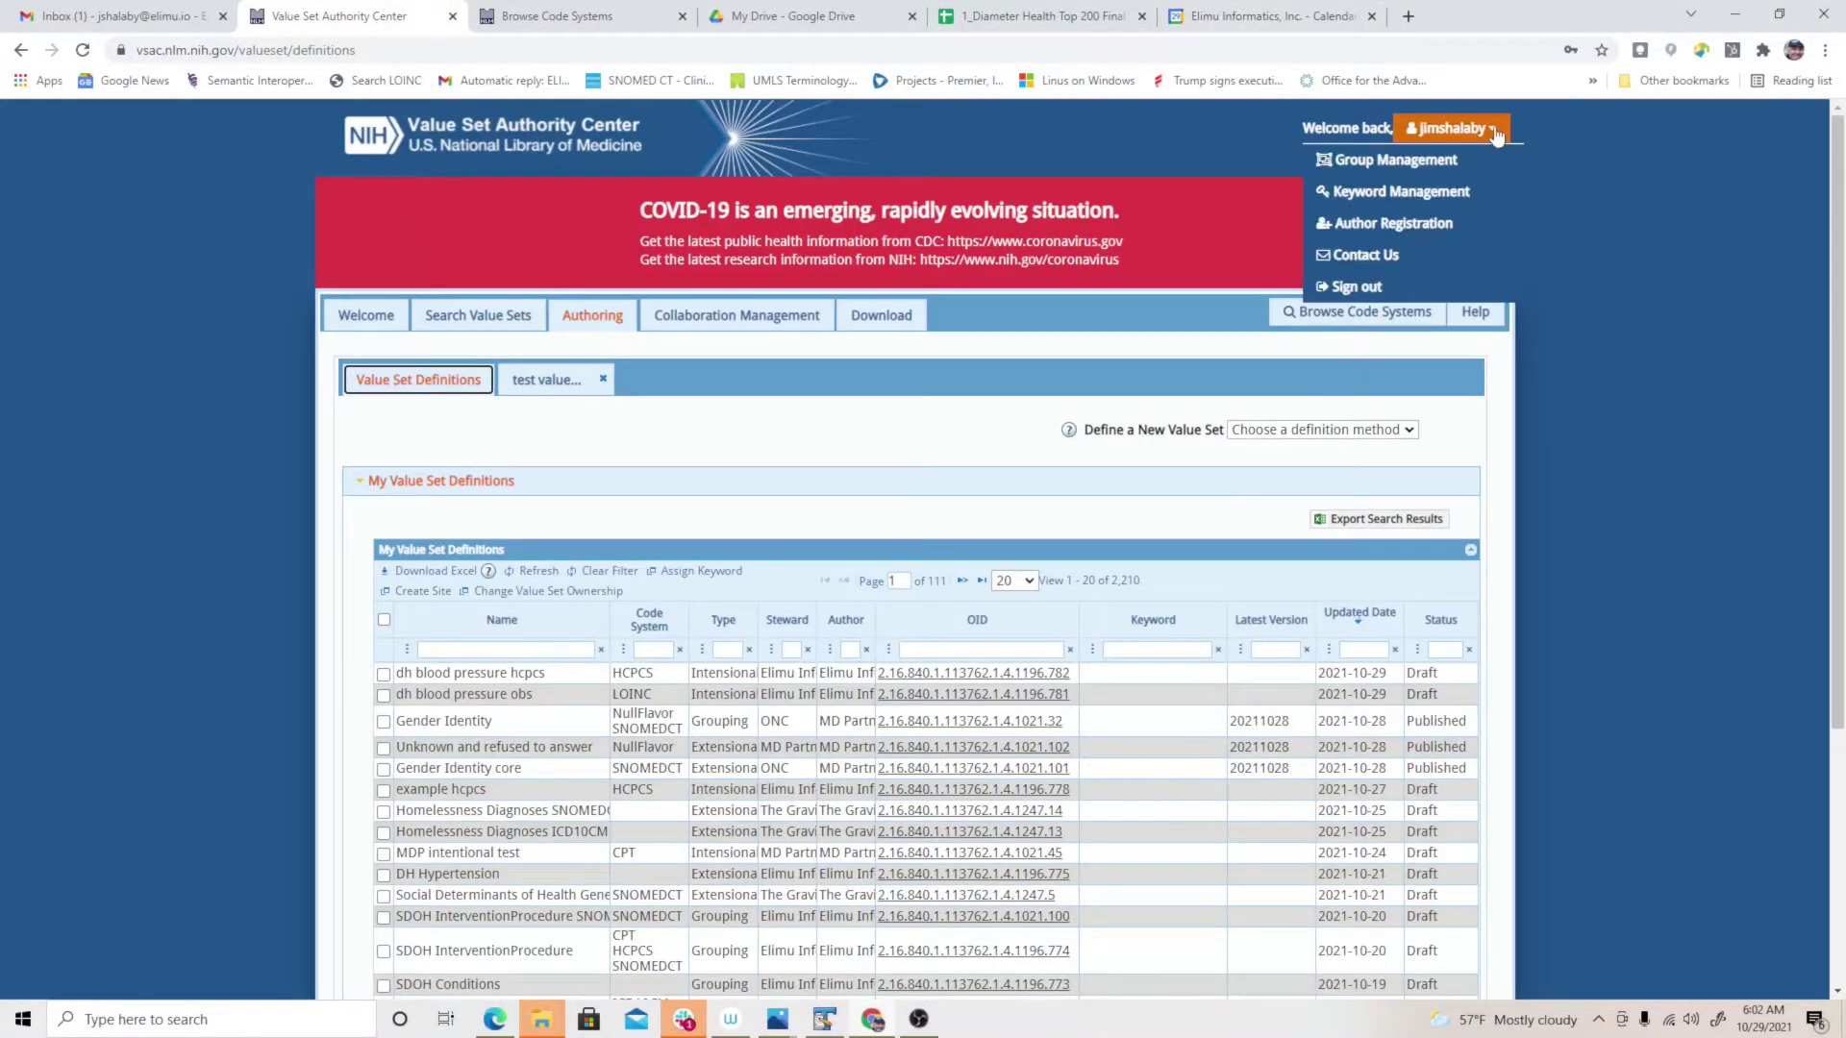
pyautogui.click(1366, 290)
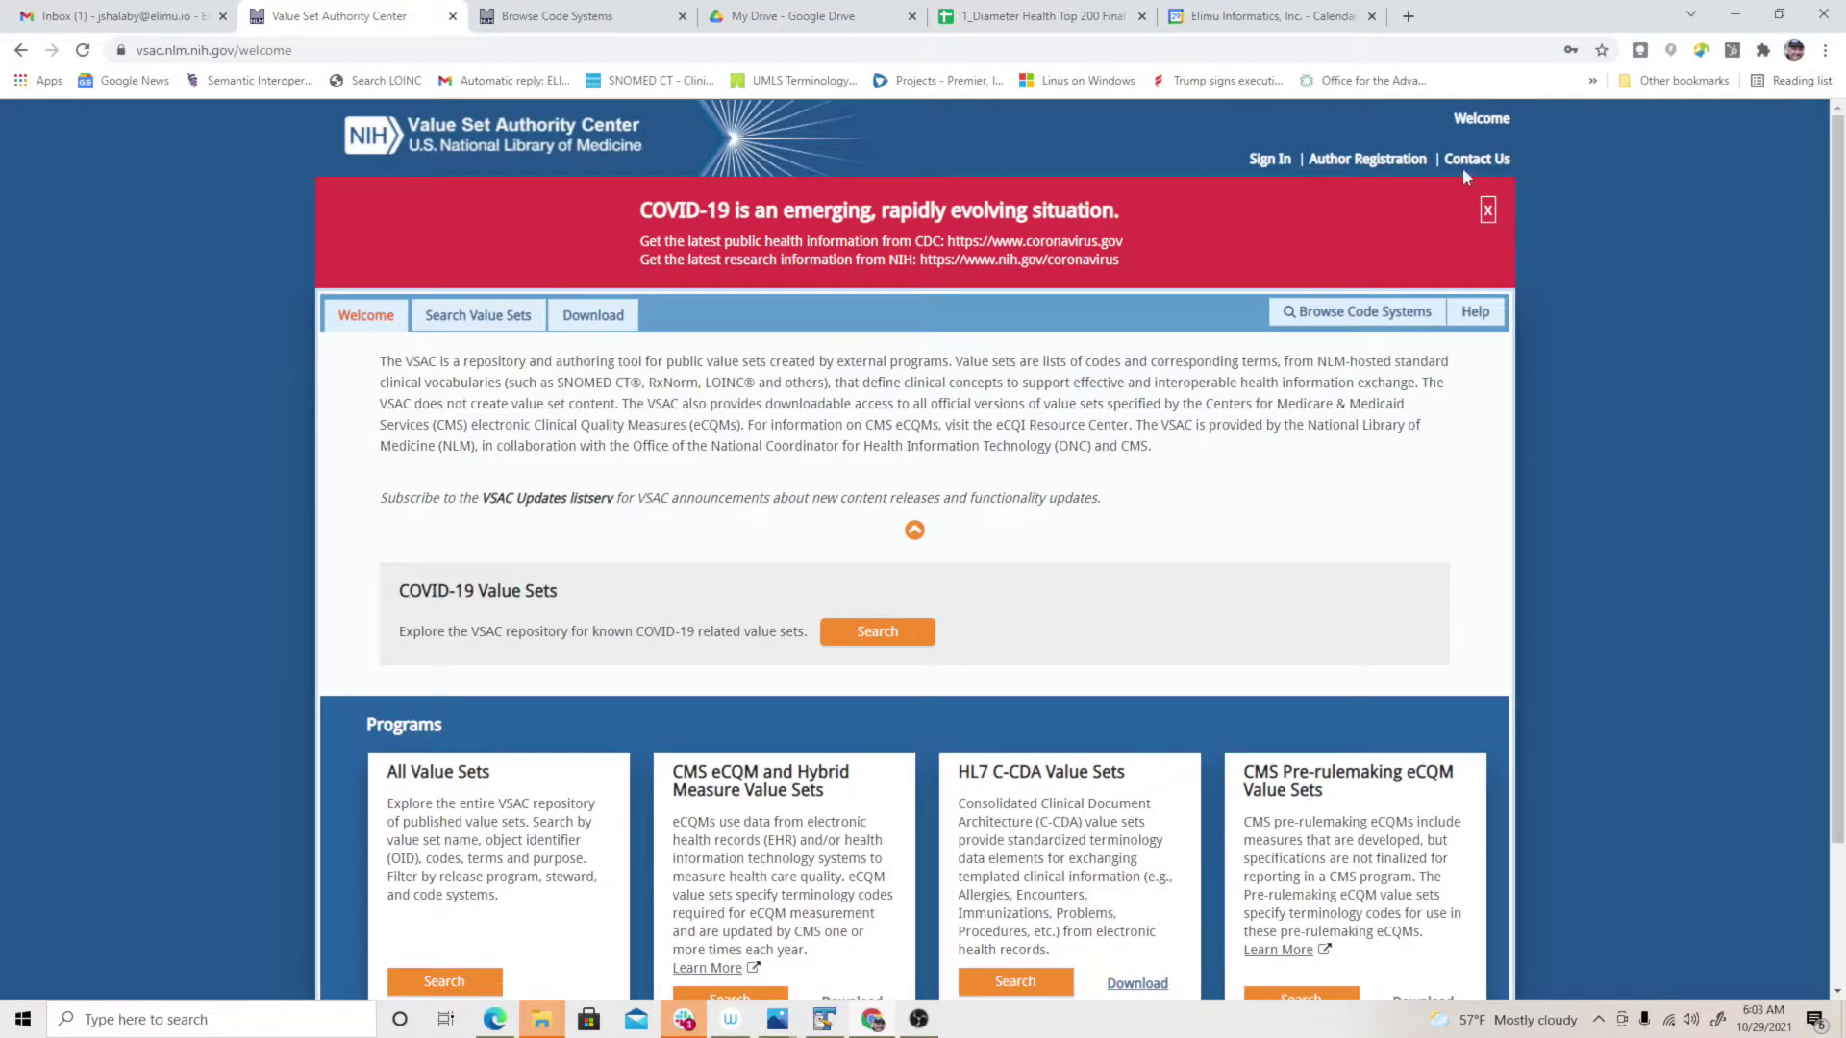
# - Sign in to the Value Set Authority Center with the saved UMLS API key
pyautogui.click(1273, 160)
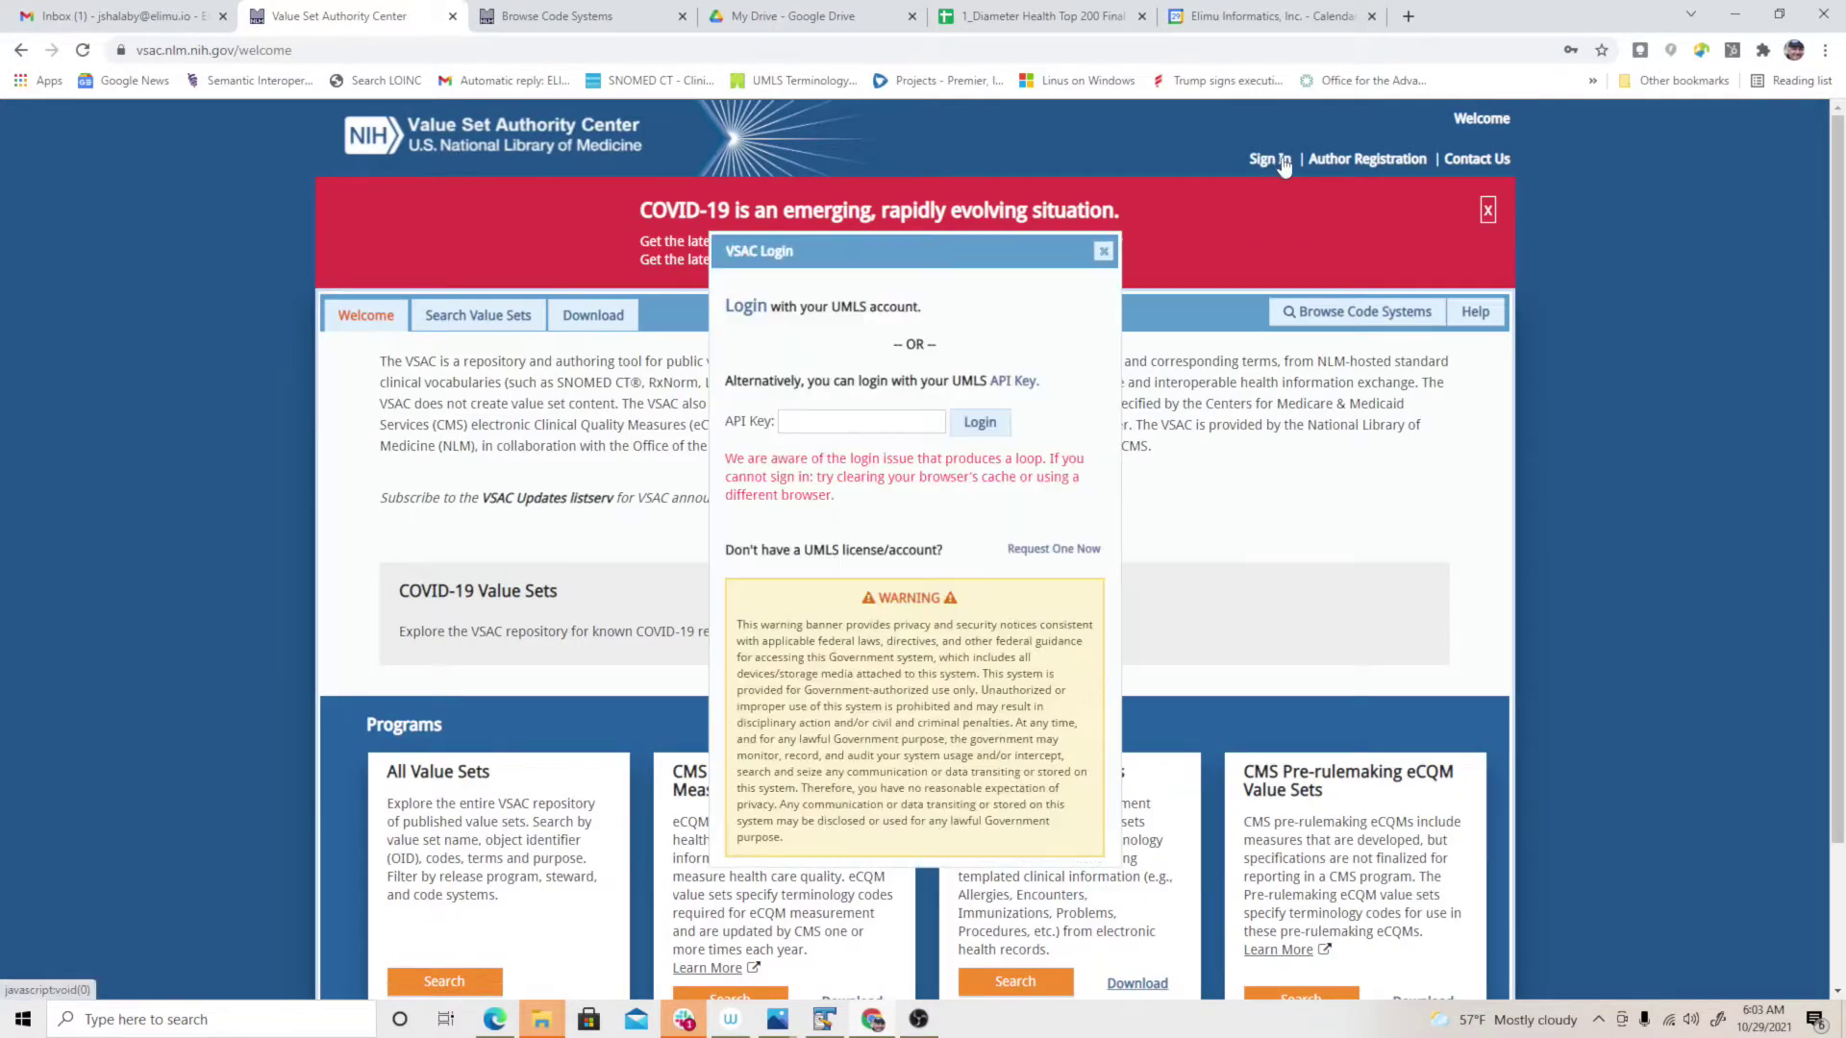
pyautogui.click(881, 423)
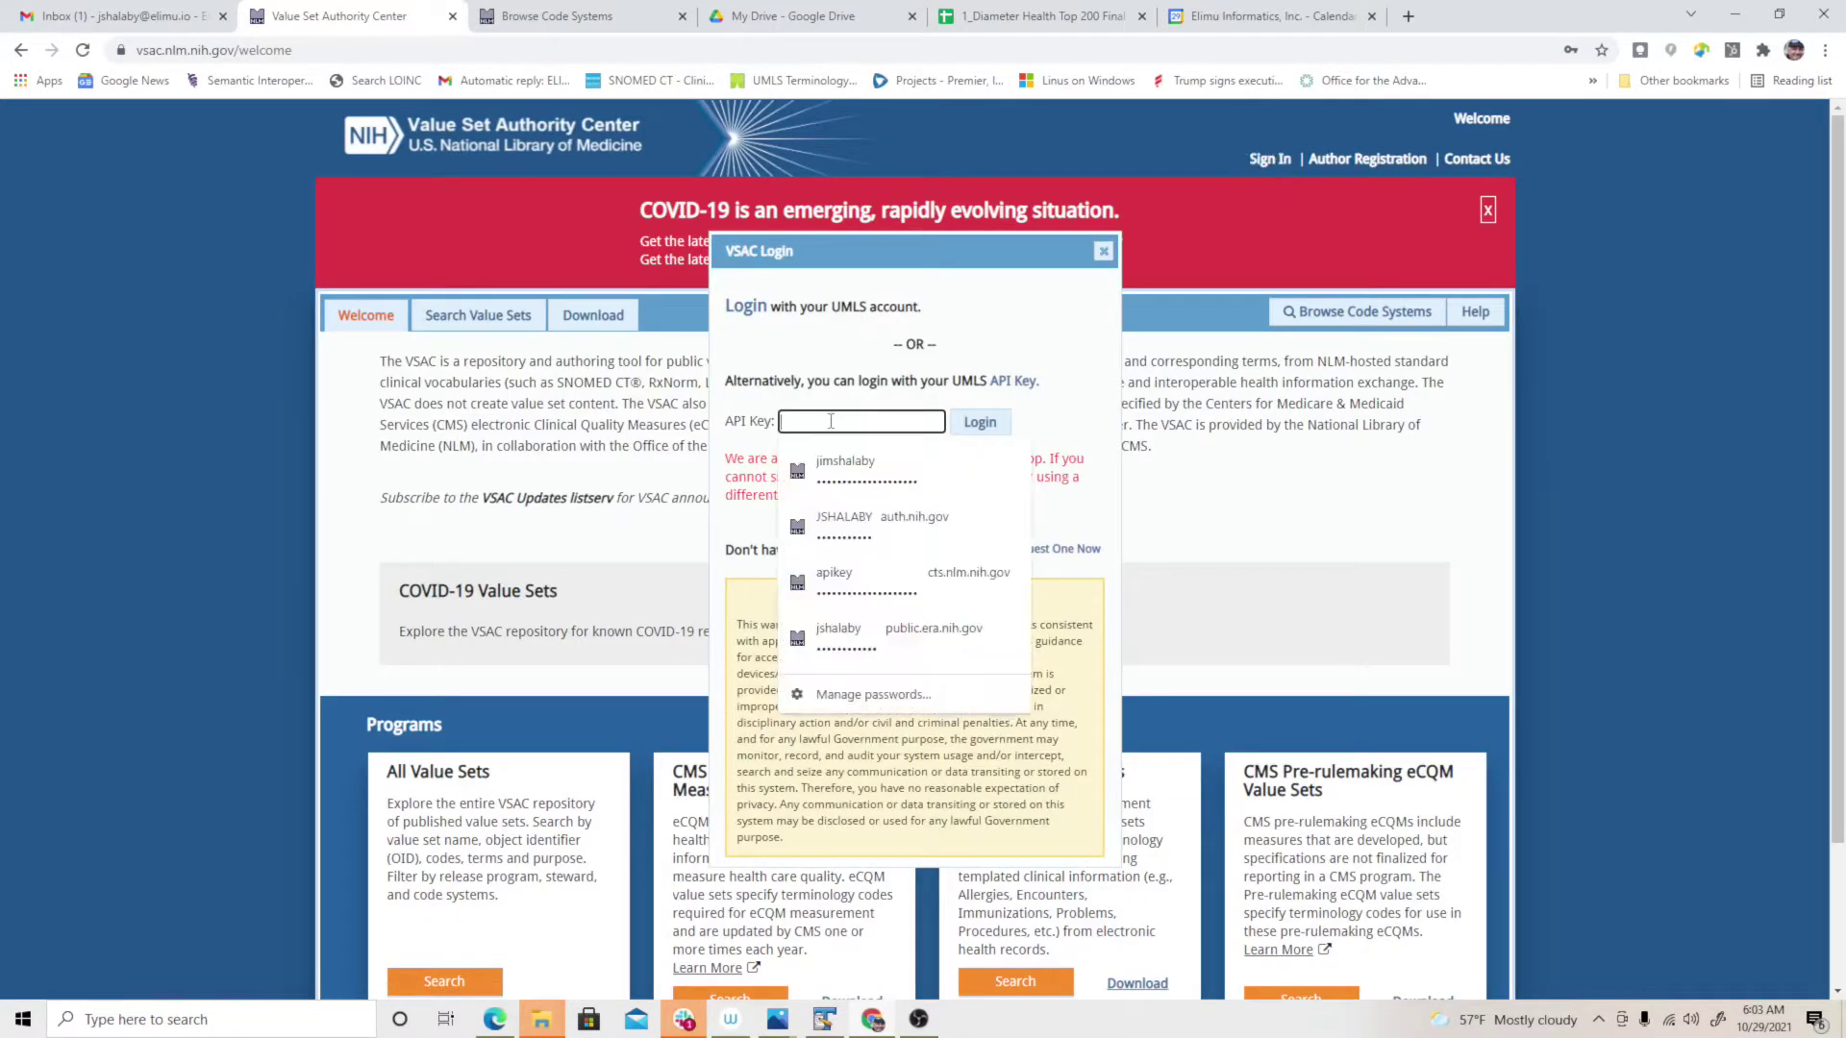
pyautogui.click(887, 466)
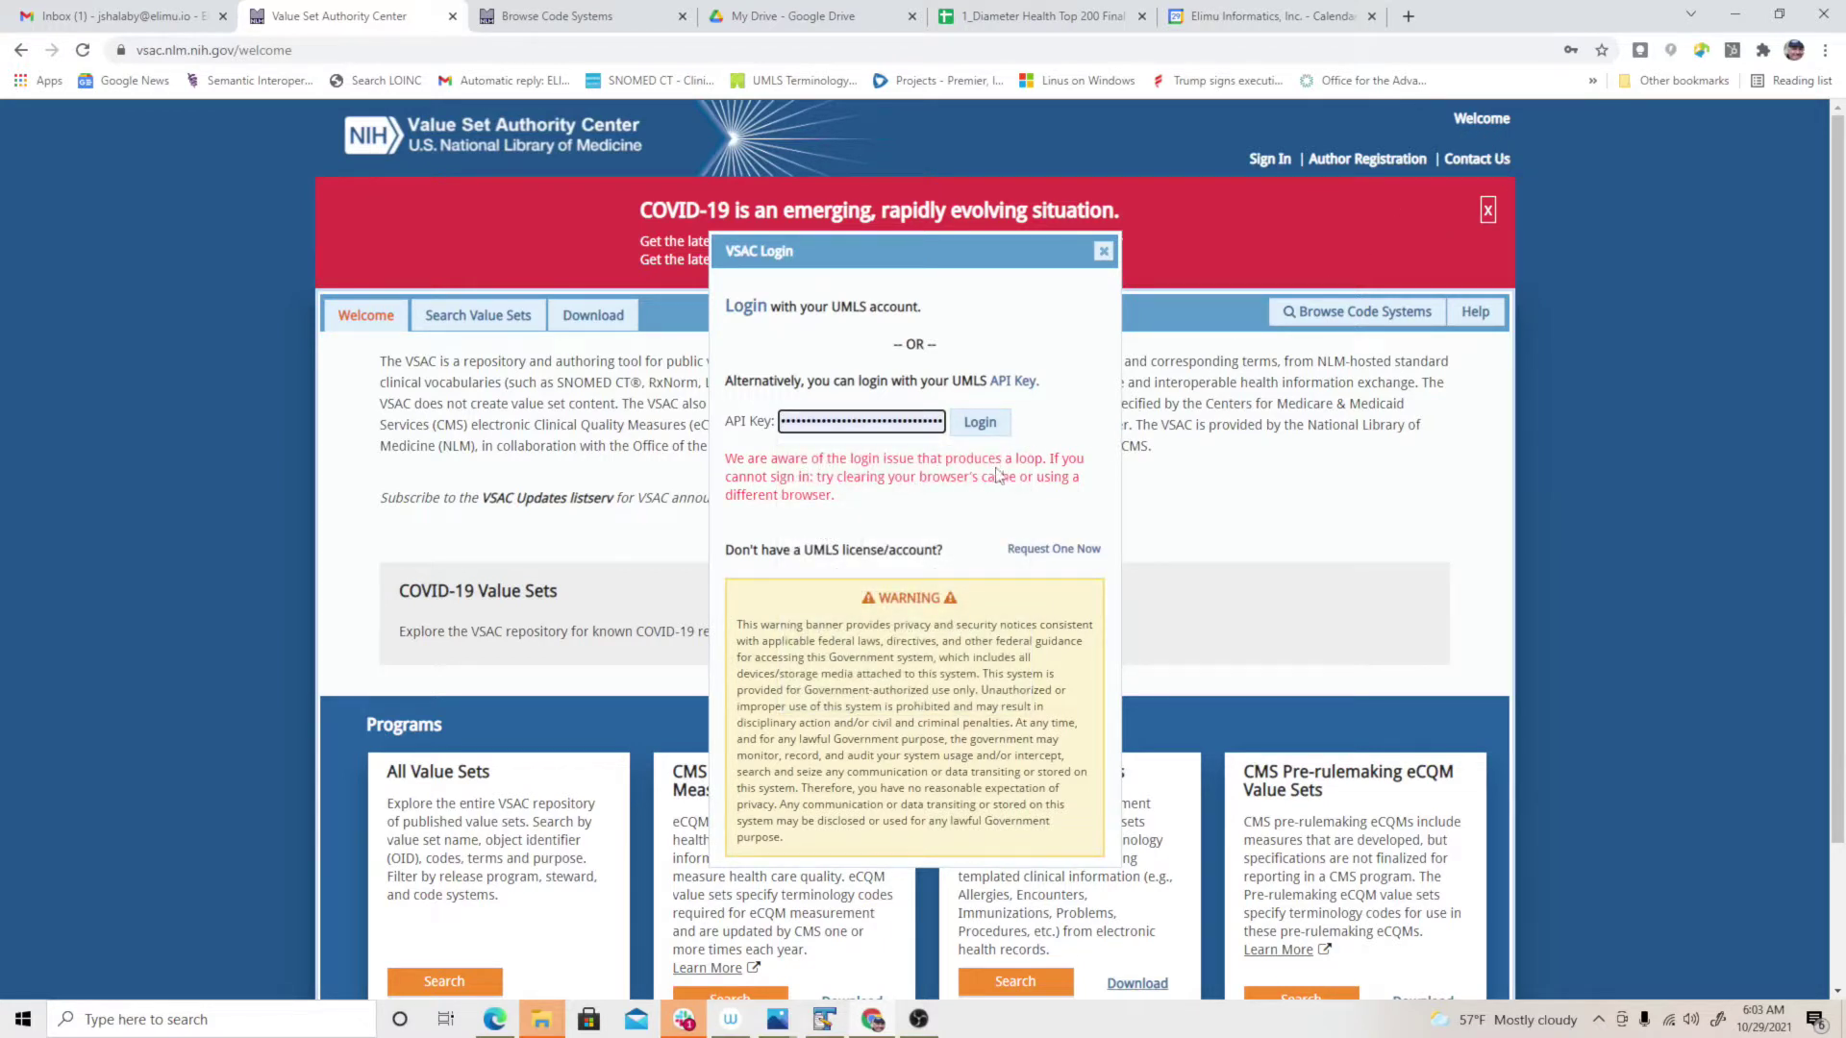
pyautogui.click(980, 423)
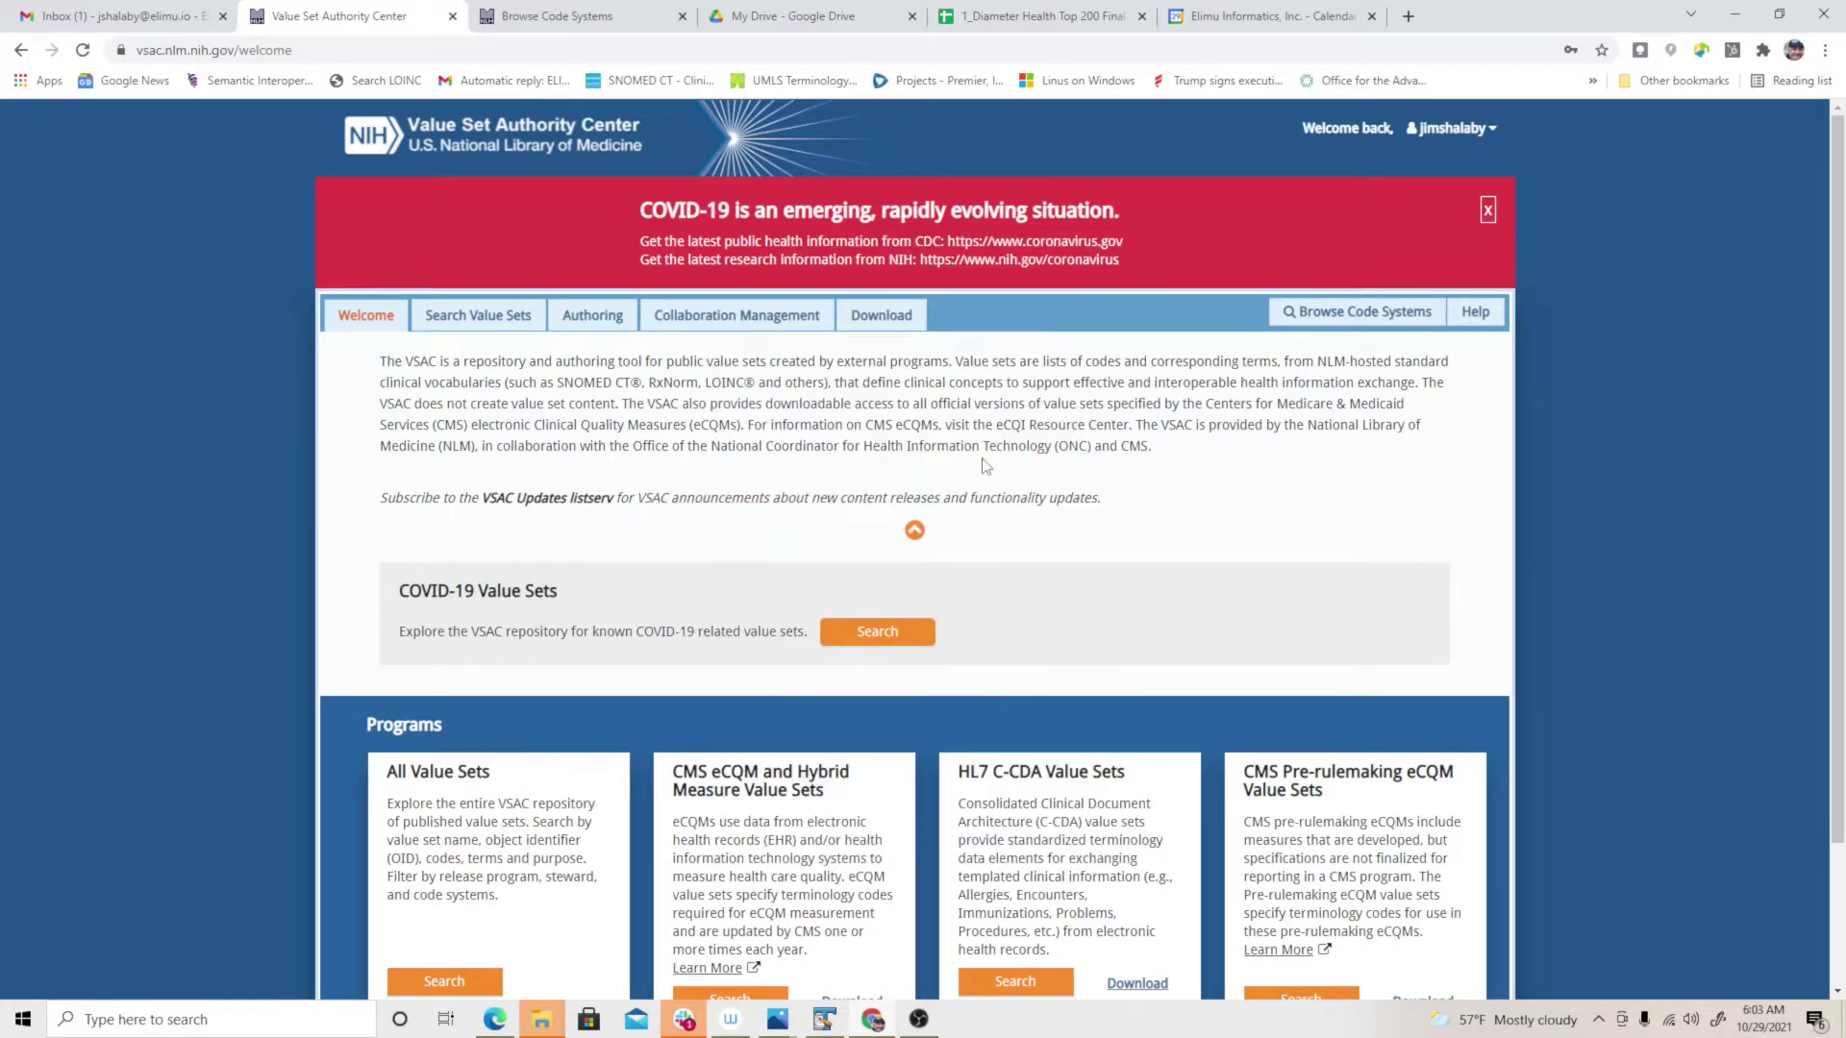
# - Start authoring a new value set with the Enumerated List (extensional) definition method
pyautogui.click(593, 318)
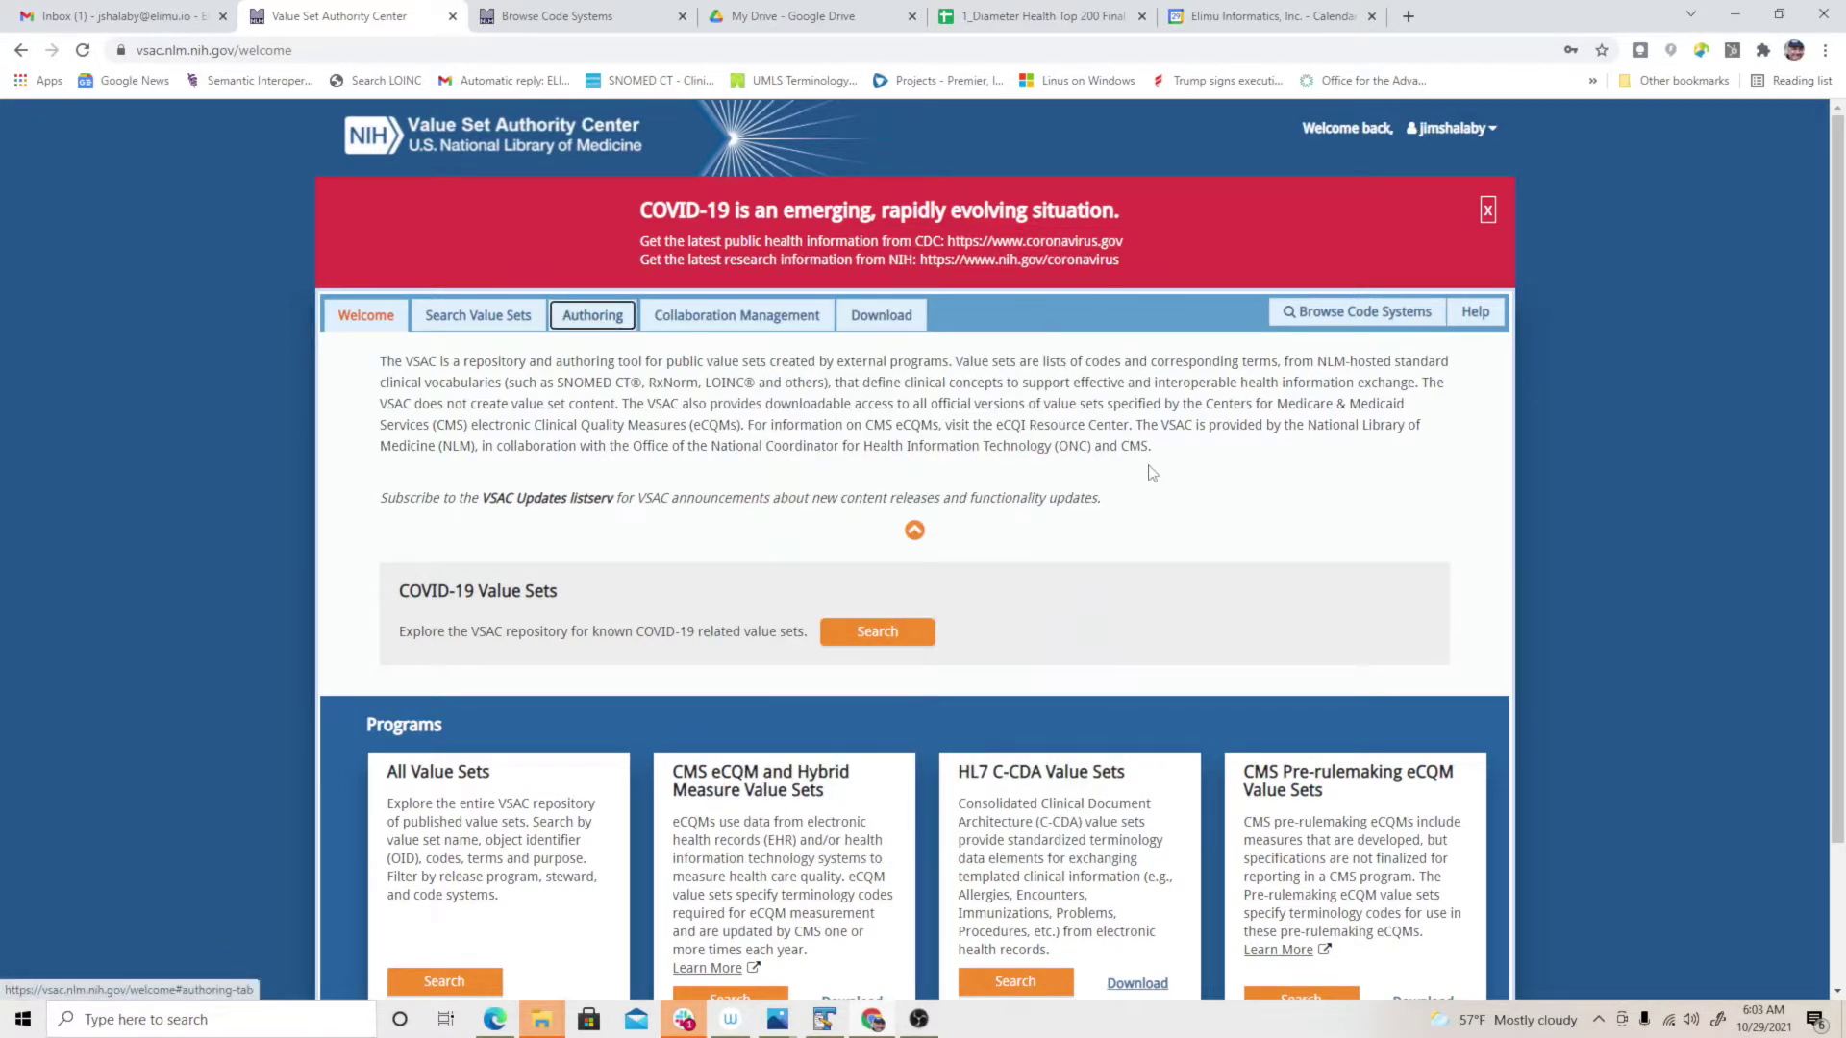
pyautogui.click(604, 321)
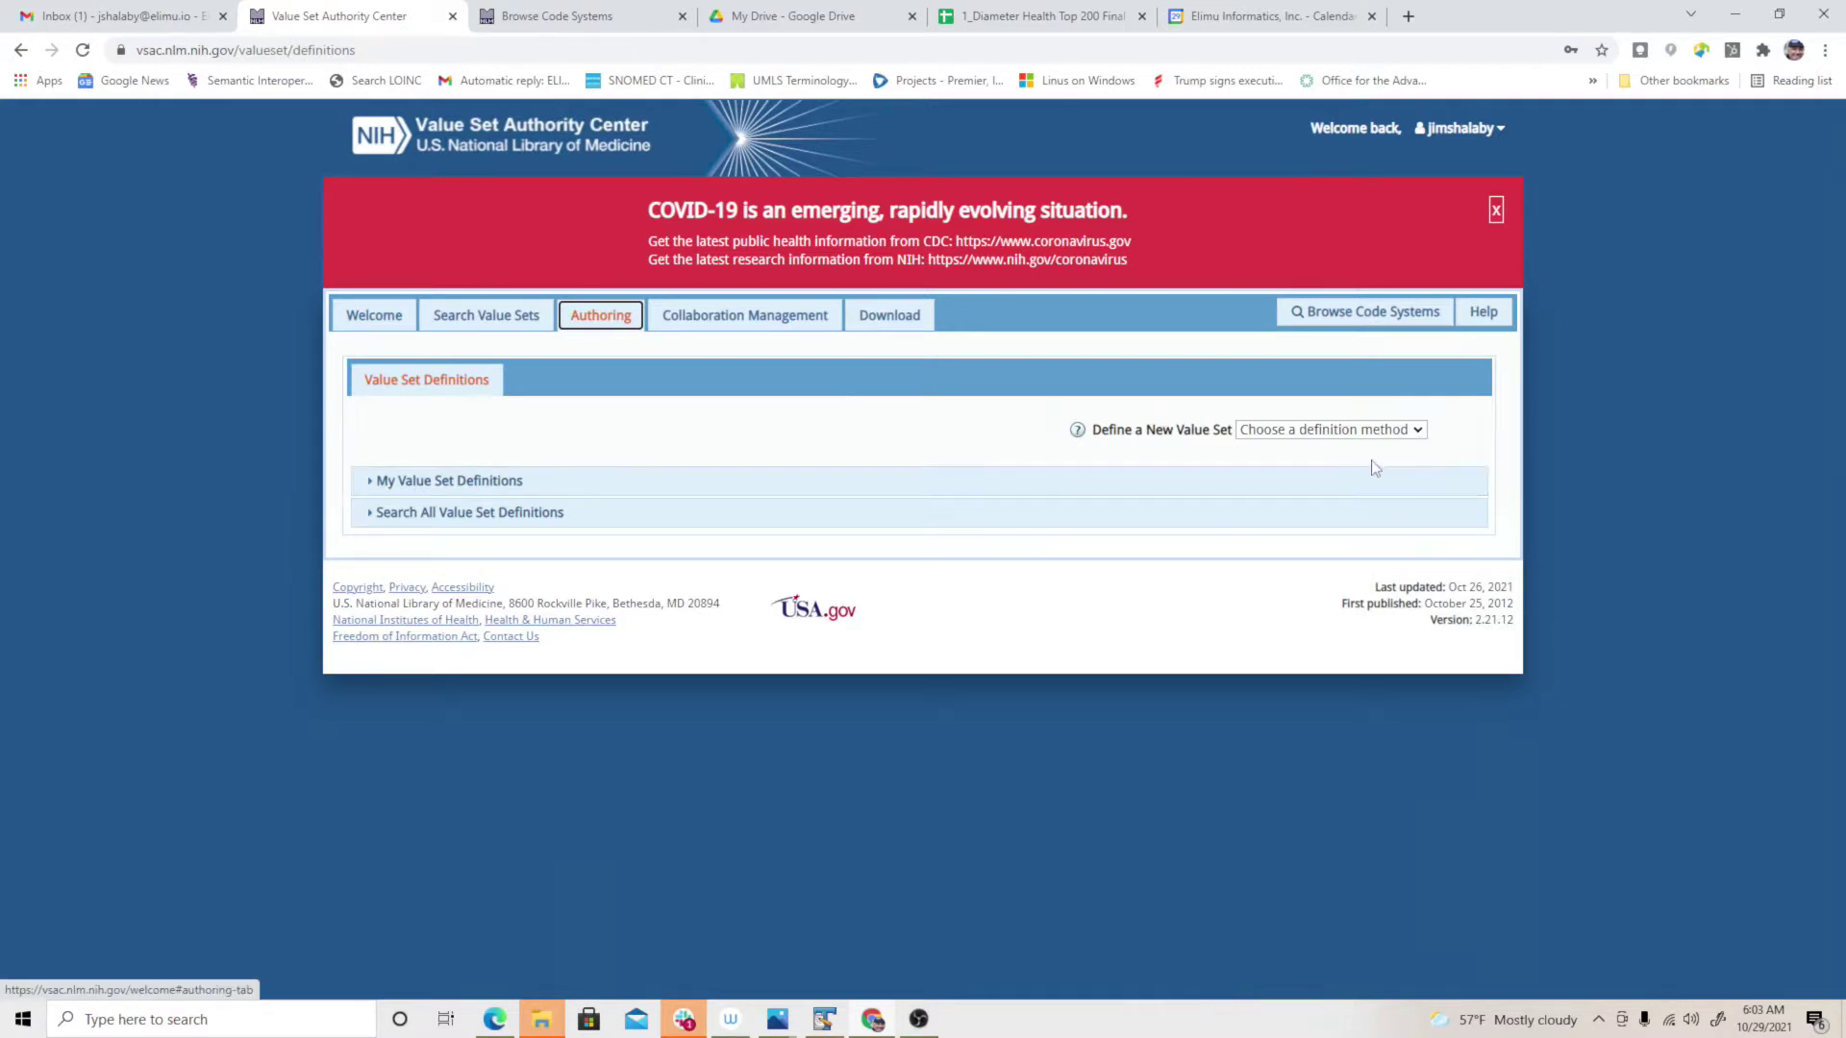
pyautogui.click(1419, 432)
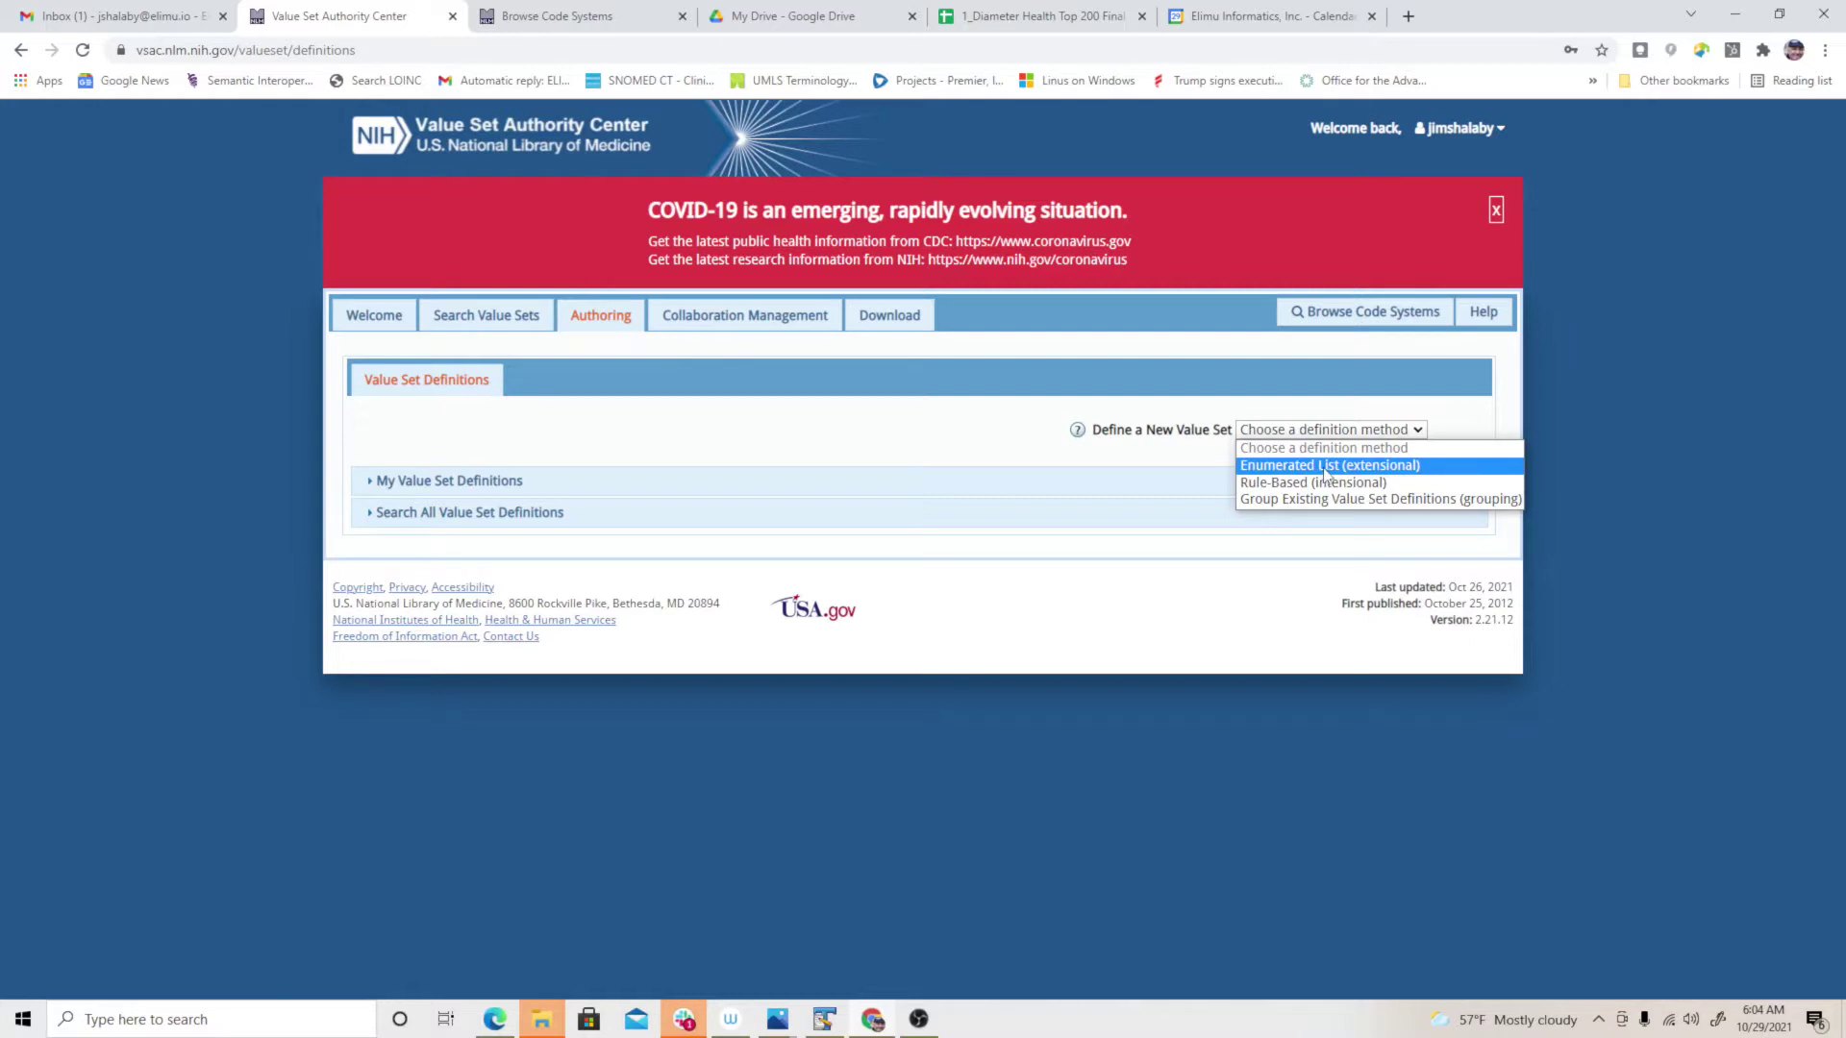
pyautogui.click(1326, 466)
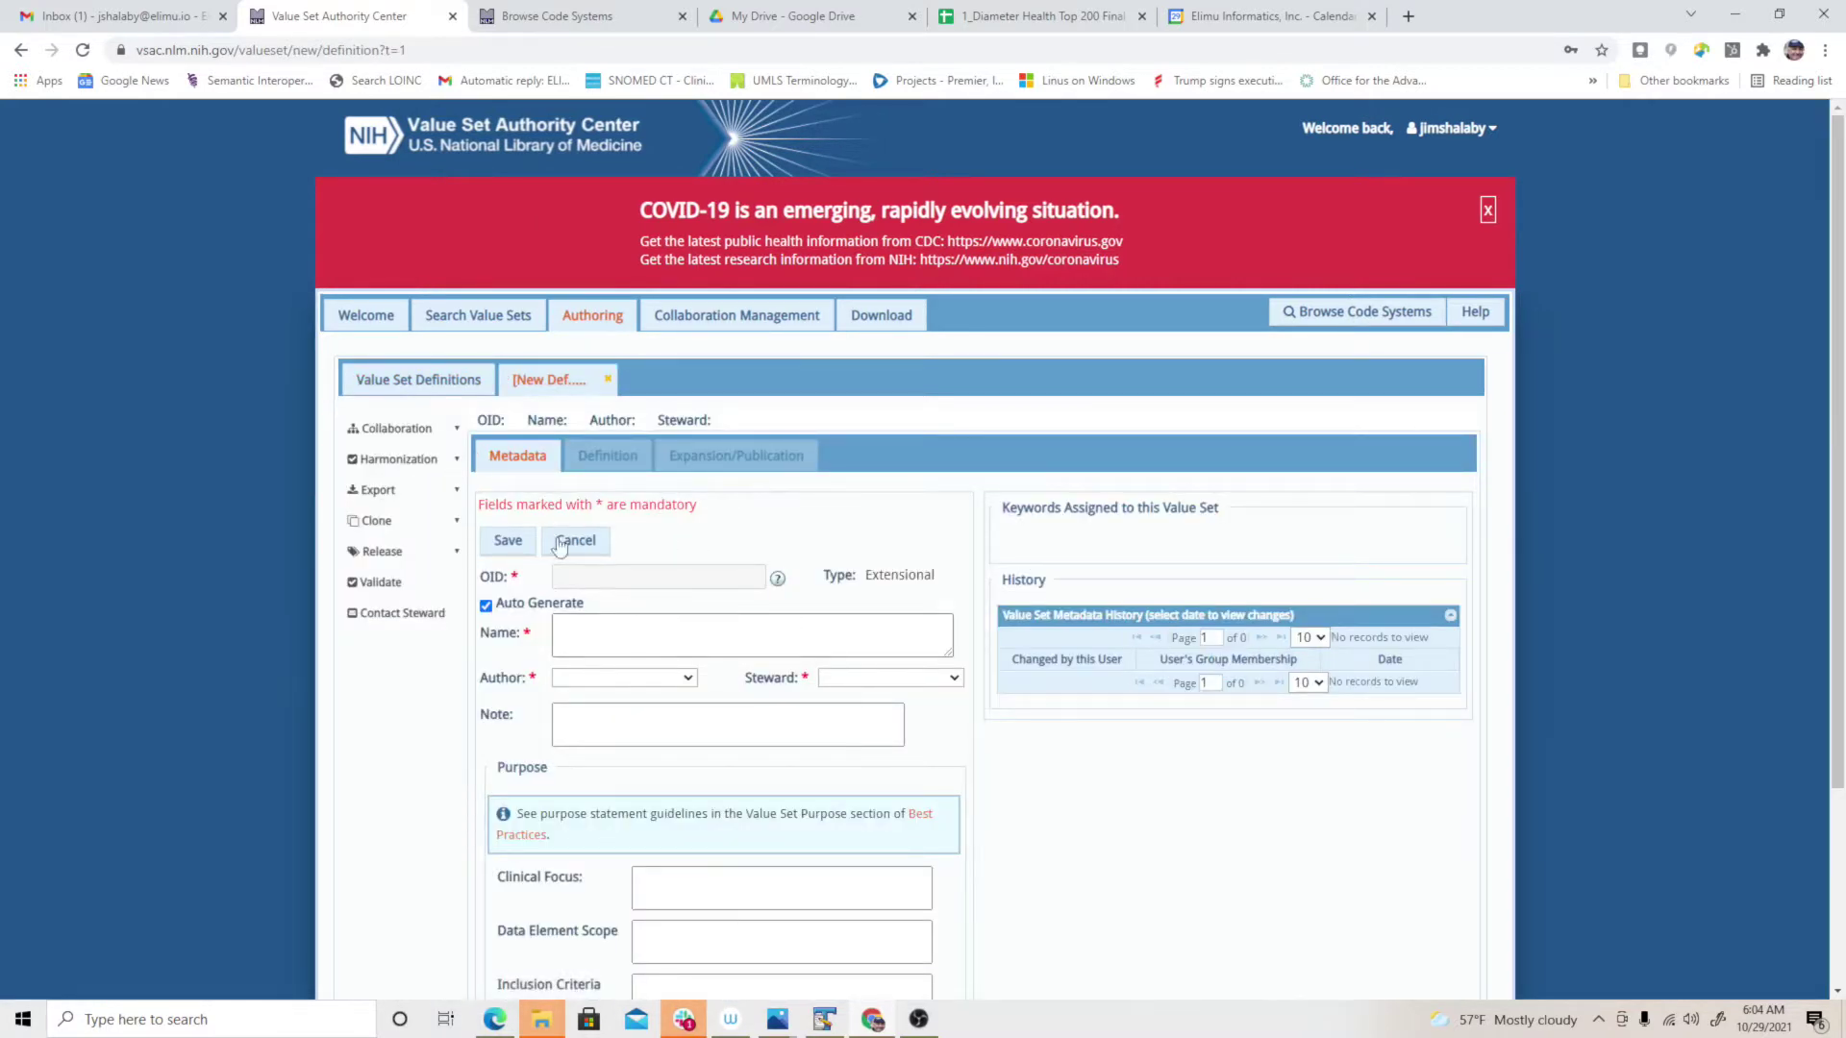
# - Name the value set "test vs 1 extensional", choose Elimu Informatics as author and steward, and save the metadata
pyautogui.click(584, 636)
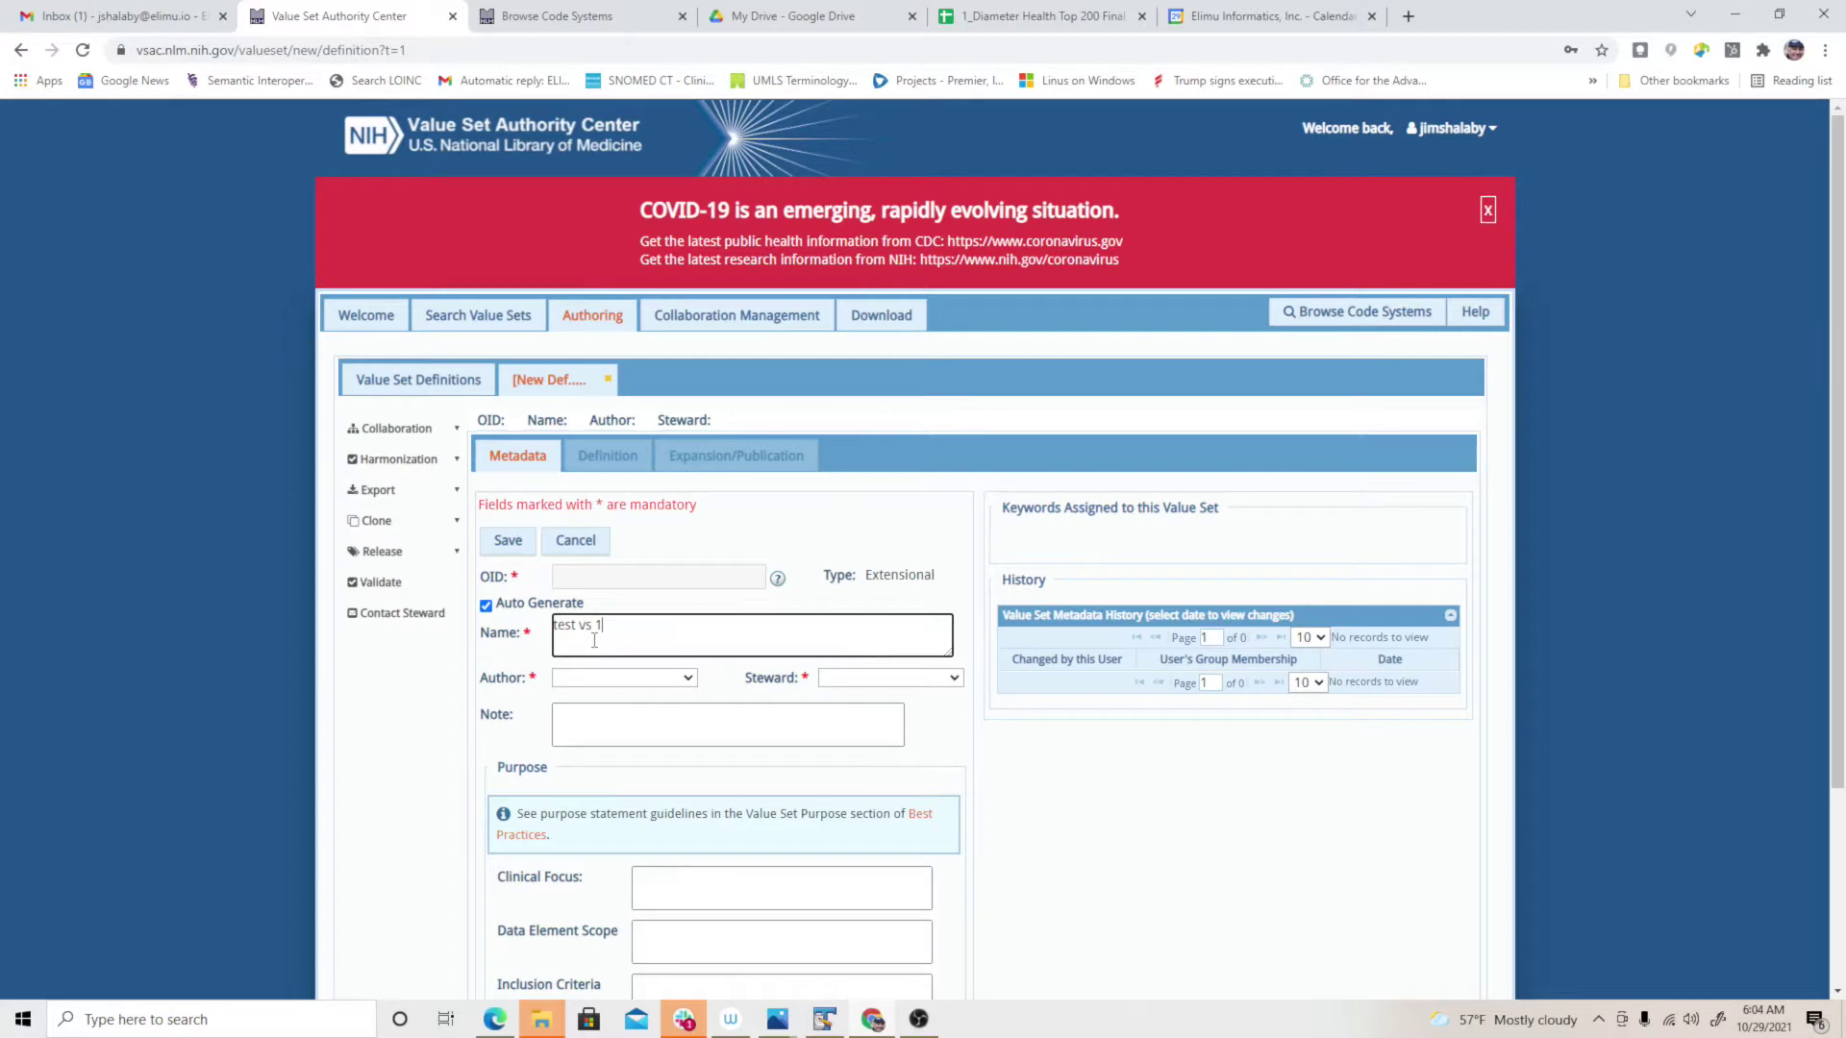
pyautogui.write('test vs 1 extensional')
pyautogui.press('Tab')
pyautogui.press('Down')
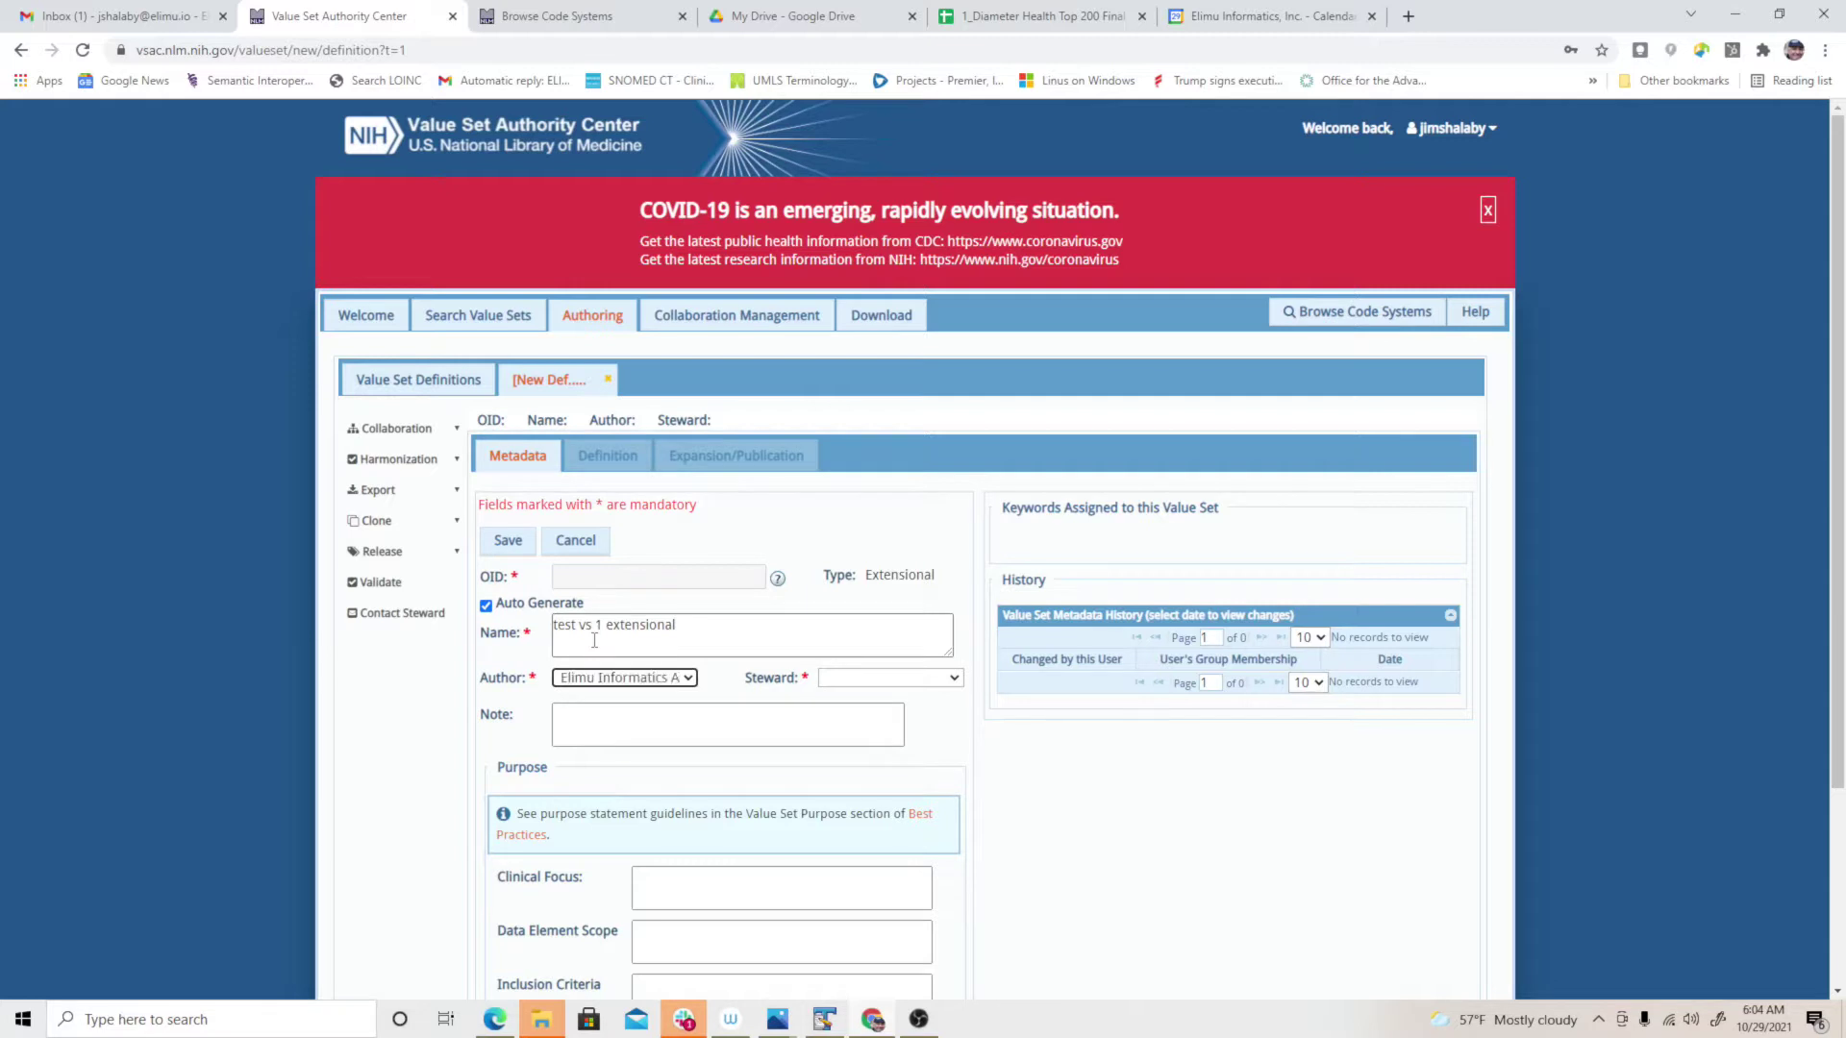
pyautogui.press('Tab')
pyautogui.press('Down')
pyautogui.press('Tab')
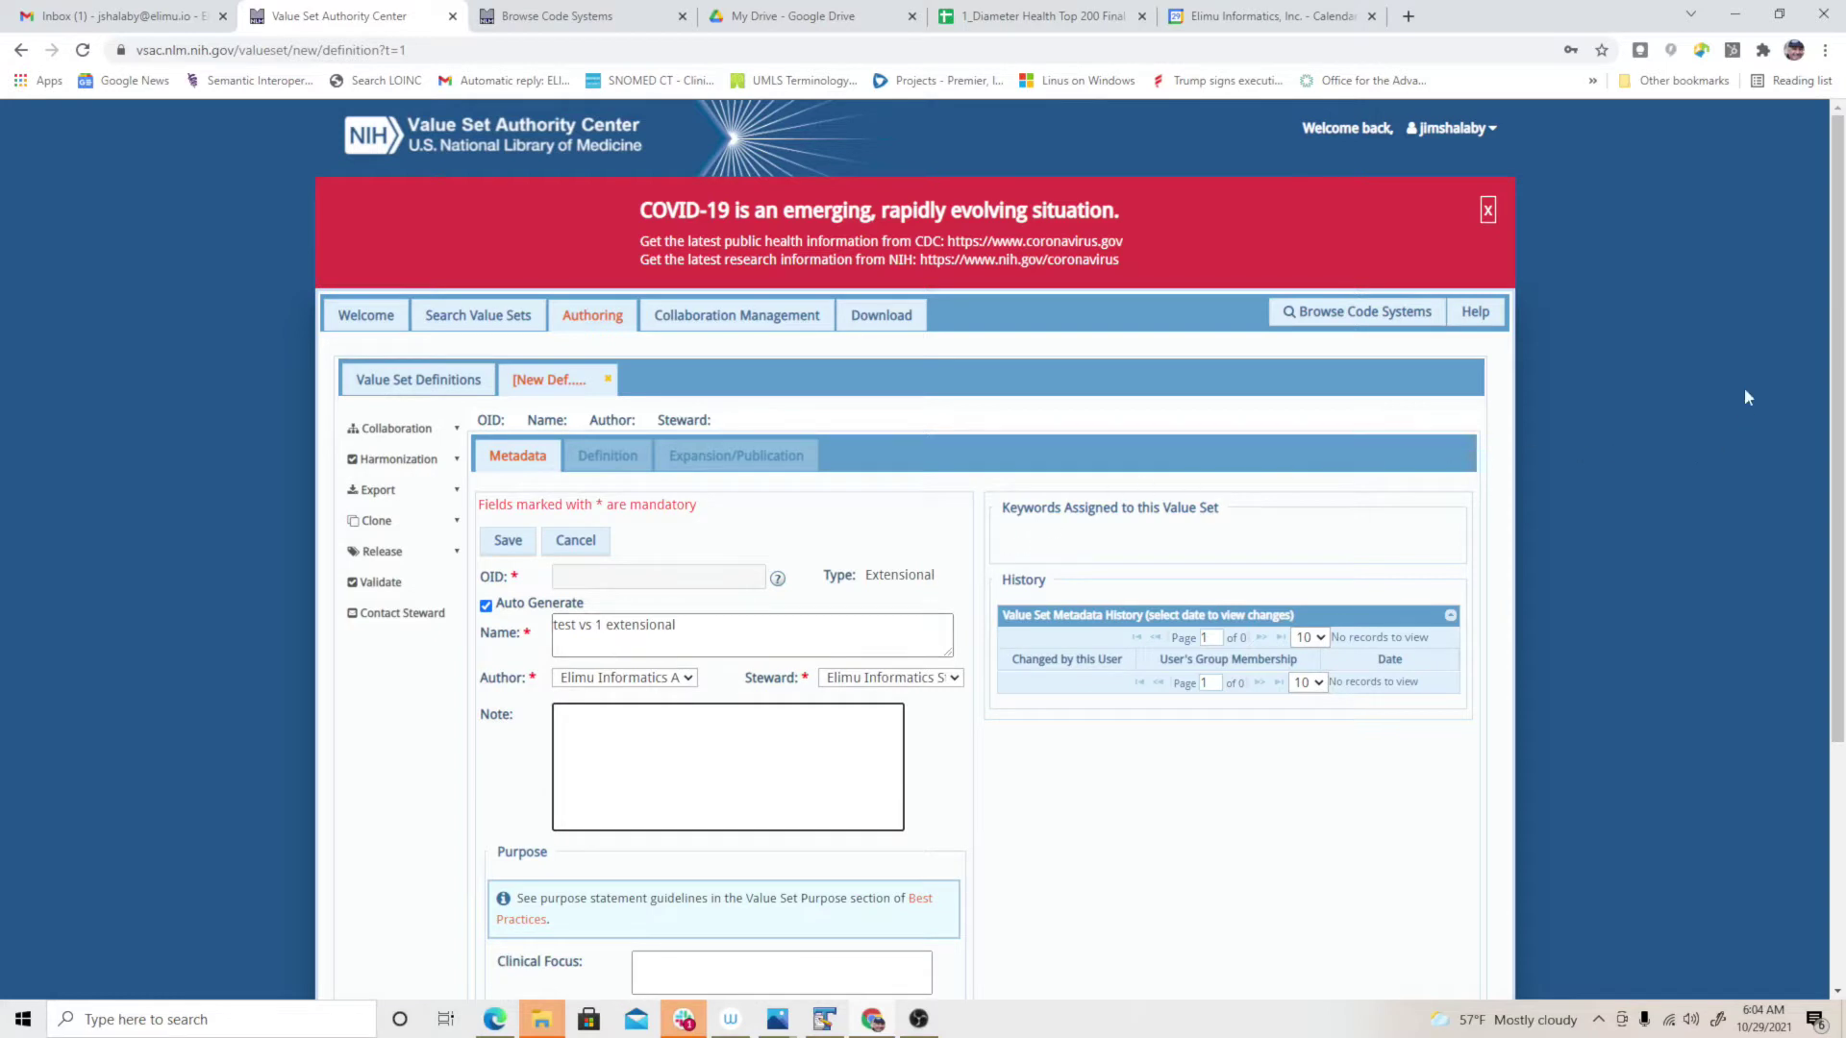
pyautogui.moveTo(1831, 319); pyautogui.dragTo(1815, 407)
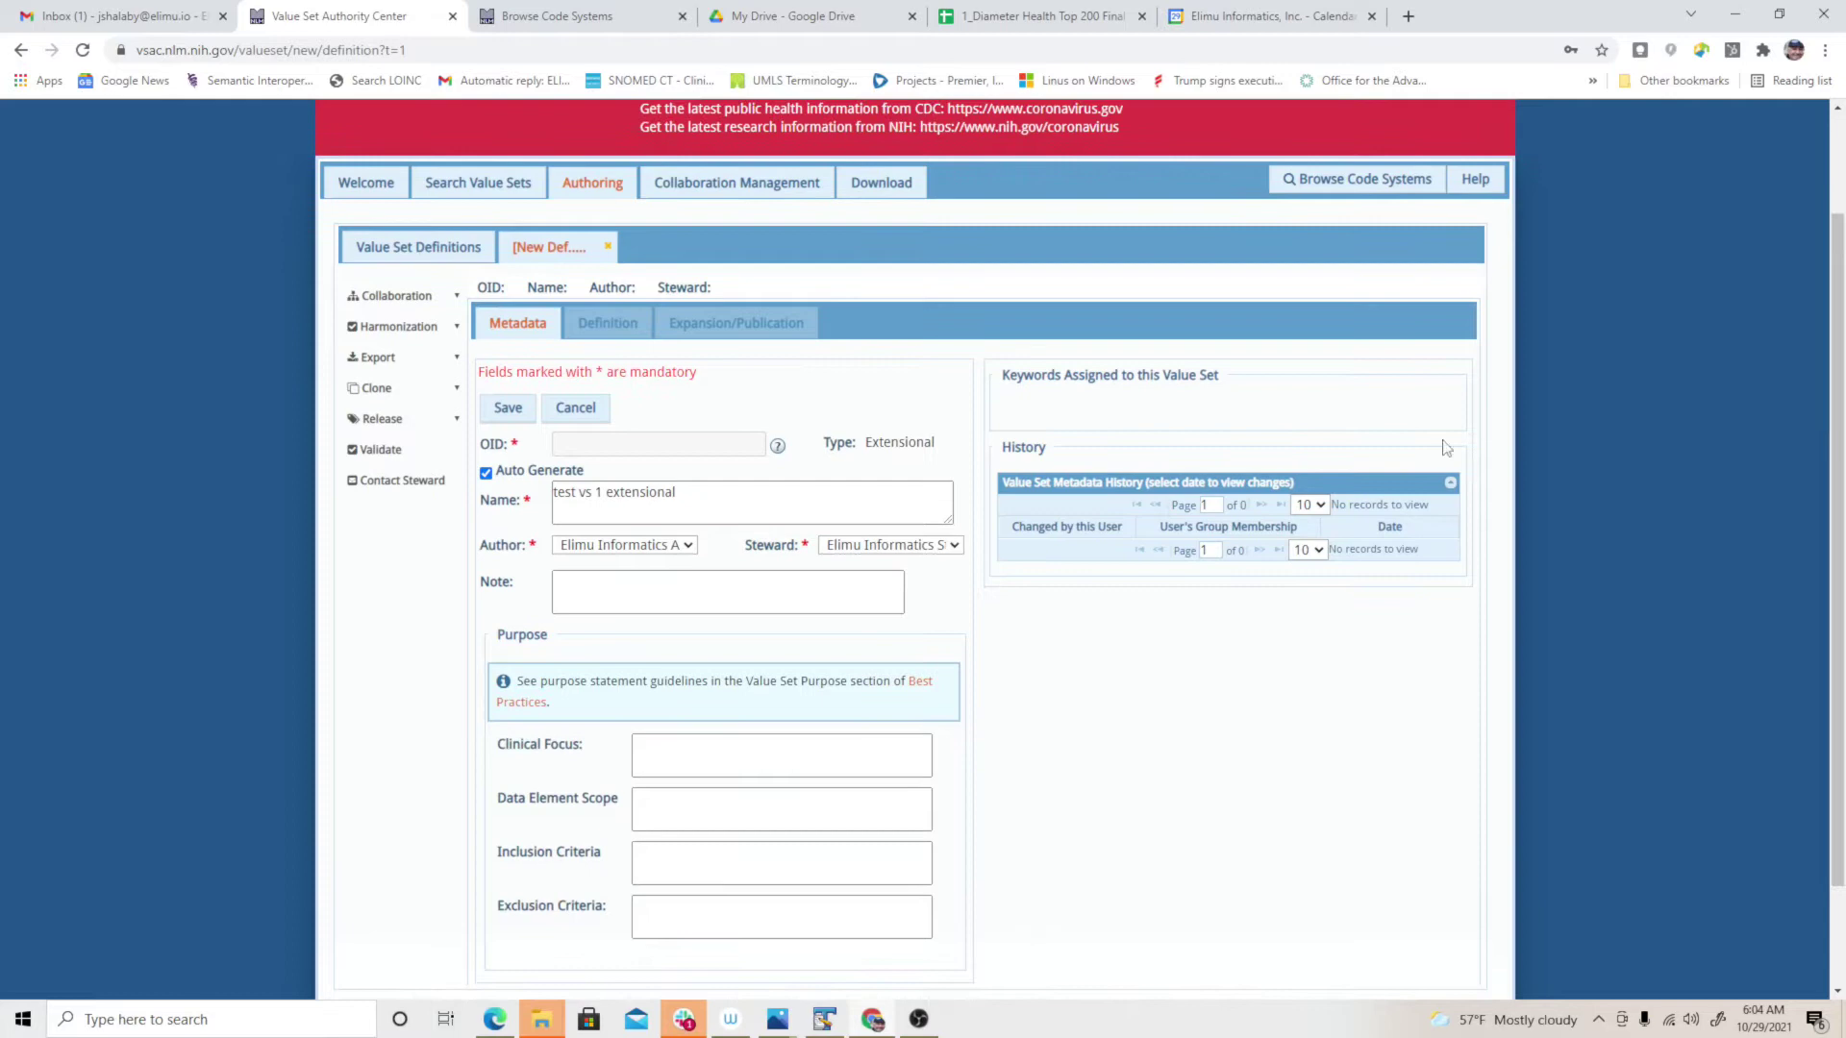
pyautogui.click(507, 407)
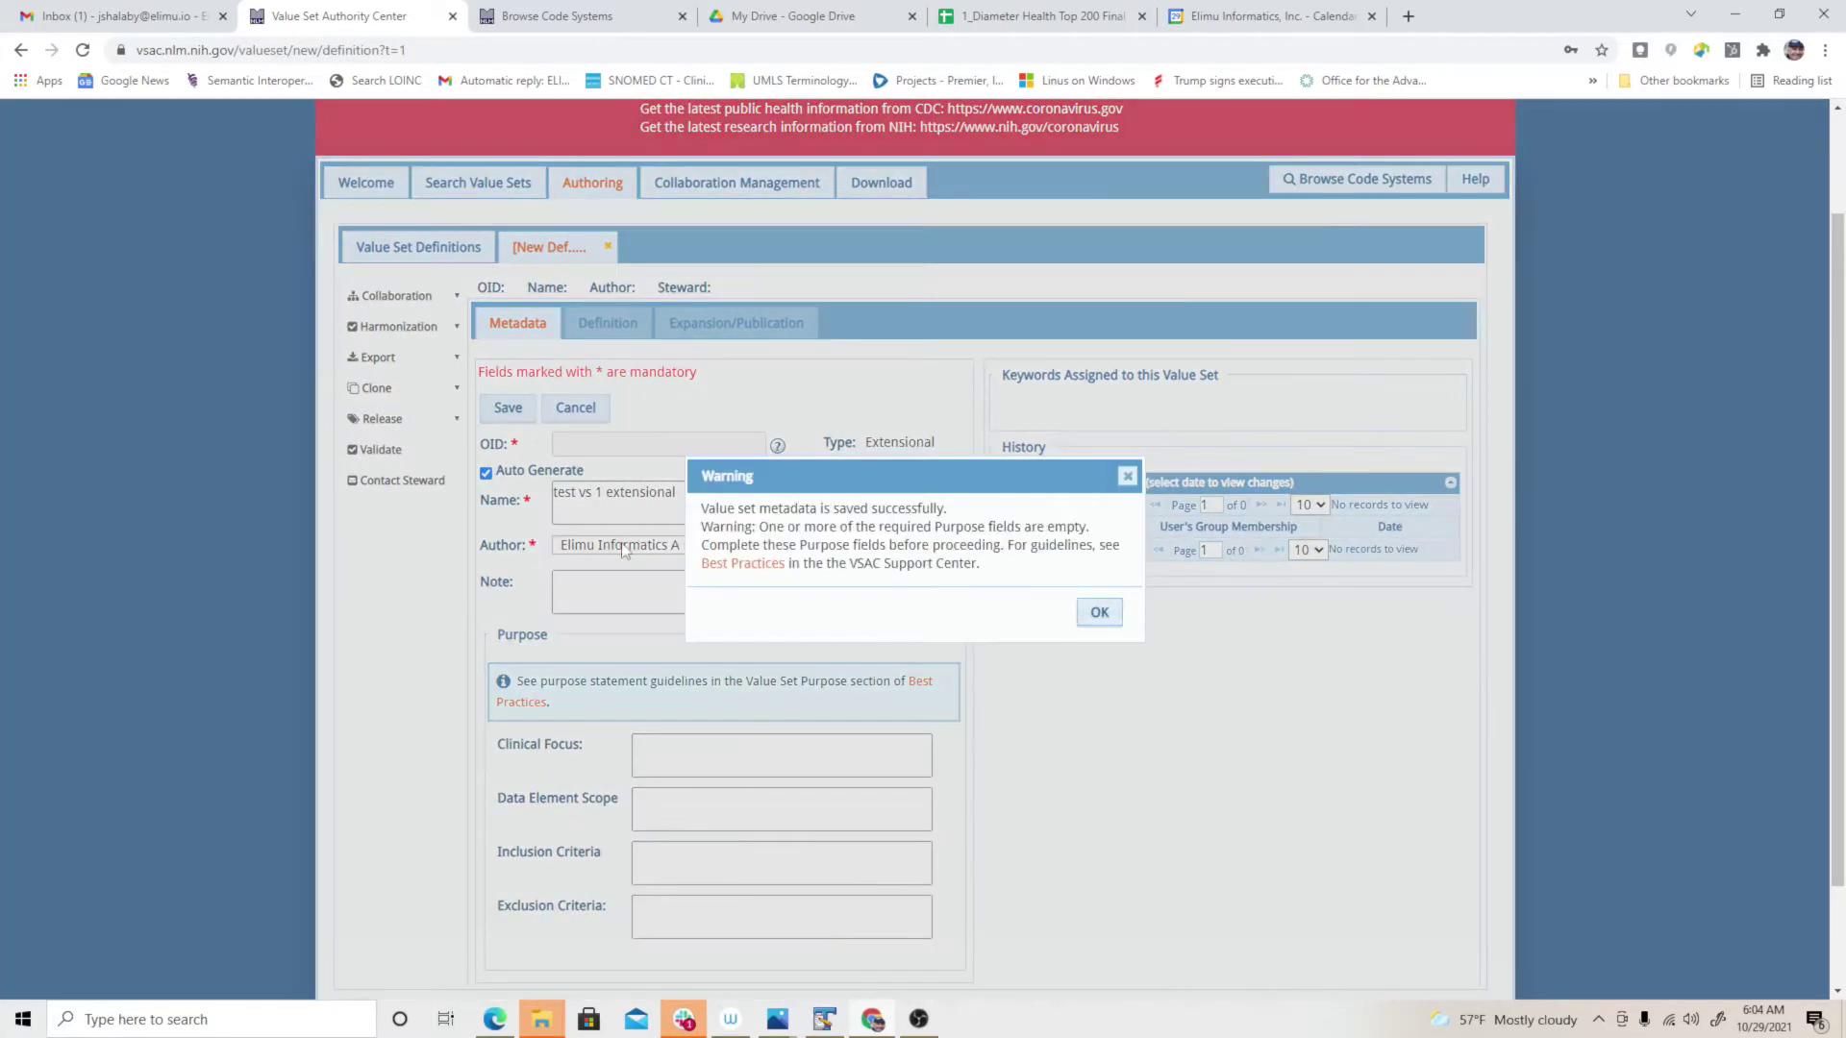
pyautogui.click(1099, 612)
# - Open the value set's definition and set its code system to RXNORM
pyautogui.click(620, 406)
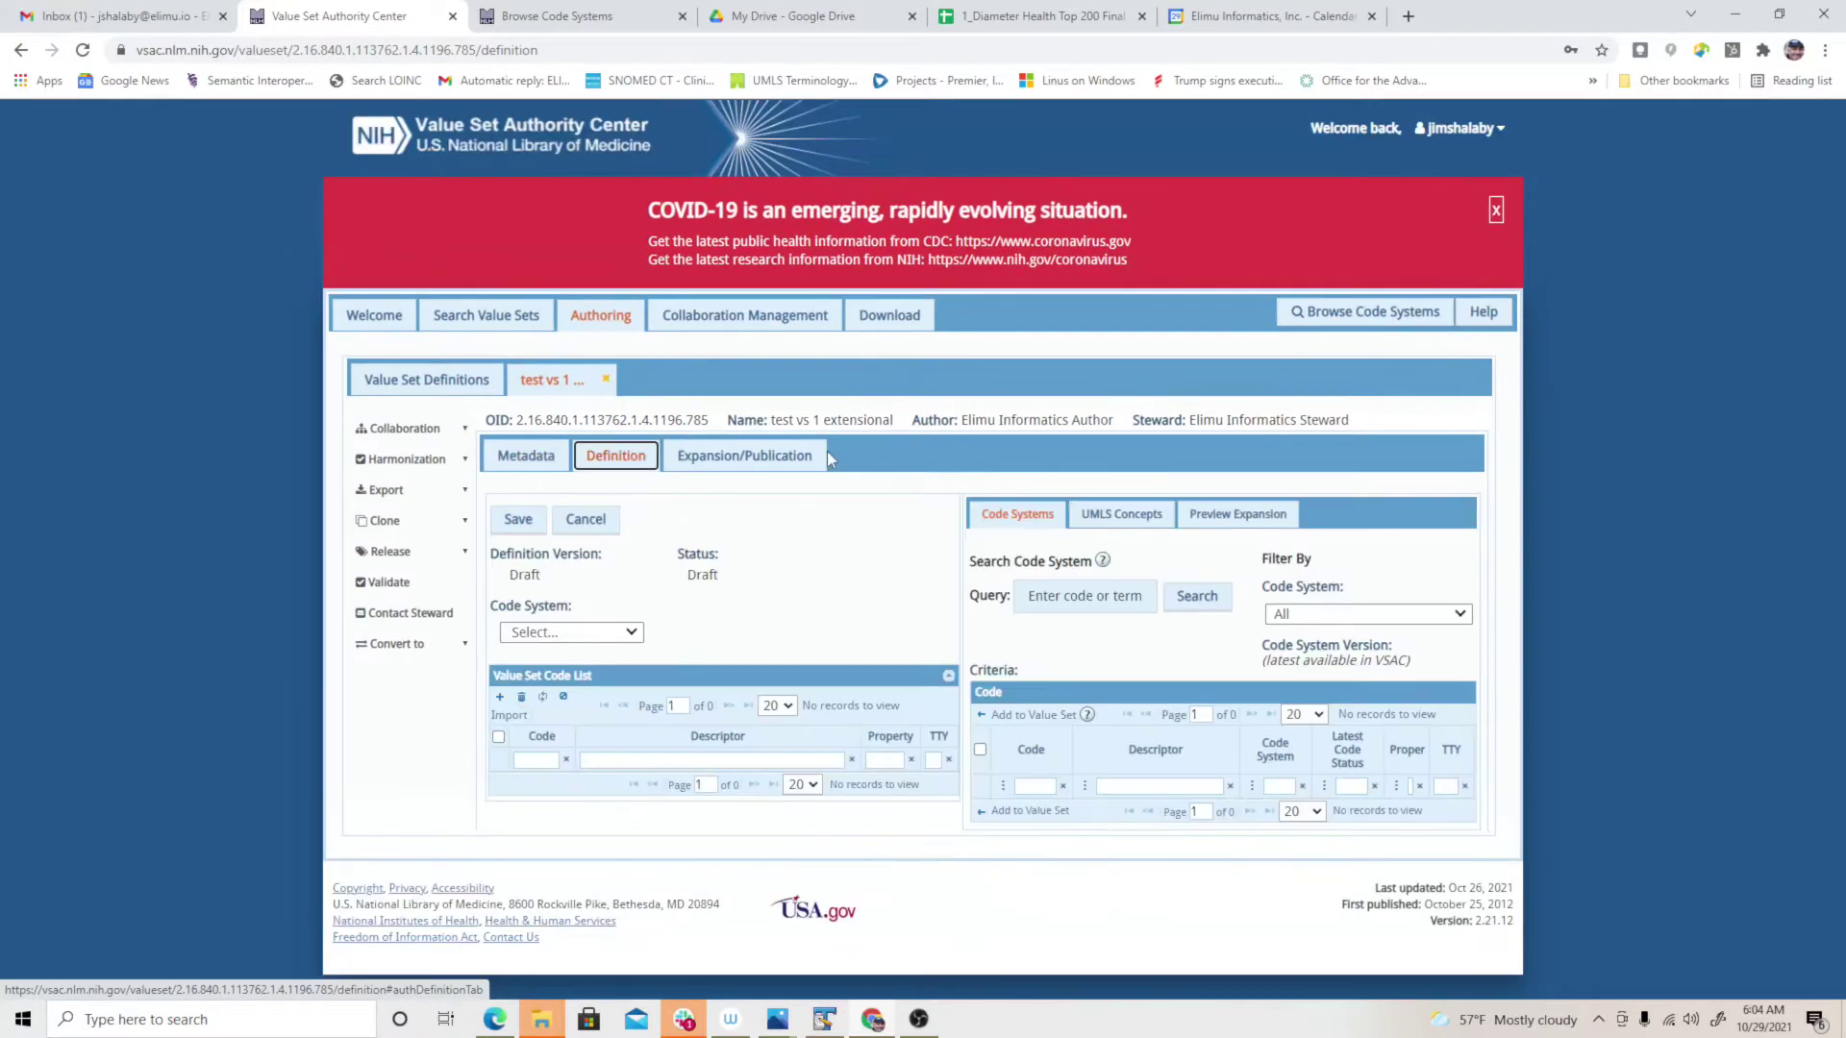
pyautogui.click(630, 632)
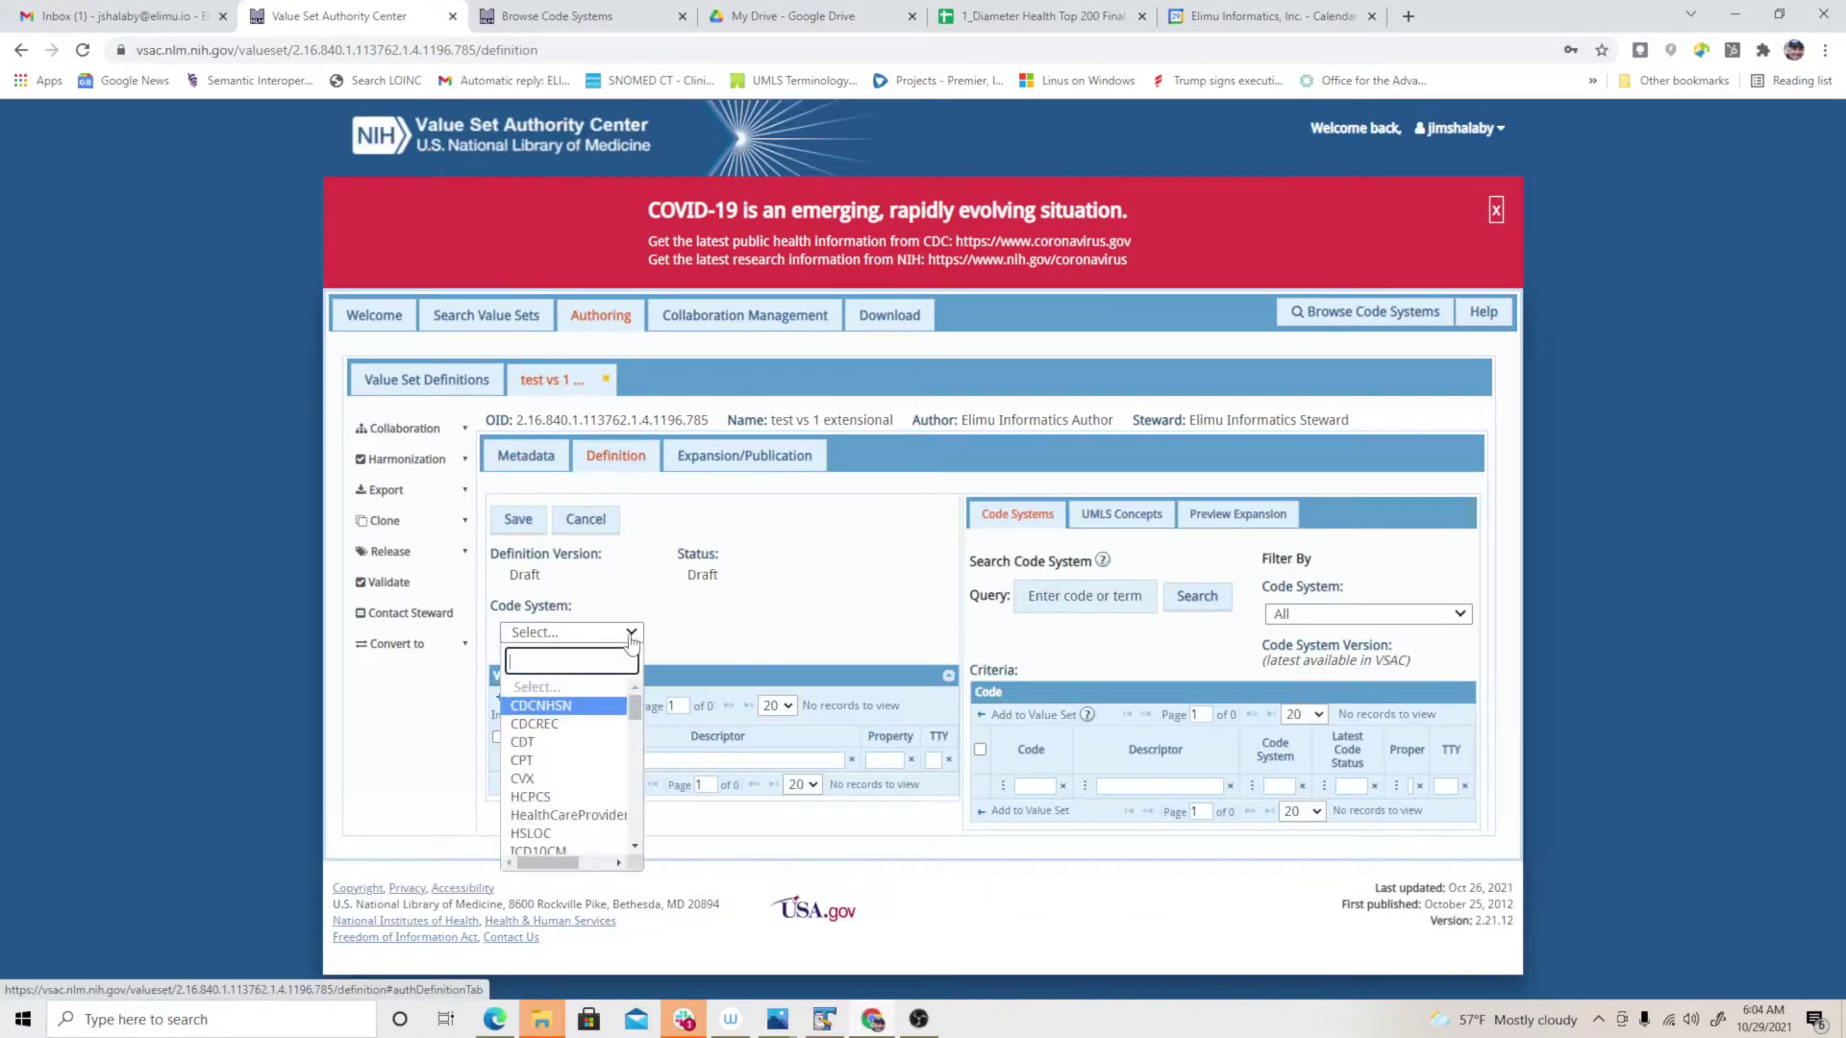
pyautogui.scroll(-1, 634, 733)
pyautogui.scroll(-3, 634, 733)
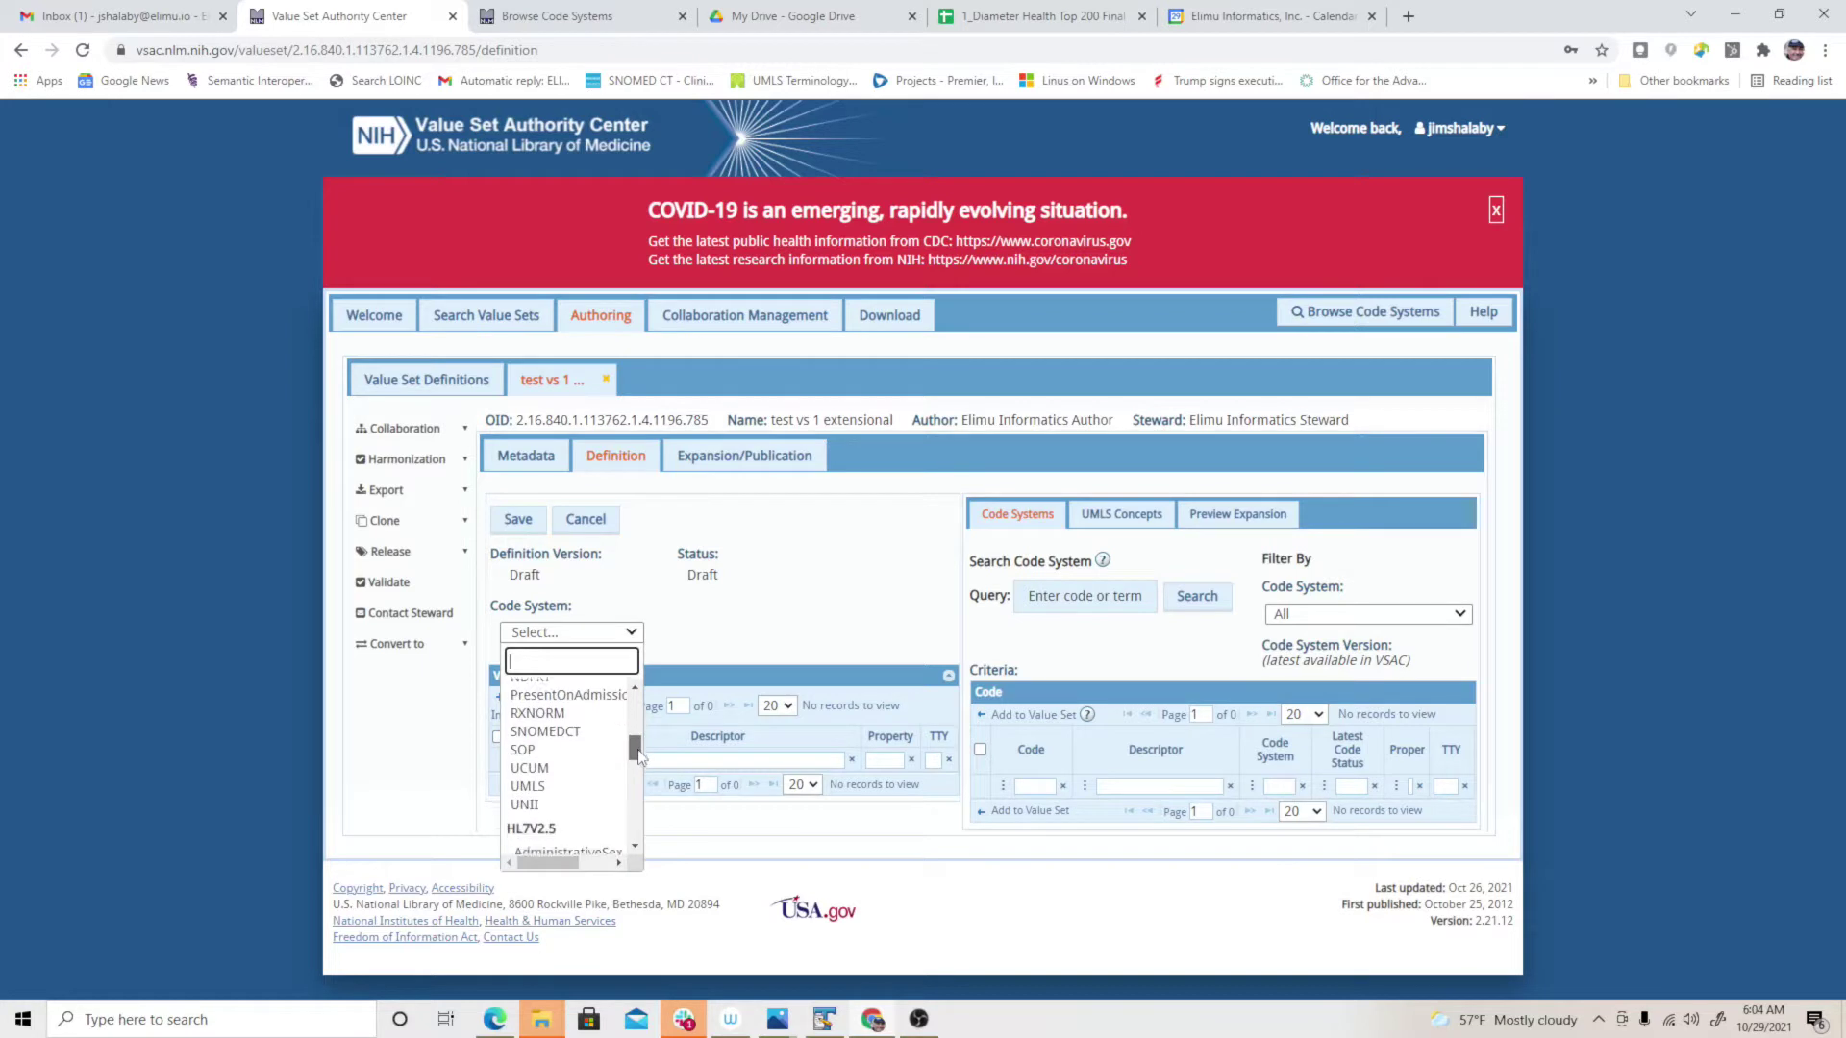
pyautogui.click(564, 741)
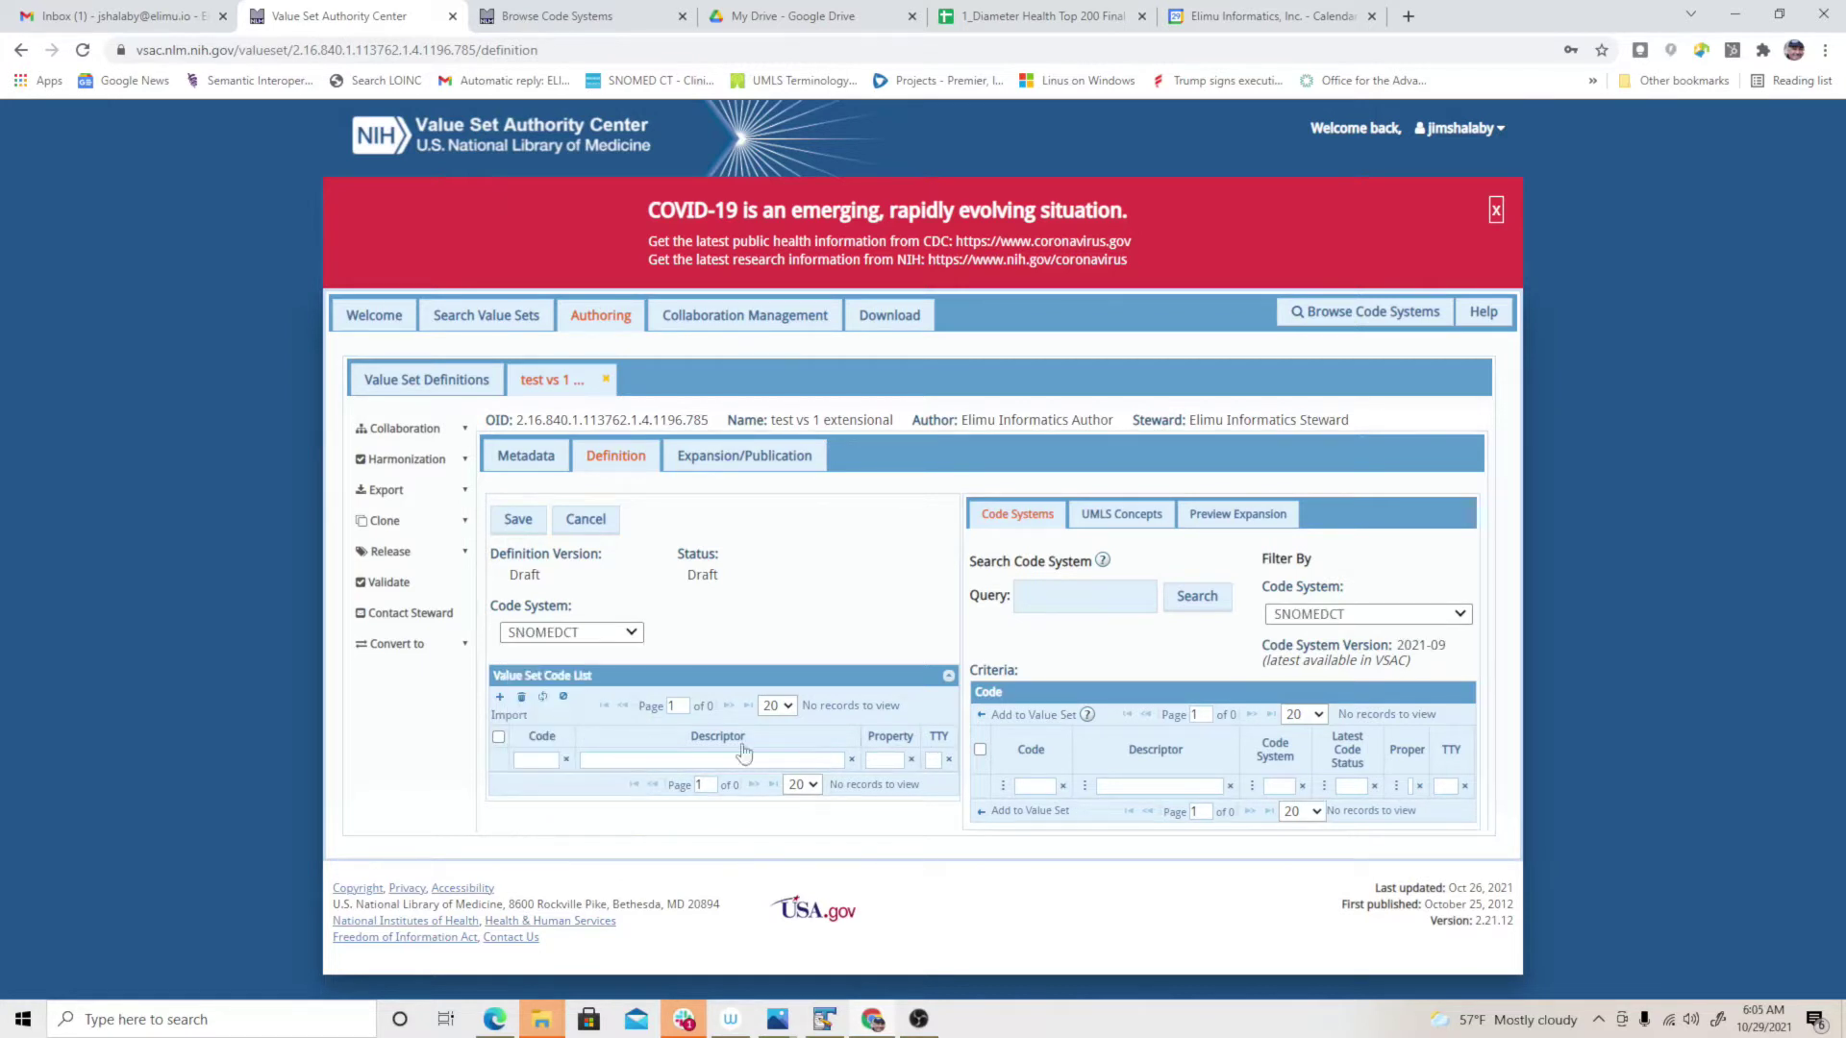
pyautogui.click(572, 631)
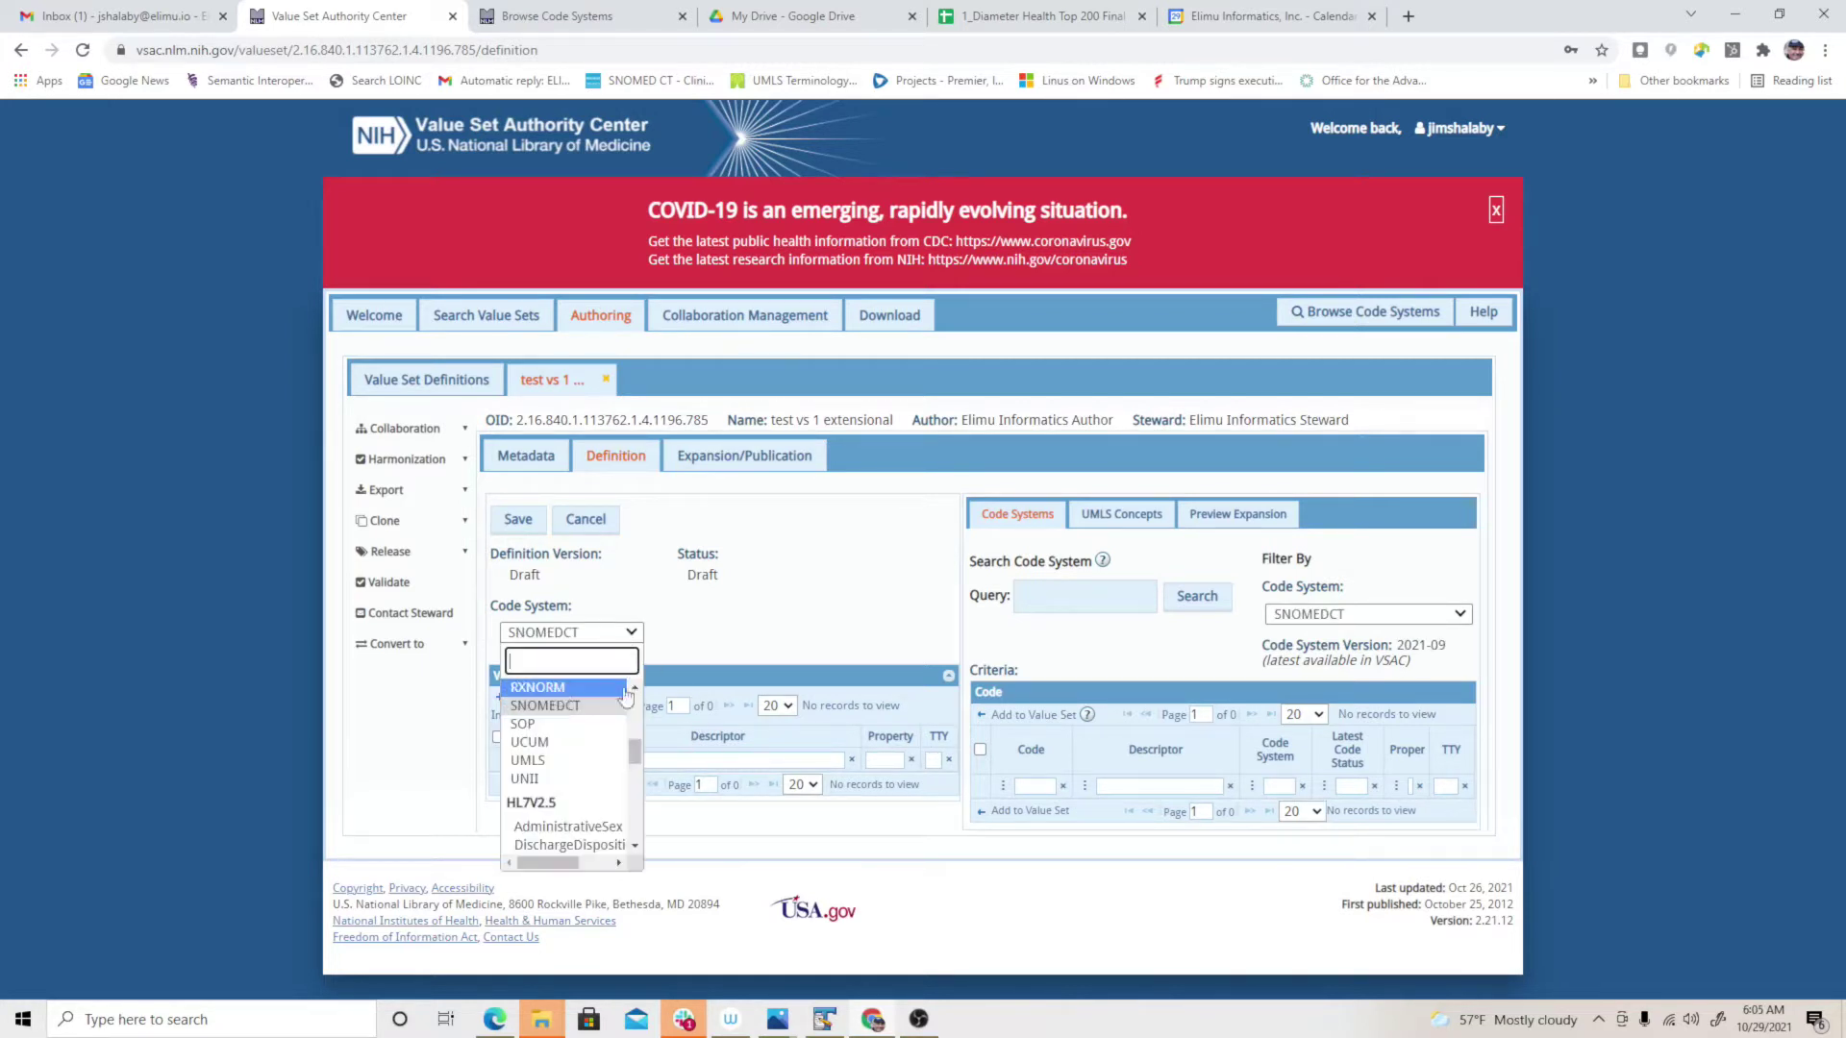
pyautogui.click(539, 700)
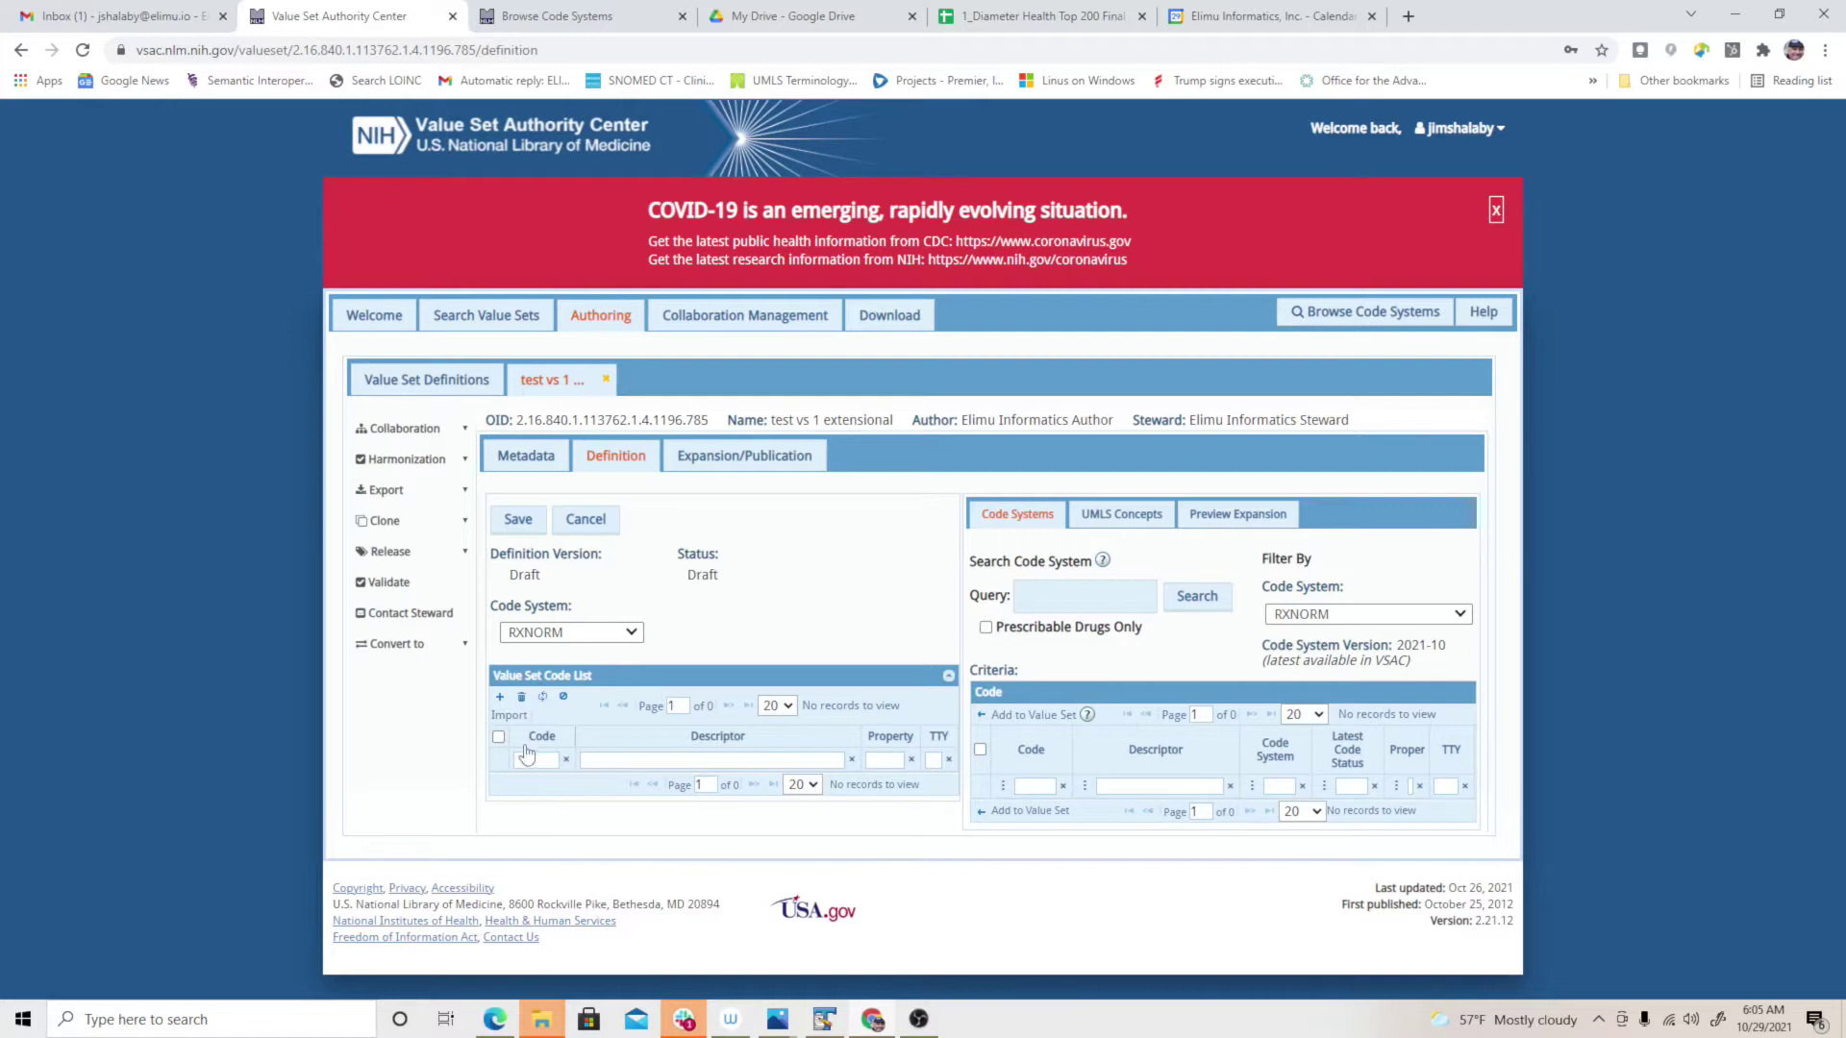
# - Choose to import codes from a text box and paste in the RXNORM codes copied from C564:C992 of the Anxiety sheet
pyautogui.click(506, 719)
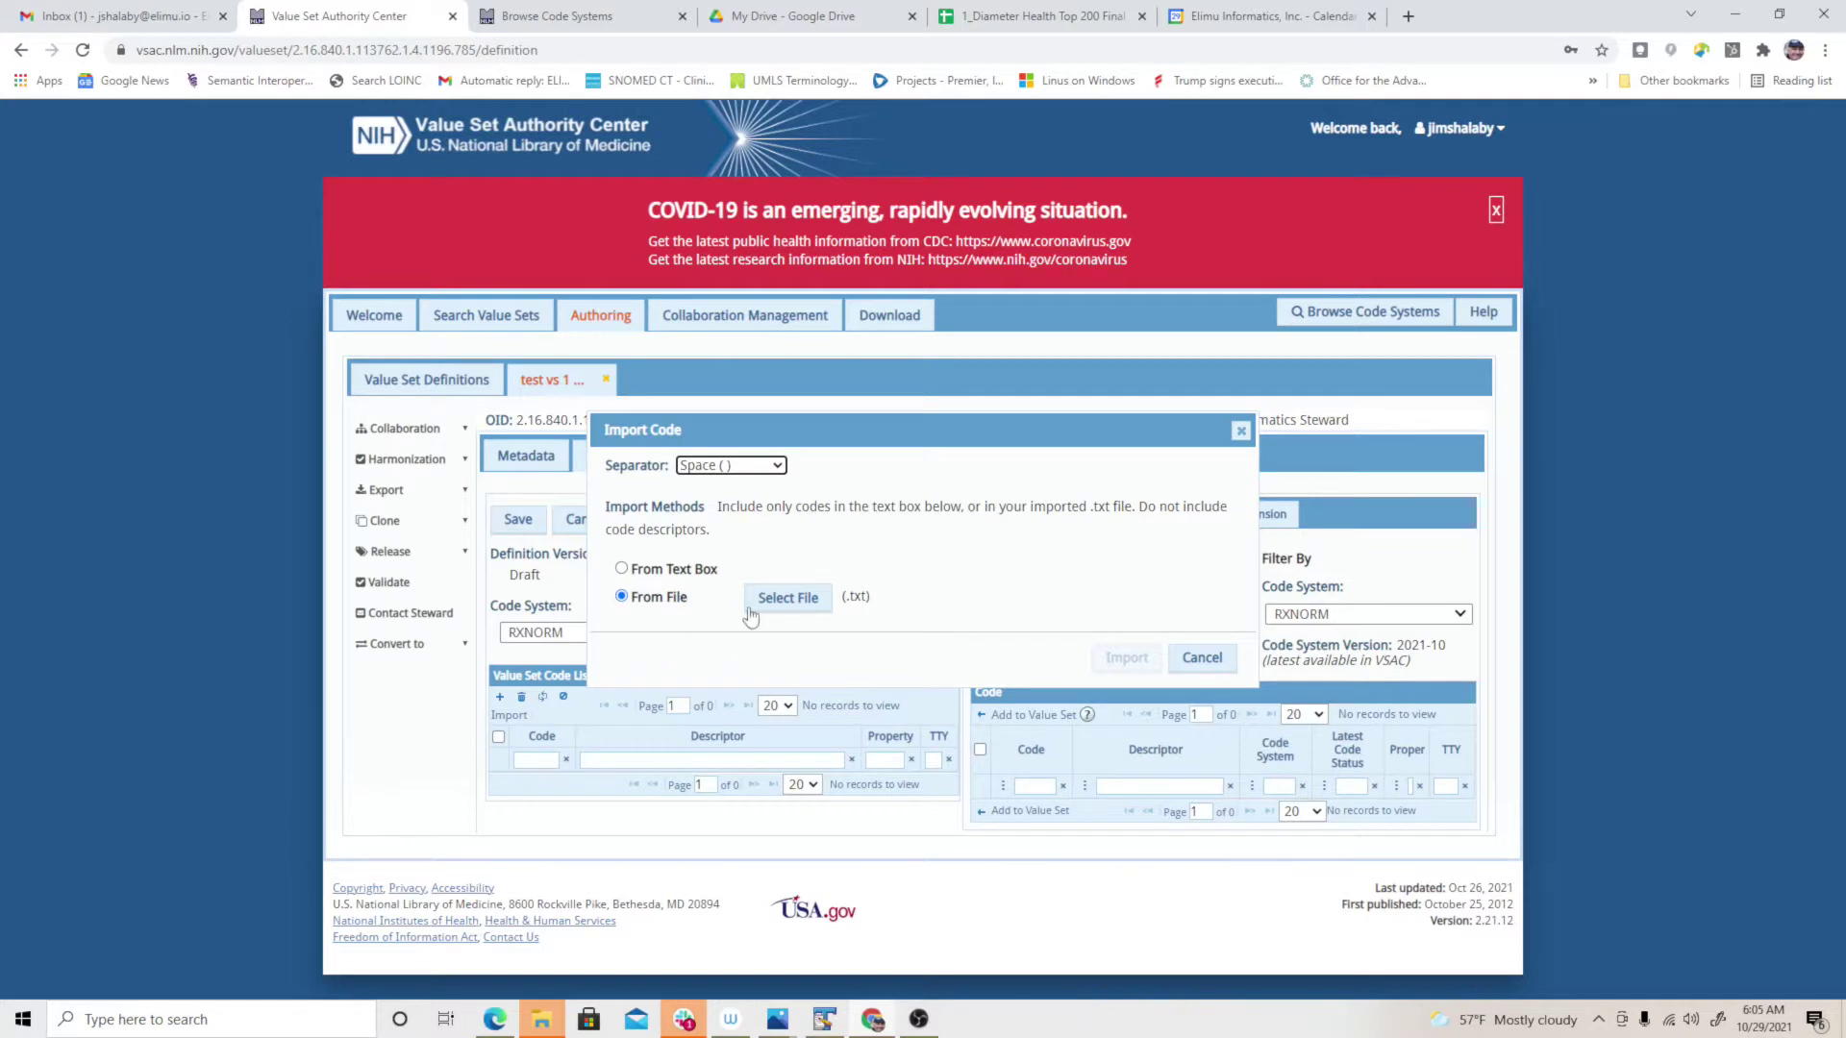
pyautogui.click(633, 571)
pyautogui.click(714, 537)
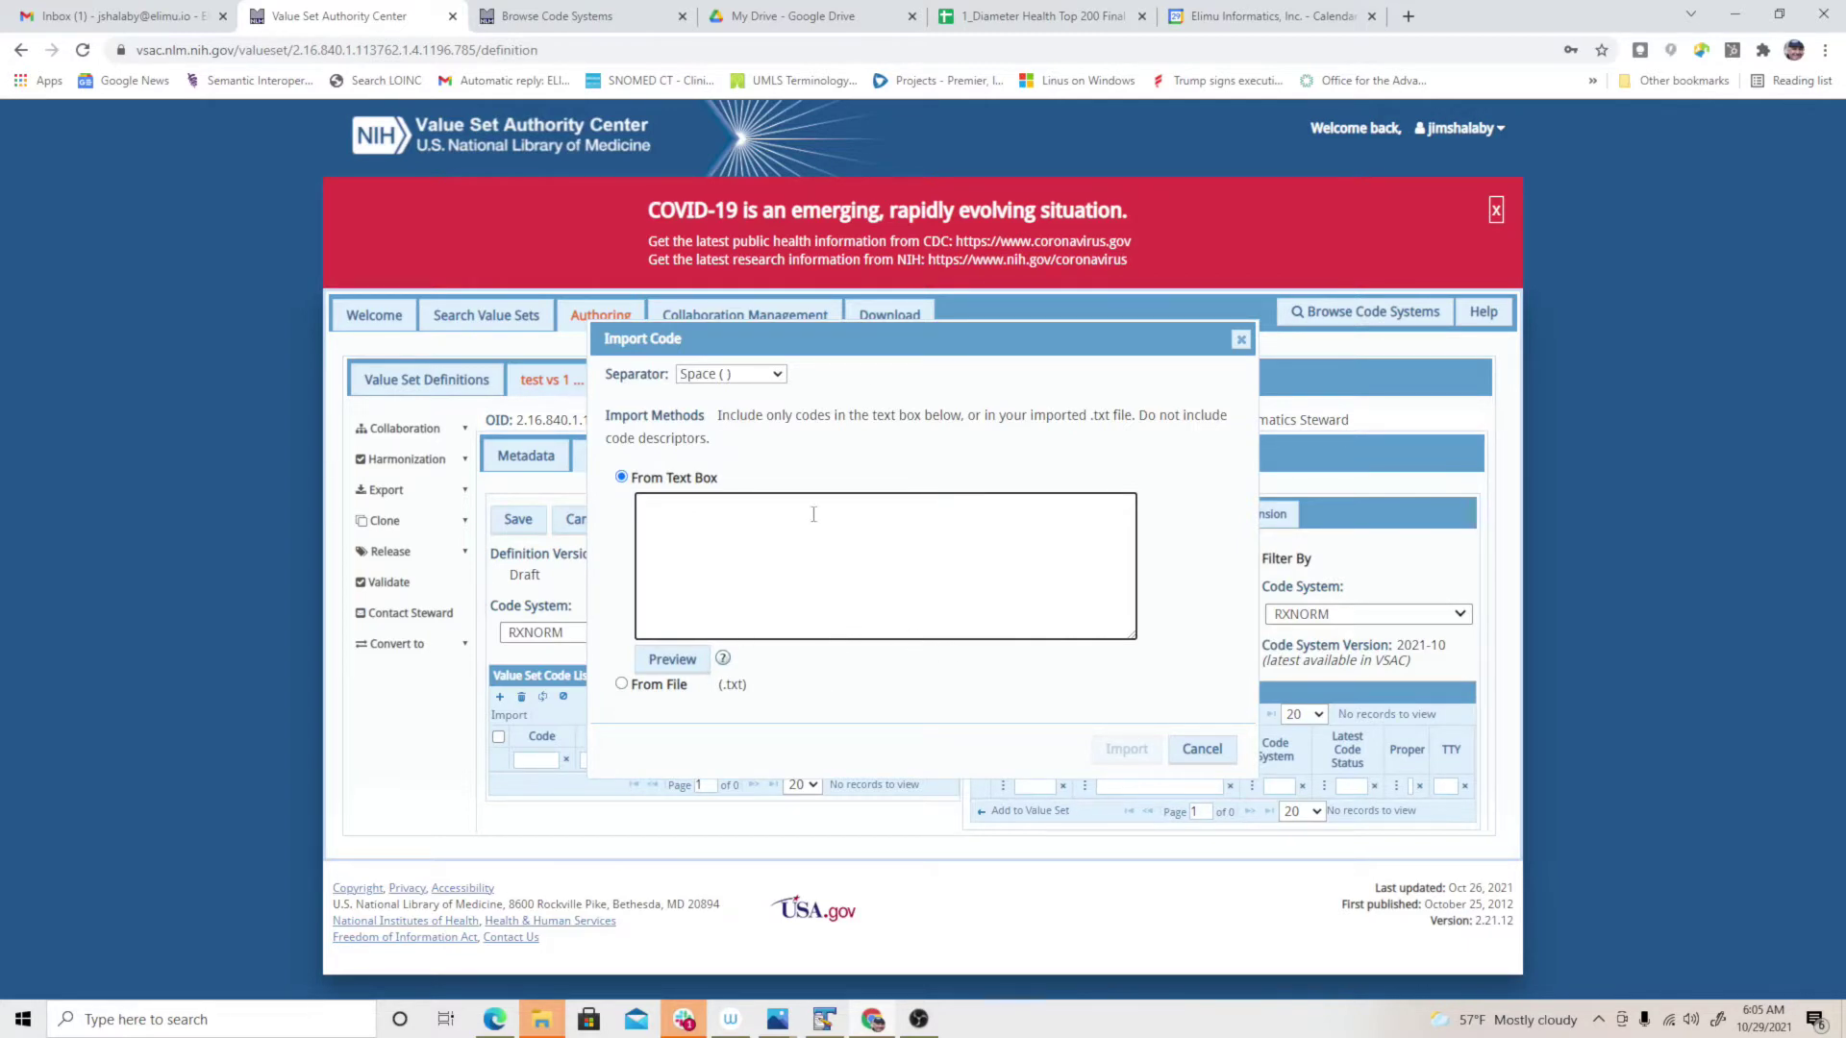
pyautogui.click(1054, 13)
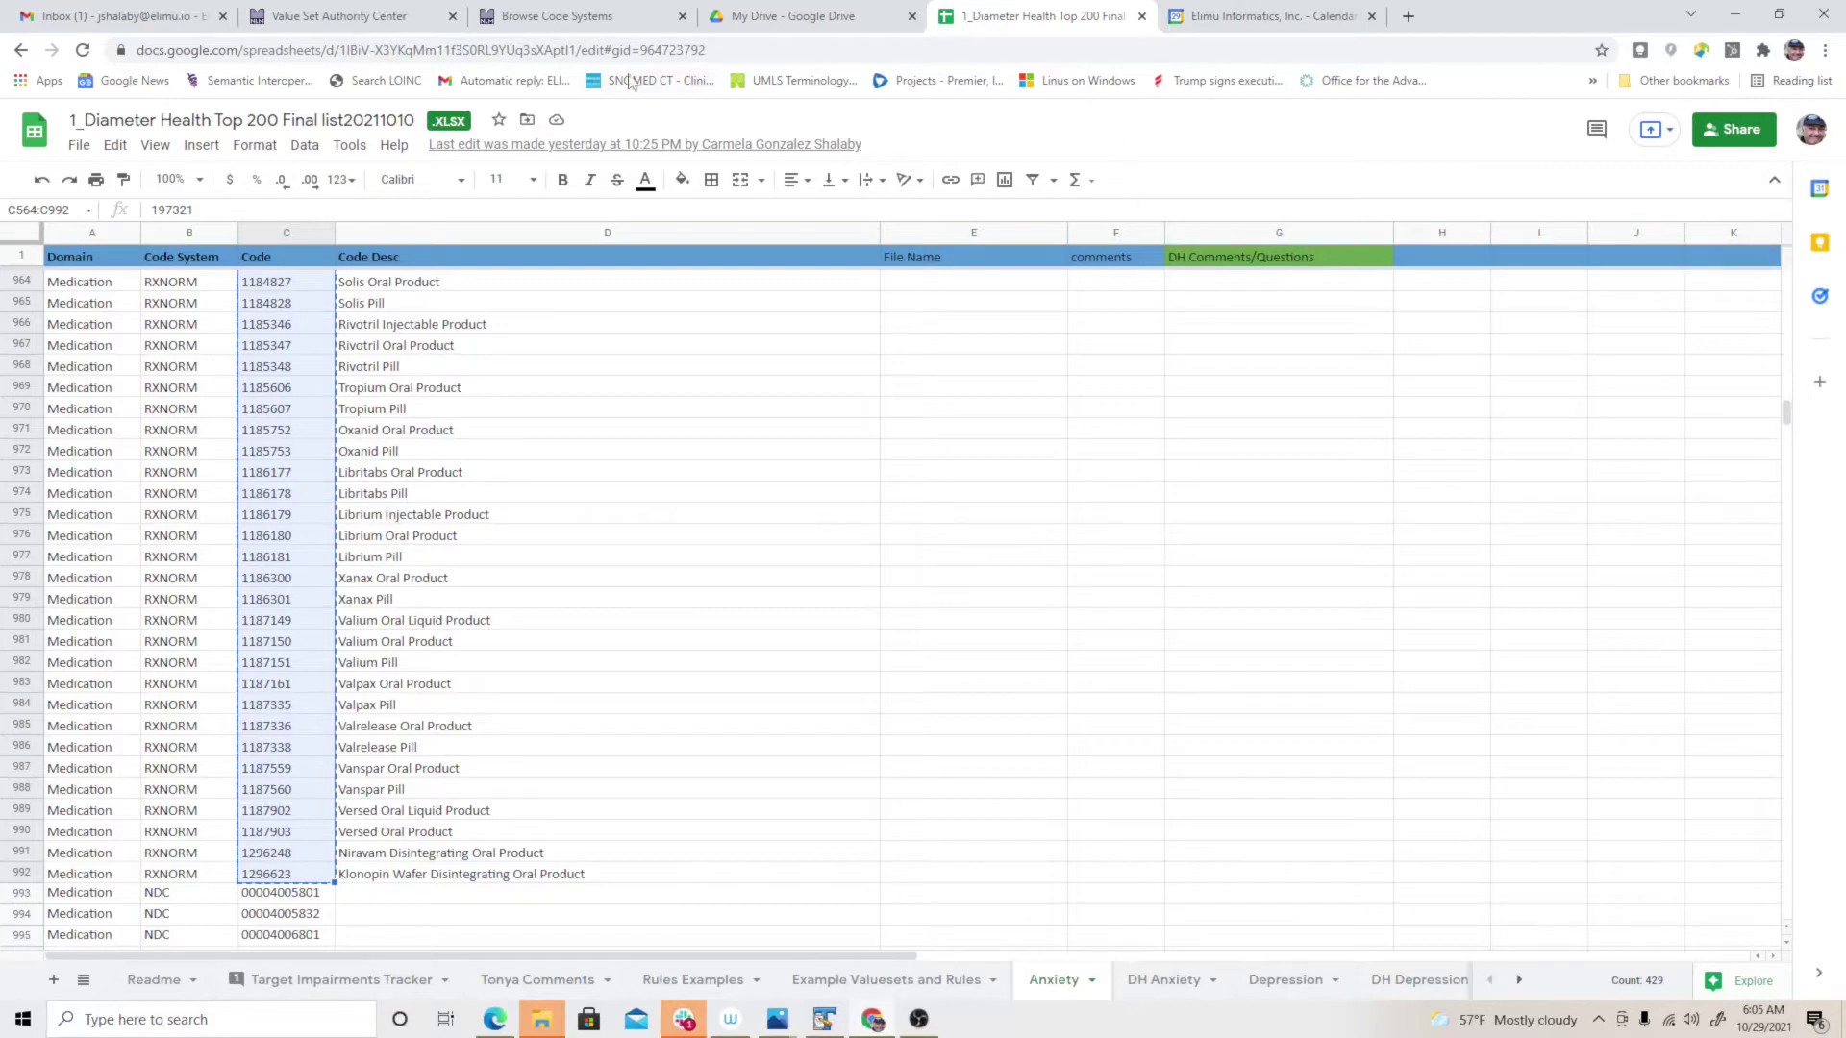
pyautogui.click(398, 29)
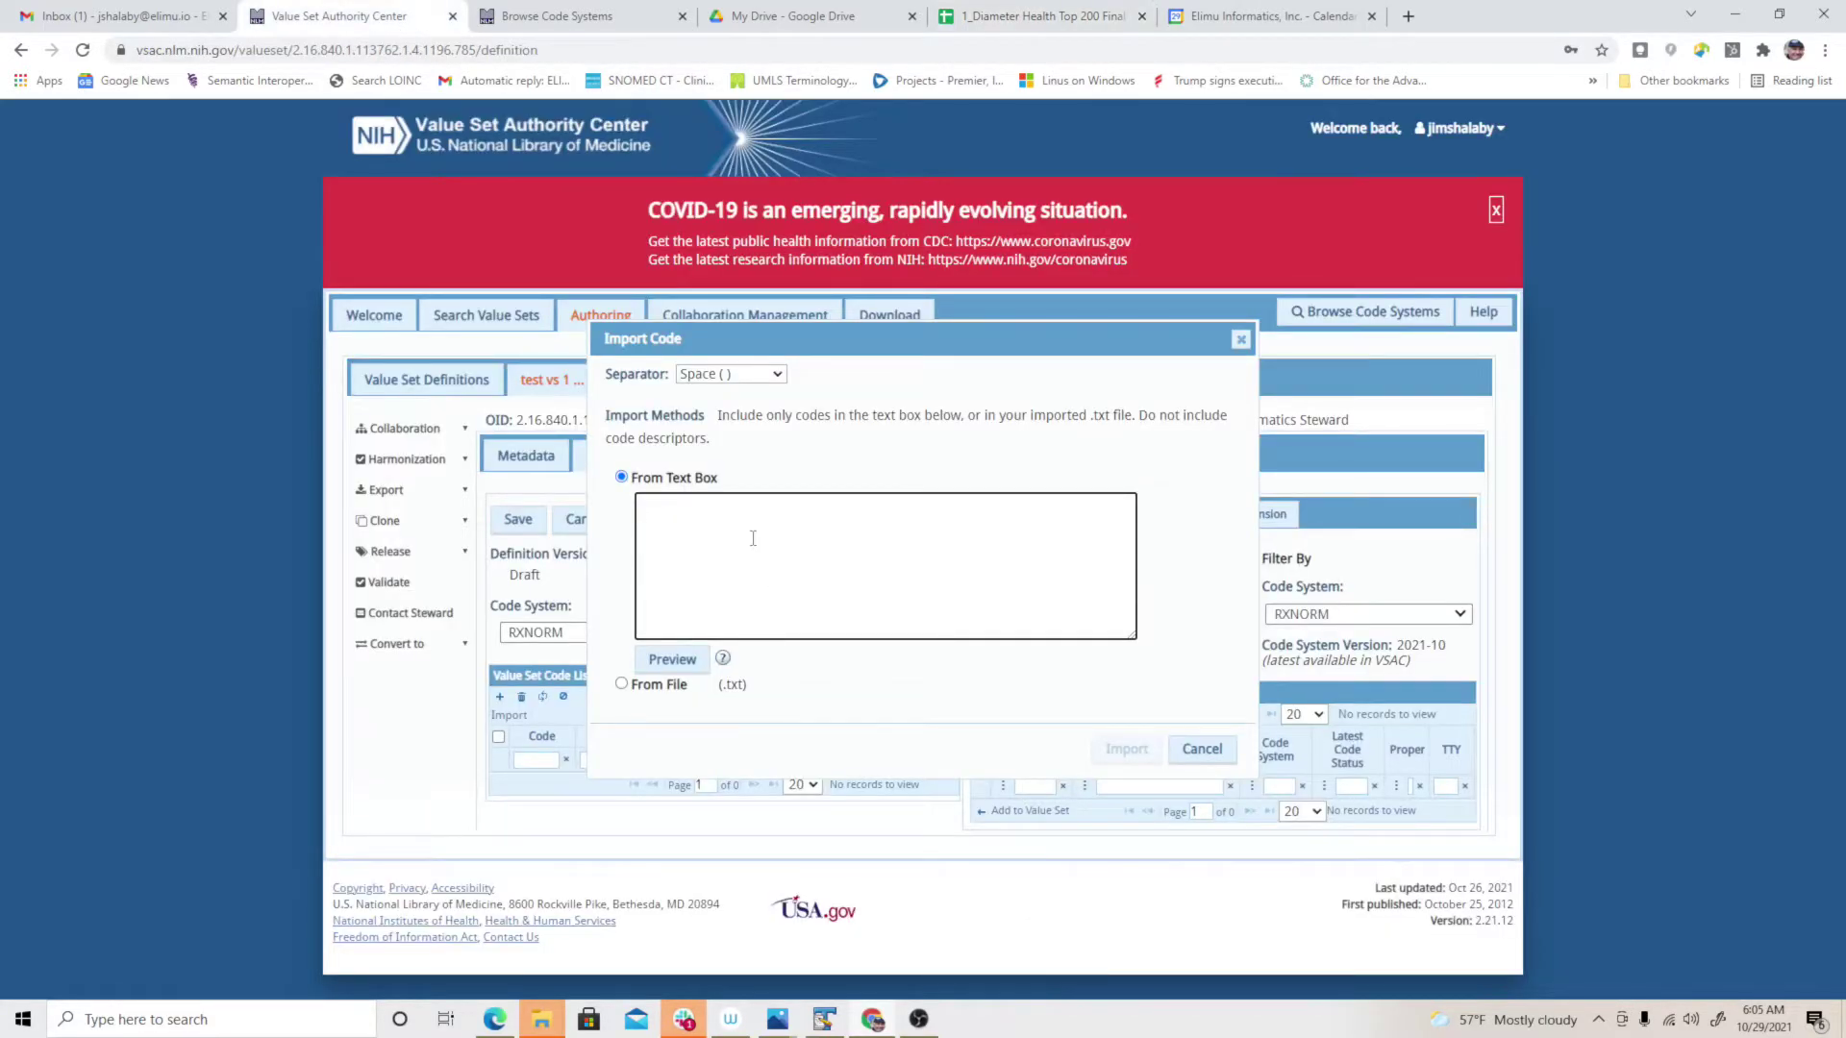
pyautogui.hotkey('ctrl', 'v')
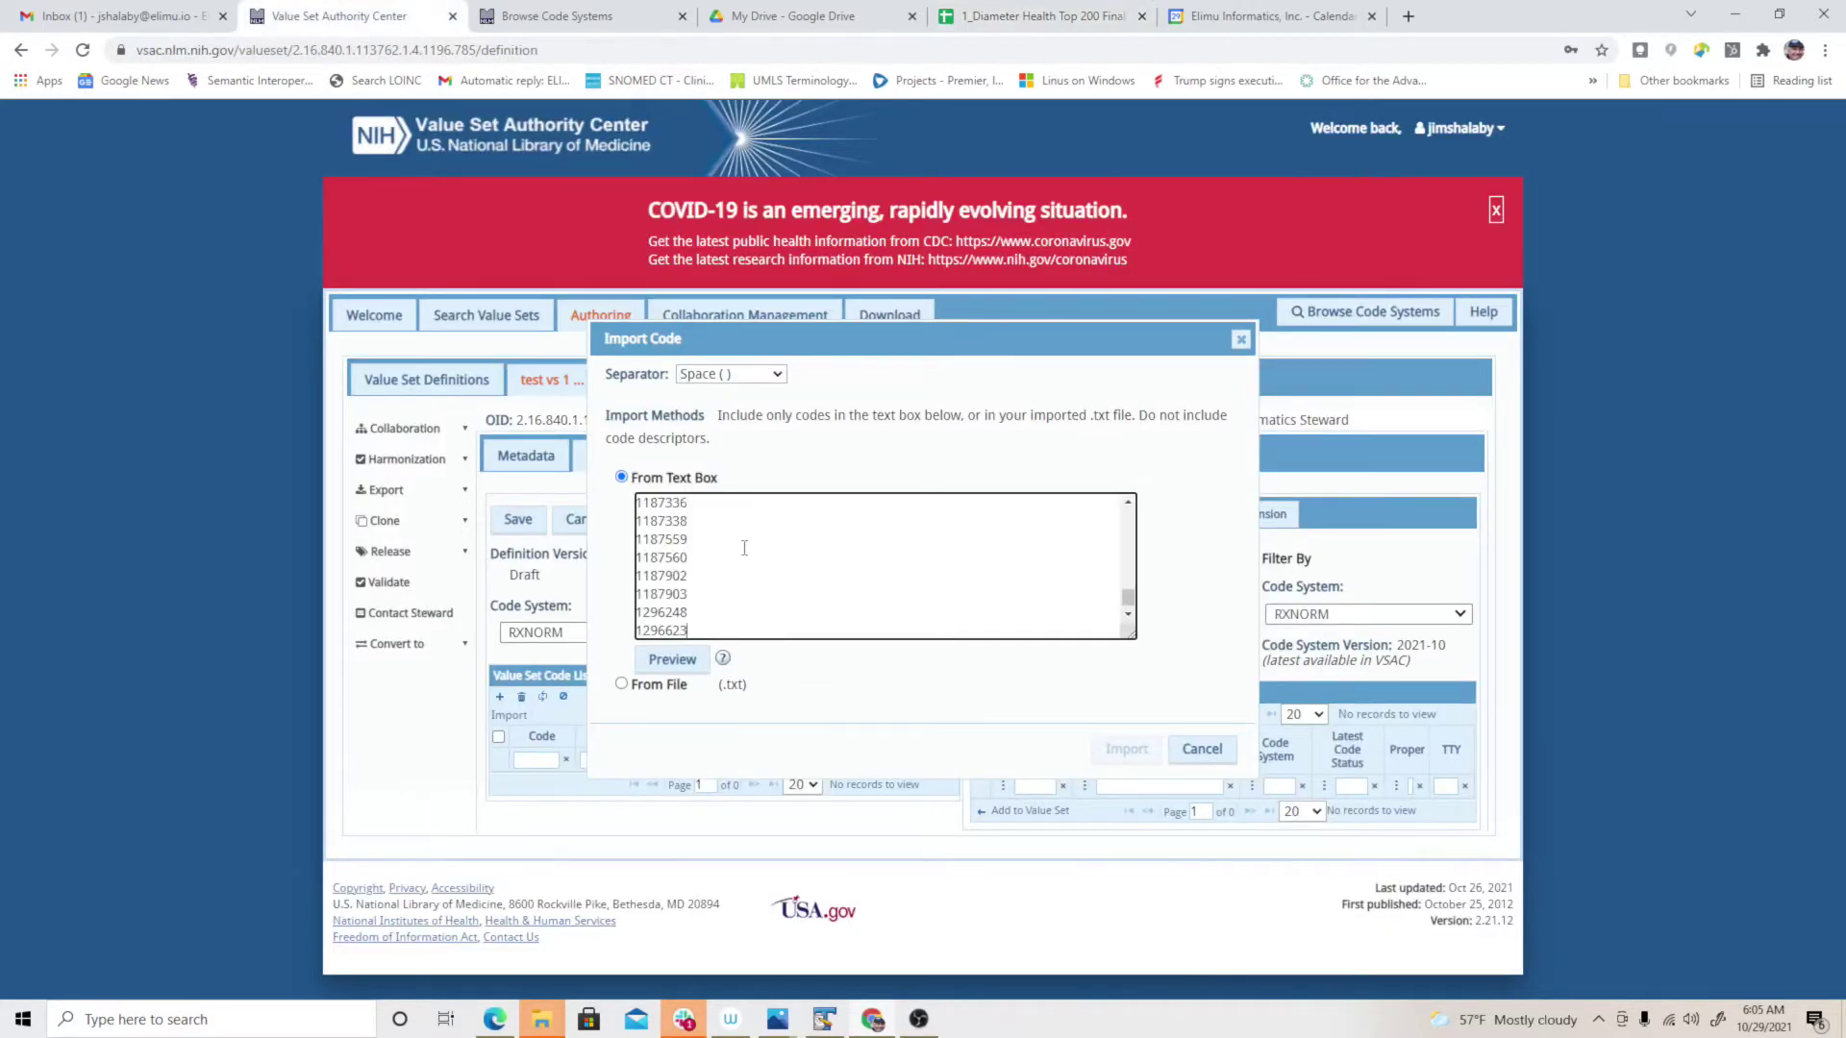
pyautogui.moveTo(1127, 597); pyautogui.dragTo(1137, 540)
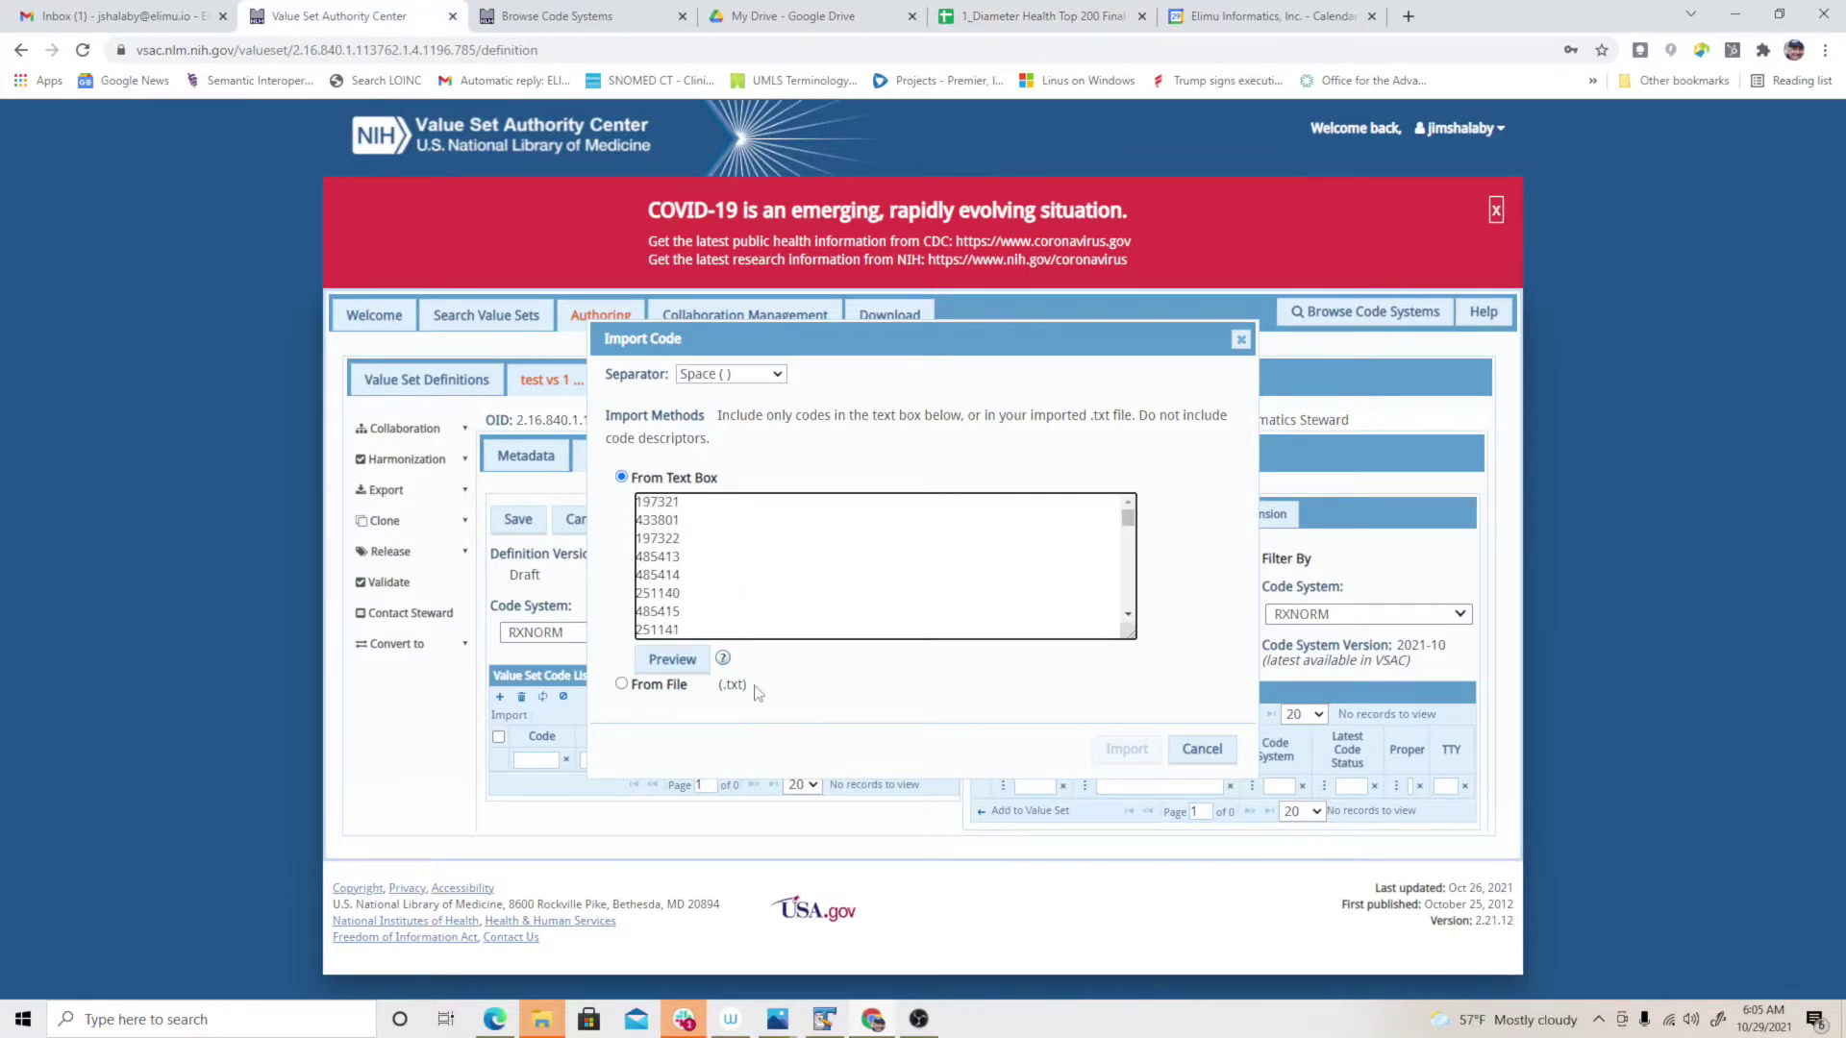
# - Preview and validate the pasted codes against RXNORM, and import them into the value set code list
pyautogui.click(672, 664)
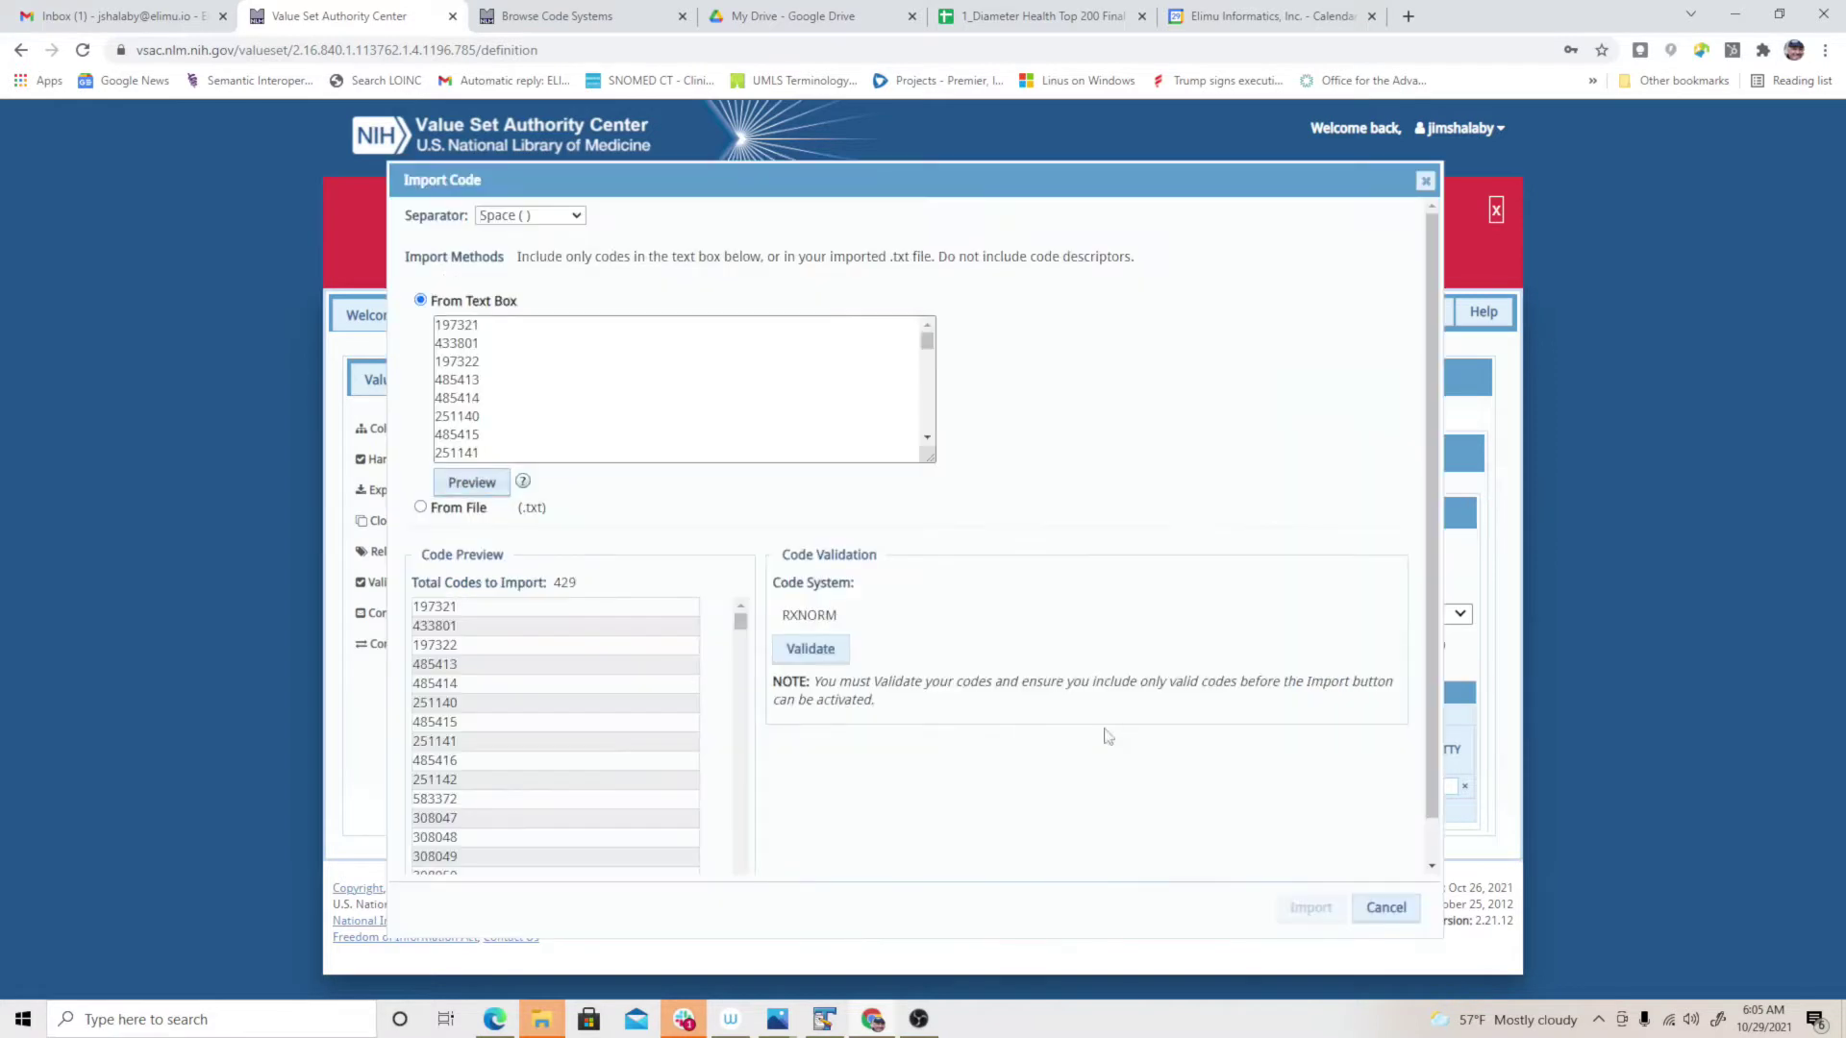
pyautogui.click(820, 658)
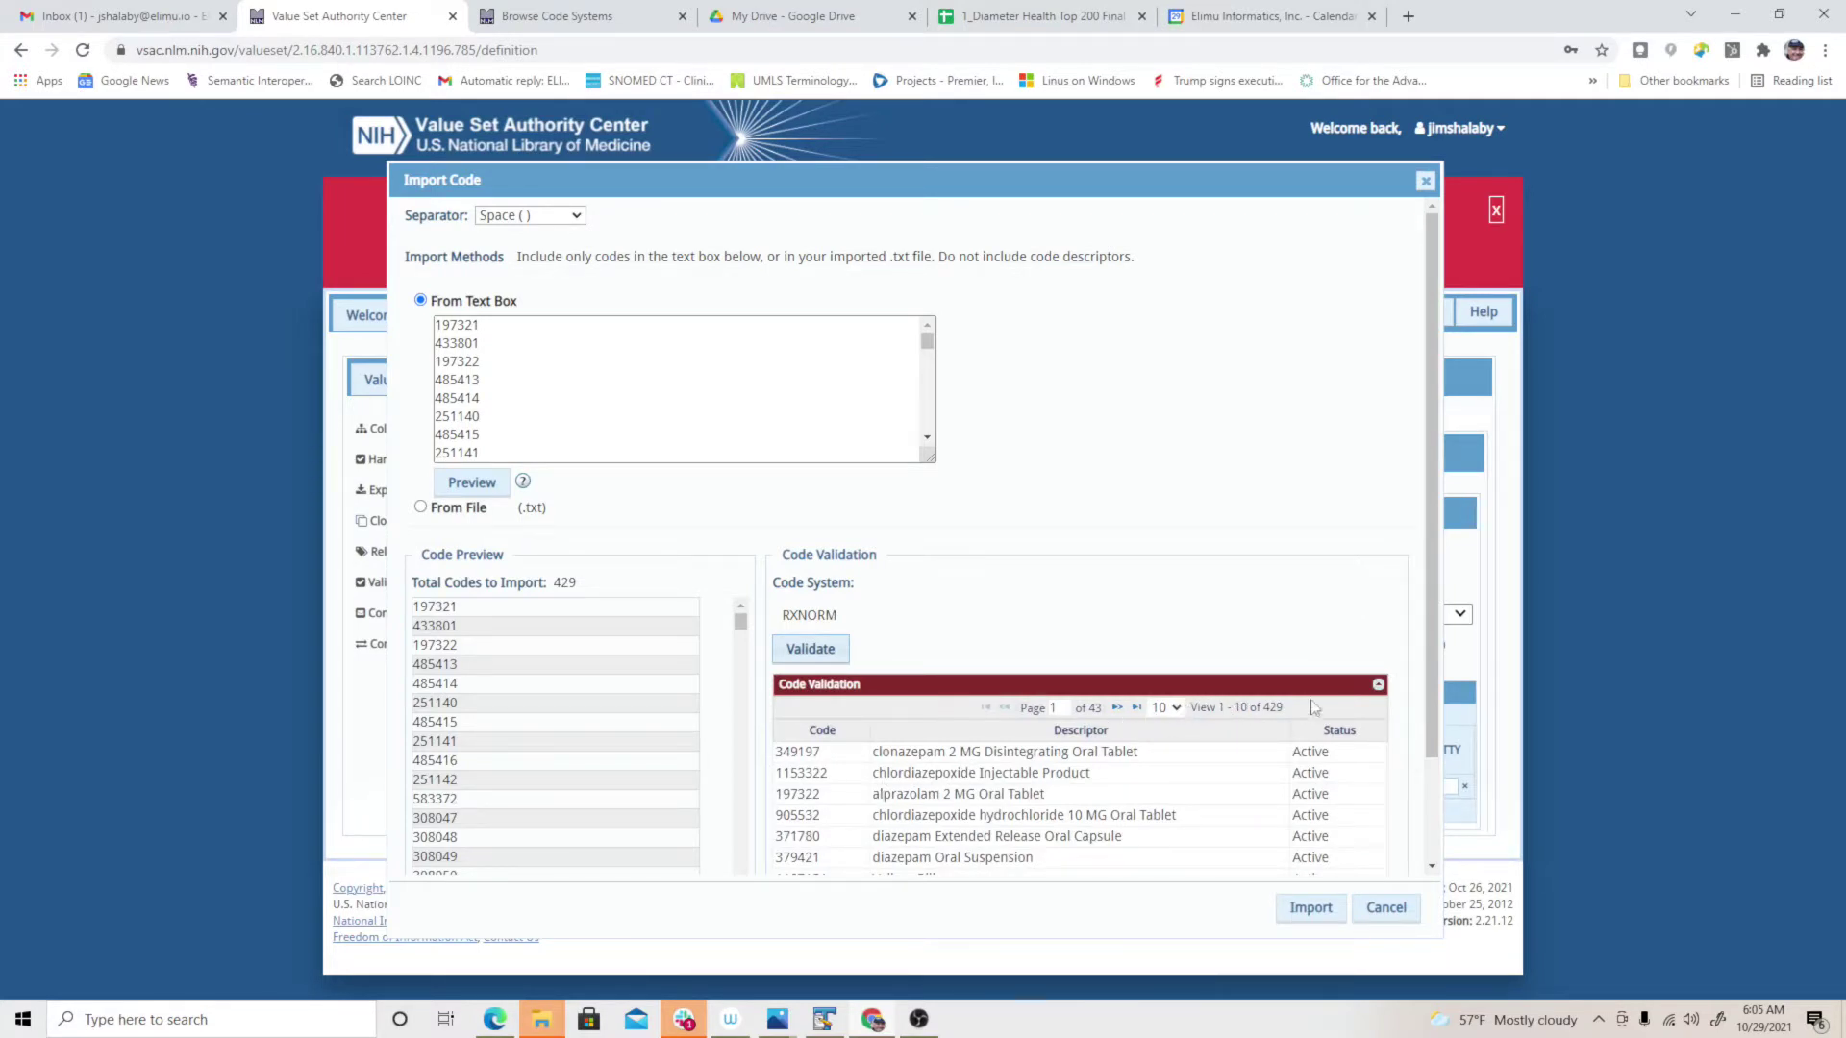
pyautogui.click(1309, 908)
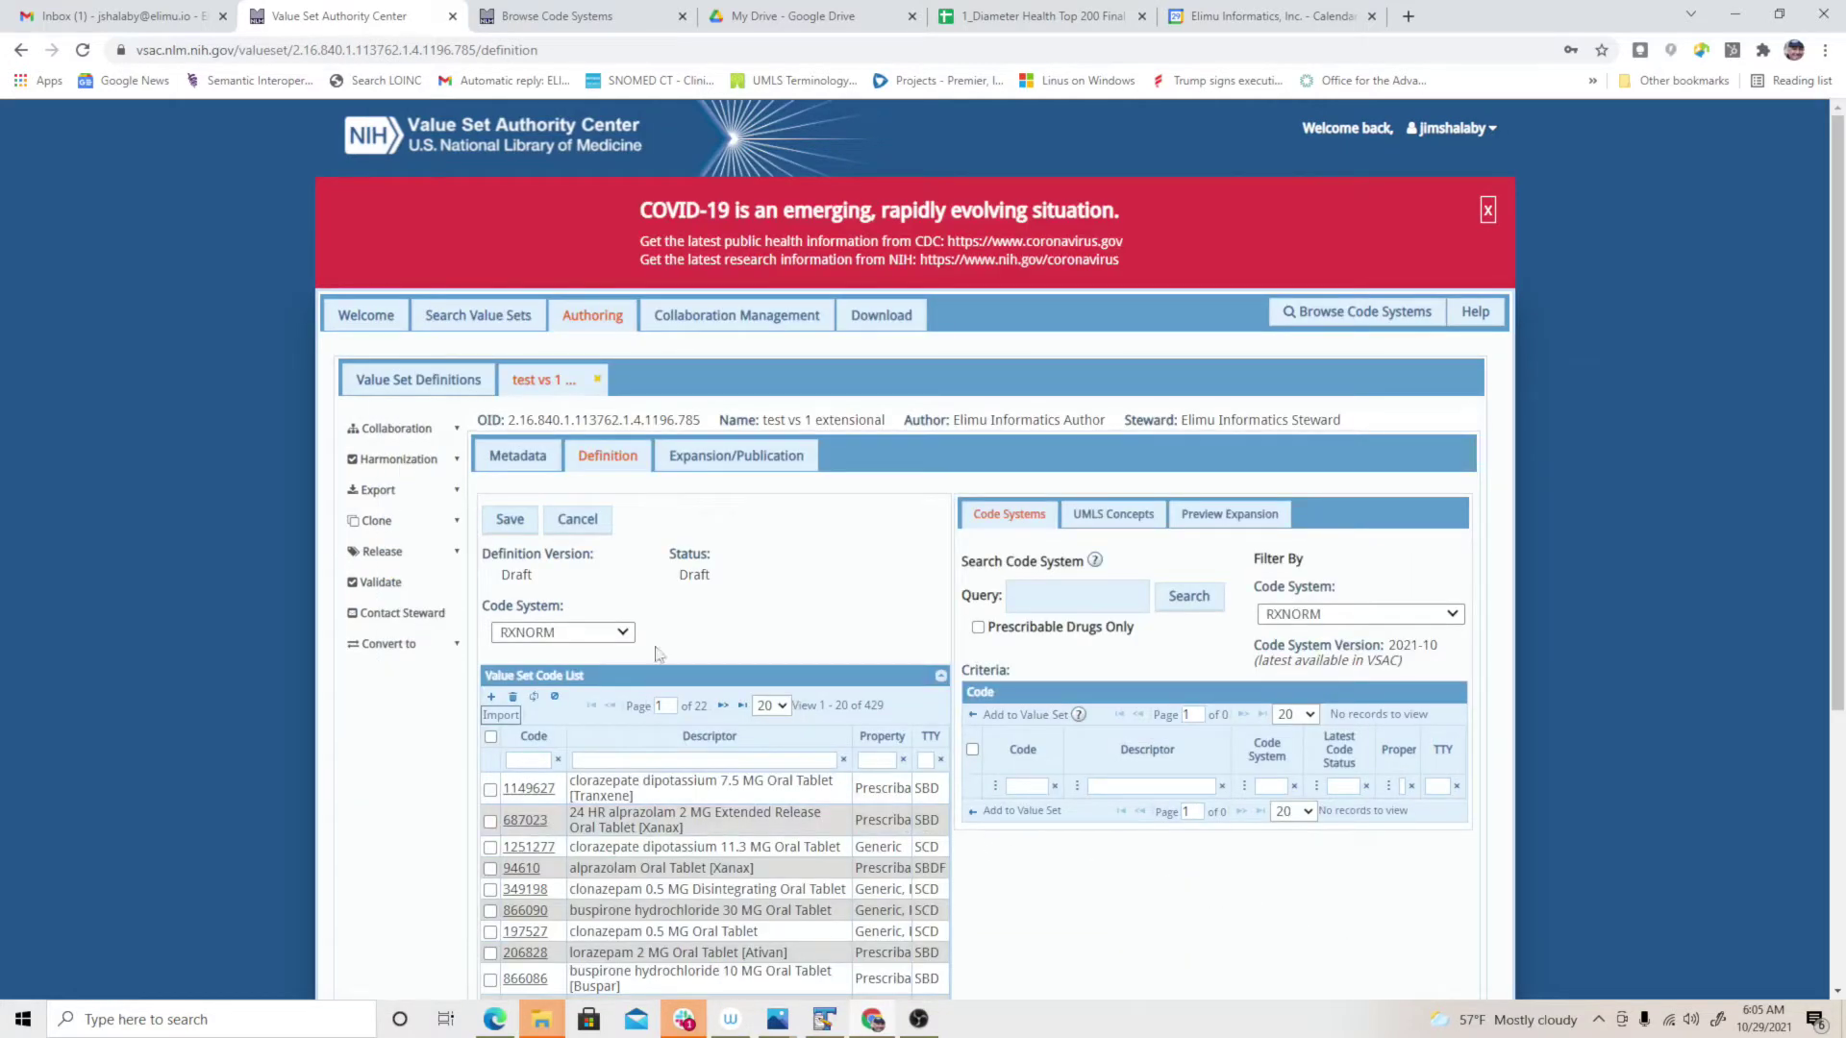
# - Save the value set definition, agreeing to continue with the codes that are not active
pyautogui.click(510, 520)
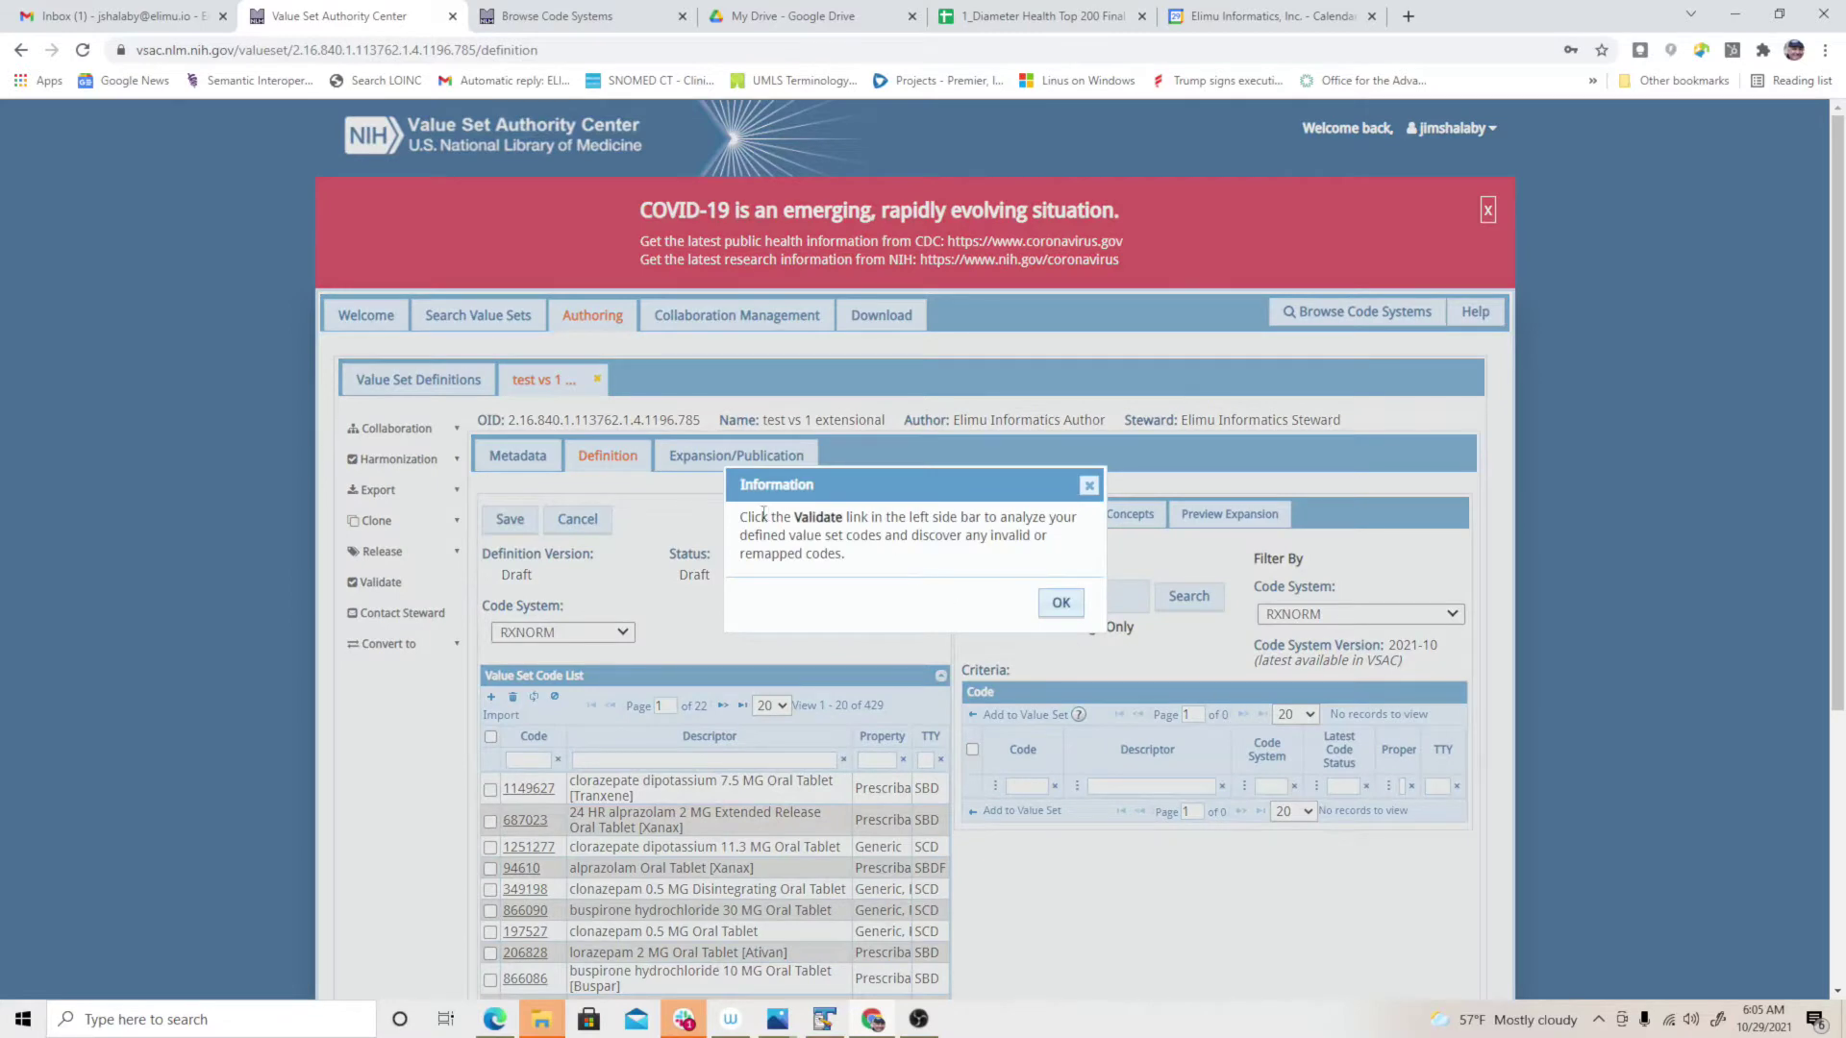
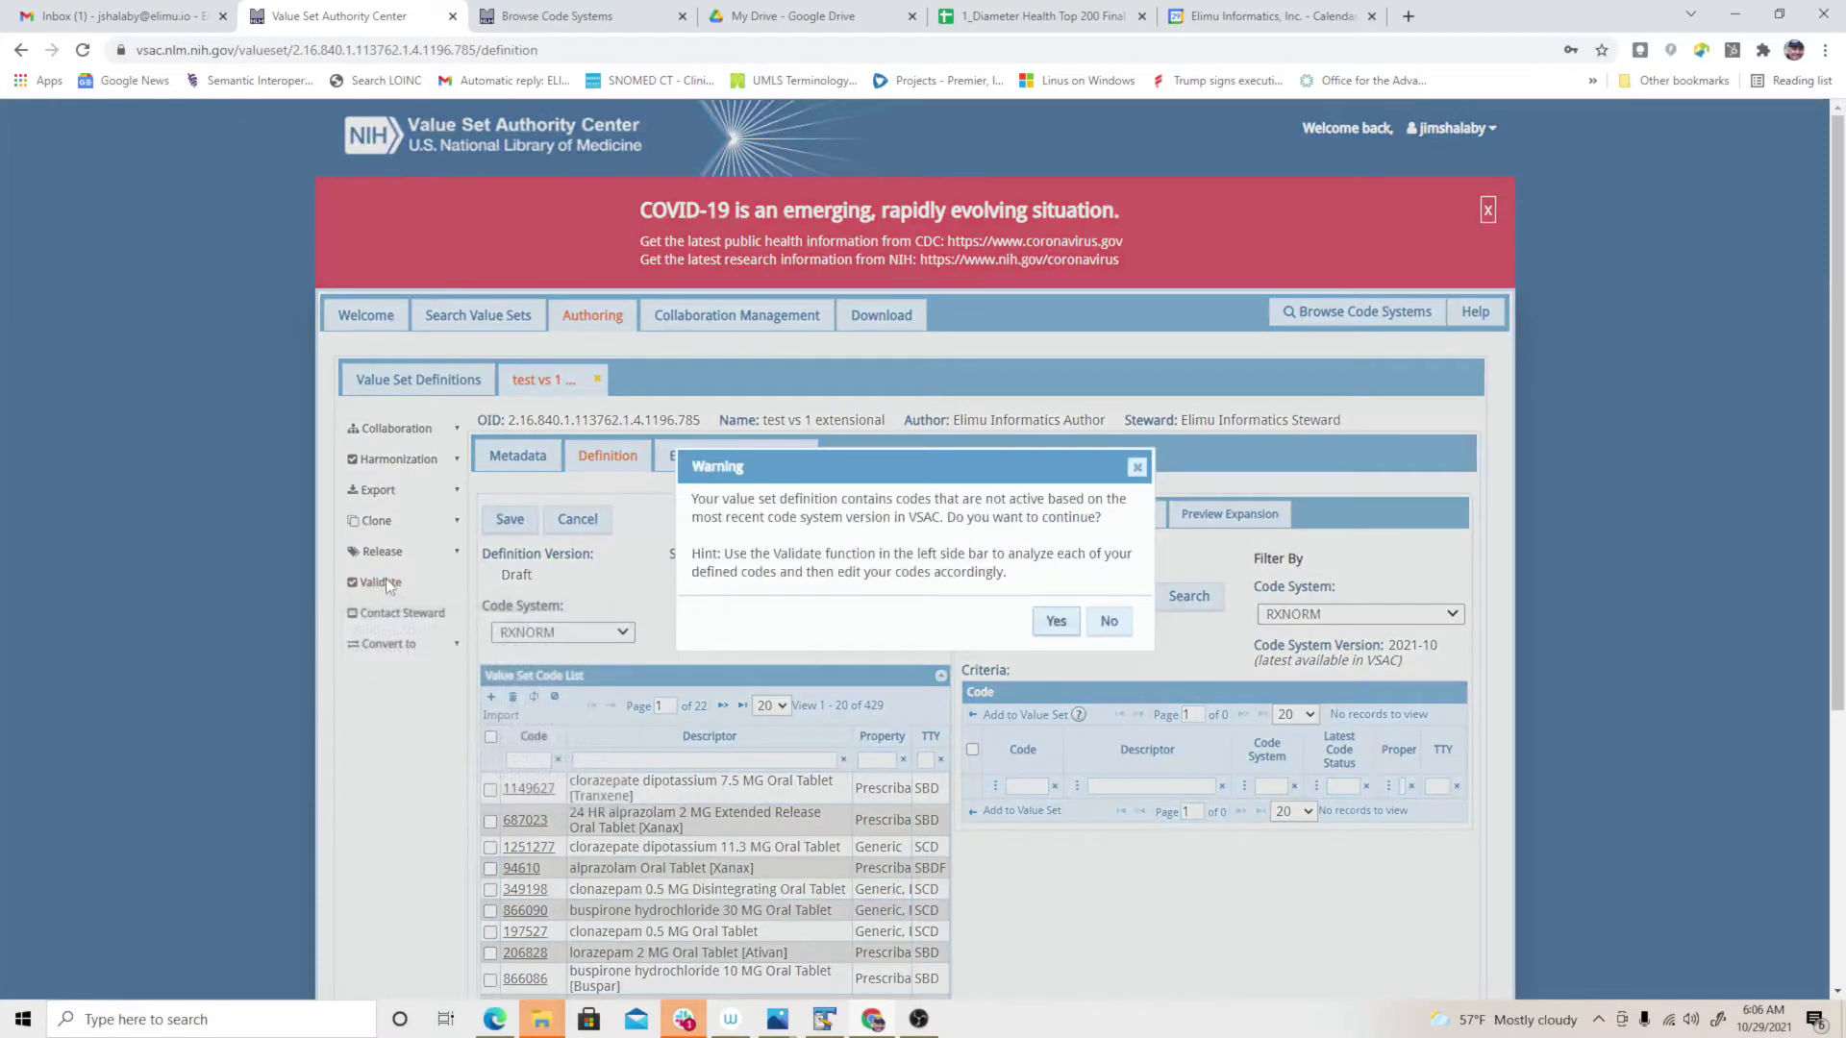
pyautogui.click(1055, 623)
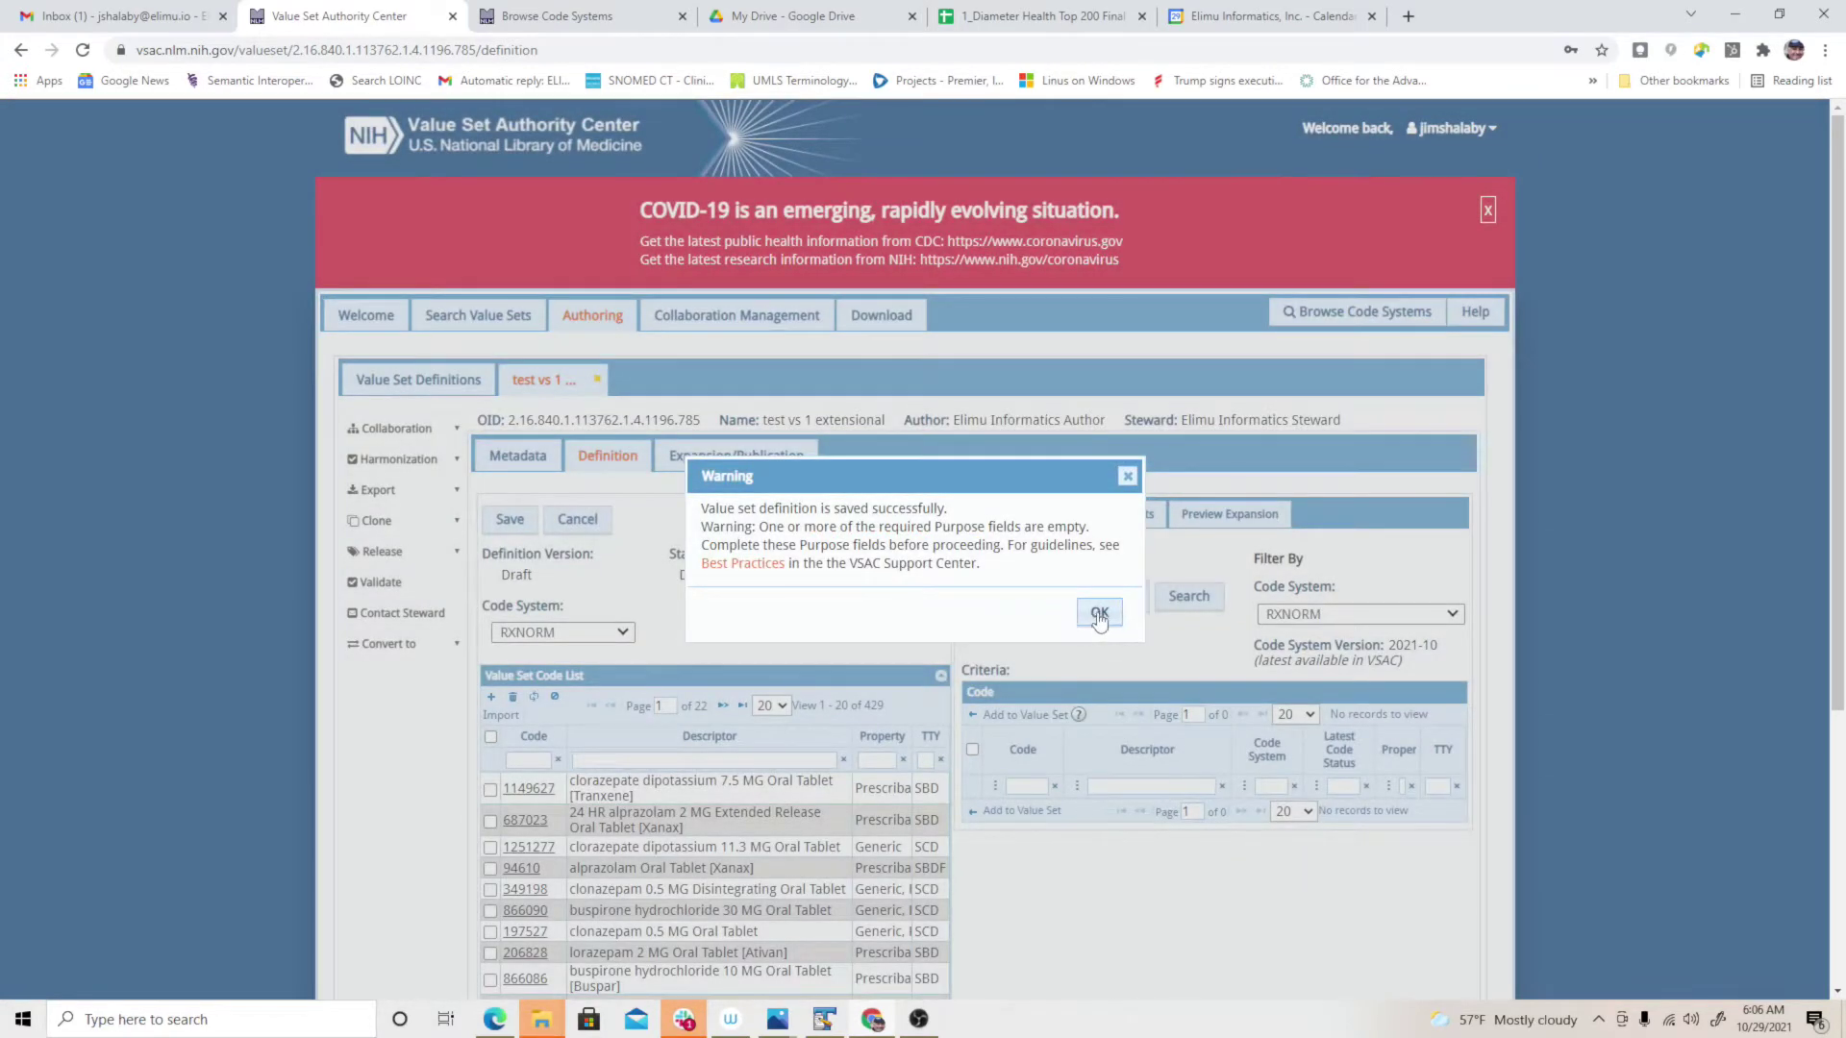
# - Acknowledge the save warning and export the value set details for the Draft definition version
pyautogui.click(1100, 618)
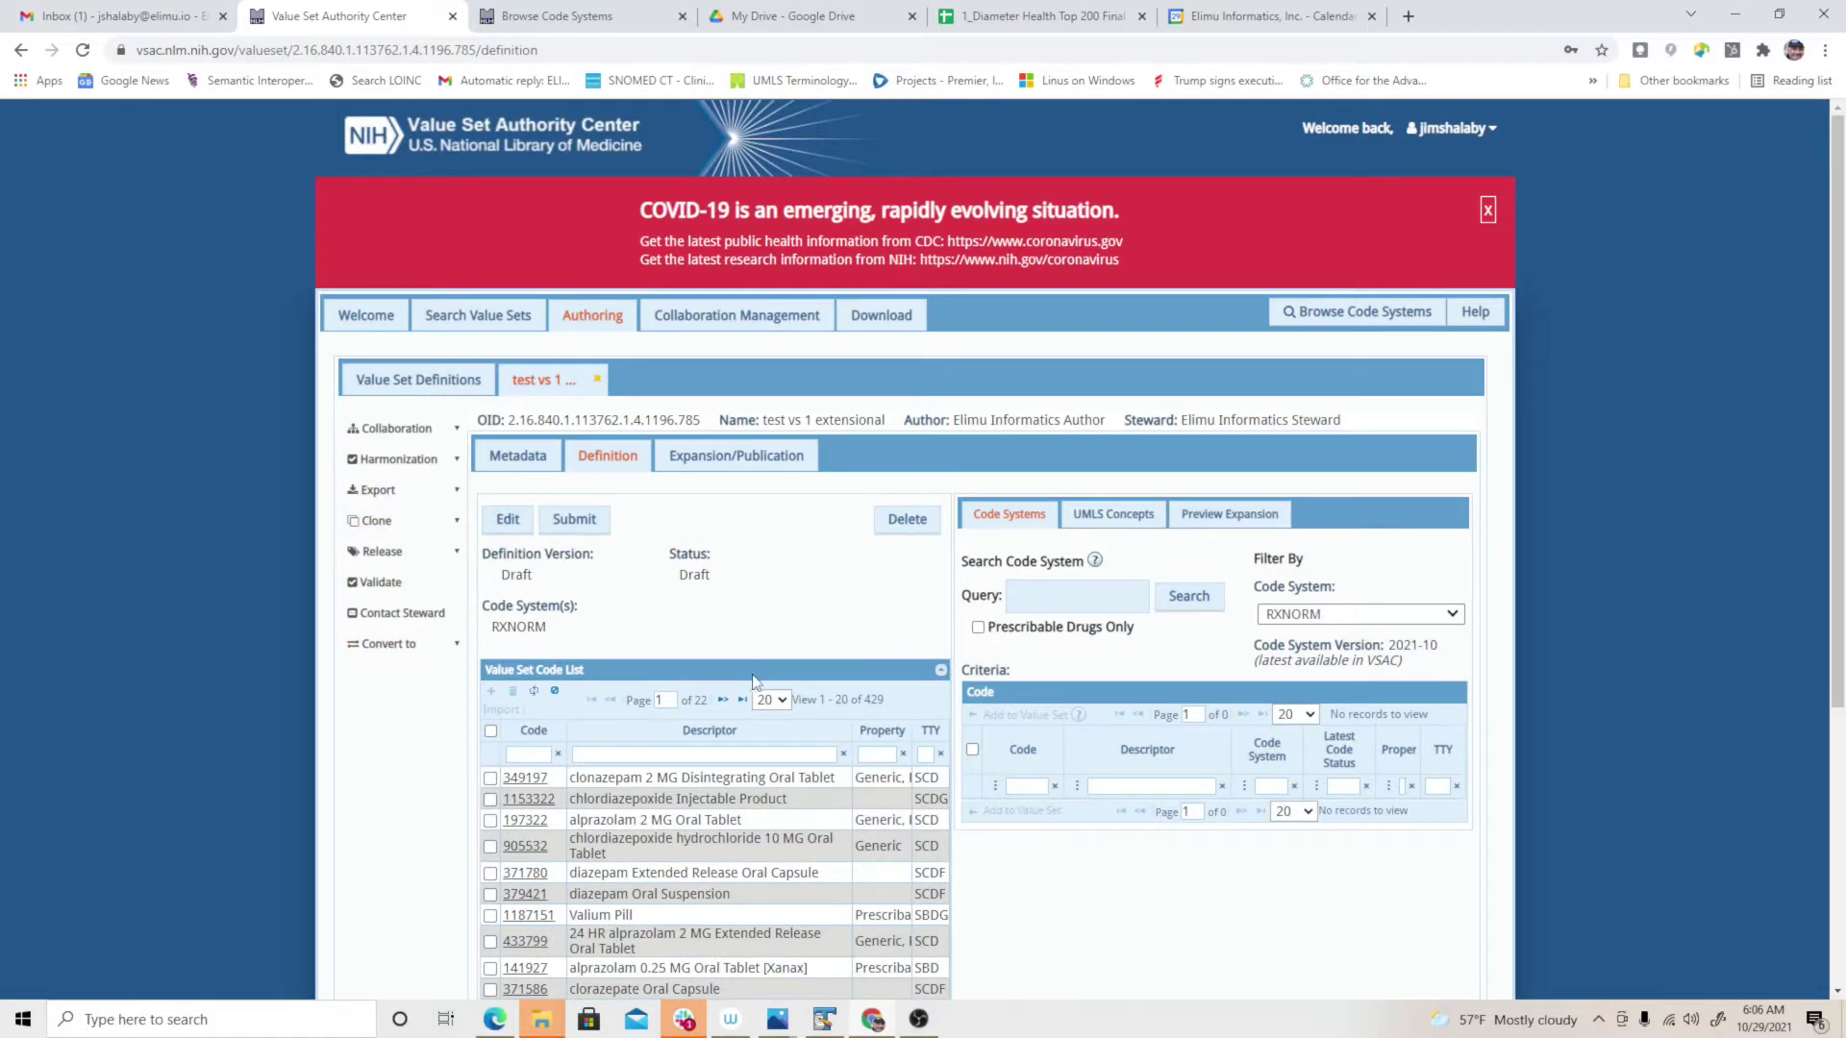
pyautogui.click(377, 490)
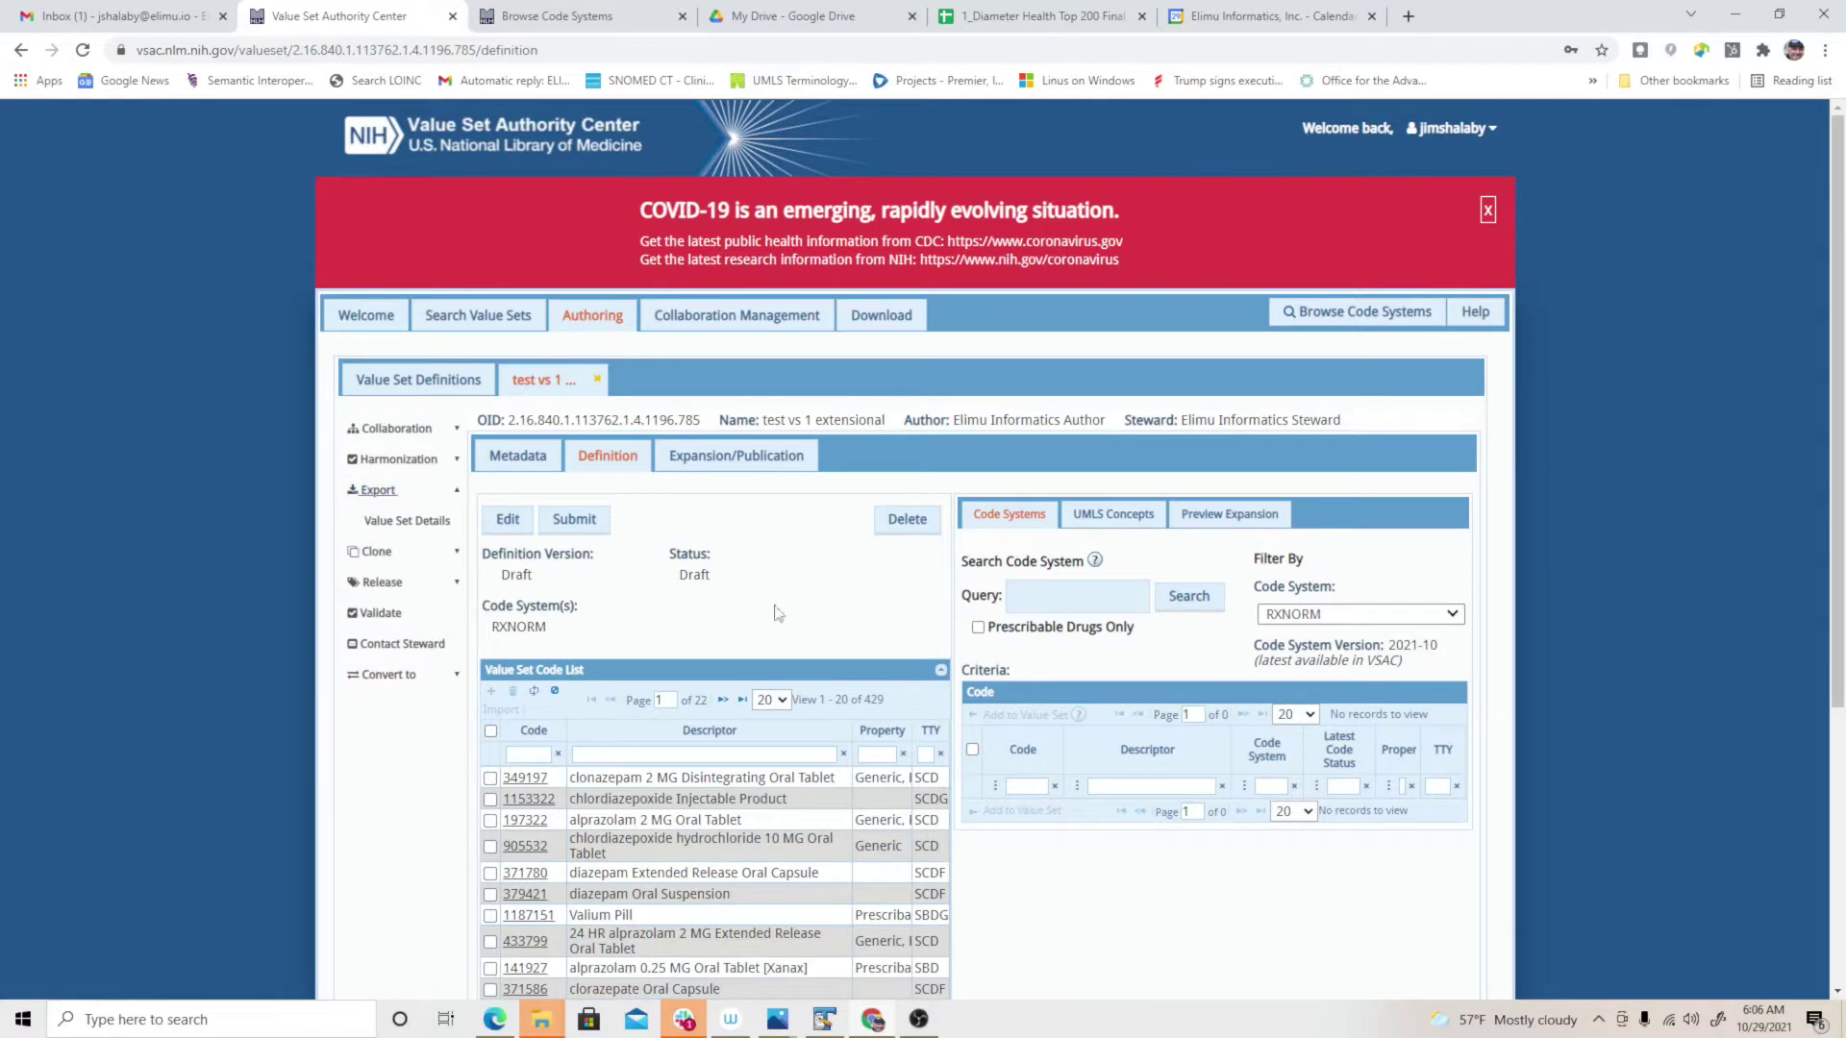
pyautogui.click(407, 521)
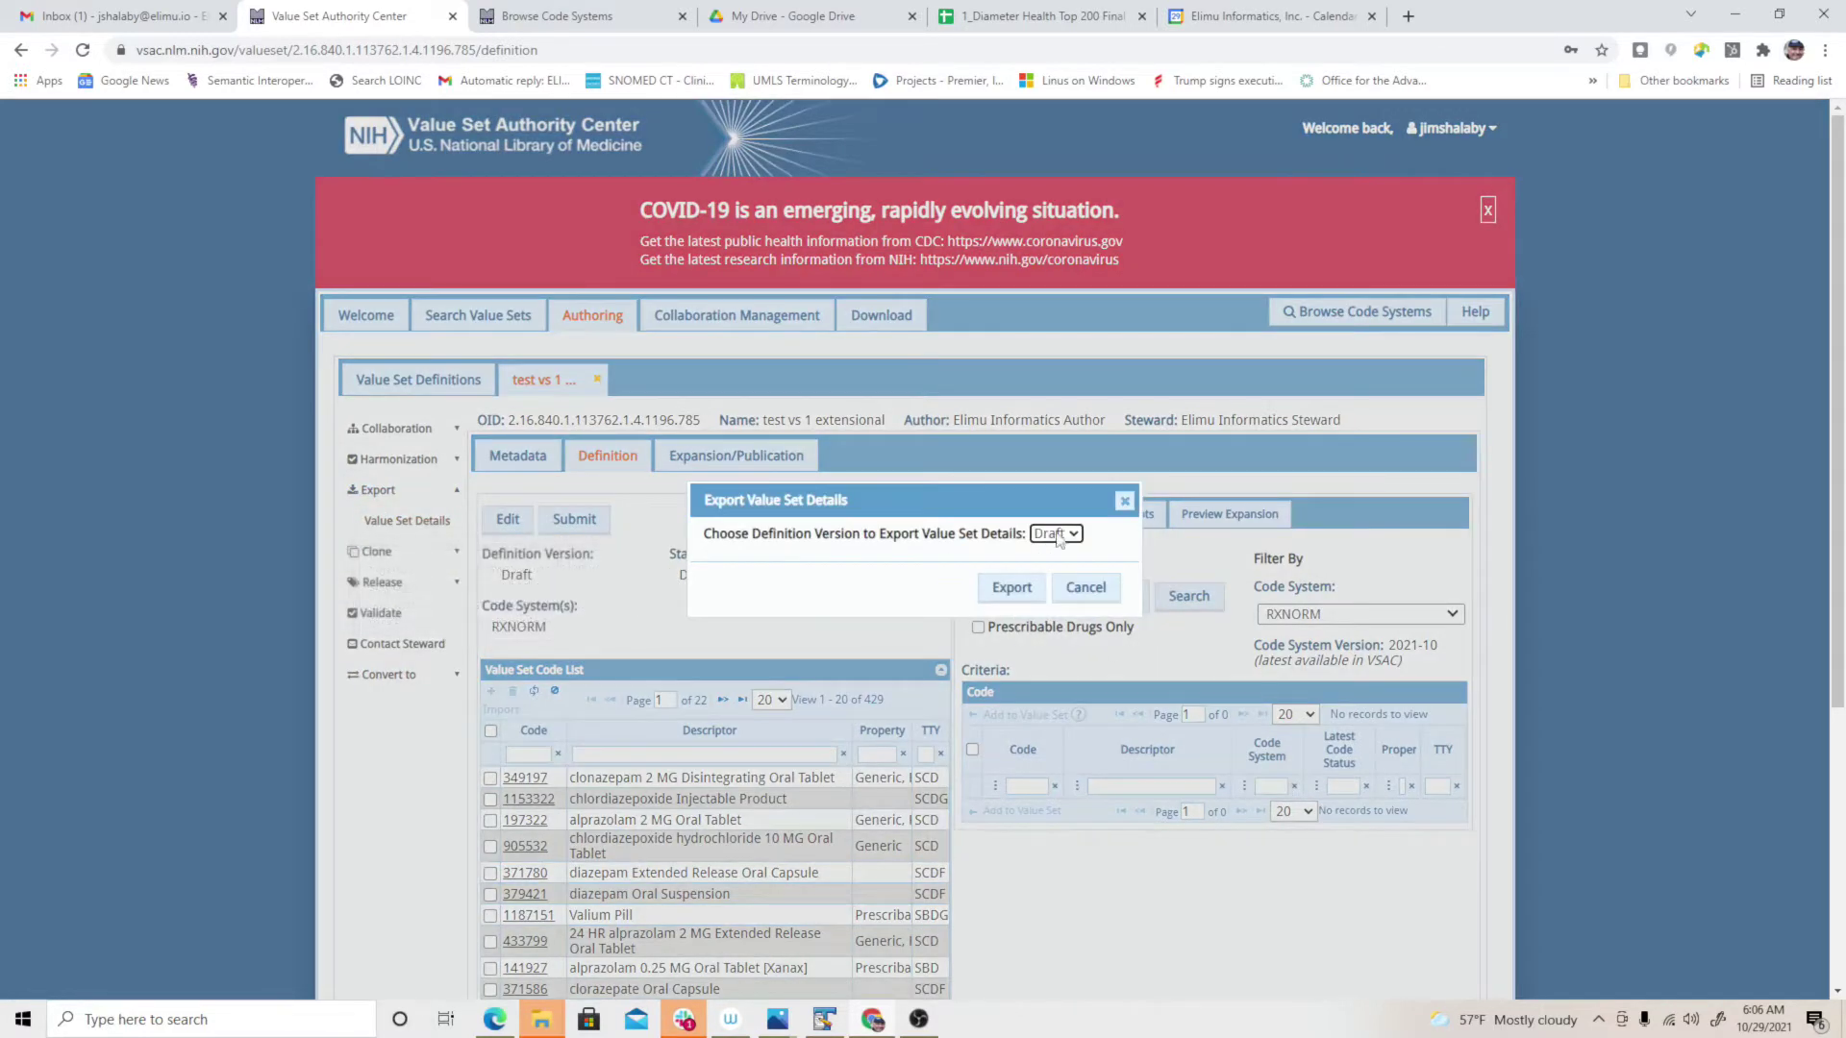
pyautogui.click(1011, 588)
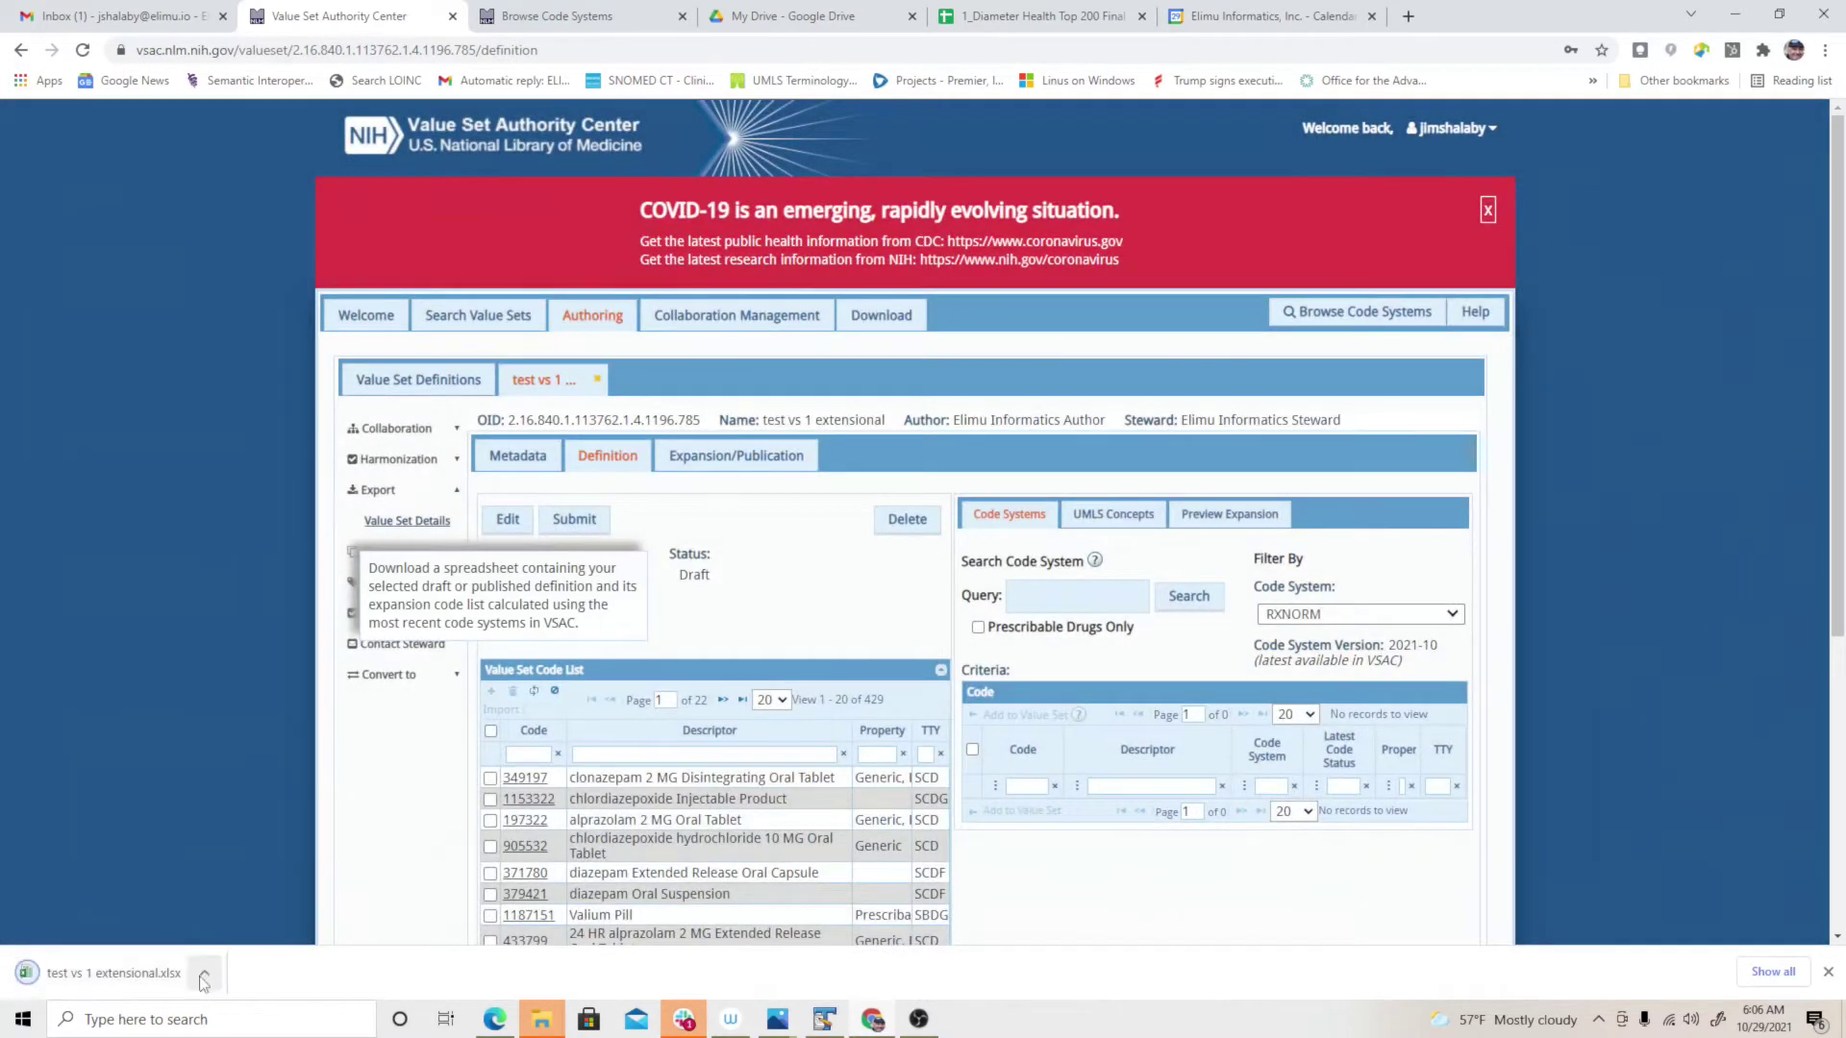
# - Open the downloaded test vs 1 extensional.xlsx in Excel and enable editing
pyautogui.click(204, 977)
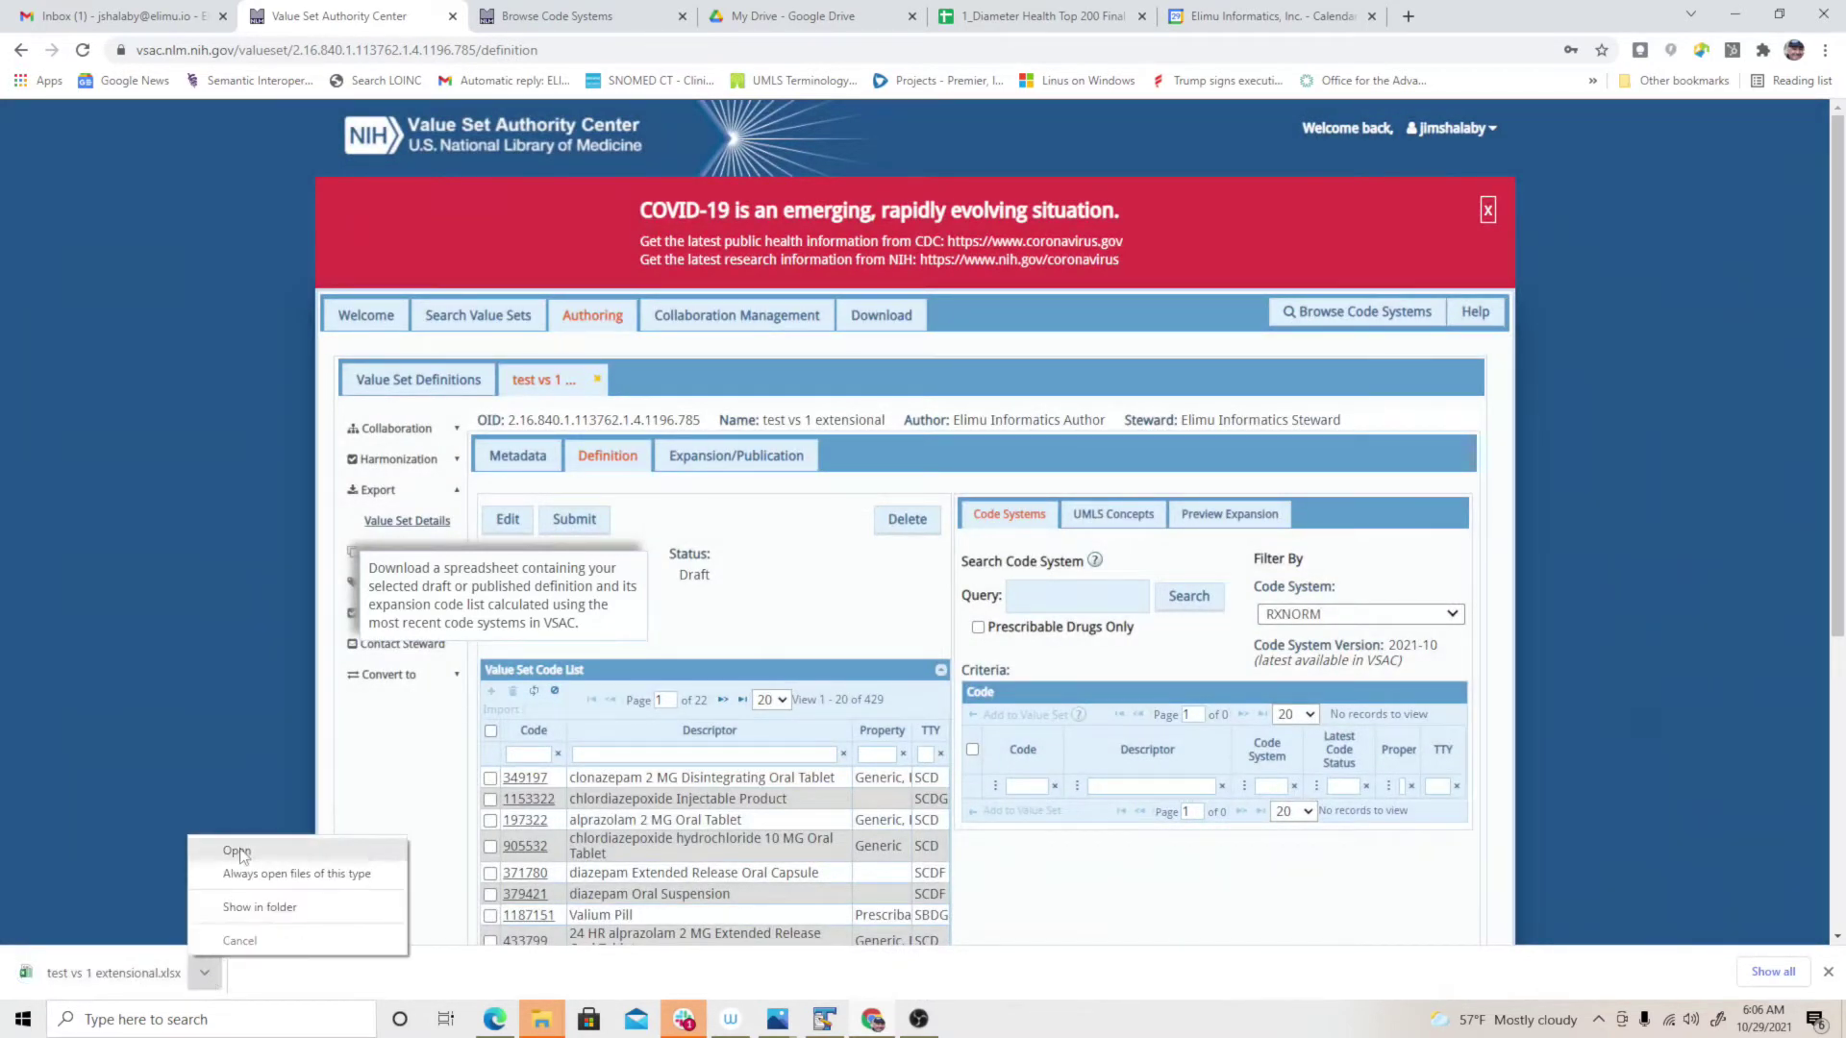
pyautogui.click(258, 907)
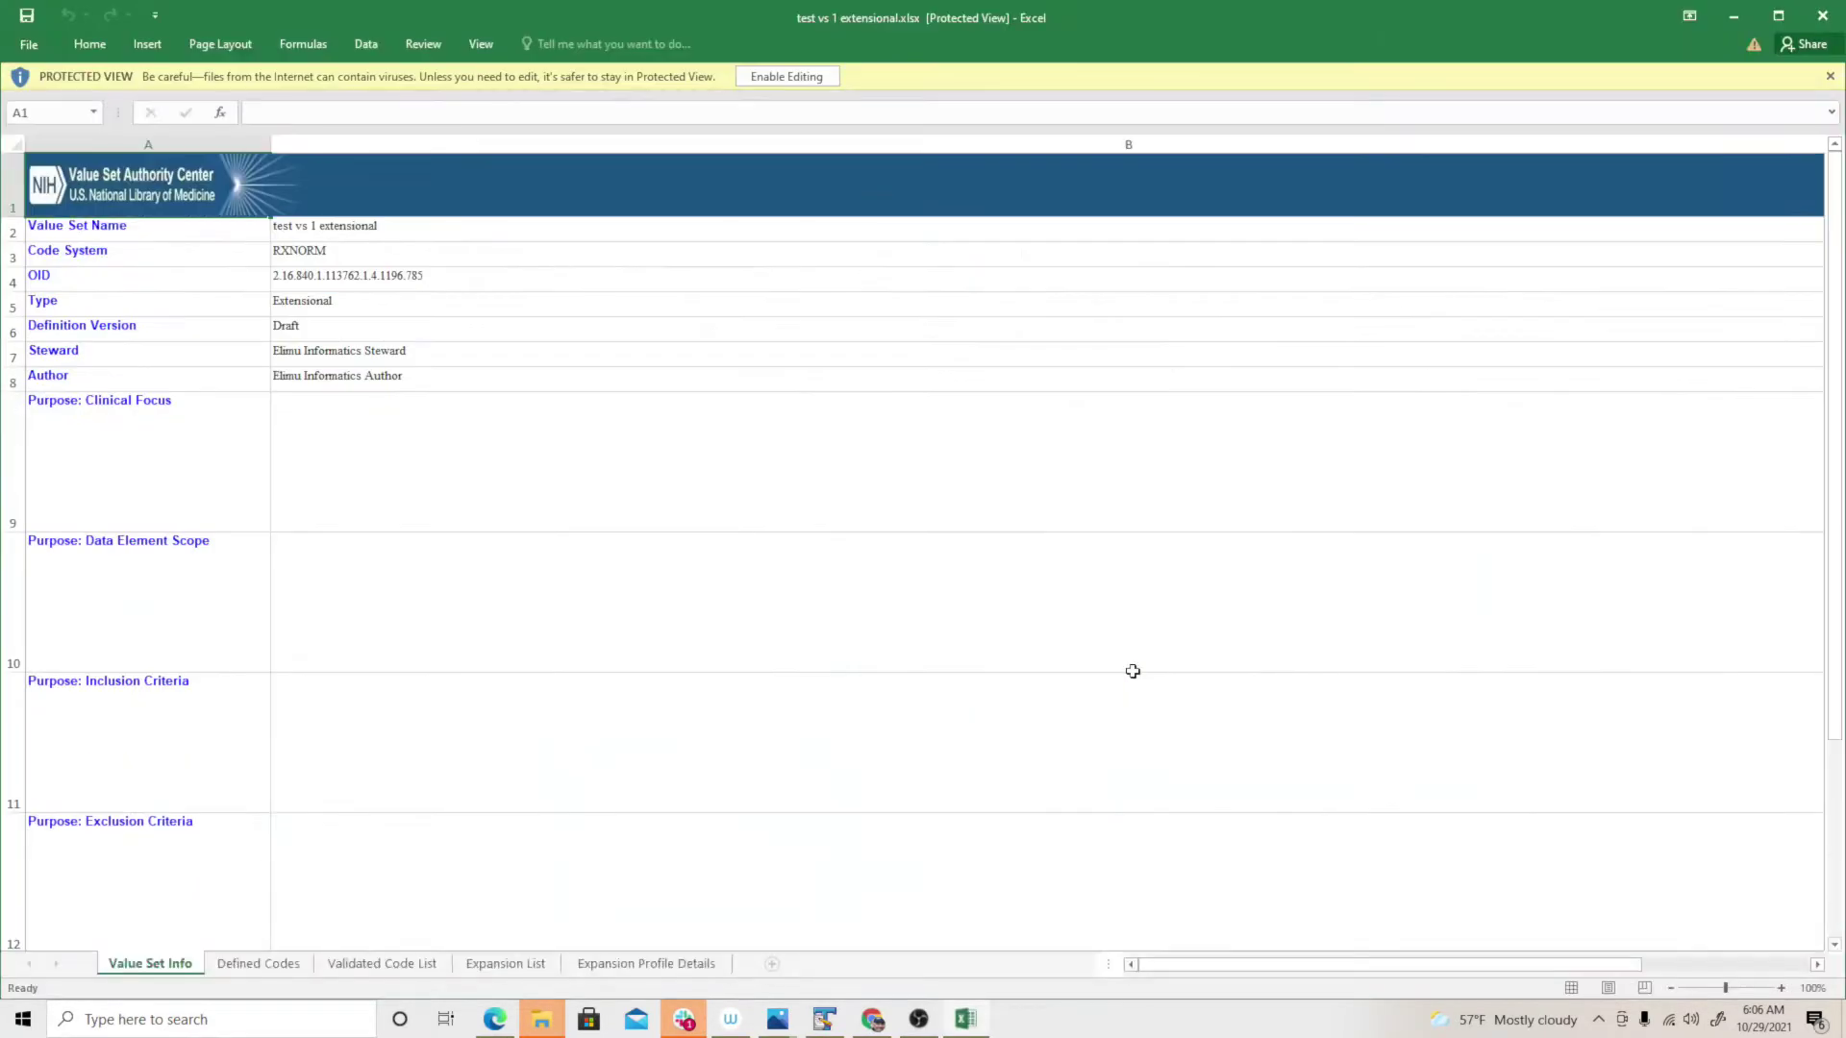
pyautogui.click(787, 76)
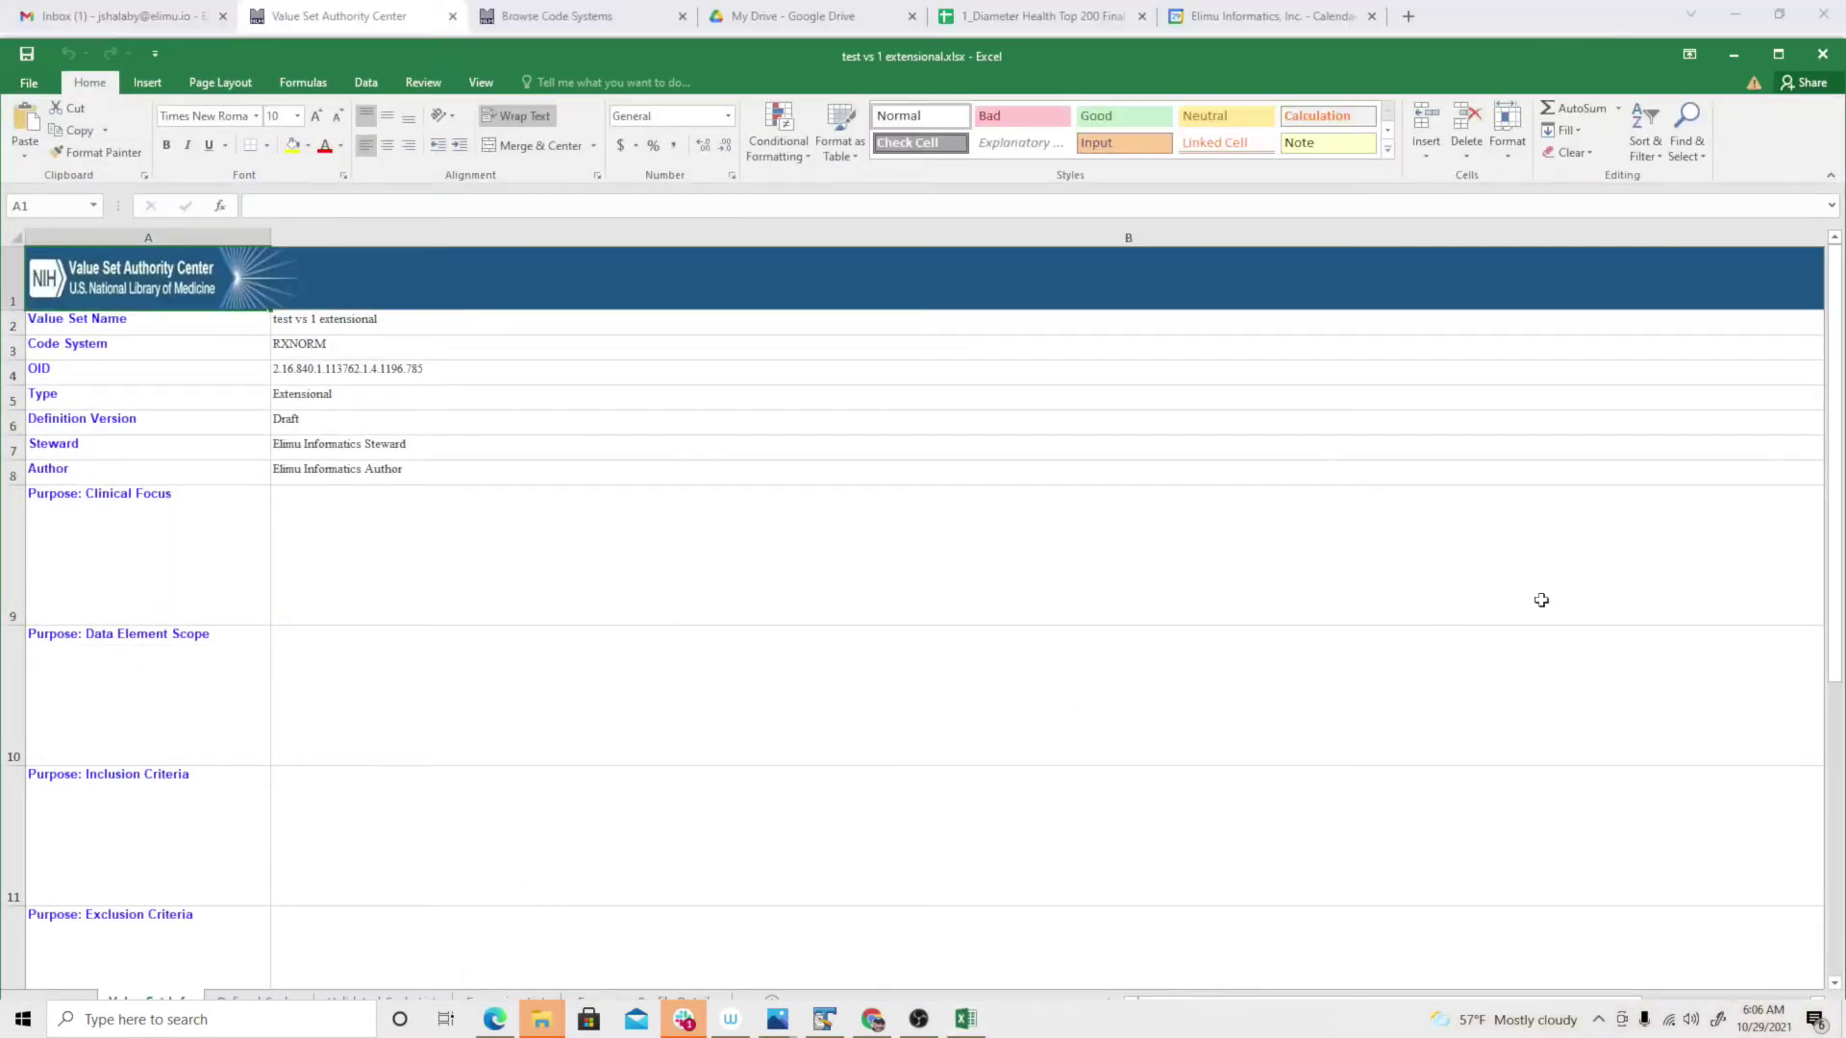
# - Look over the Value Set Info sheet, reposition and maximize the workbook window, and bring up the Validated Code List sheet
pyautogui.moveTo(1834, 359); pyautogui.dragTo(1784, 528)
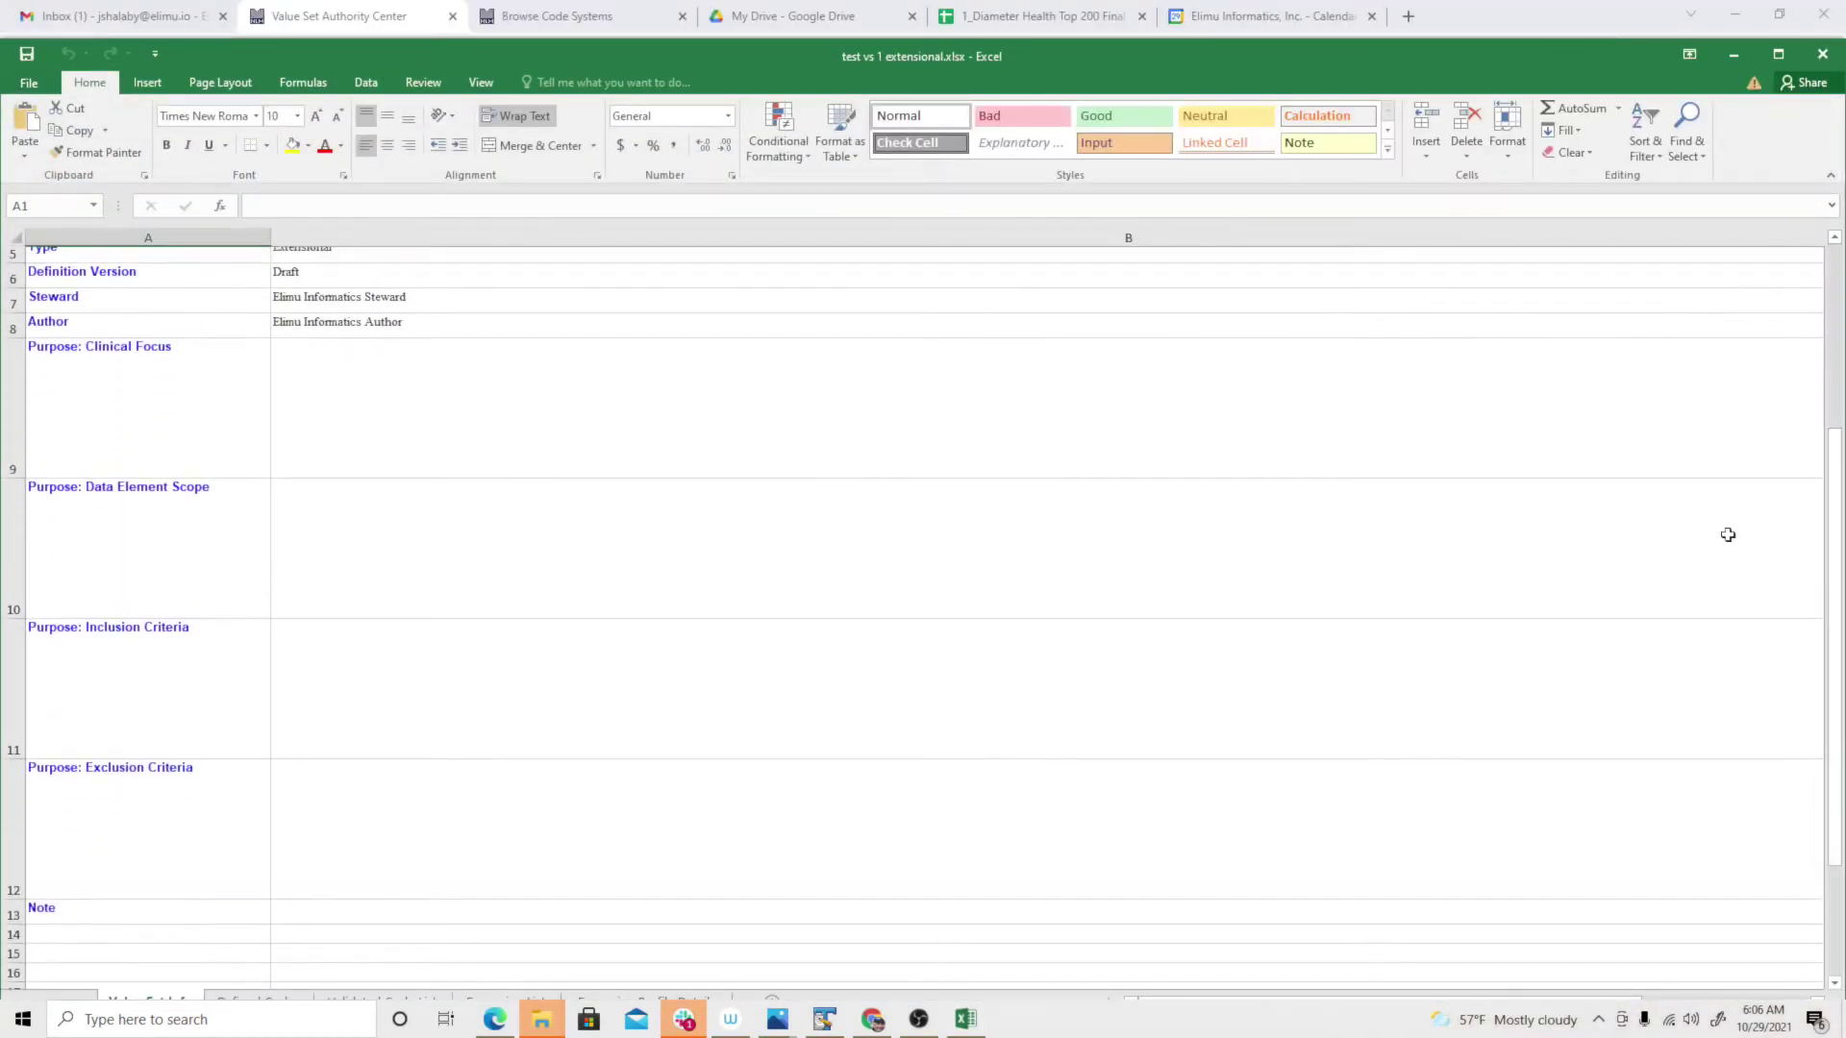
pyautogui.click(1780, 14)
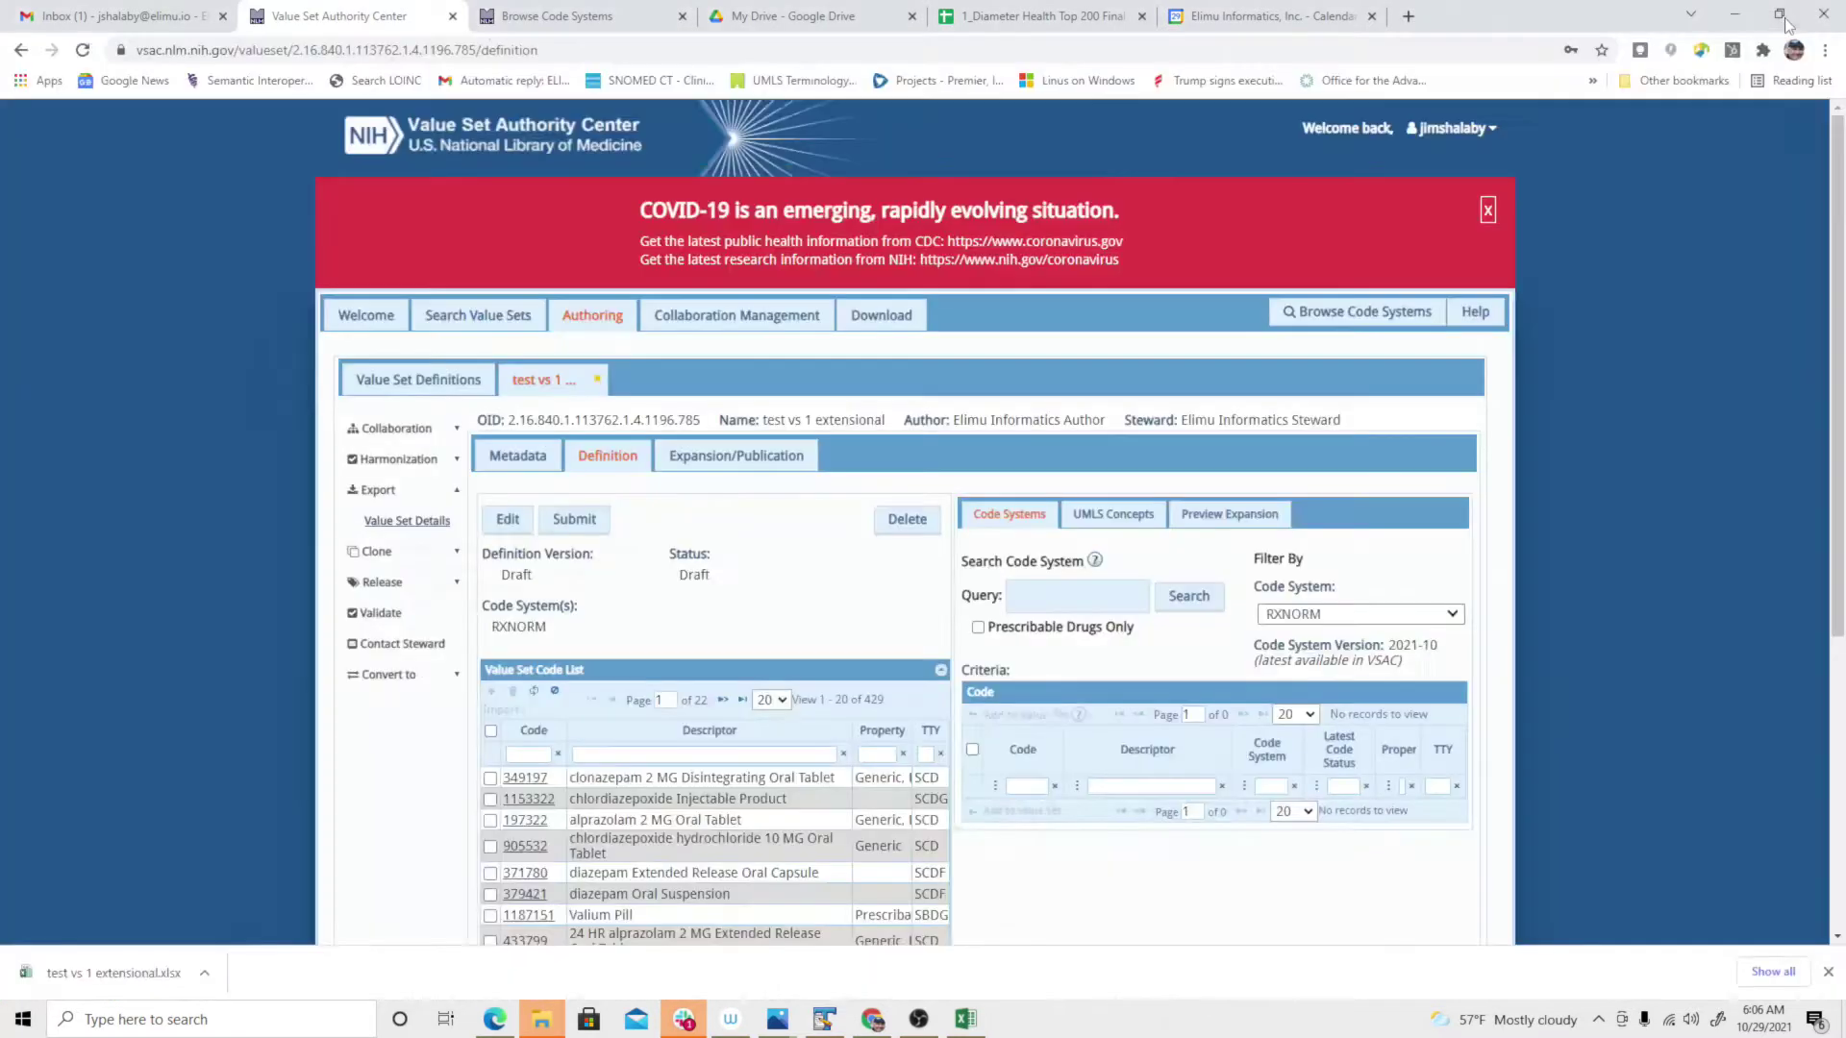
pyautogui.click(1461, 83)
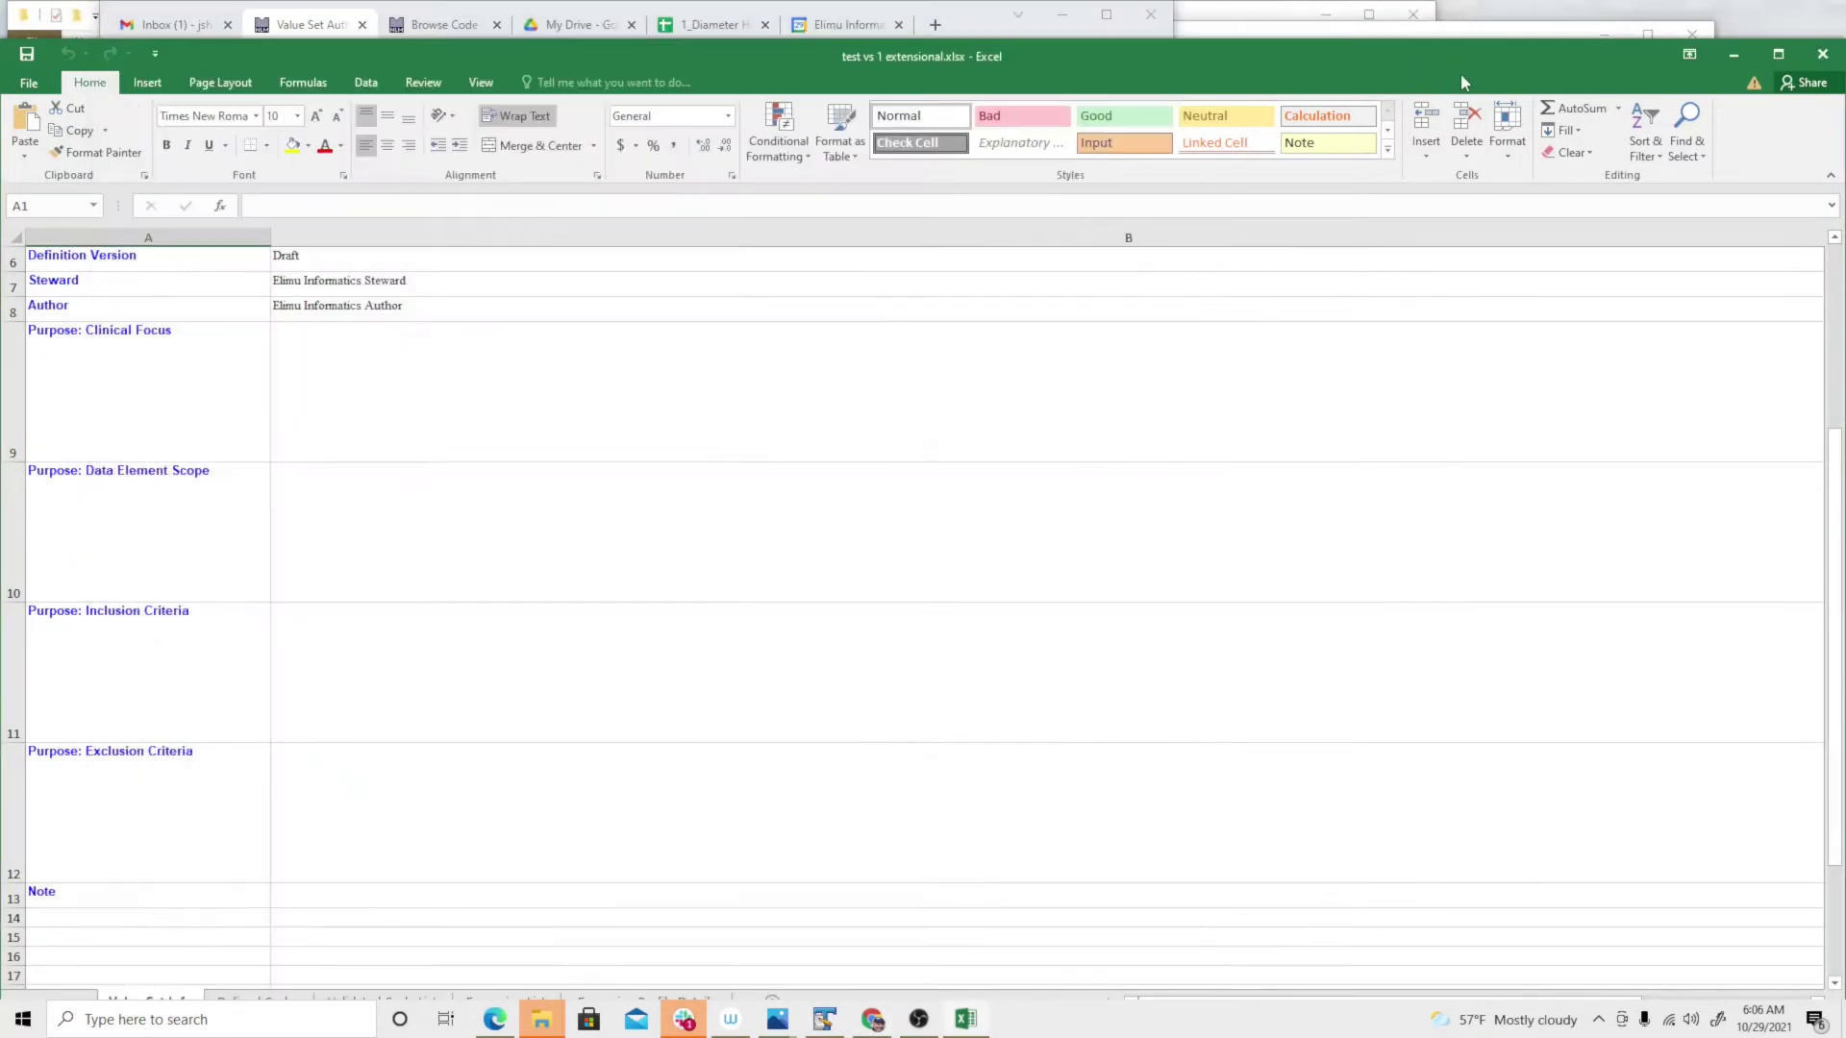
pyautogui.moveTo(1416, 55); pyautogui.dragTo(1455, 21)
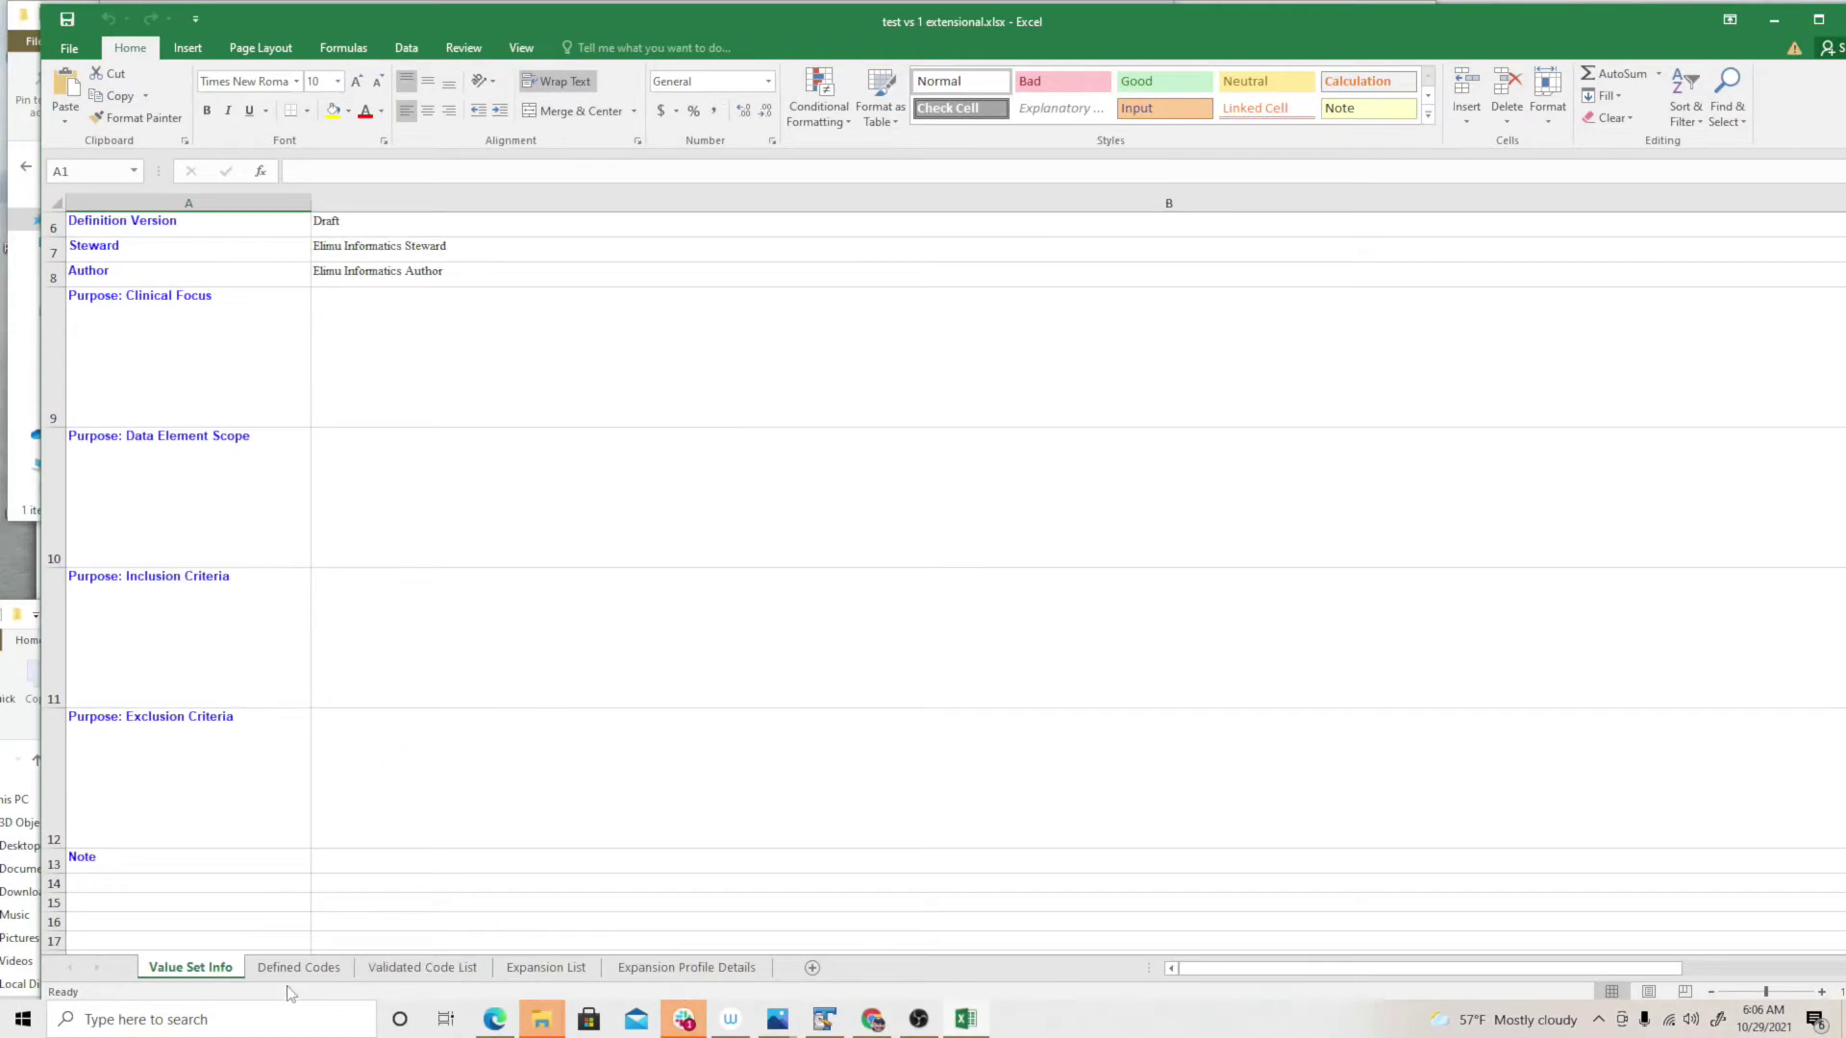
pyautogui.click(405, 971)
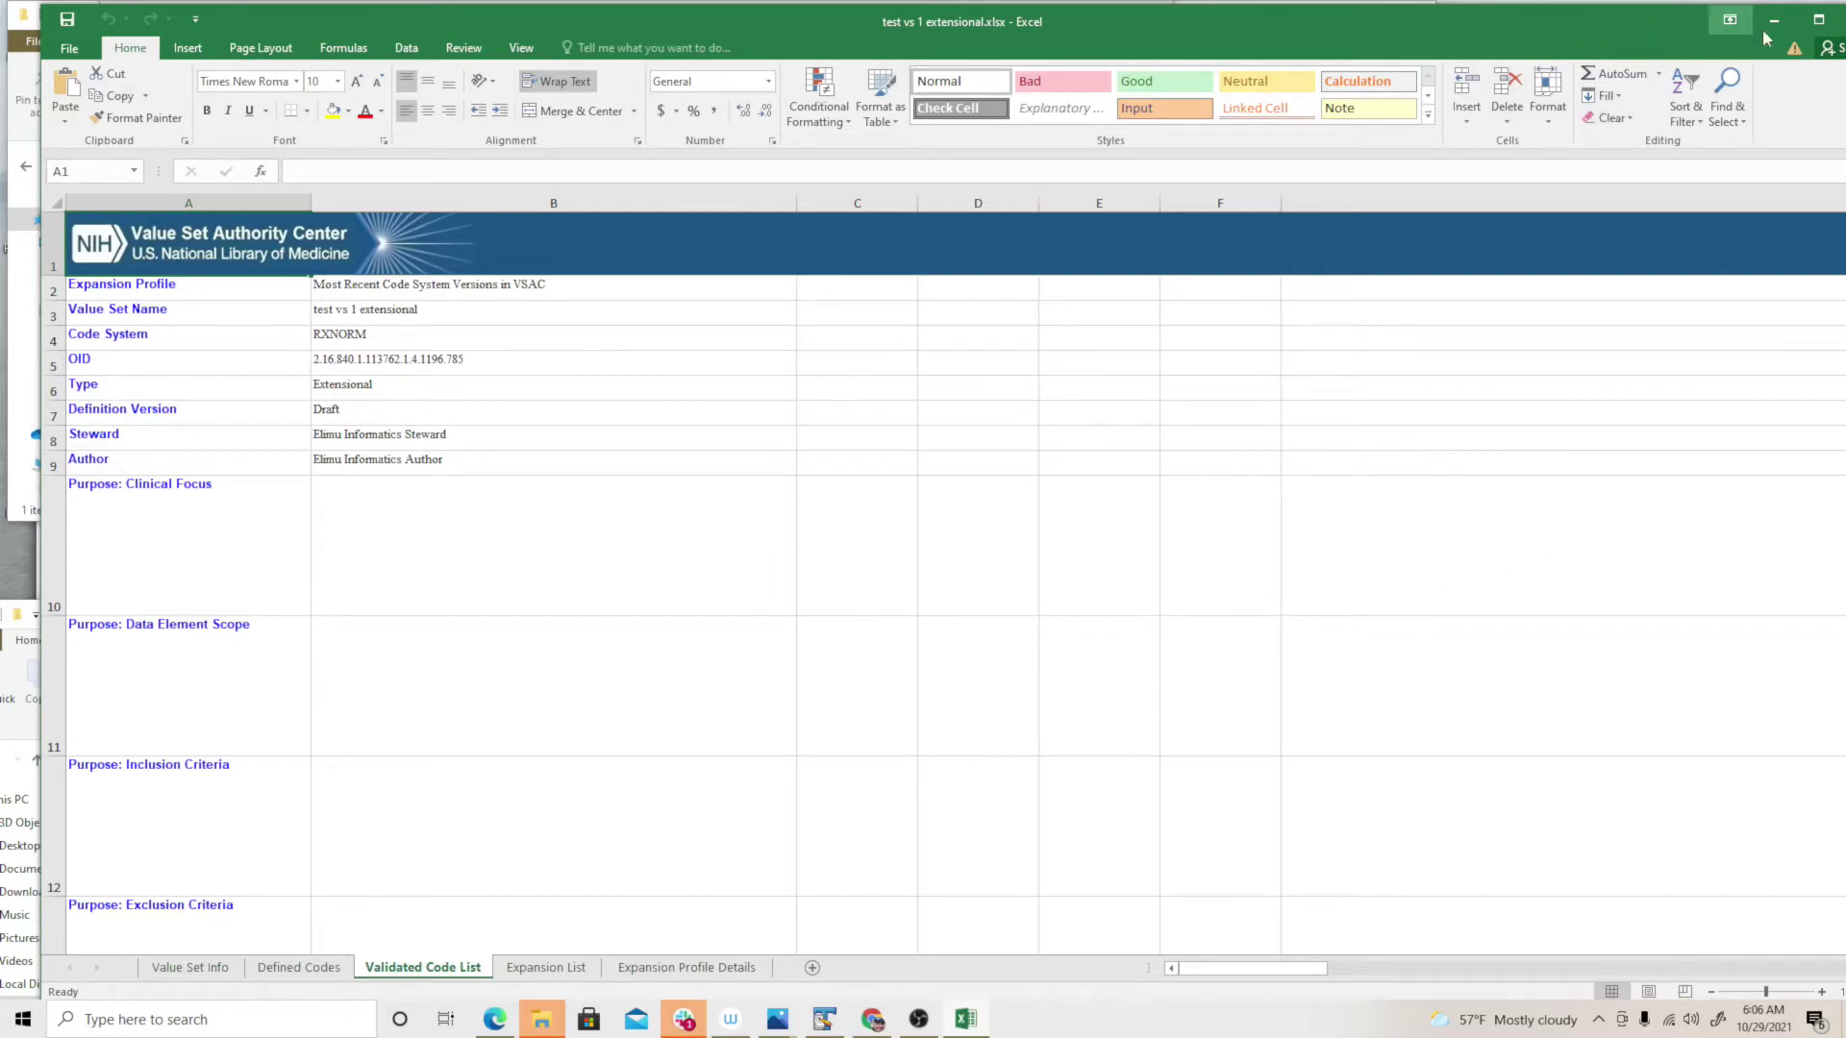
pyautogui.click(1818, 20)
pyautogui.click(1823, 15)
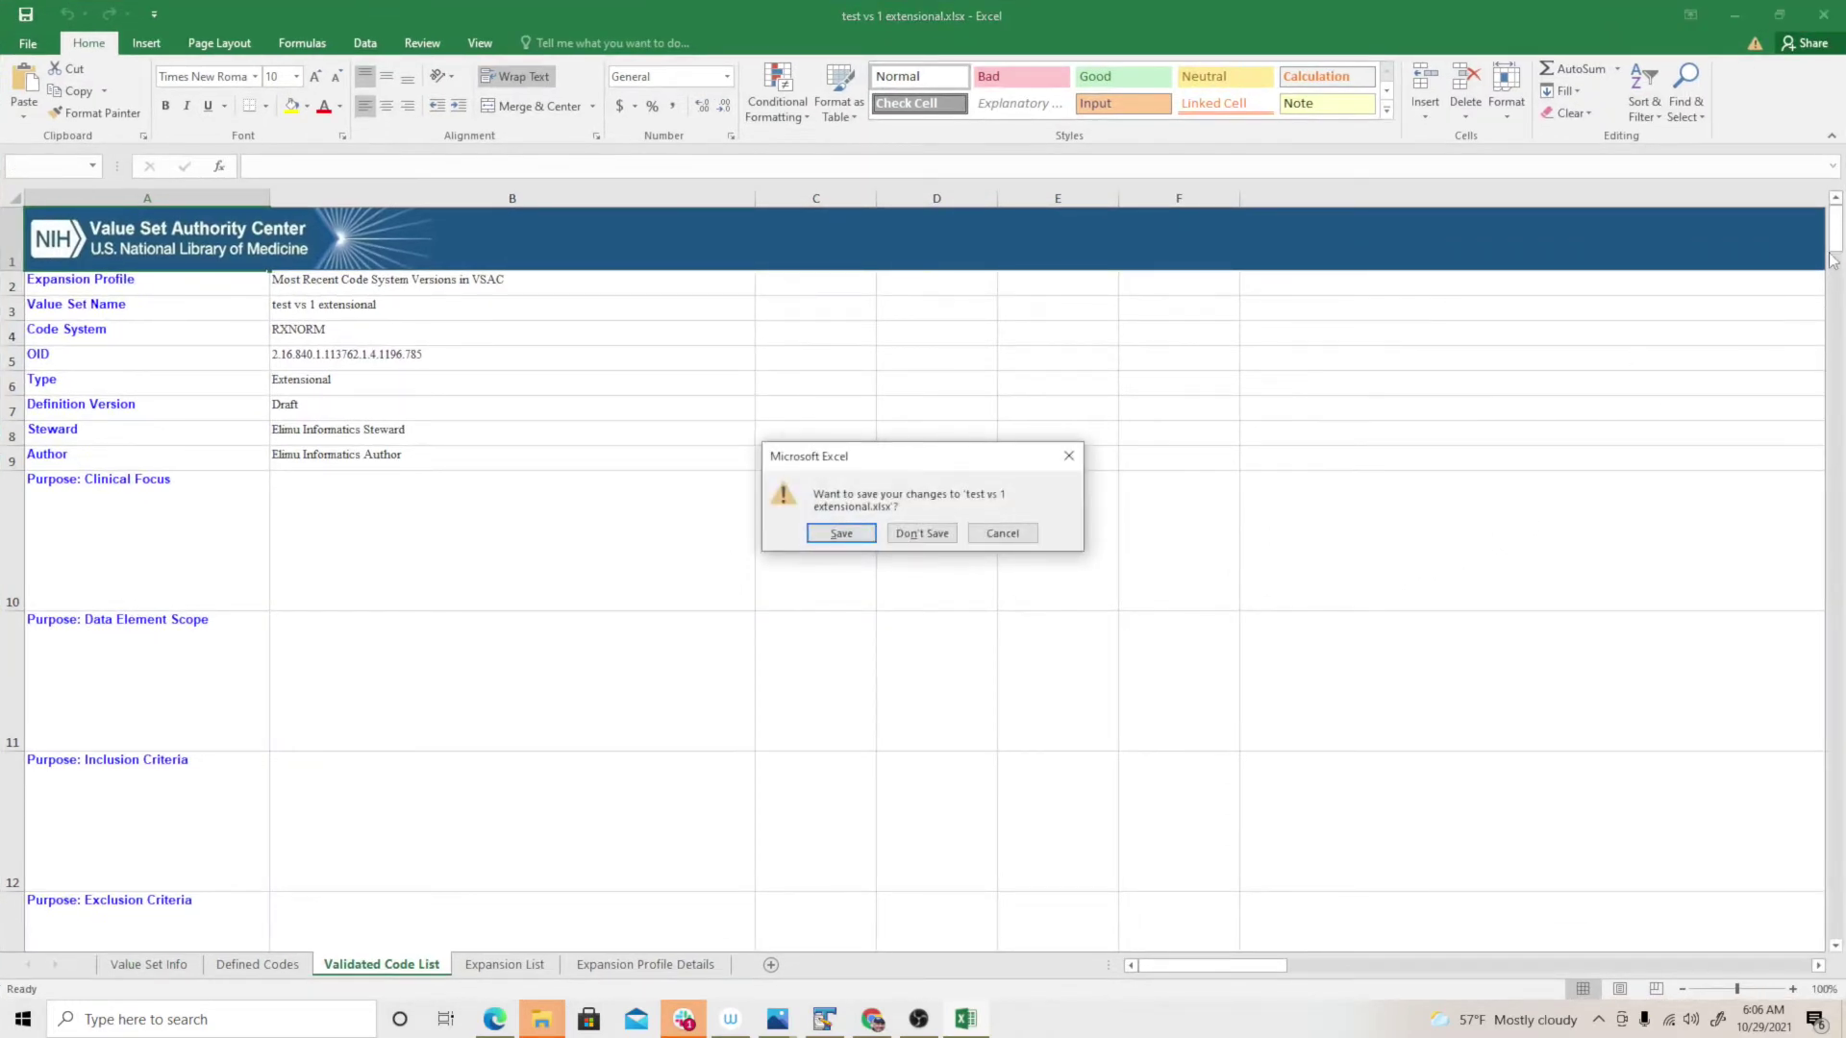
pyautogui.click(1002, 532)
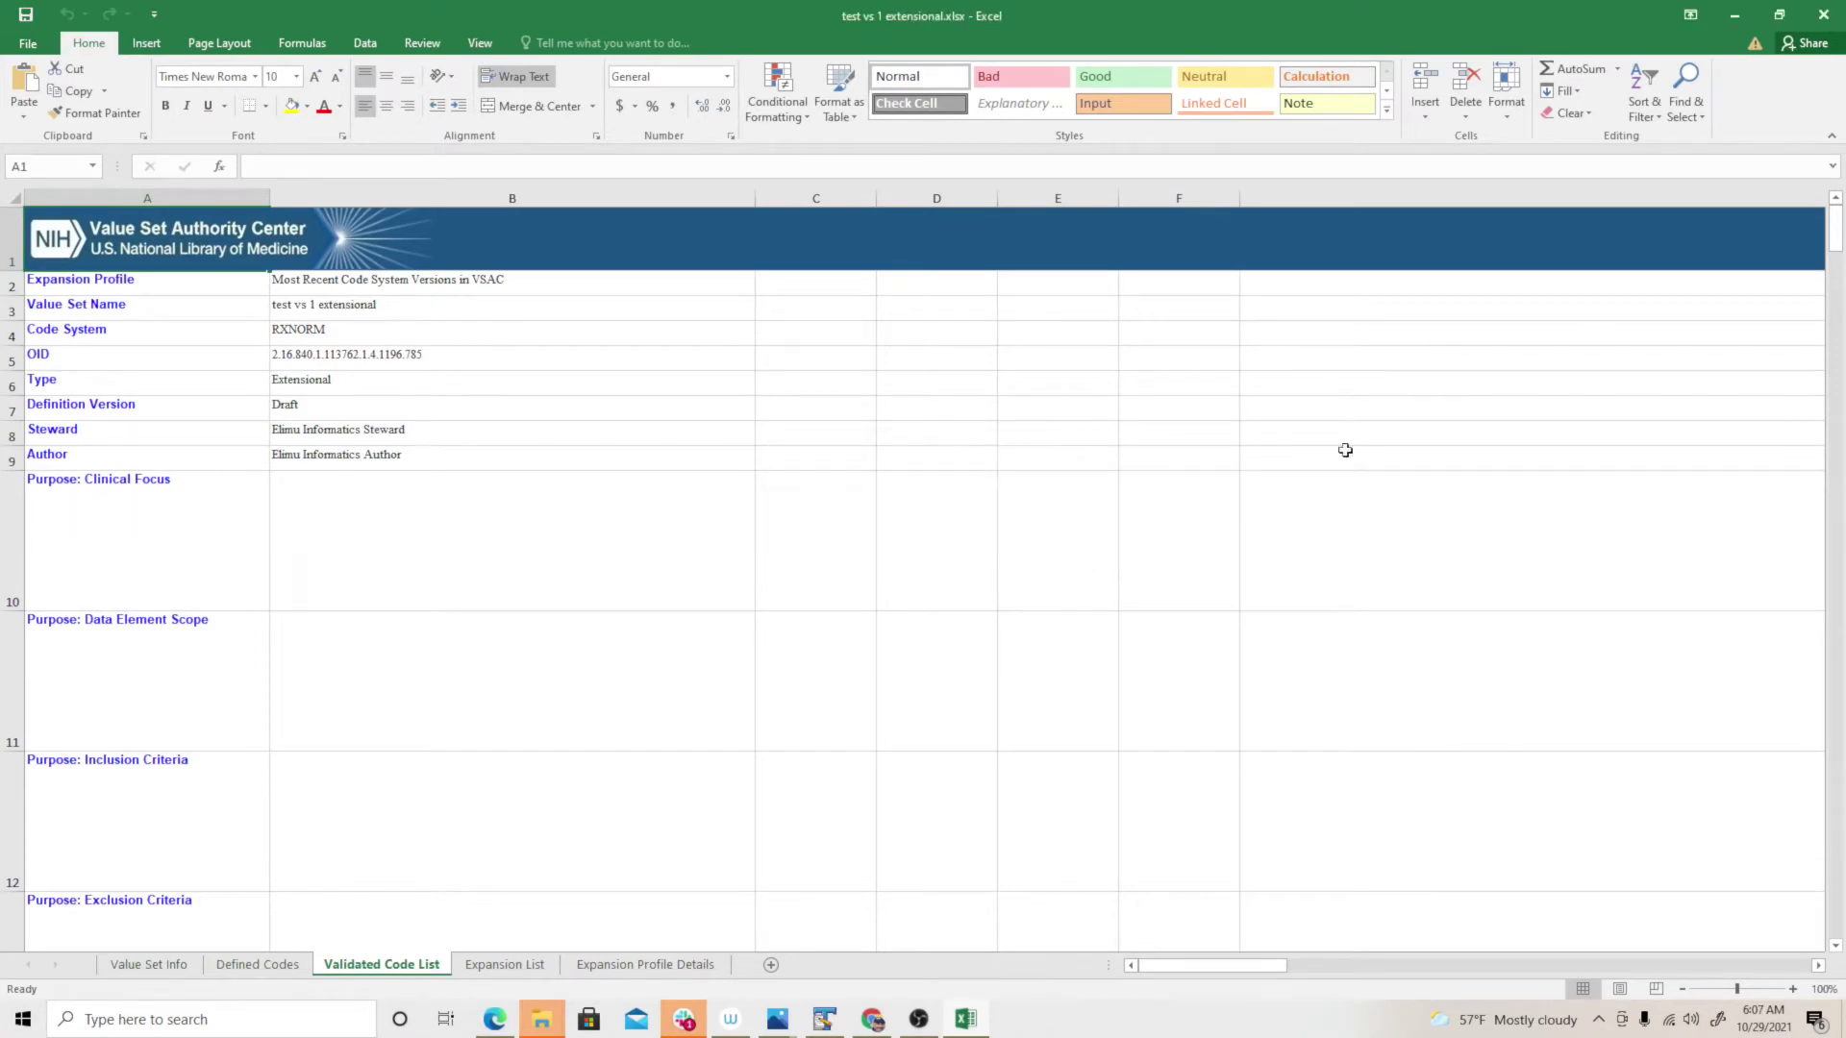
# - Compare the codes and their status on the Validated Code List sheet with those on the Expansion List sheet
pyautogui.moveTo(1834, 230); pyautogui.dragTo(1817, 347)
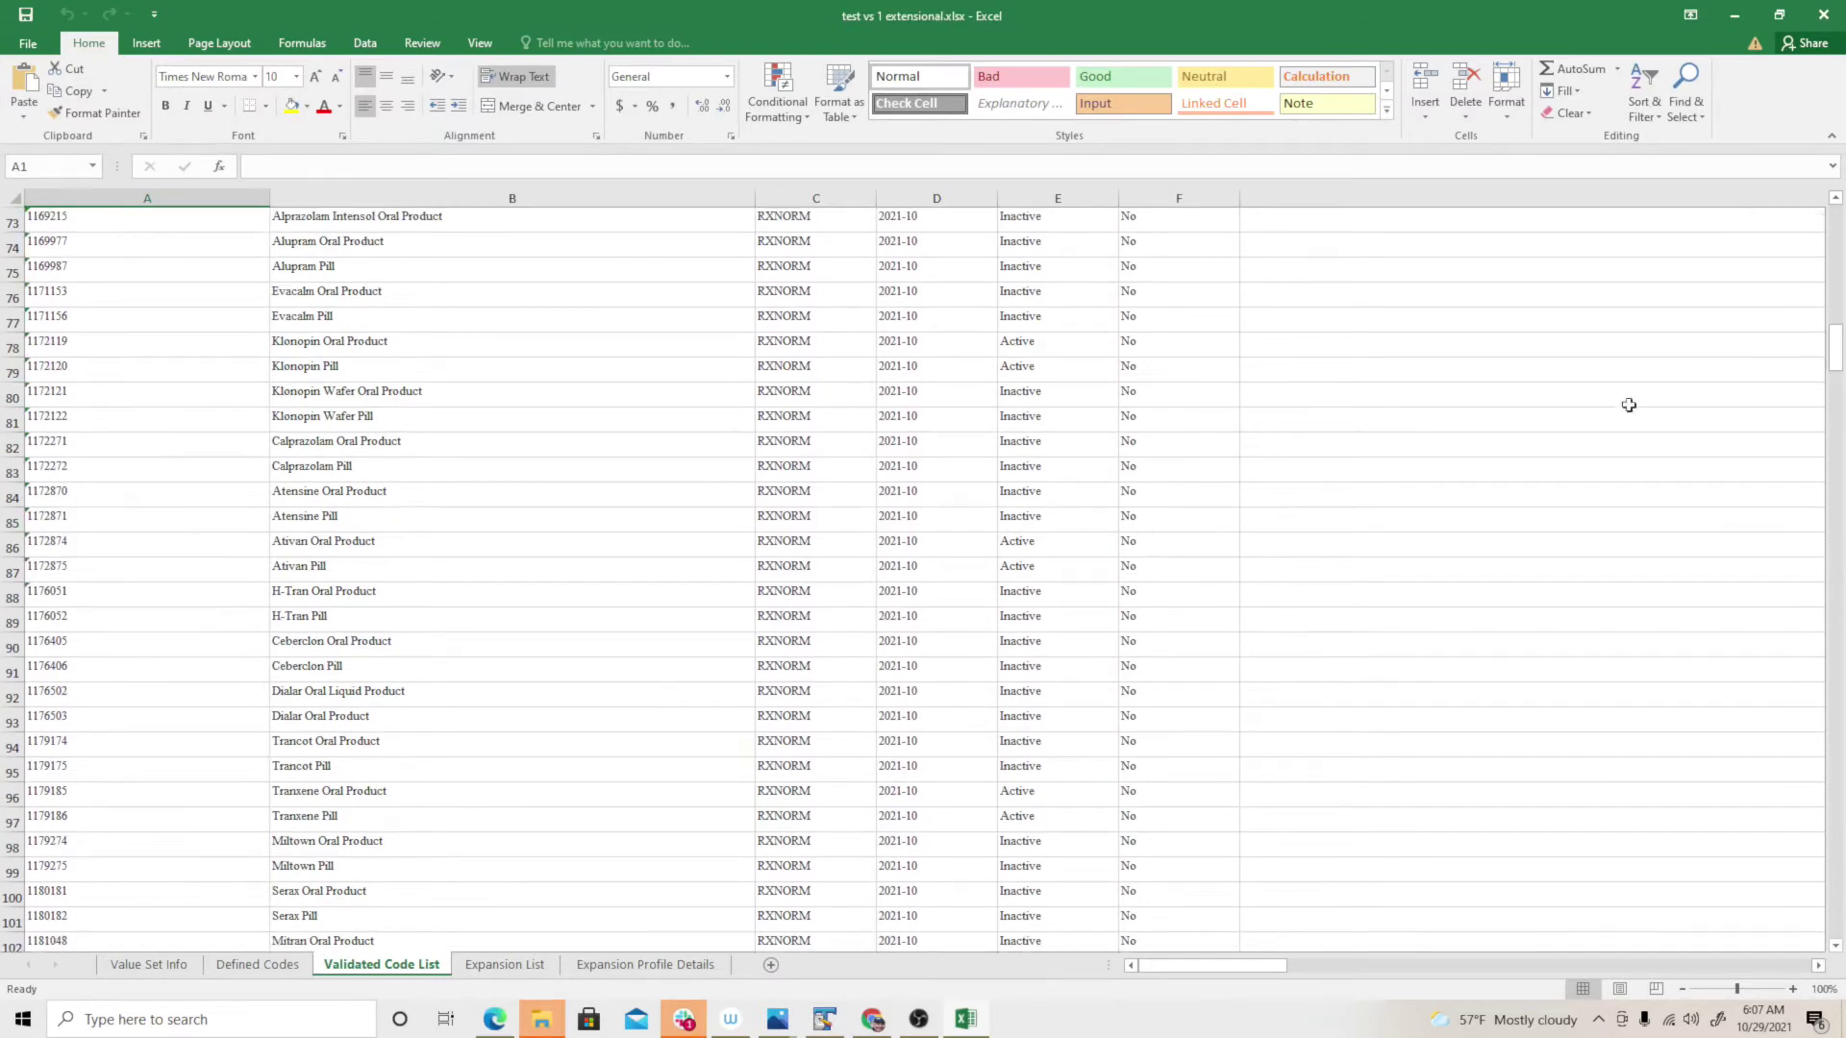
pyautogui.click(505, 965)
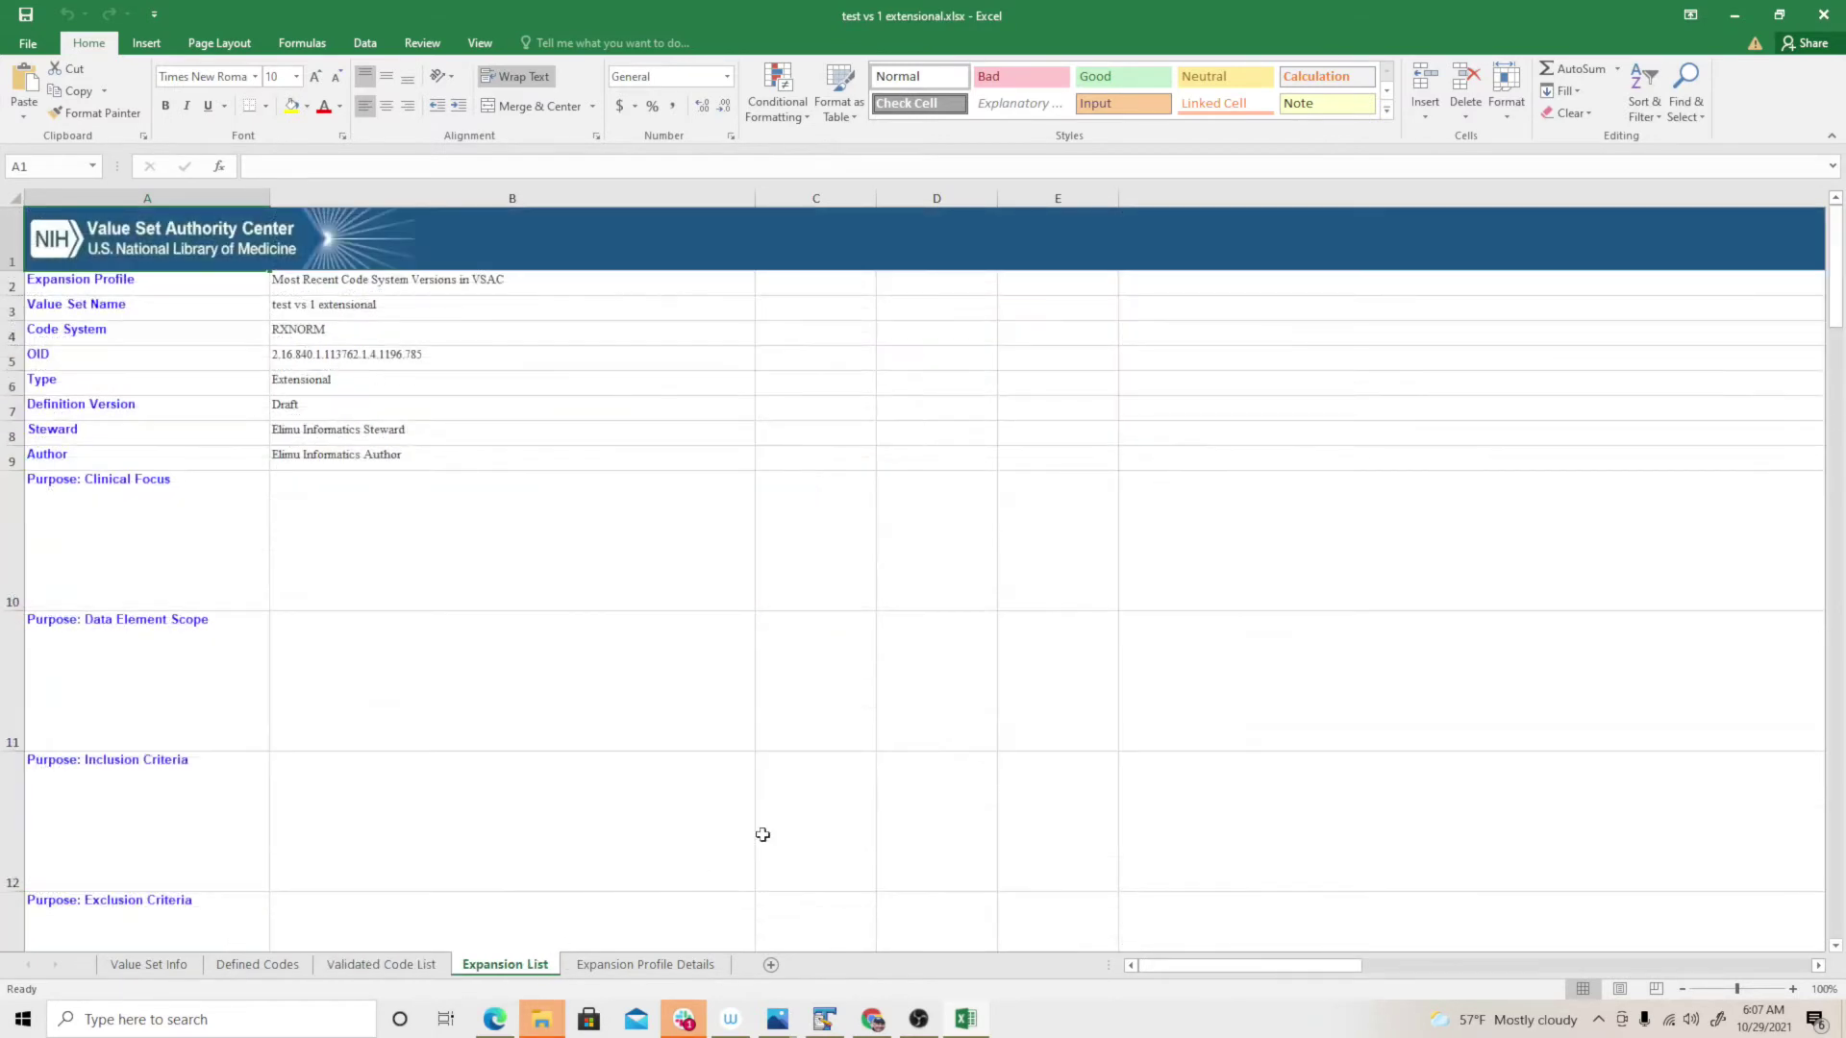
pyautogui.moveTo(1834, 306)
pyautogui.mouseDown()
pyautogui.moveTo(1745, 755)
pyautogui.moveTo(1831, 322)
pyautogui.mouseUp()
pyautogui.click(410, 964)
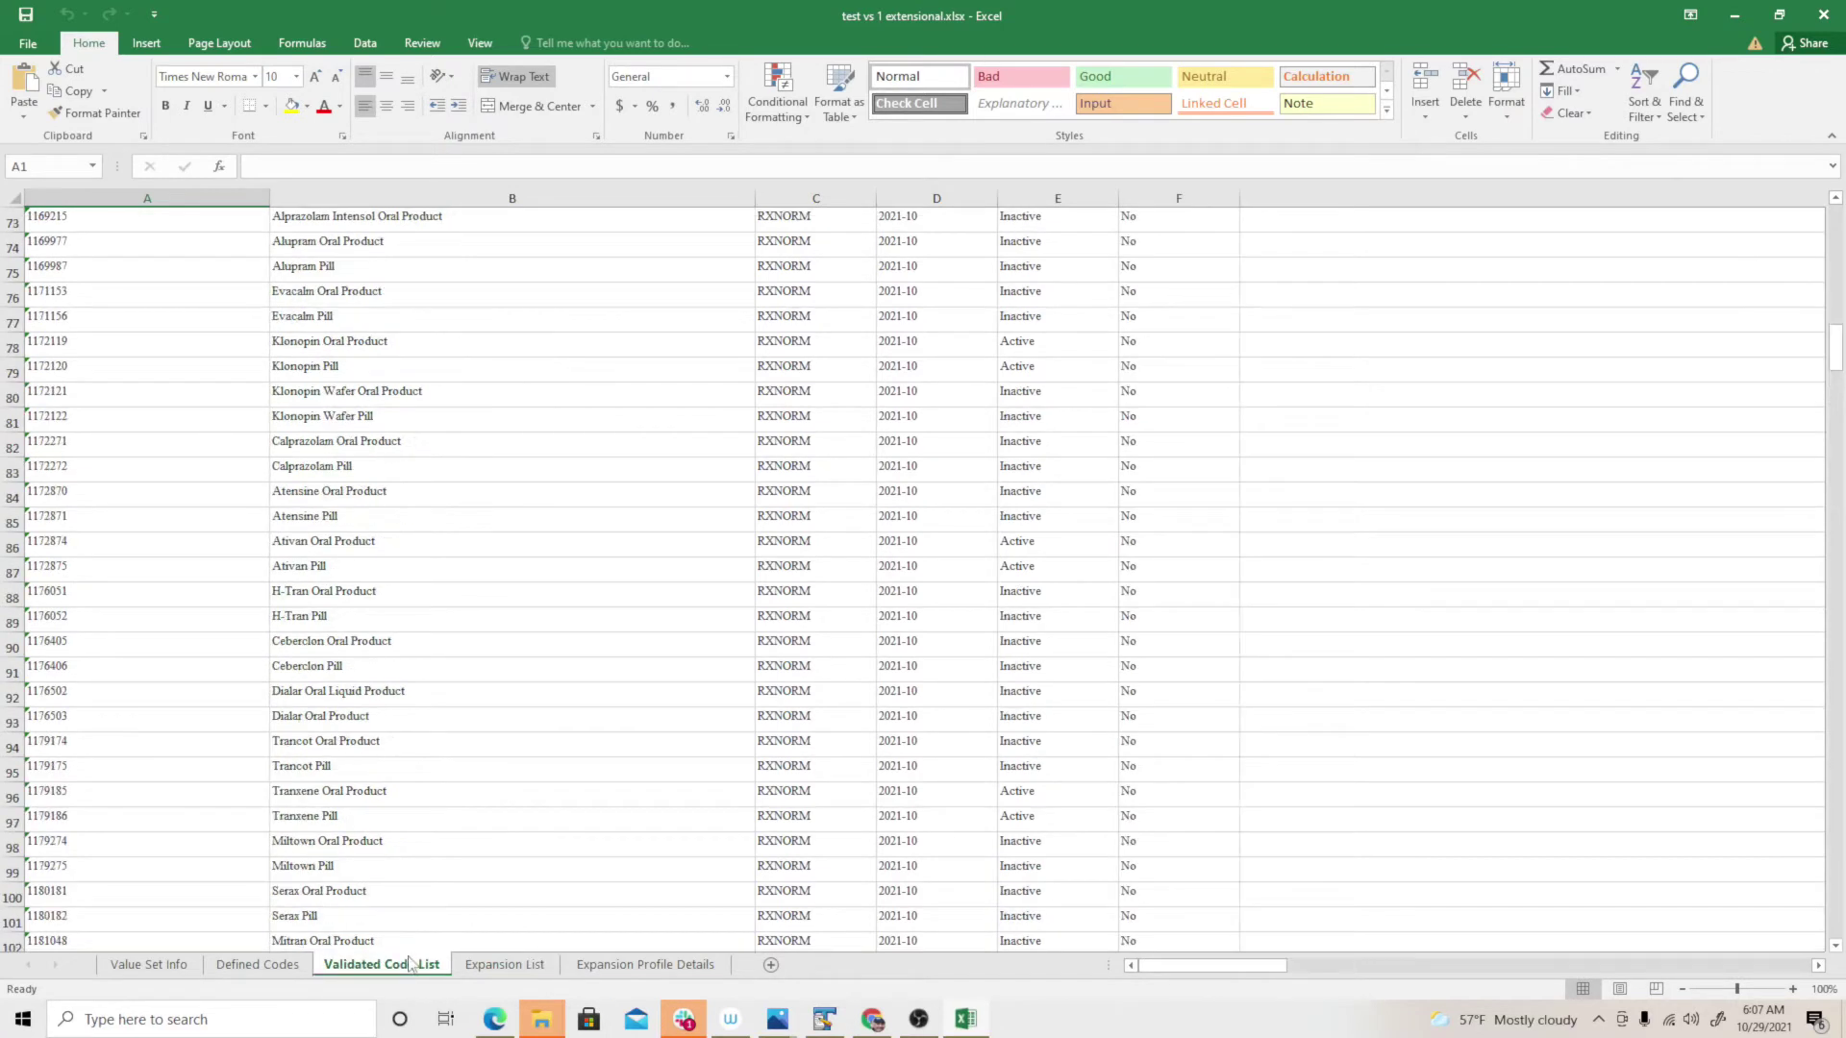
pyautogui.click(486, 971)
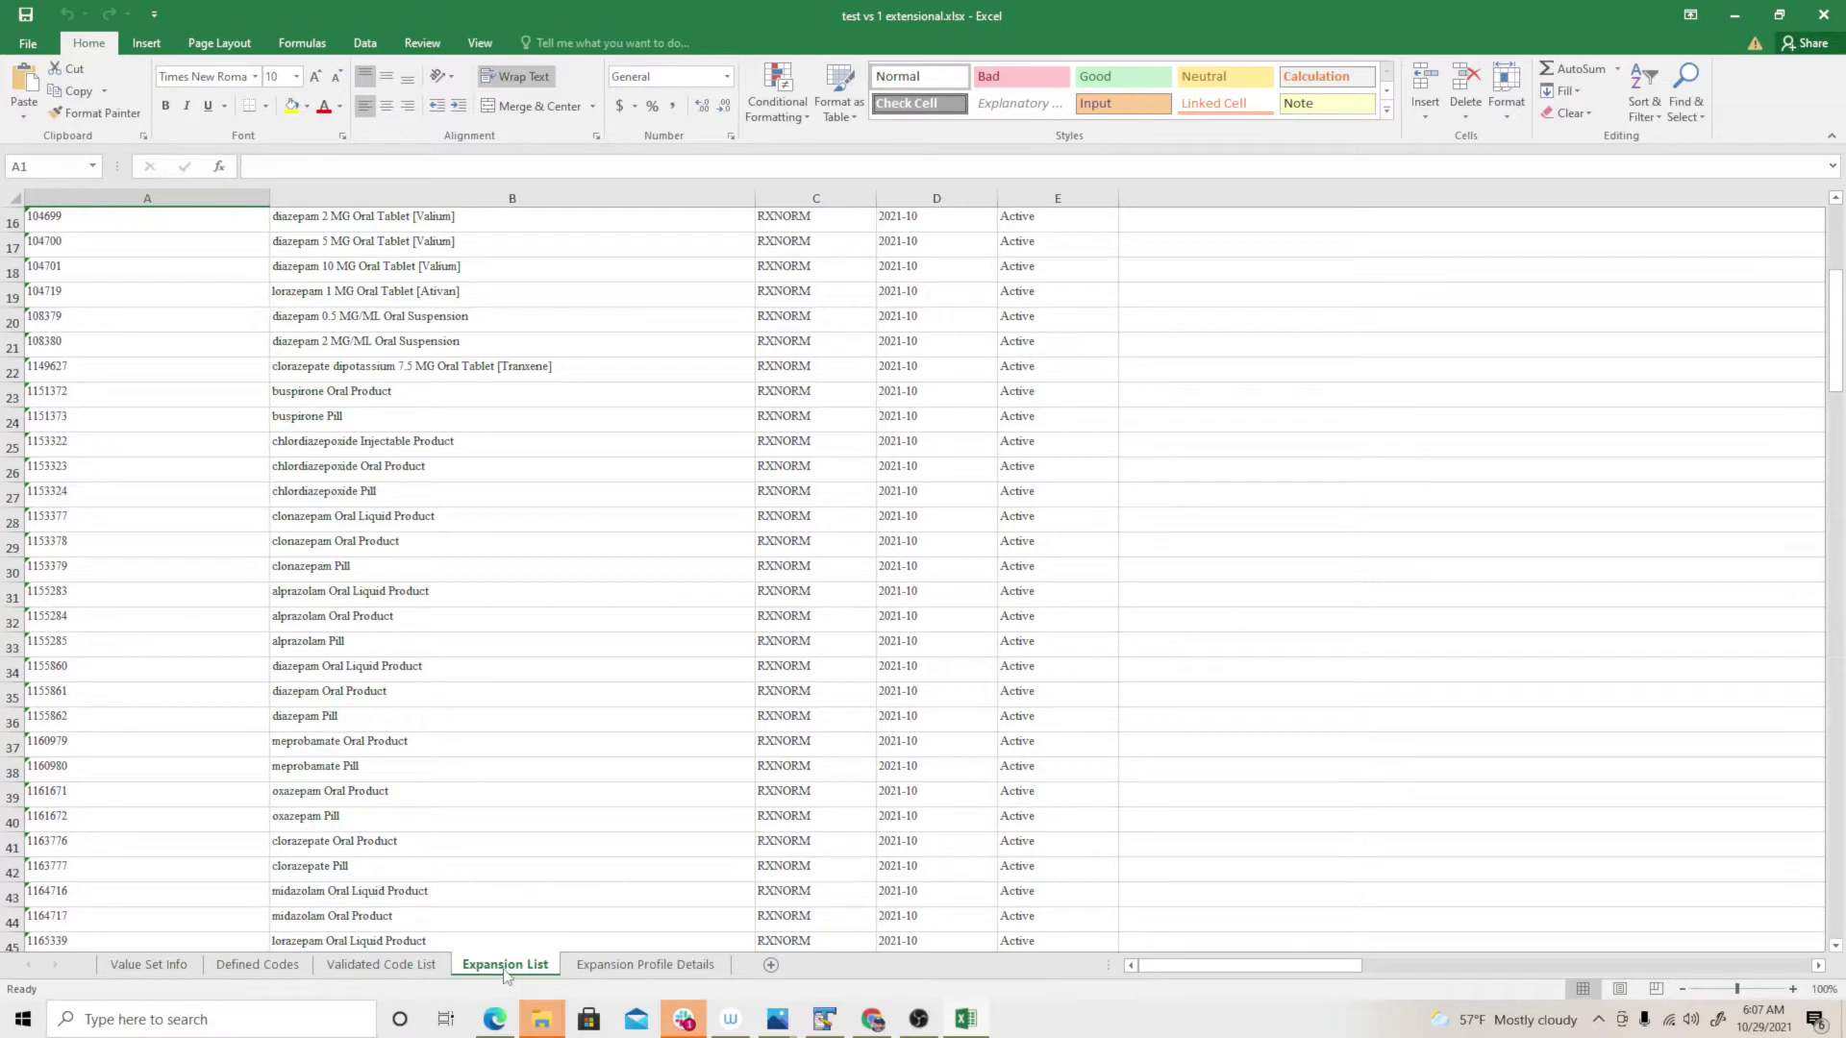
pyautogui.click(383, 969)
pyautogui.moveTo(1836, 348); pyautogui.dragTo(1836, 246)
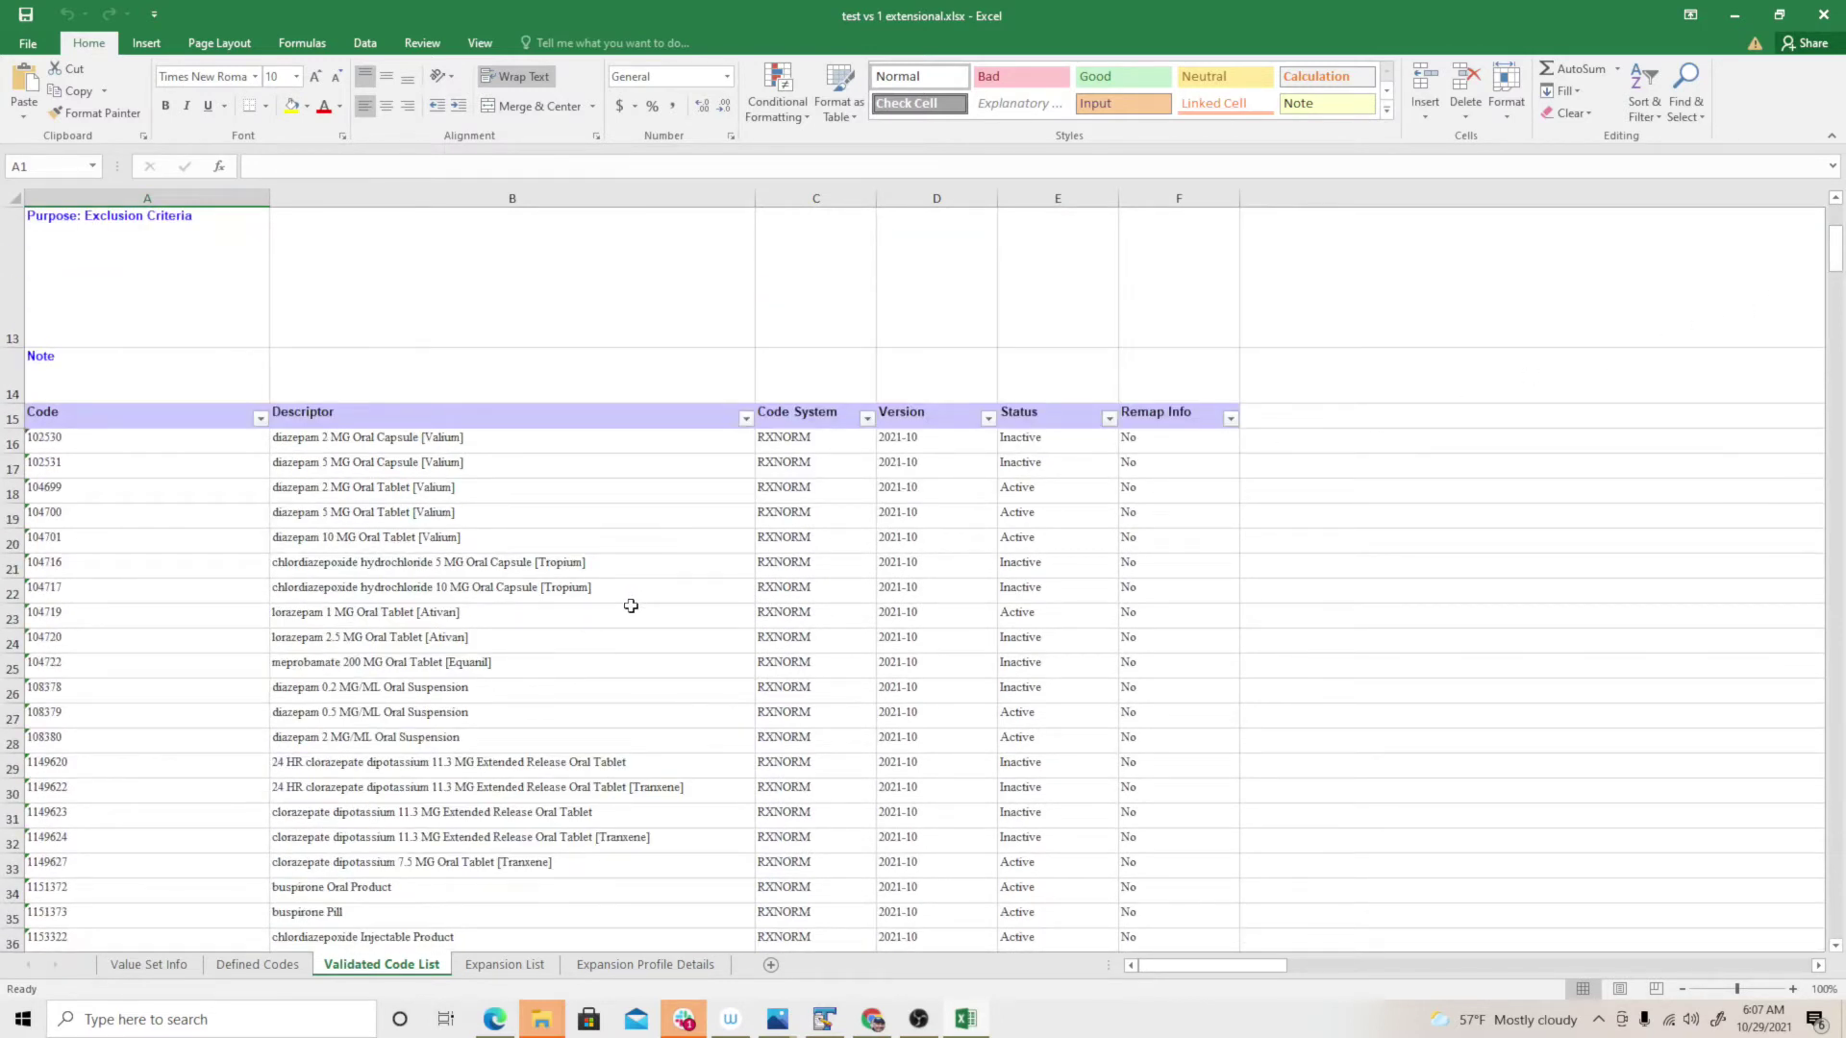
# - Close the workbook without saving, then close the test vs 1 extensional value set in the maximized Value Set Authority Center window
pyautogui.click(1826, 15)
pyautogui.click(920, 533)
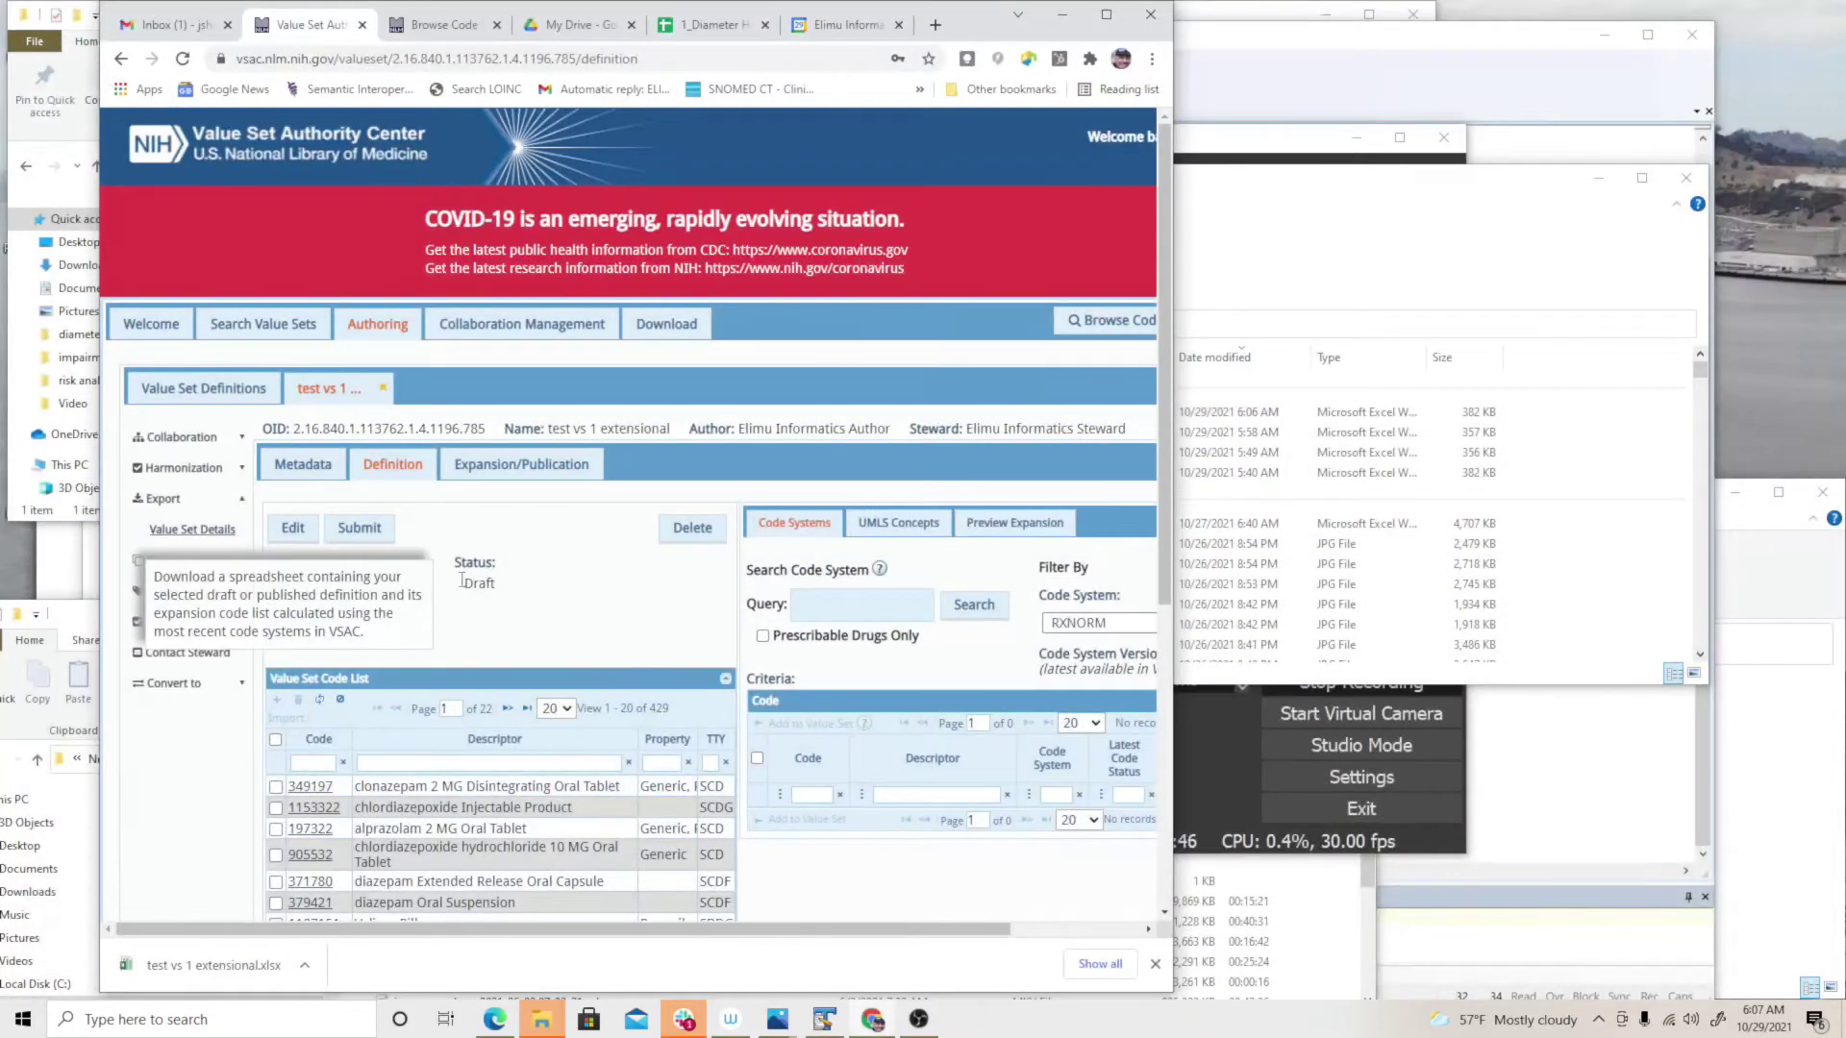
pyautogui.click(382, 387)
pyautogui.click(1106, 15)
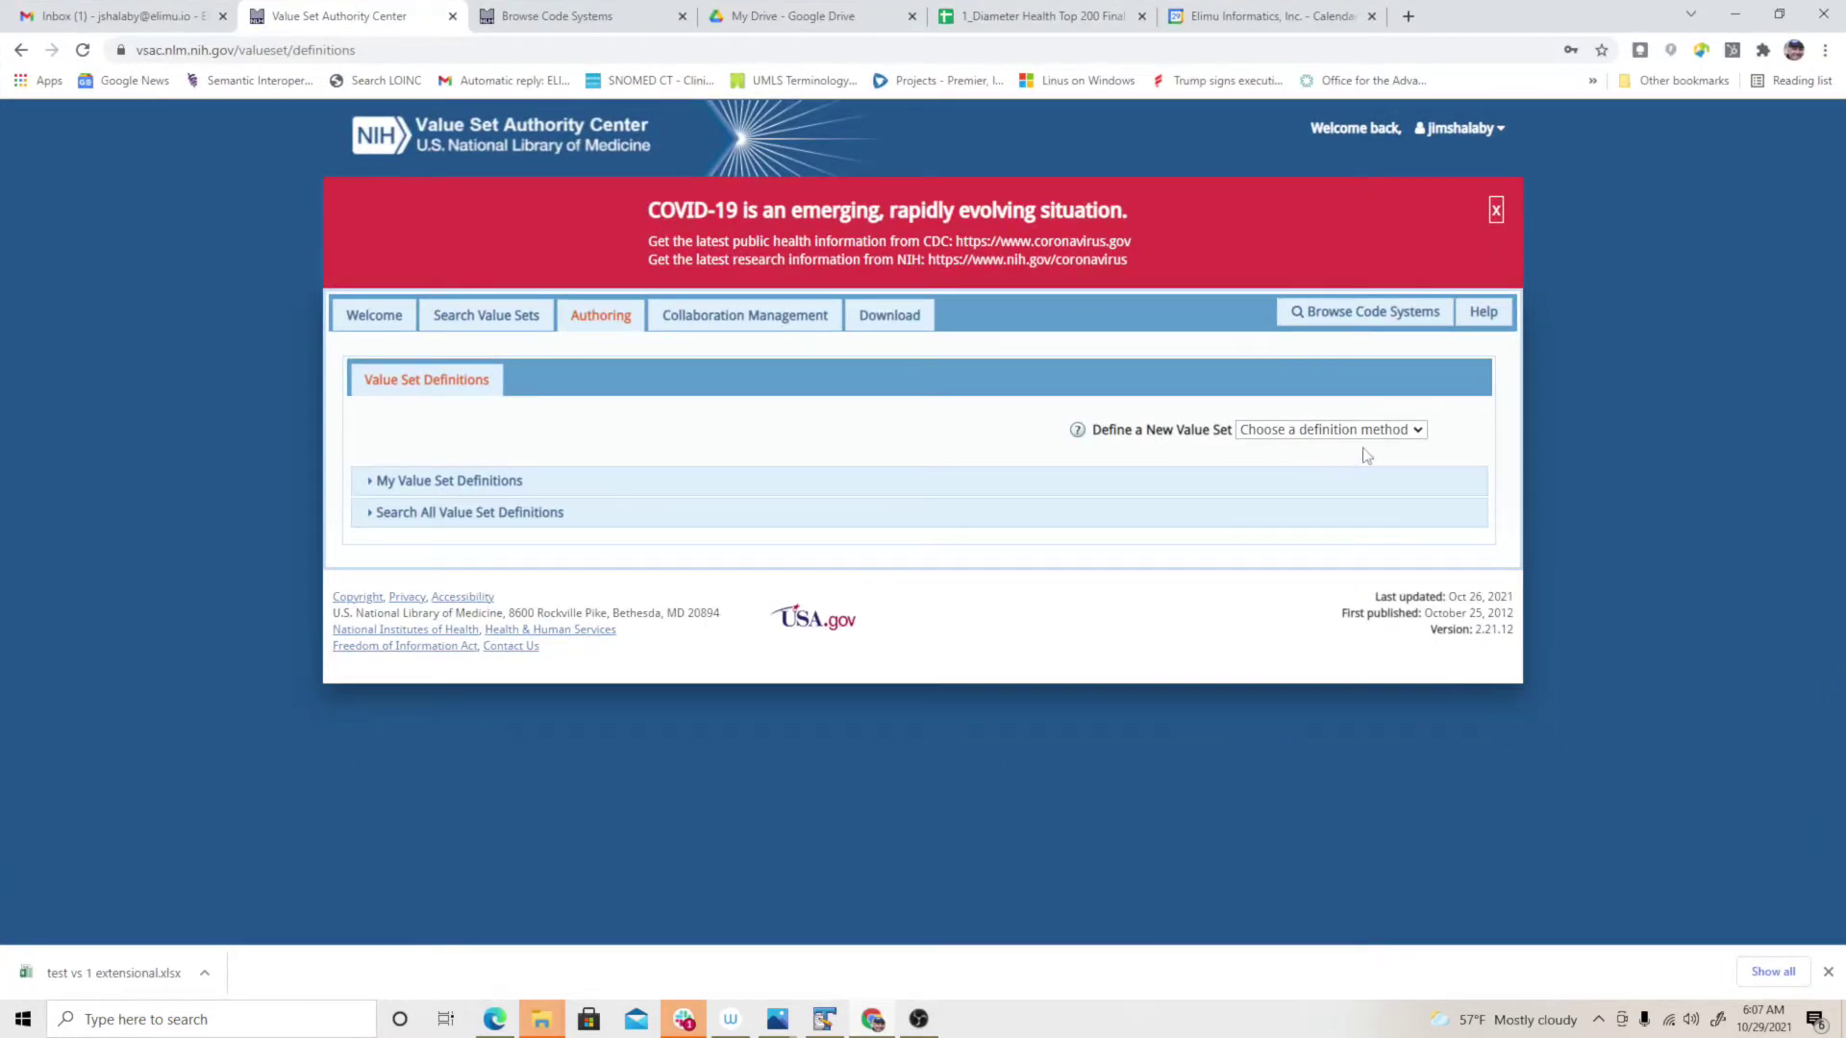
# - Start a new intensional value set definition and name it "test vs 2"
pyautogui.click(1423, 430)
pyautogui.click(1312, 493)
pyautogui.click(680, 642)
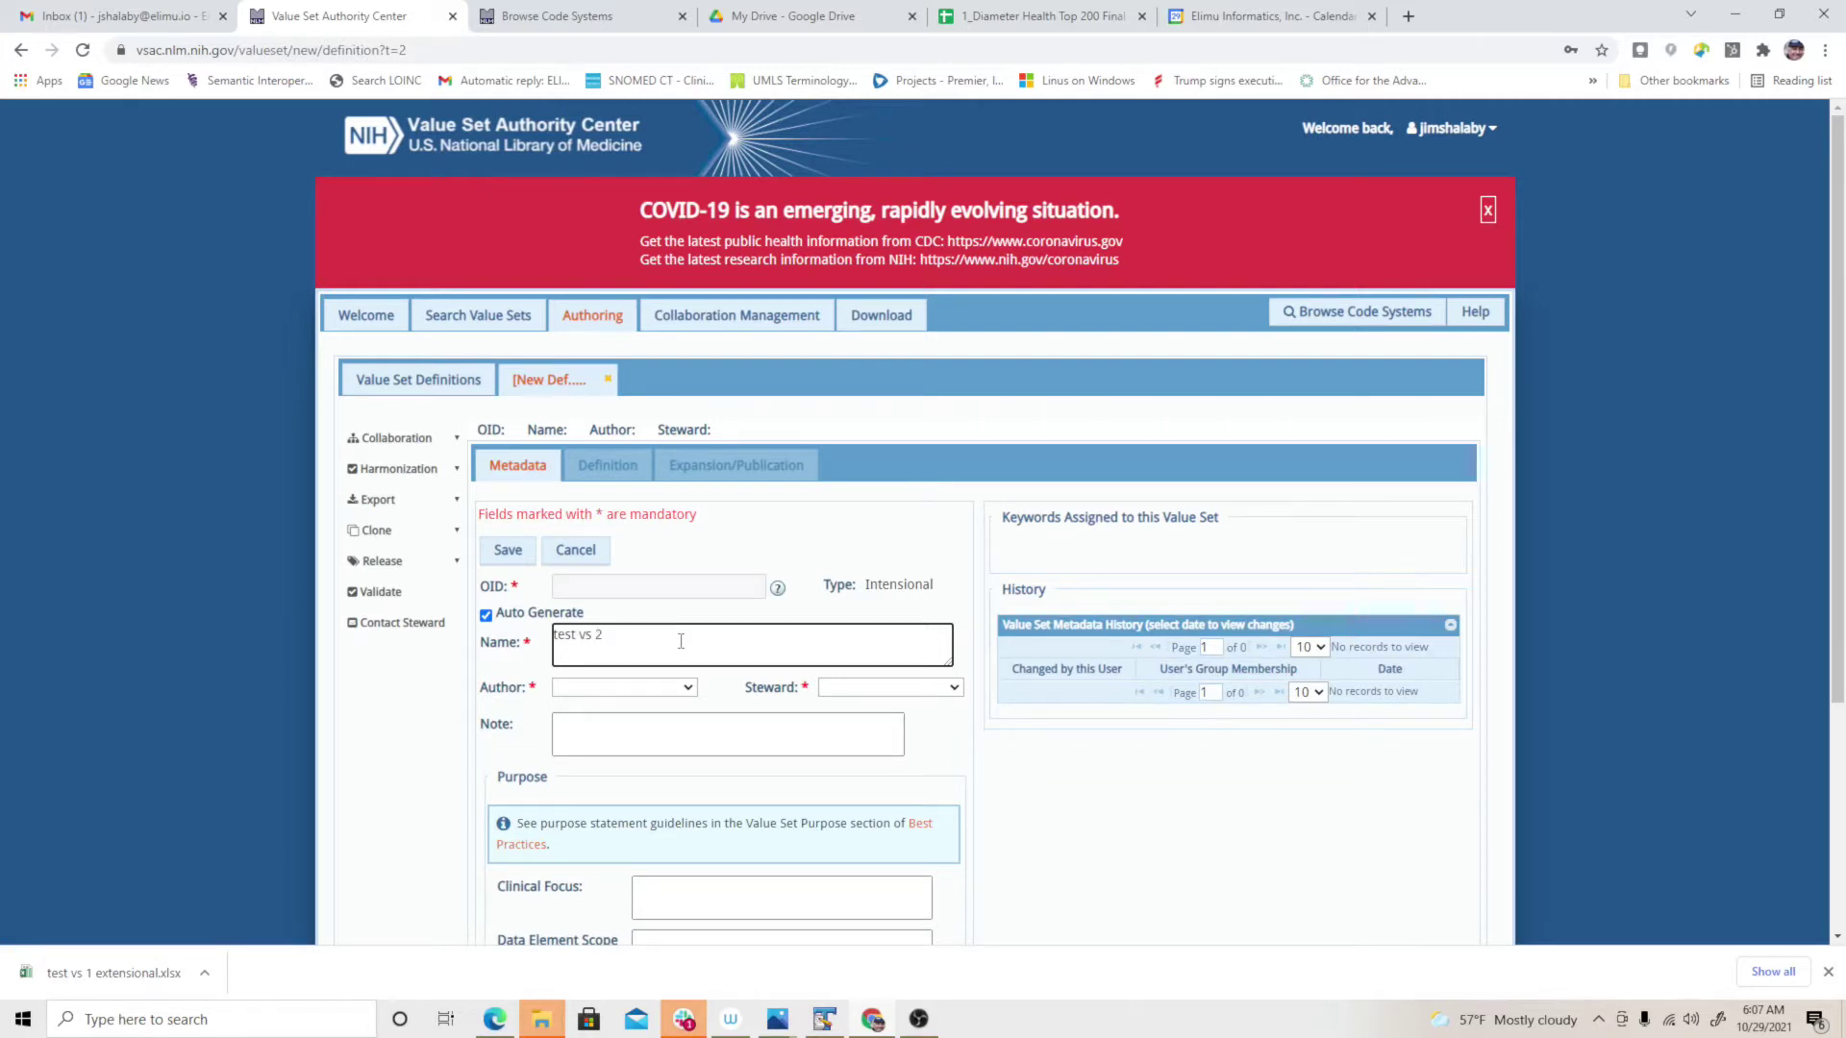
# - Set the author to Elimu Informatics Author and the steward to Elimu Informatics Steward, and save the value set metadata
pyautogui.press('Tab')
pyautogui.press('Down')
pyautogui.press('Tab')
pyautogui.press('Down')
pyautogui.press('Down')
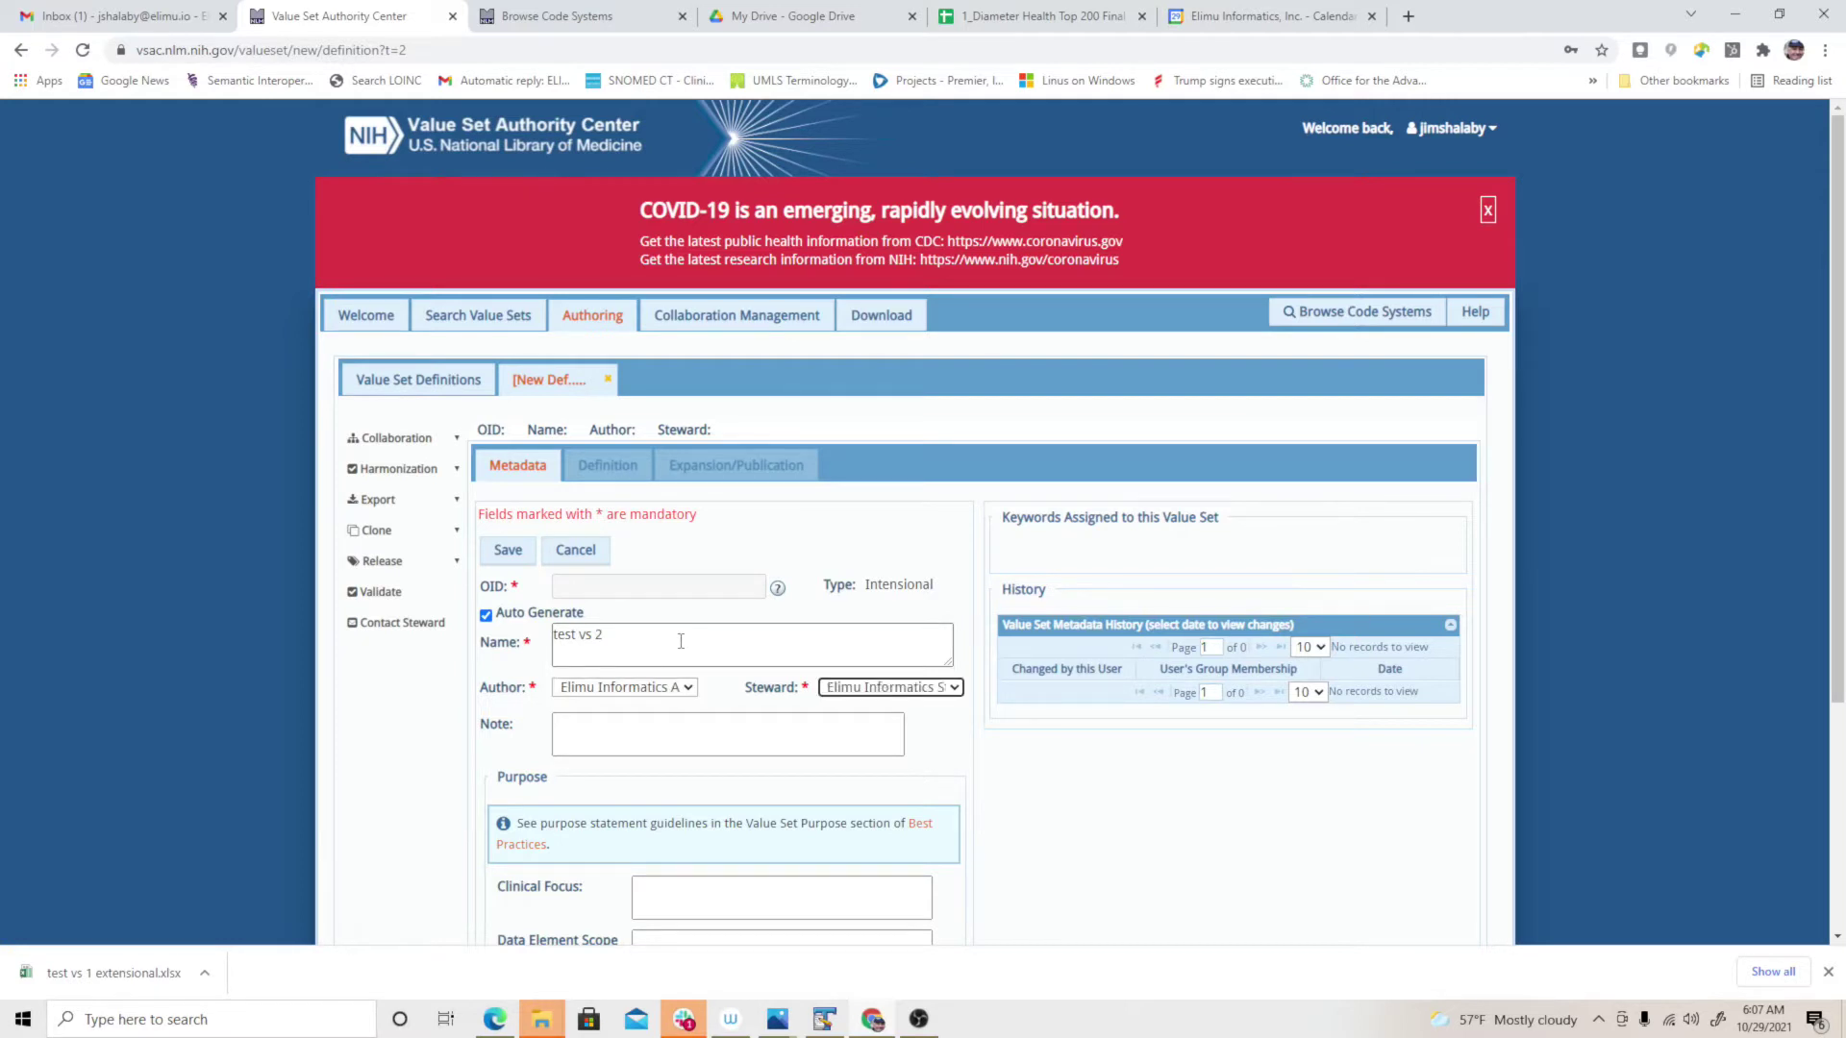
pyautogui.click(509, 551)
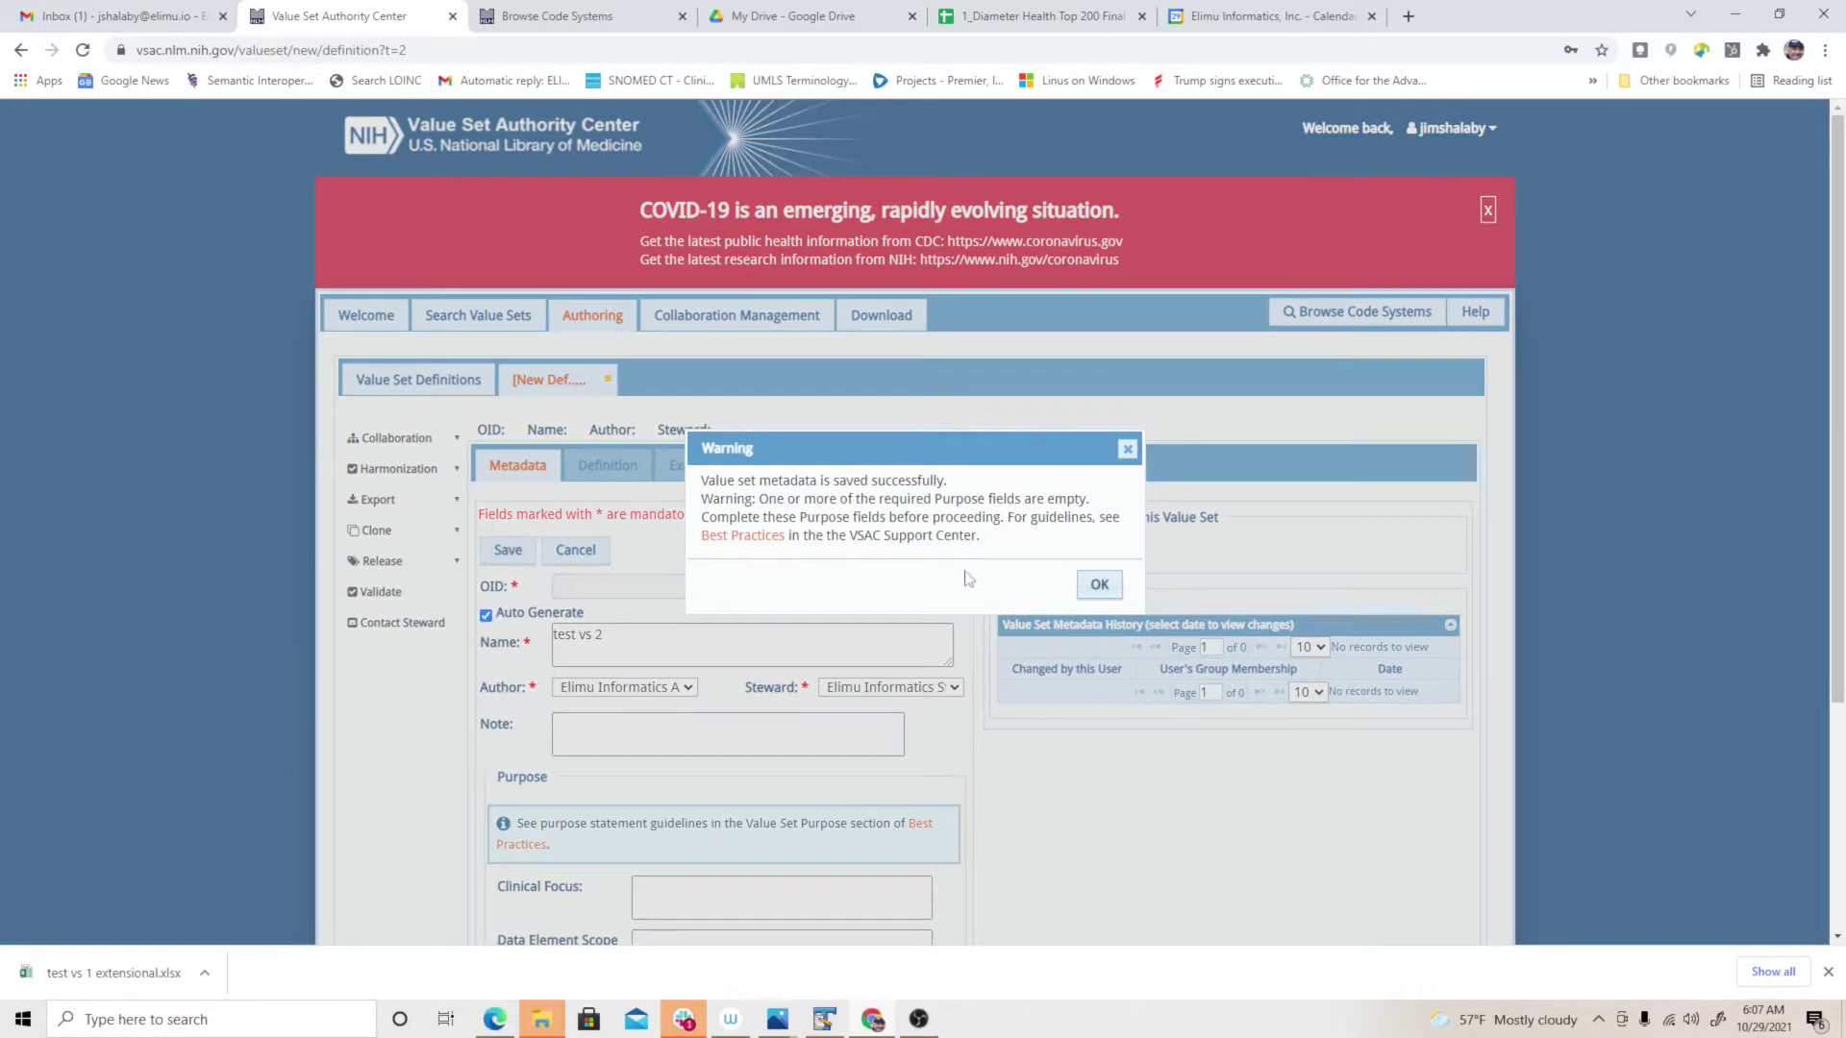
pyautogui.click(1098, 584)
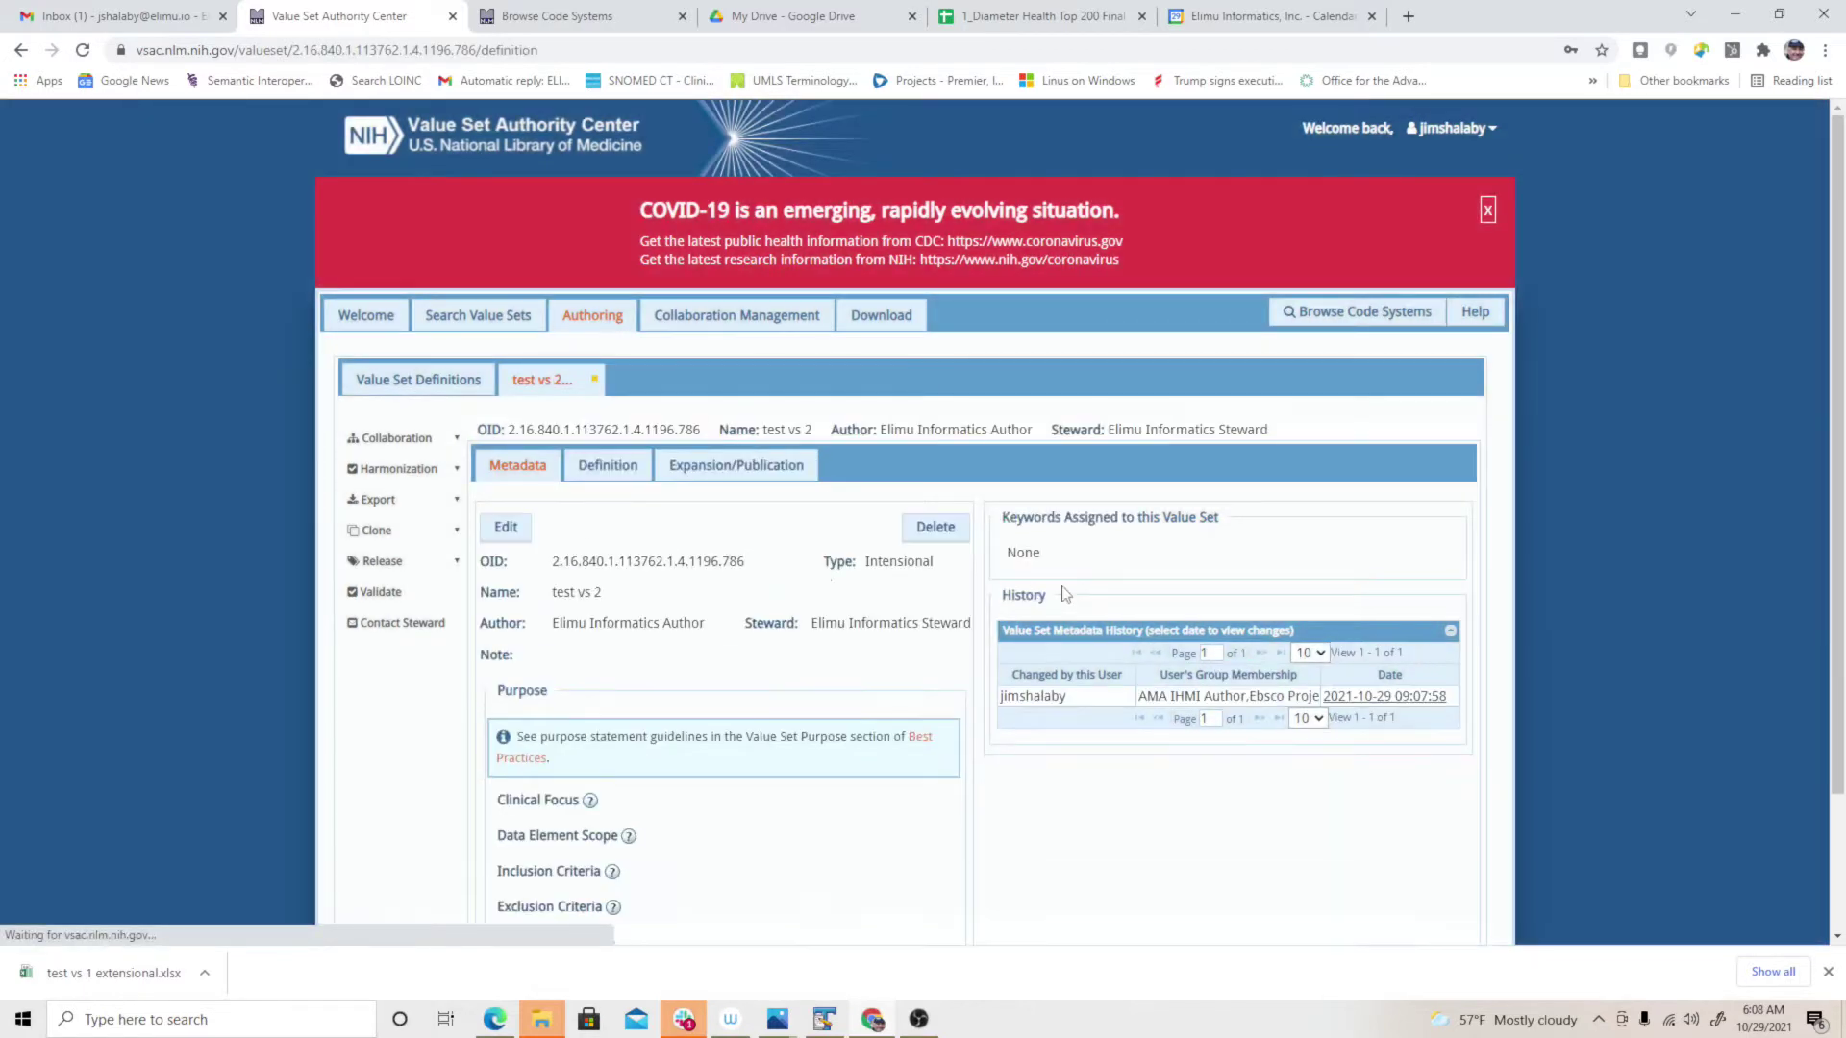
# - Open the definition of test vs 2 and set its code system to SNOMEDCT
pyautogui.click(623, 468)
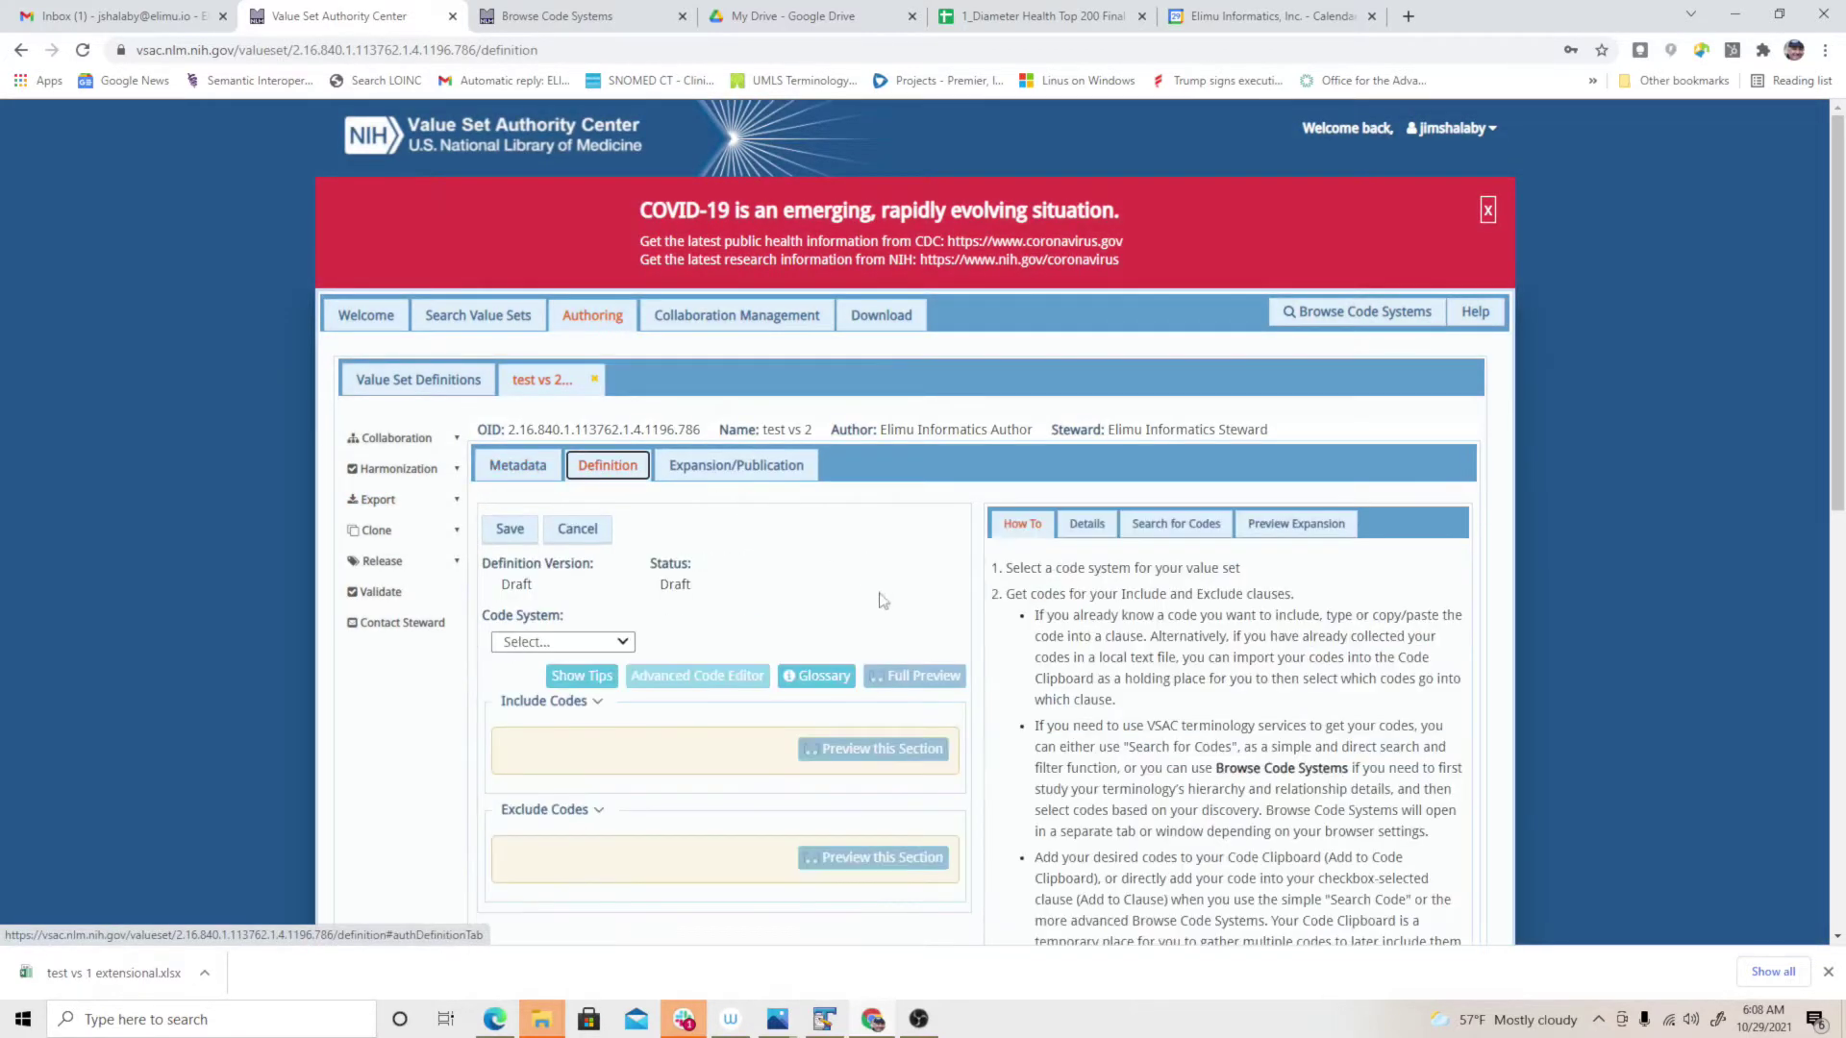
pyautogui.click(623, 642)
pyautogui.moveTo(624, 713); pyautogui.dragTo(605, 758)
pyautogui.click(541, 753)
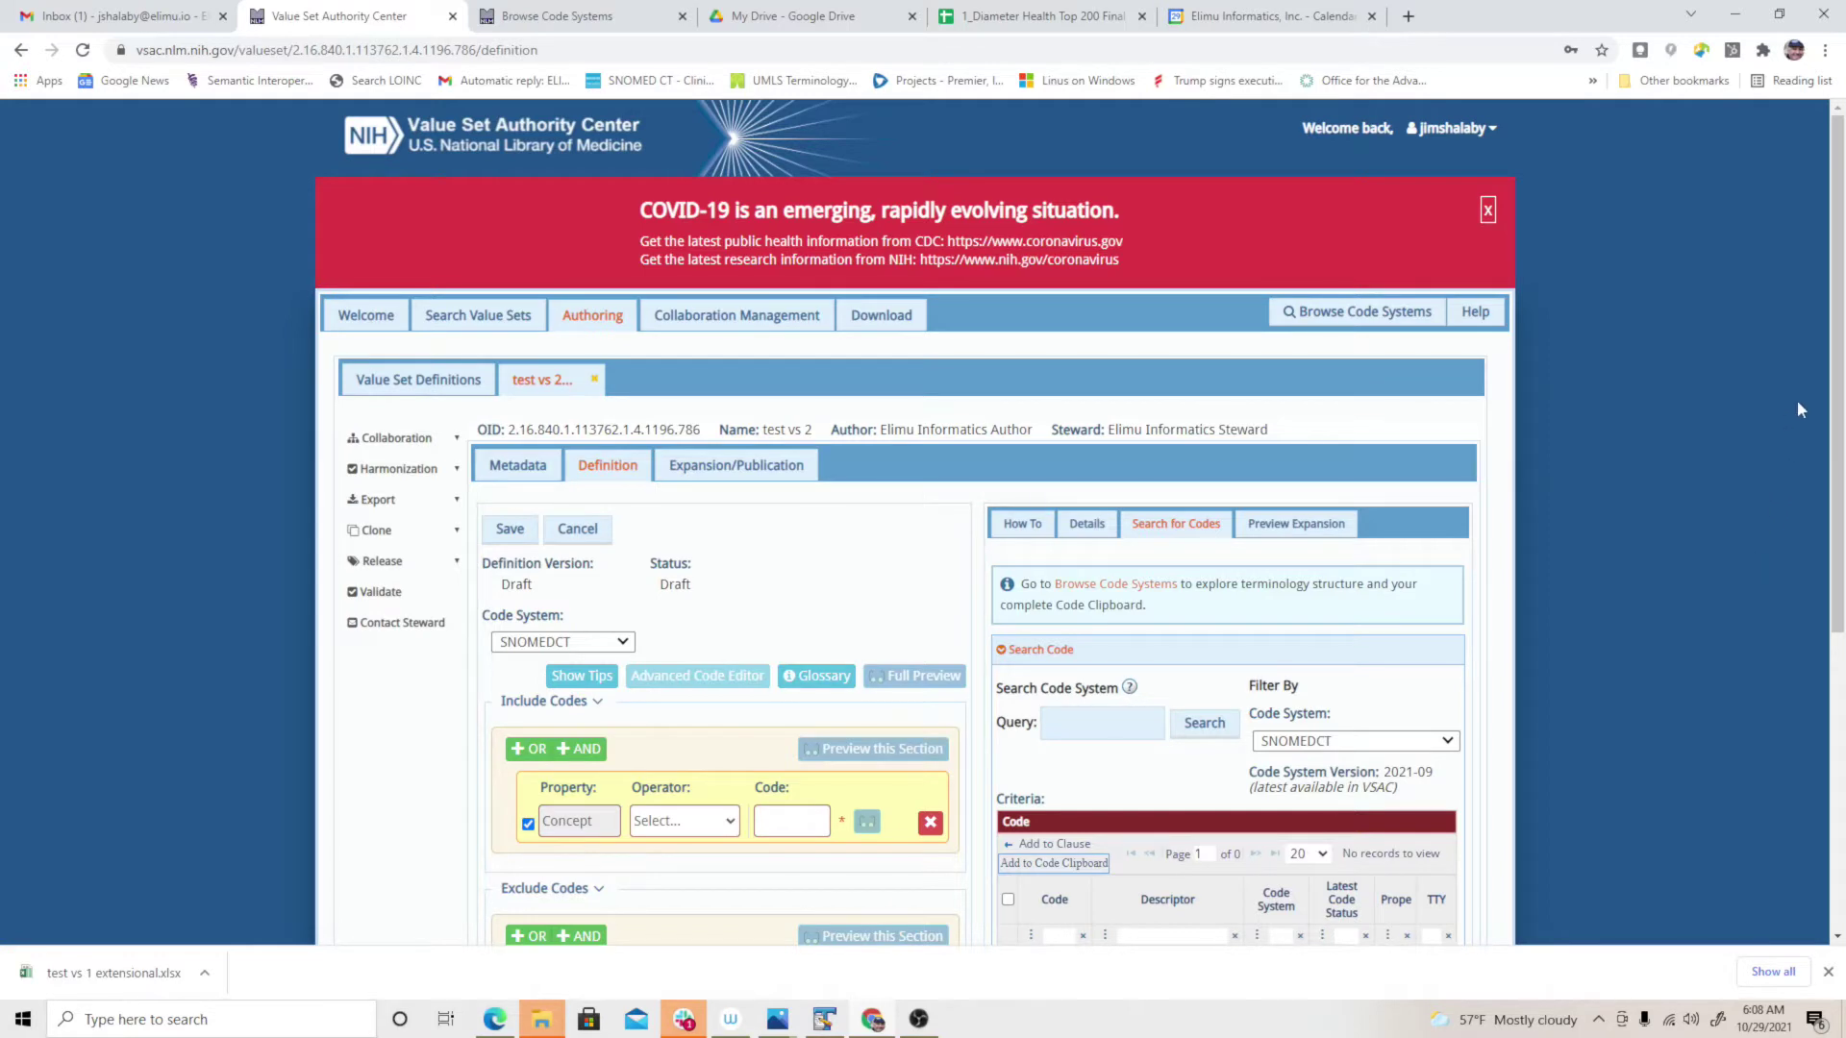
# - Go to Browse Code Systems and filter the code search by SNOMEDCT
pyautogui.scroll(-2, 1833, 406)
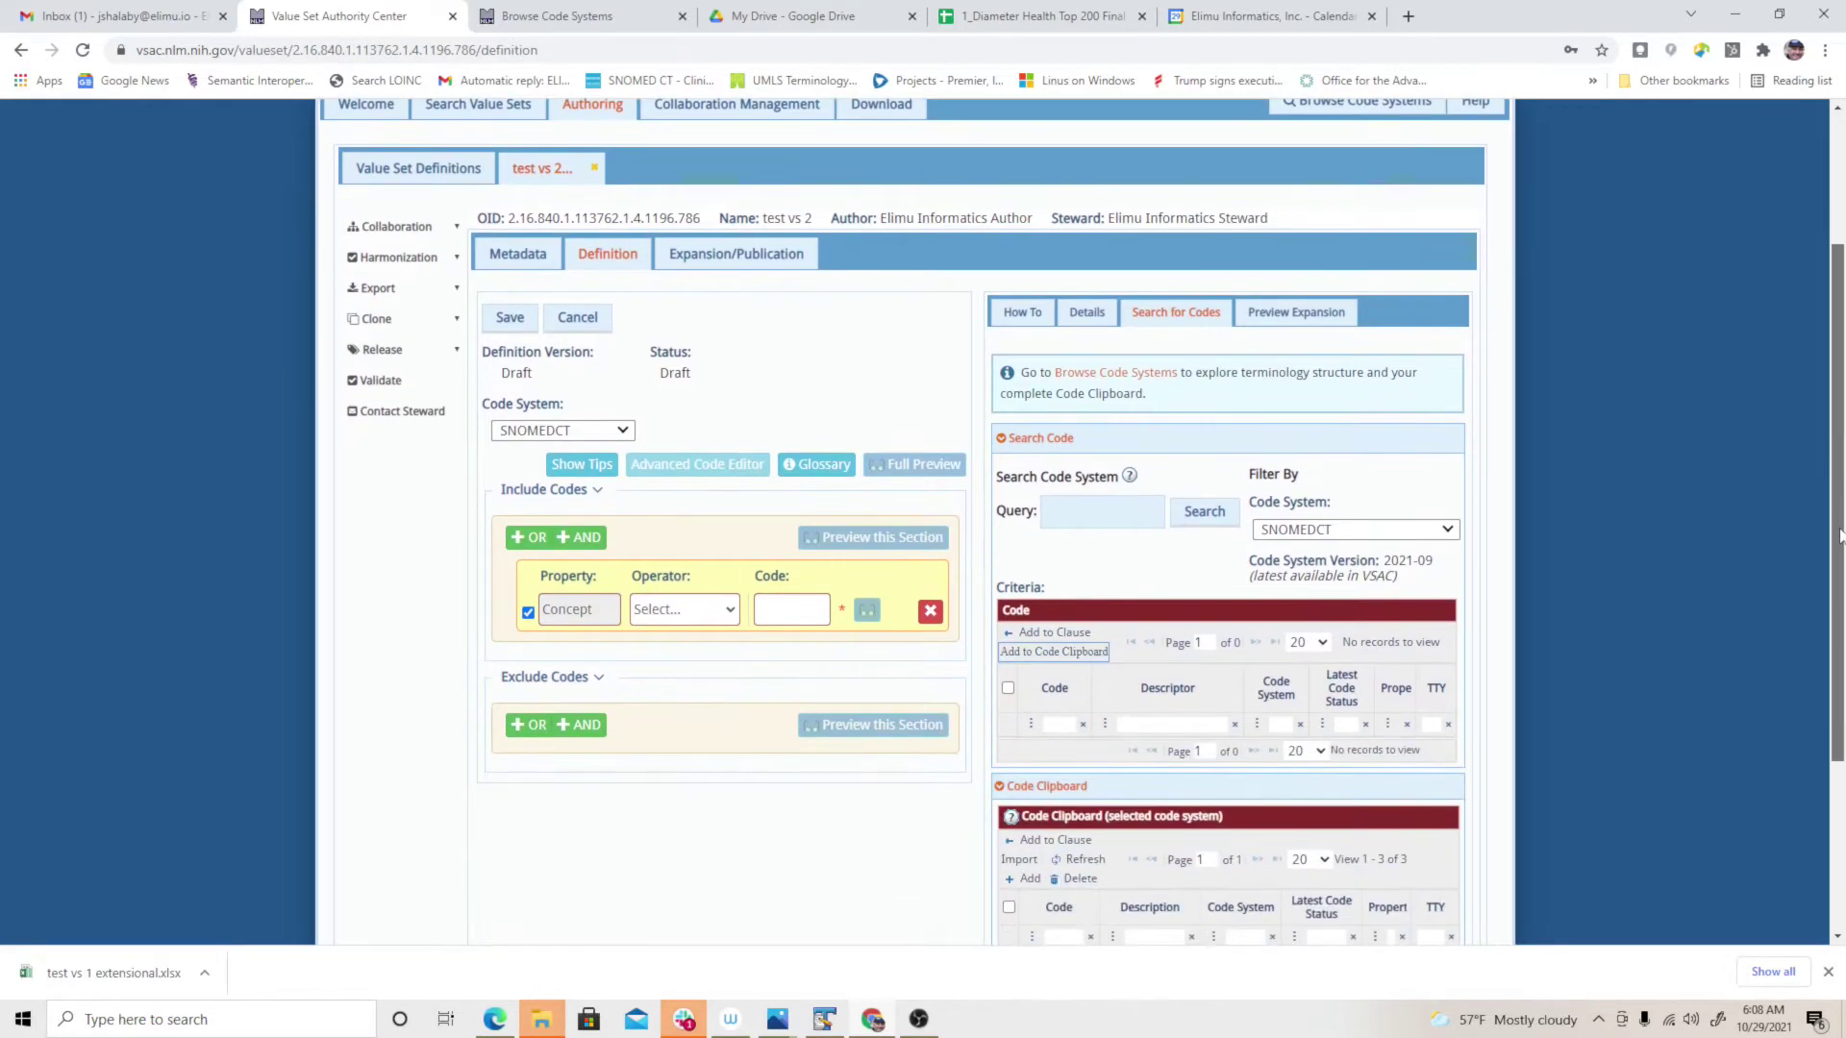
pyautogui.click(1134, 372)
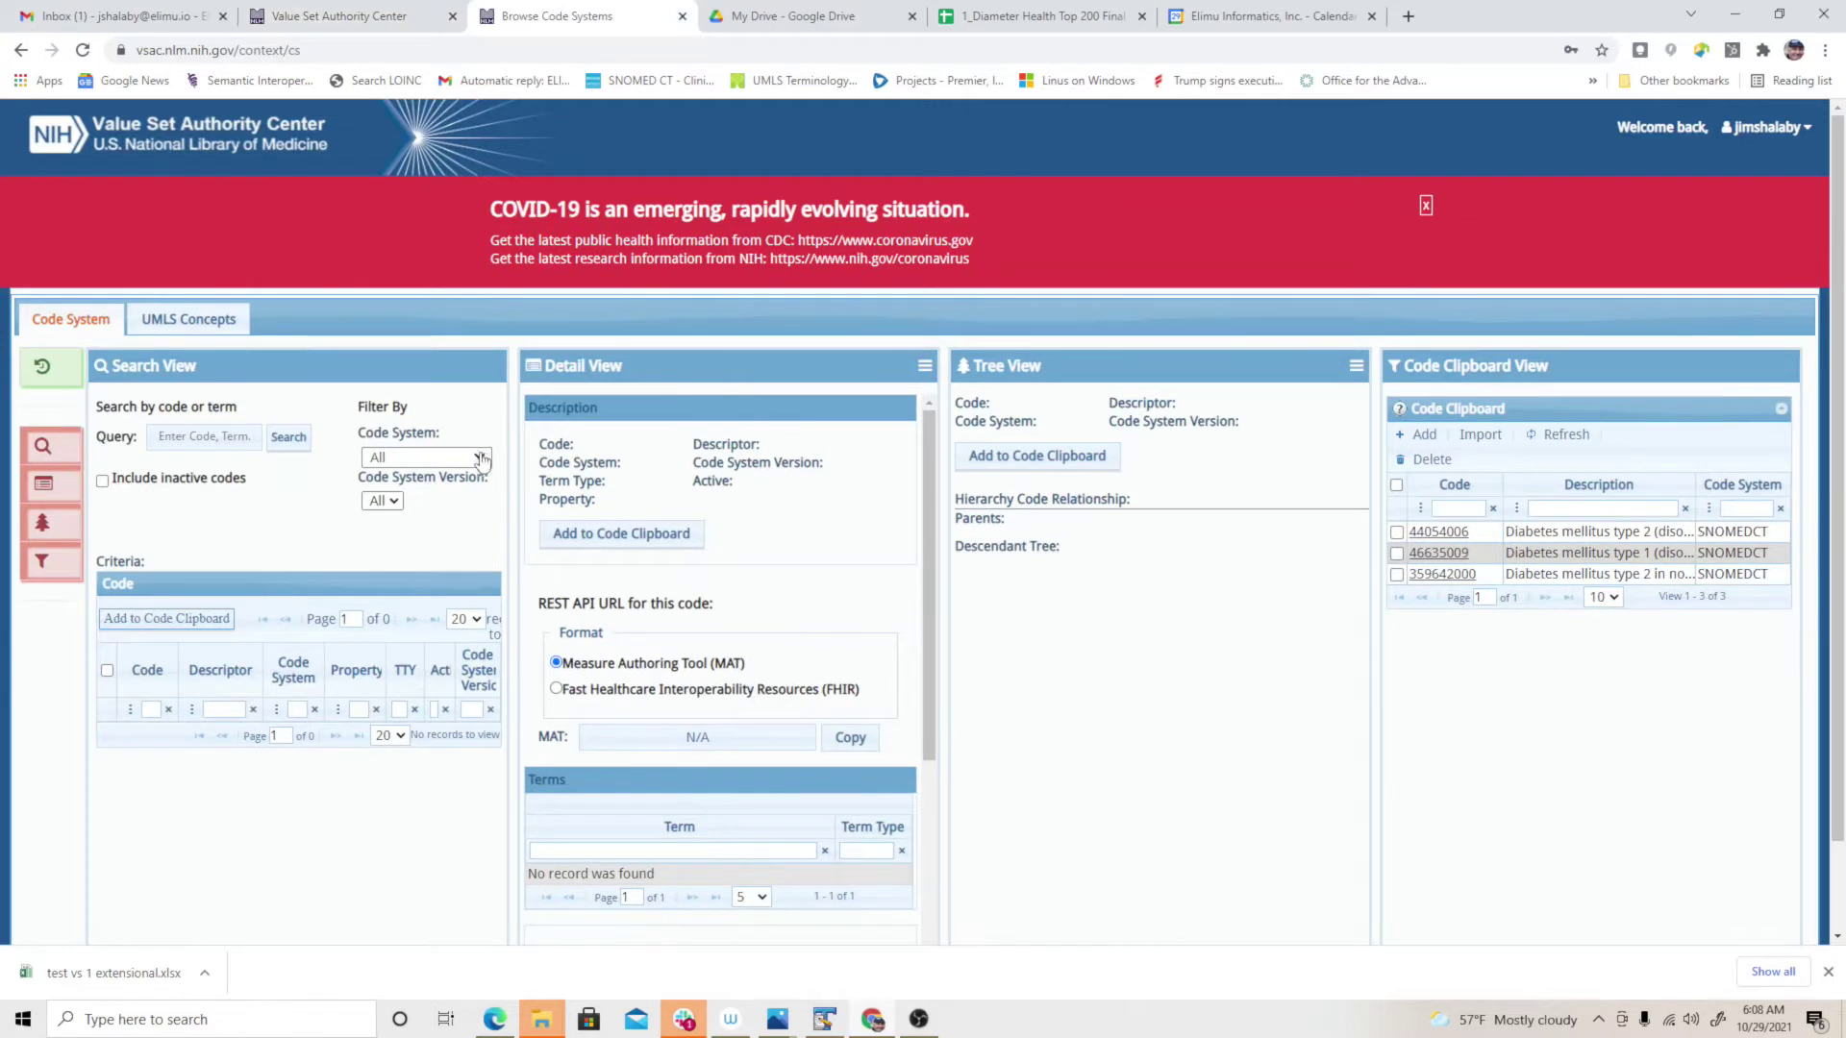
pyautogui.click(479, 458)
pyautogui.moveTo(483, 524); pyautogui.dragTo(483, 591)
pyautogui.click(414, 588)
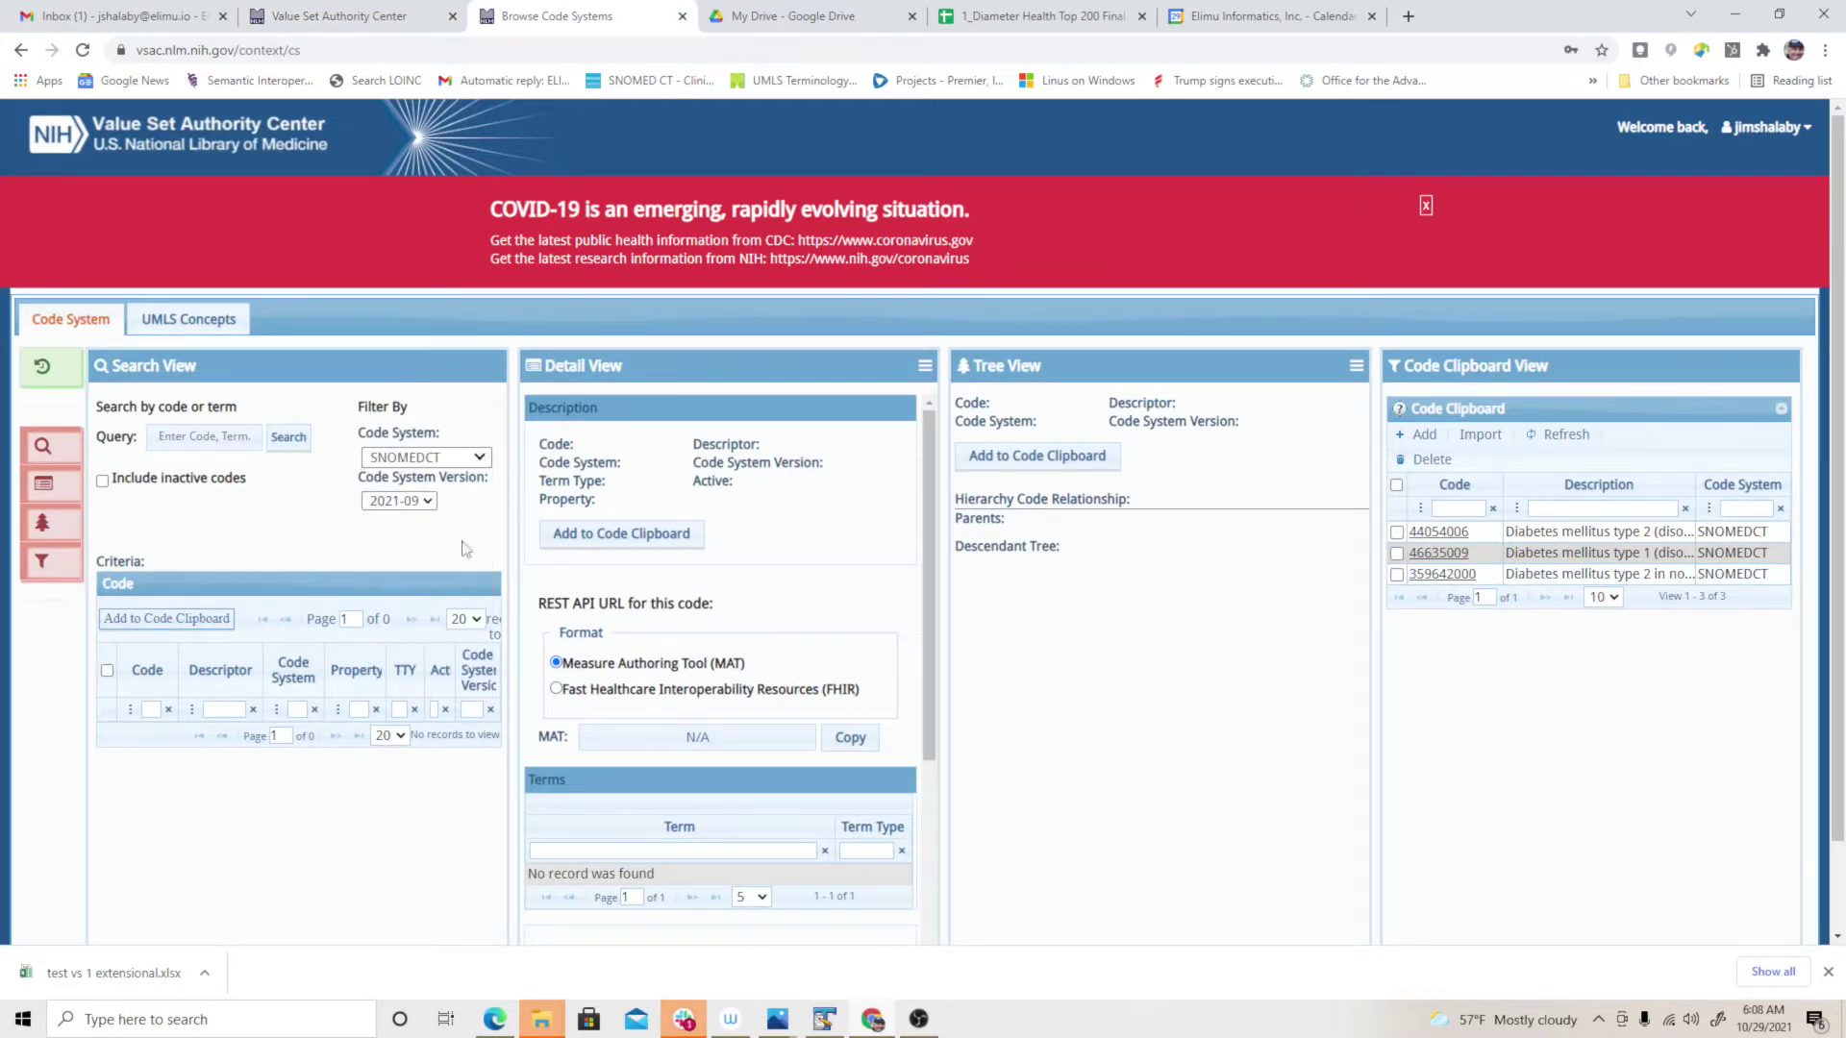
# - Search the SNOMEDCT codes for "diabetes type 2"
pyautogui.click(187, 440)
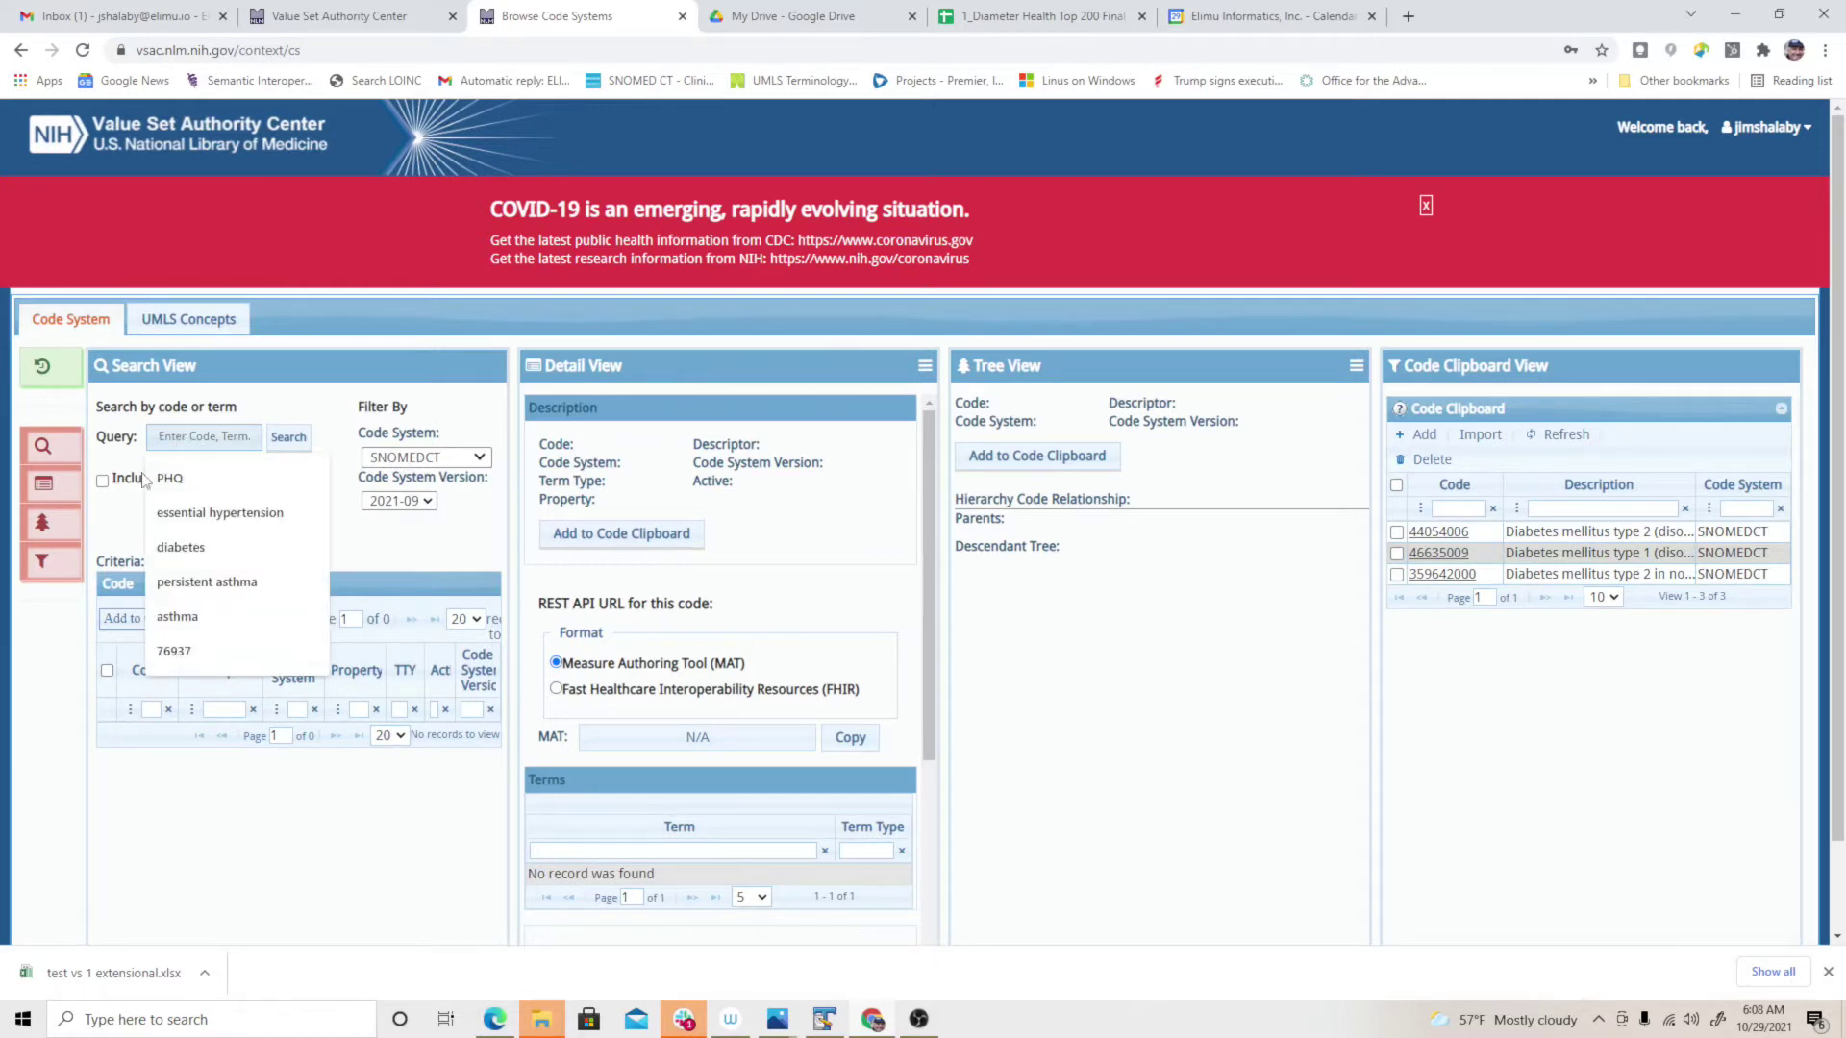
pyautogui.write('diabetes ')
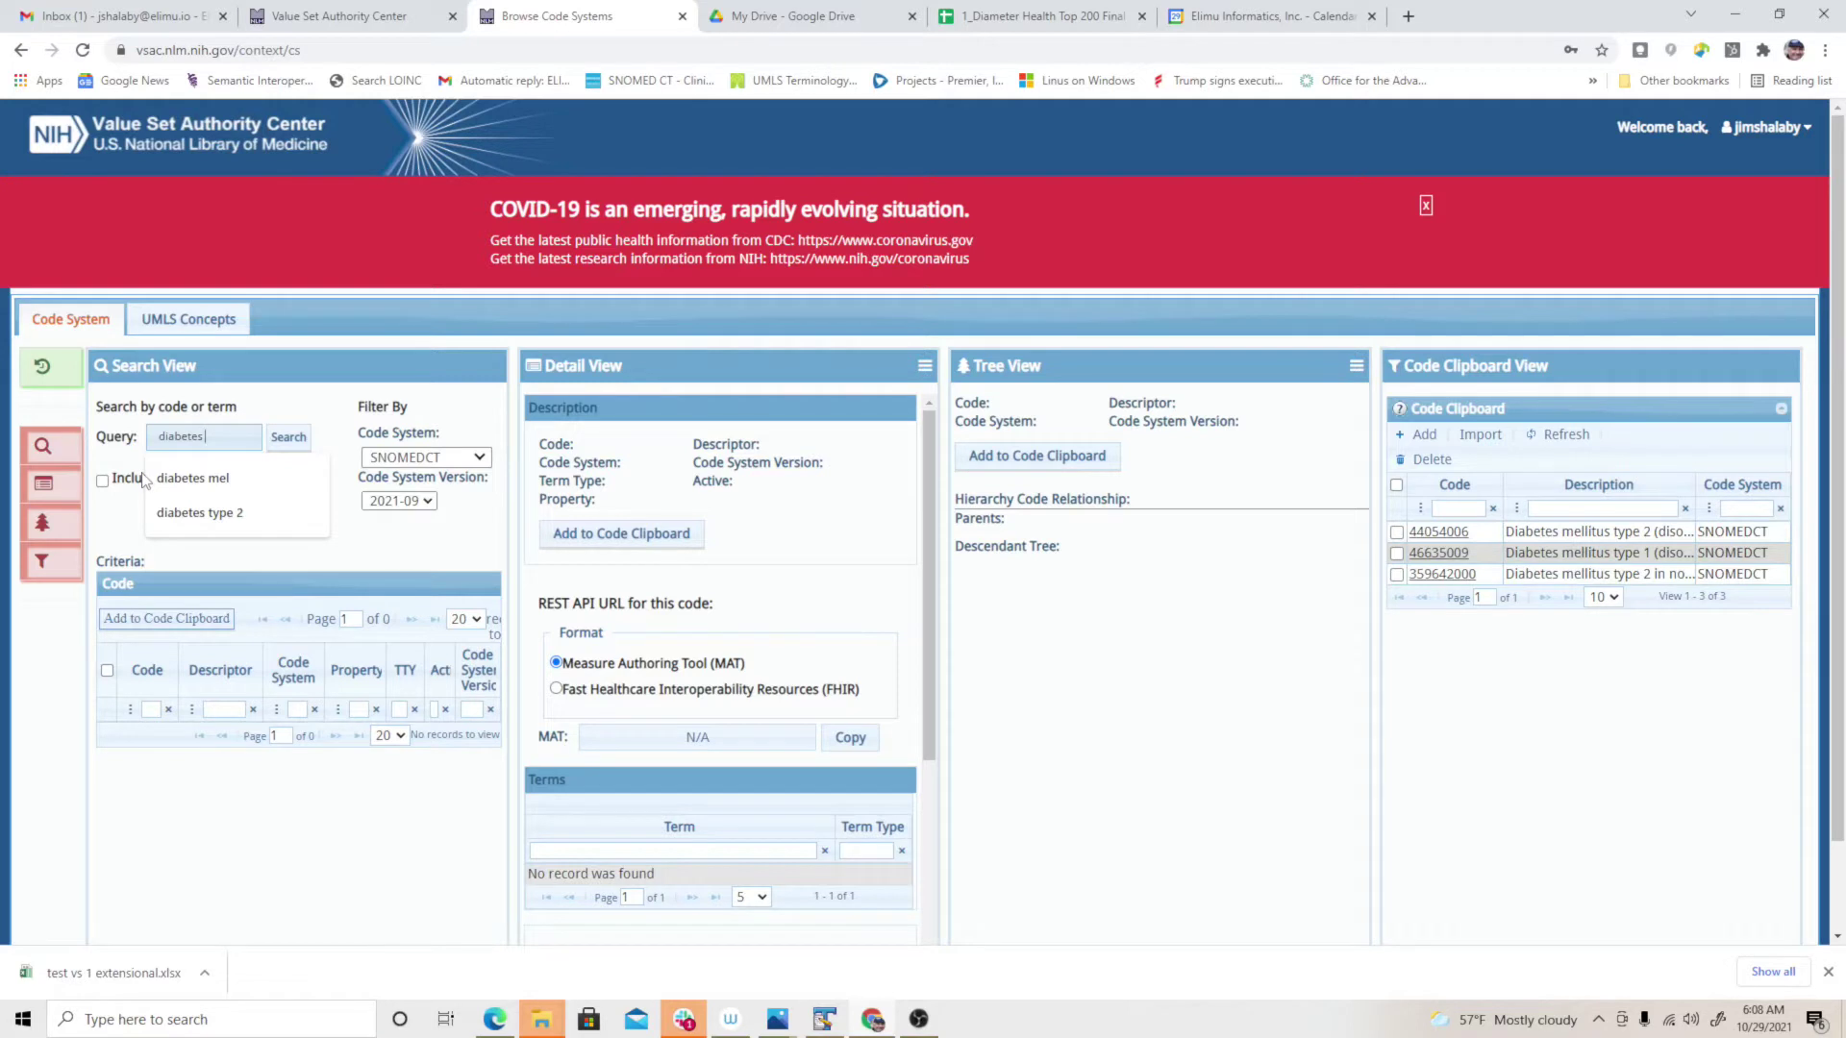
pyautogui.write('type 2')
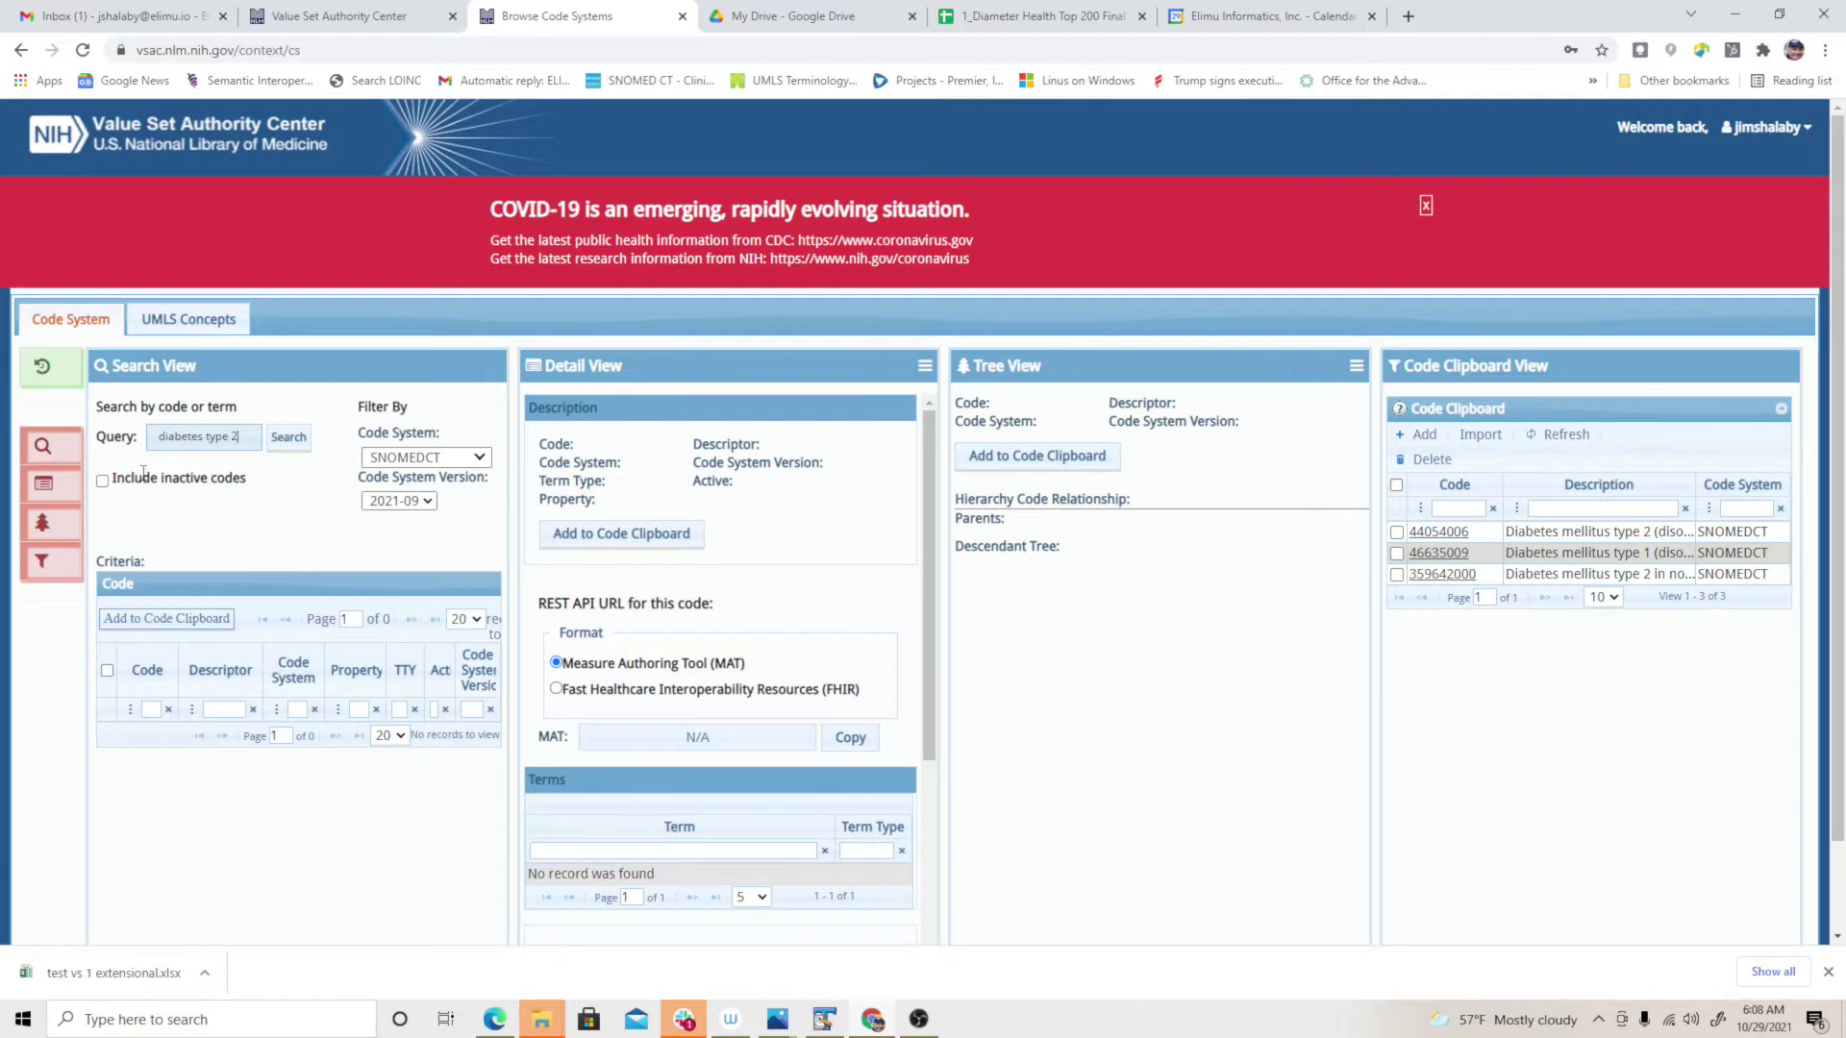
pyautogui.press('Return')
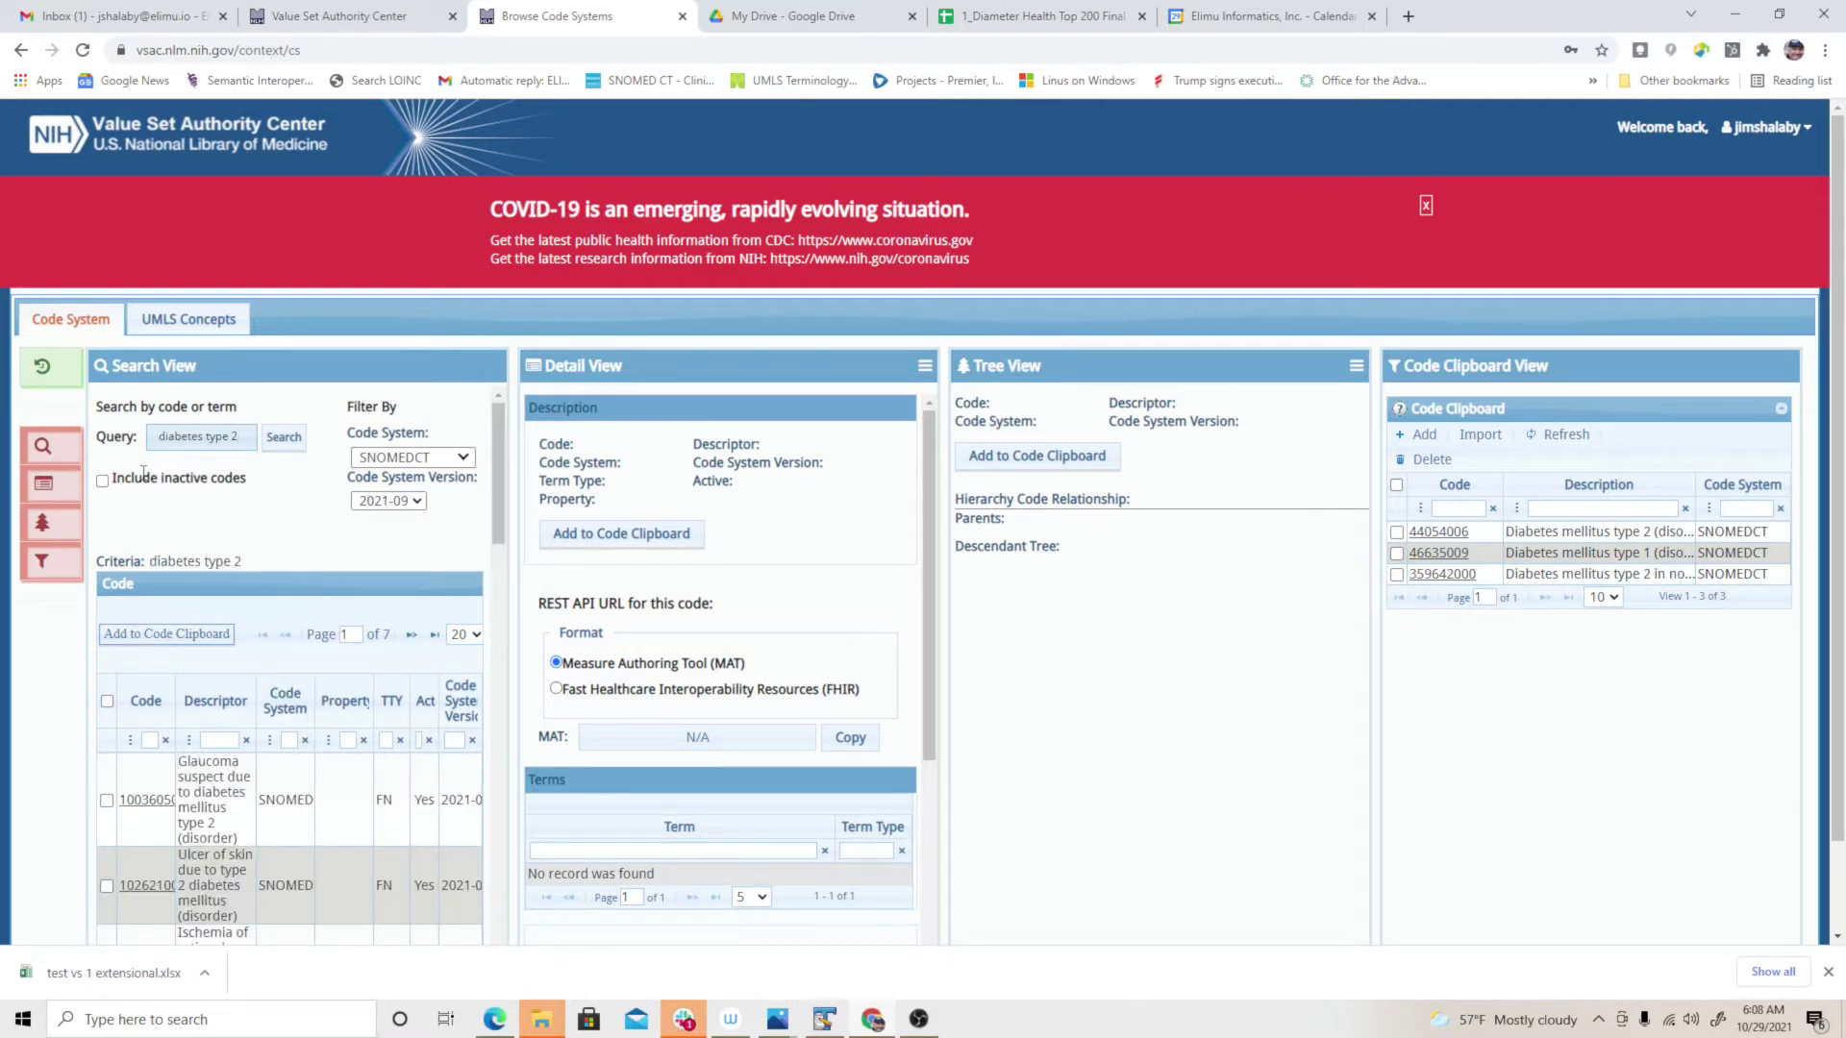
# - Look through the search results and set the list to show 60 records per page
pyautogui.moveTo(494, 466); pyautogui.dragTo(493, 539)
pyautogui.scroll(4, 492, 535)
pyautogui.click(471, 635)
pyautogui.click(466, 692)
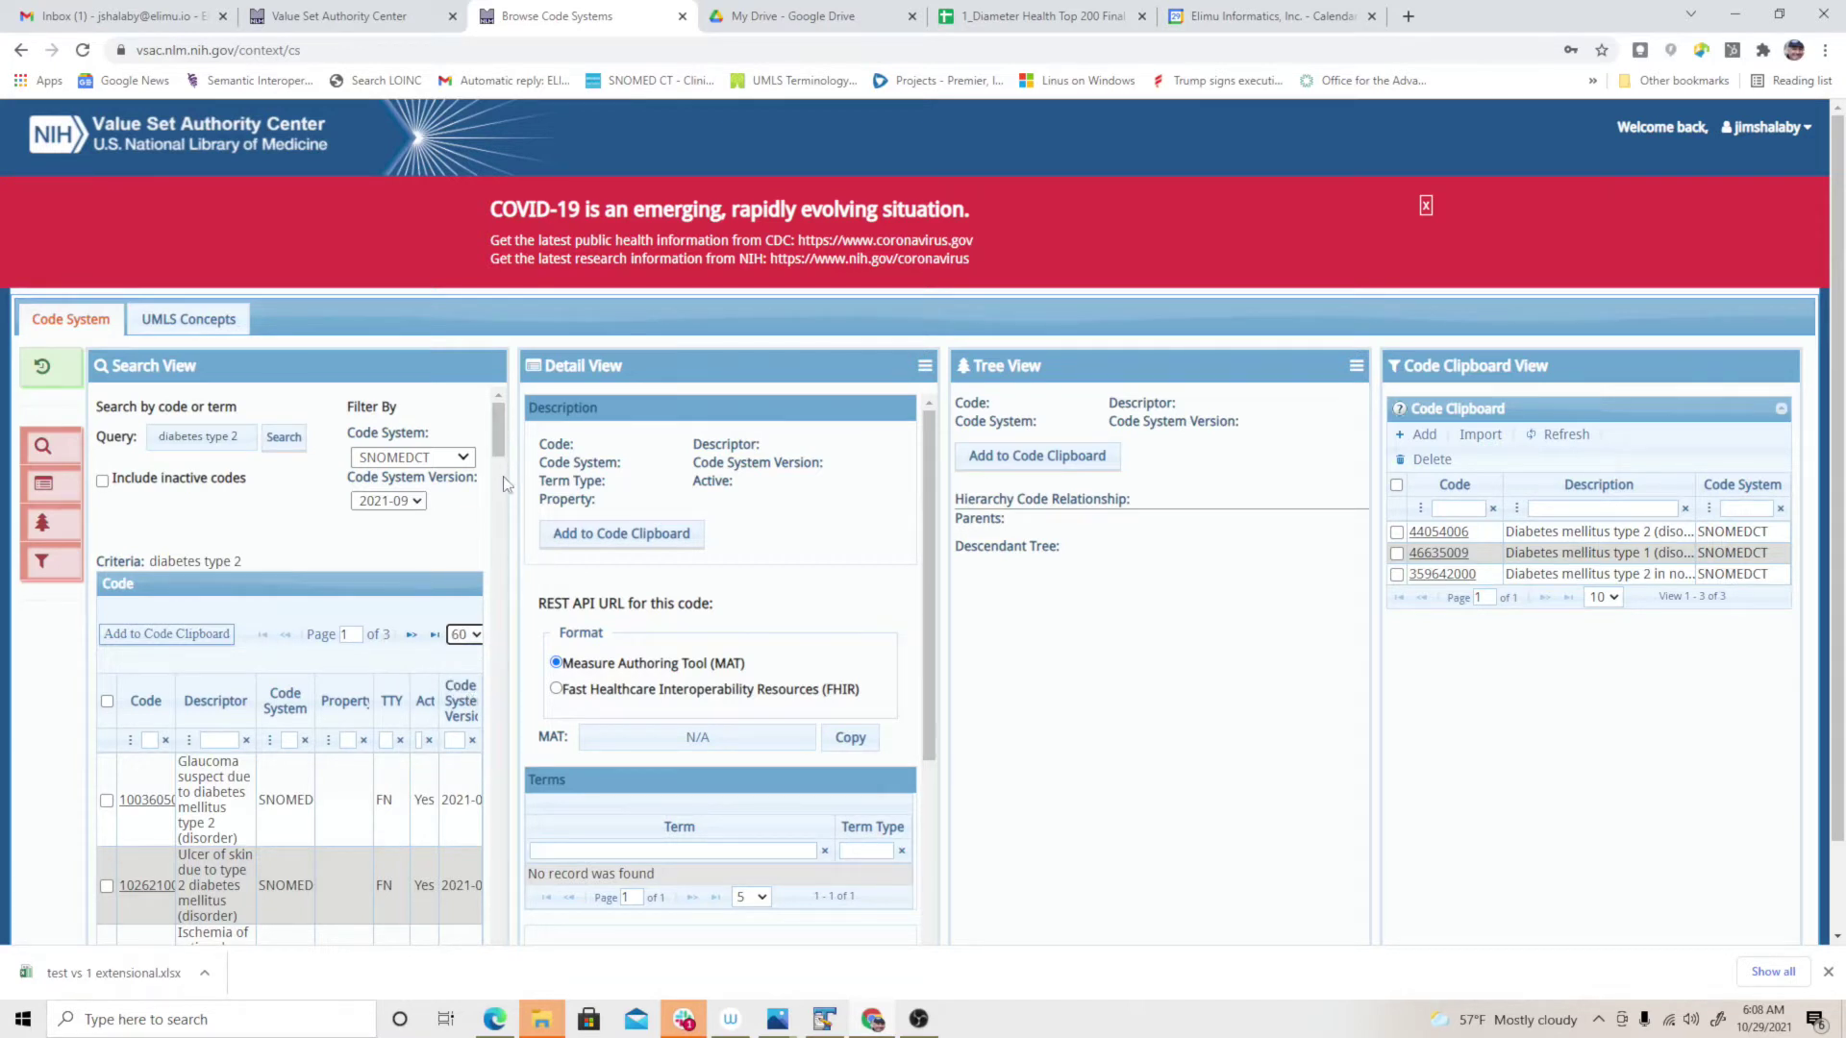
# - Look through the first page of type 2 diabetes results and dismiss the downloads bar
pyautogui.moveTo(497, 426); pyautogui.dragTo(492, 985)
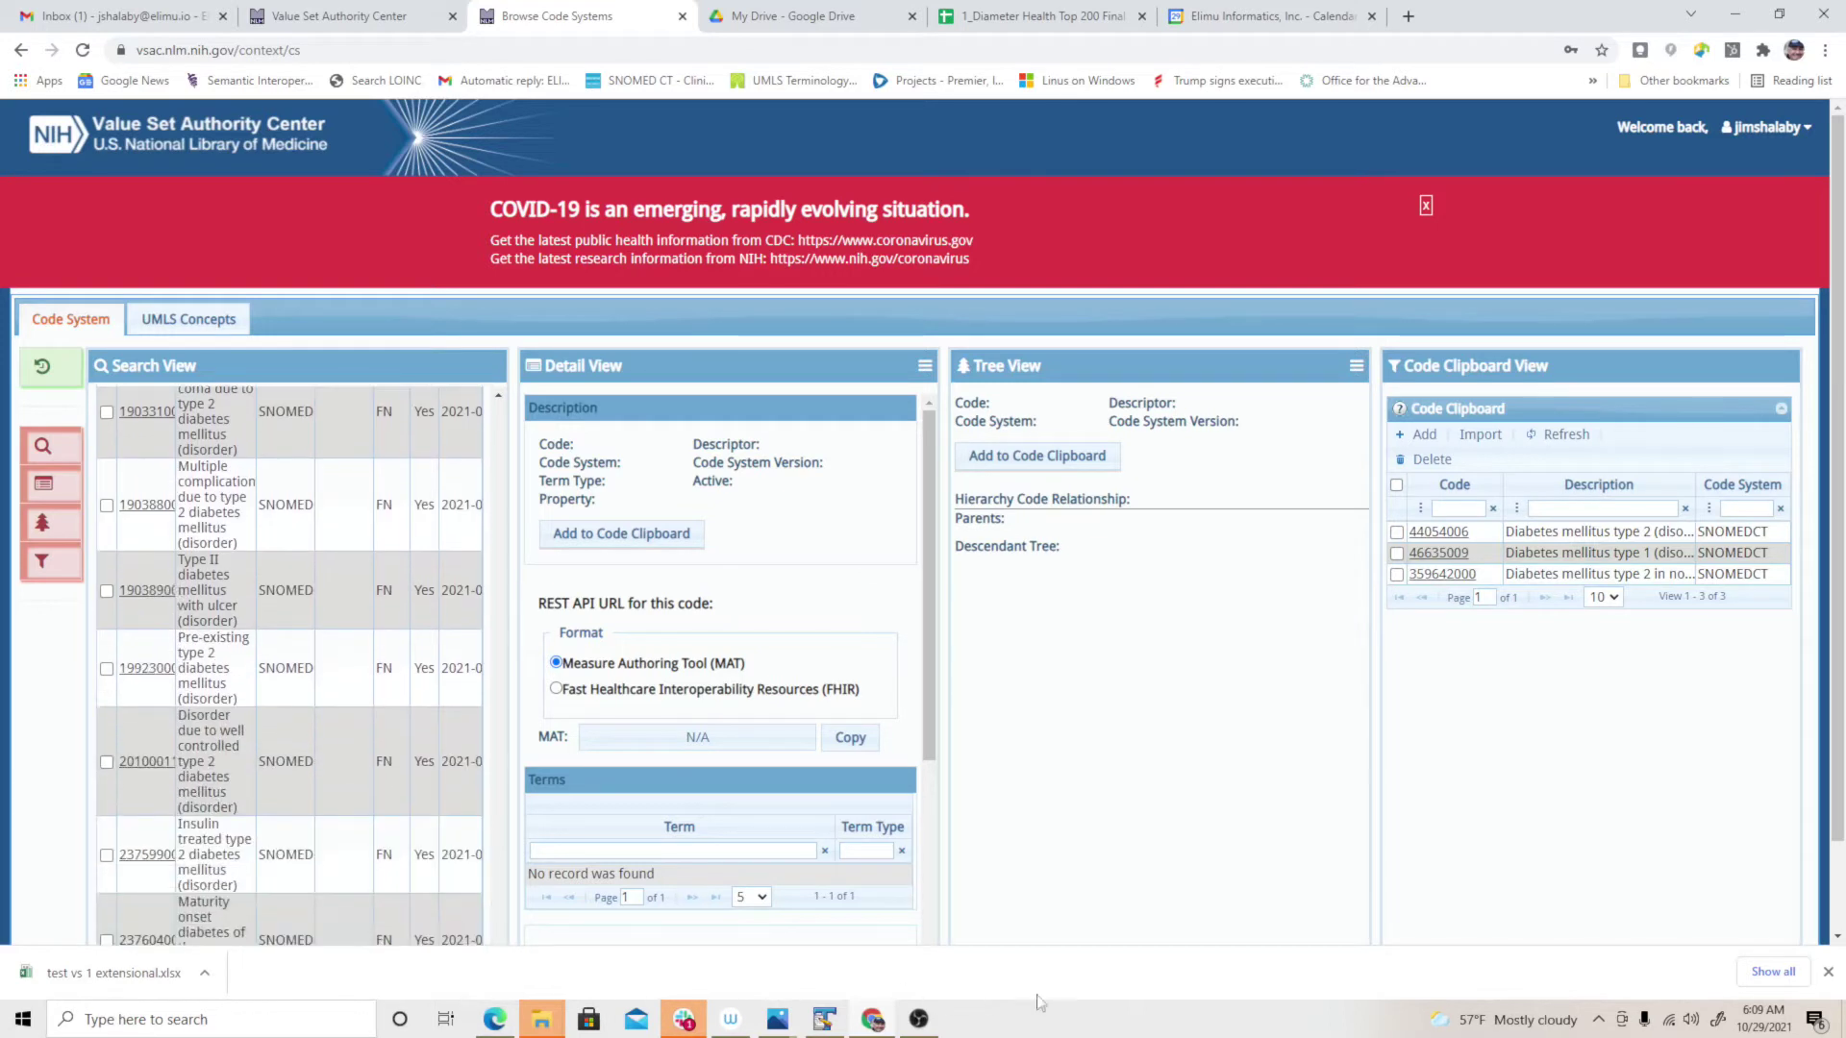
pyautogui.click(1827, 973)
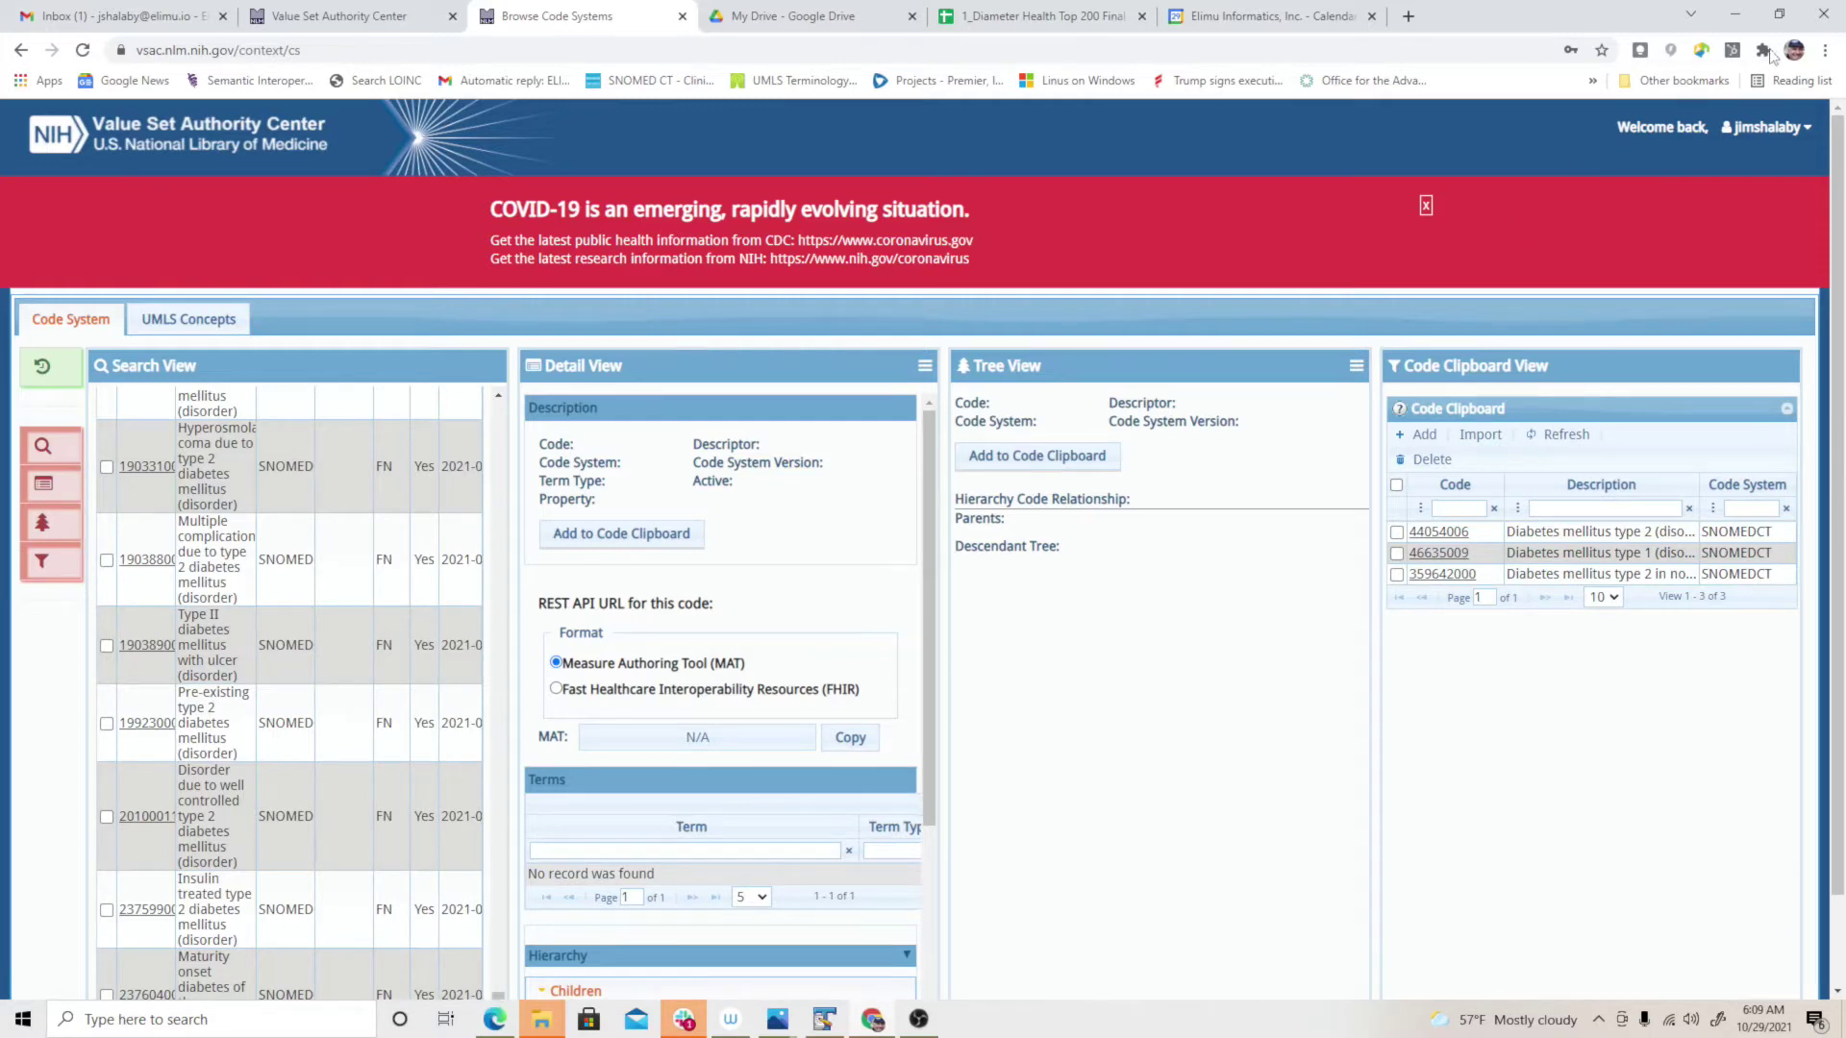
pyautogui.click(1778, 14)
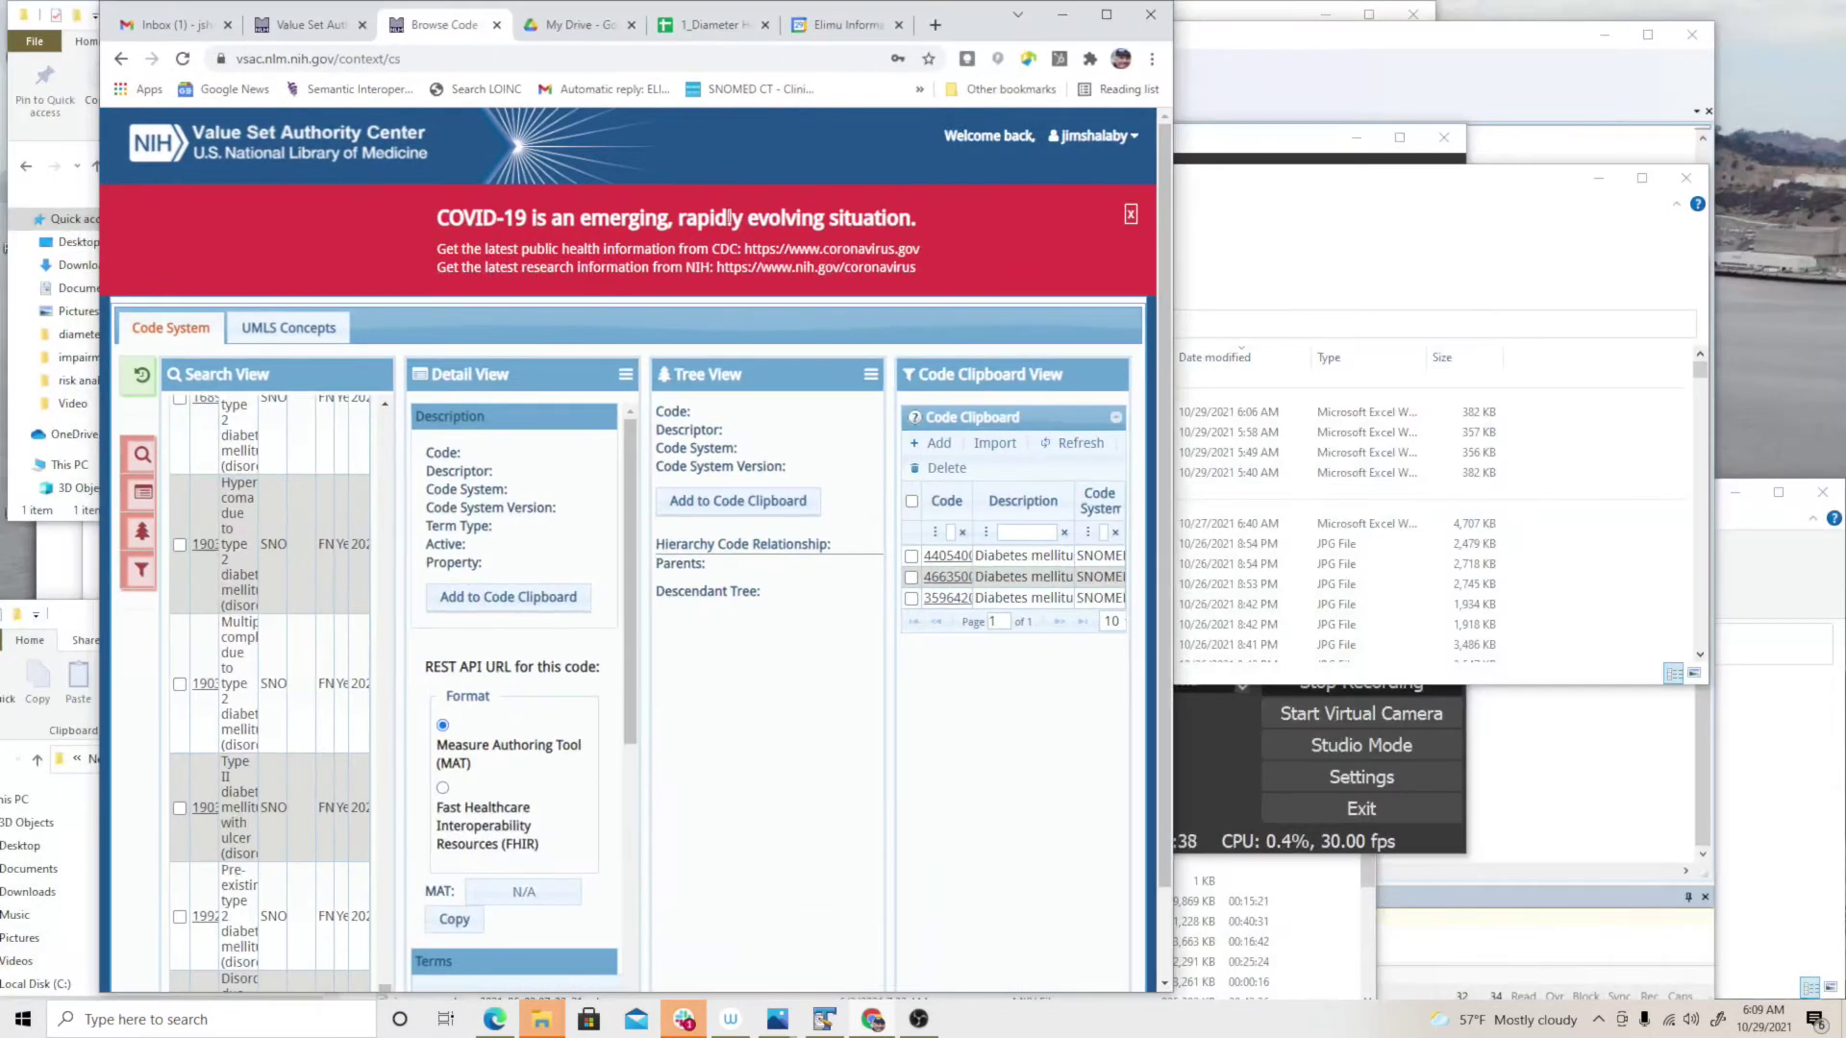
pyautogui.moveTo(980, 29); pyautogui.dragTo(975, 70)
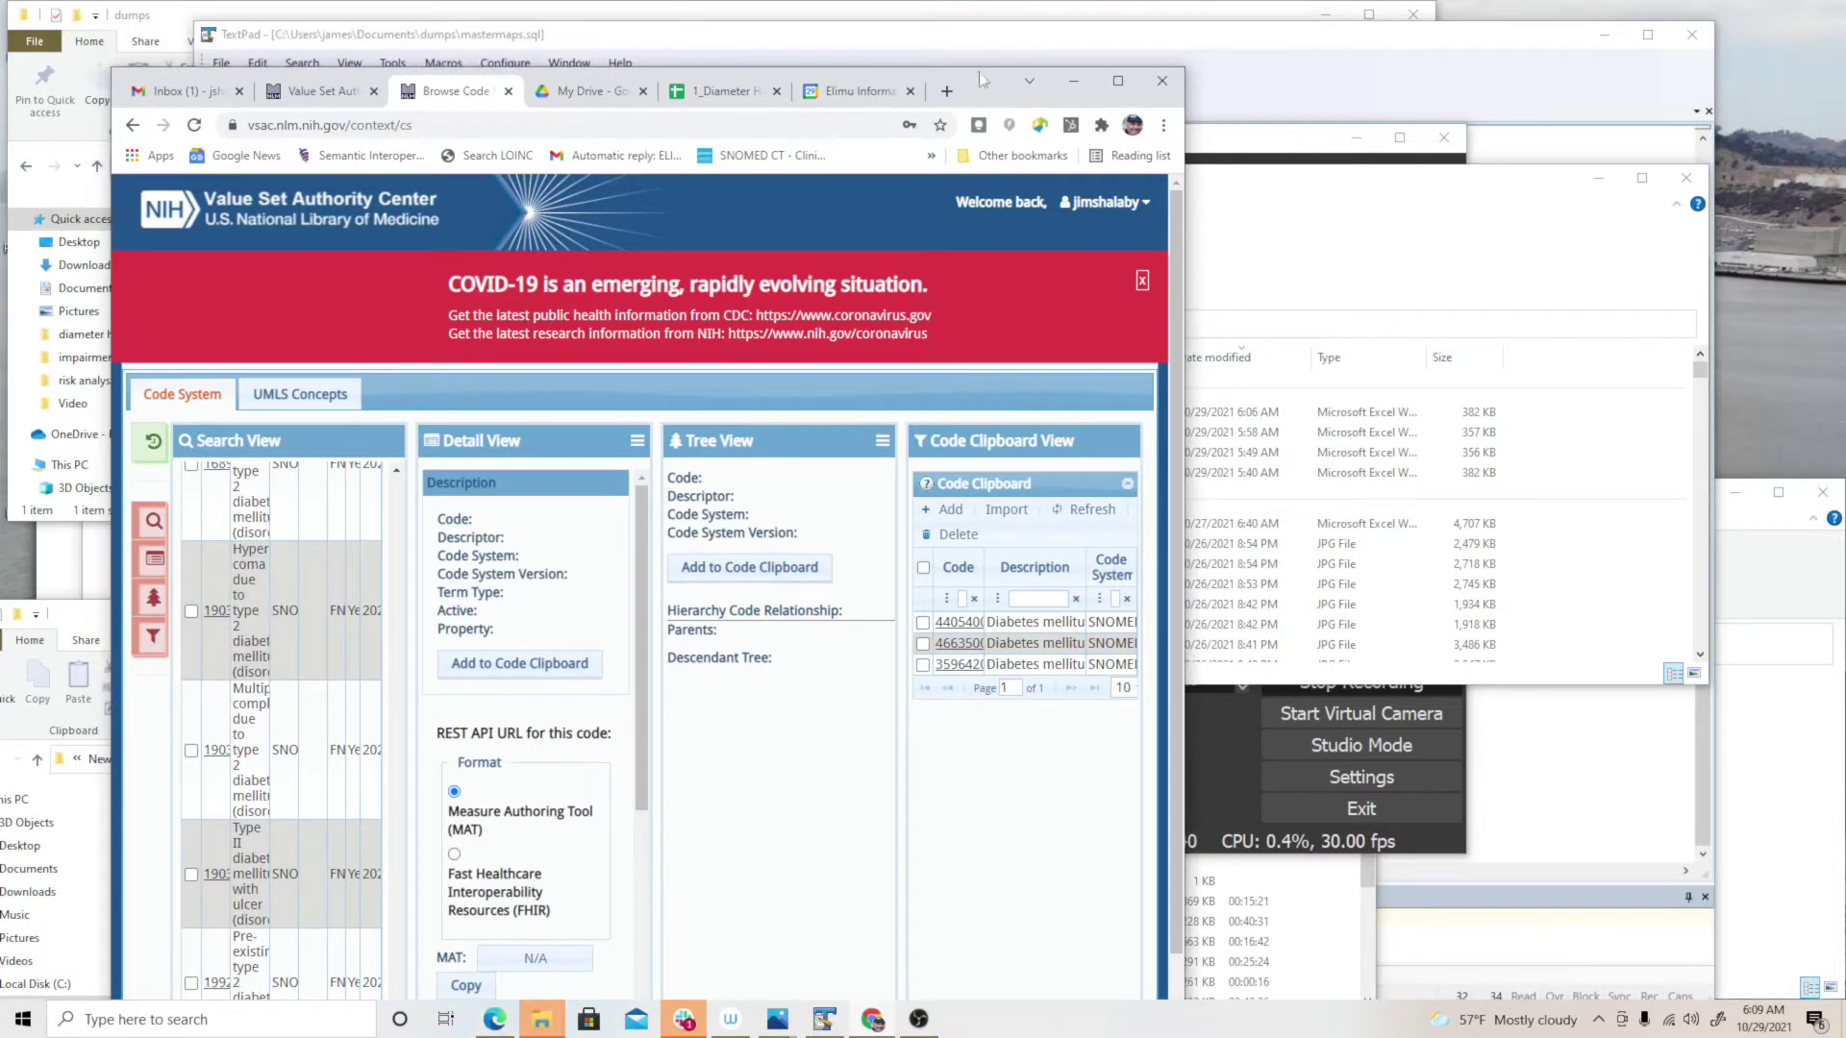
pyautogui.click(1120, 85)
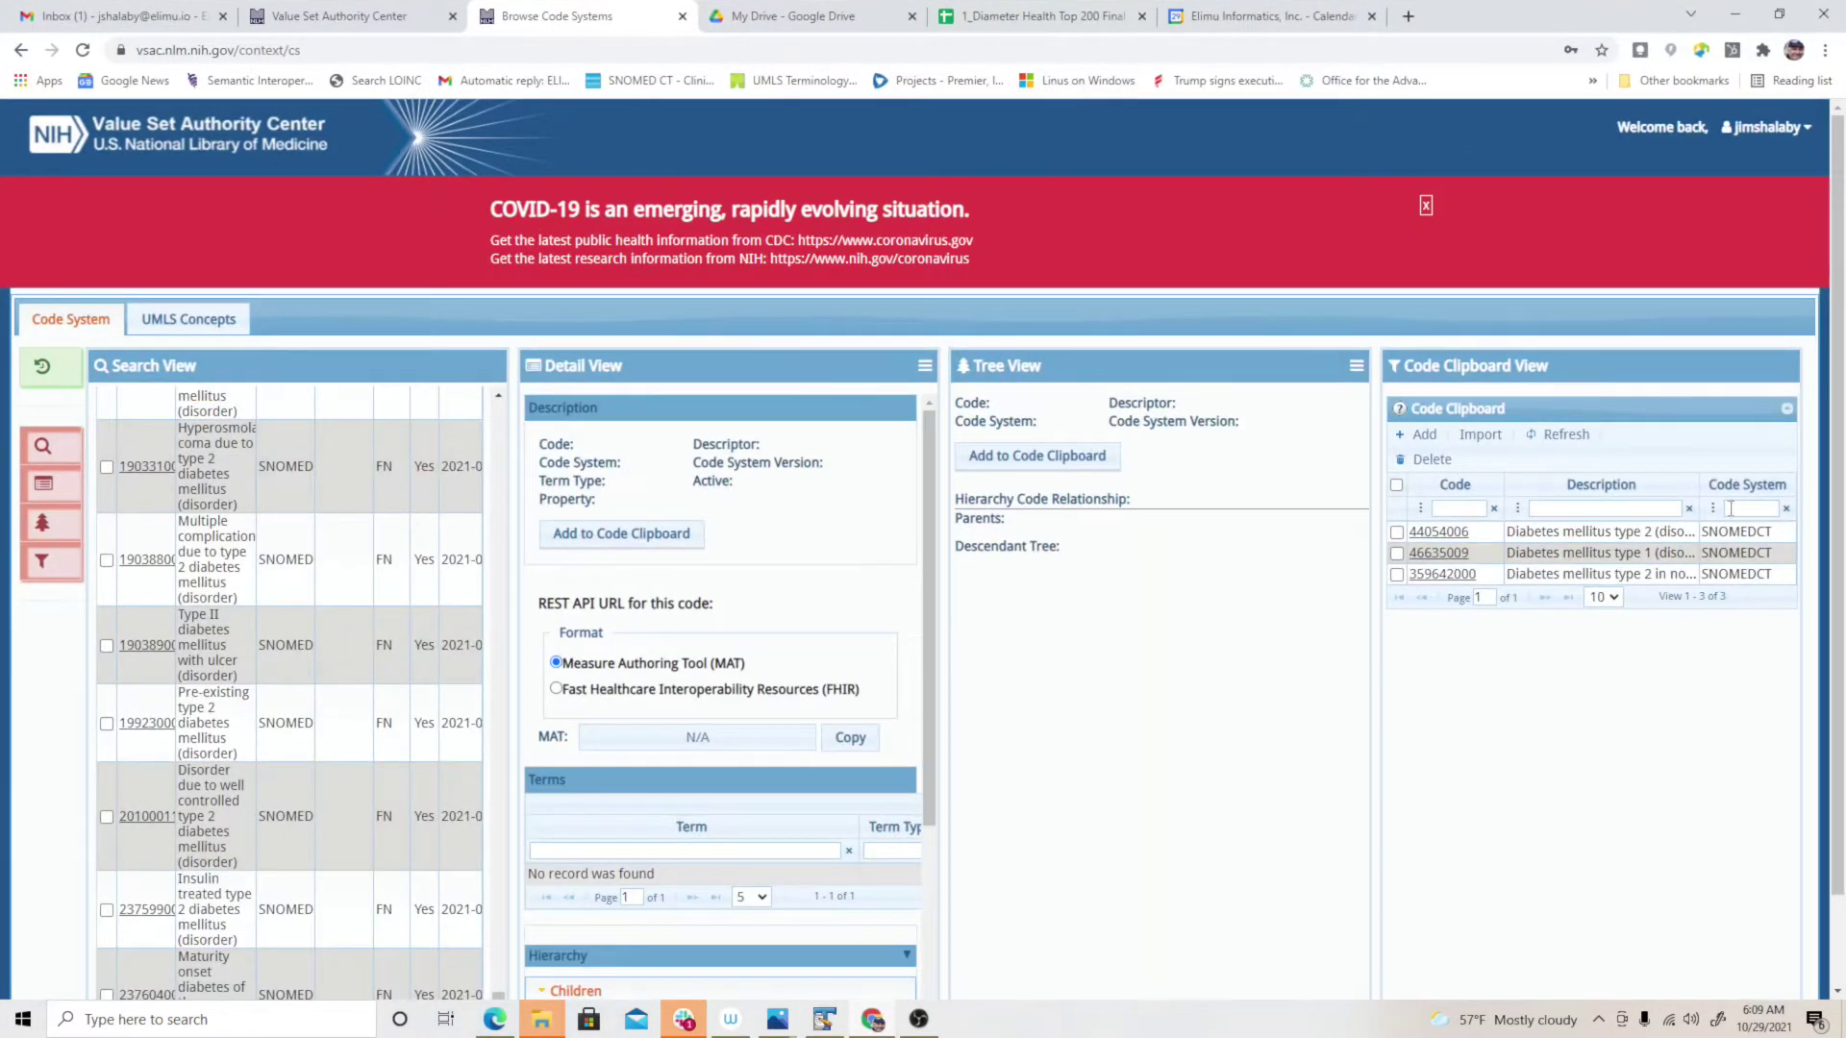
# - Page through the remaining search results to page 3 and return to the start of that page's list
pyautogui.moveTo(1838, 486); pyautogui.dragTo(1820, 615)
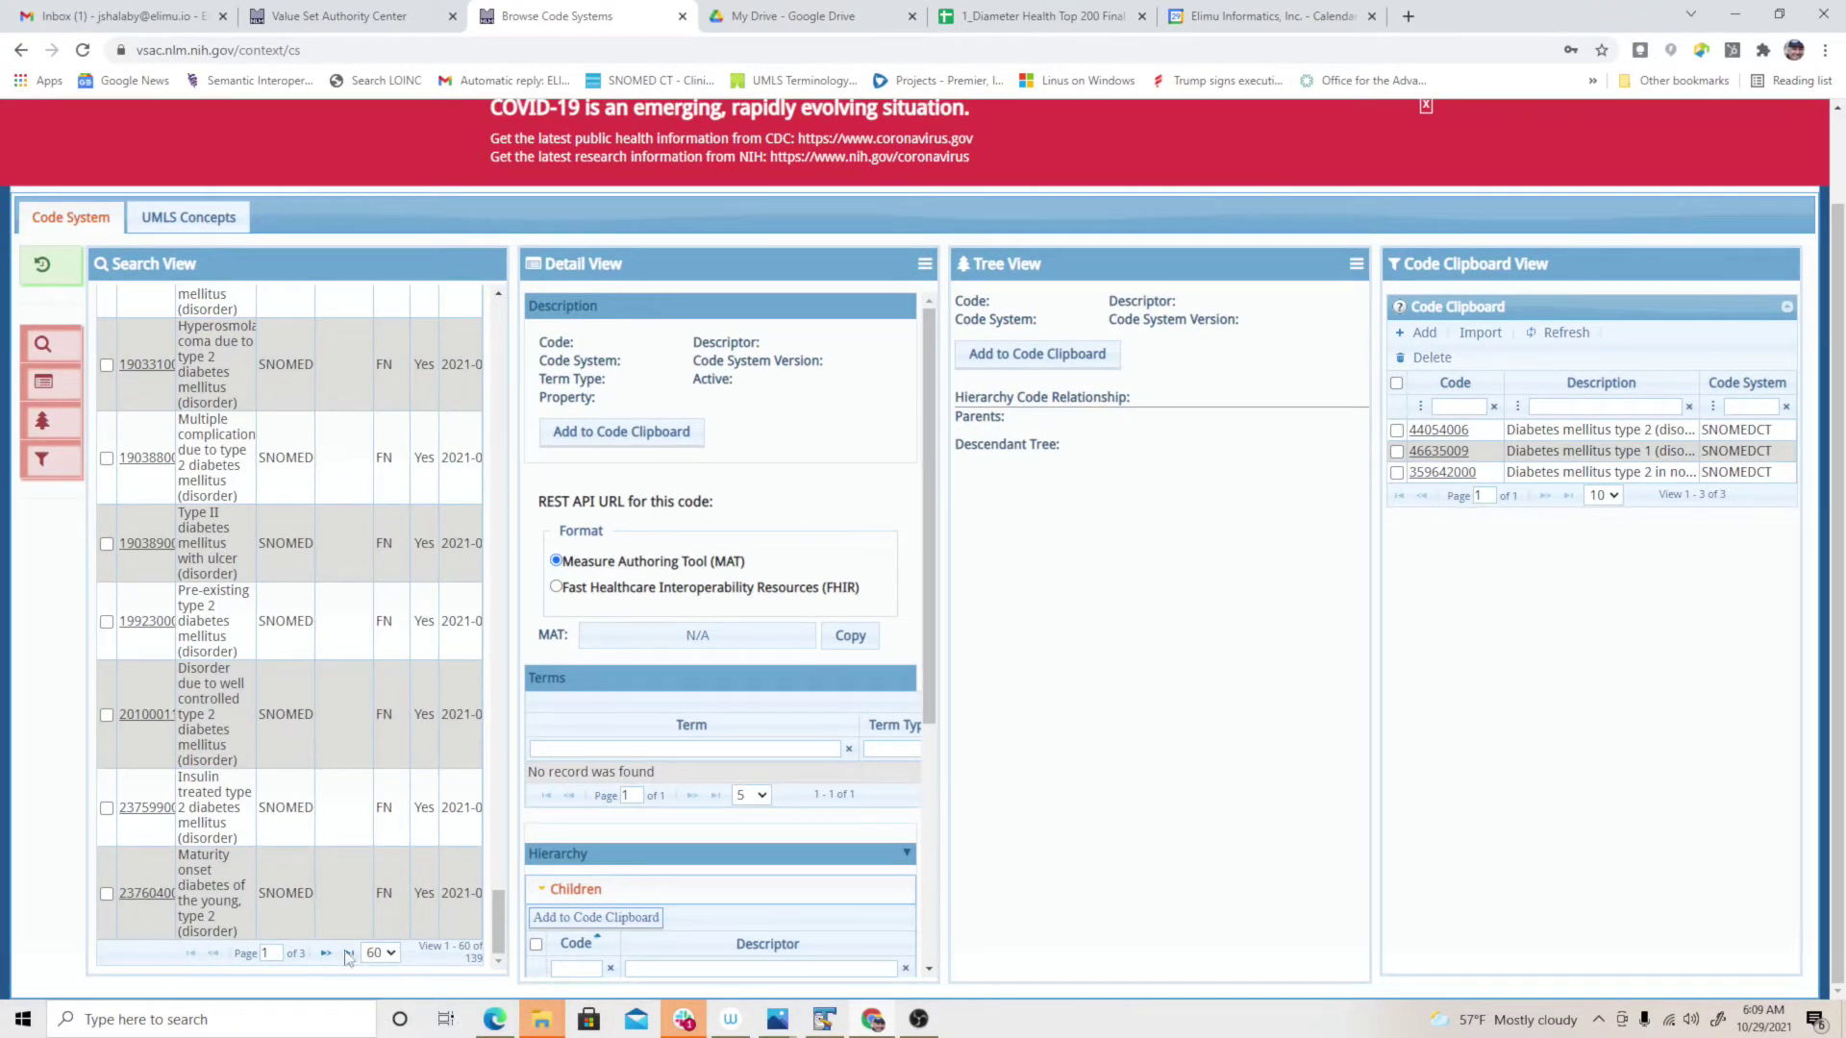
pyautogui.click(391, 955)
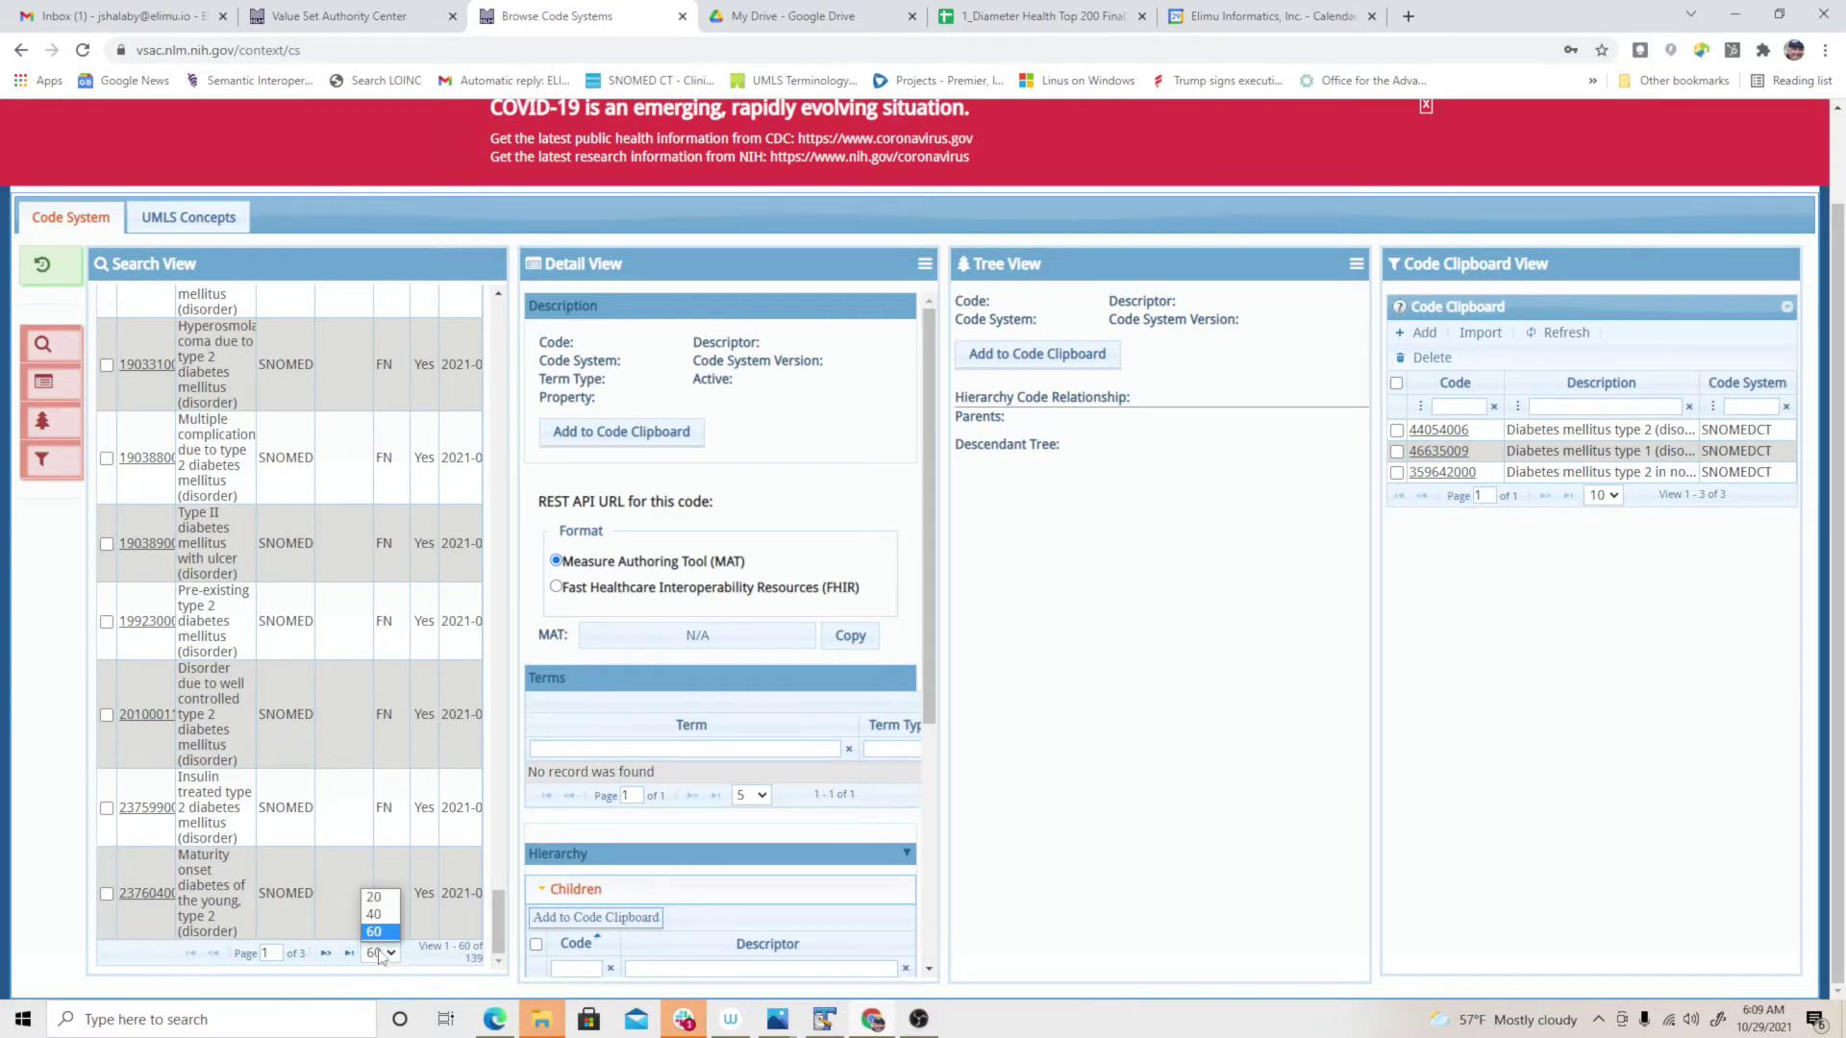
pyautogui.click(327, 956)
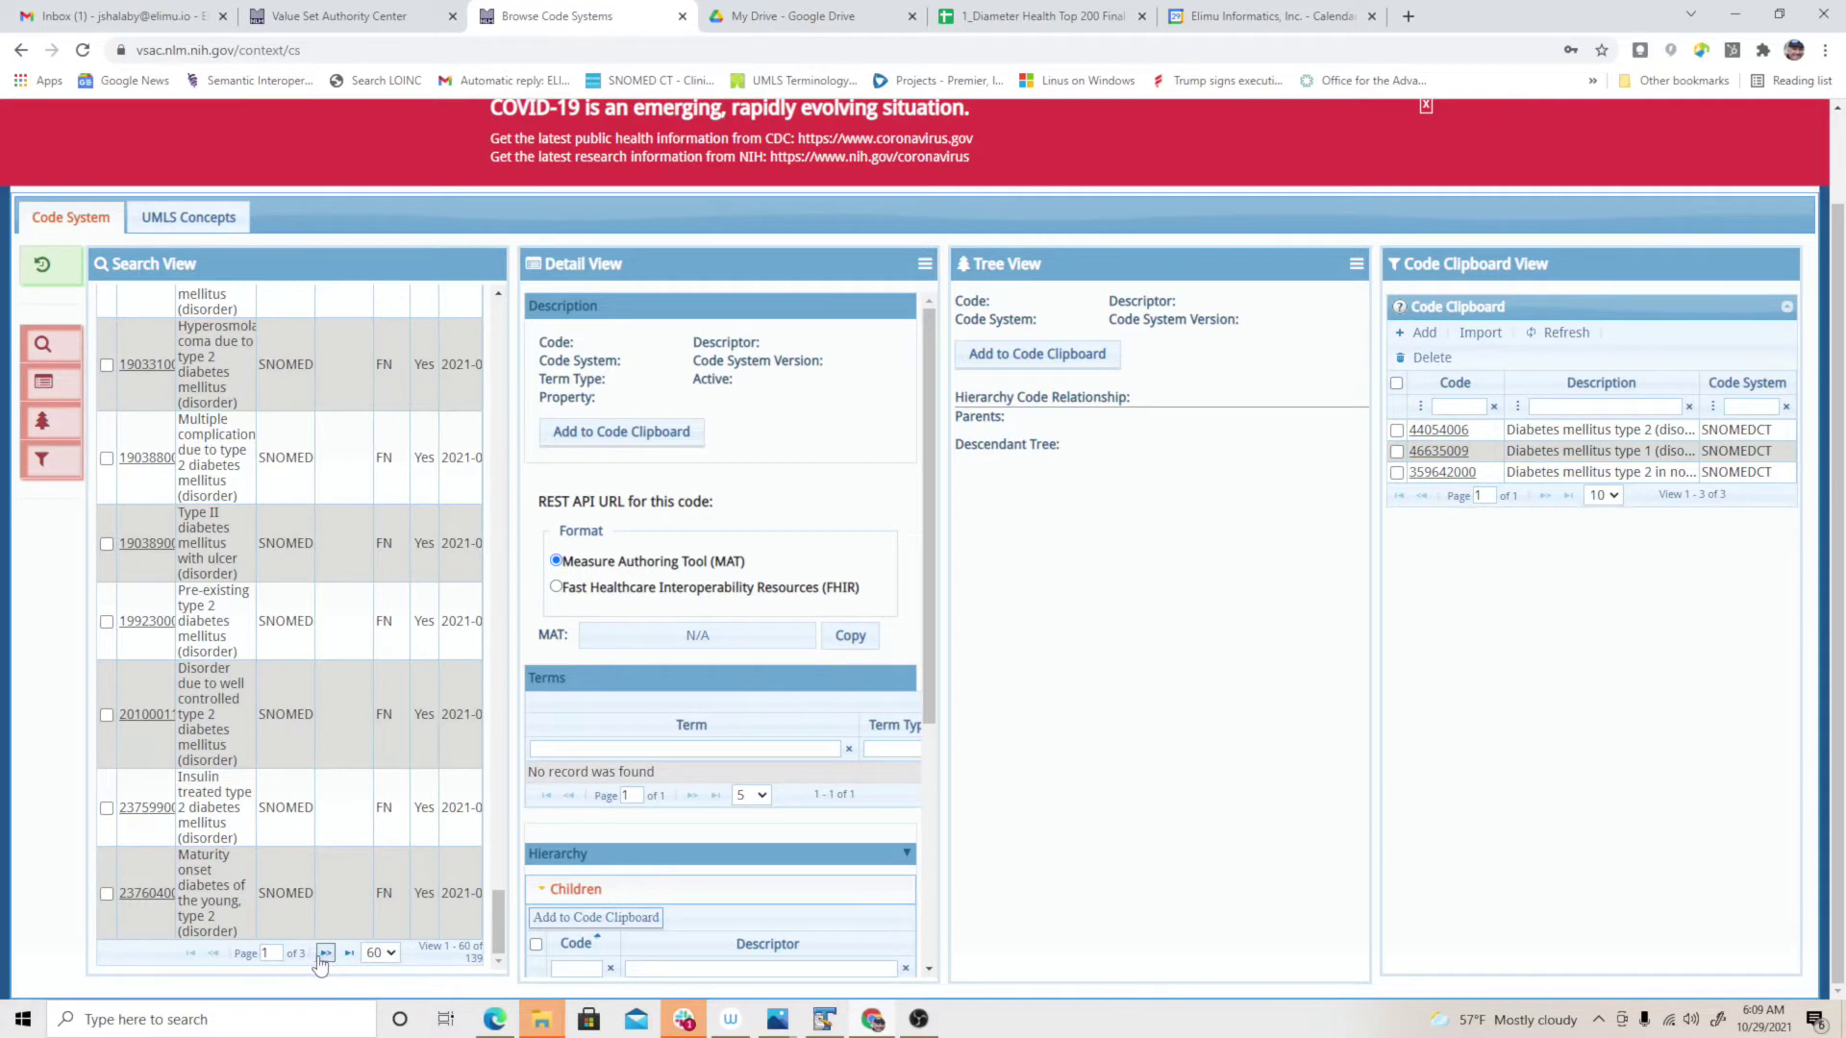
pyautogui.click(326, 954)
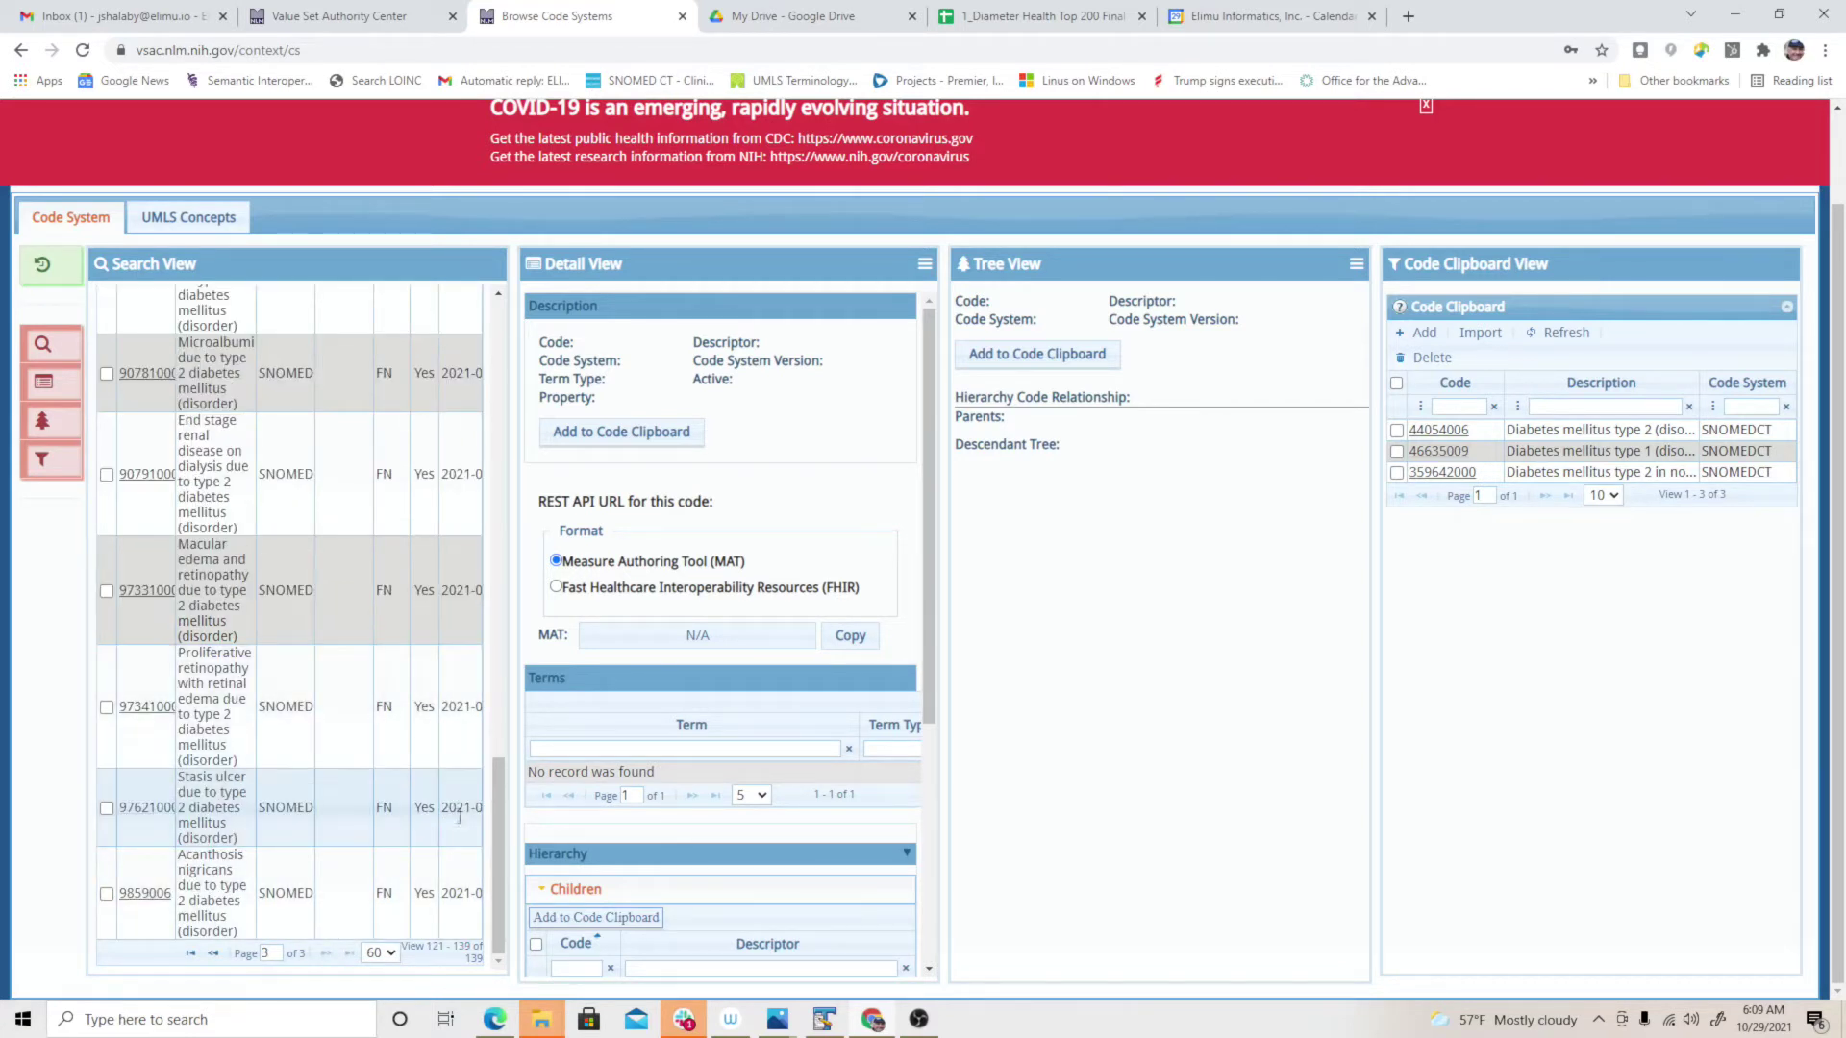
pyautogui.moveTo(491, 875); pyautogui.dragTo(524, 410)
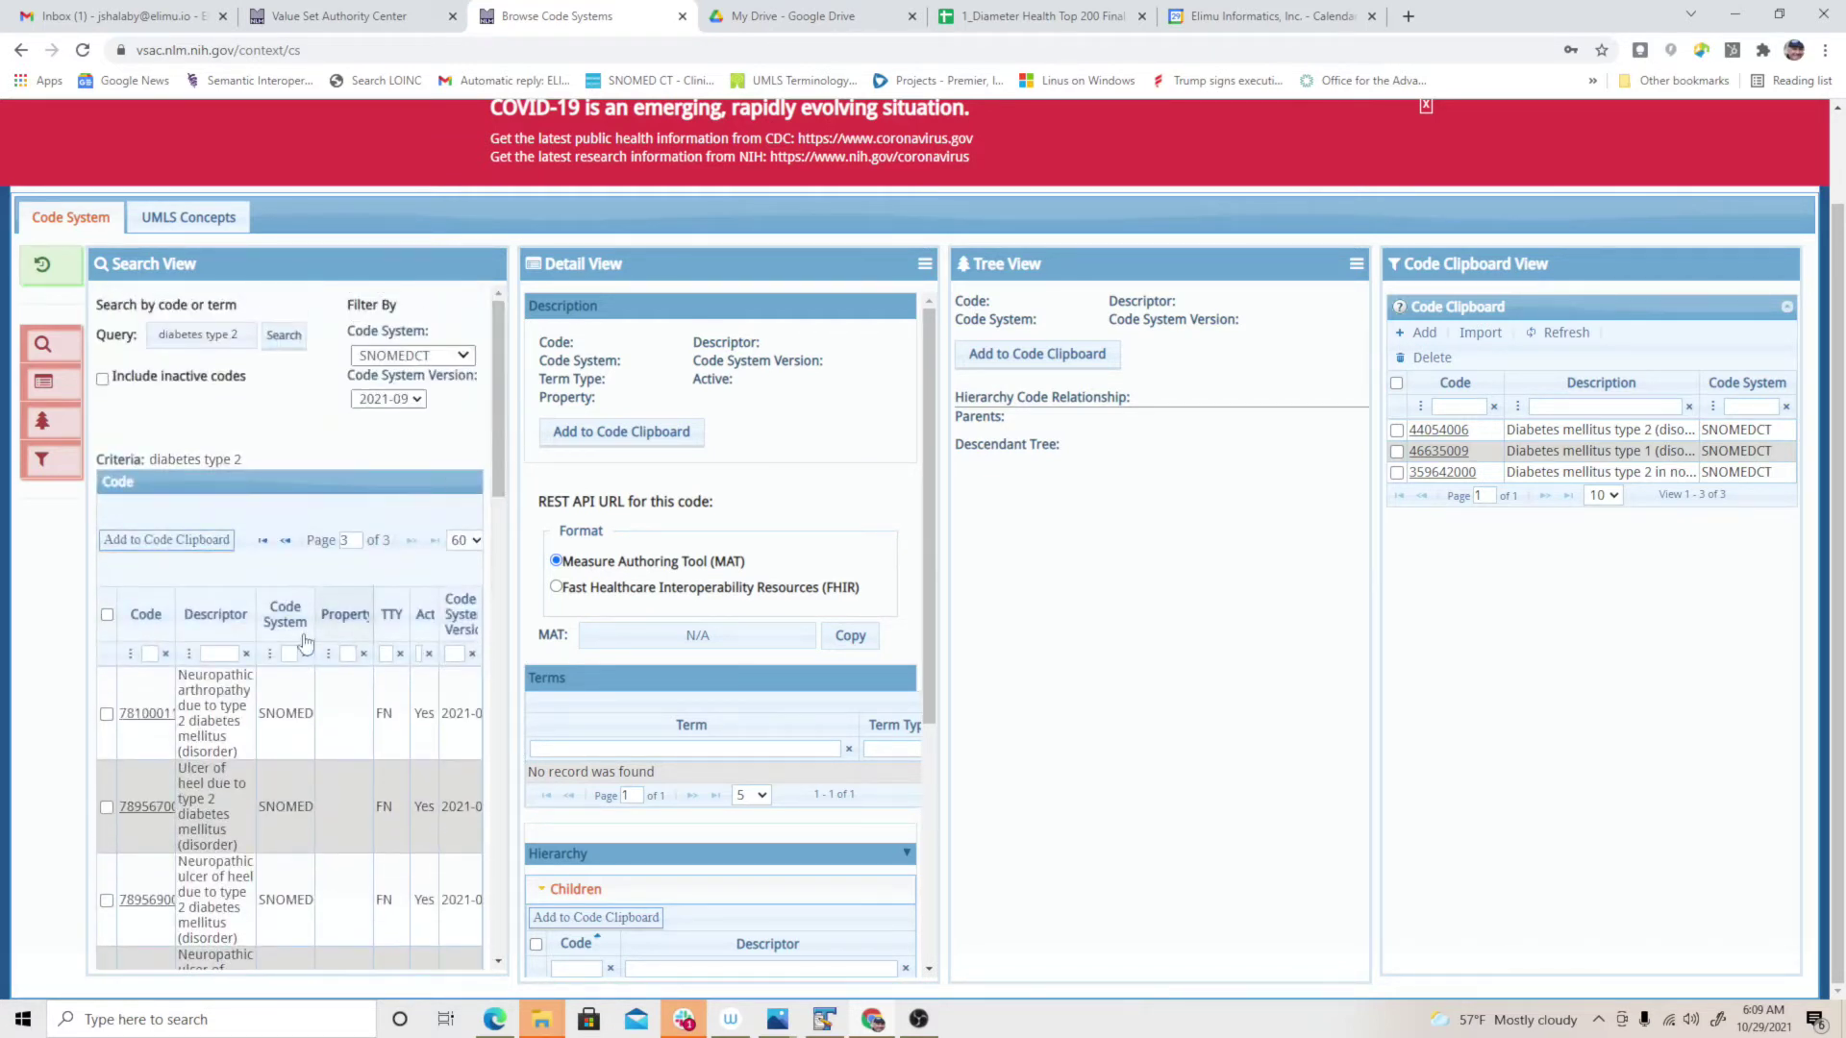
# - Sort the search results by descriptor and open the details of code 359642000, Diabetes mellitus type 2 in nonobese
pyautogui.click(216, 615)
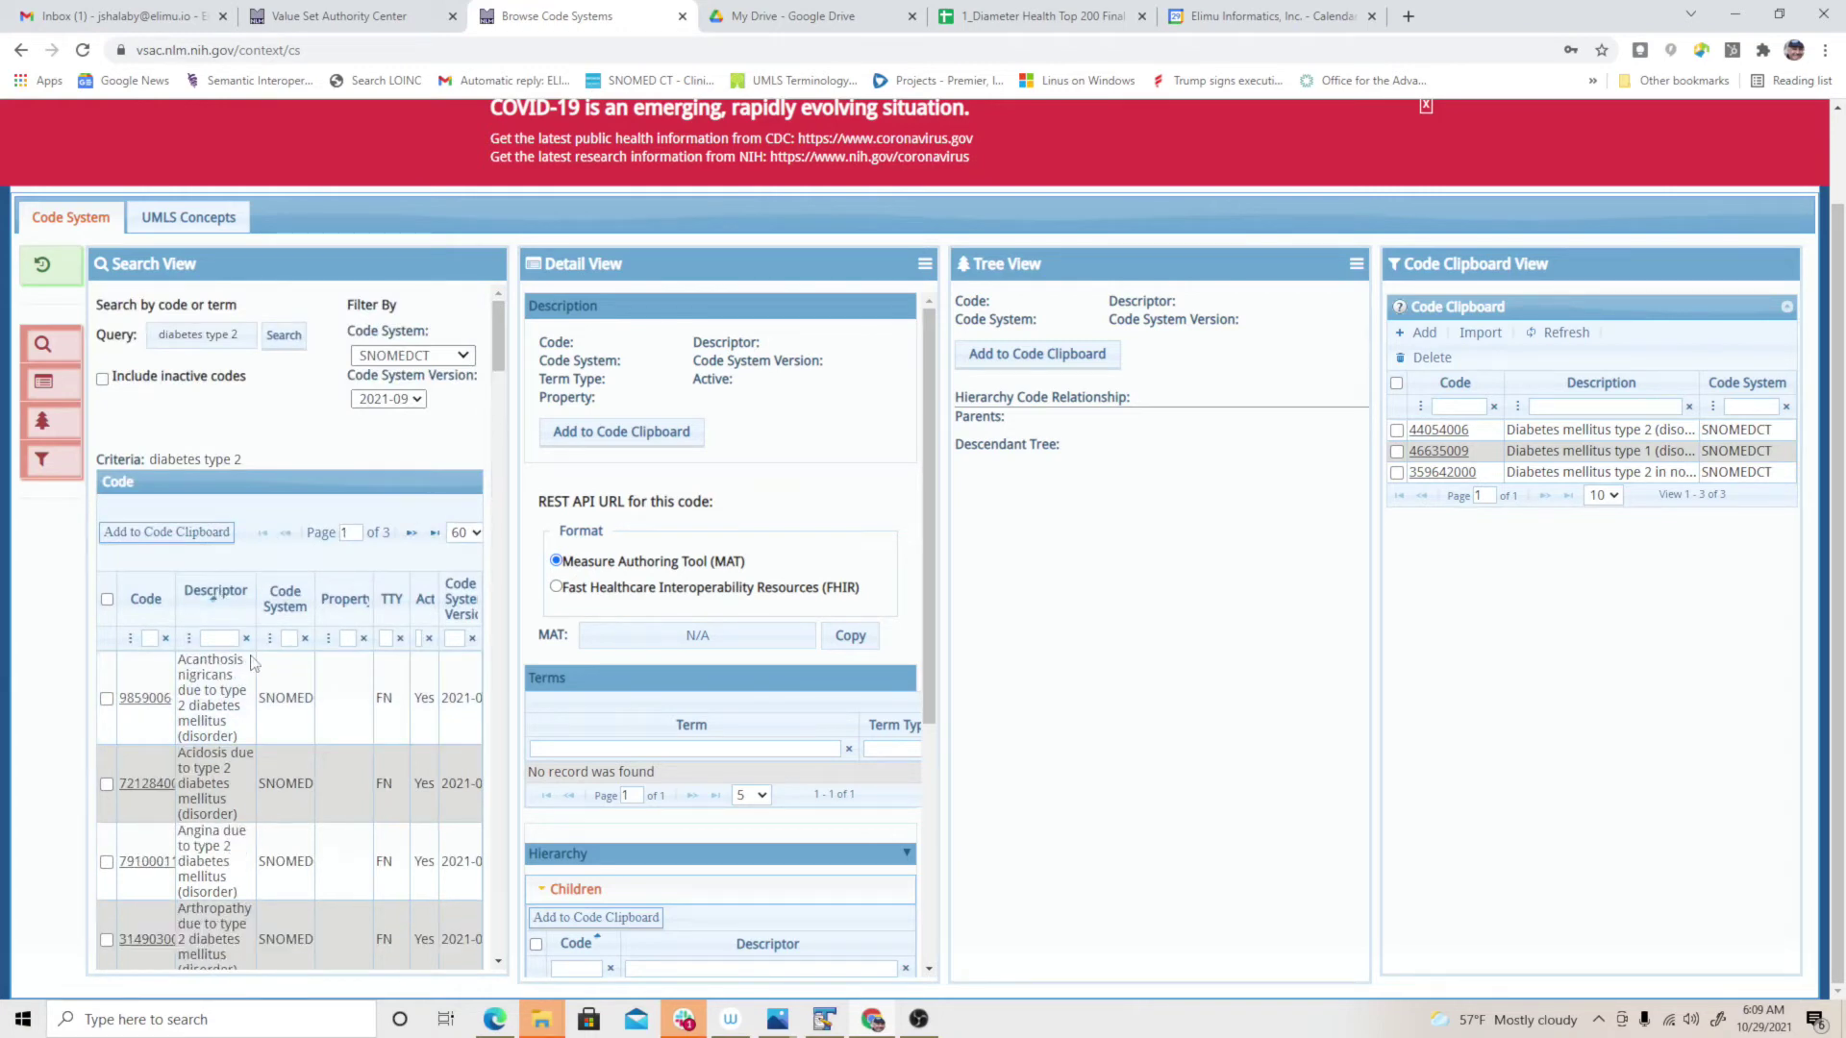
pyautogui.moveTo(499, 332); pyautogui.dragTo(490, 558)
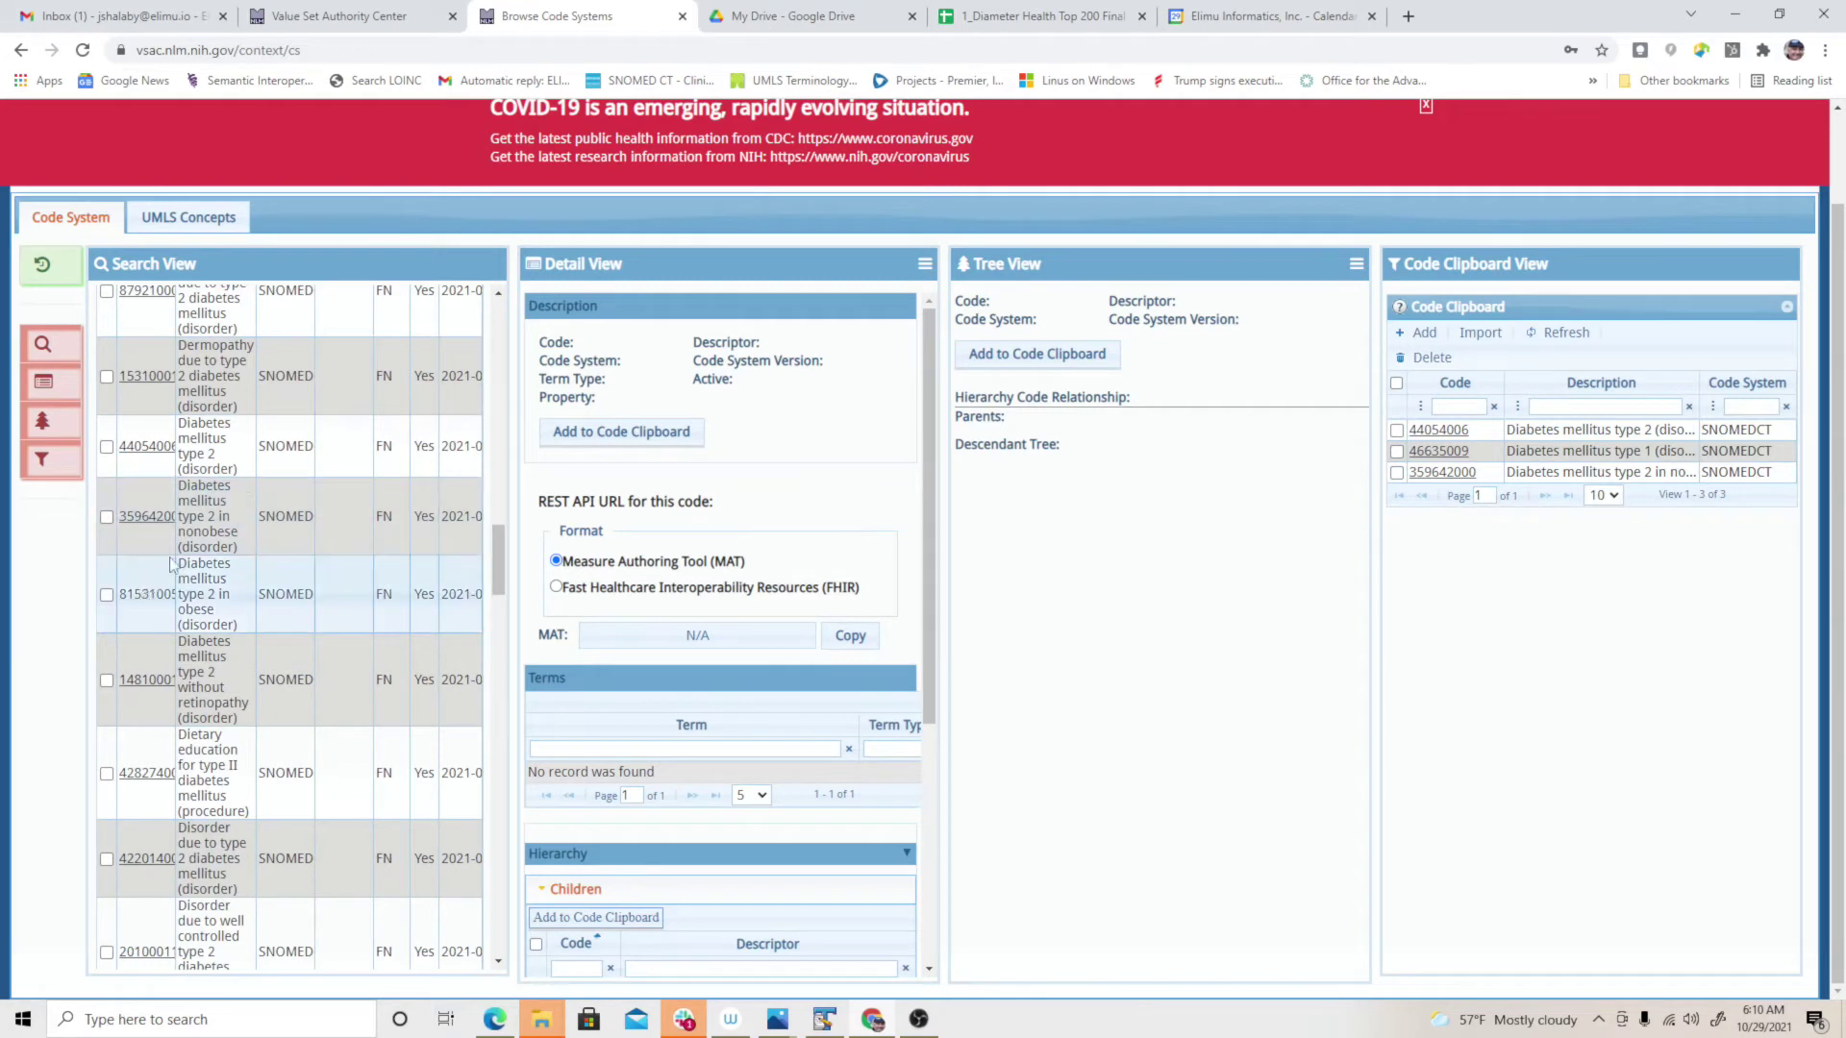
pyautogui.click(144, 519)
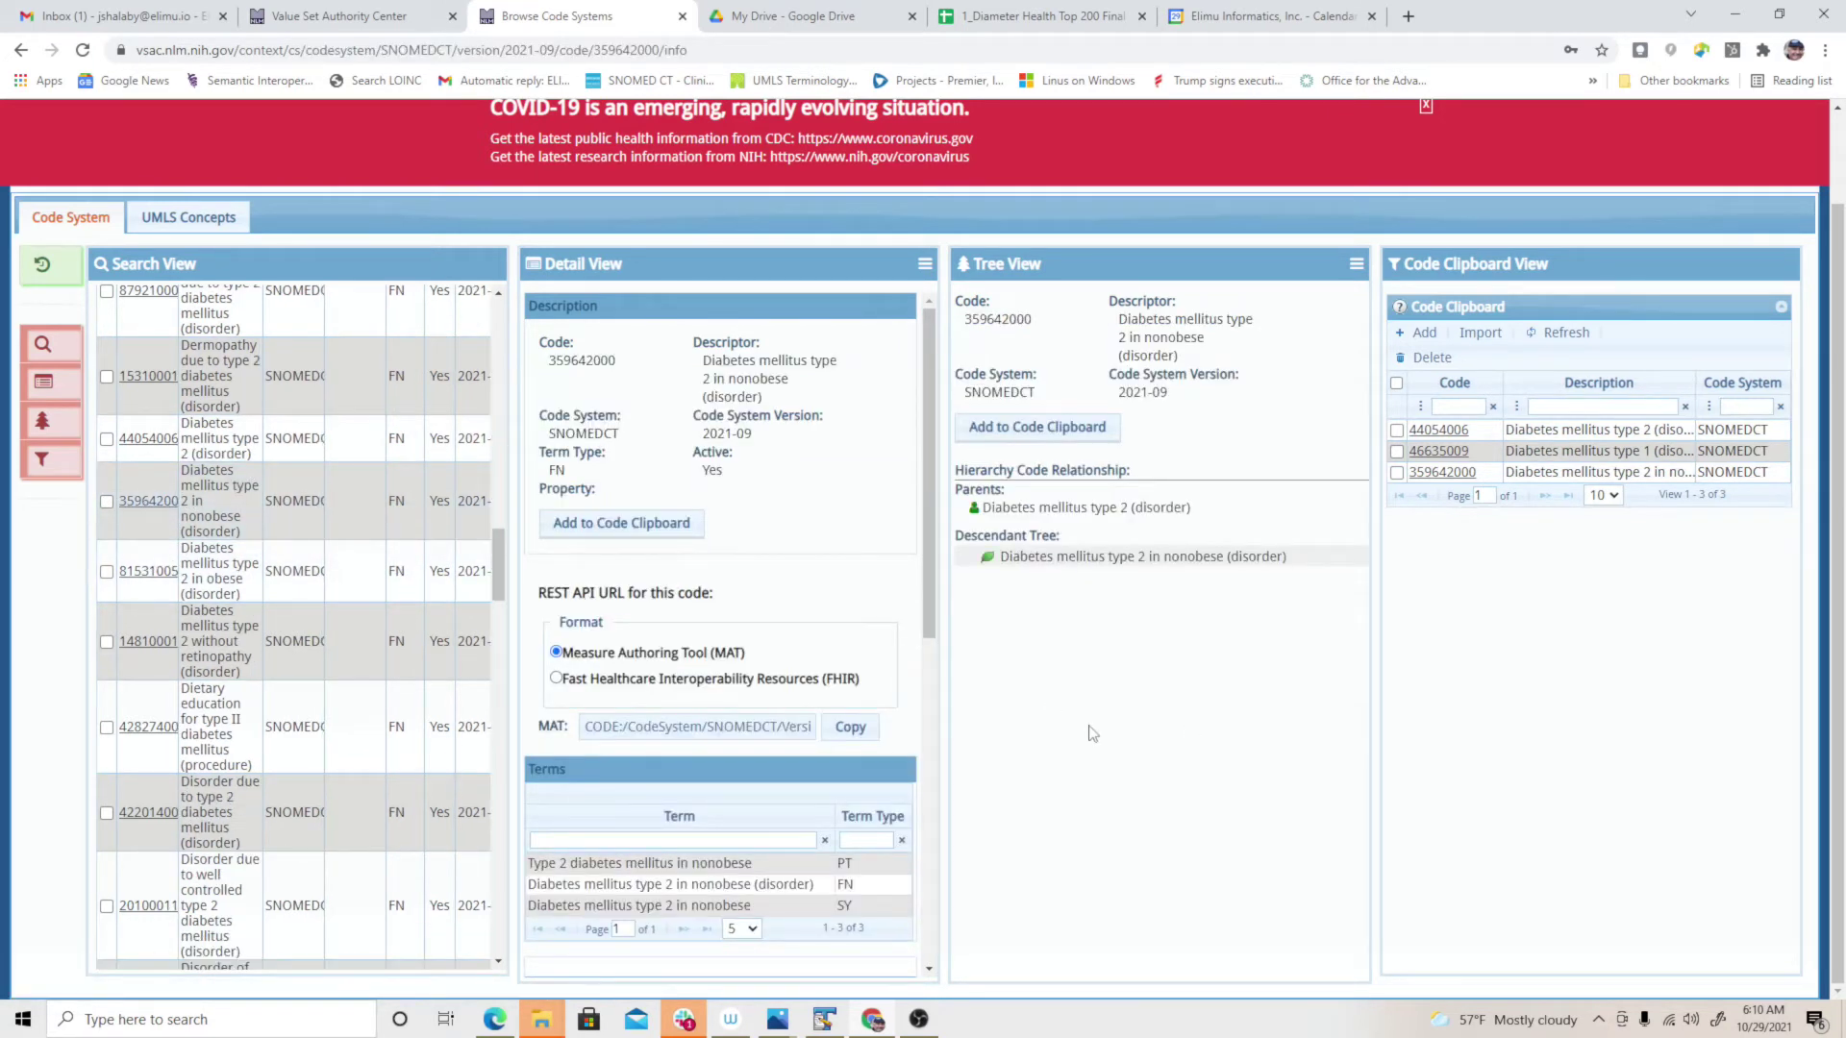
# - Follow the hierarchy up through Diabetes mellitus type 2 to Diabetes mellitus, and open its descendant Diabetes mellitus type 1
pyautogui.click(1102, 567)
pyautogui.click(1112, 510)
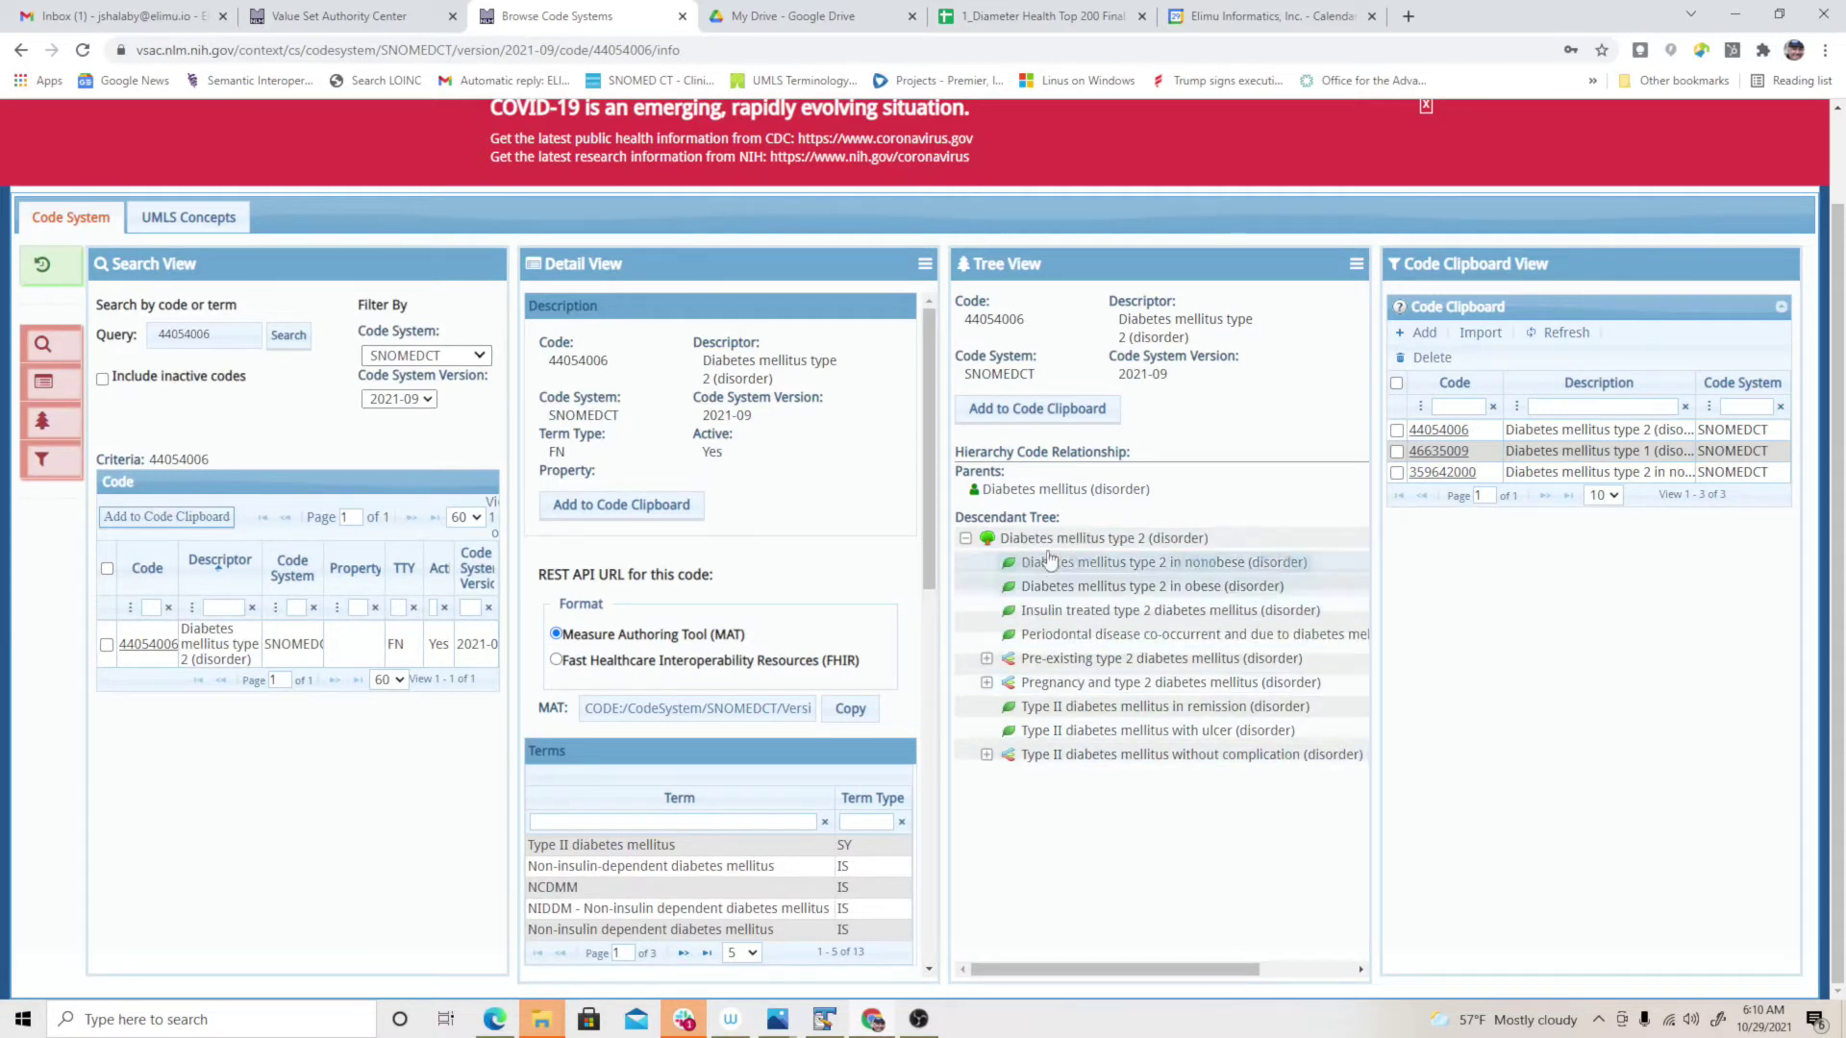
pyautogui.click(1051, 490)
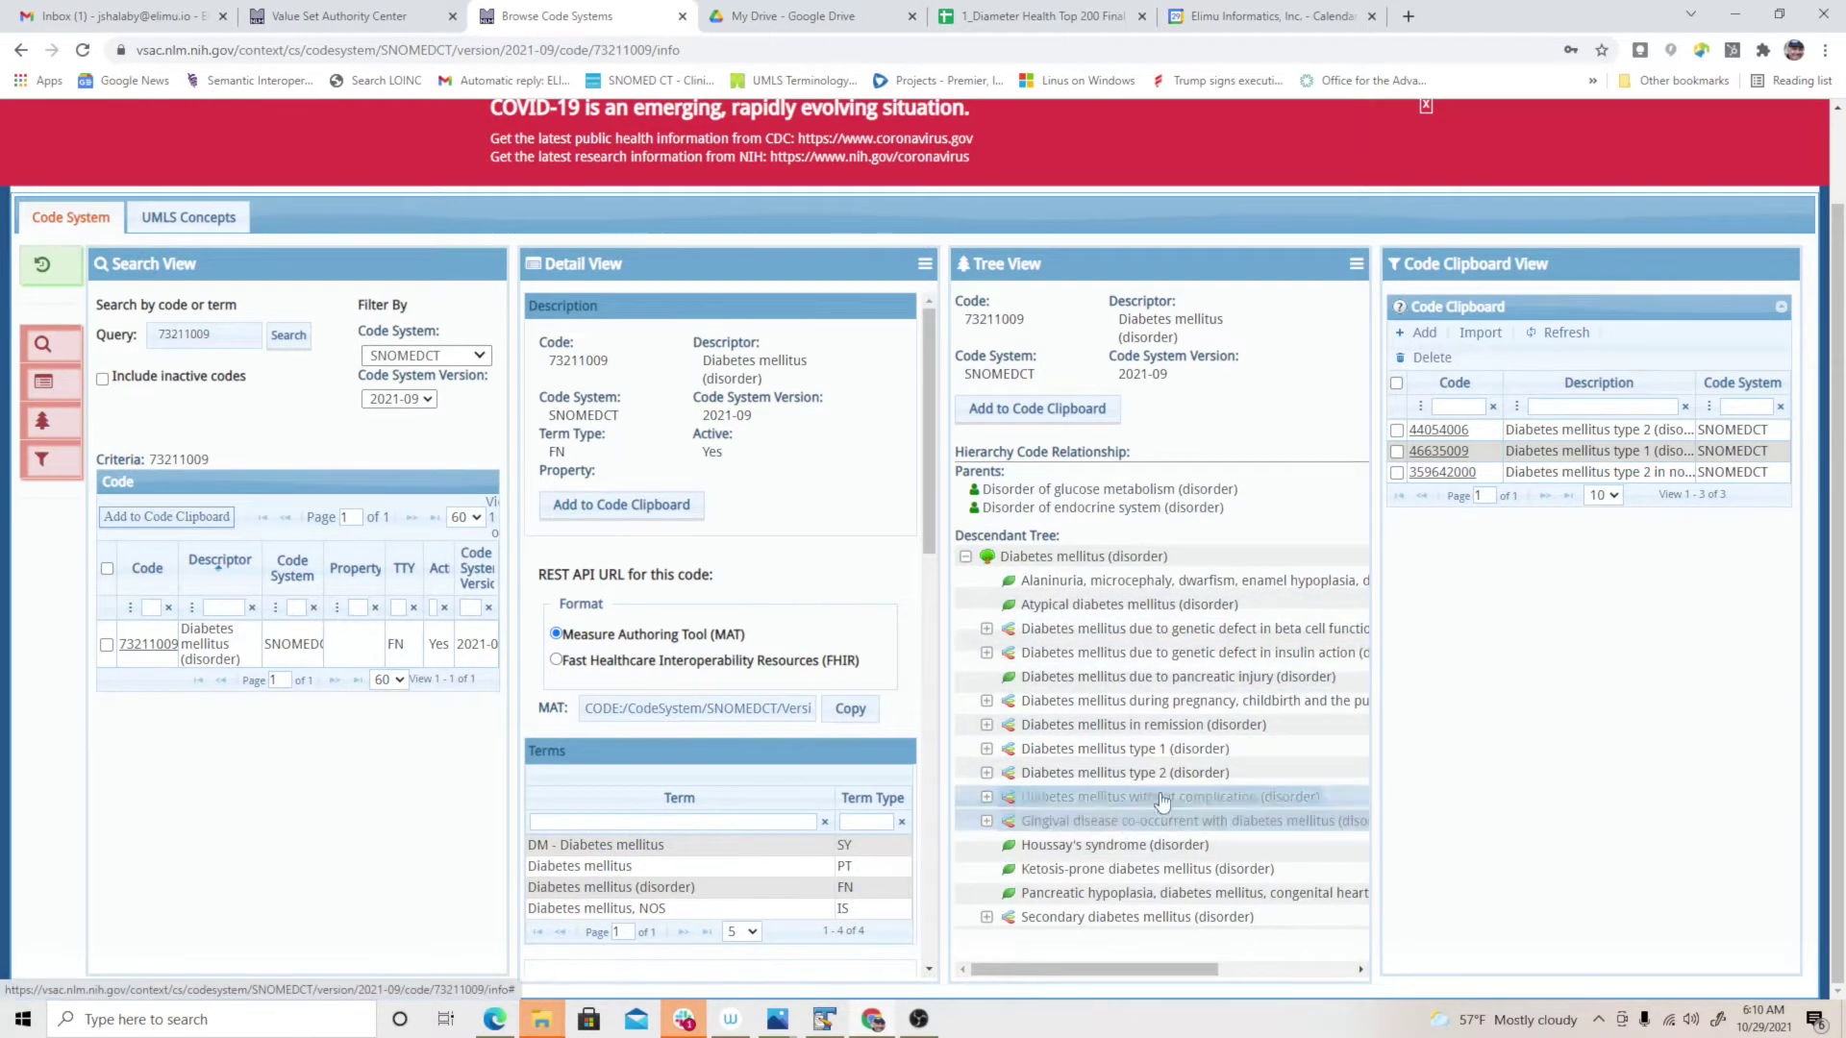
pyautogui.click(1112, 759)
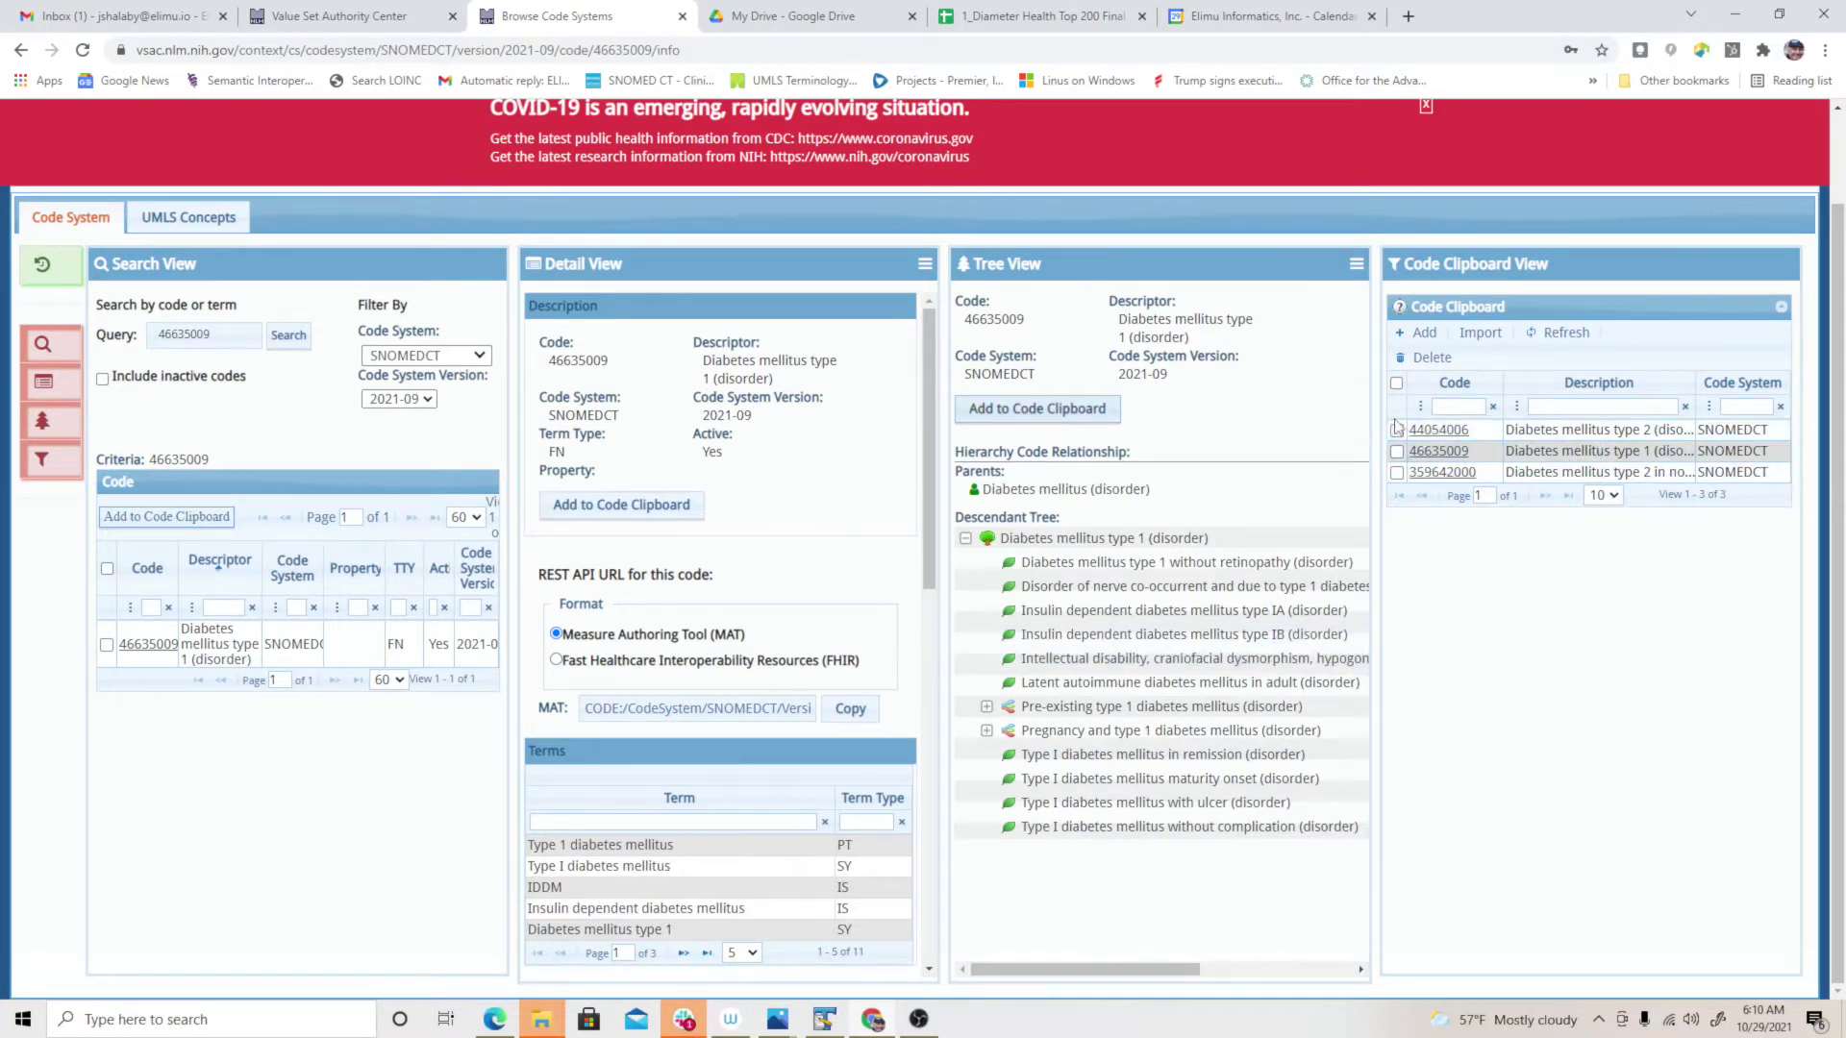
# - Delete the type 2 diabetes codes 44054006 and 359642000 from the Code Clipboard
pyautogui.click(1397, 431)
pyautogui.click(1397, 472)
pyautogui.click(1430, 358)
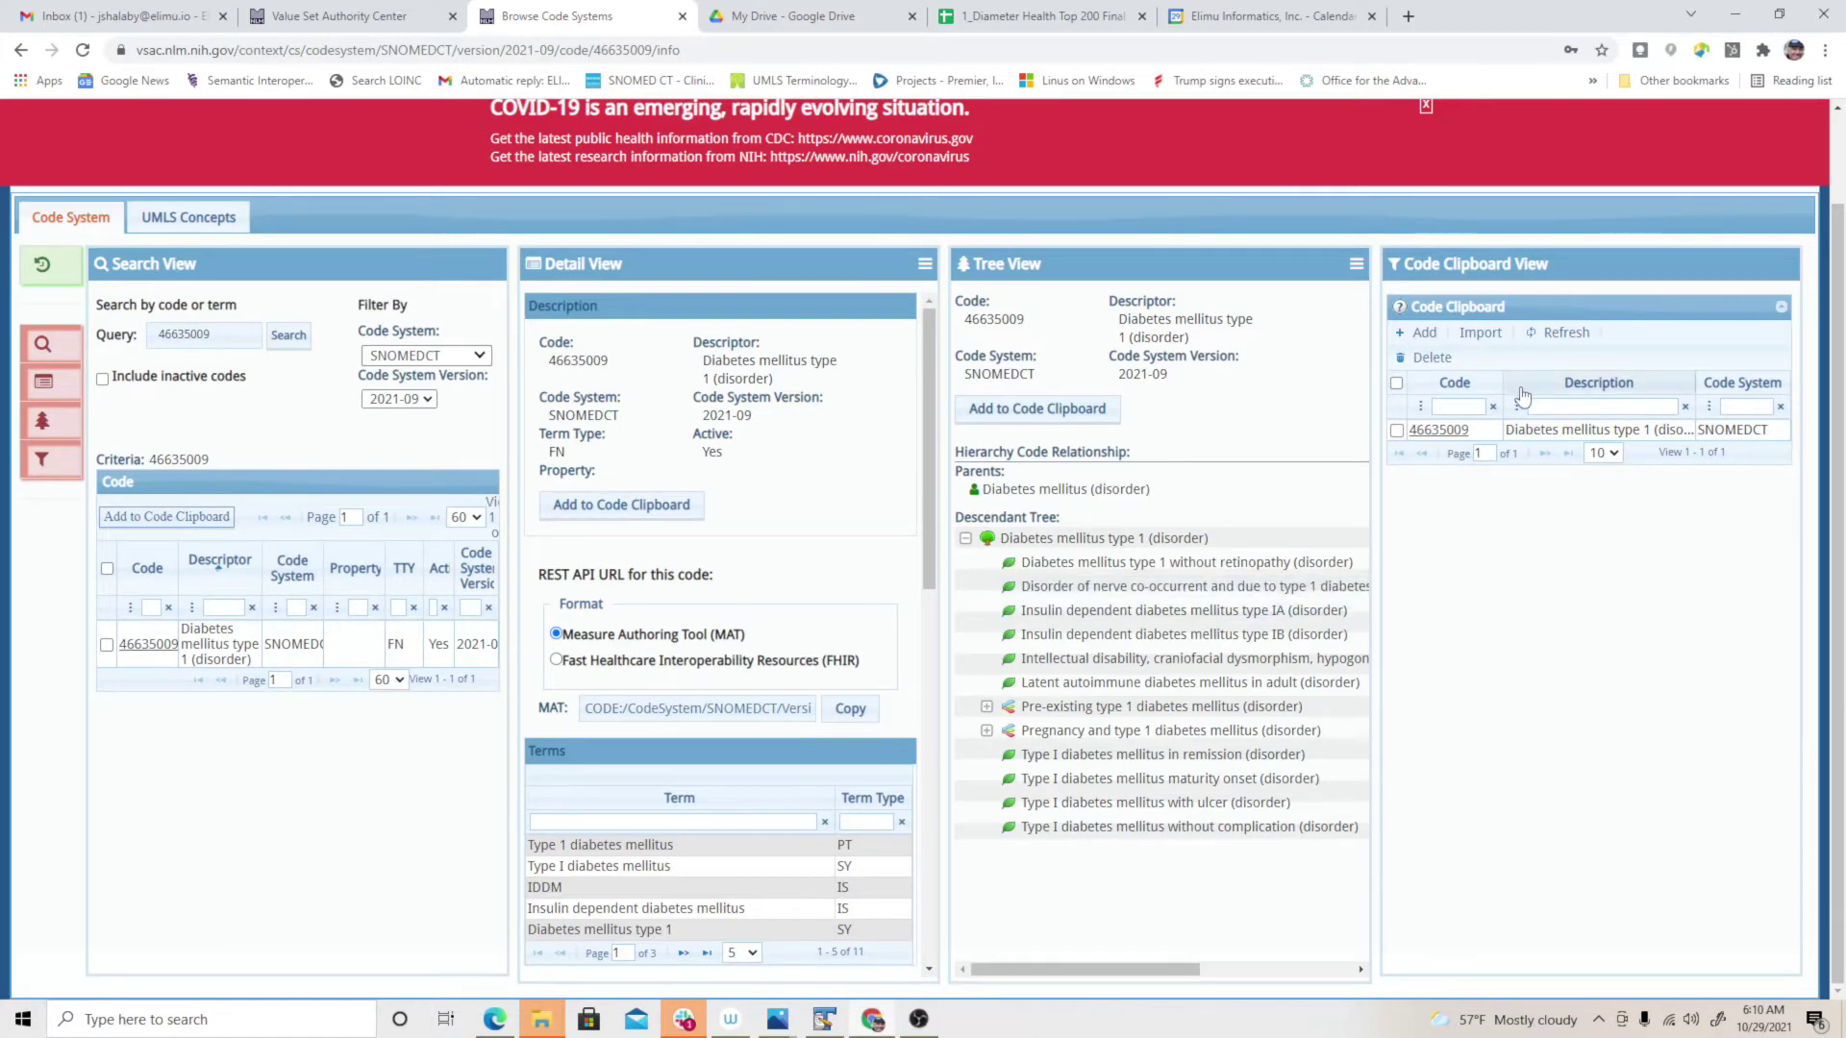
# - Return to the test vs 2 definition and set its include clause to descendantOrSelfOf code 46635009 from the Code Clipboard
pyautogui.click(389, 21)
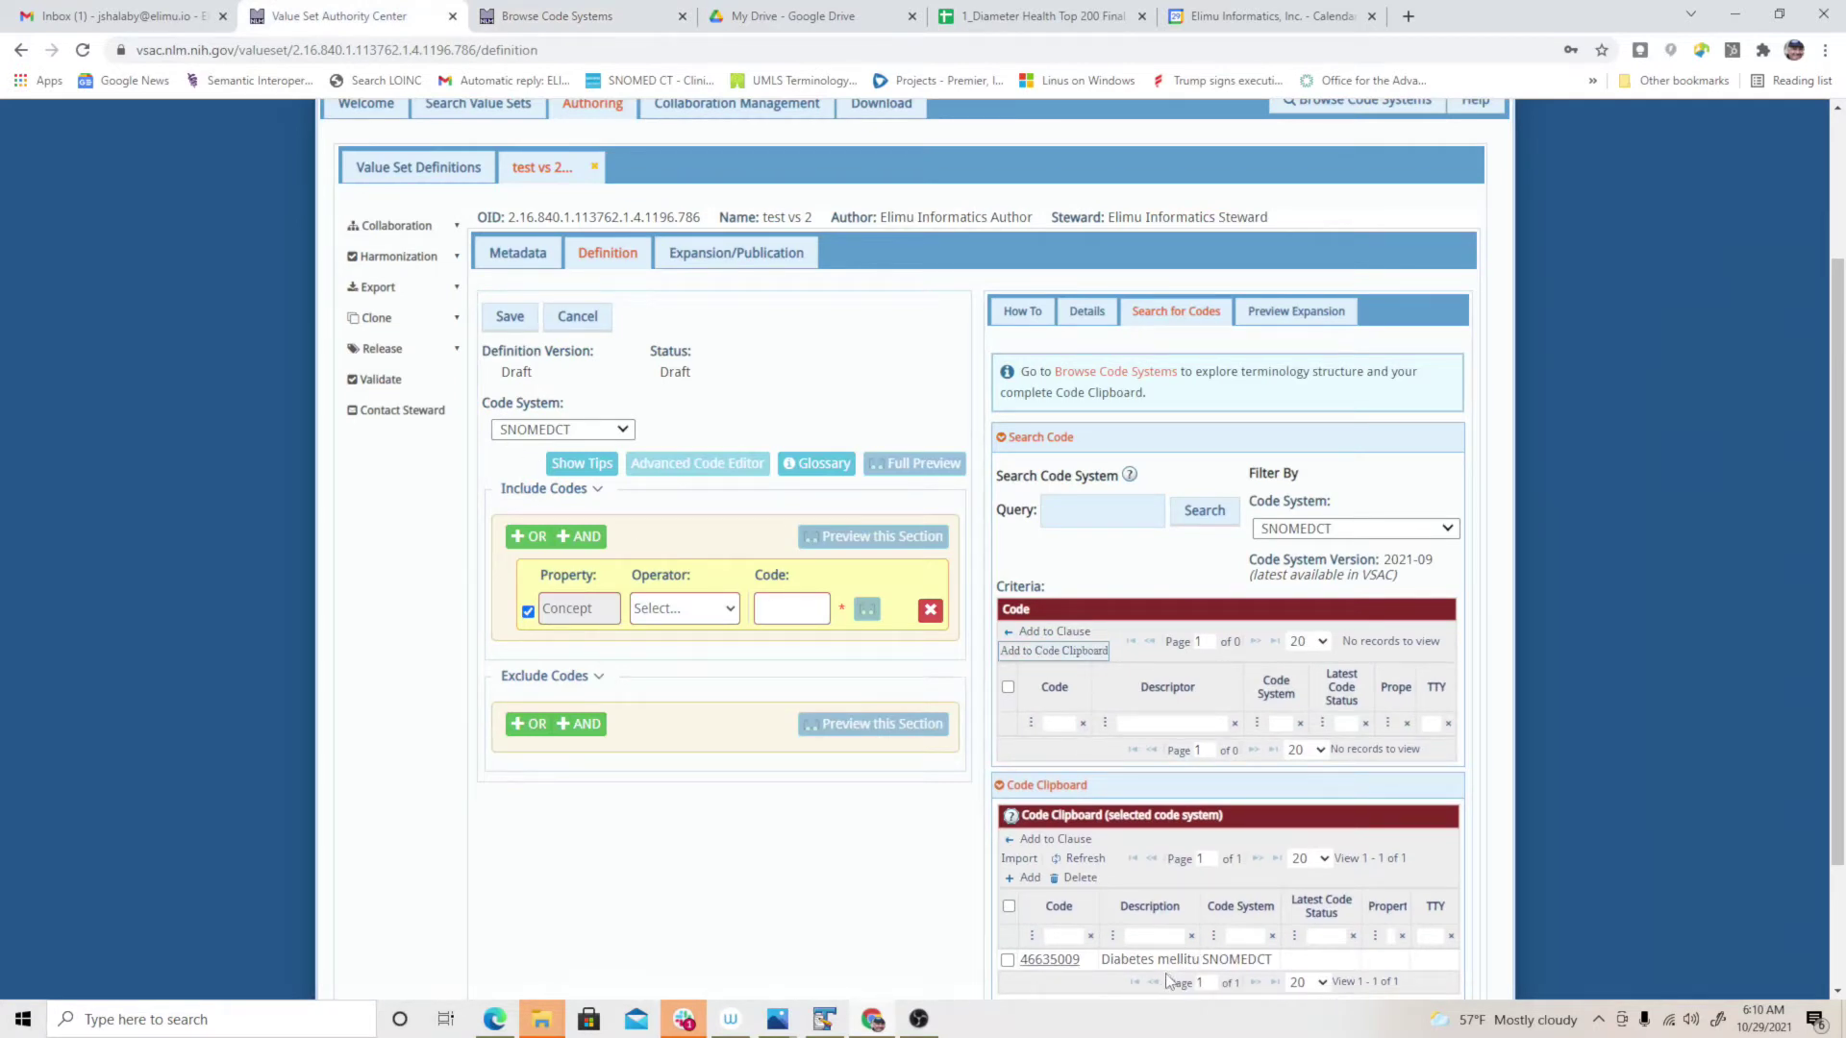
pyautogui.click(727, 621)
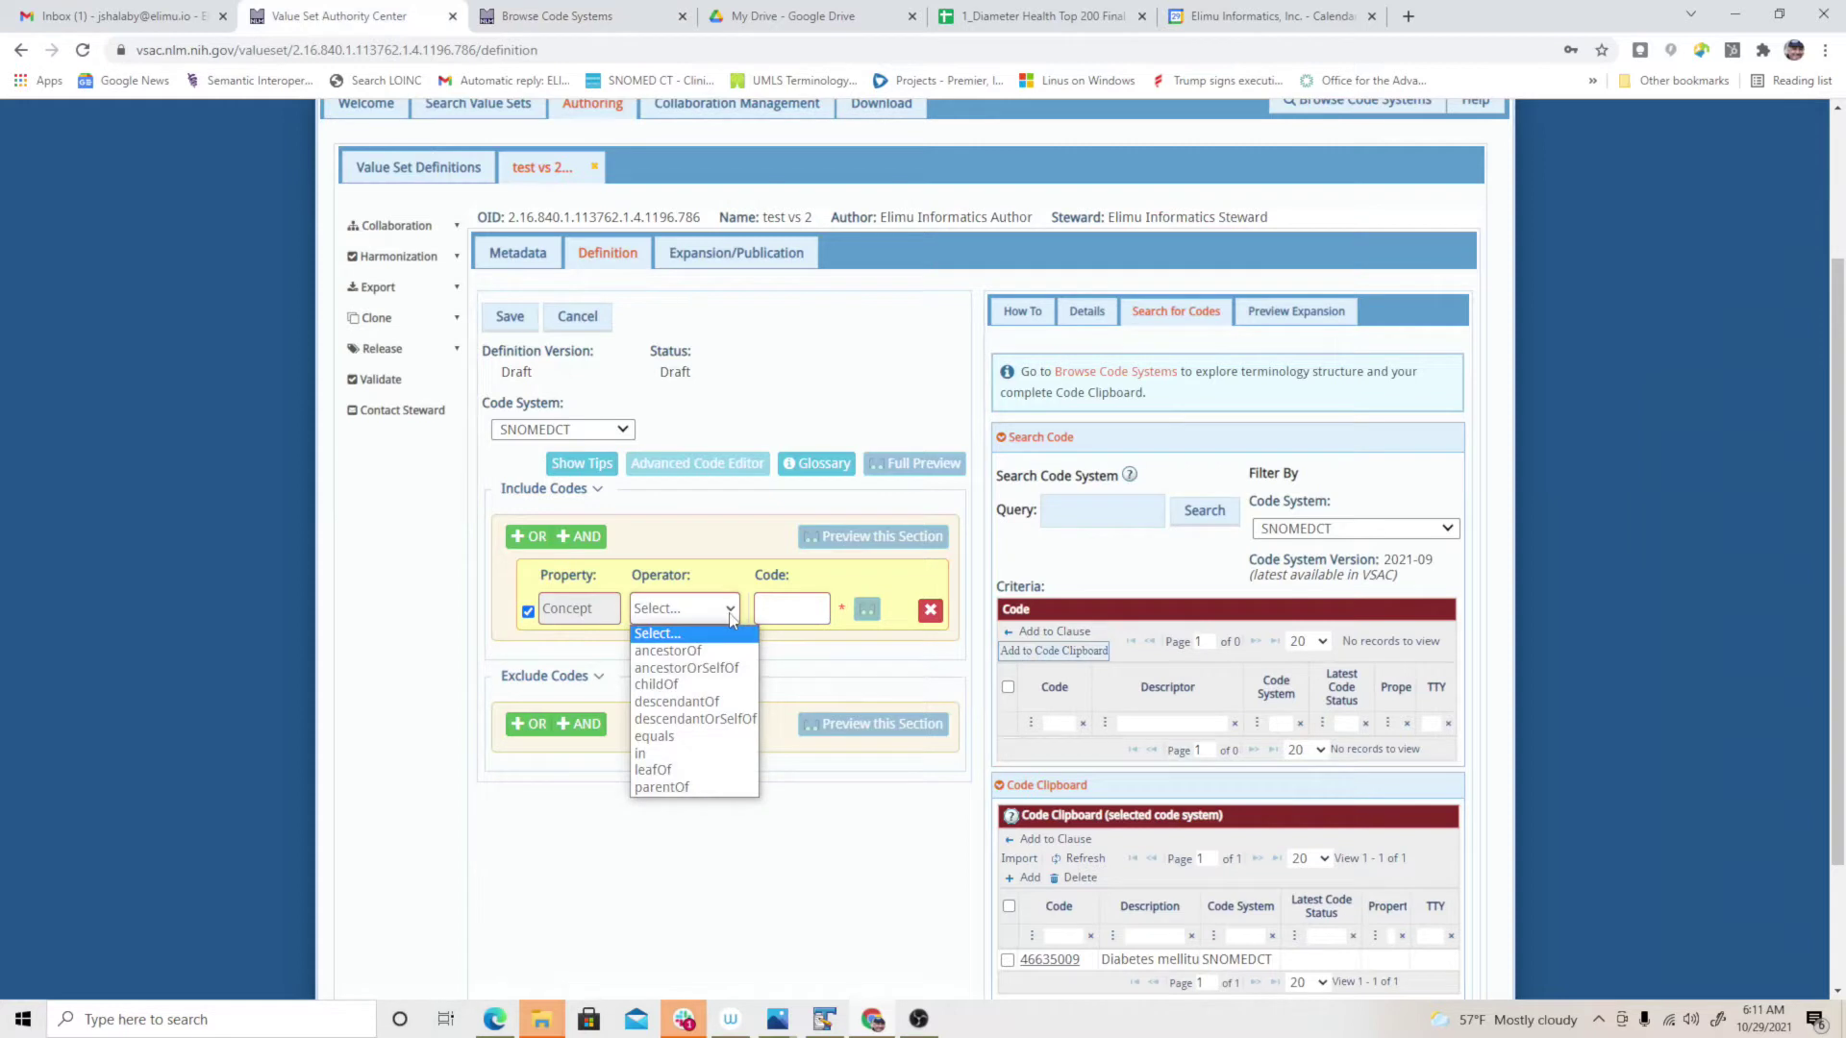
pyautogui.click(704, 720)
pyautogui.click(784, 606)
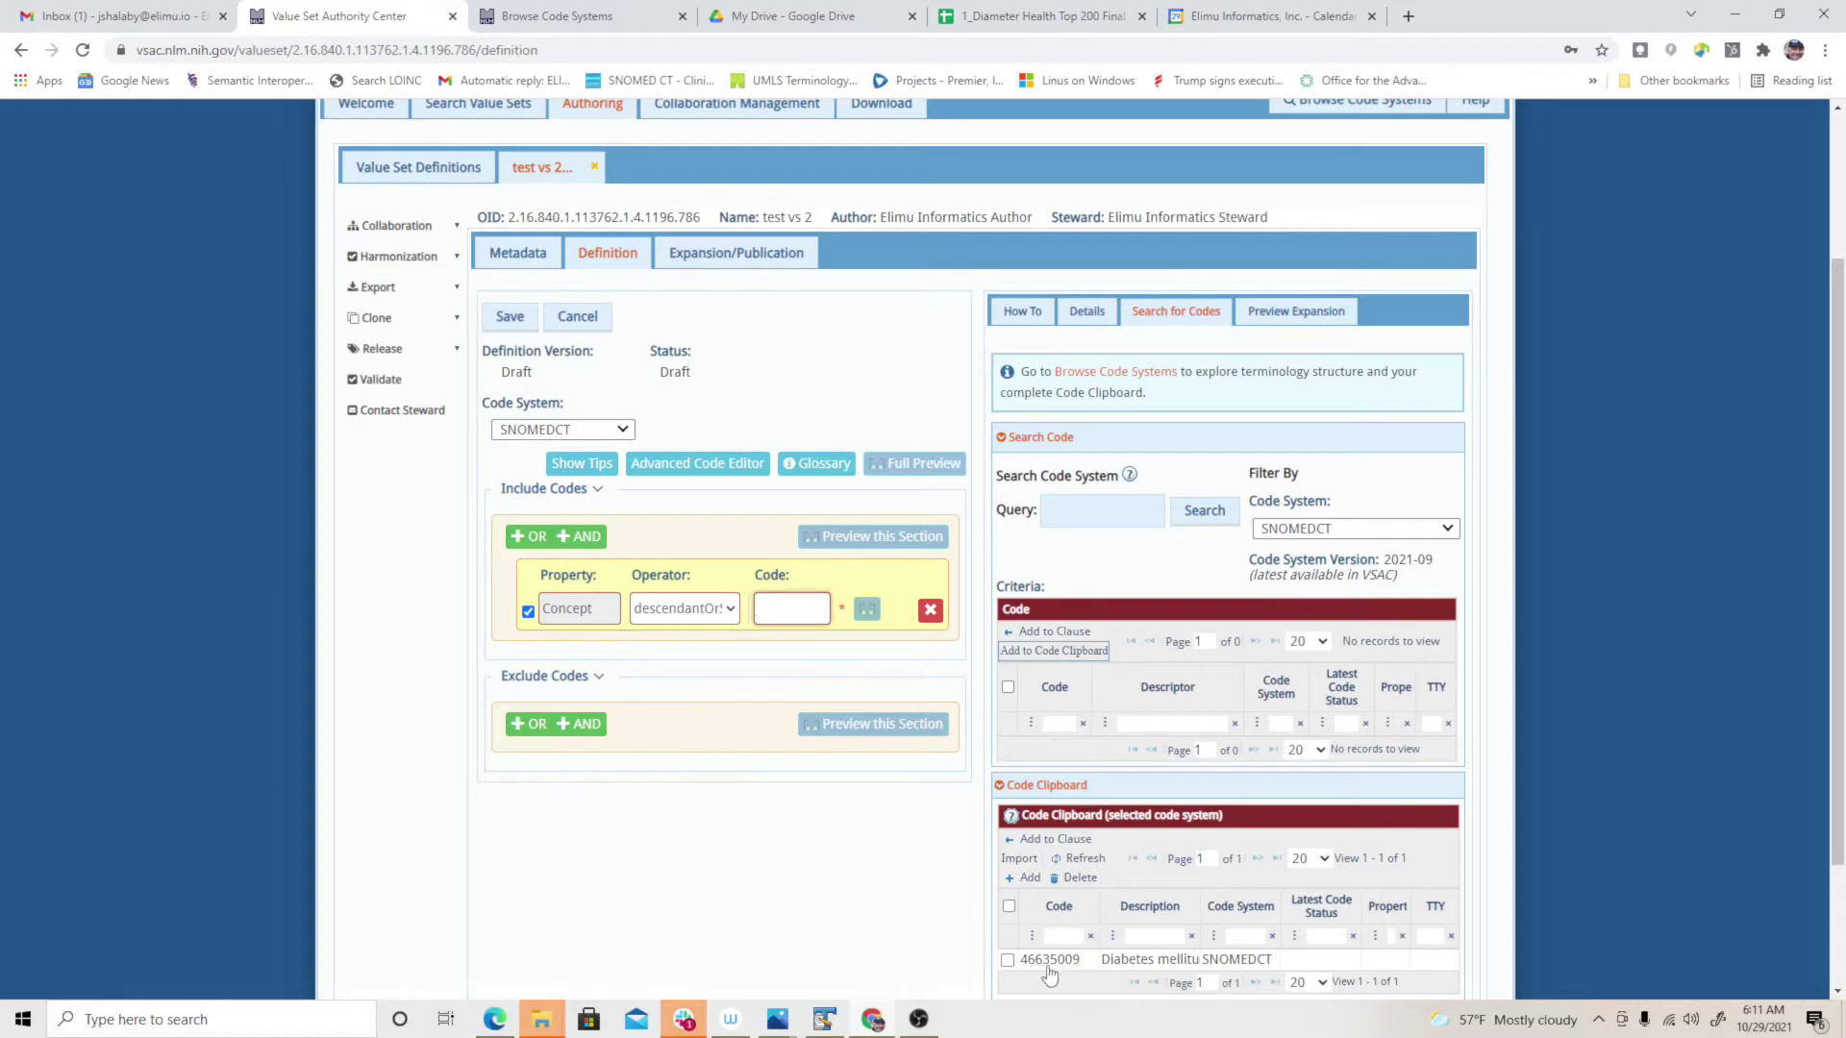
pyautogui.click(1007, 959)
pyautogui.click(1055, 840)
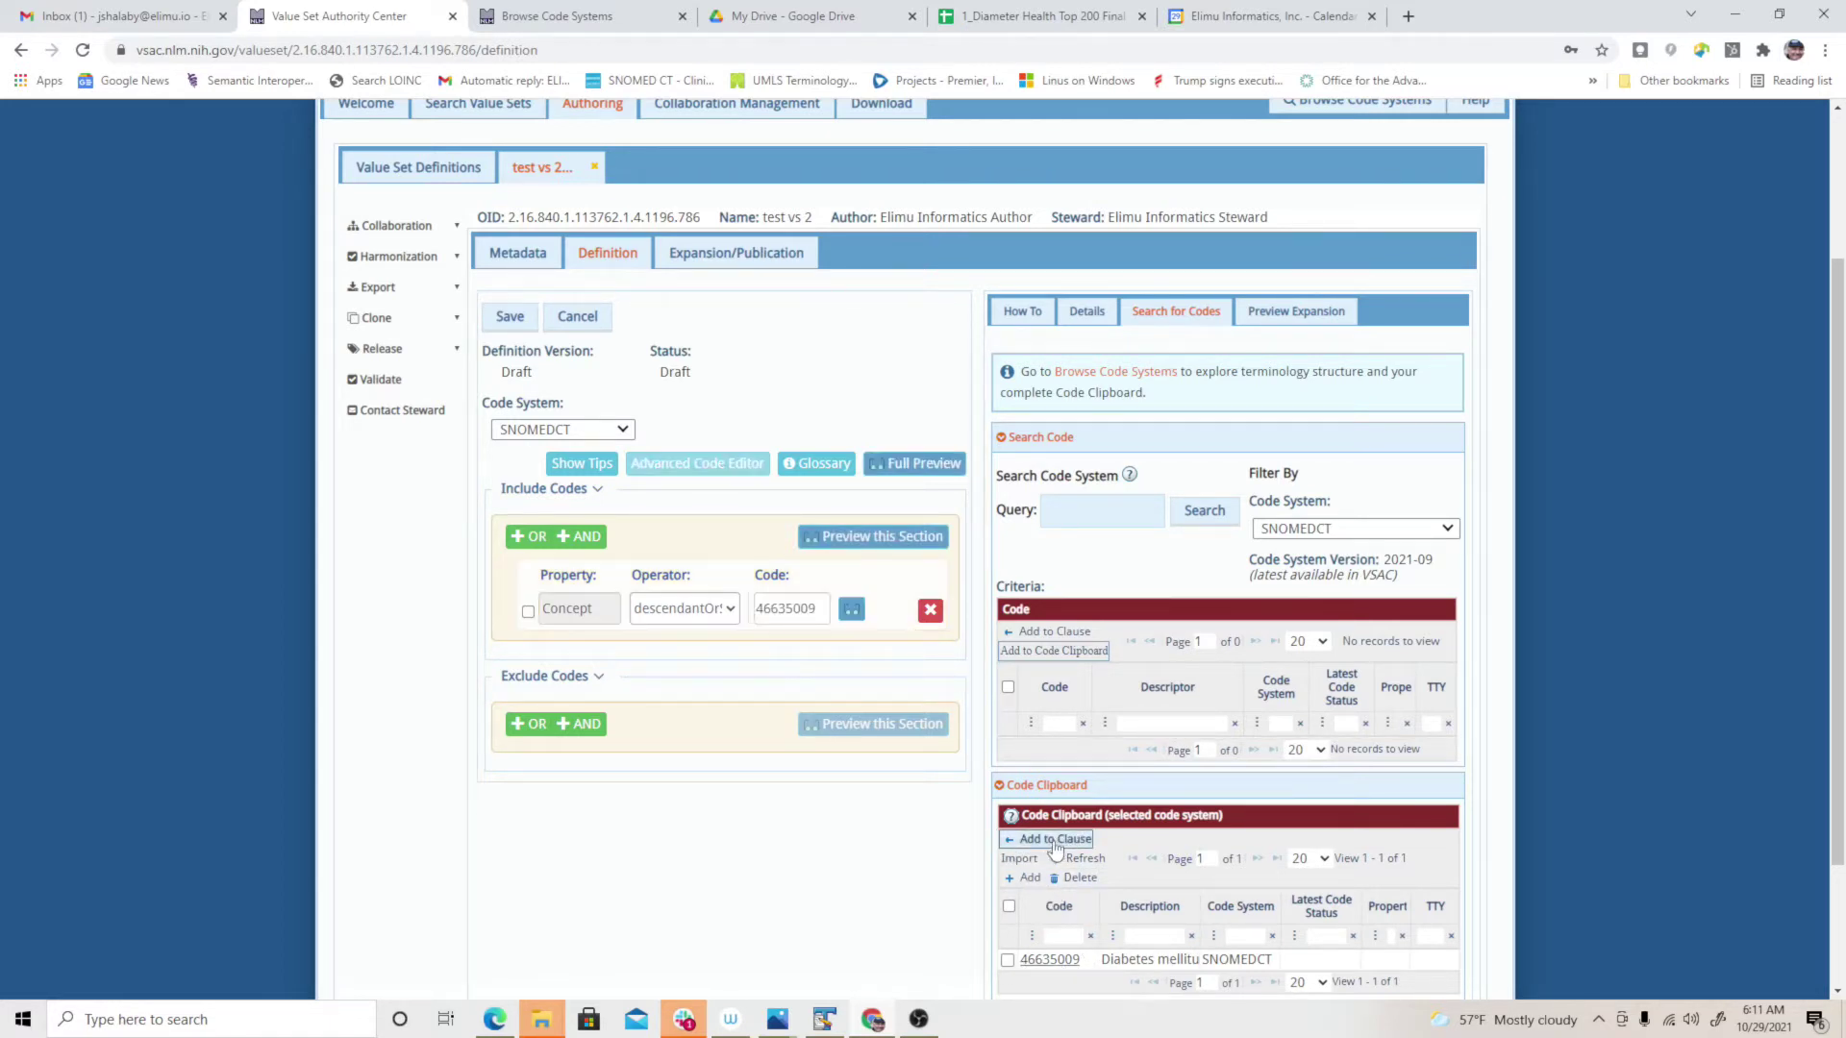
# - Preview the Include Codes section and examine the descendant codes in its expansion list
pyautogui.click(870, 544)
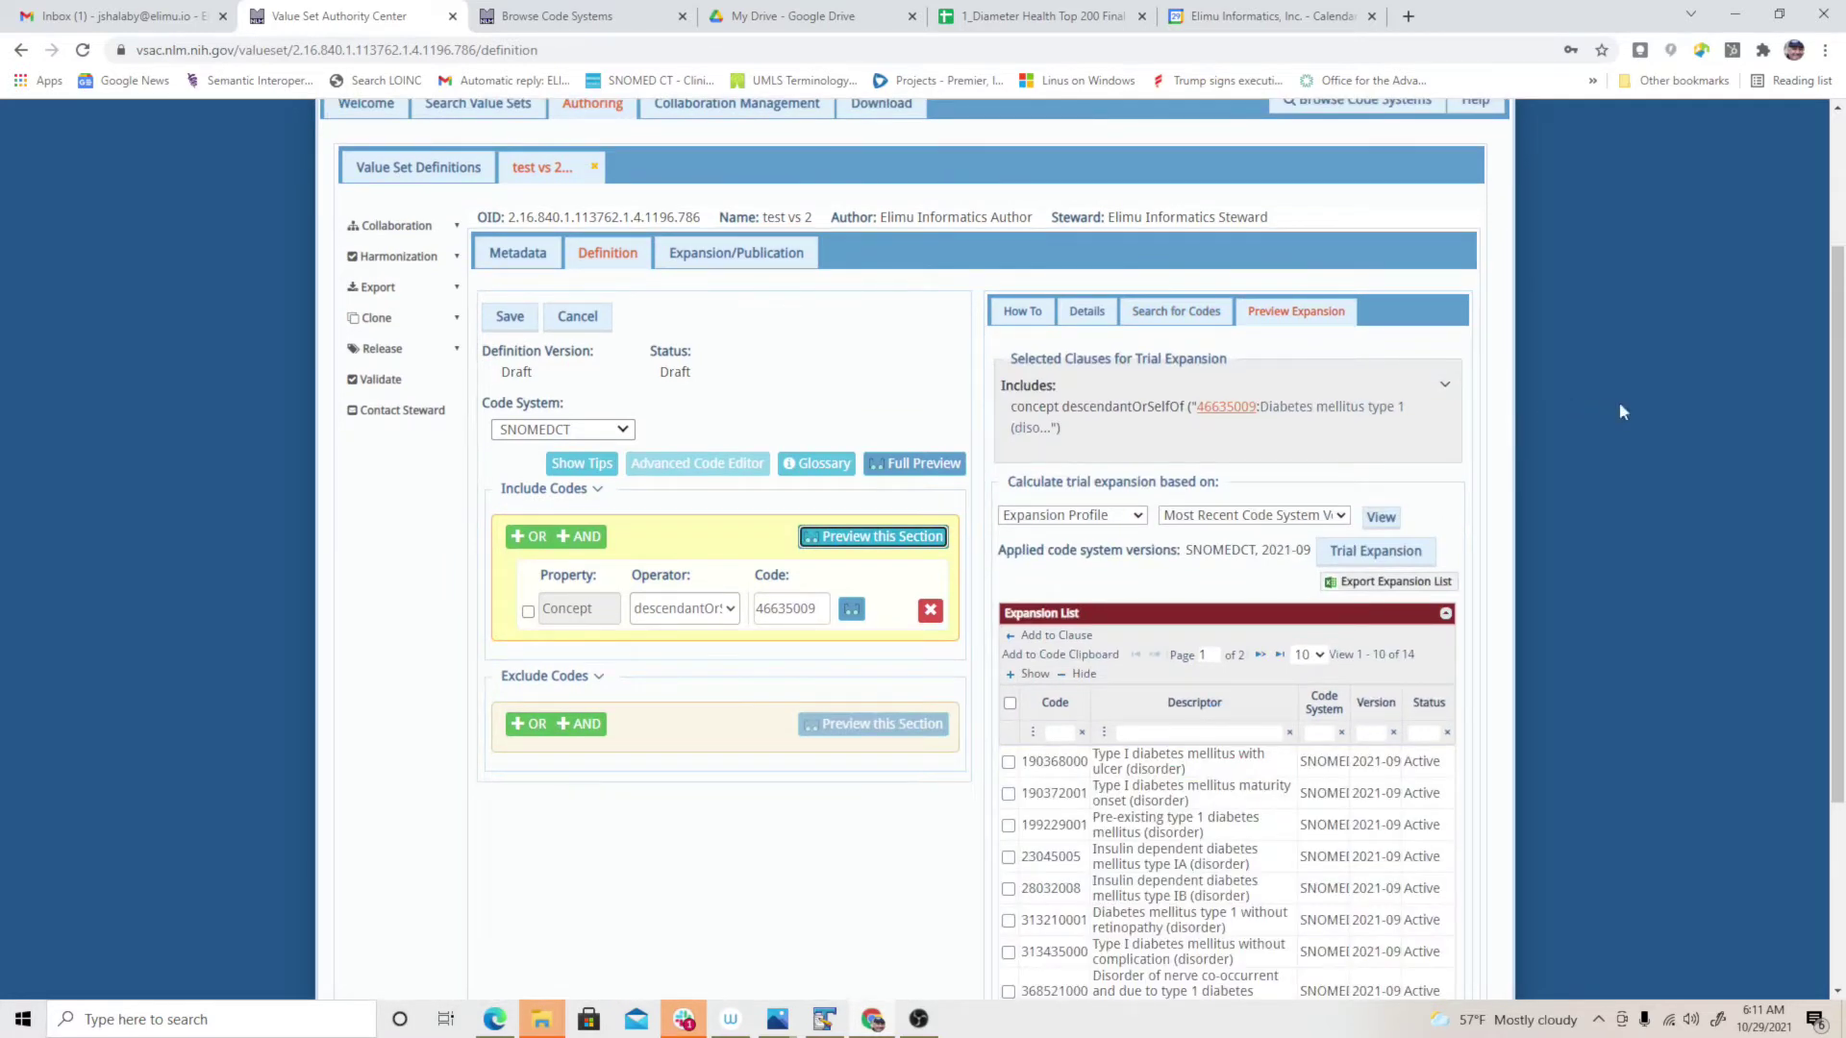
pyautogui.moveTo(1837, 450)
pyautogui.mouseDown()
pyautogui.moveTo(1837, 644)
pyautogui.moveTo(1837, 458)
pyautogui.mouseUp()
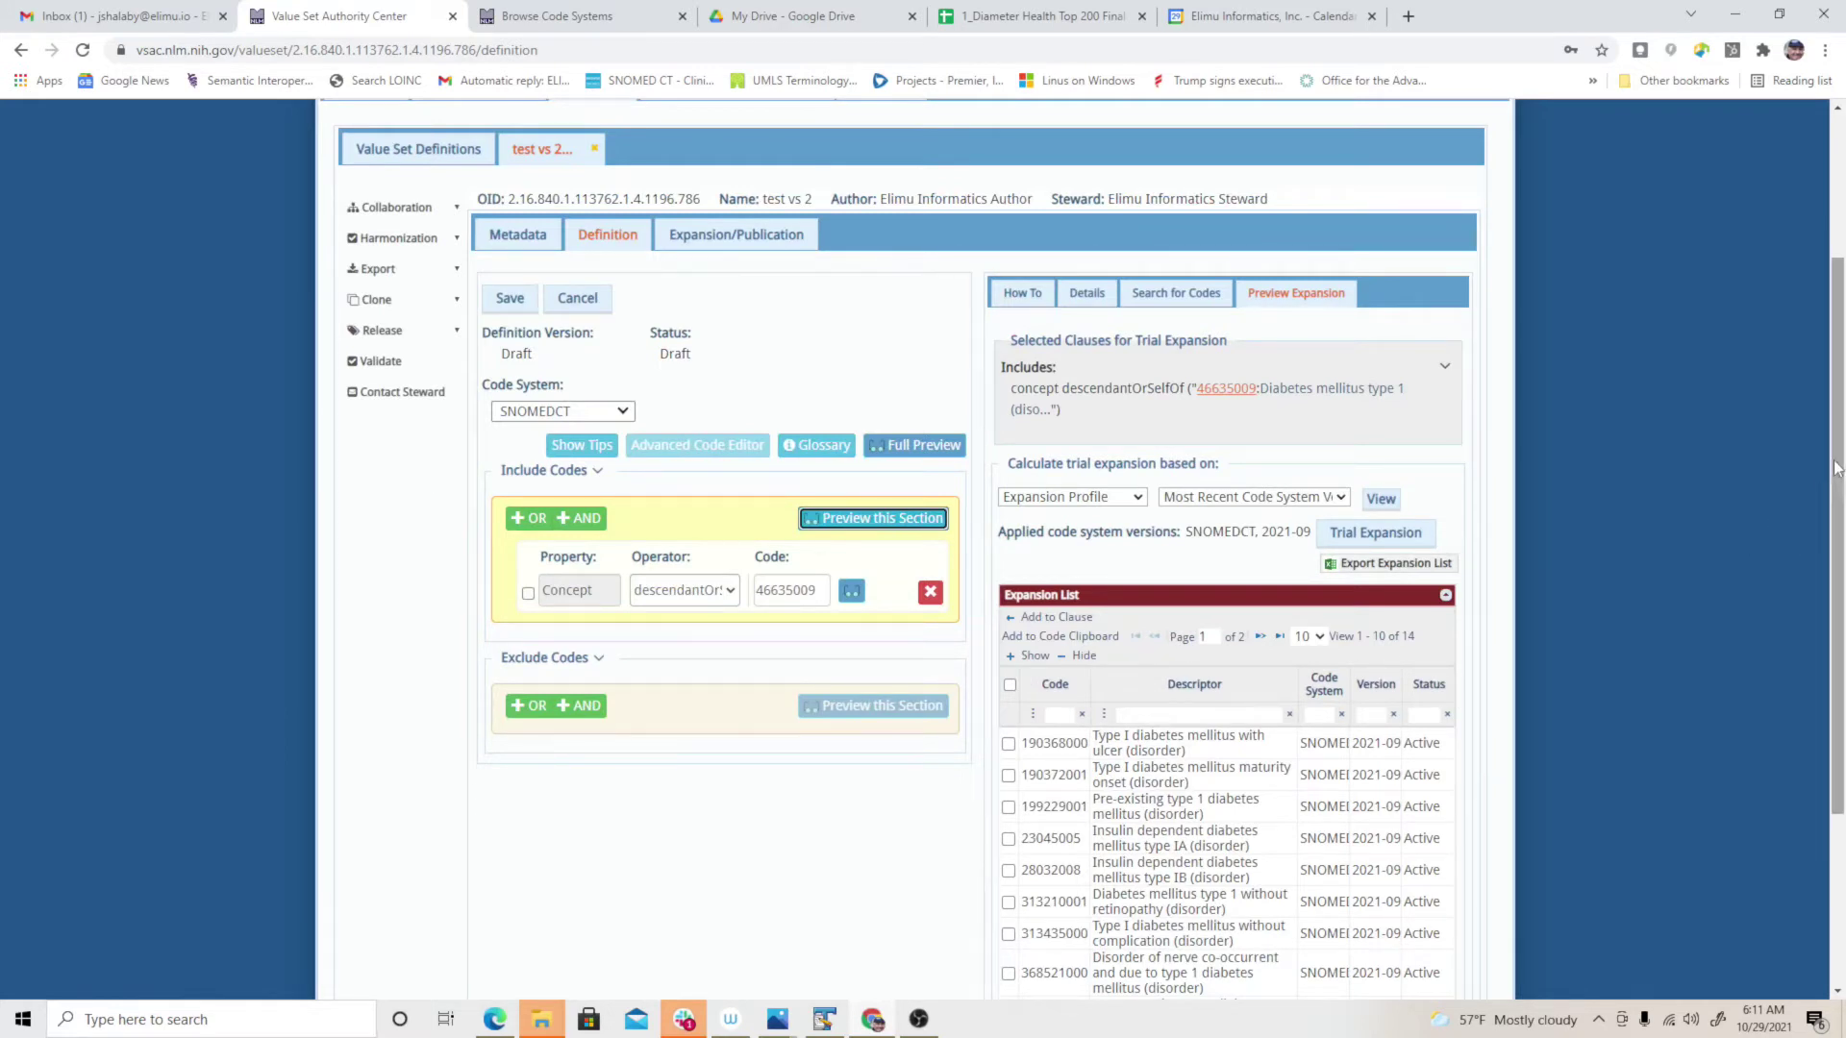
pyautogui.scroll(-3, 1783, 548)
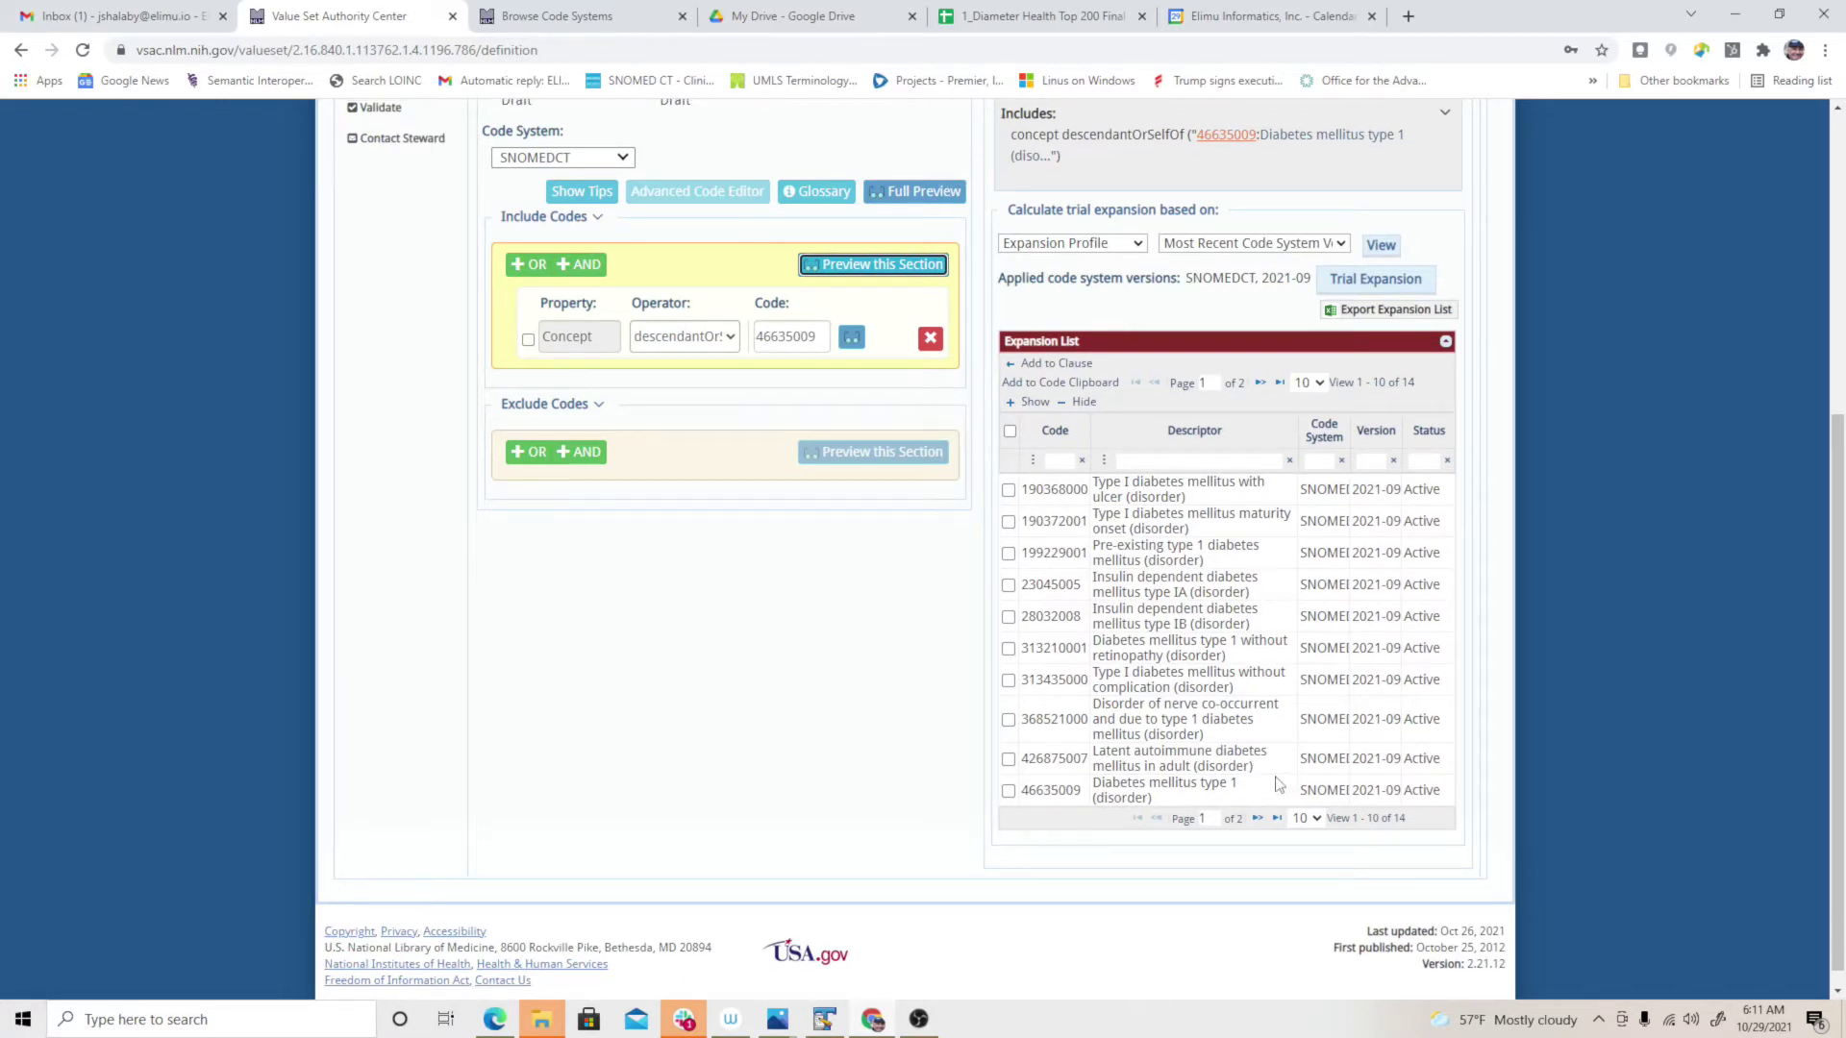
# - Add an AND group under Exclude Codes and set its first condition to descendantOrSelfOf code 46635009
pyautogui.click(1007, 758)
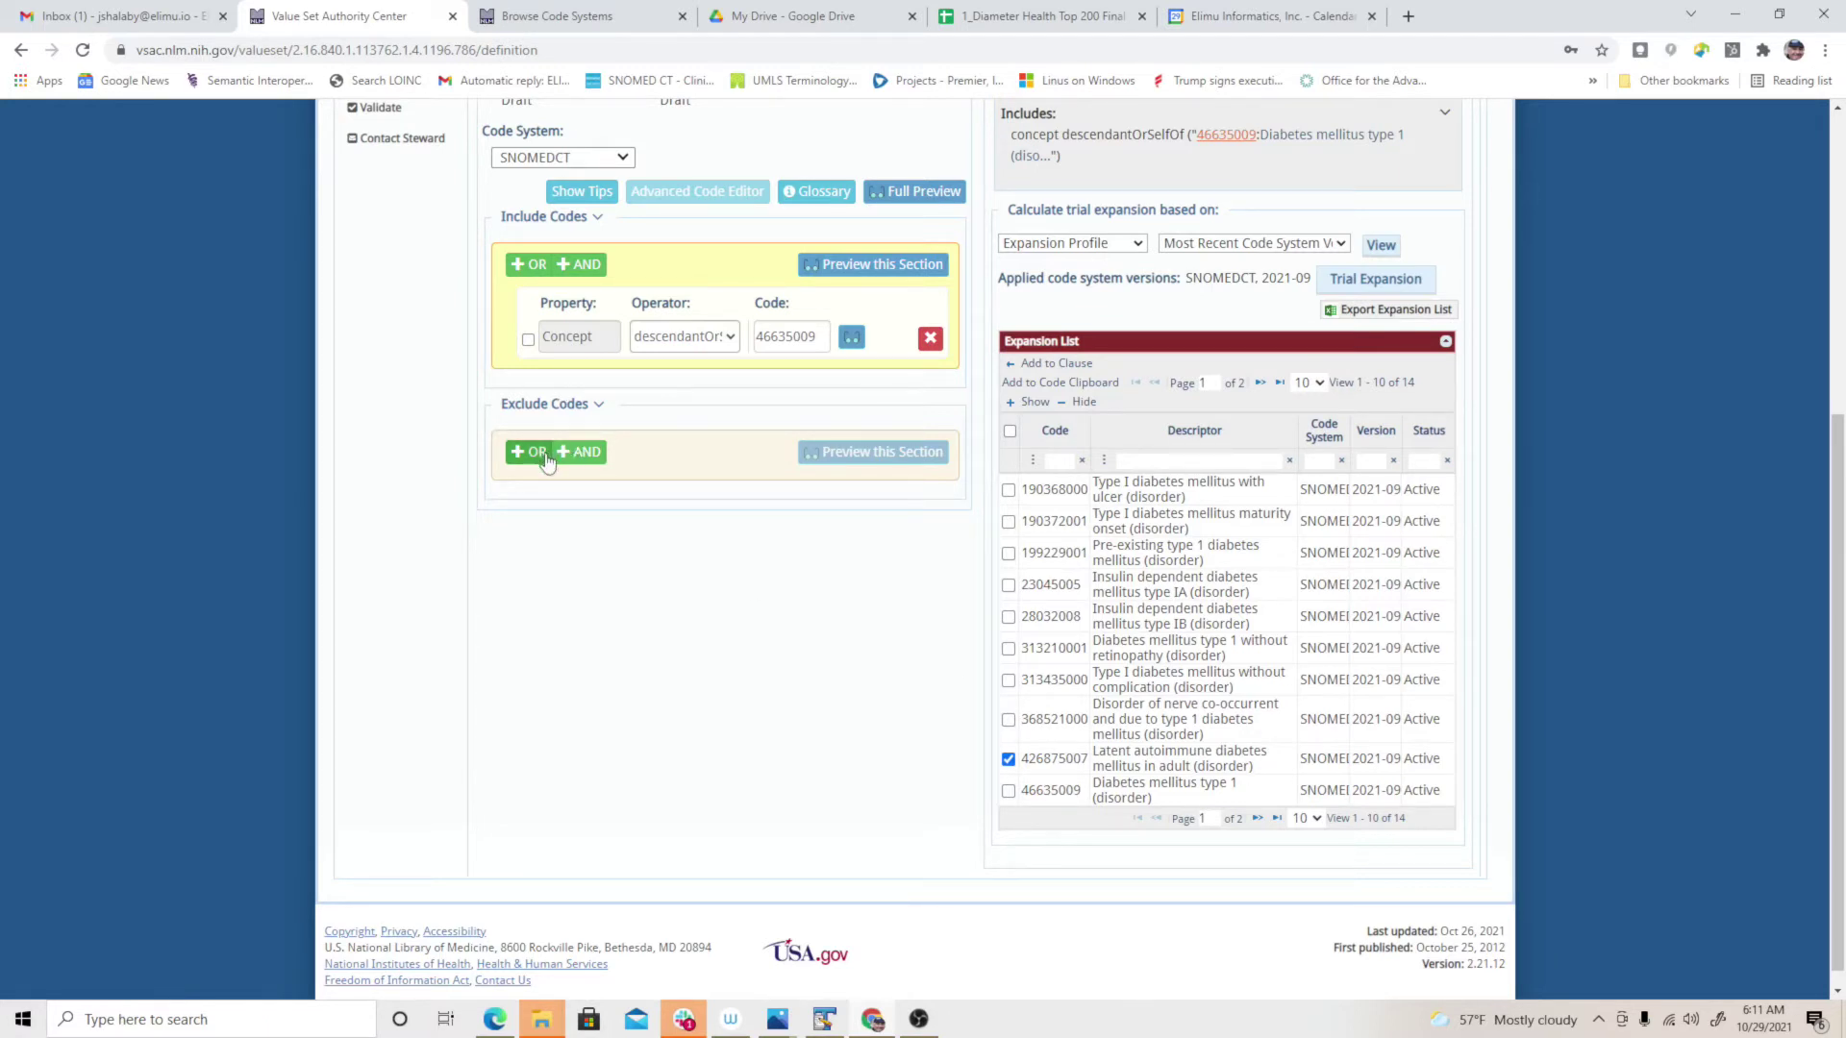
pyautogui.click(580, 453)
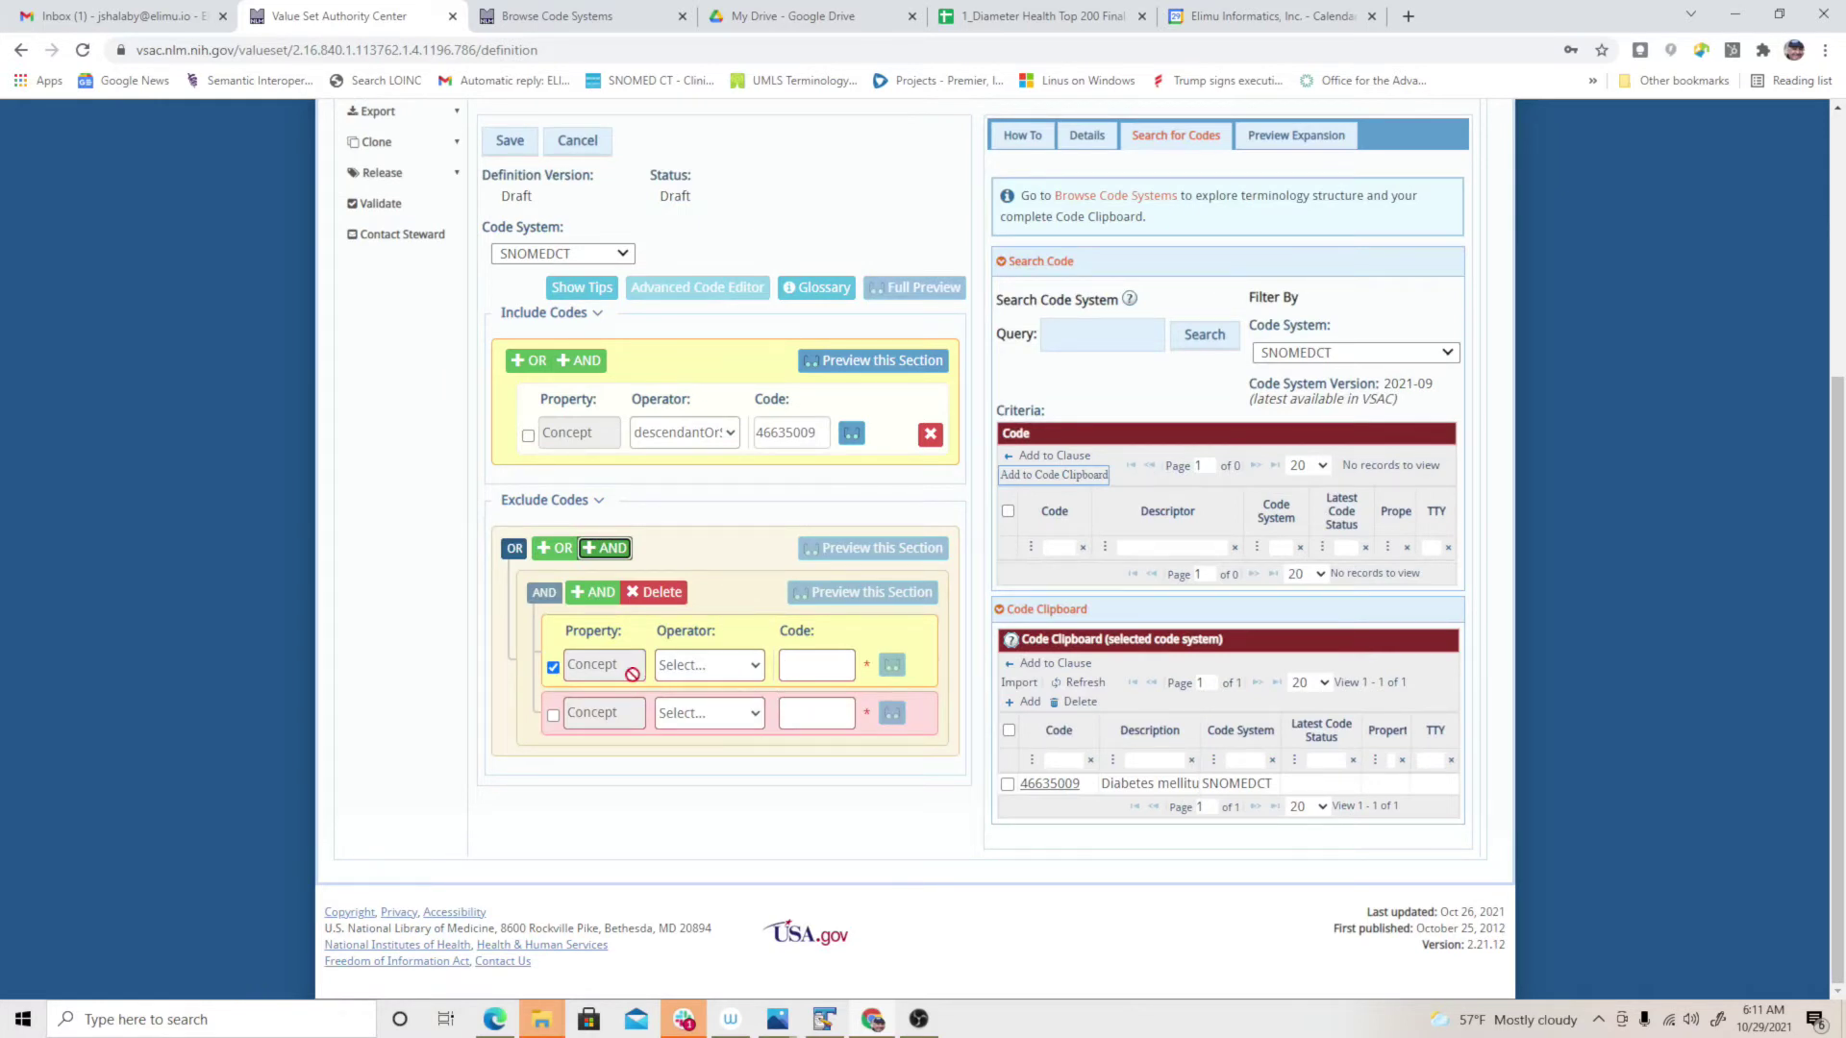
pyautogui.click(755, 666)
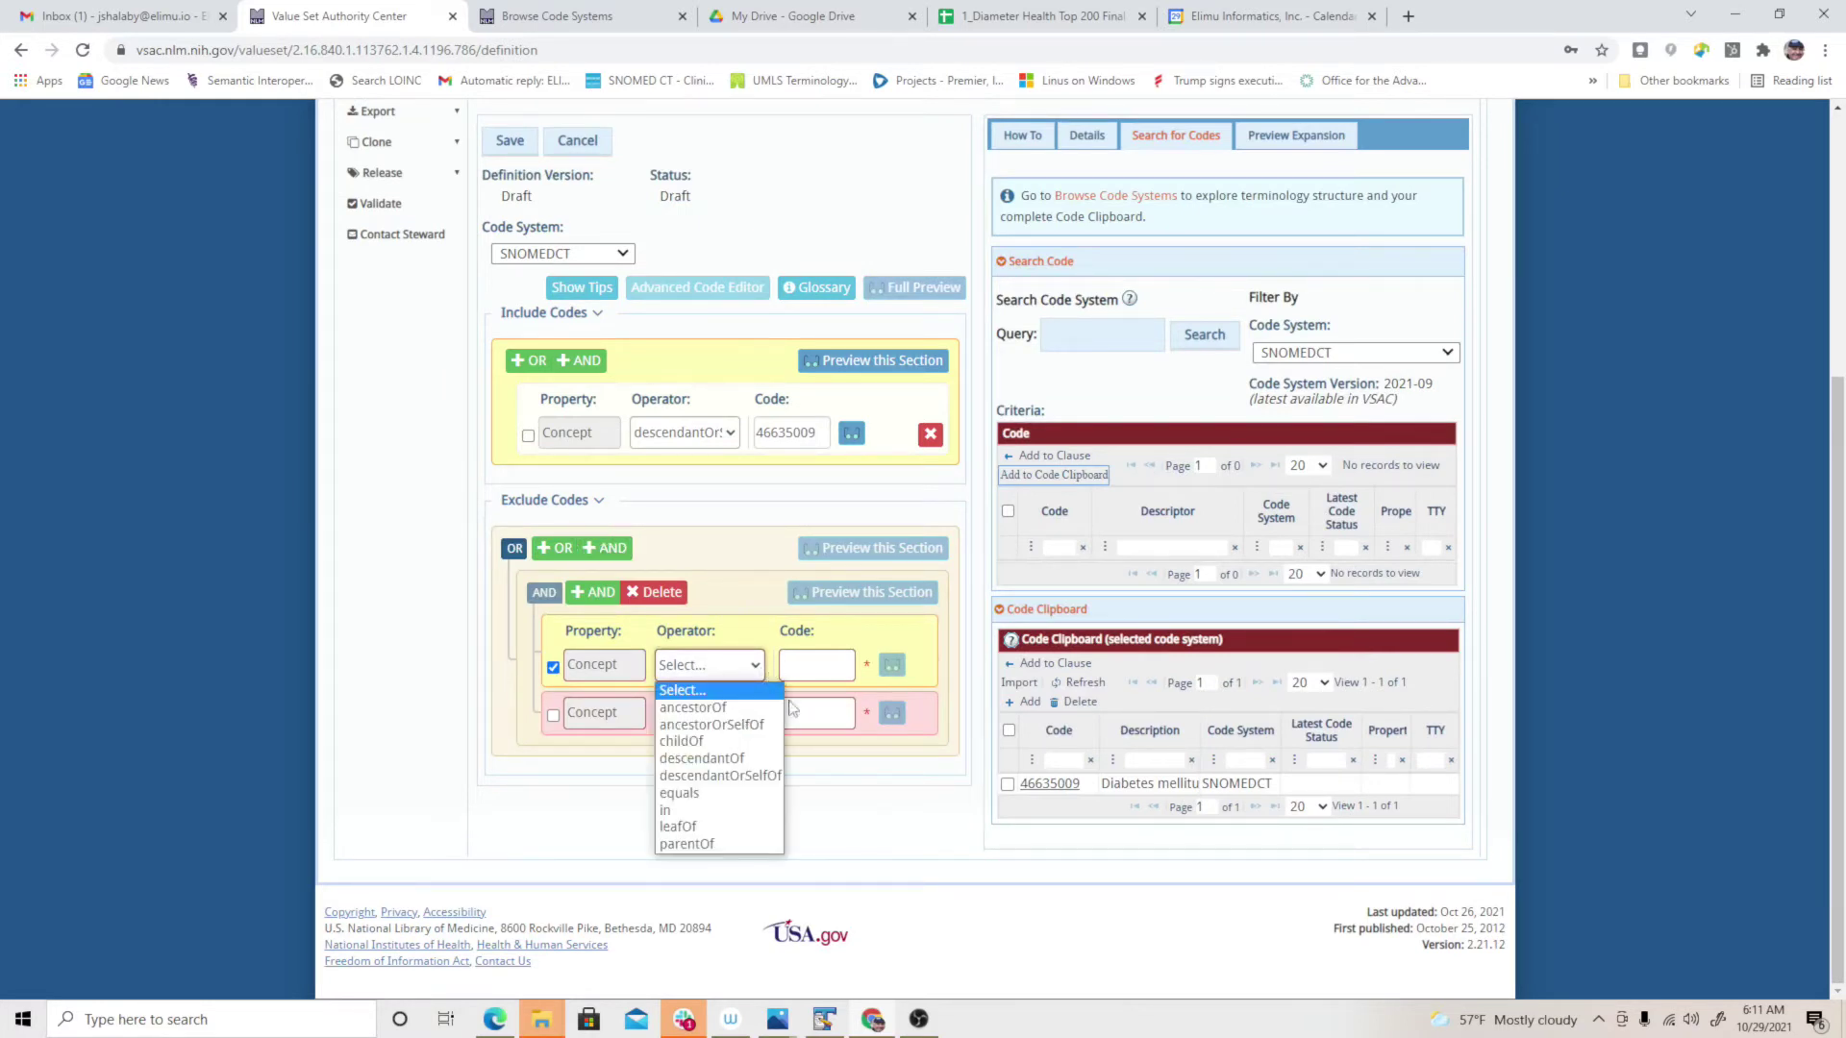
pyautogui.click(737, 776)
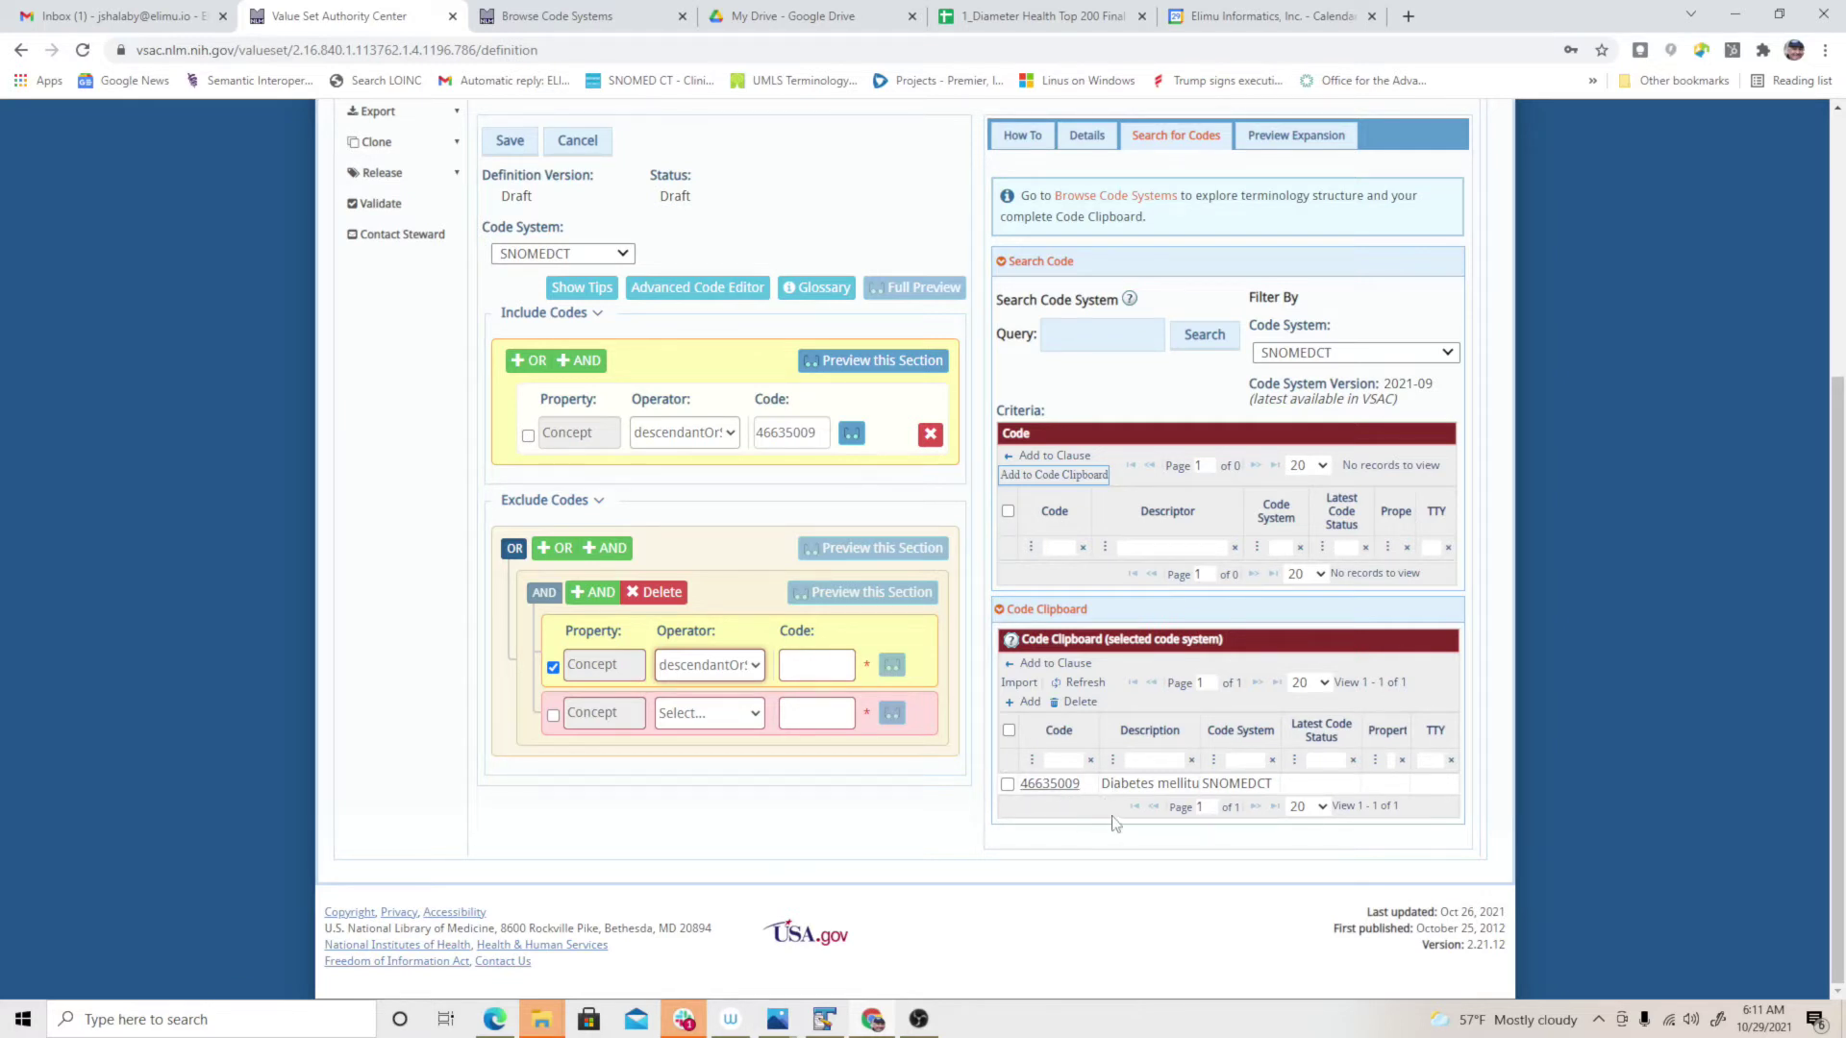
pyautogui.click(800, 671)
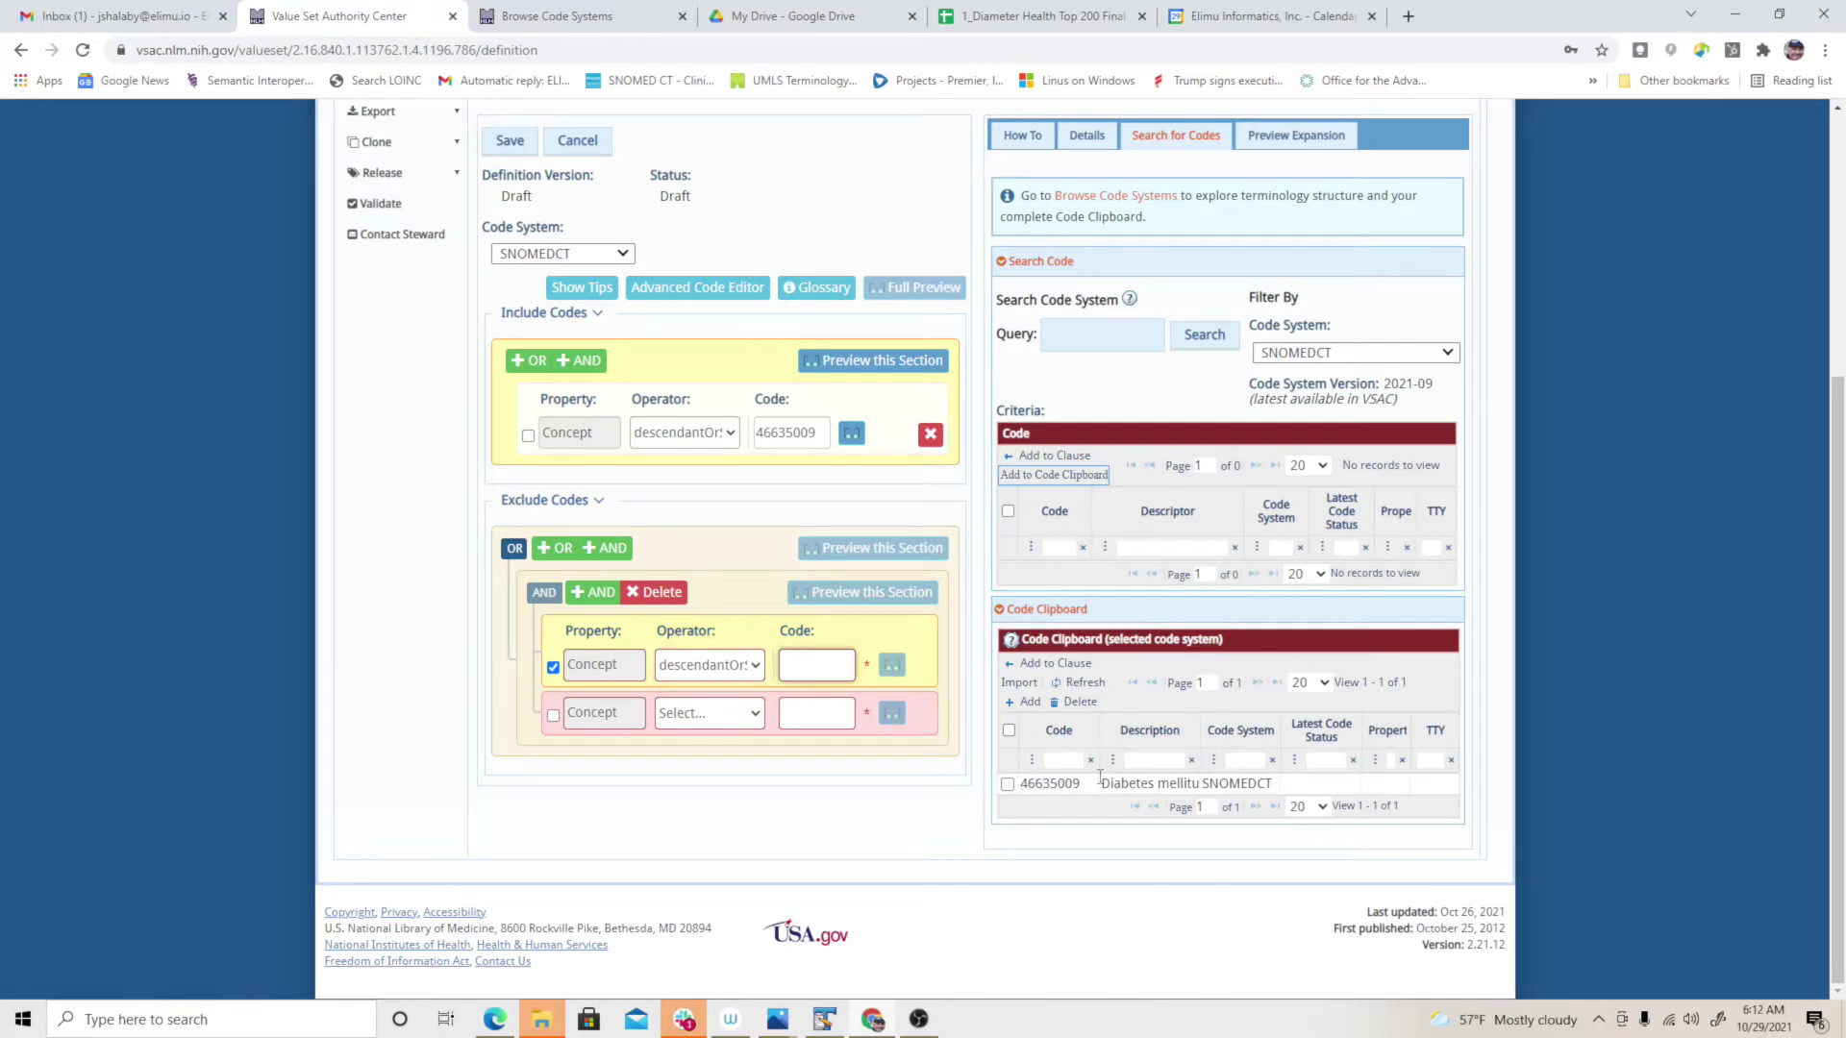
pyautogui.click(1008, 785)
pyautogui.click(1055, 663)
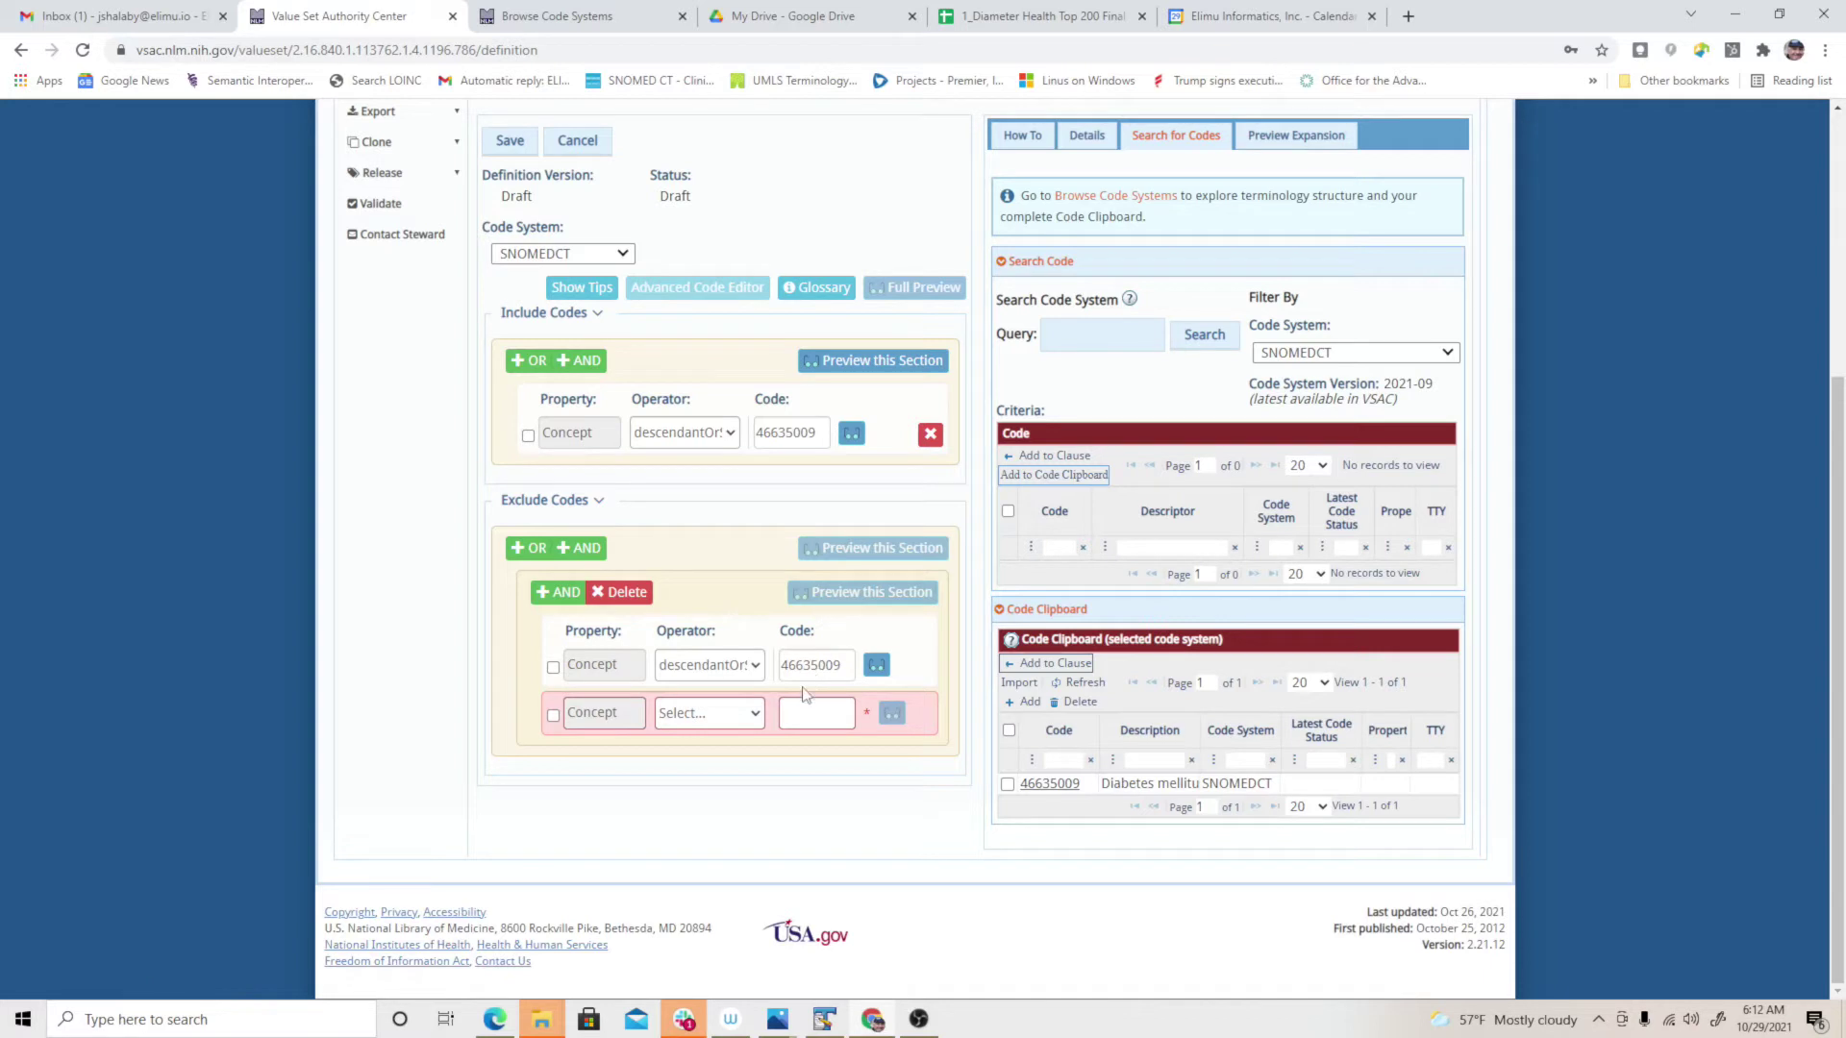
# - Set the second exclude condition's operator to descendantOrSelfOf and select code 46635009 in the Code Clipboard for it
pyautogui.click(753, 717)
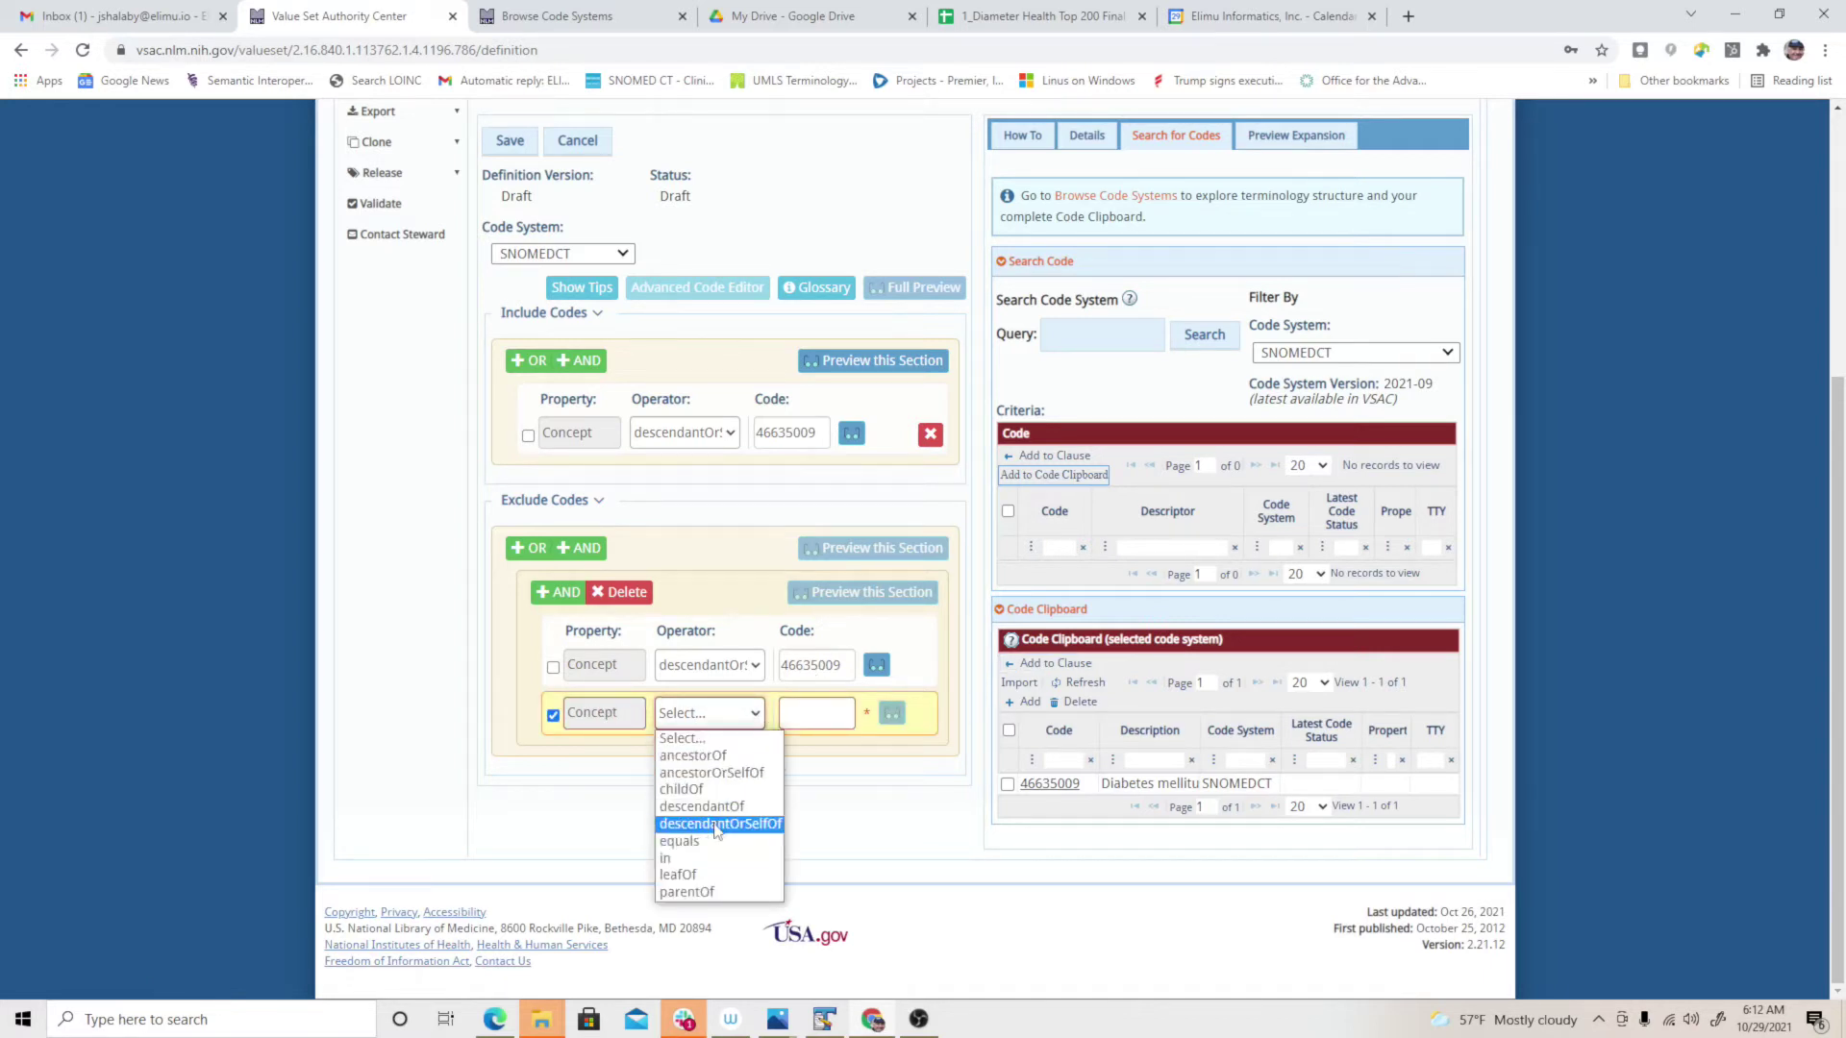
pyautogui.click(758, 824)
pyautogui.click(830, 723)
pyautogui.click(1007, 785)
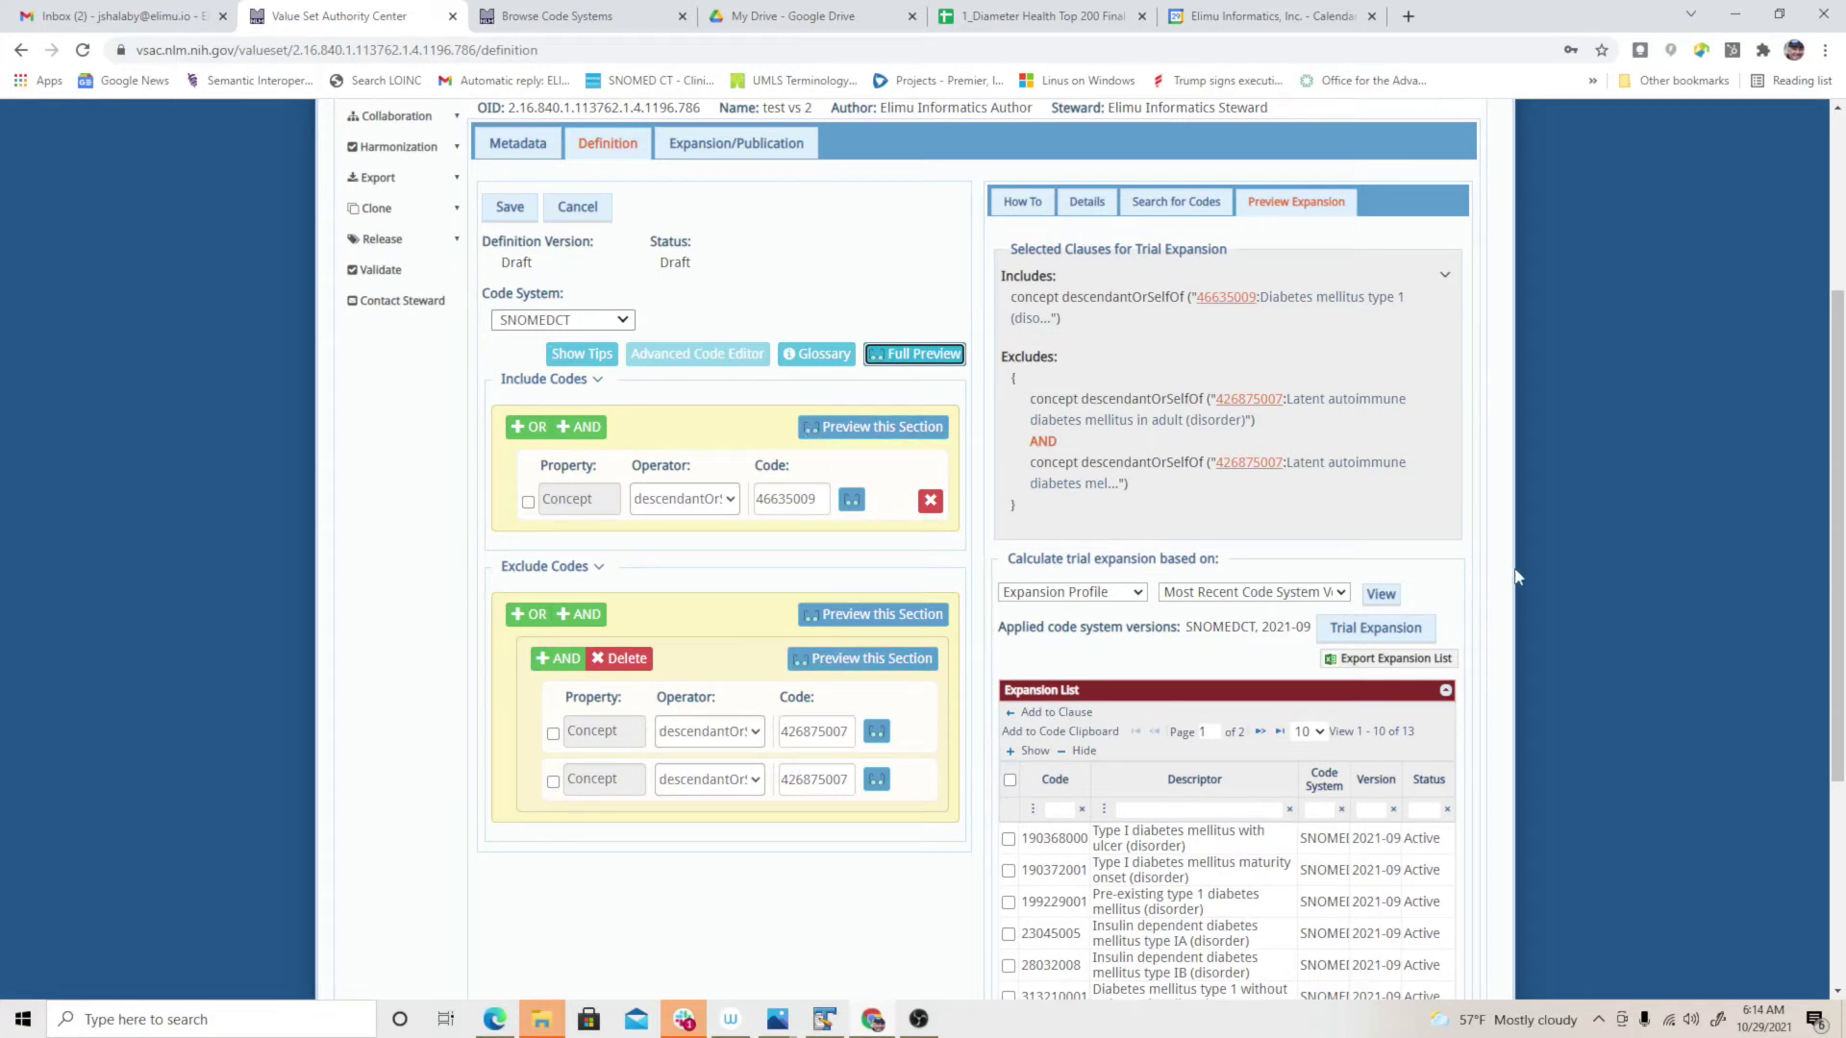
pyautogui.moveTo(1831, 683); pyautogui.dragTo(1748, 803)
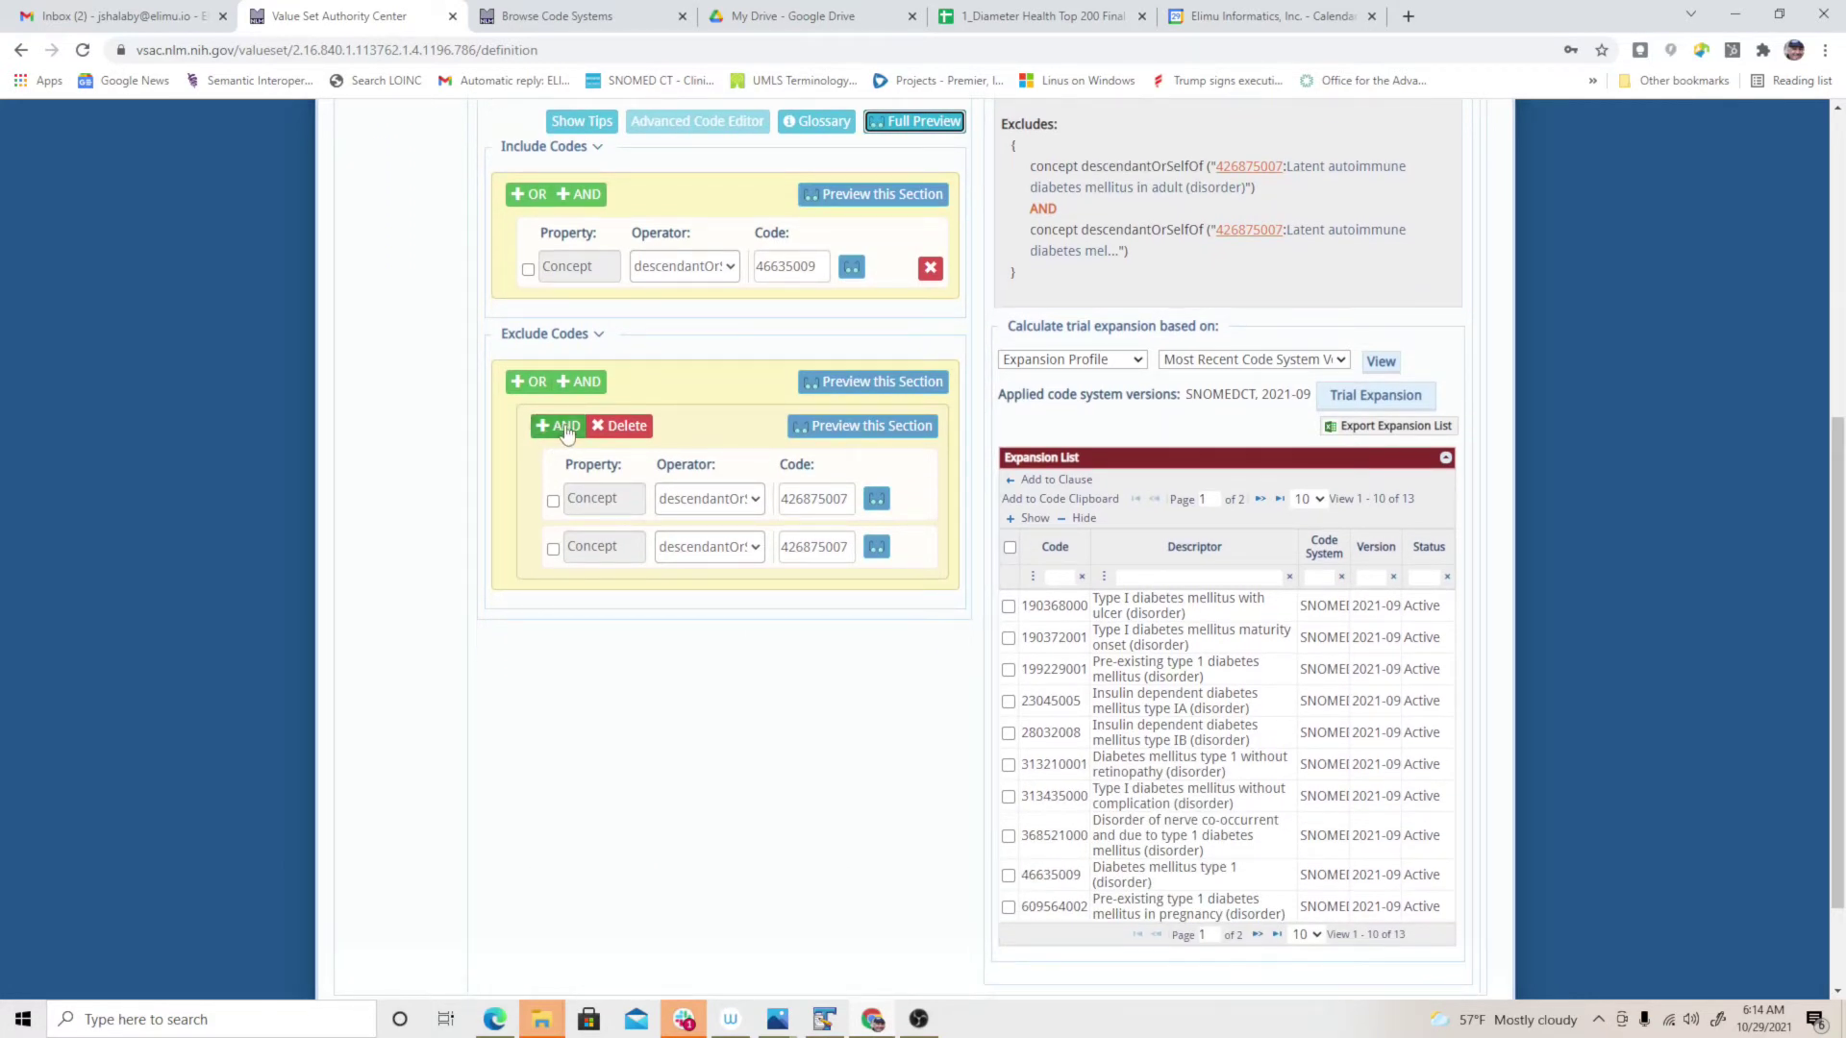
pyautogui.click(585, 384)
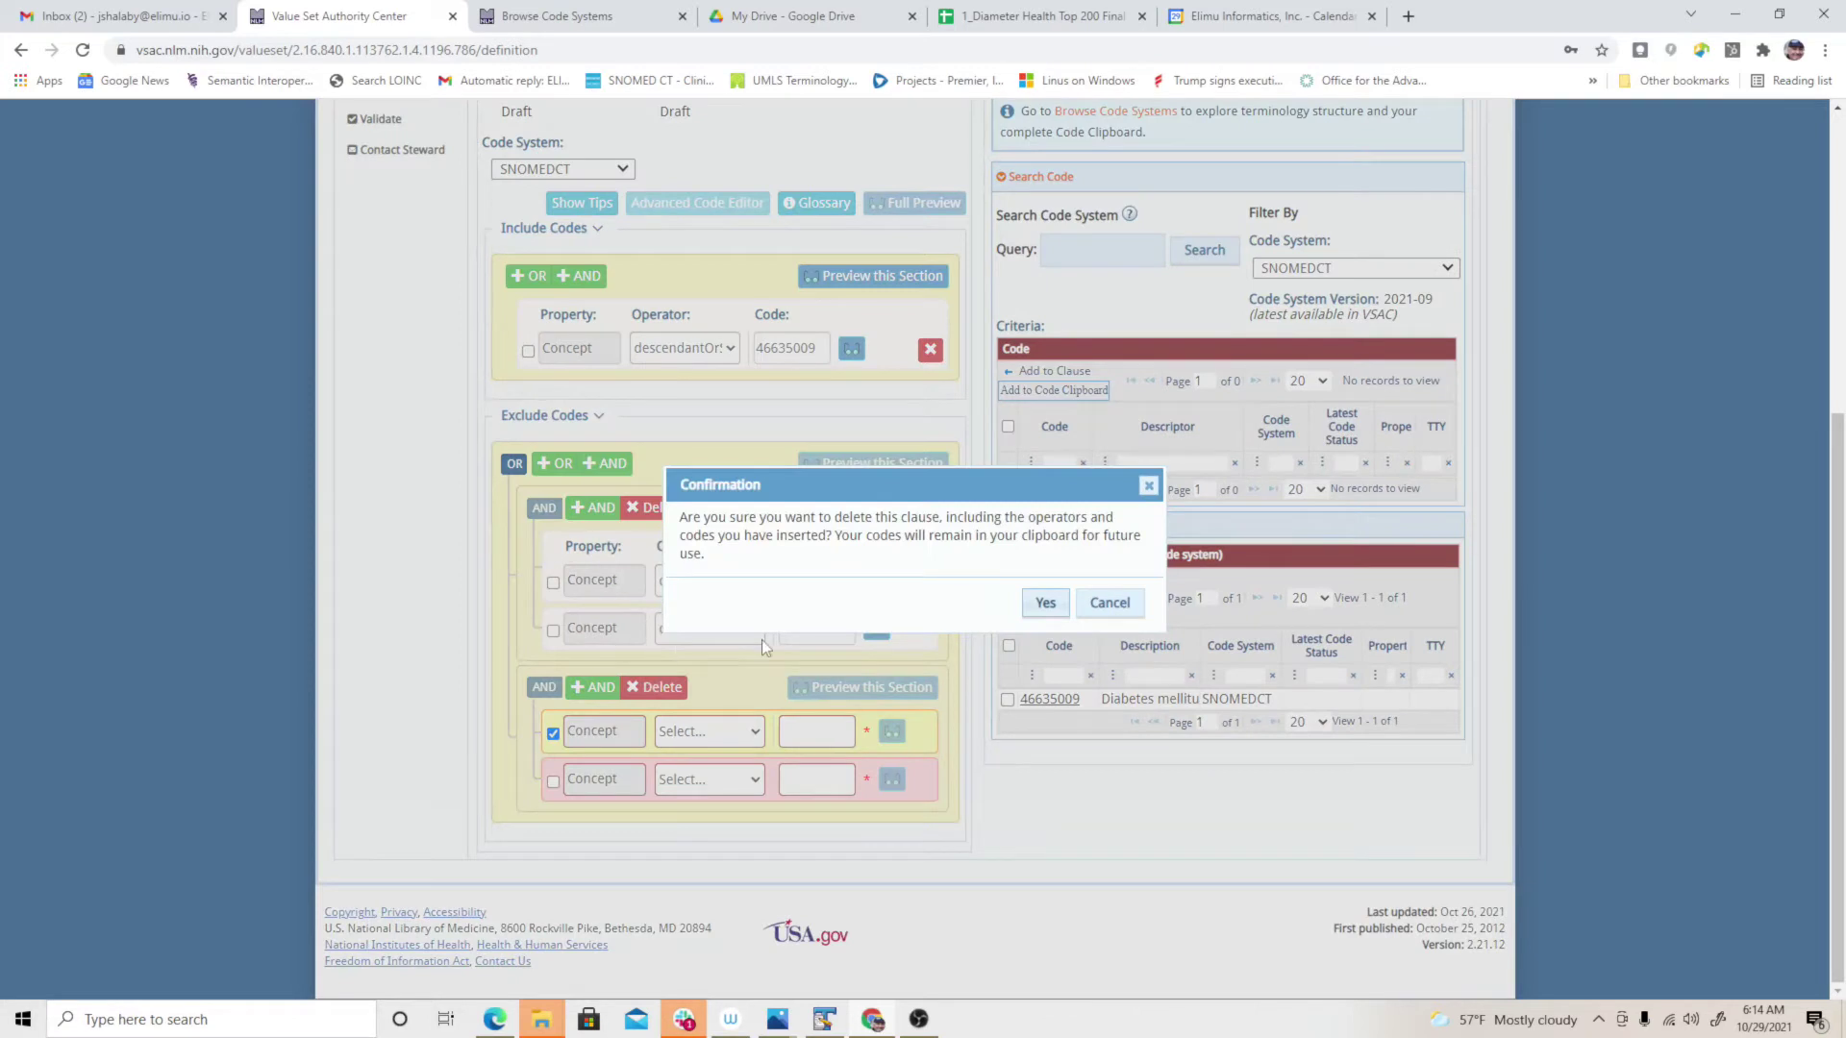
pyautogui.click(1047, 604)
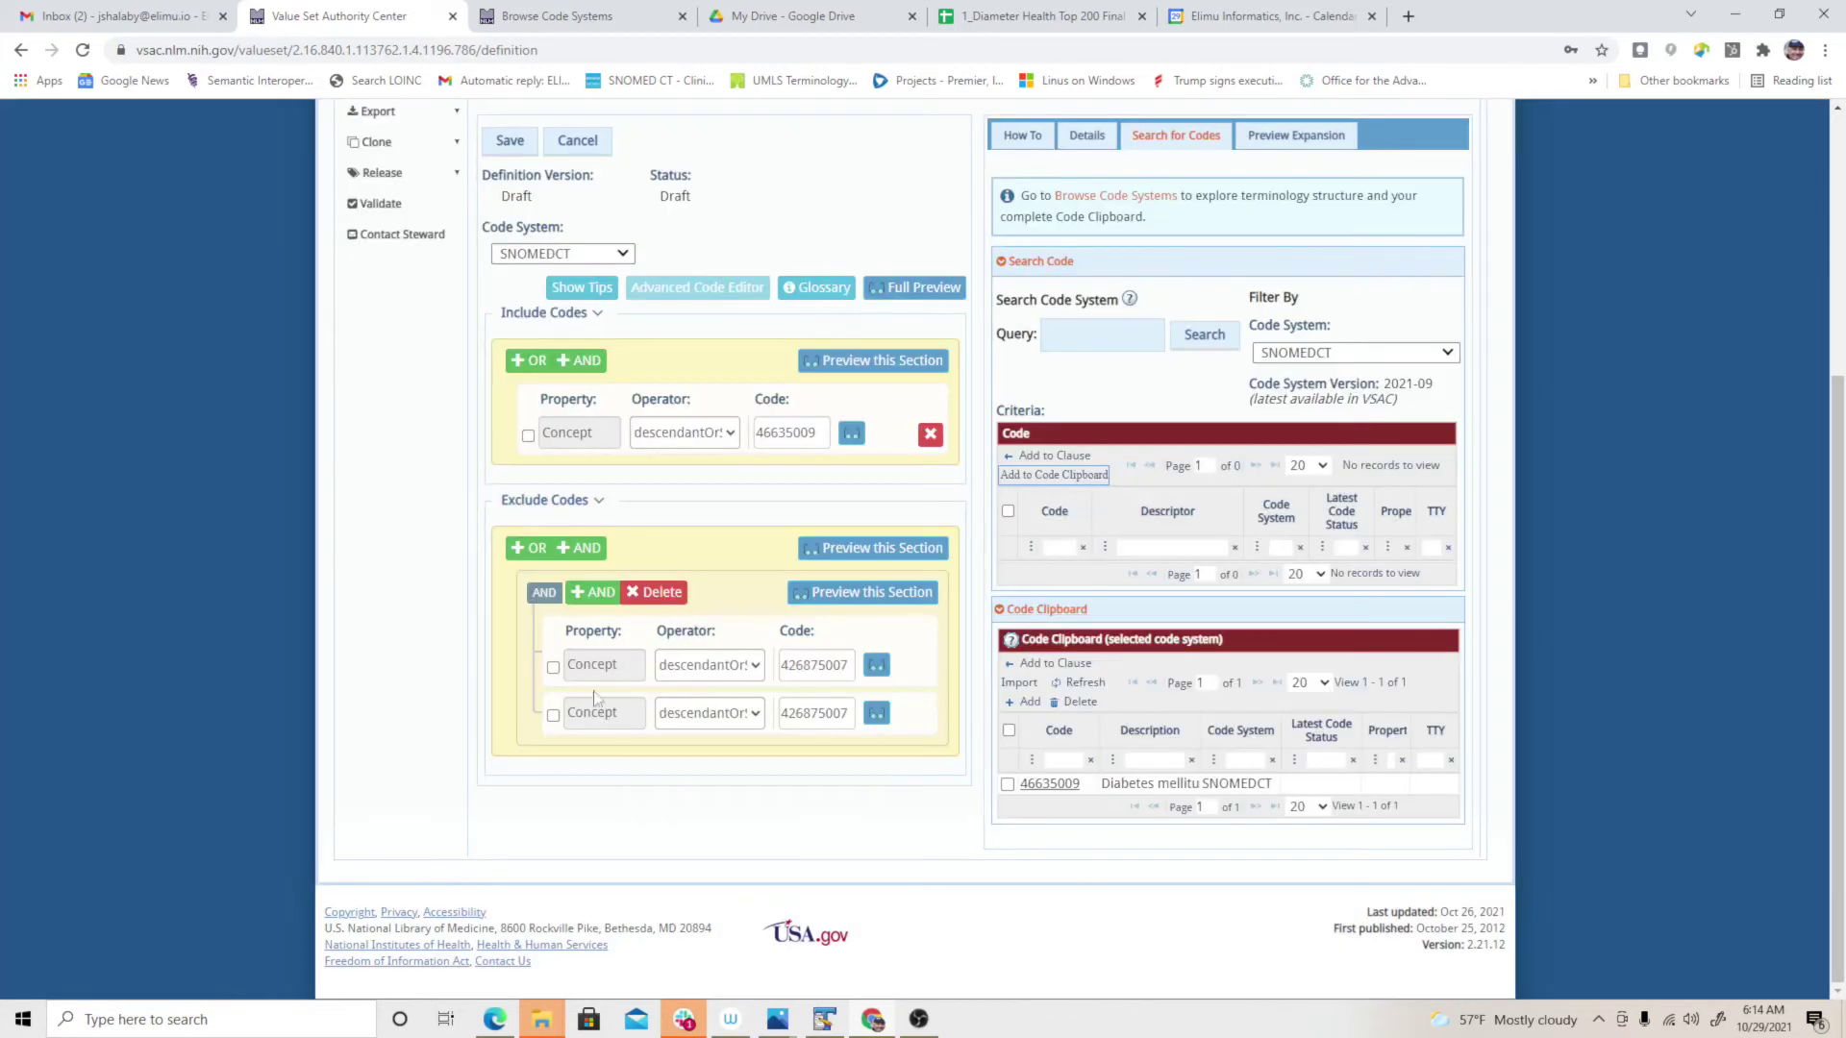
pyautogui.click(600, 594)
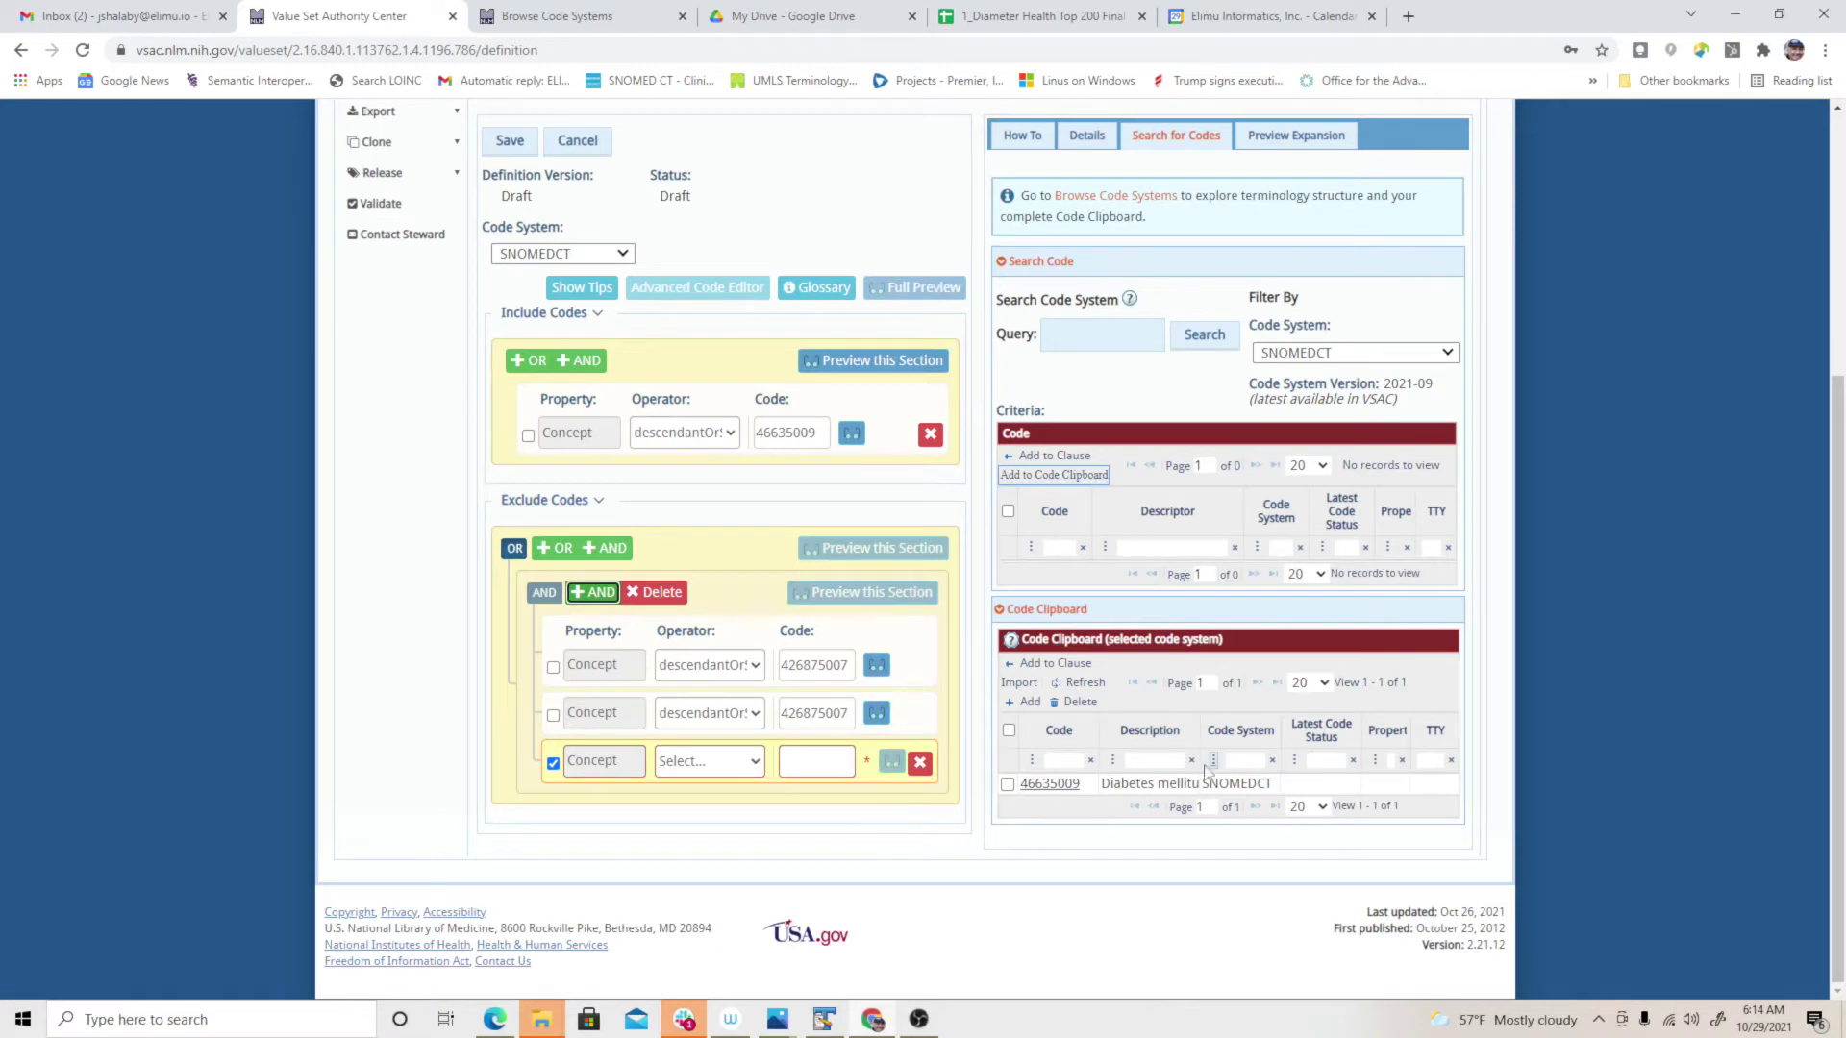
pyautogui.click(892, 366)
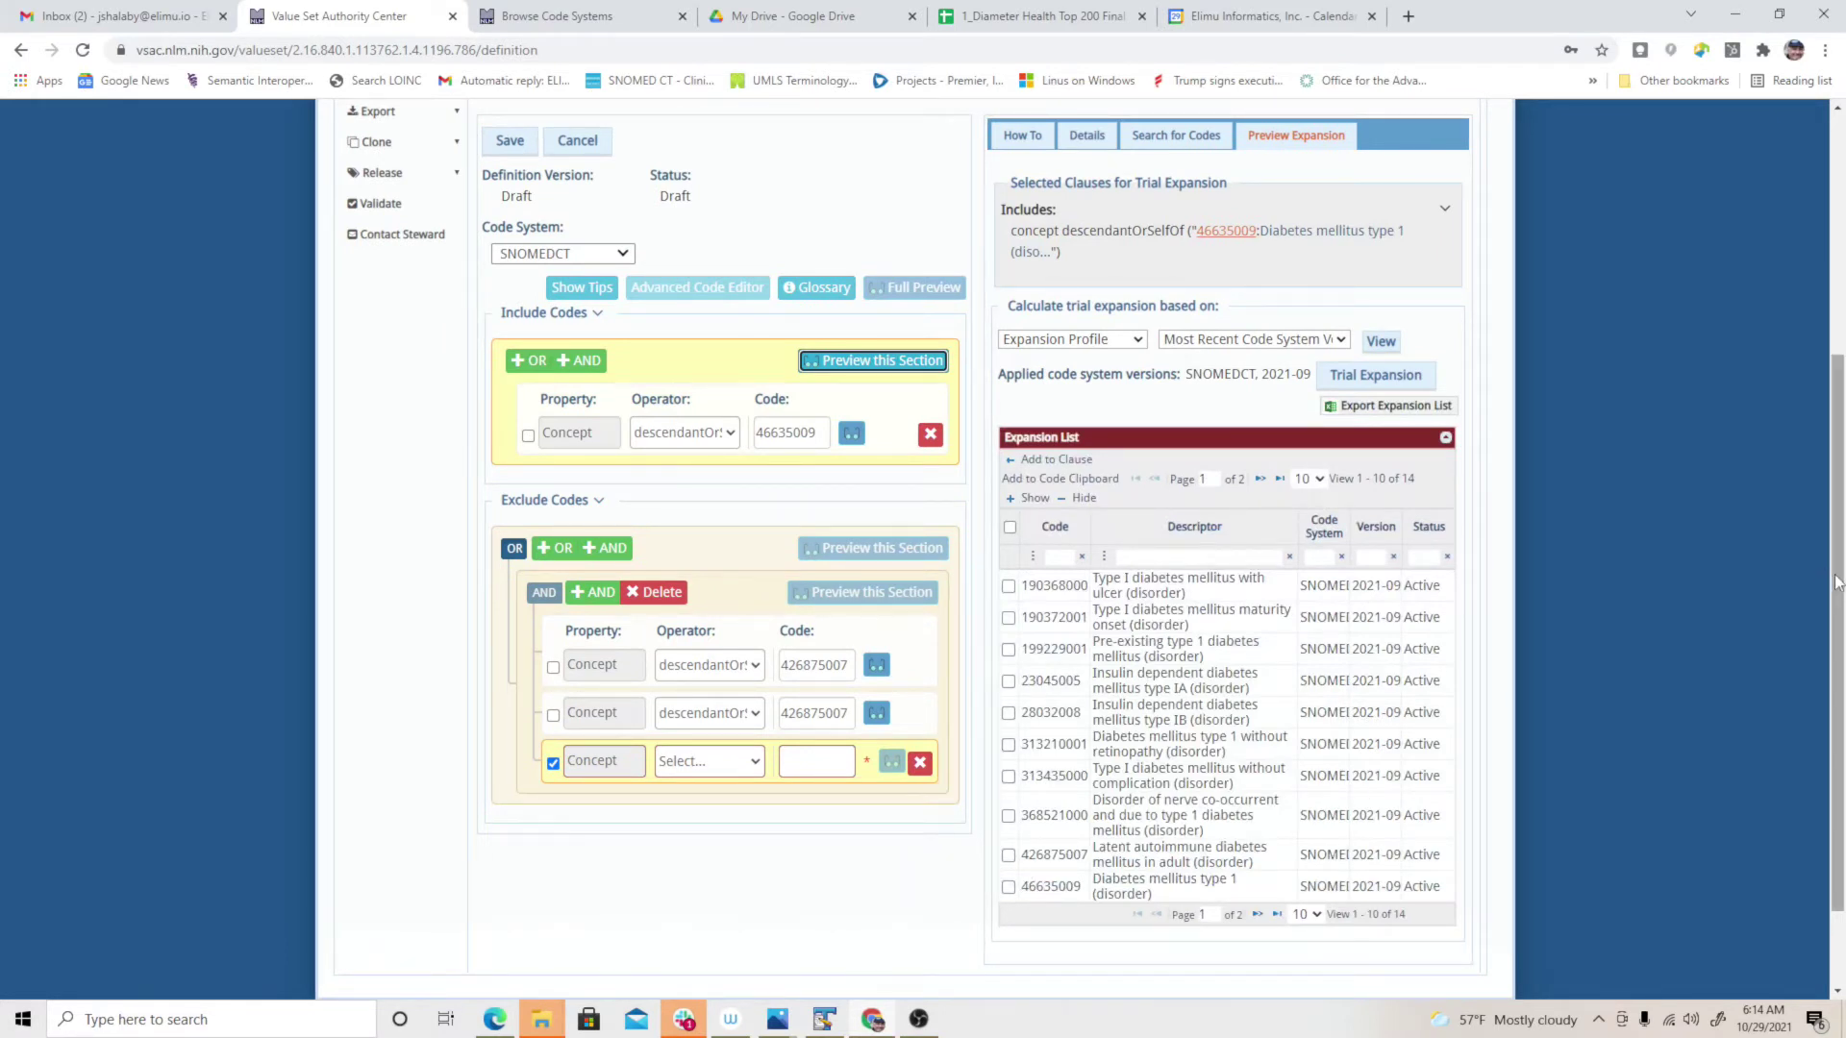
pyautogui.scroll(-2, 1825, 576)
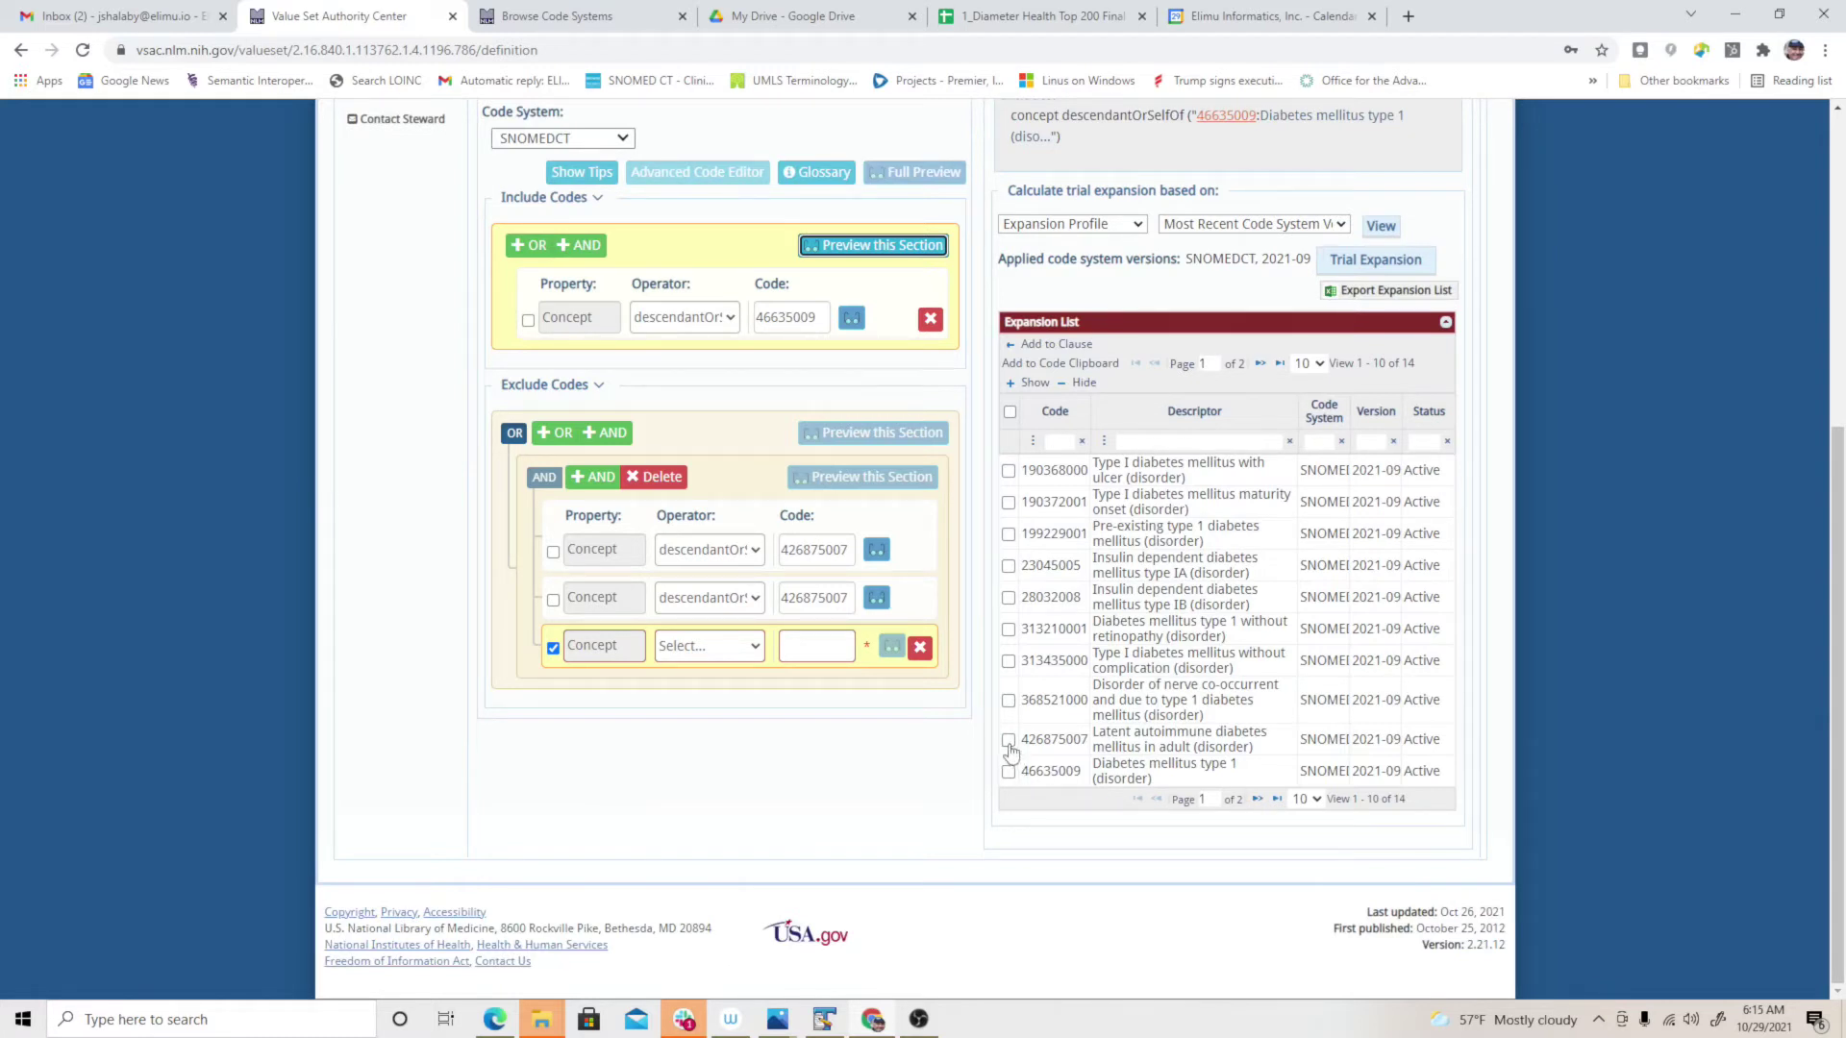
pyautogui.click(1009, 701)
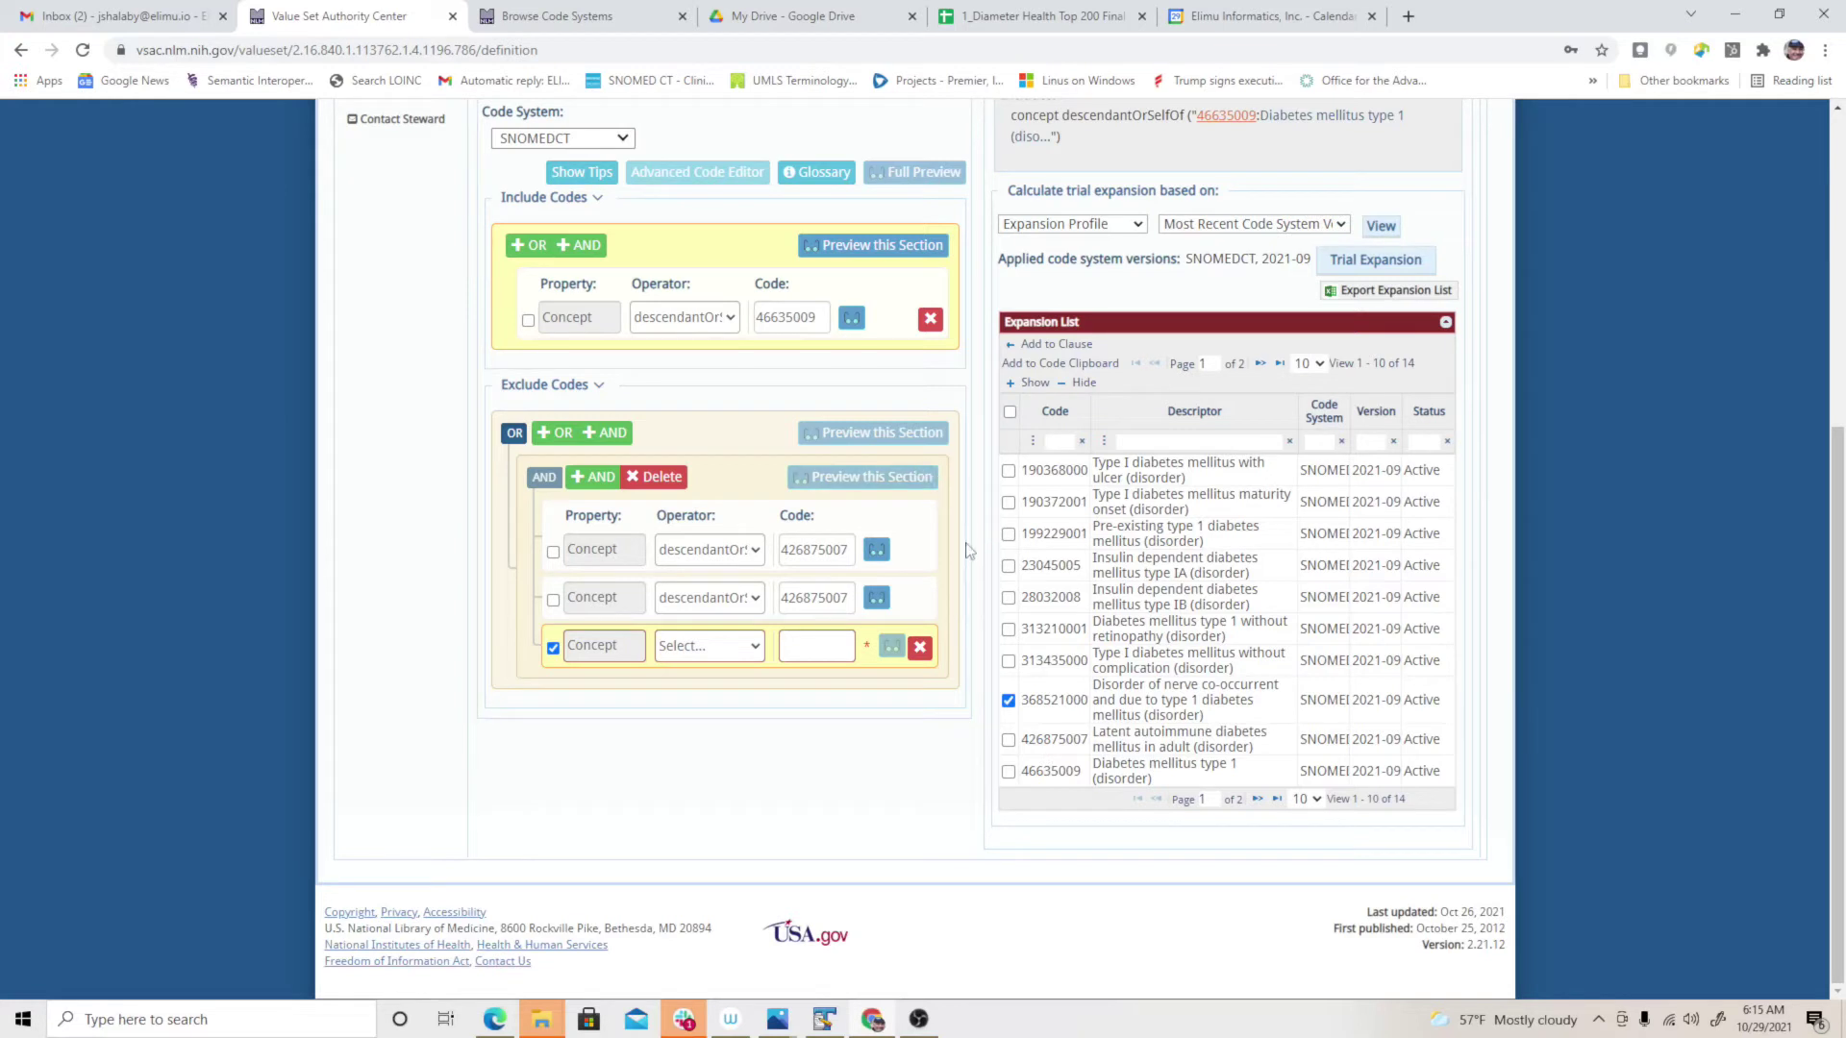
pyautogui.click(750, 658)
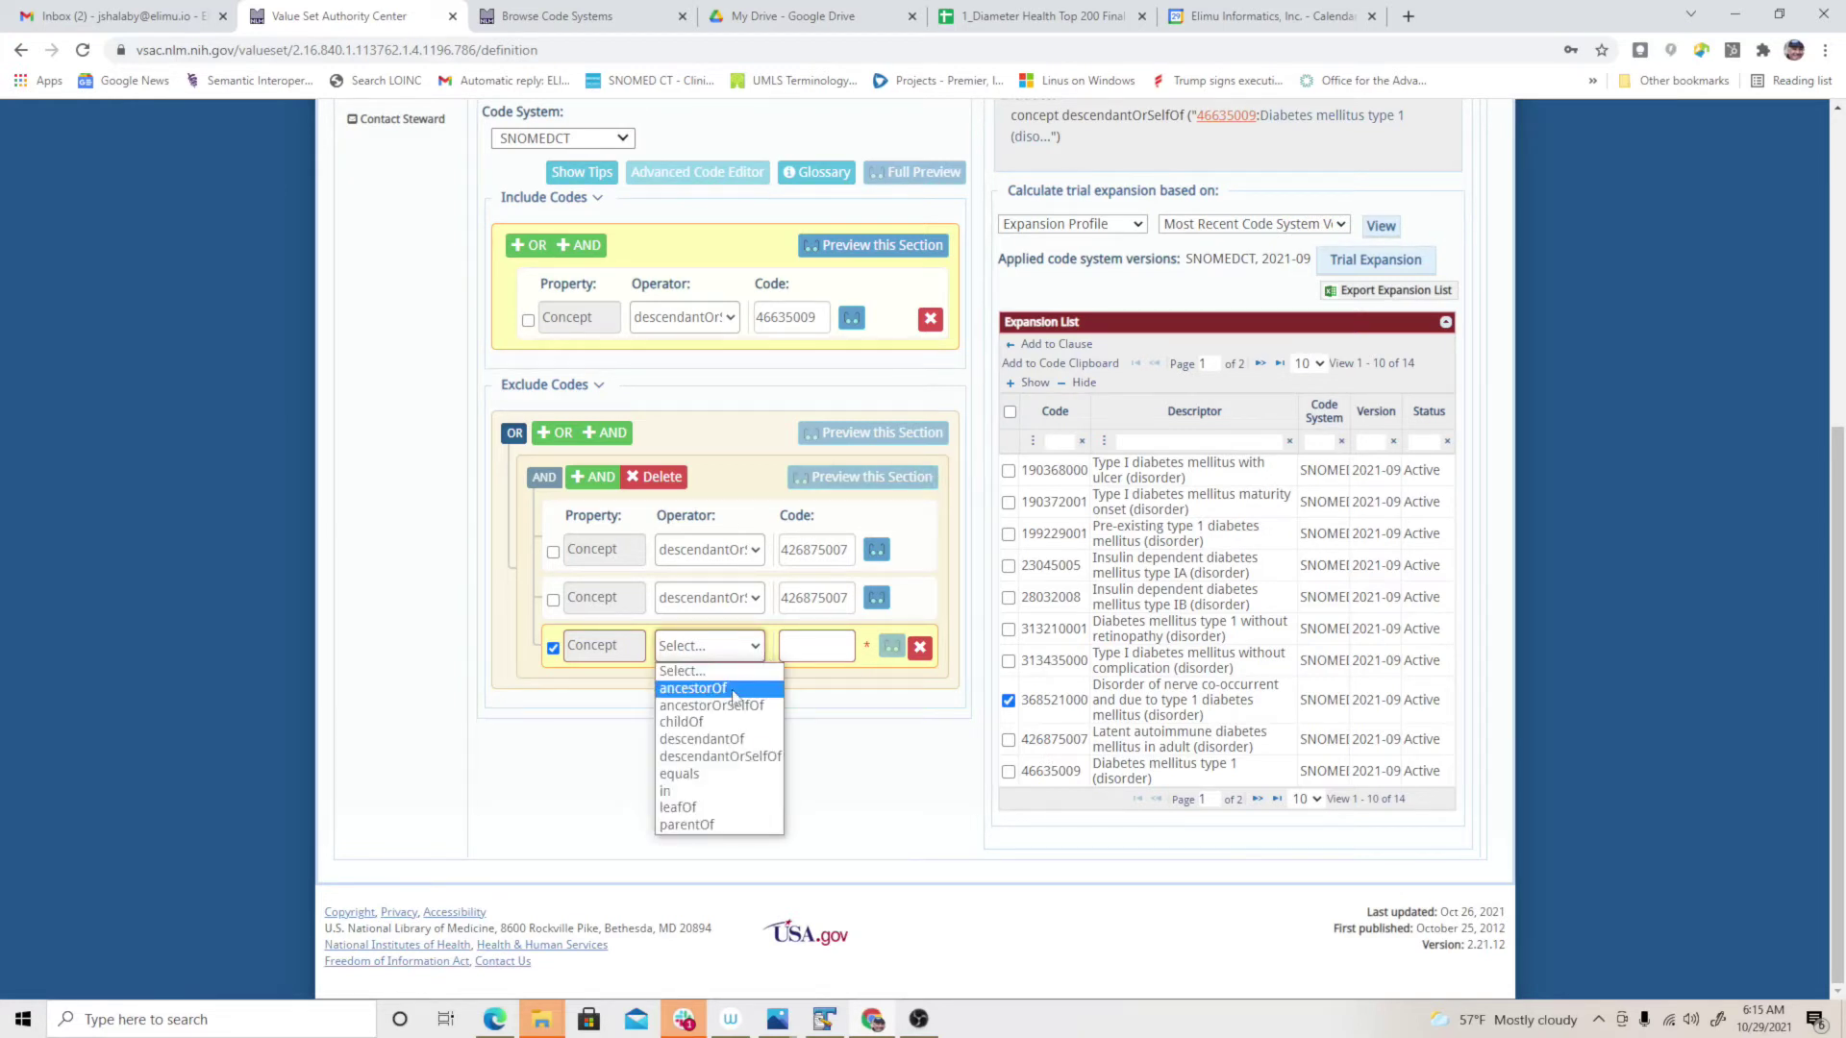
pyautogui.click(720, 768)
pyautogui.click(815, 646)
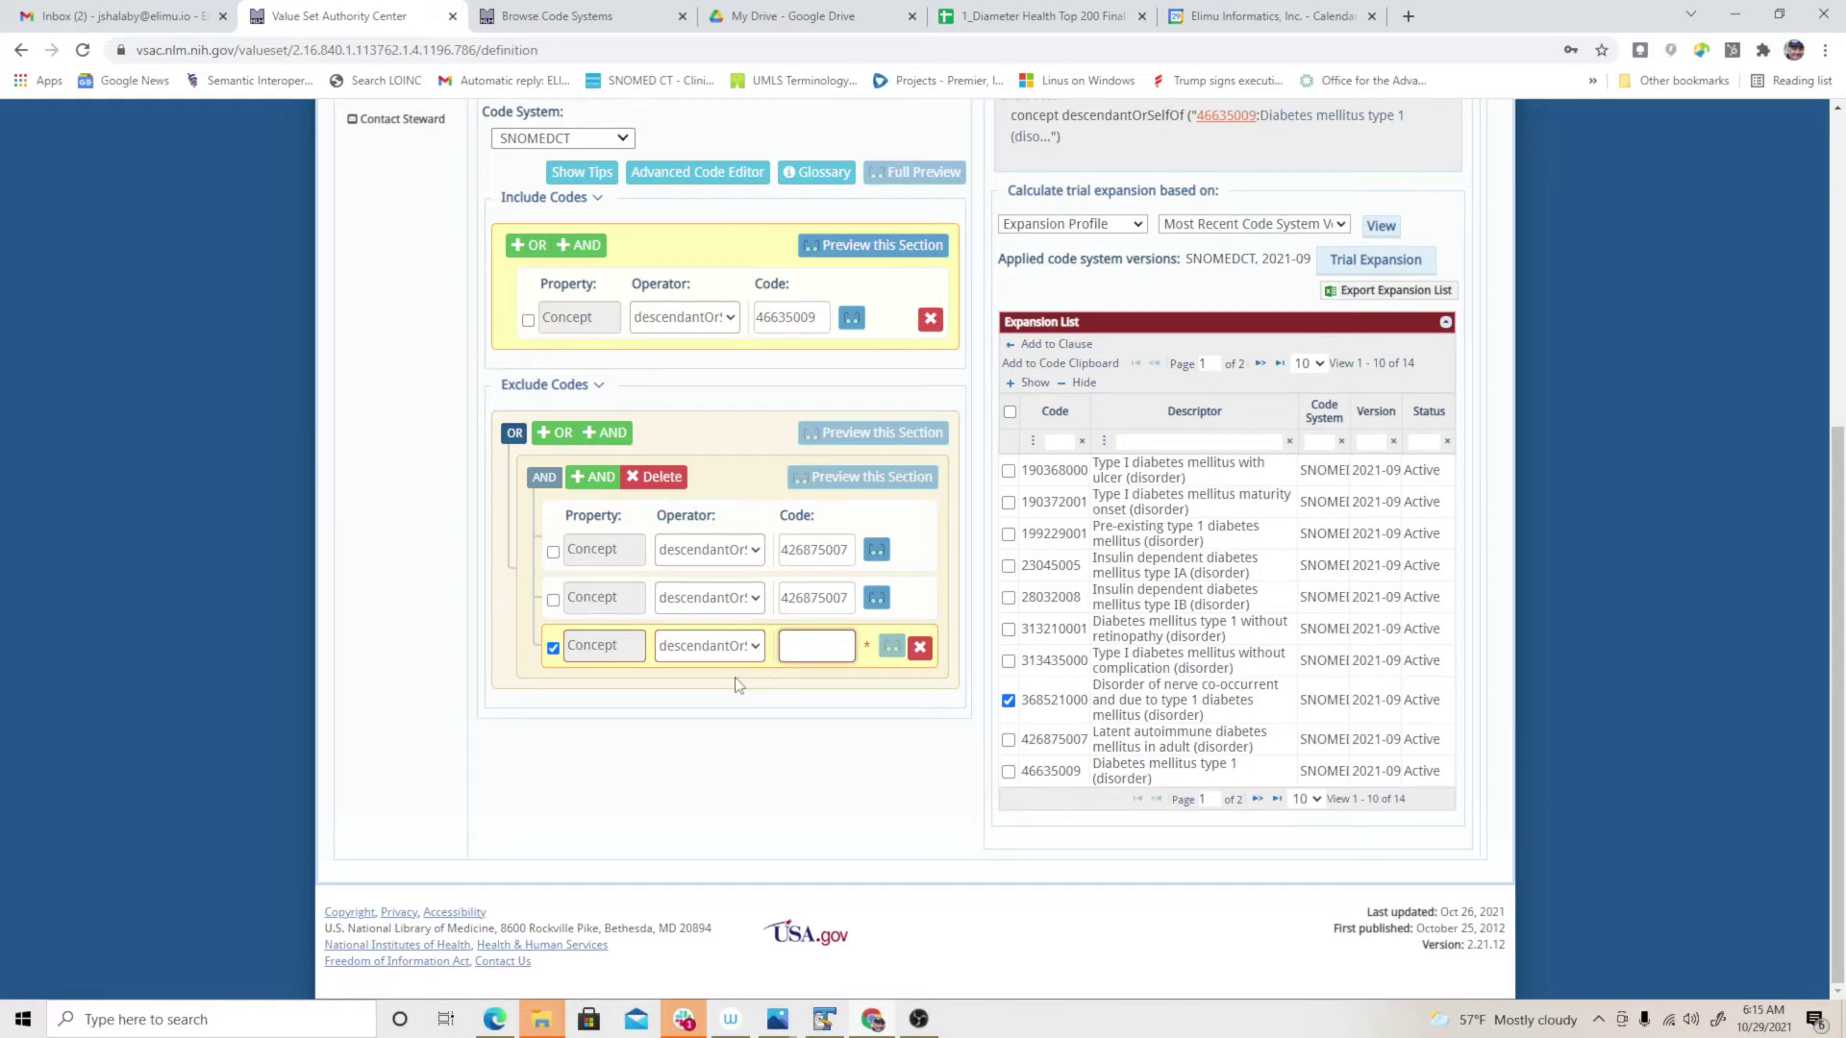
pyautogui.click(759, 646)
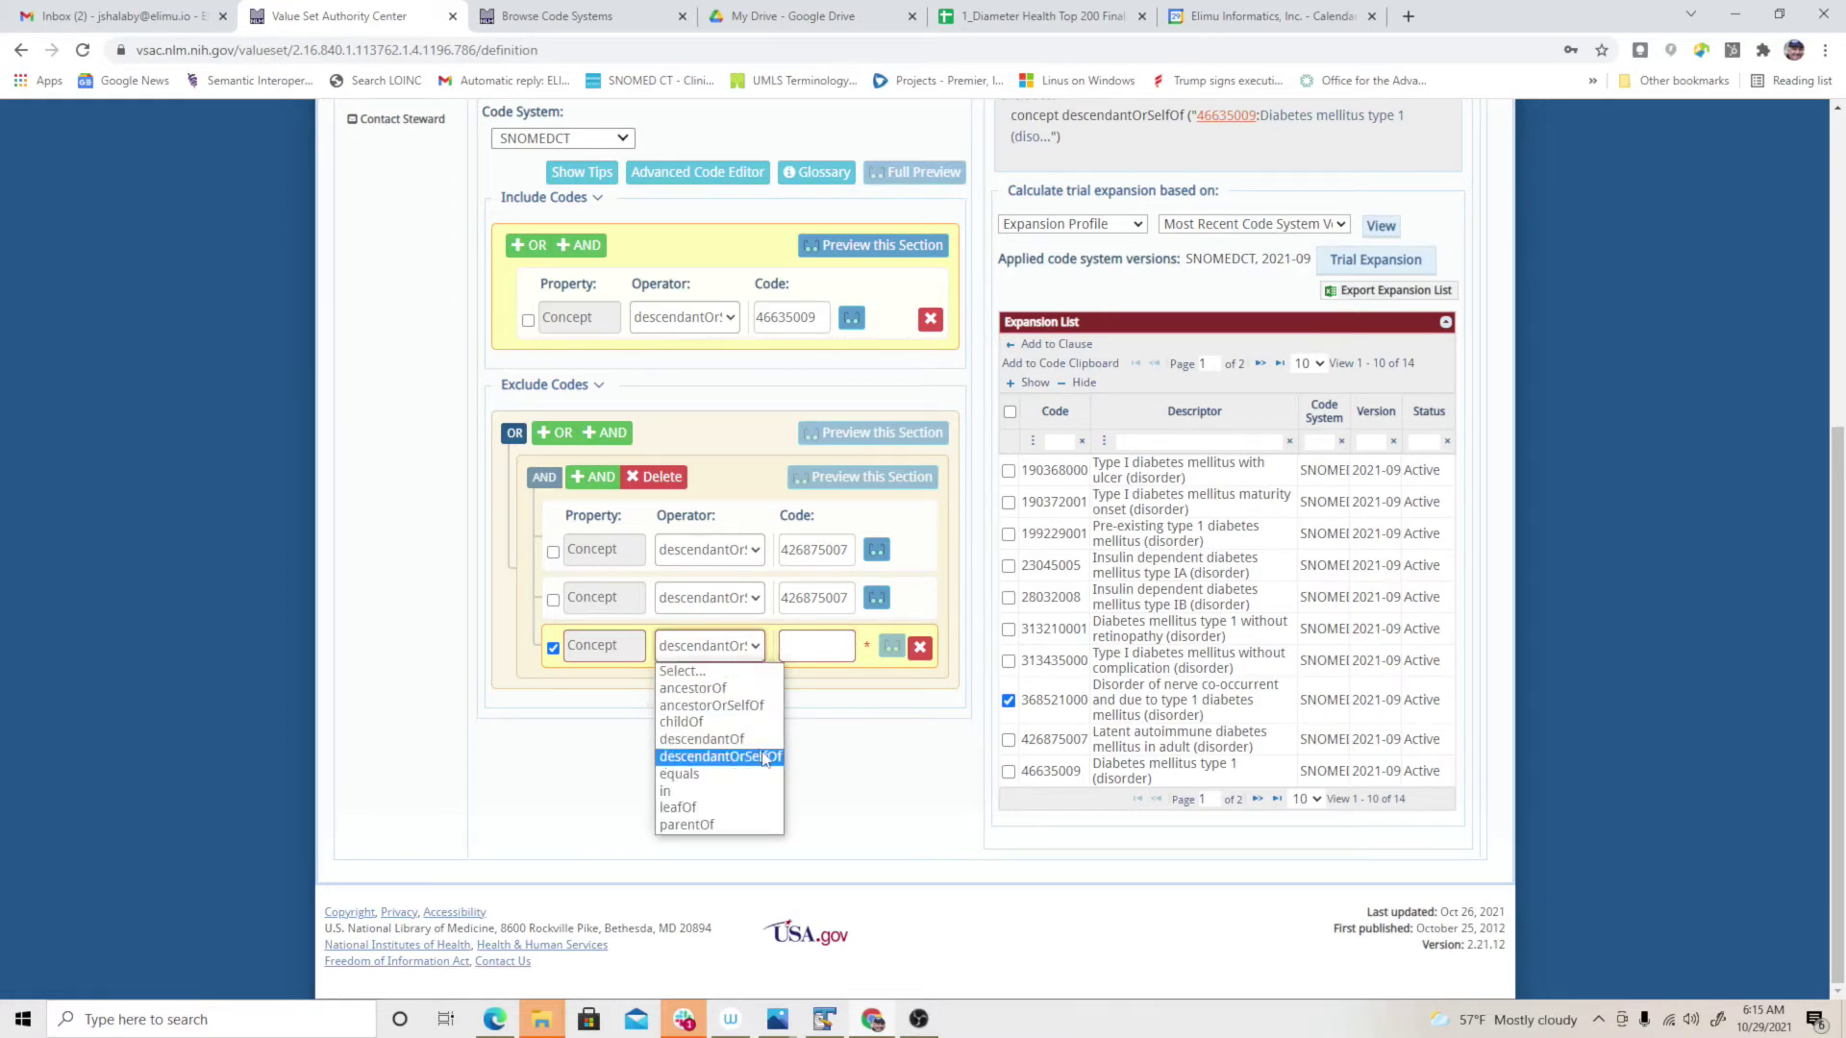
pyautogui.click(805, 652)
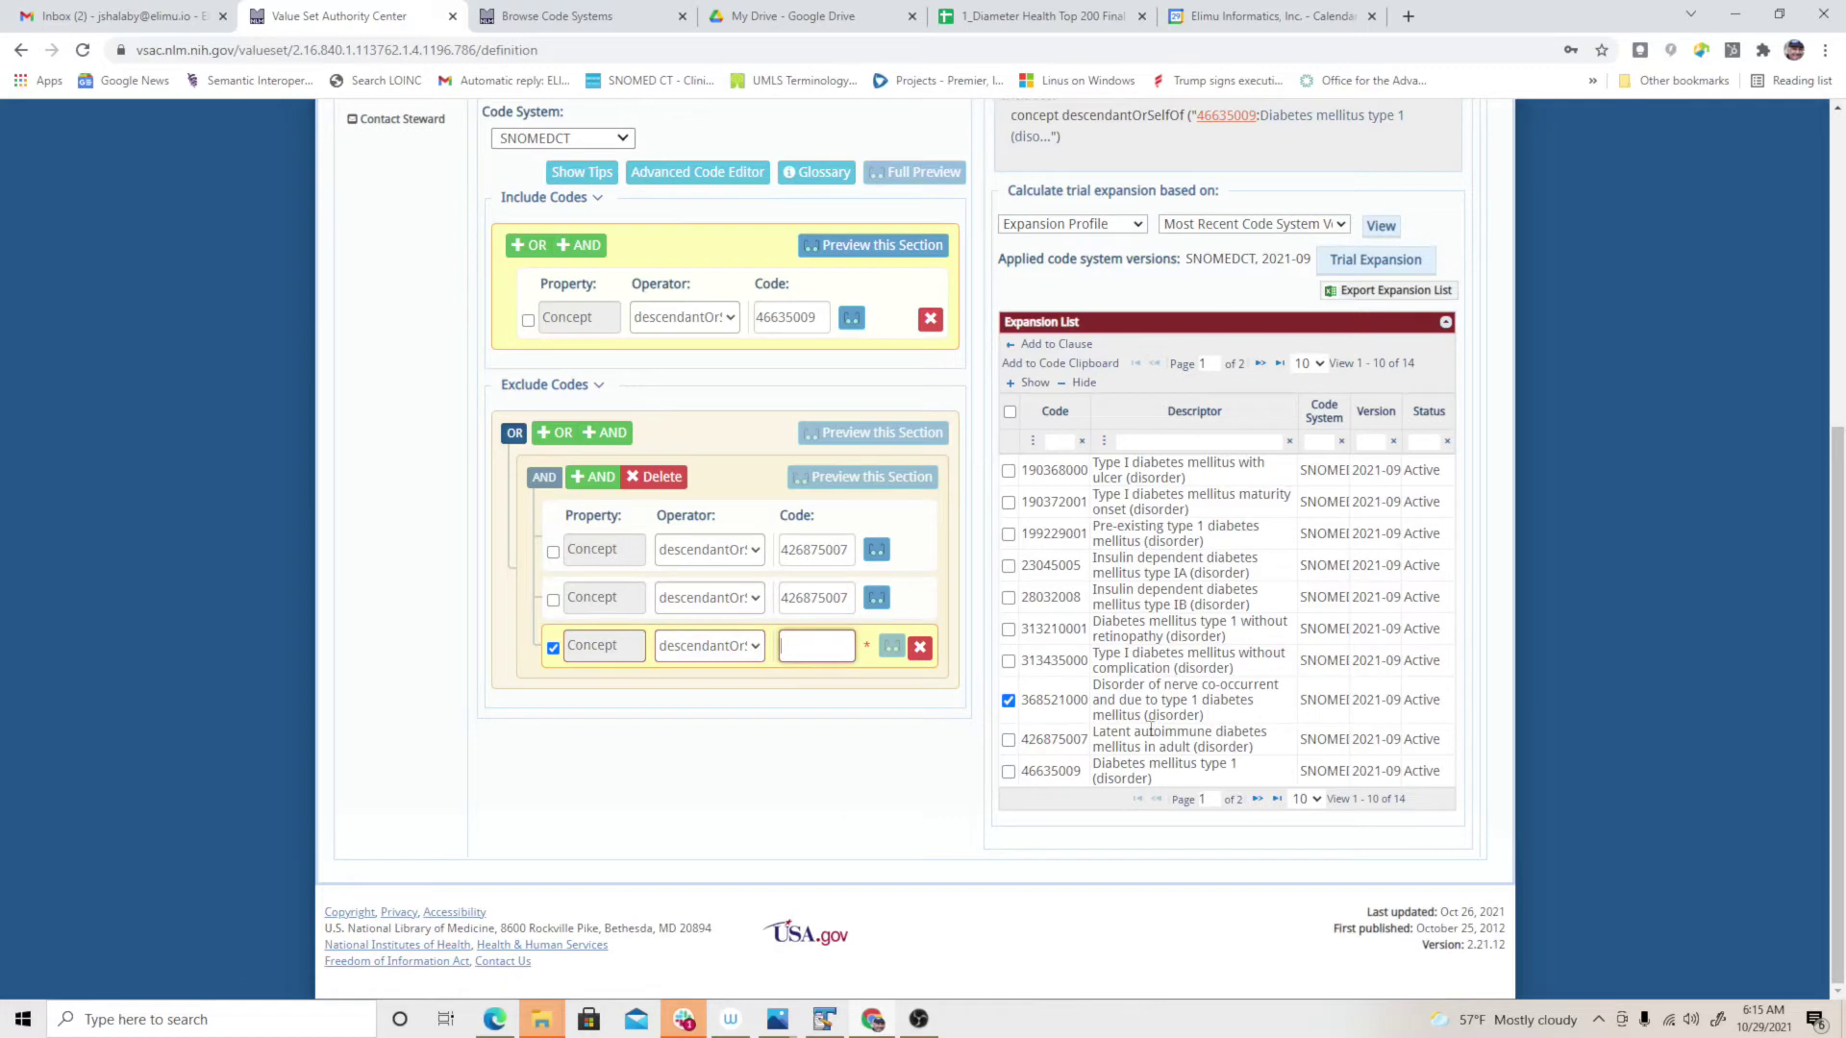
pyautogui.click(1067, 344)
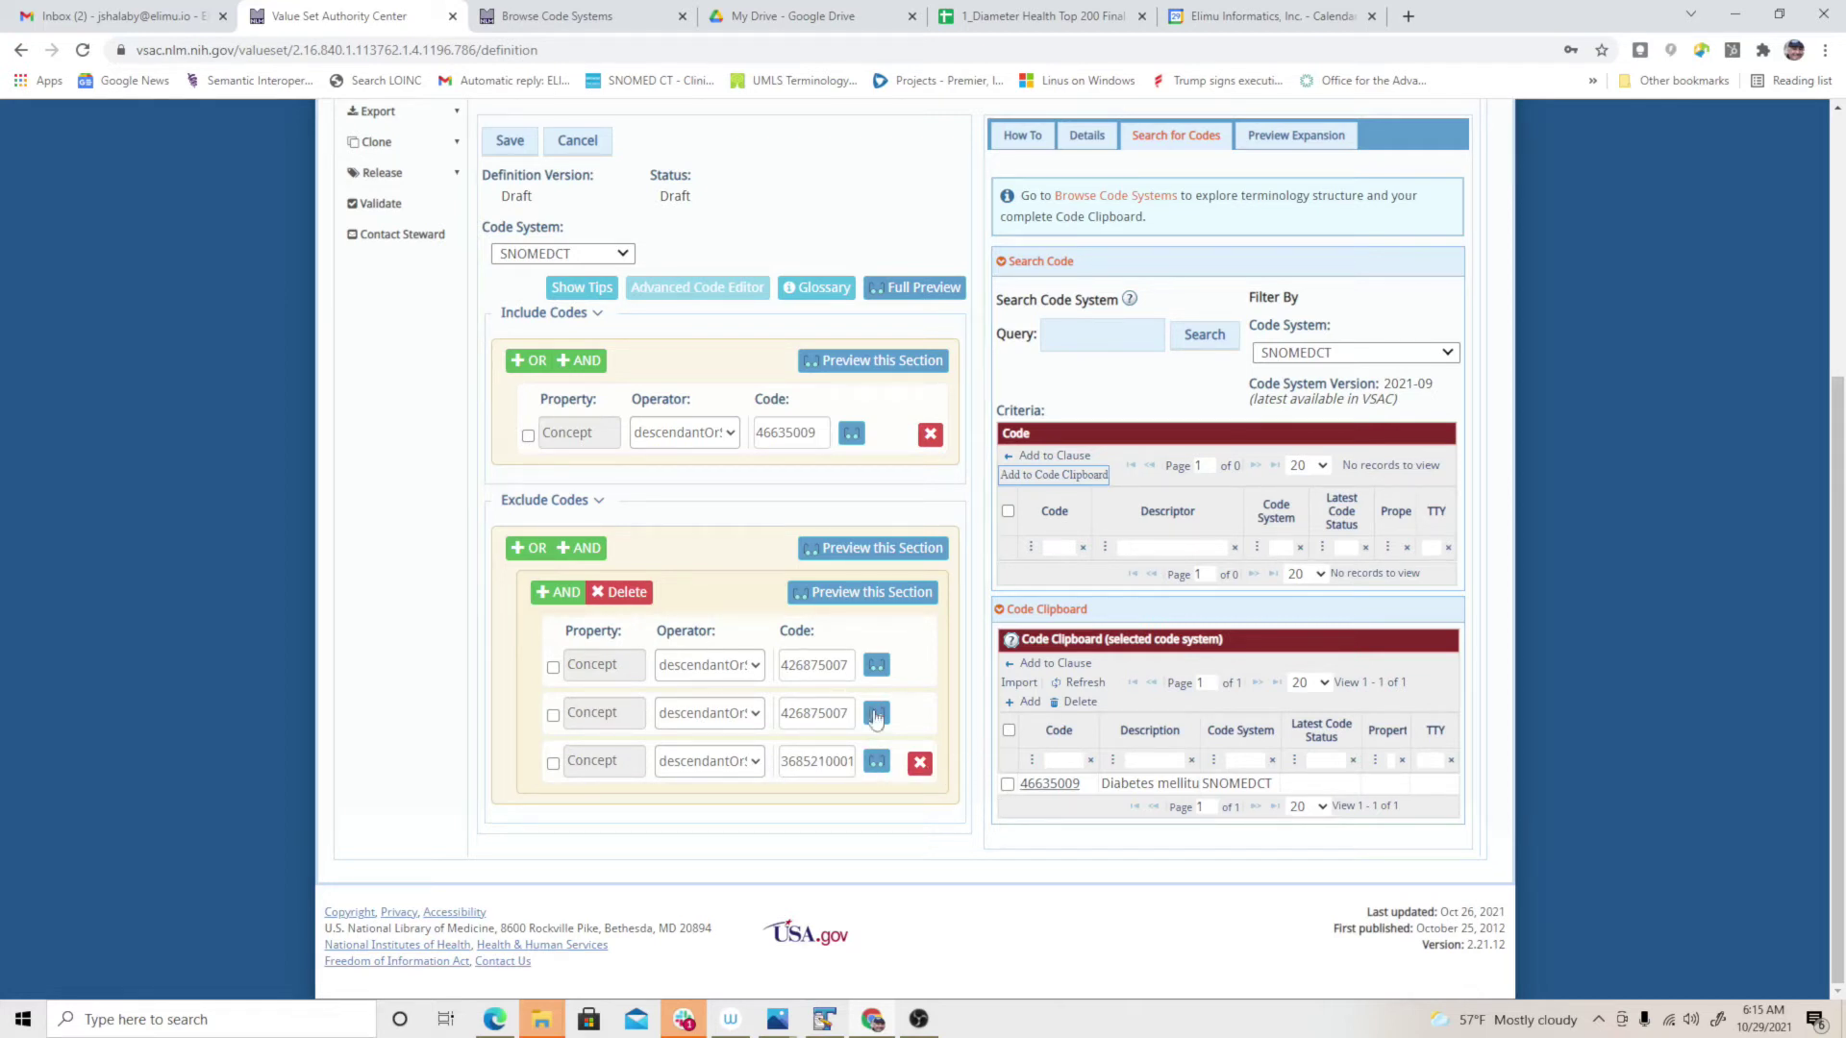
# - Preview the full test vs 2 definition with its include and exclude clauses, and save the definition
pyautogui.click(911, 288)
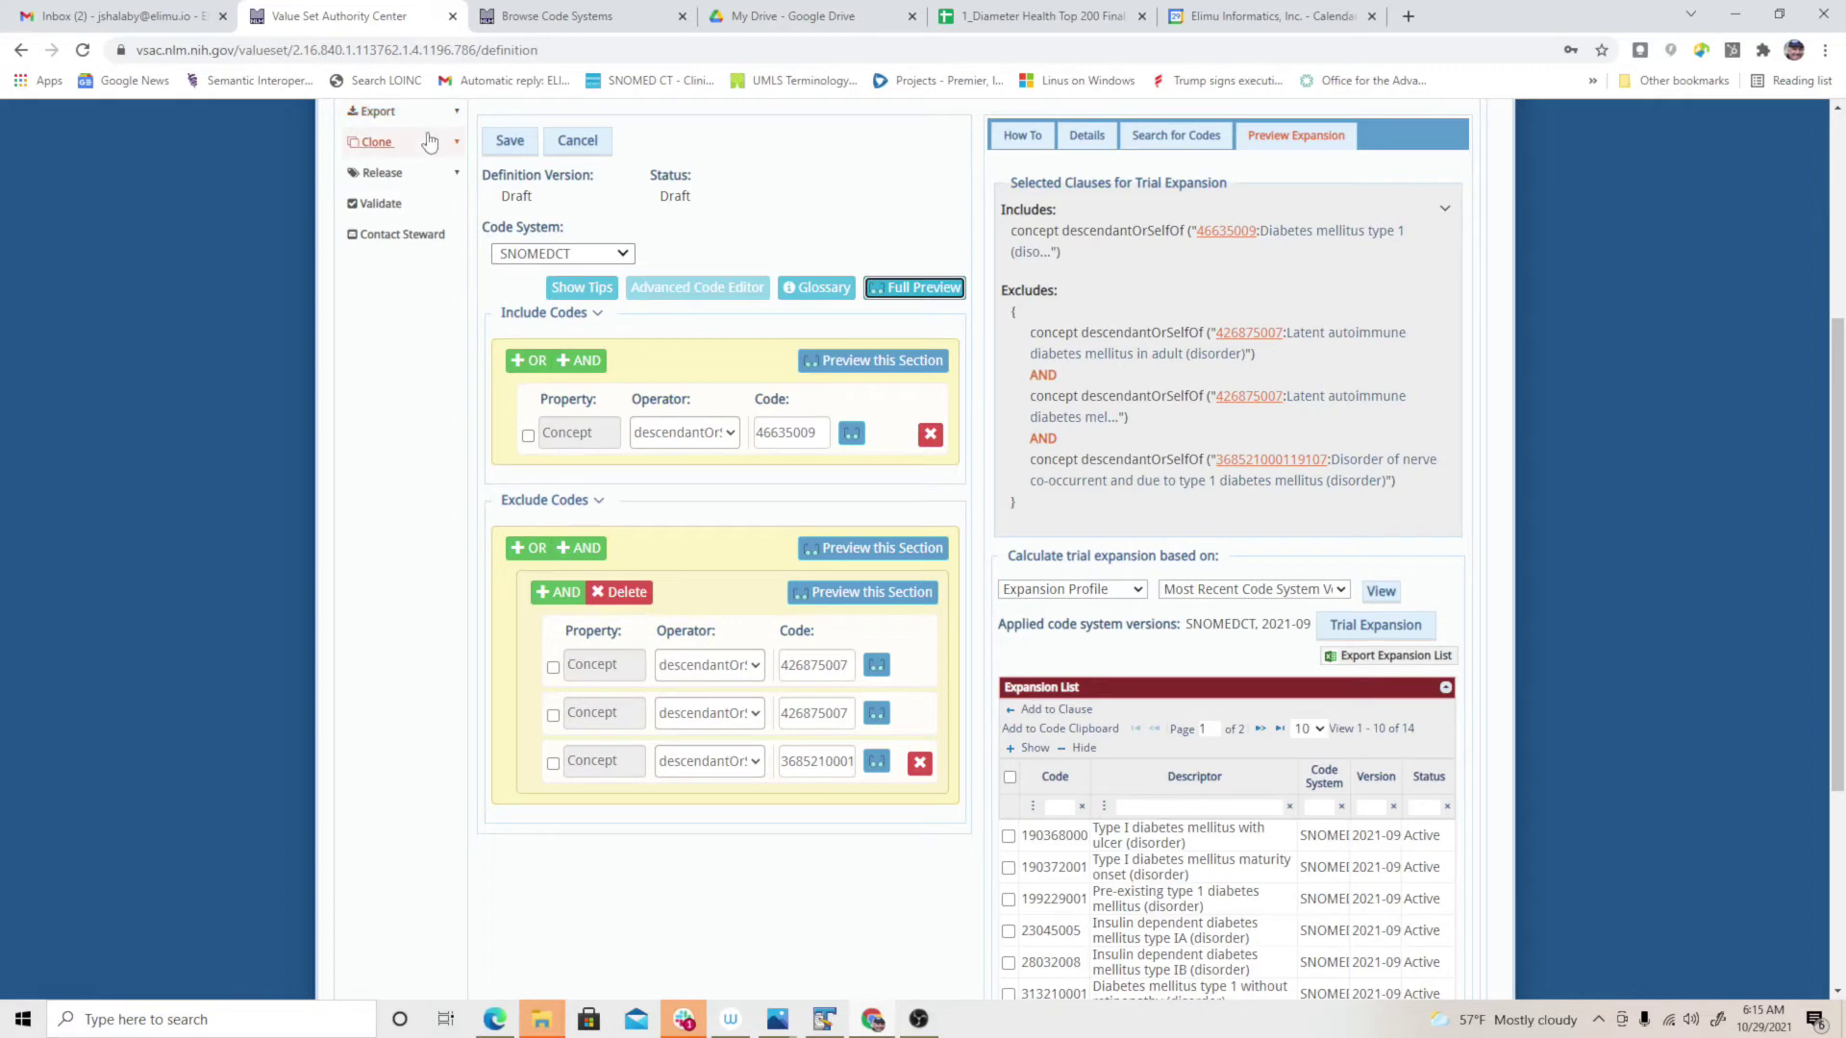
pyautogui.click(513, 145)
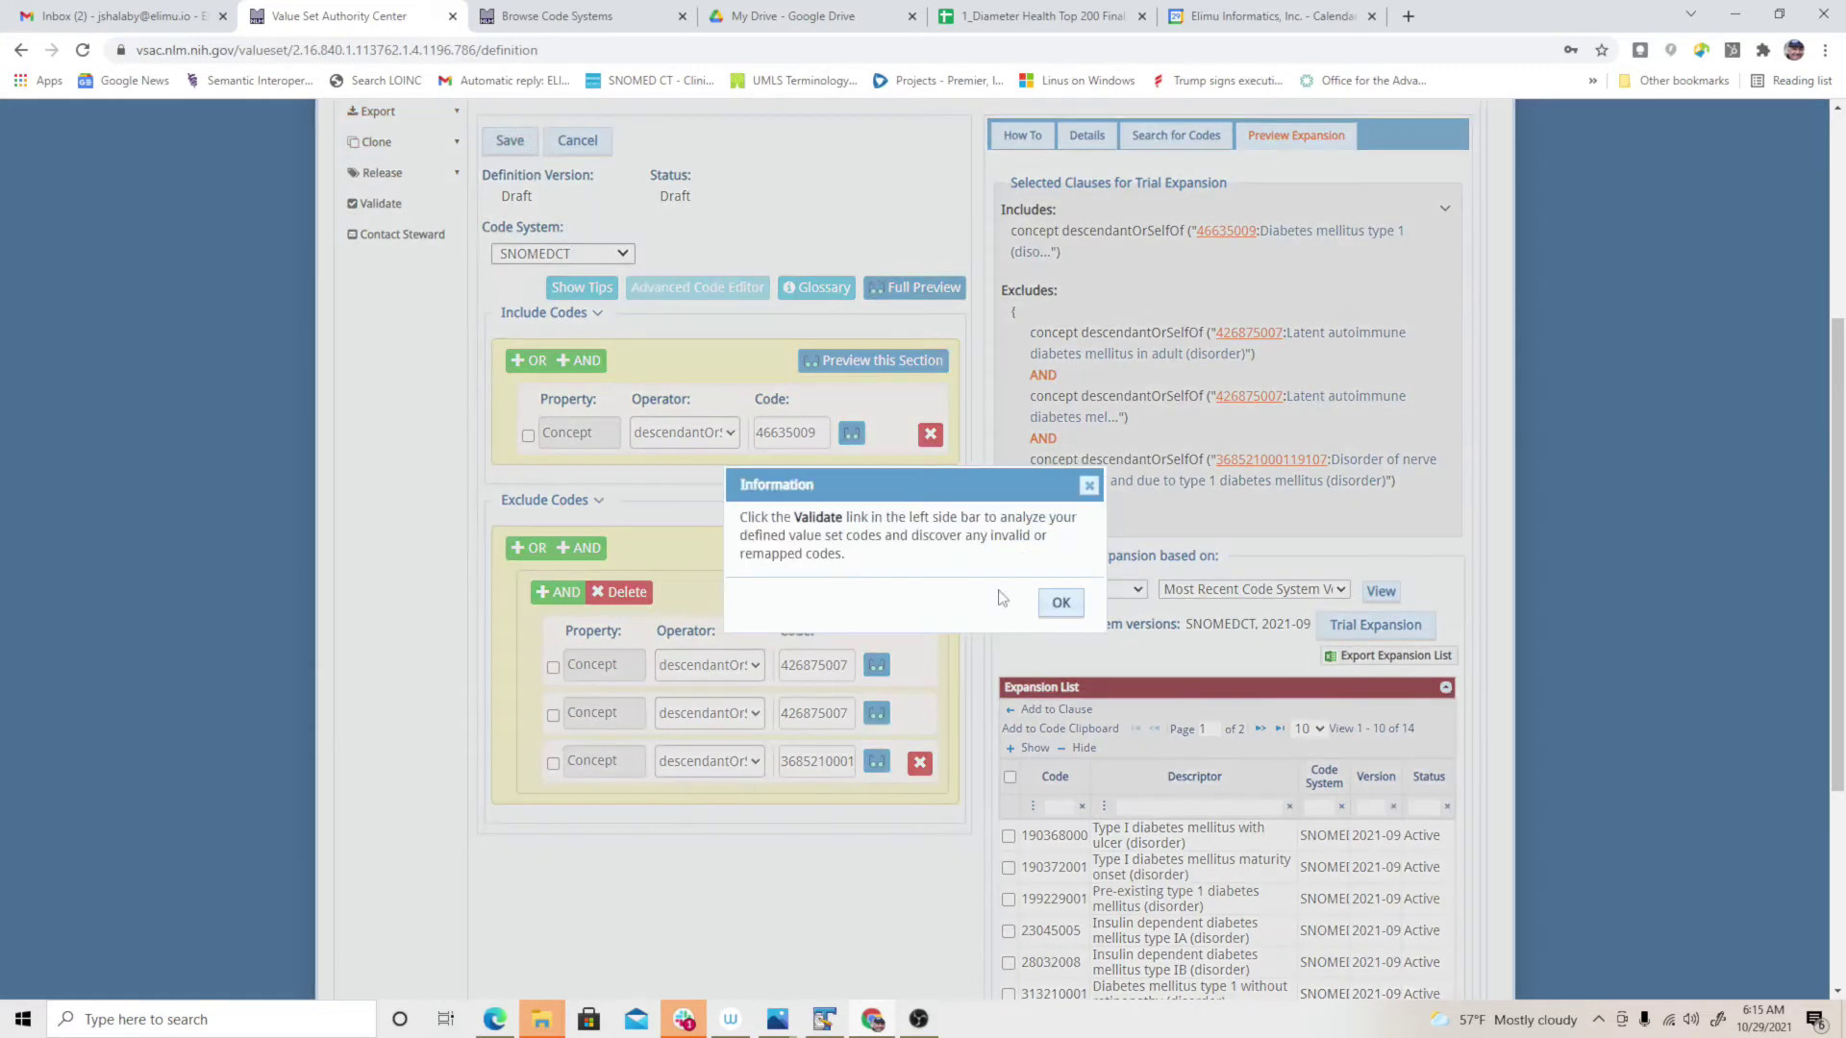
pyautogui.click(1055, 601)
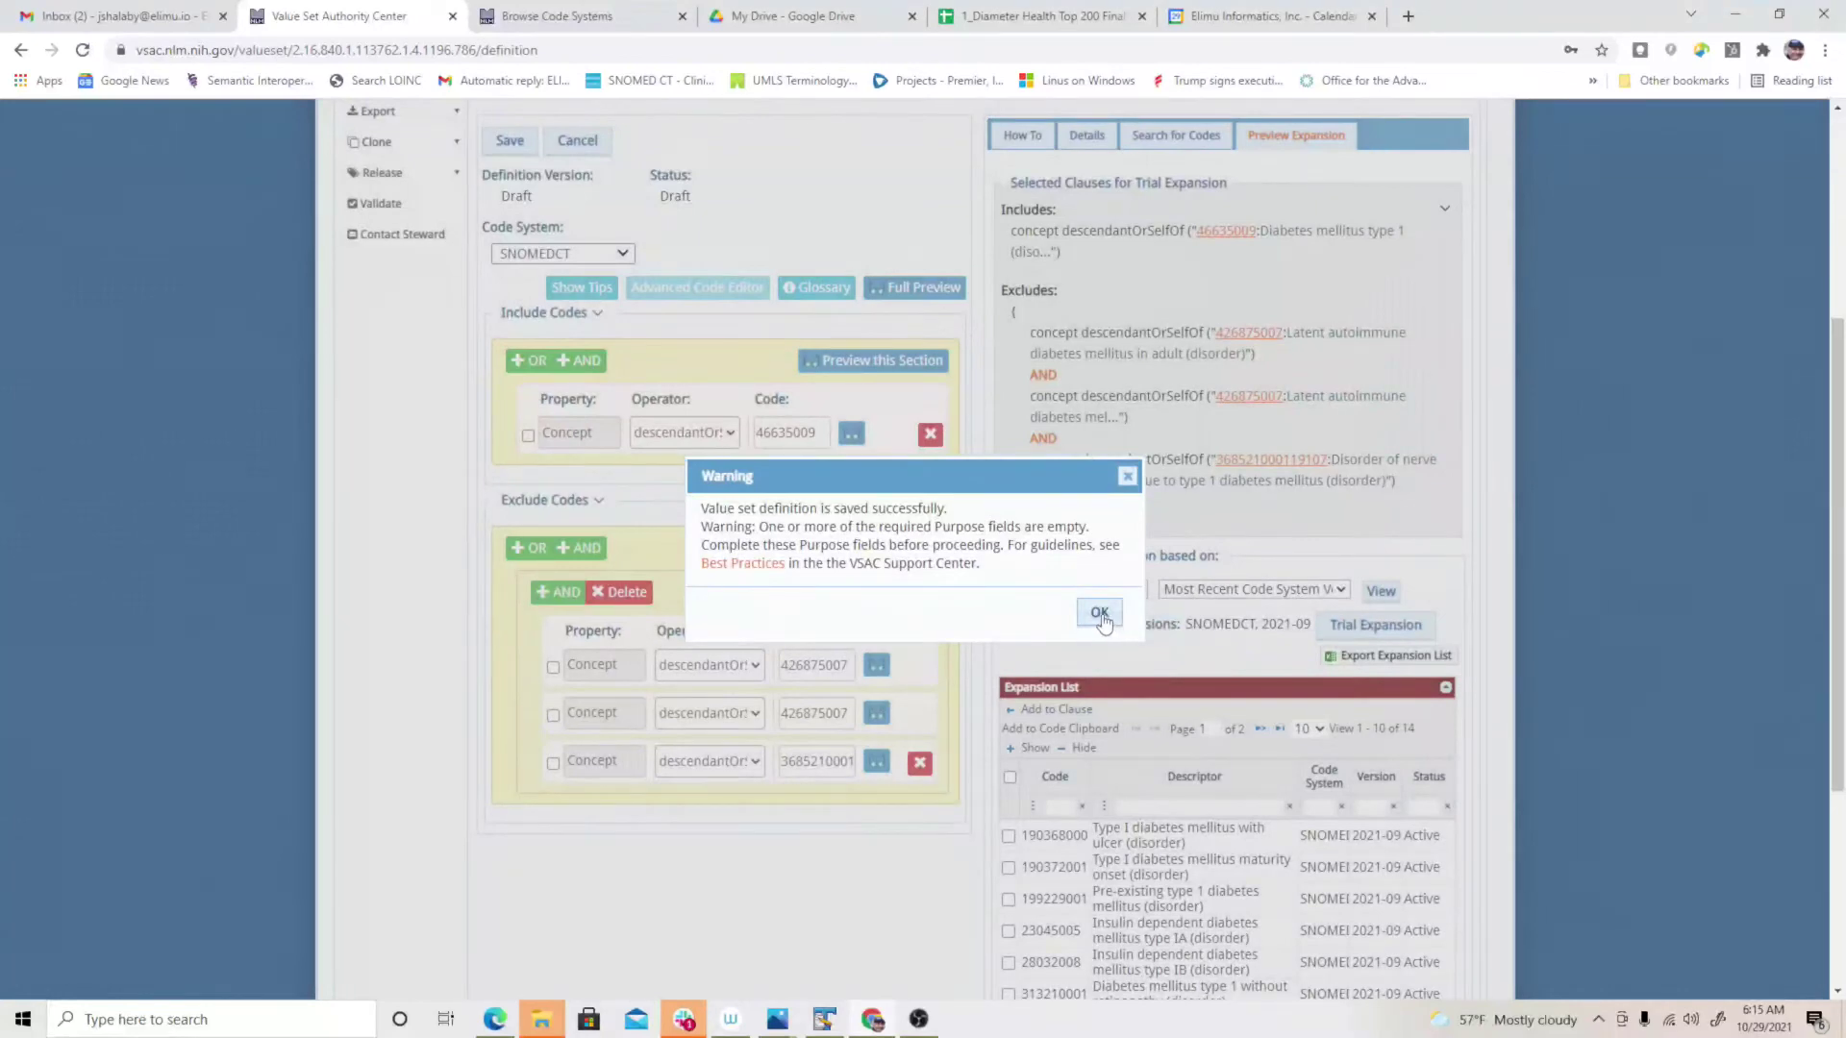
pyautogui.click(1099, 615)
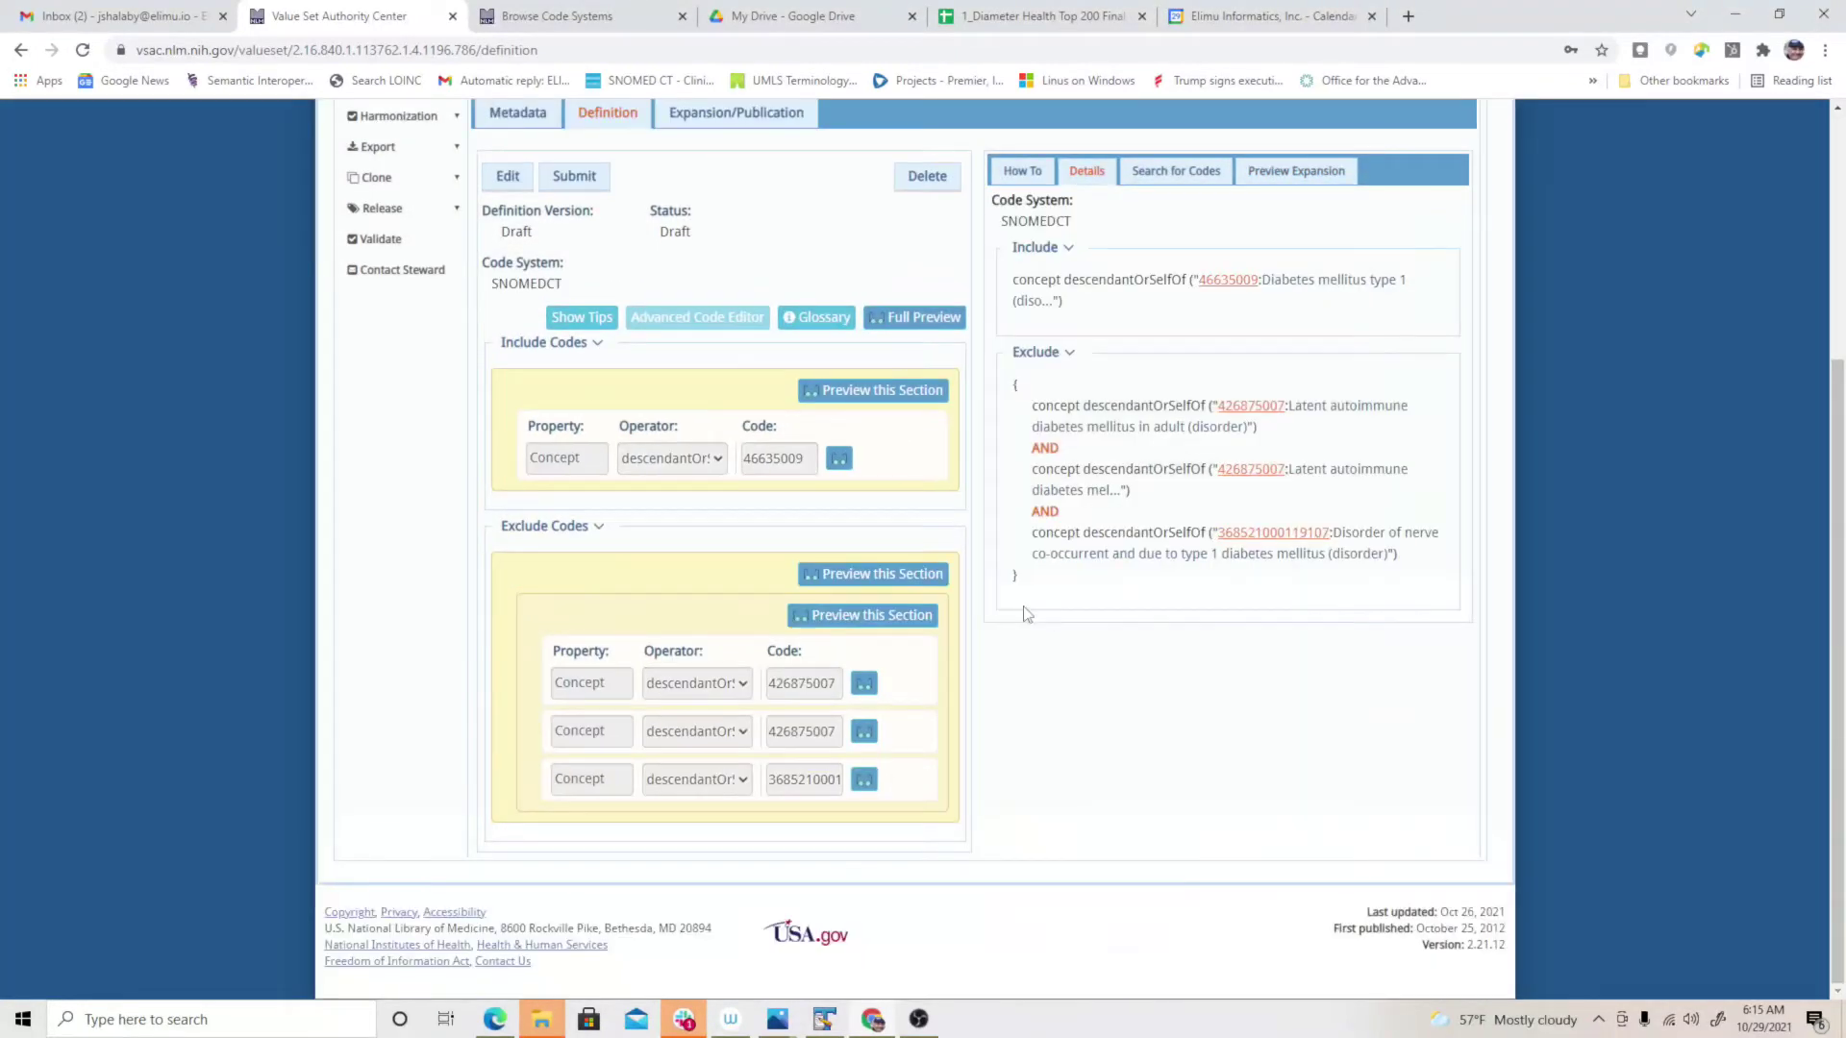
# - Export the value set details of the Draft definition version and open test vs 2.xlsx in Excel with editing enabled
pyautogui.click(373, 147)
pyautogui.click(413, 178)
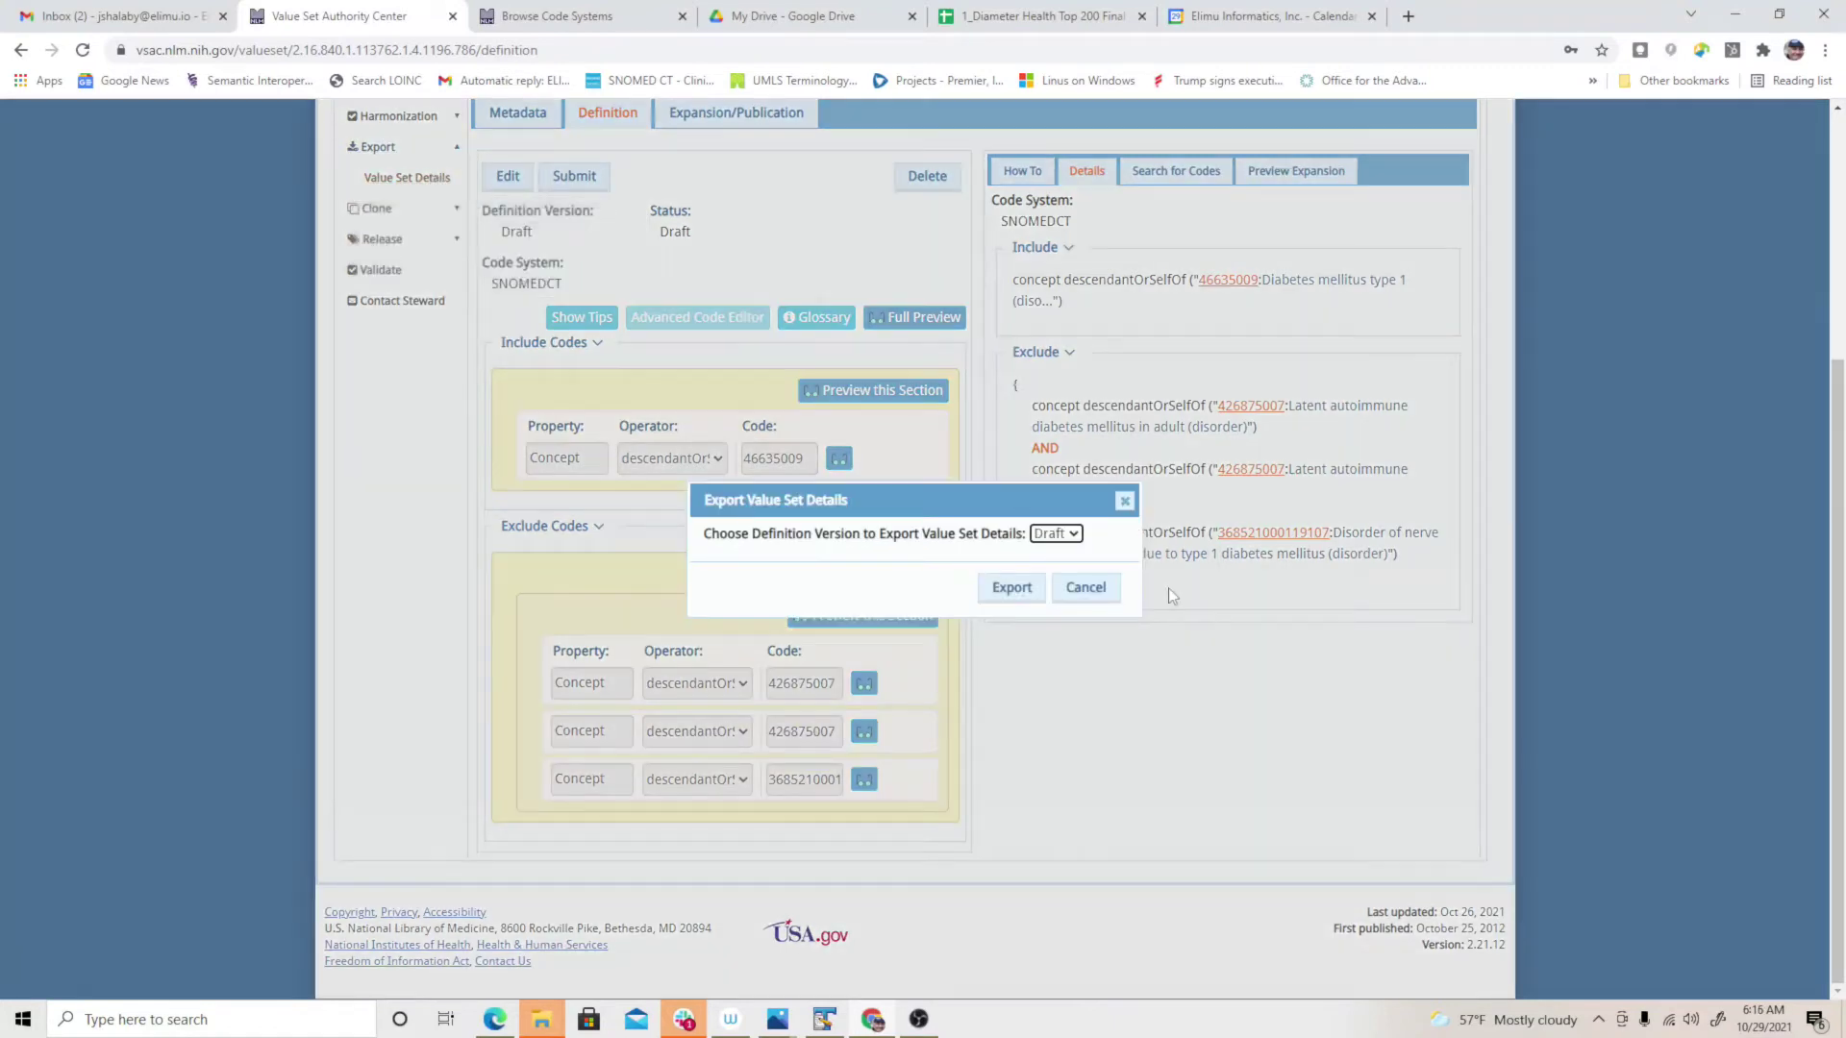
pyautogui.click(1012, 588)
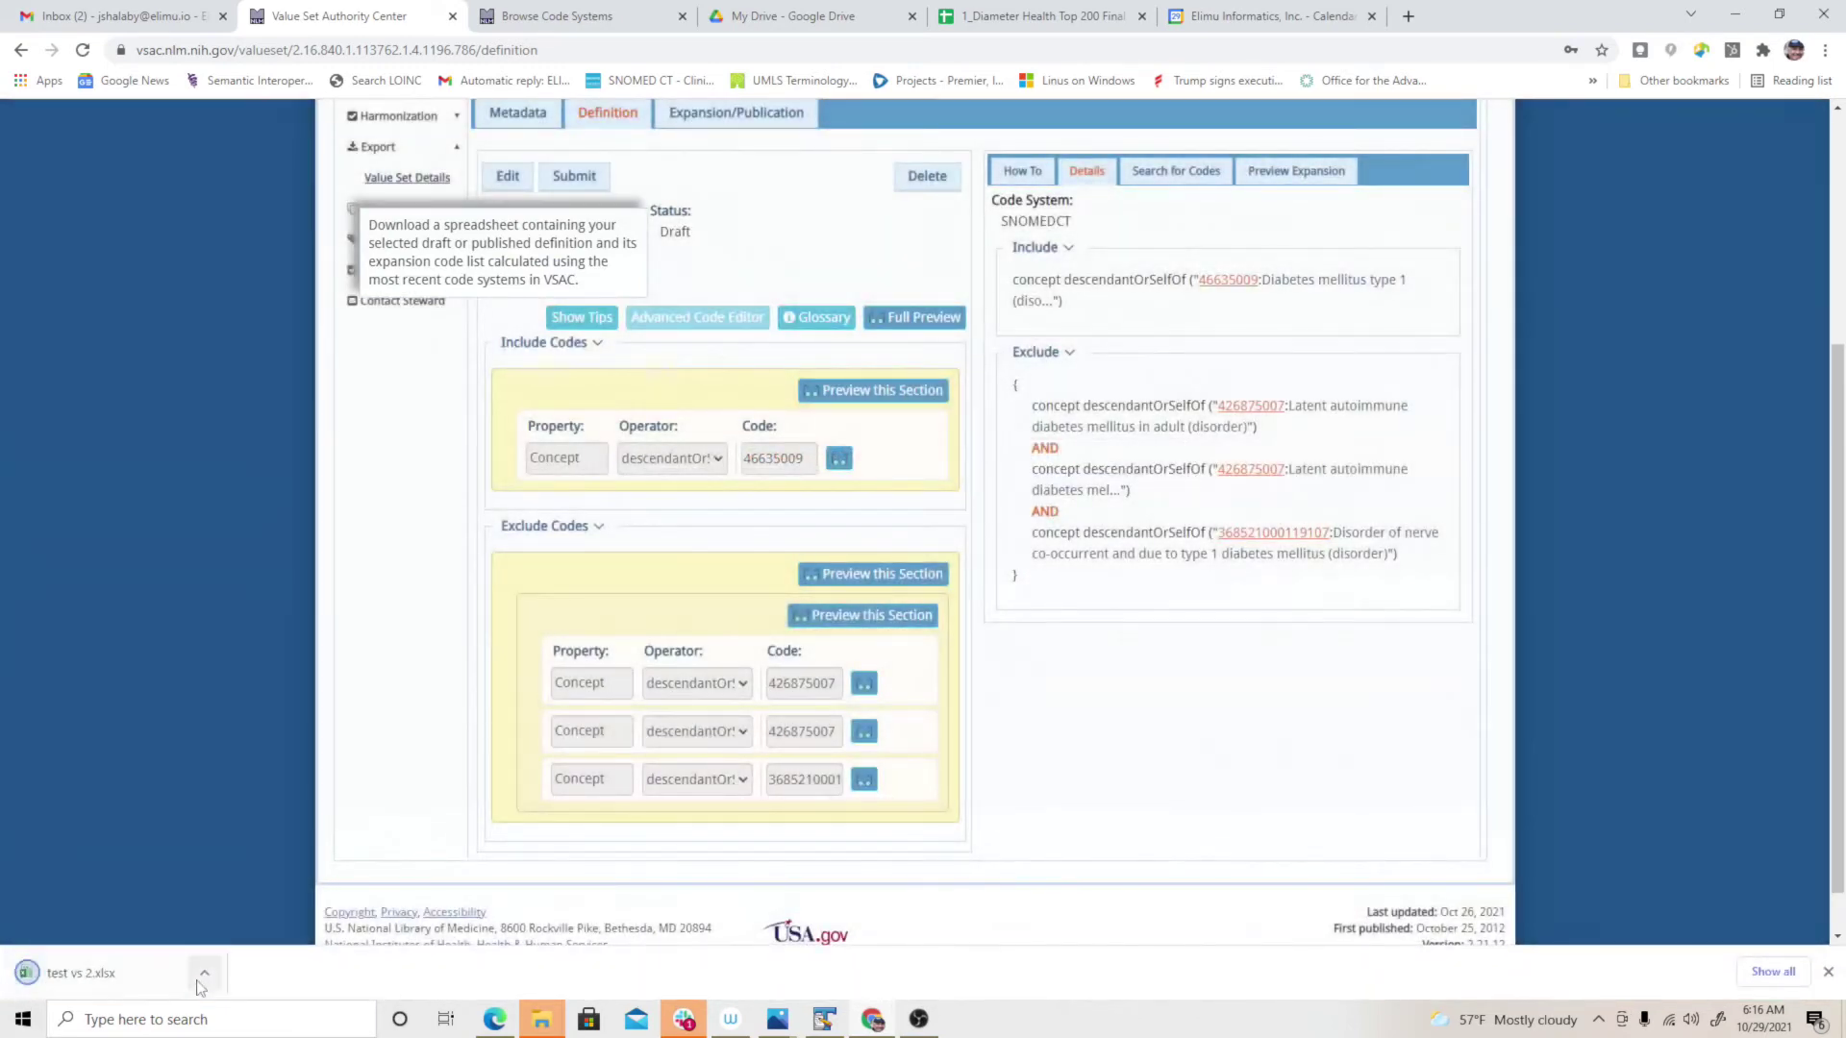
pyautogui.click(219, 969)
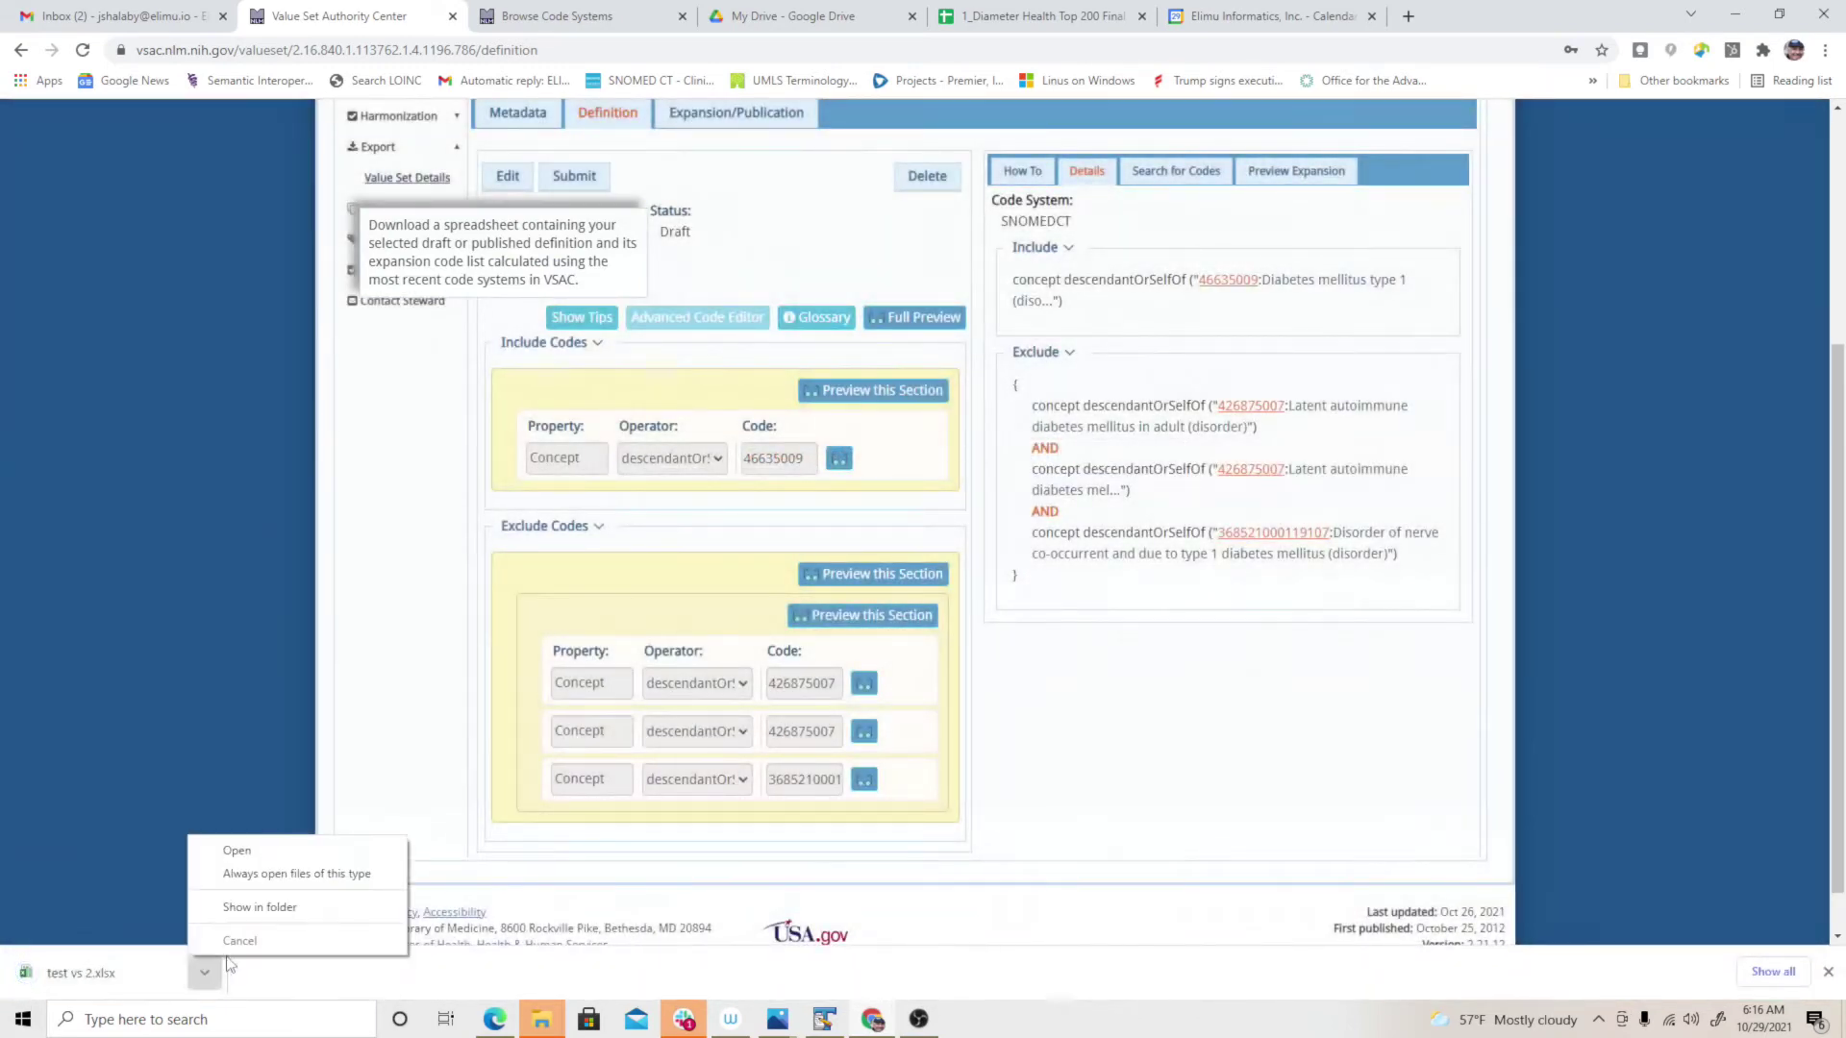
pyautogui.click(236, 850)
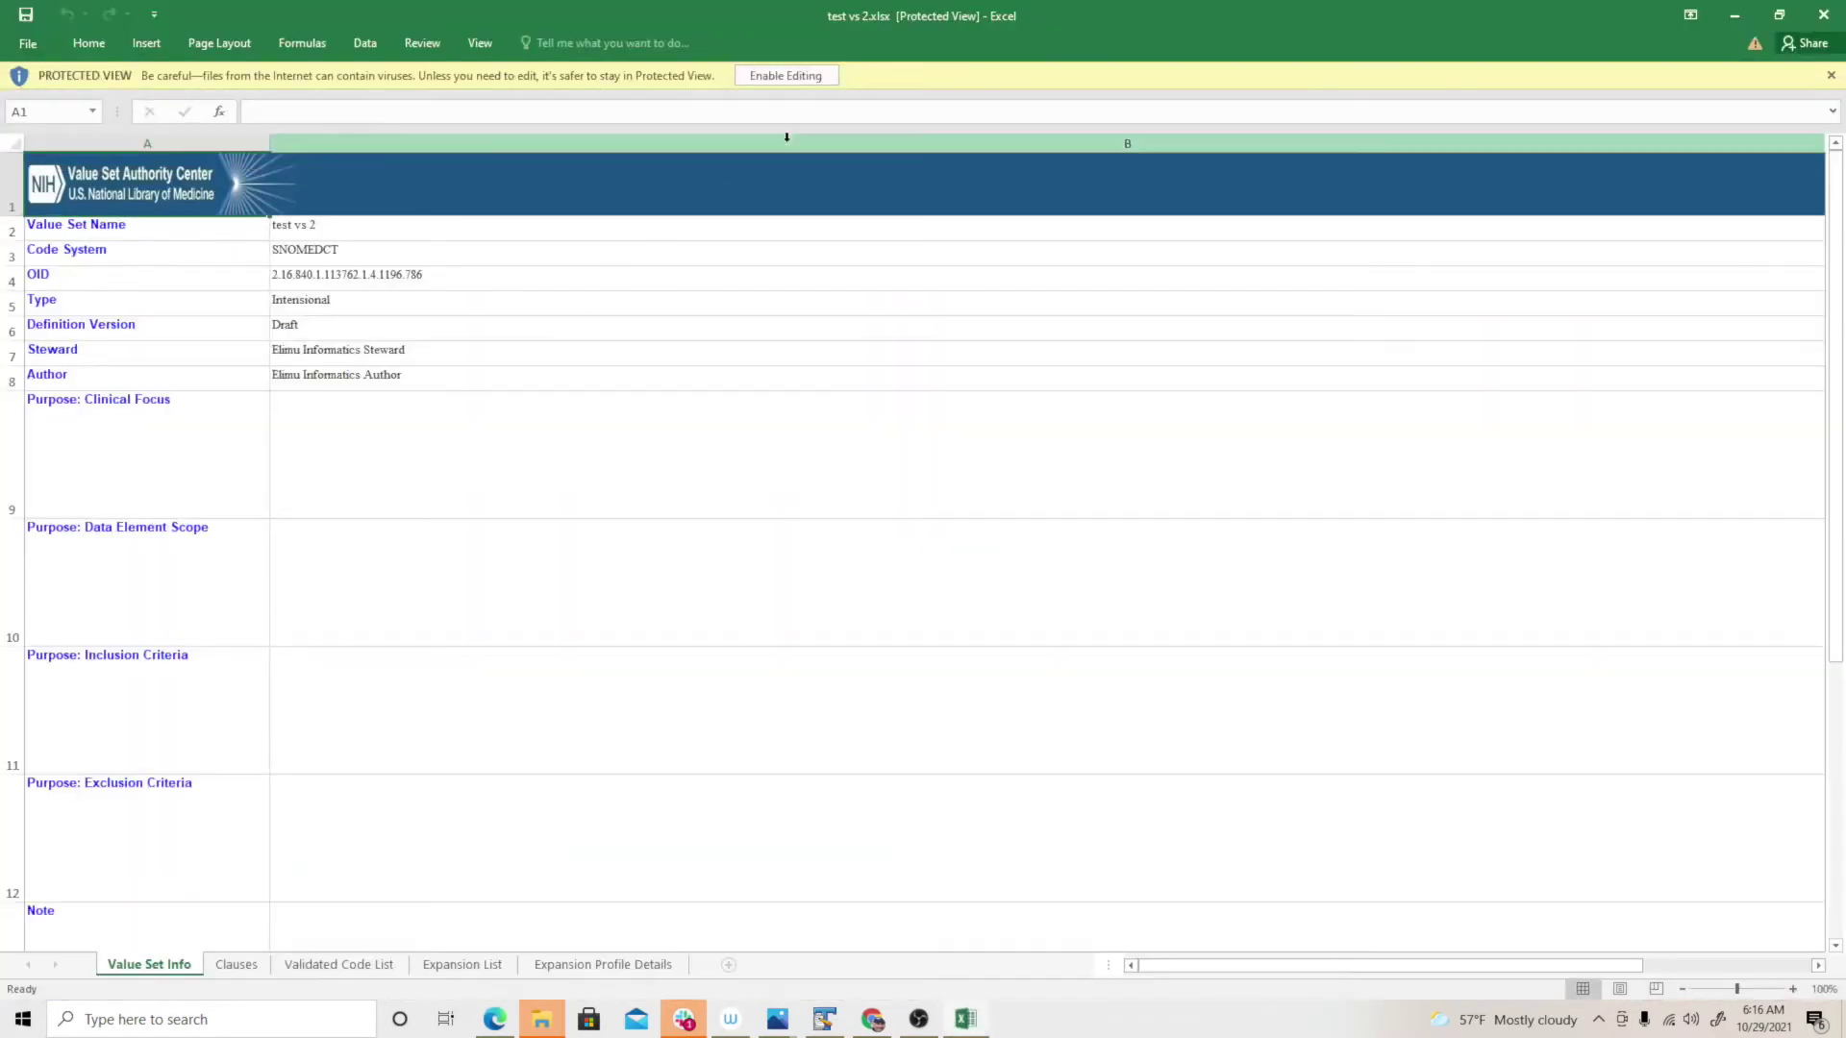
pyautogui.click(793, 82)
# - Examine the codes on the Validated Code List and Expansion List sheets, and close the workbook without saving
pyautogui.click(385, 964)
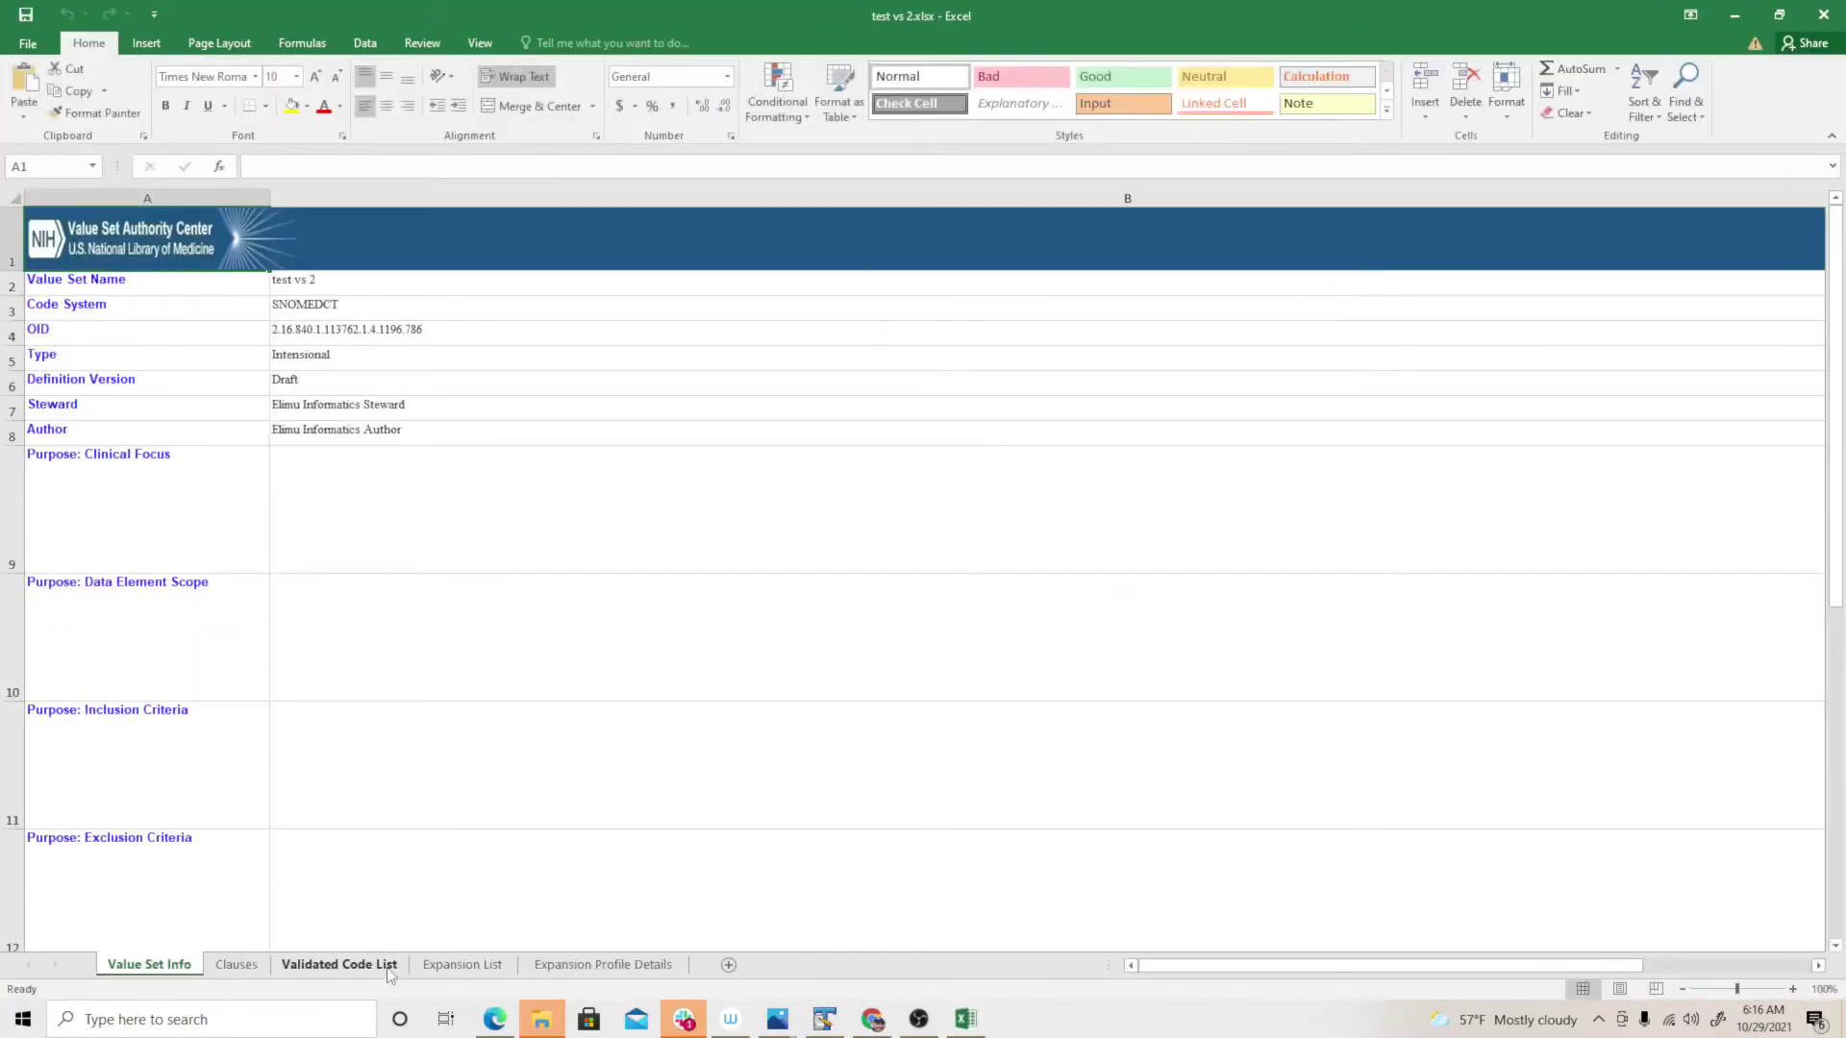
pyautogui.moveTo(1838, 458); pyautogui.dragTo(1808, 851)
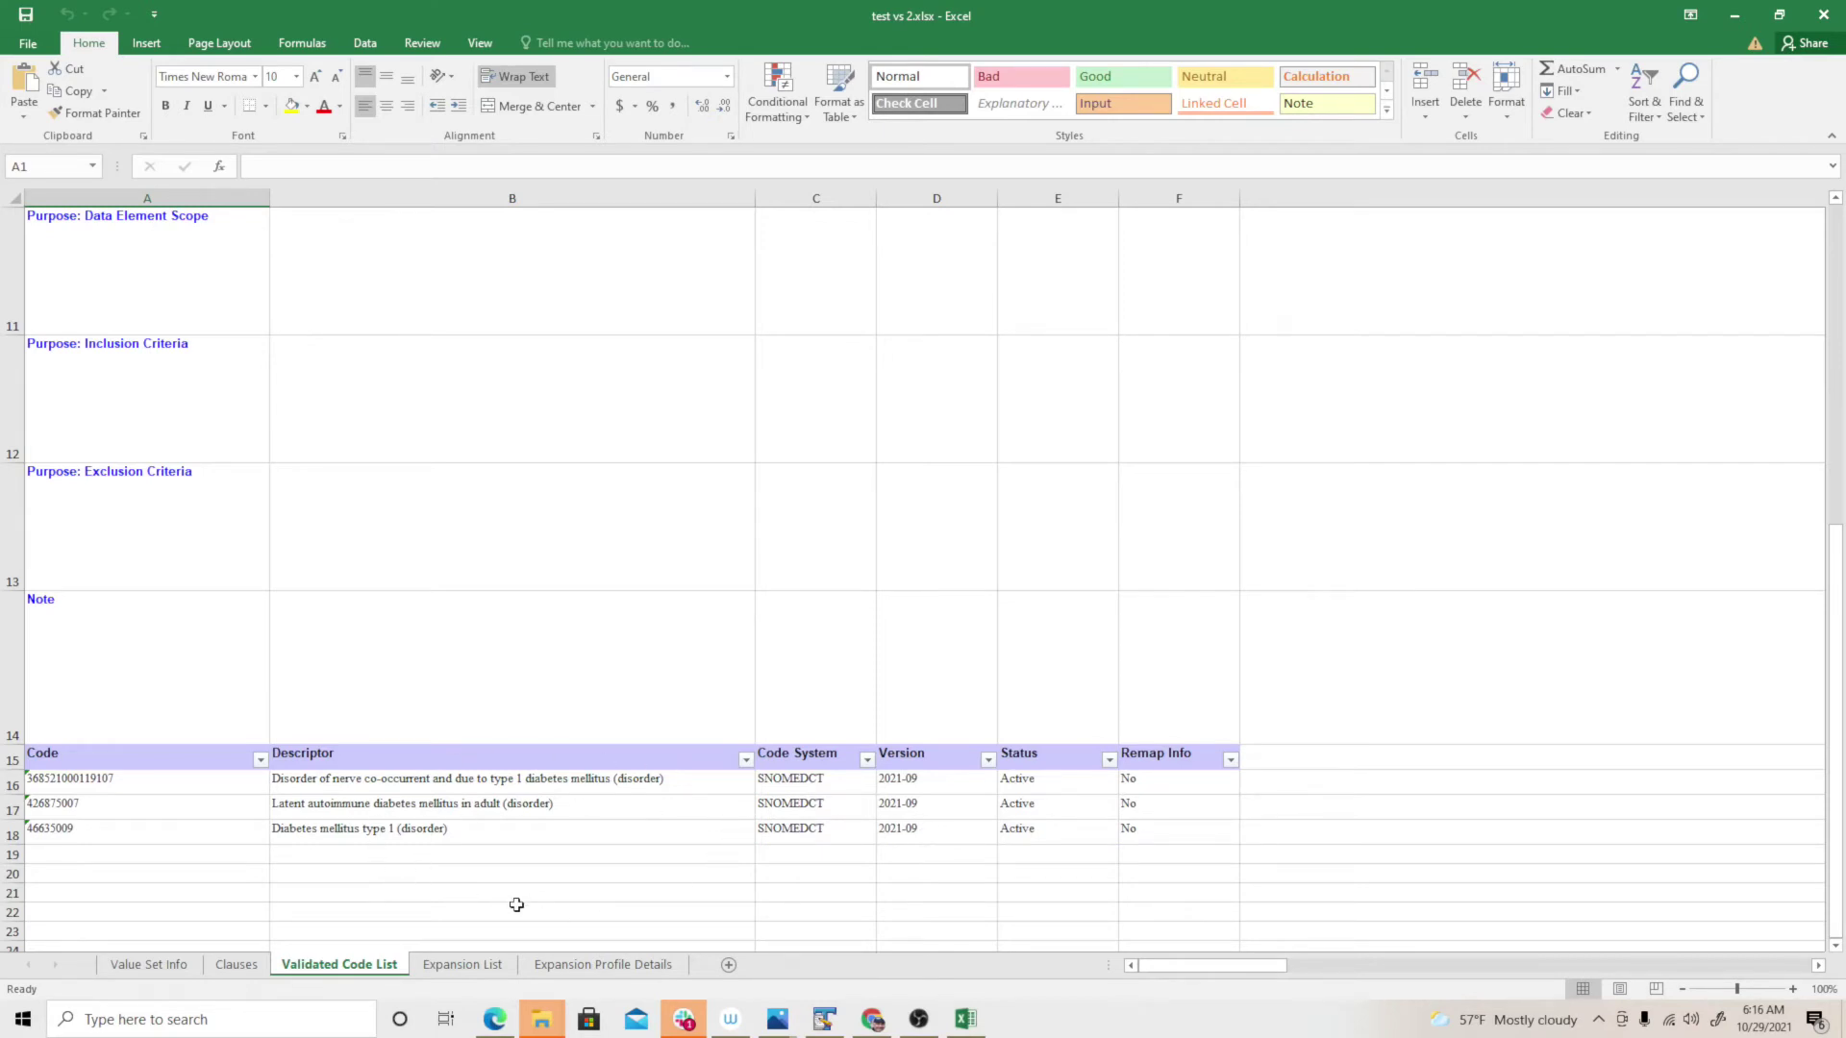
pyautogui.click(463, 964)
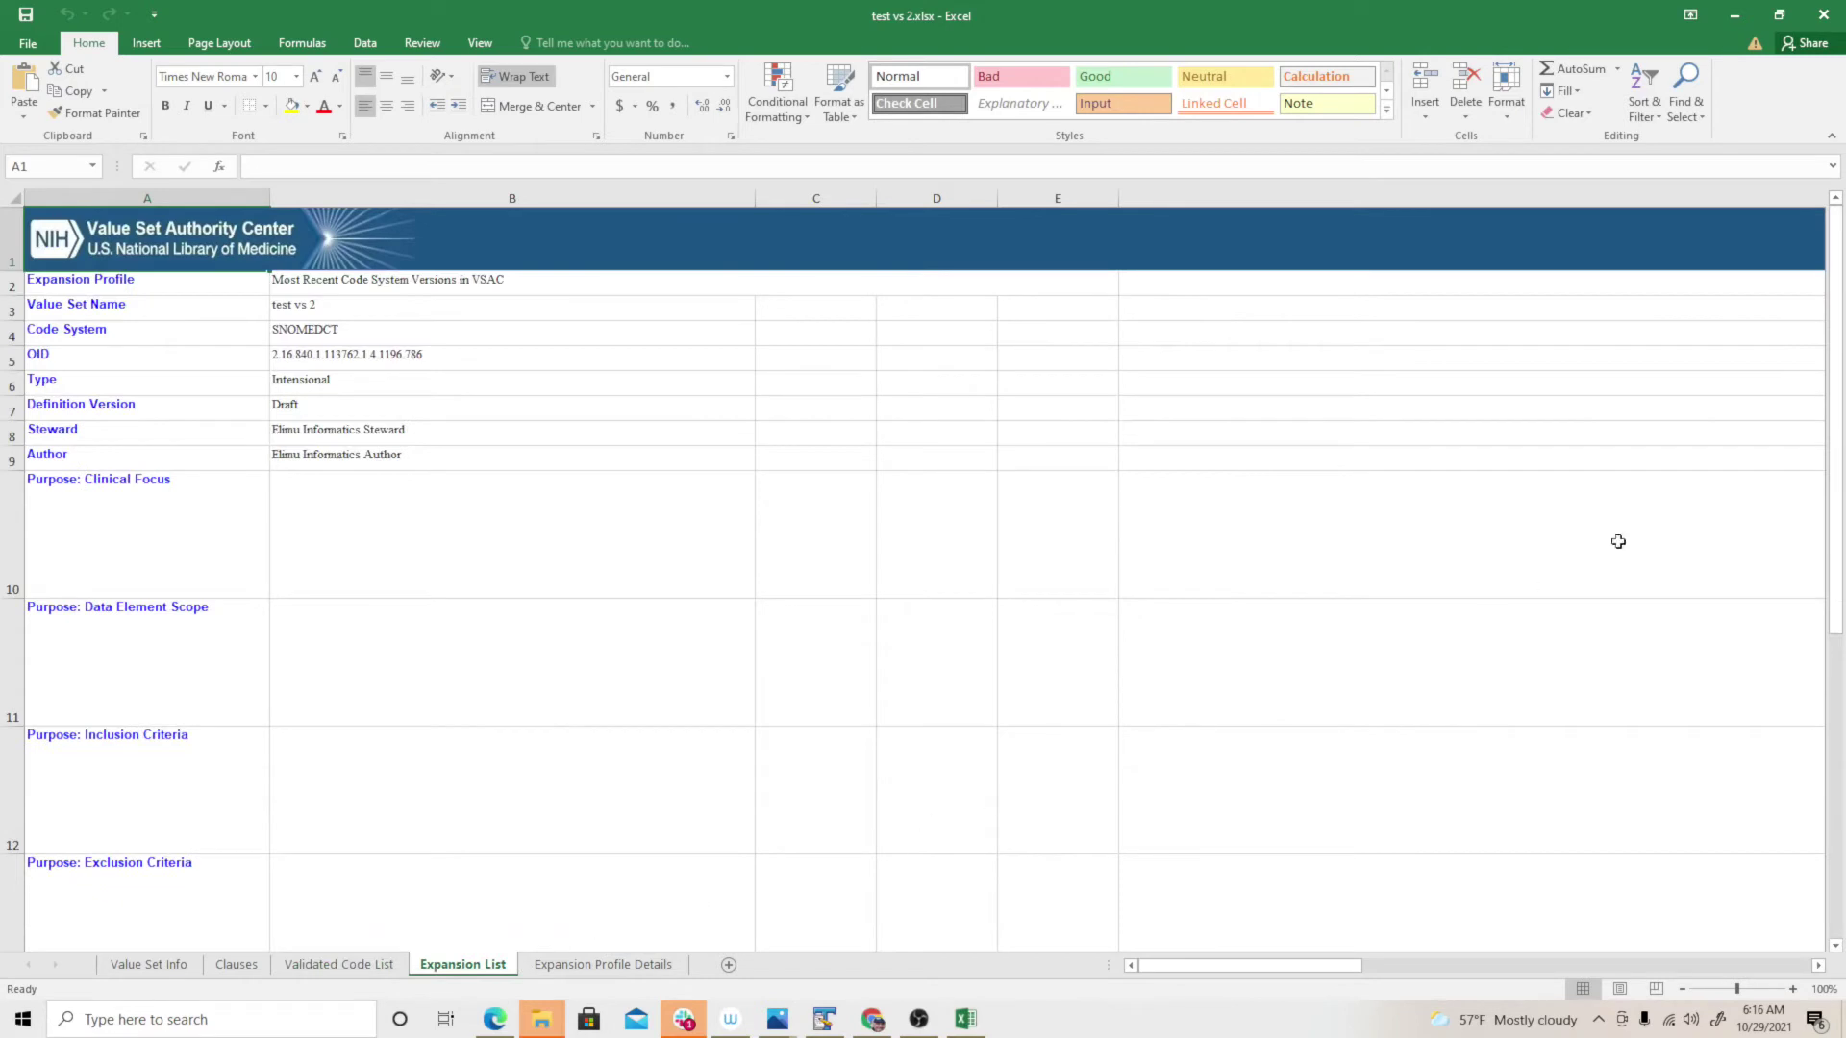
pyautogui.moveTo(1836, 354); pyautogui.dragTo(1768, 735)
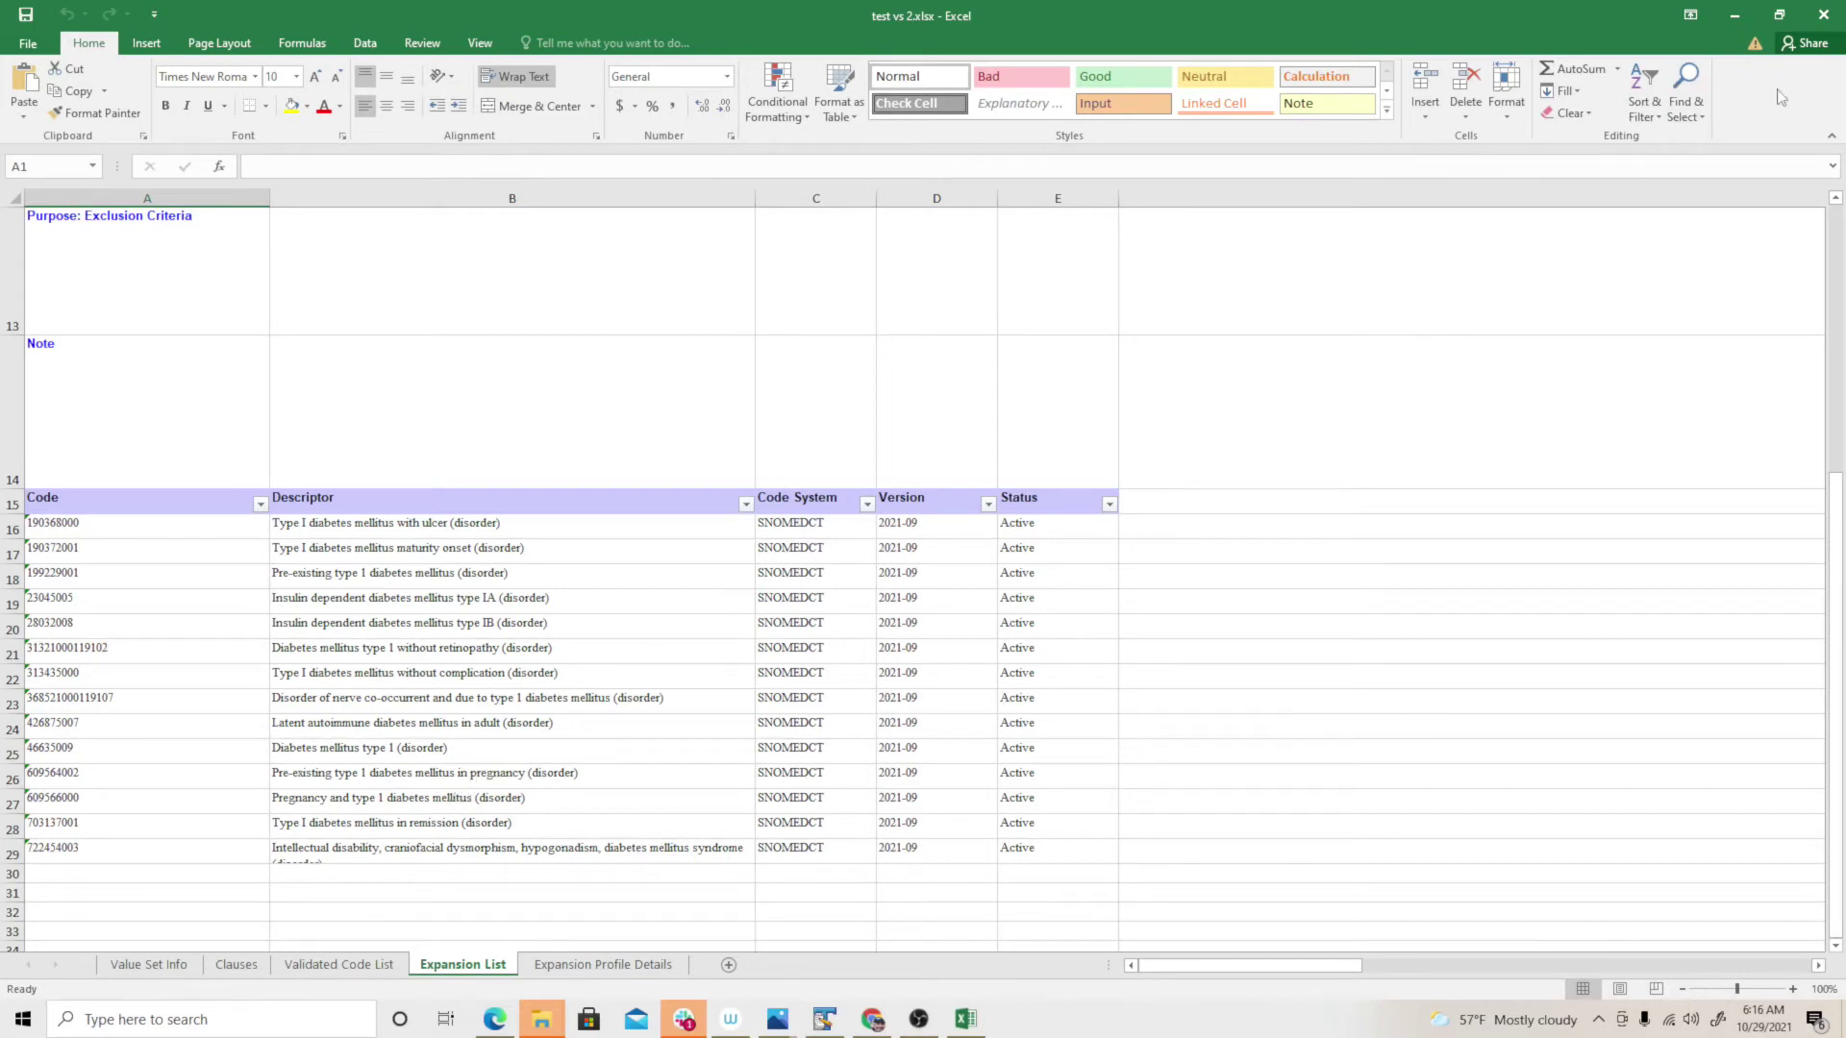
pyautogui.click(1823, 19)
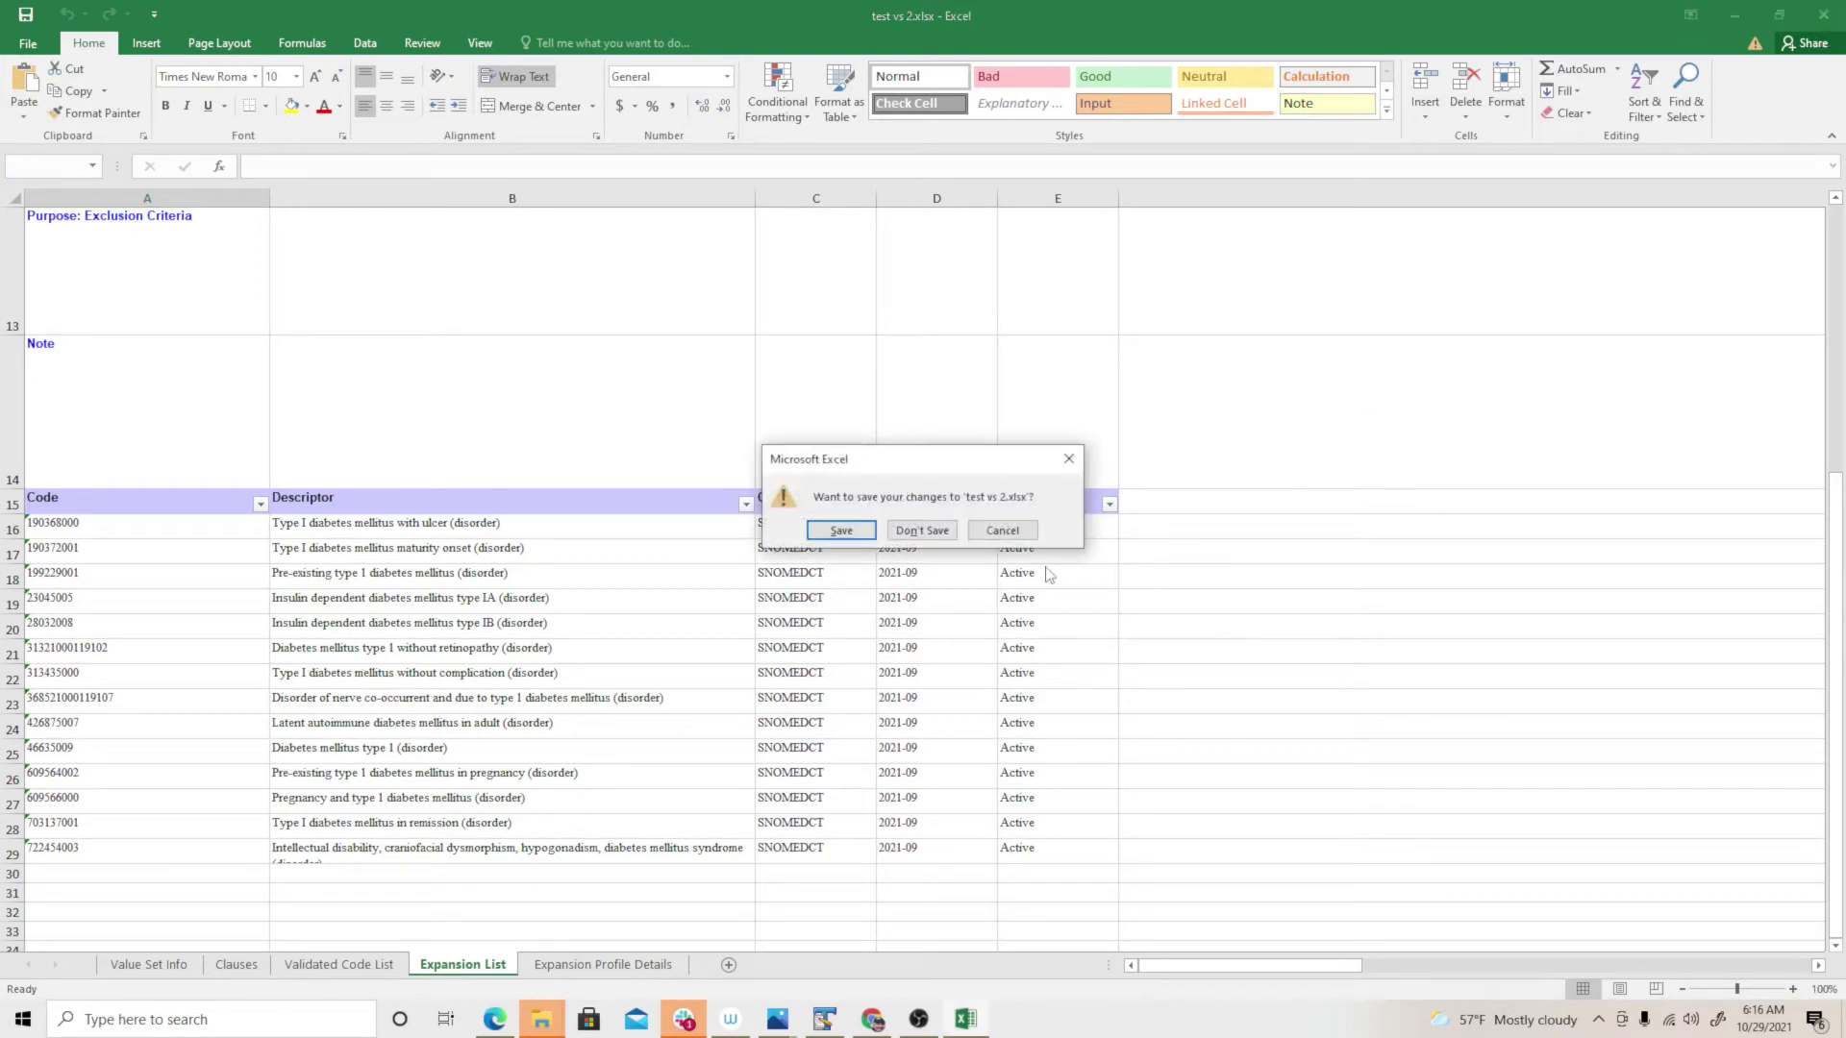
pyautogui.click(923, 531)
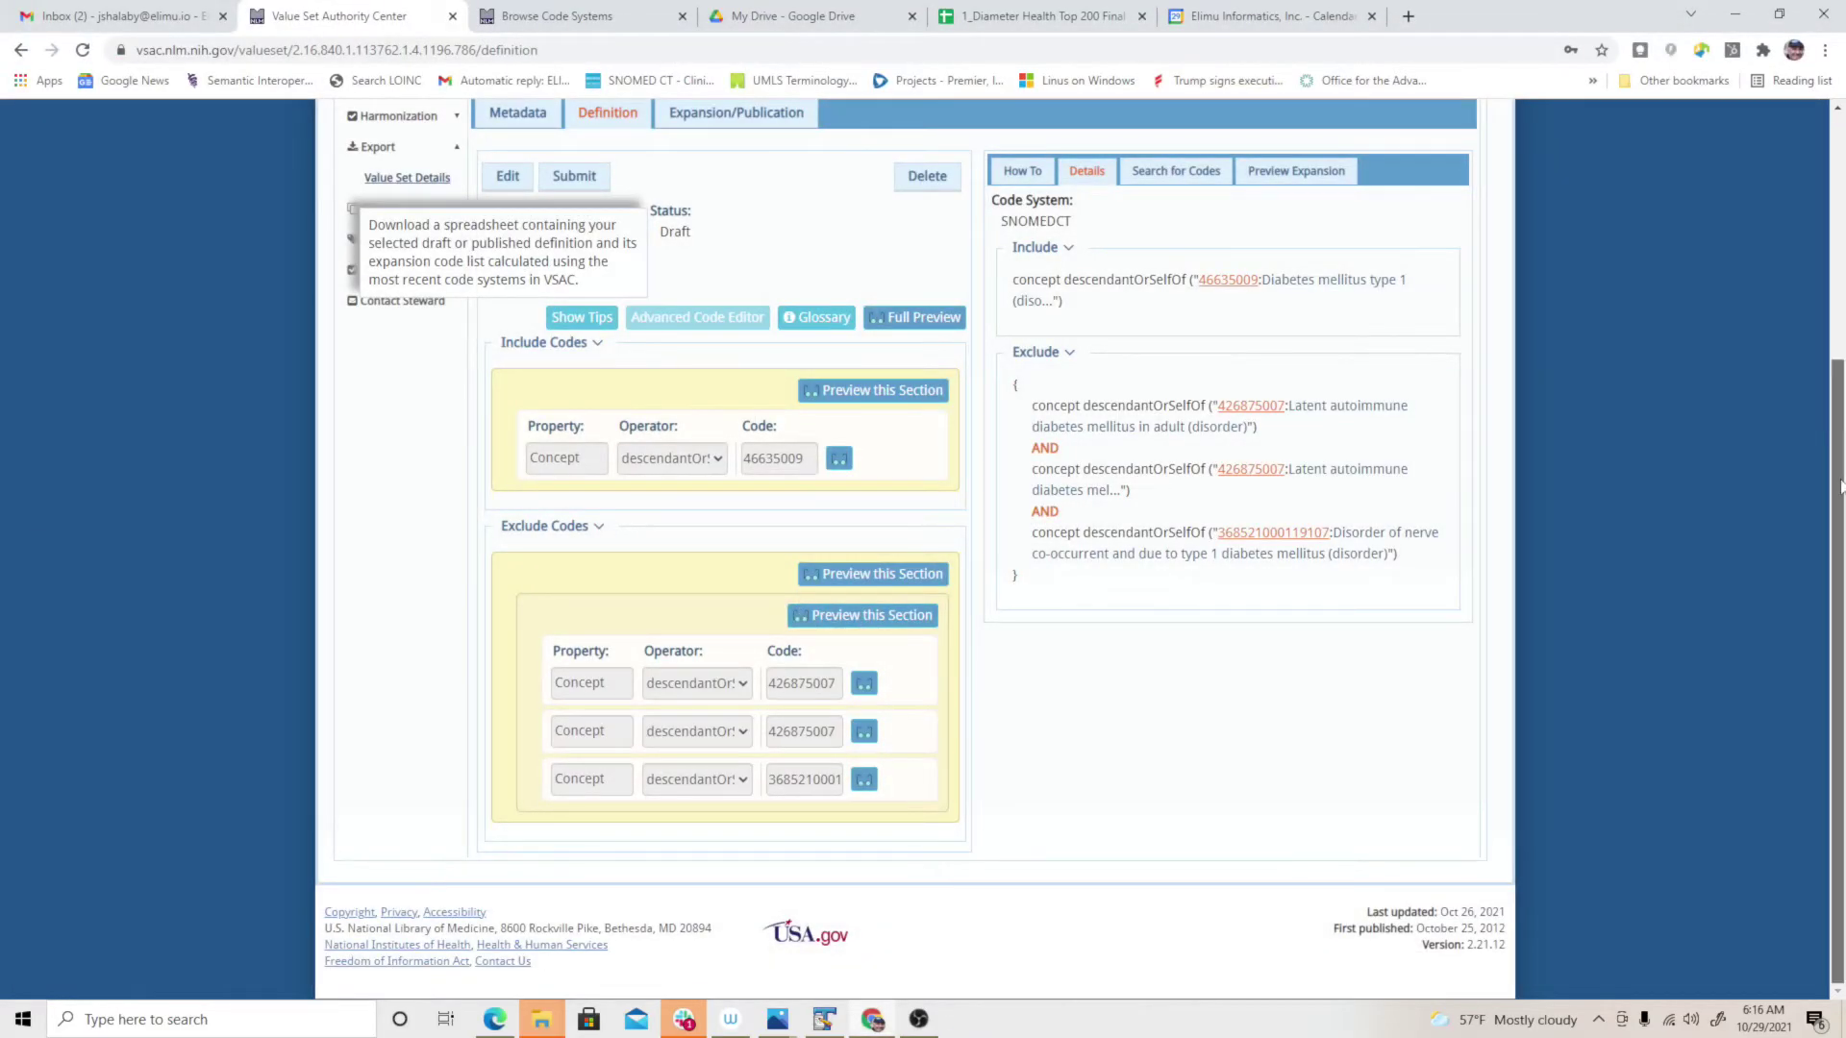
# - Close the test vs 2 value set and start defining a new Rule-Based (intensional) value set
pyautogui.scroll(4, 1836, 493)
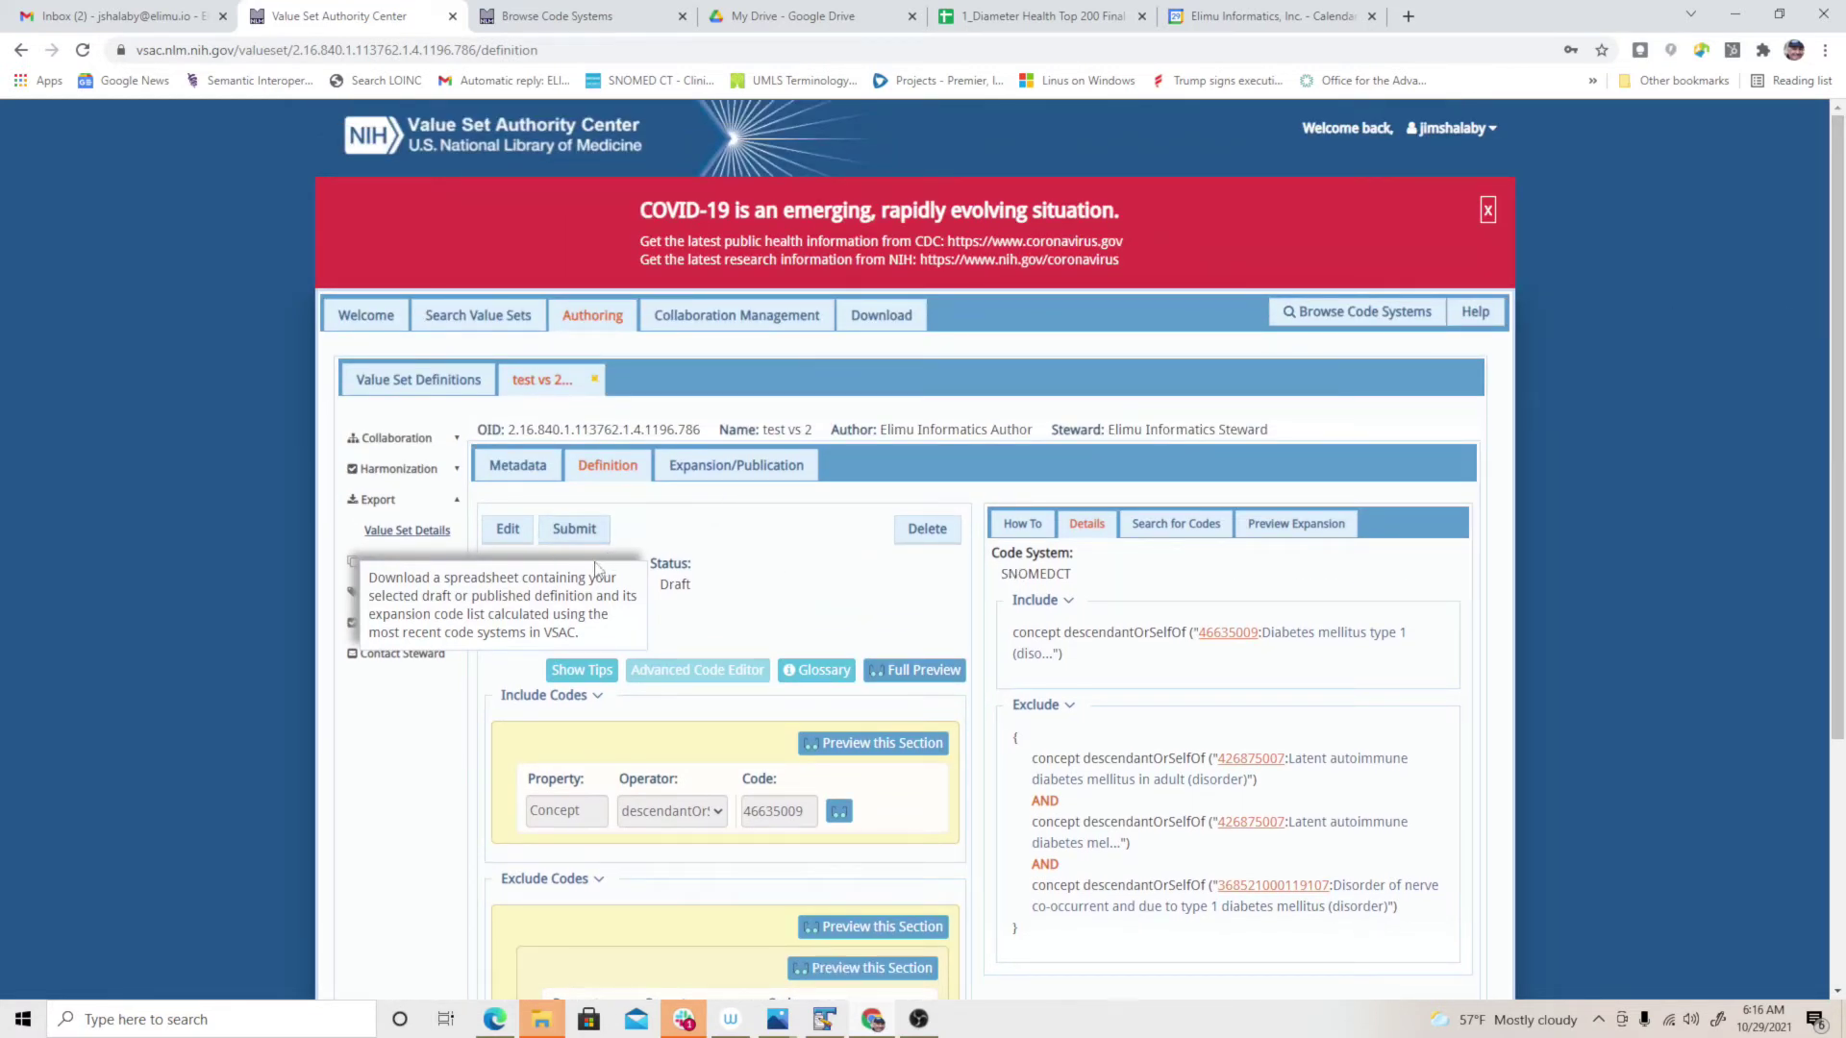
pyautogui.click(594, 379)
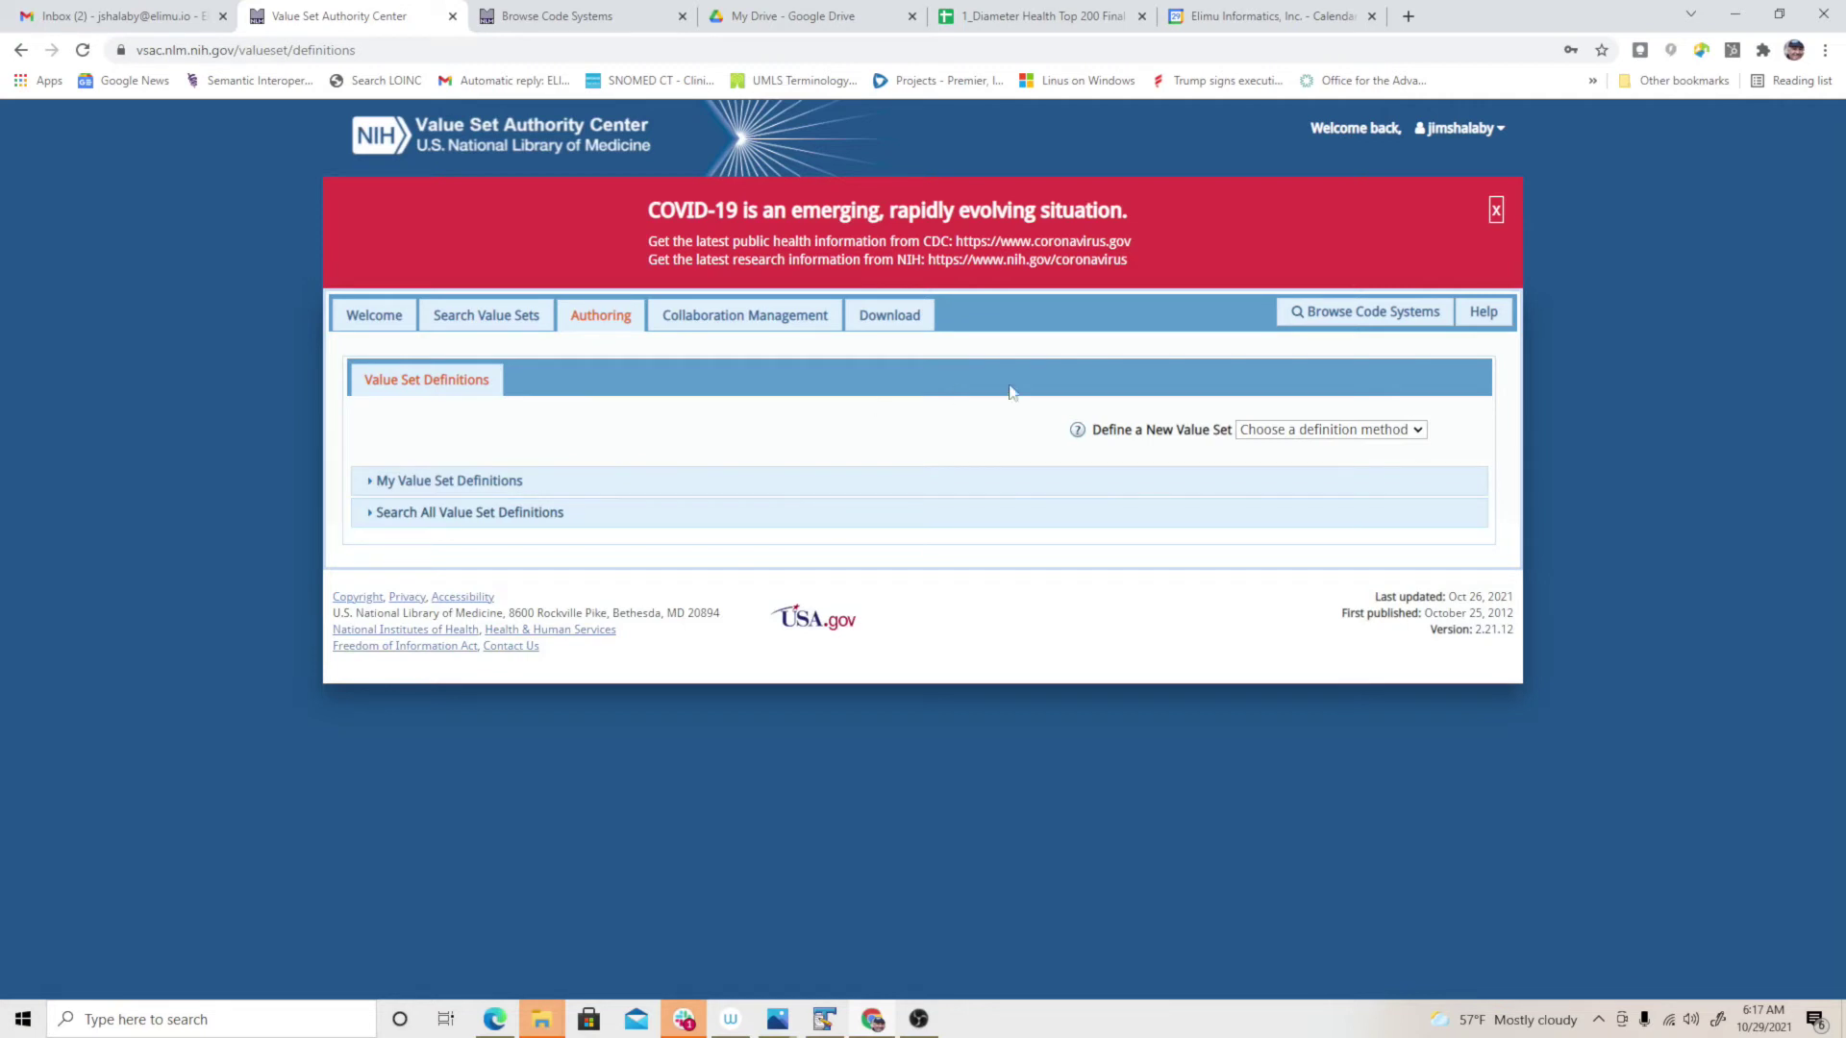
pyautogui.click(1417, 430)
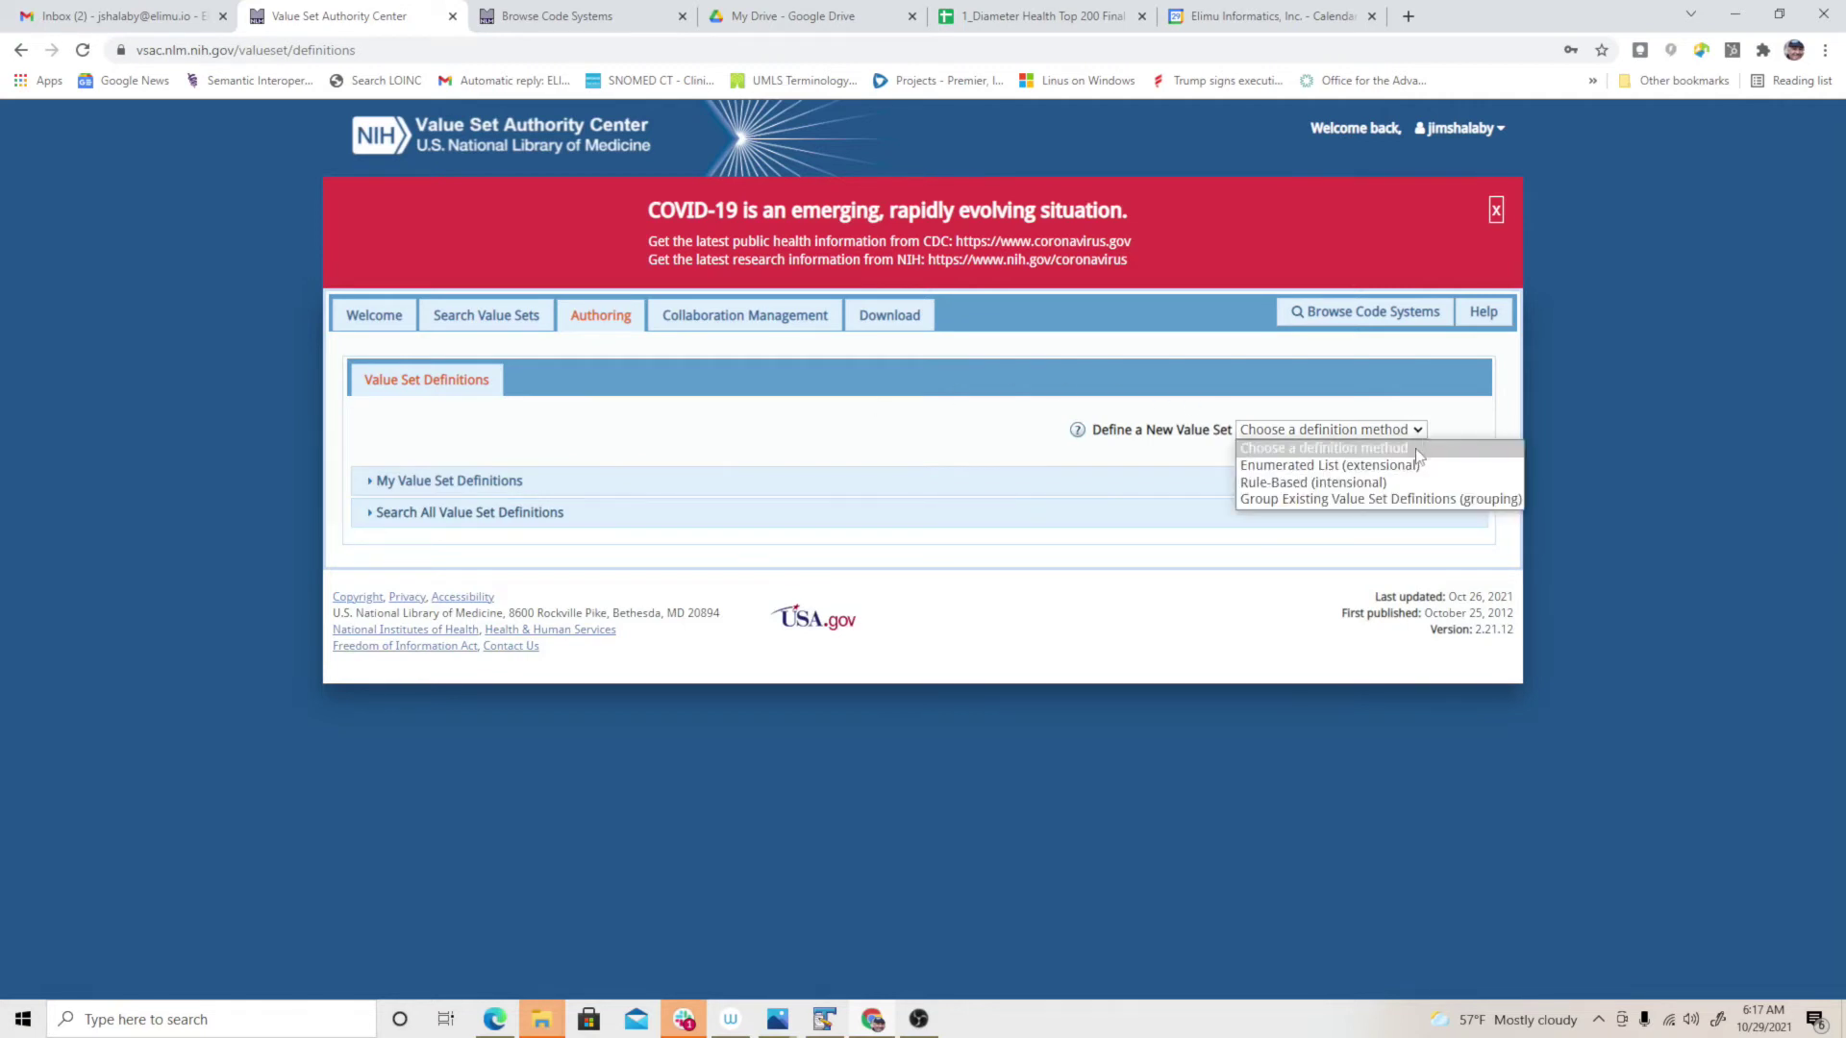
pyautogui.click(1322, 486)
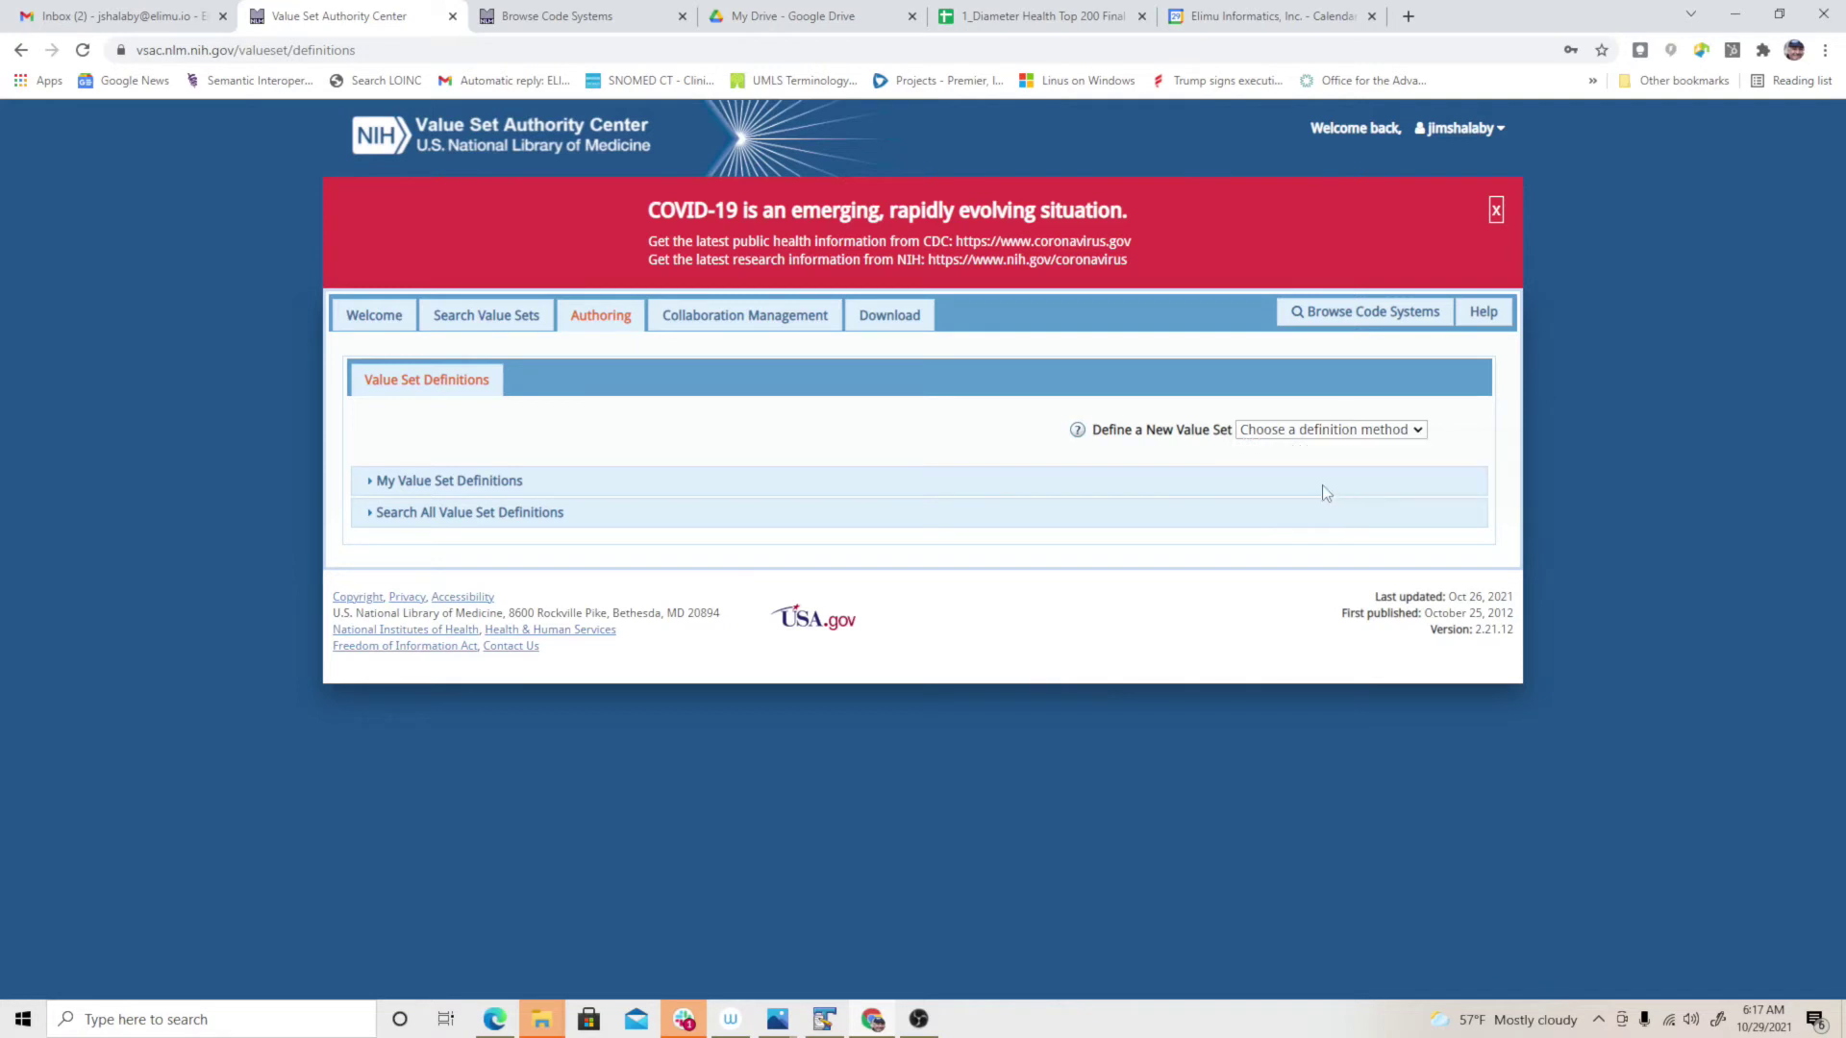
# - Name the value set "test vs for hcpcs", choose the Elimu Informatics author and steward, and save the metadata
pyautogui.click(636, 631)
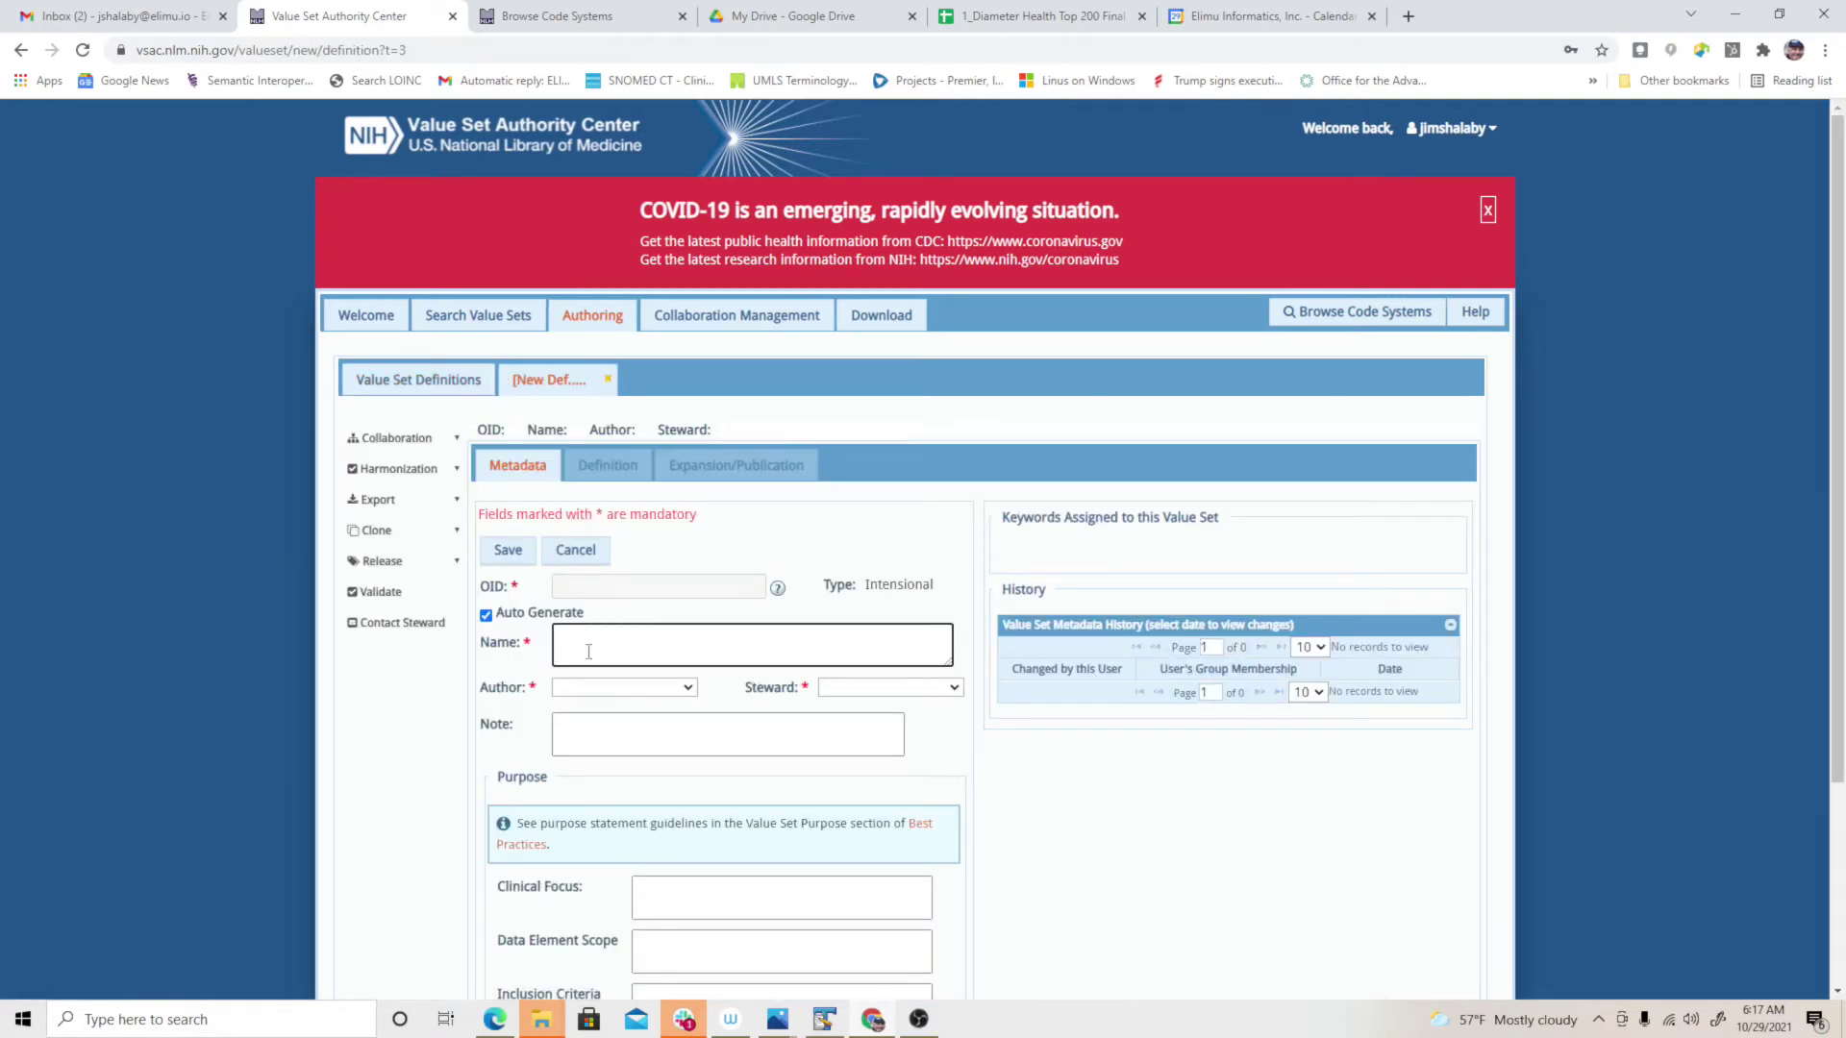
pyautogui.write('test vs for hcpcs')
pyautogui.press('Tab')
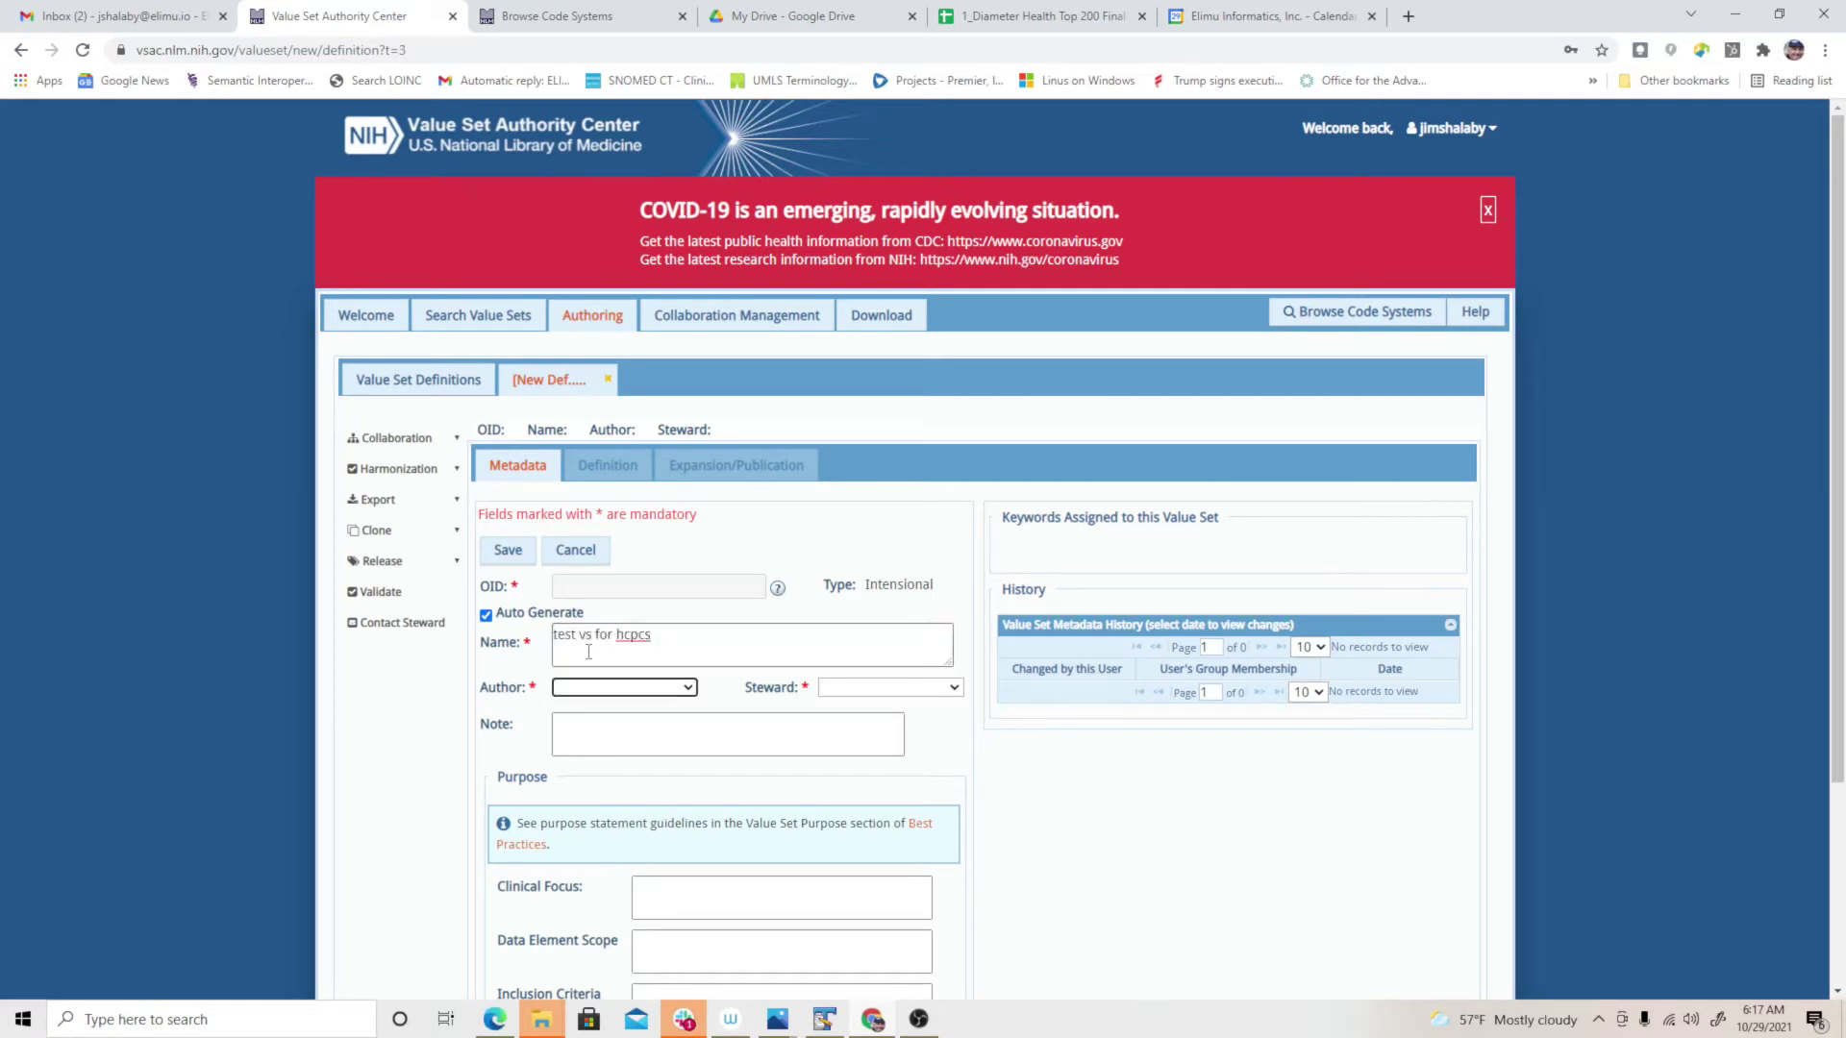
pyautogui.press('Down')
pyautogui.press('Tab')
pyautogui.press('Down')
pyautogui.click(510, 550)
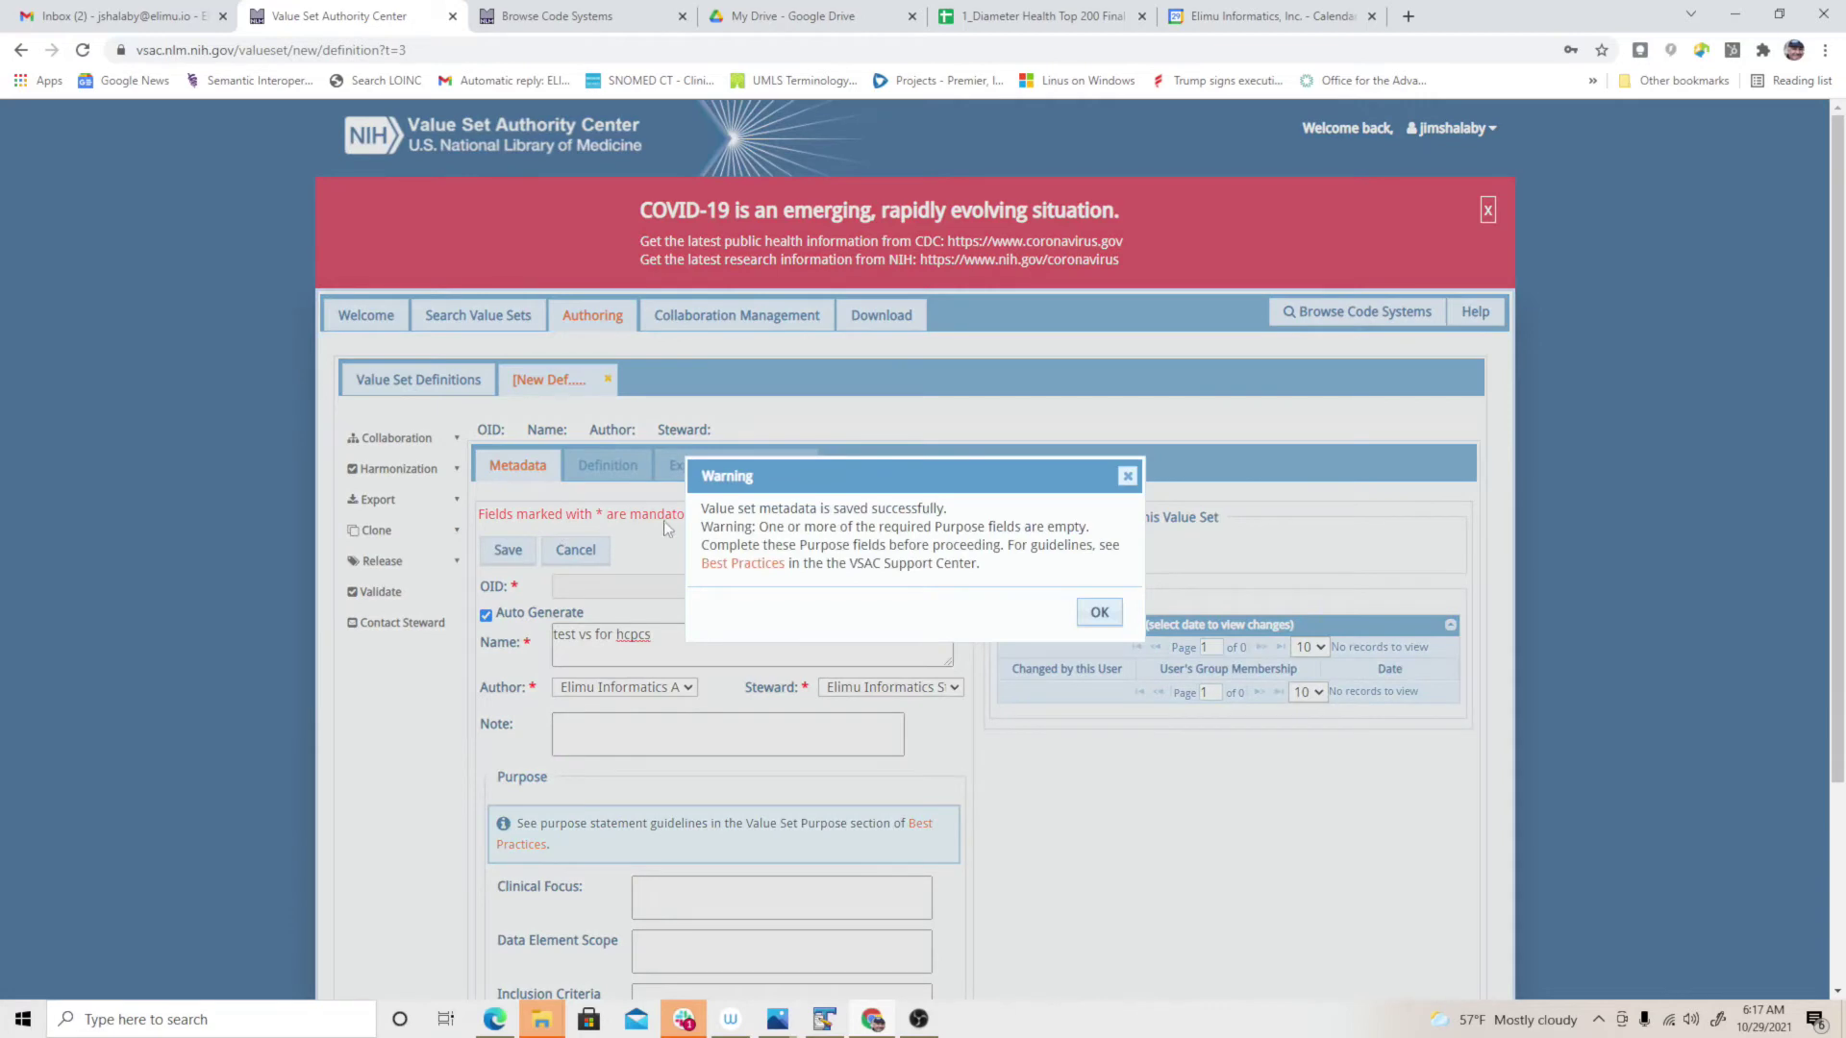
pyautogui.click(1099, 613)
# - In the new value set's definition, set the code system to HCPCS and the first include condition's operator to in
pyautogui.click(607, 465)
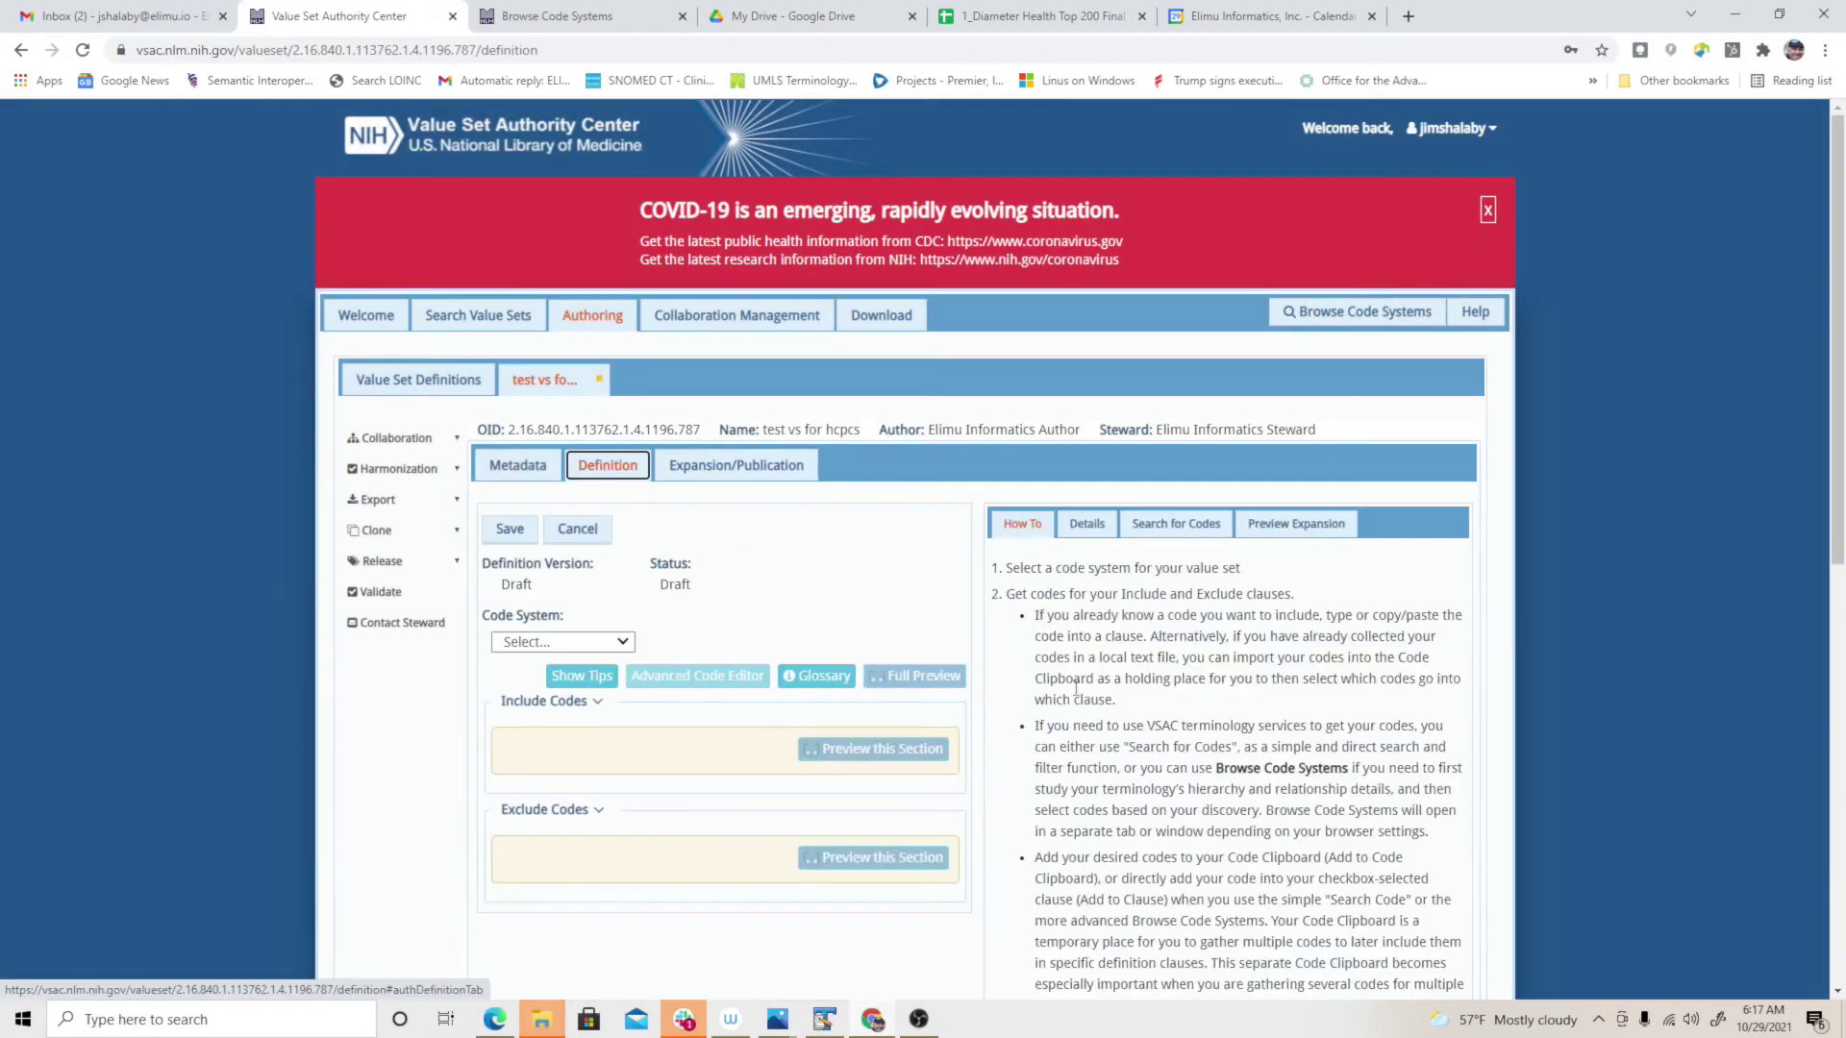
pyautogui.click(622, 642)
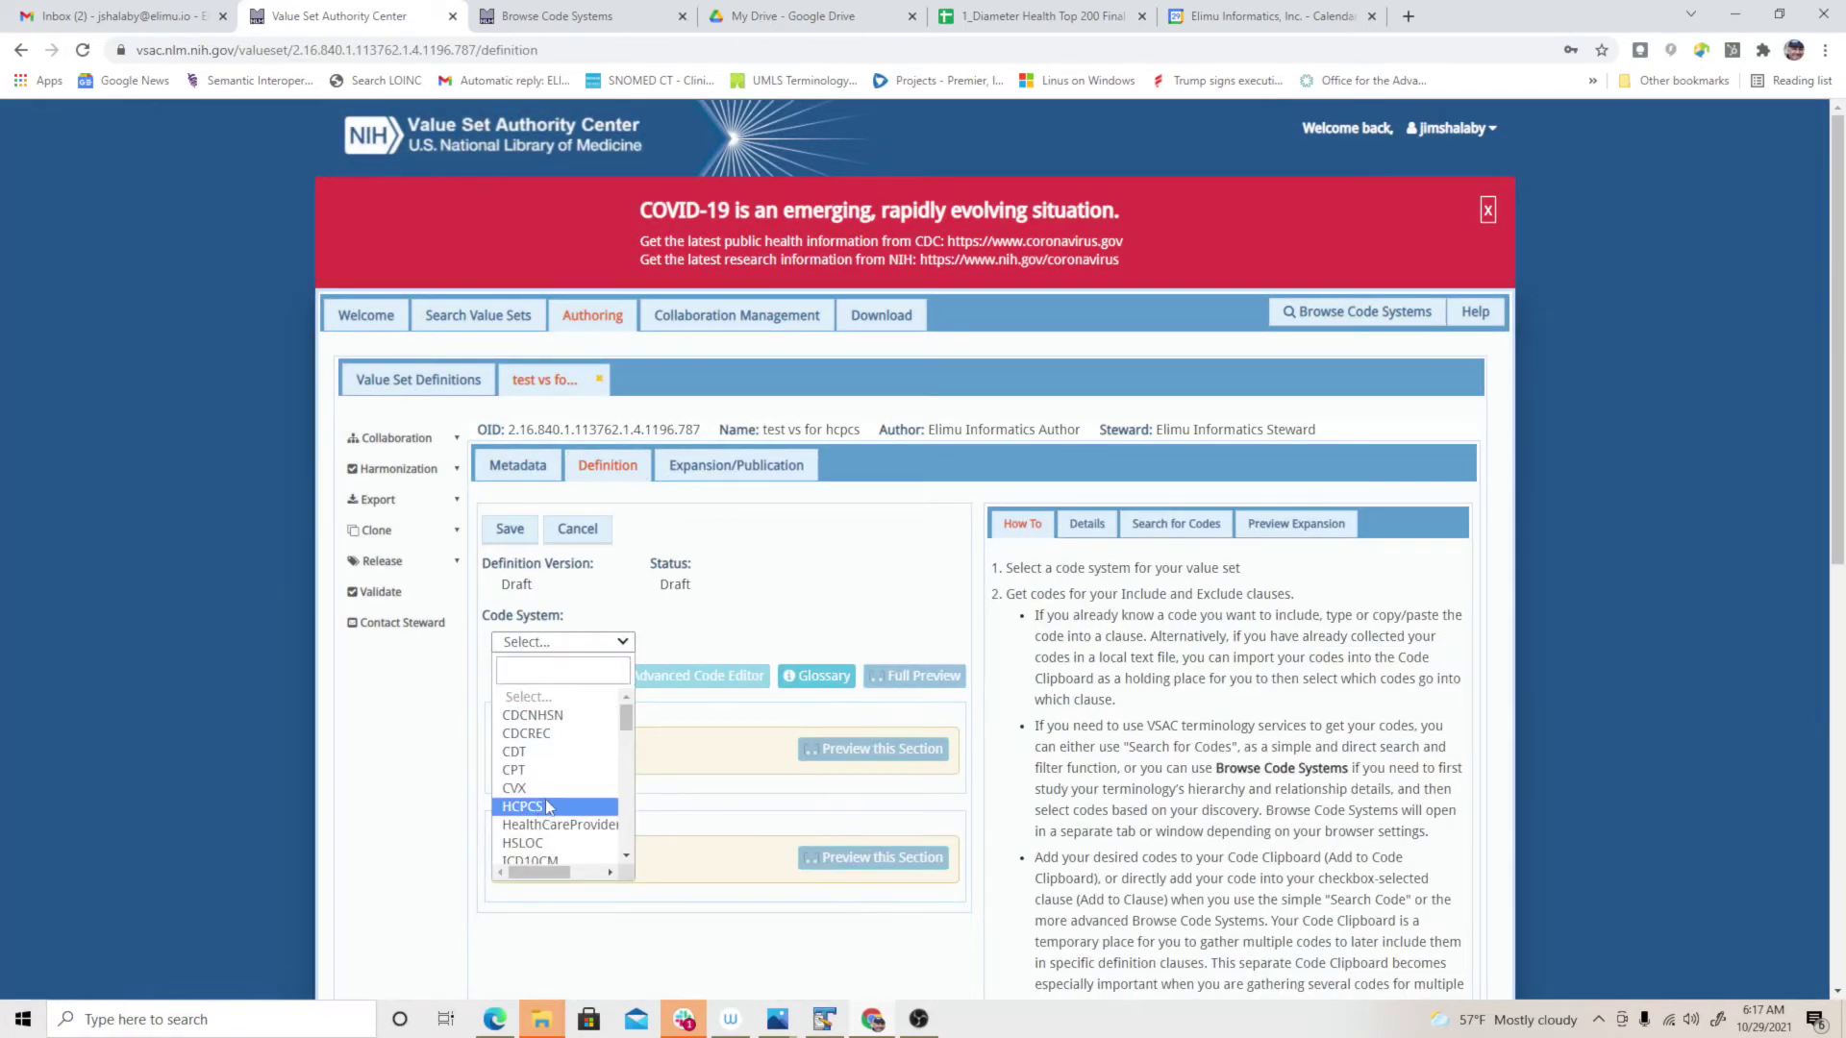
pyautogui.click(577, 807)
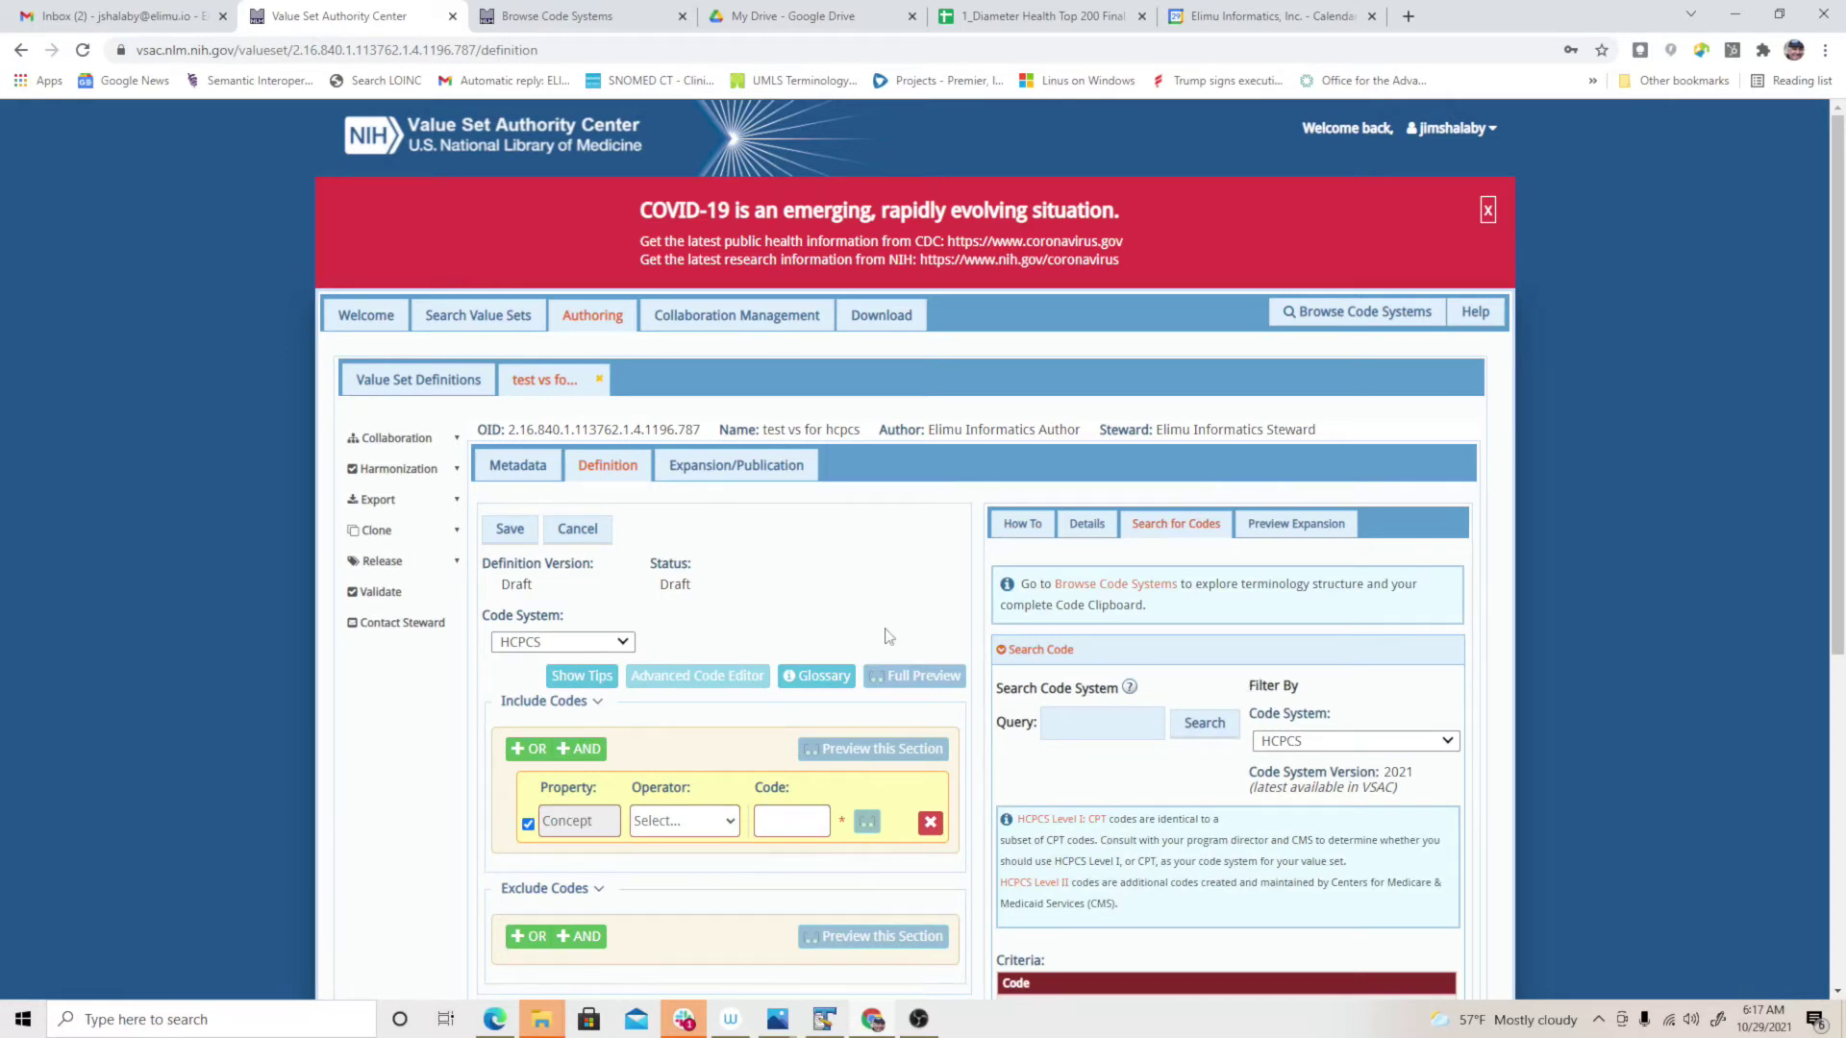
pyautogui.click(731, 831)
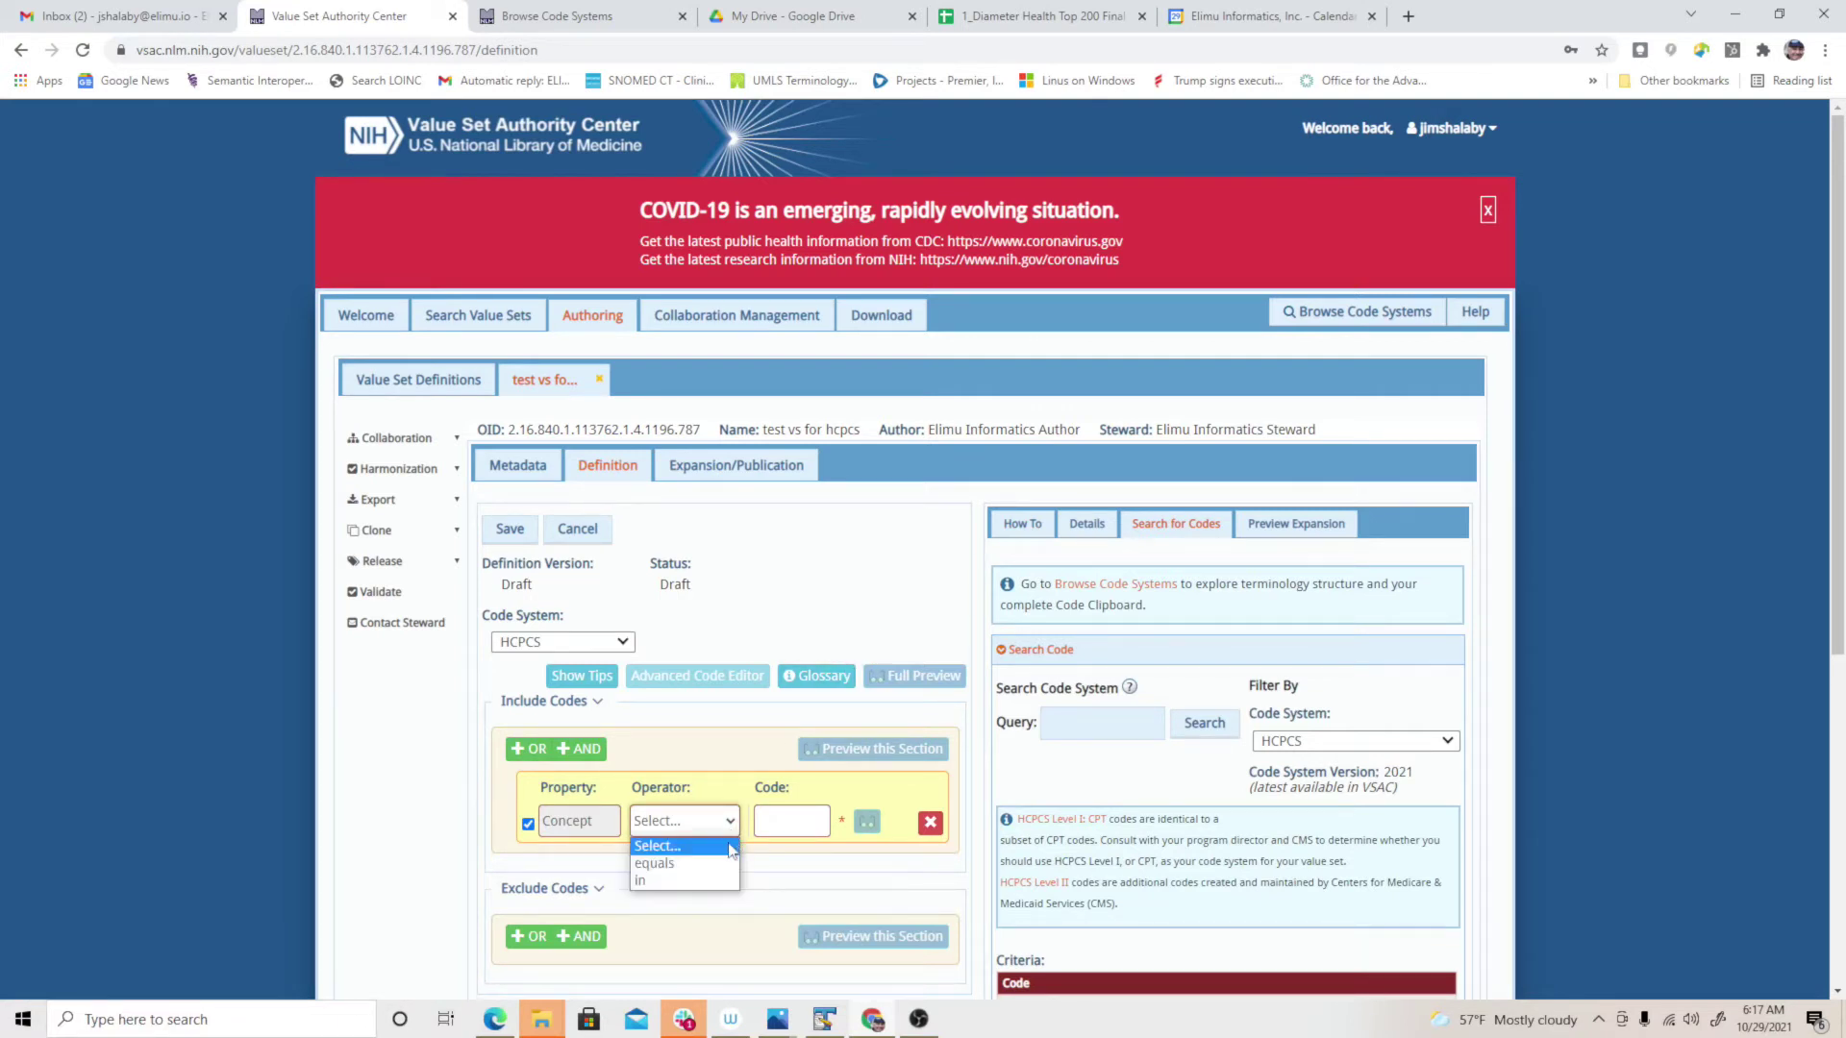
pyautogui.click(665, 881)
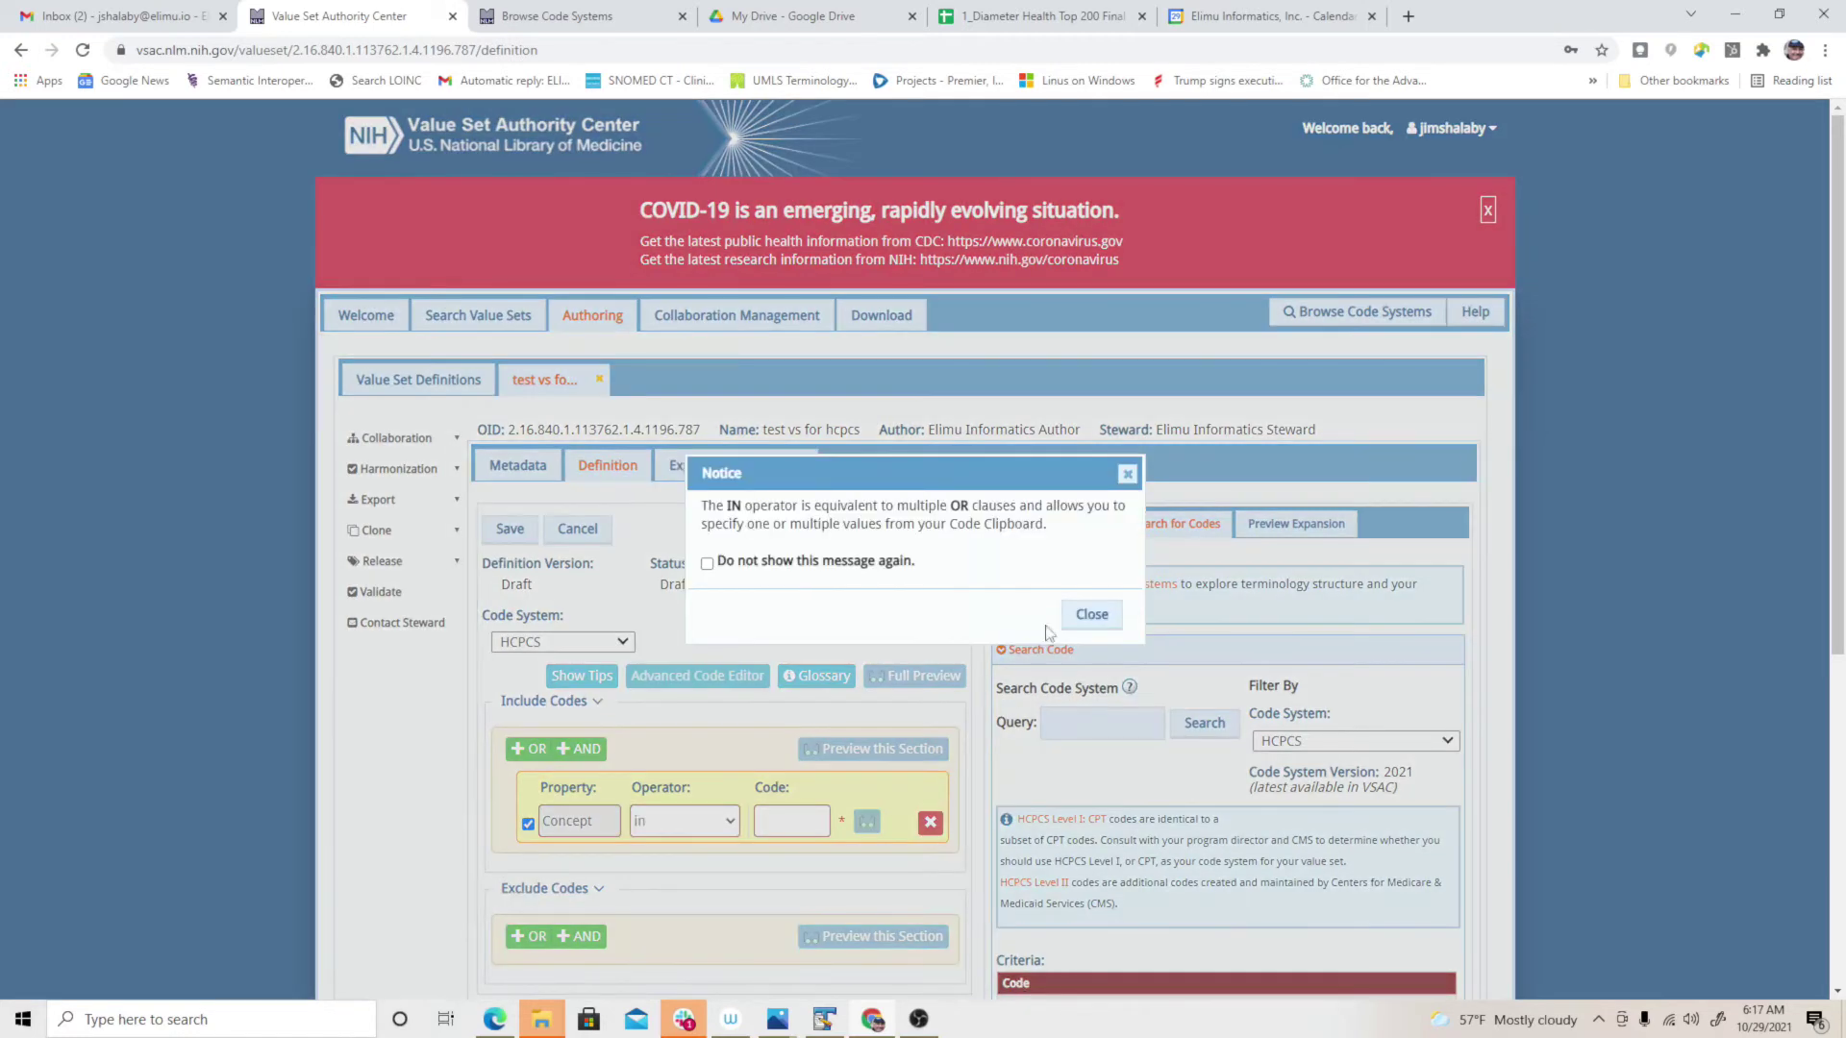
# - Dismiss the IN operator notice, open the code system browser, and search HCPCS for diabetes
pyautogui.click(1094, 615)
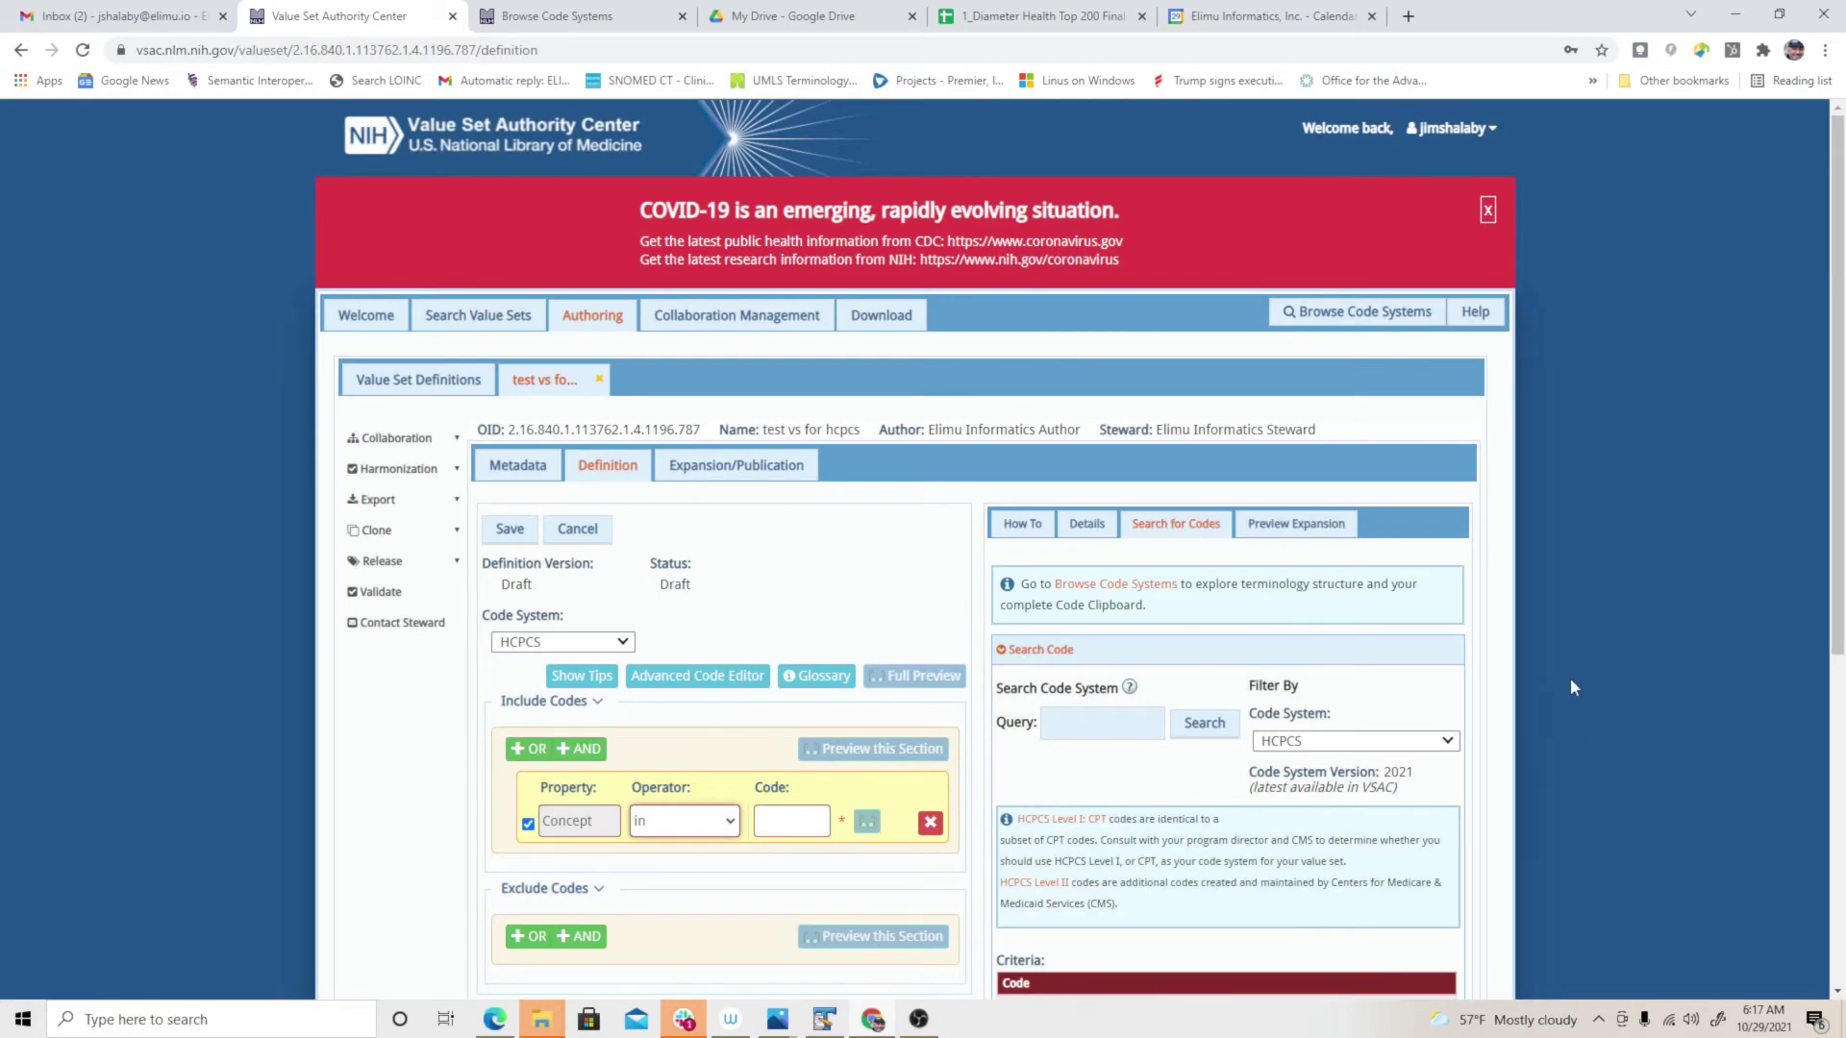
pyautogui.click(1090, 584)
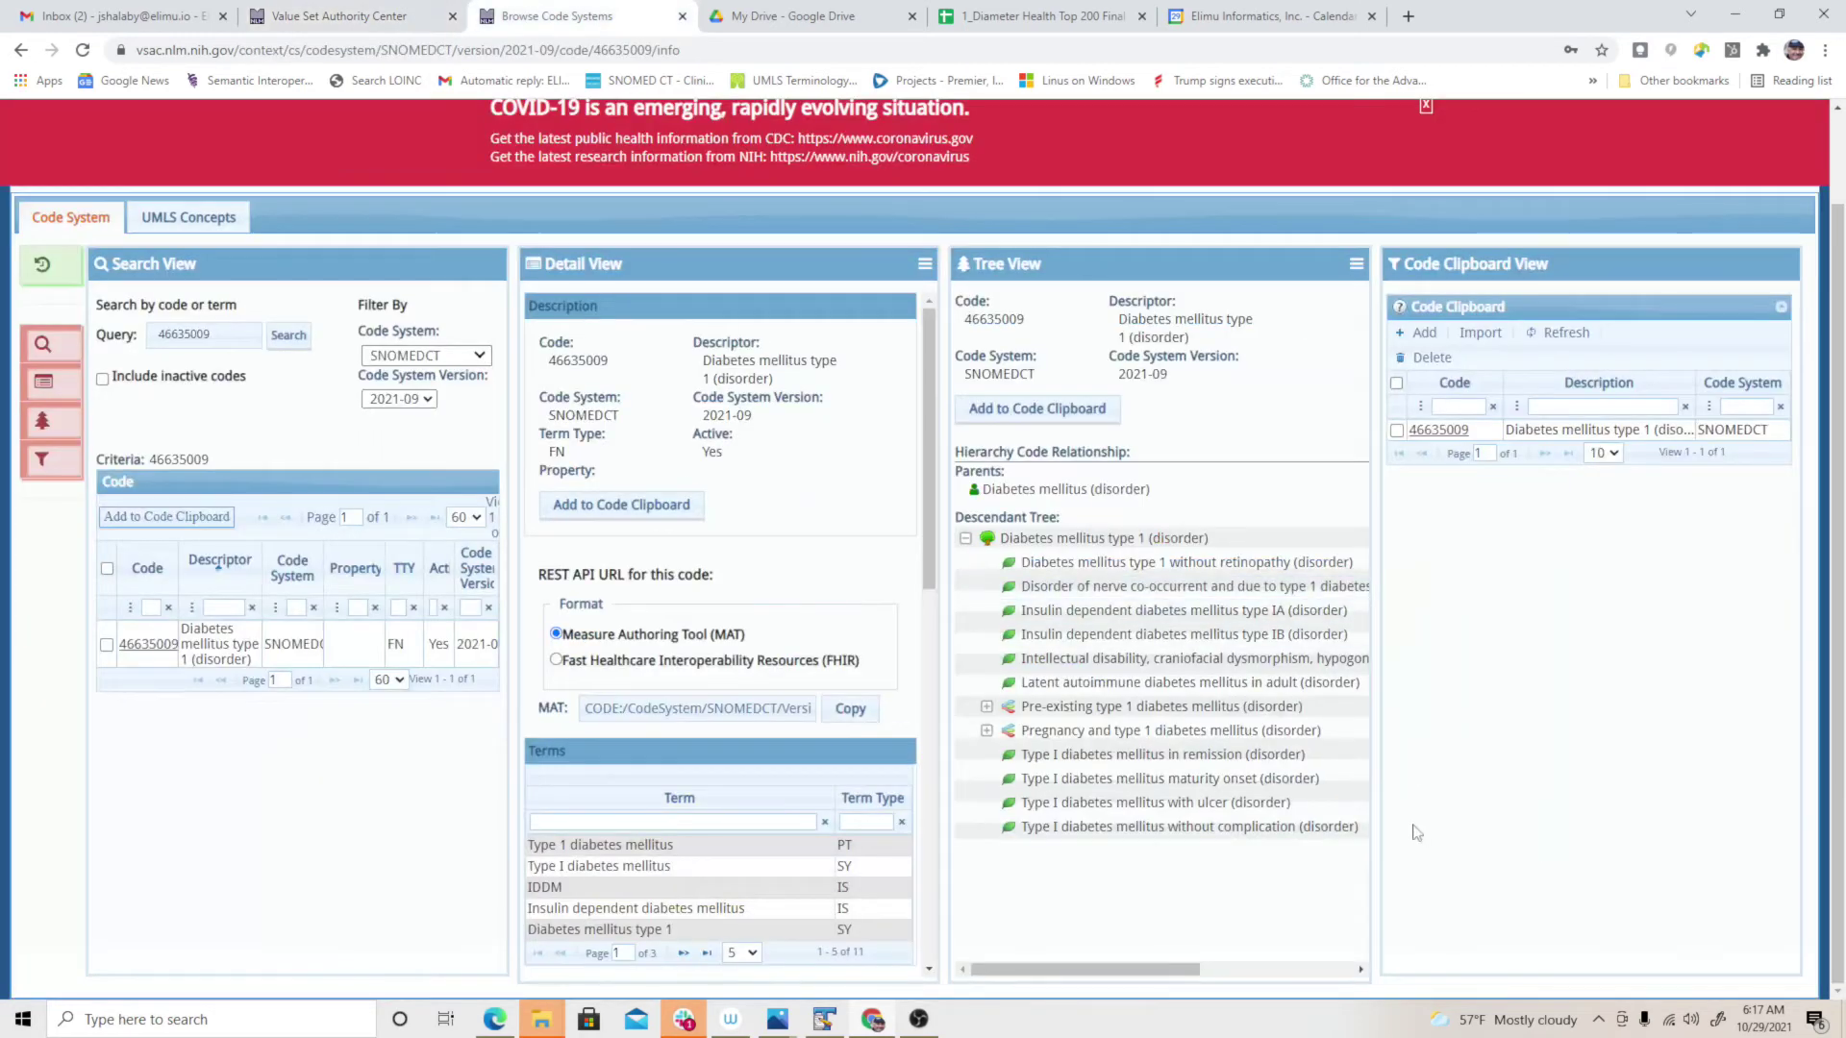
pyautogui.click(478, 356)
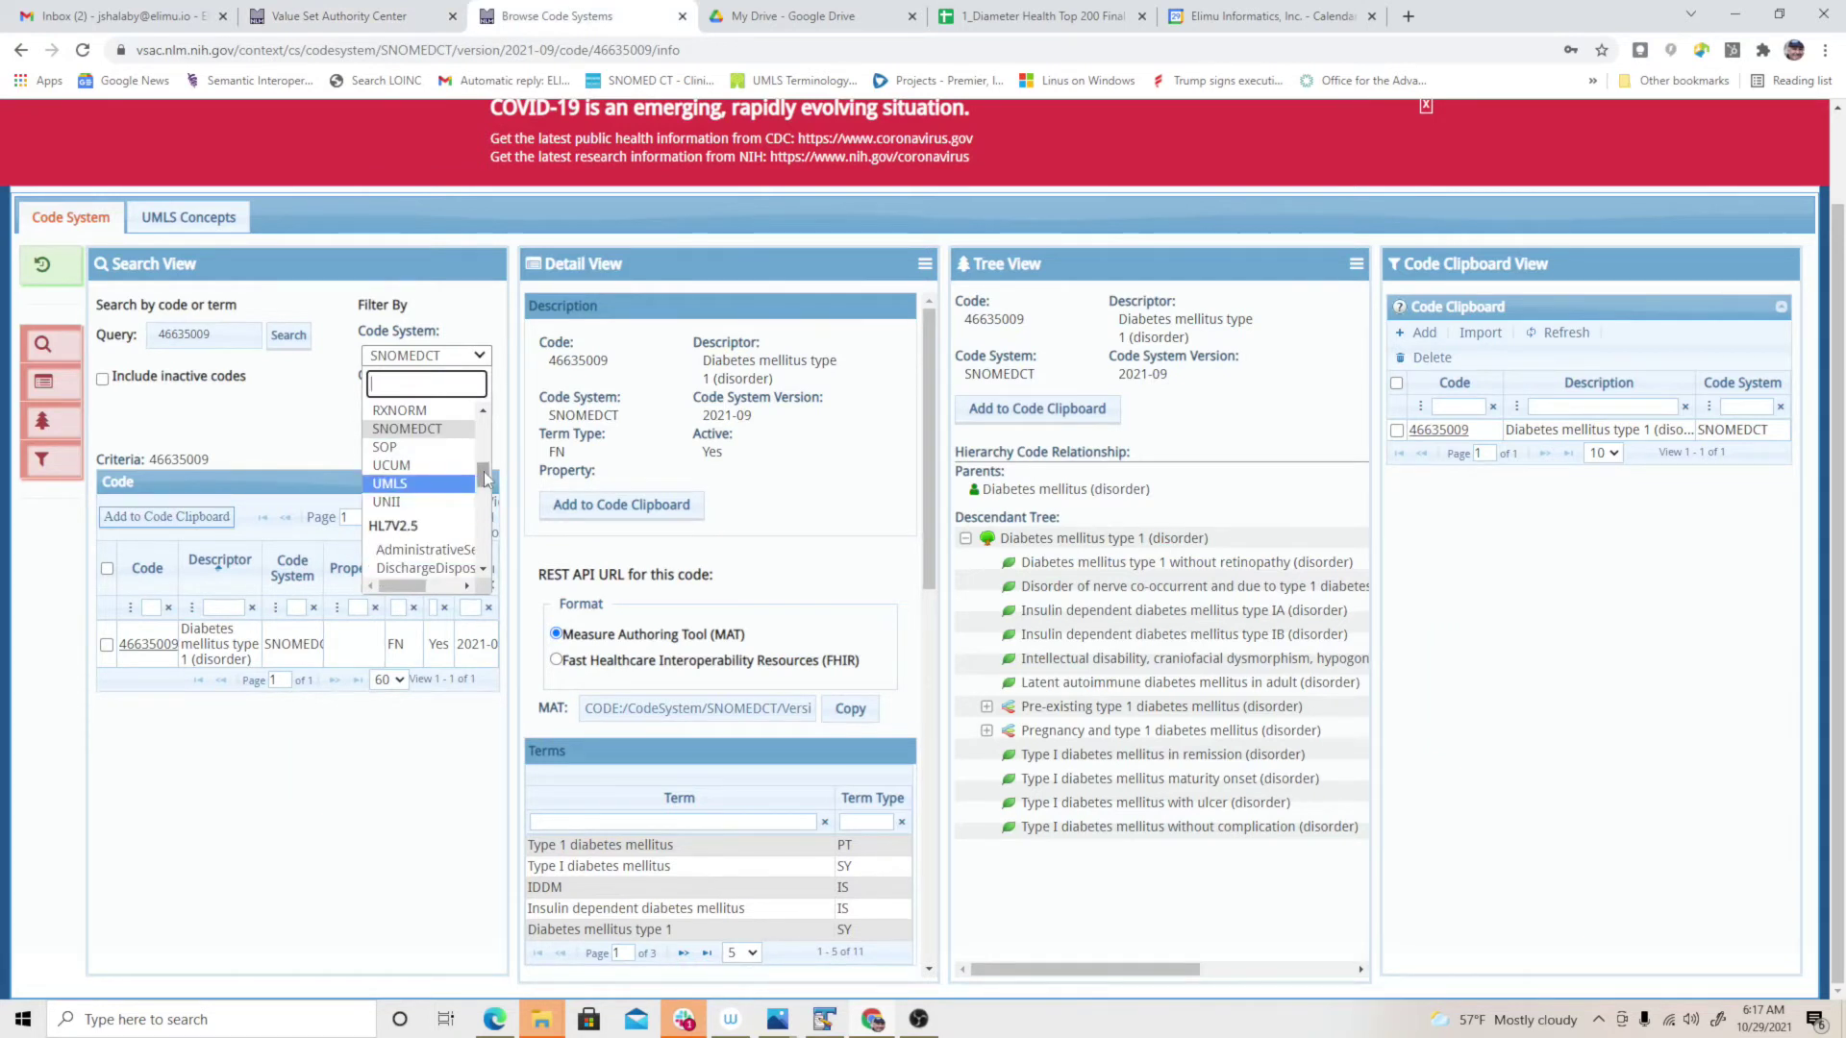
pyautogui.scroll(1, 489, 469)
pyautogui.scroll(5, 423, 448)
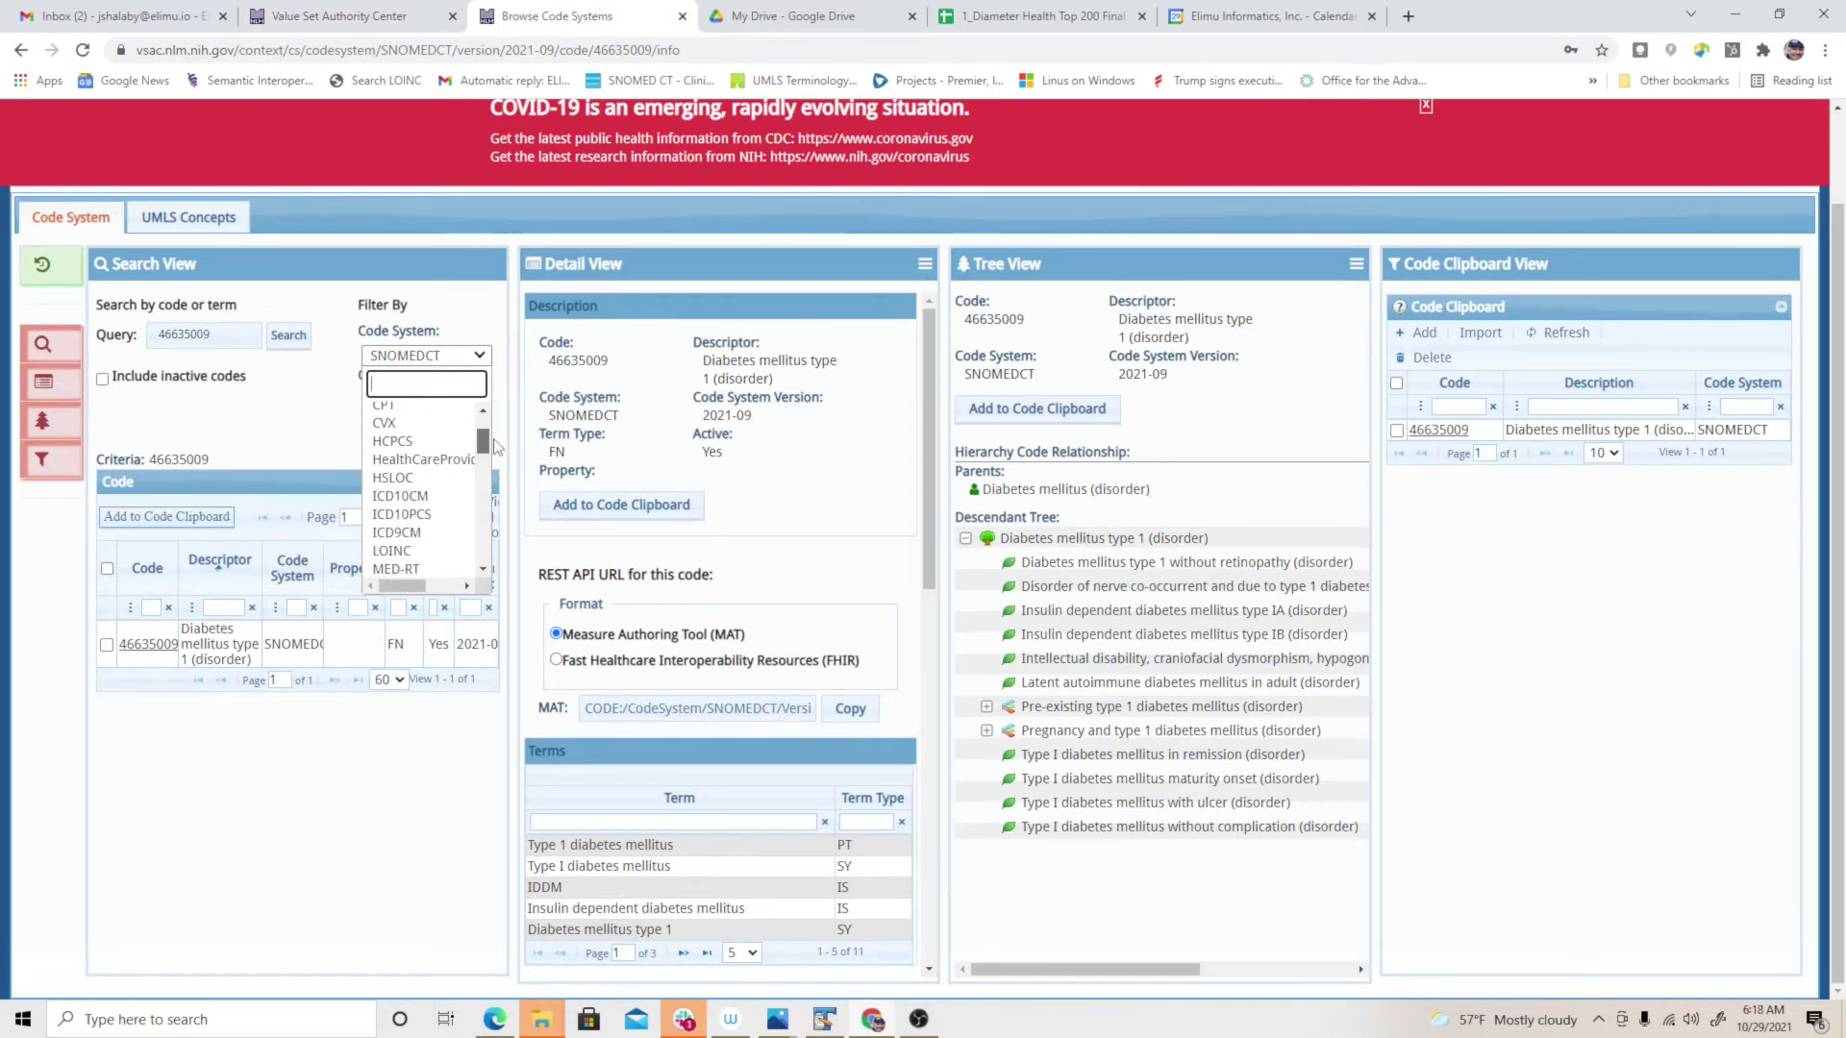
pyautogui.click(420, 453)
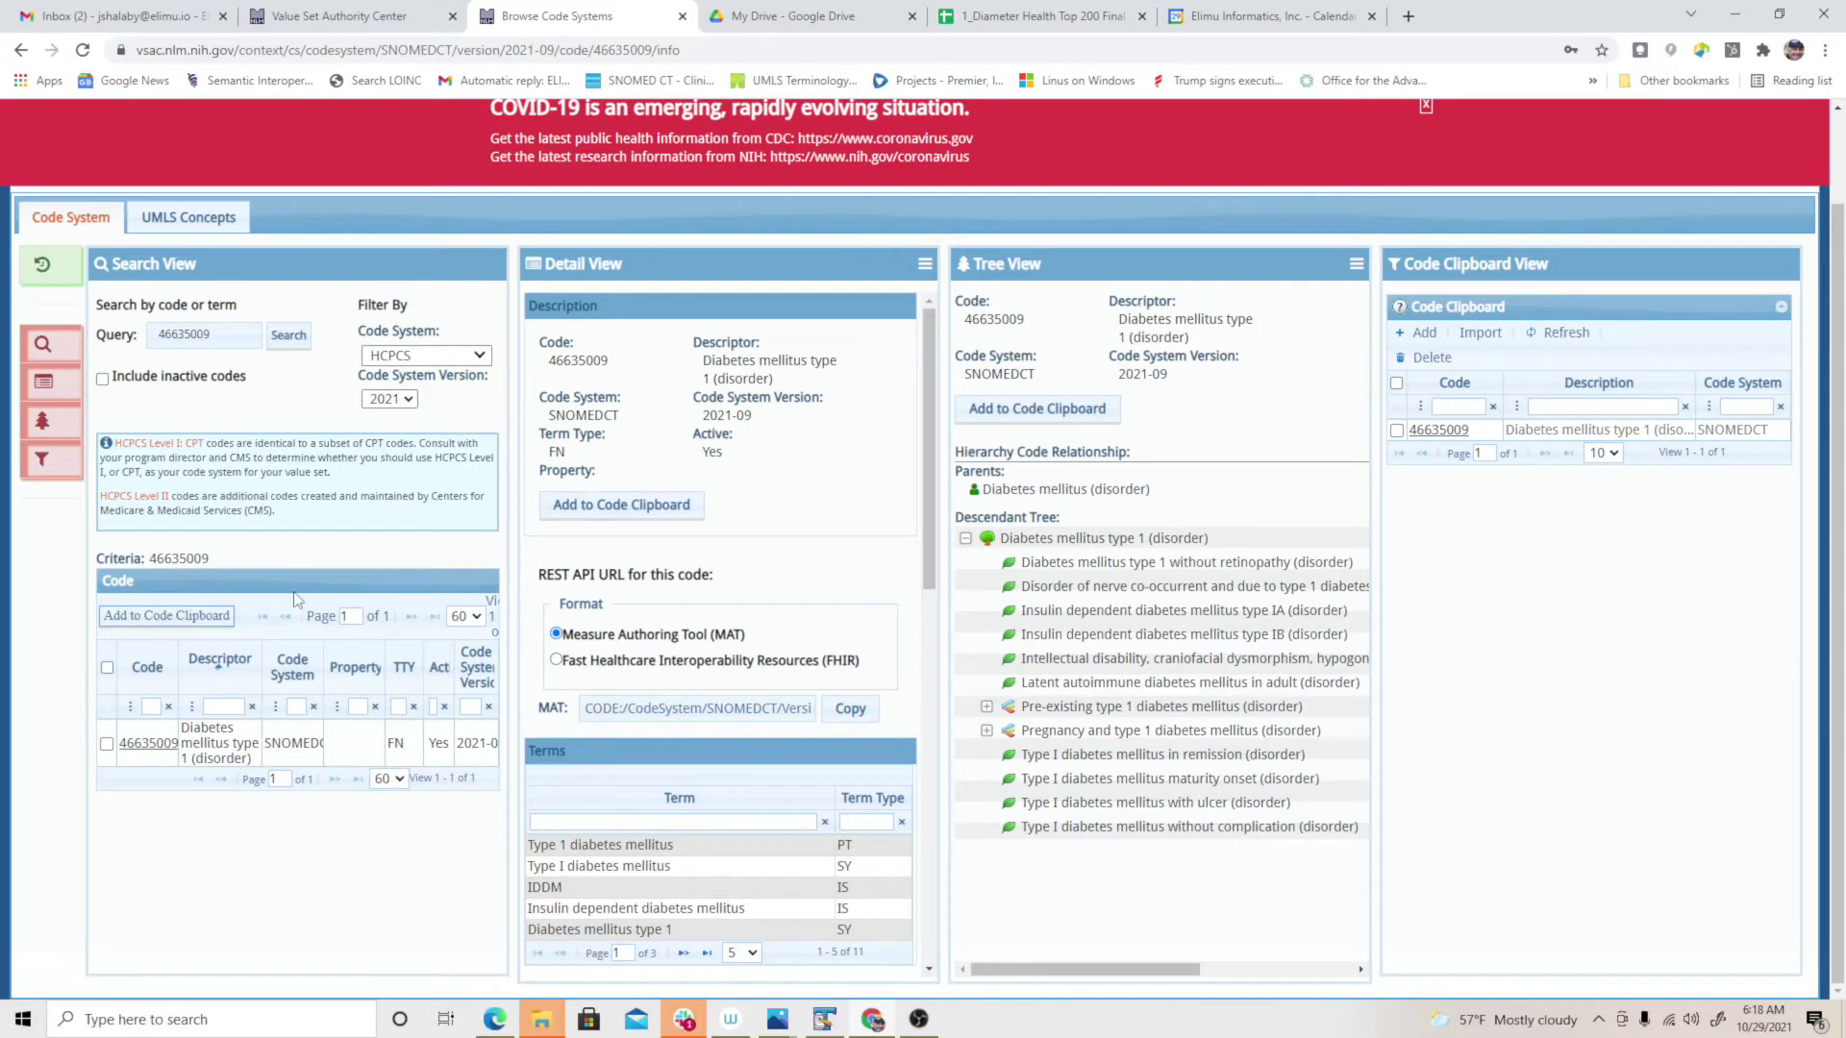
pyautogui.doubleClick(223, 341)
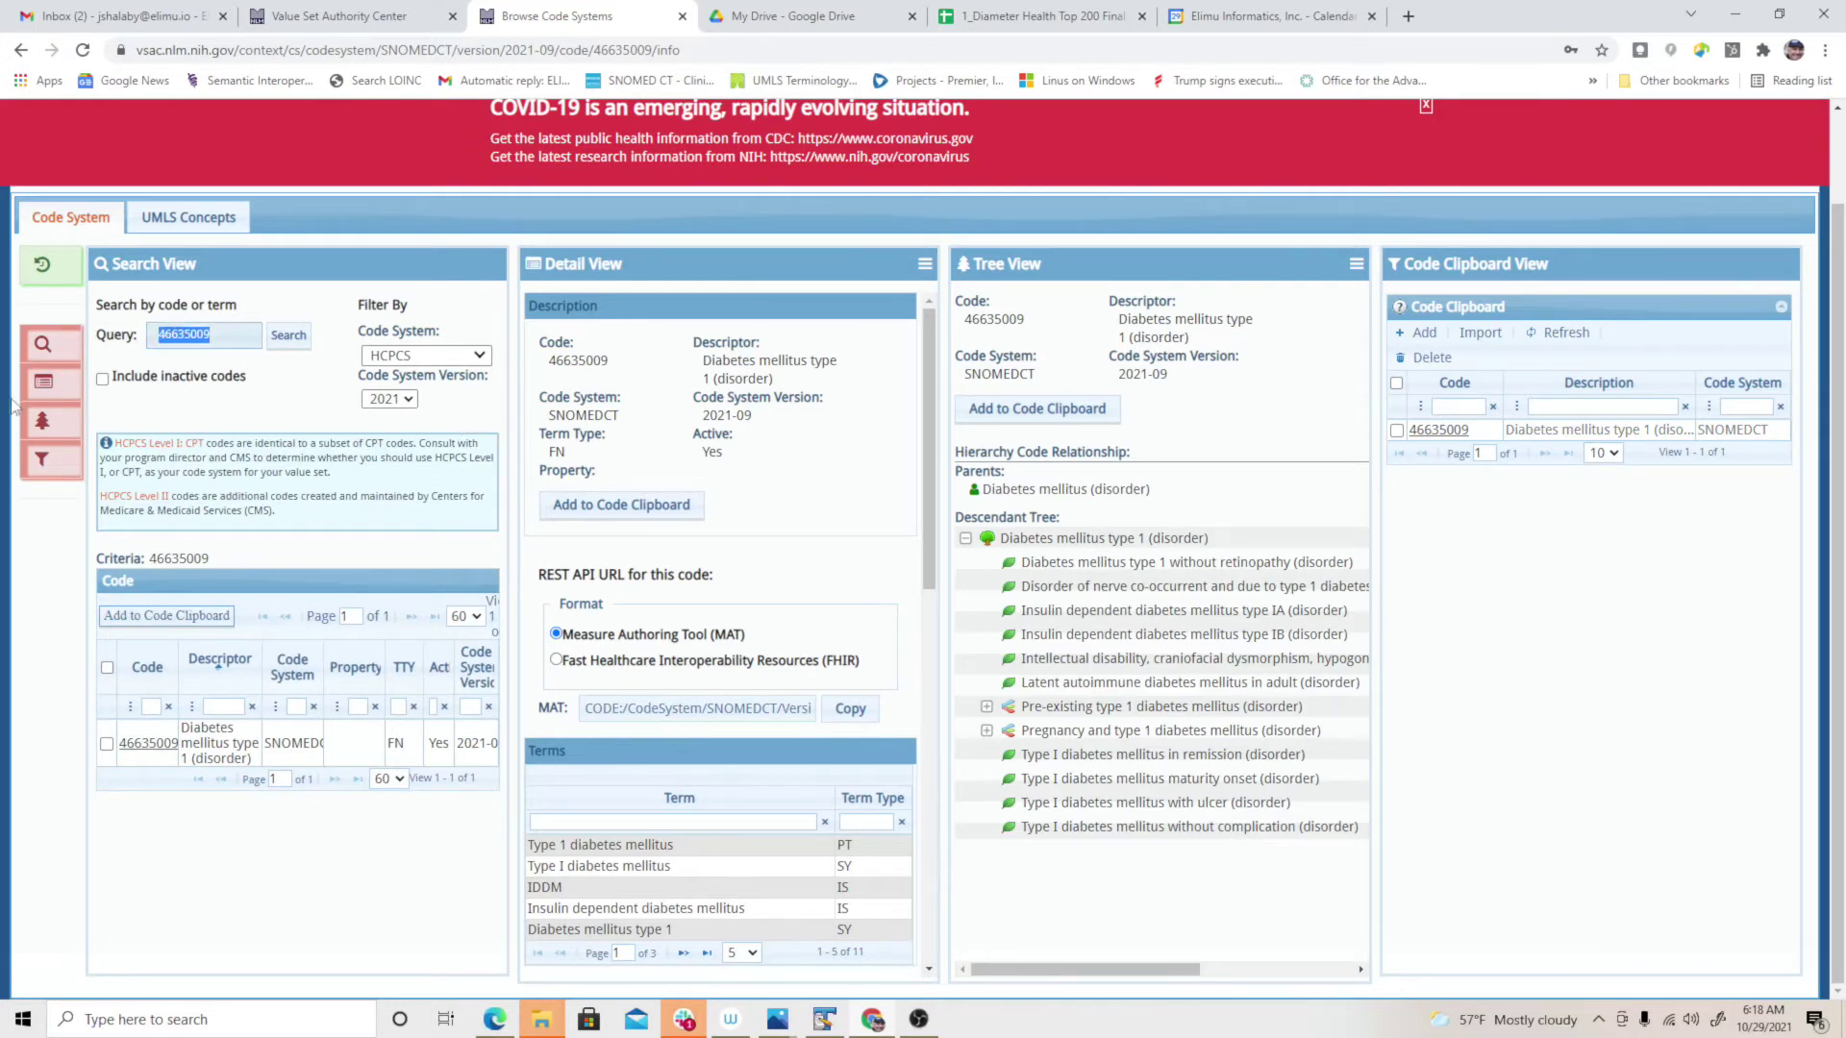
pyautogui.write('diabetes')
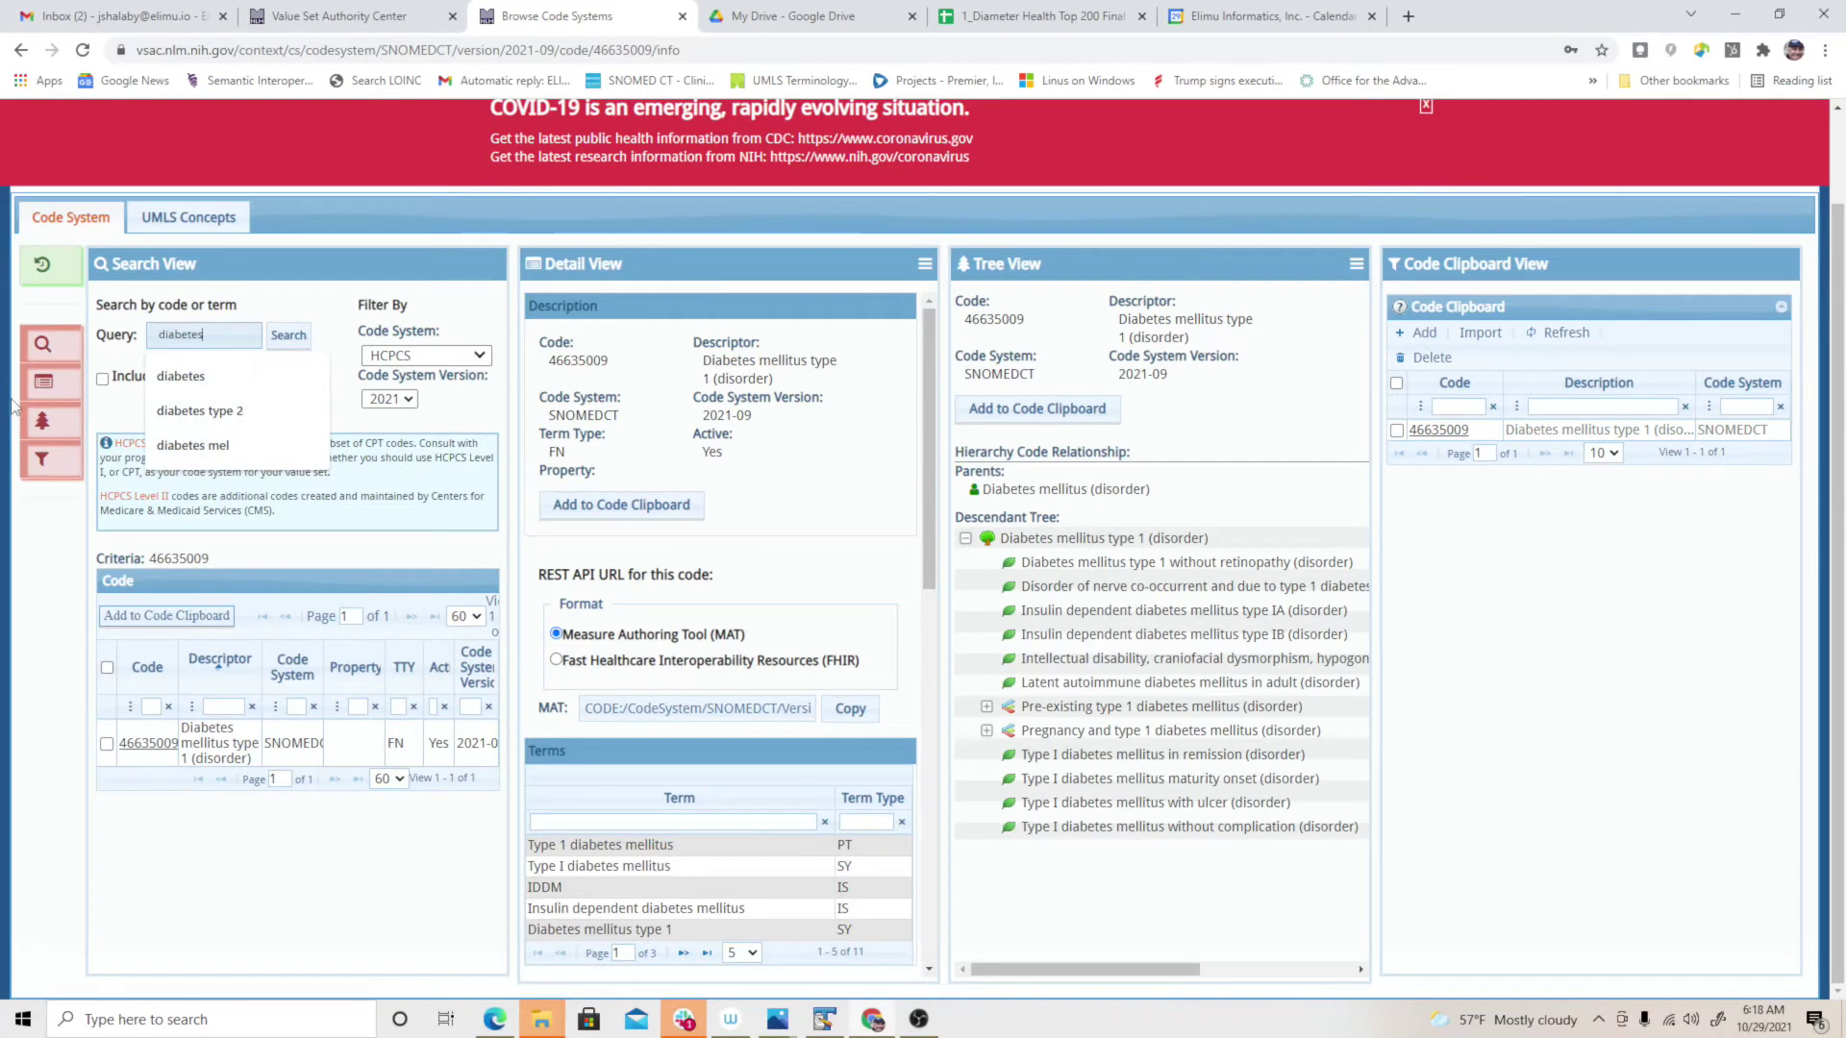
pyautogui.press('Return')
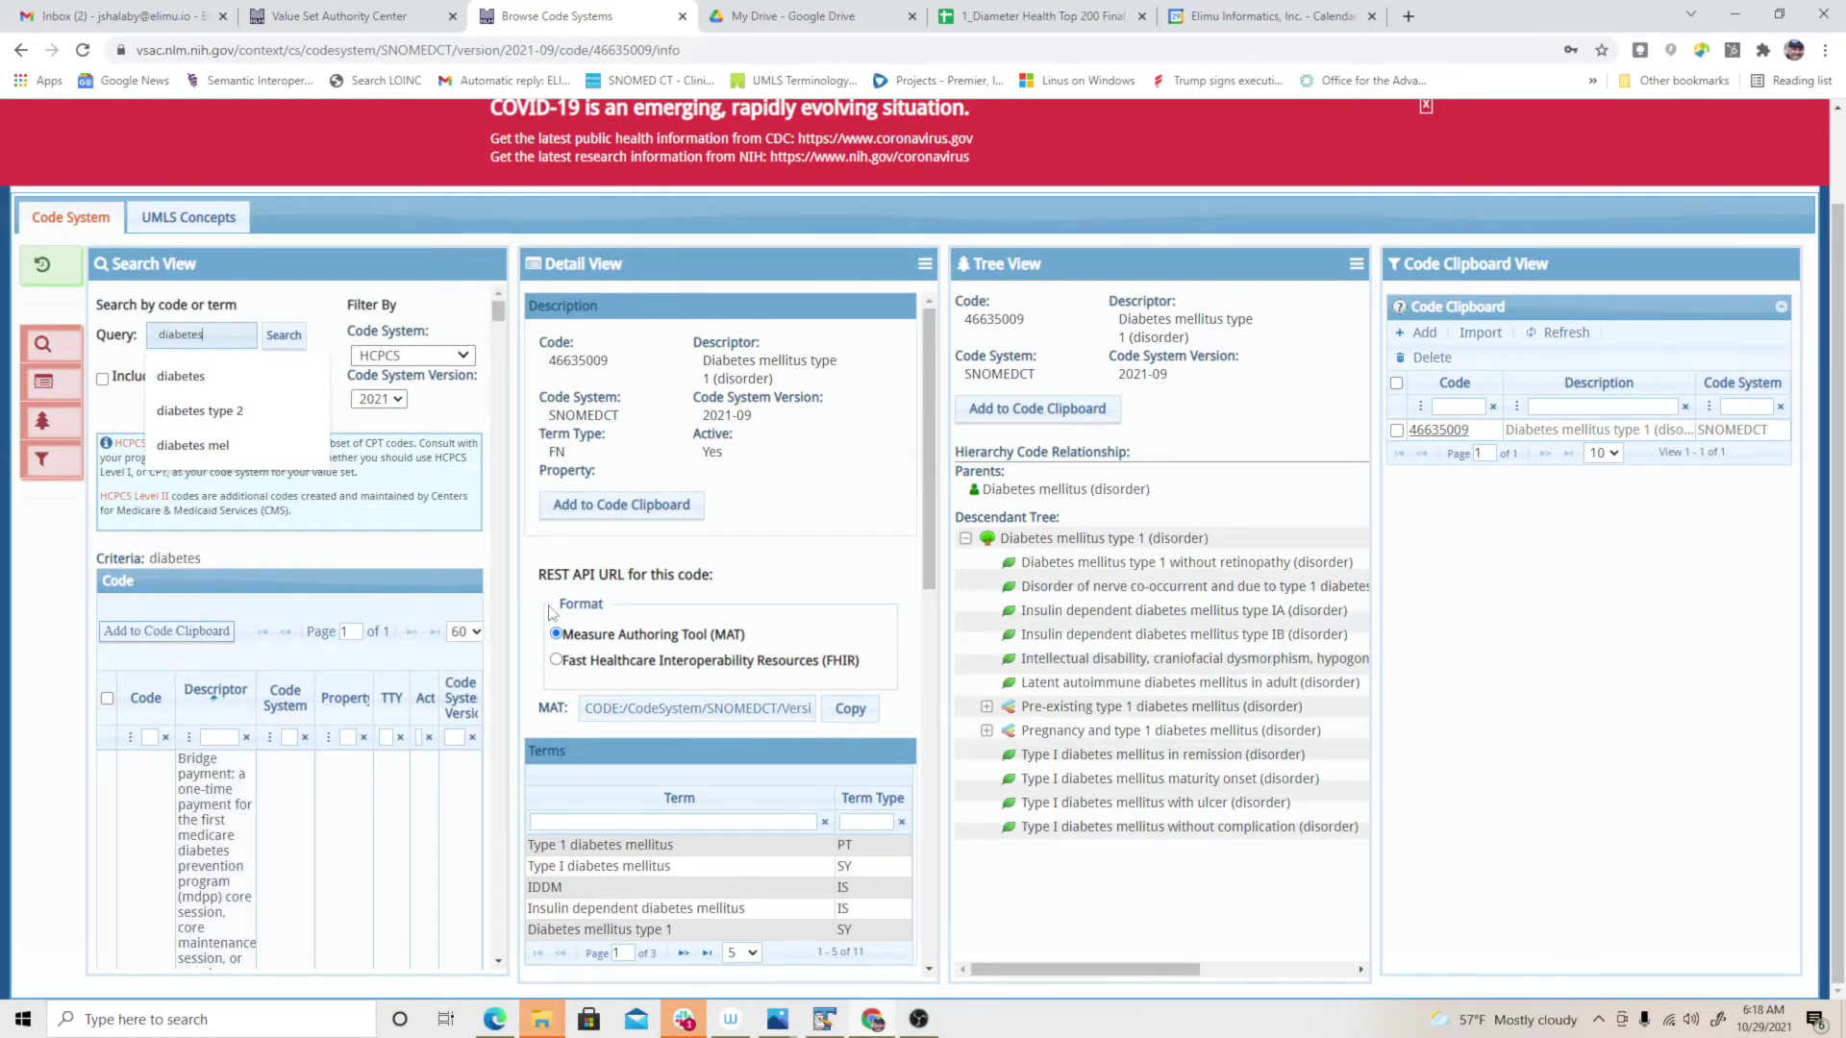
# - Widen the Descriptor column of the diabetes search results and select all the listed codes
pyautogui.moveTo(255, 689); pyautogui.dragTo(454, 689)
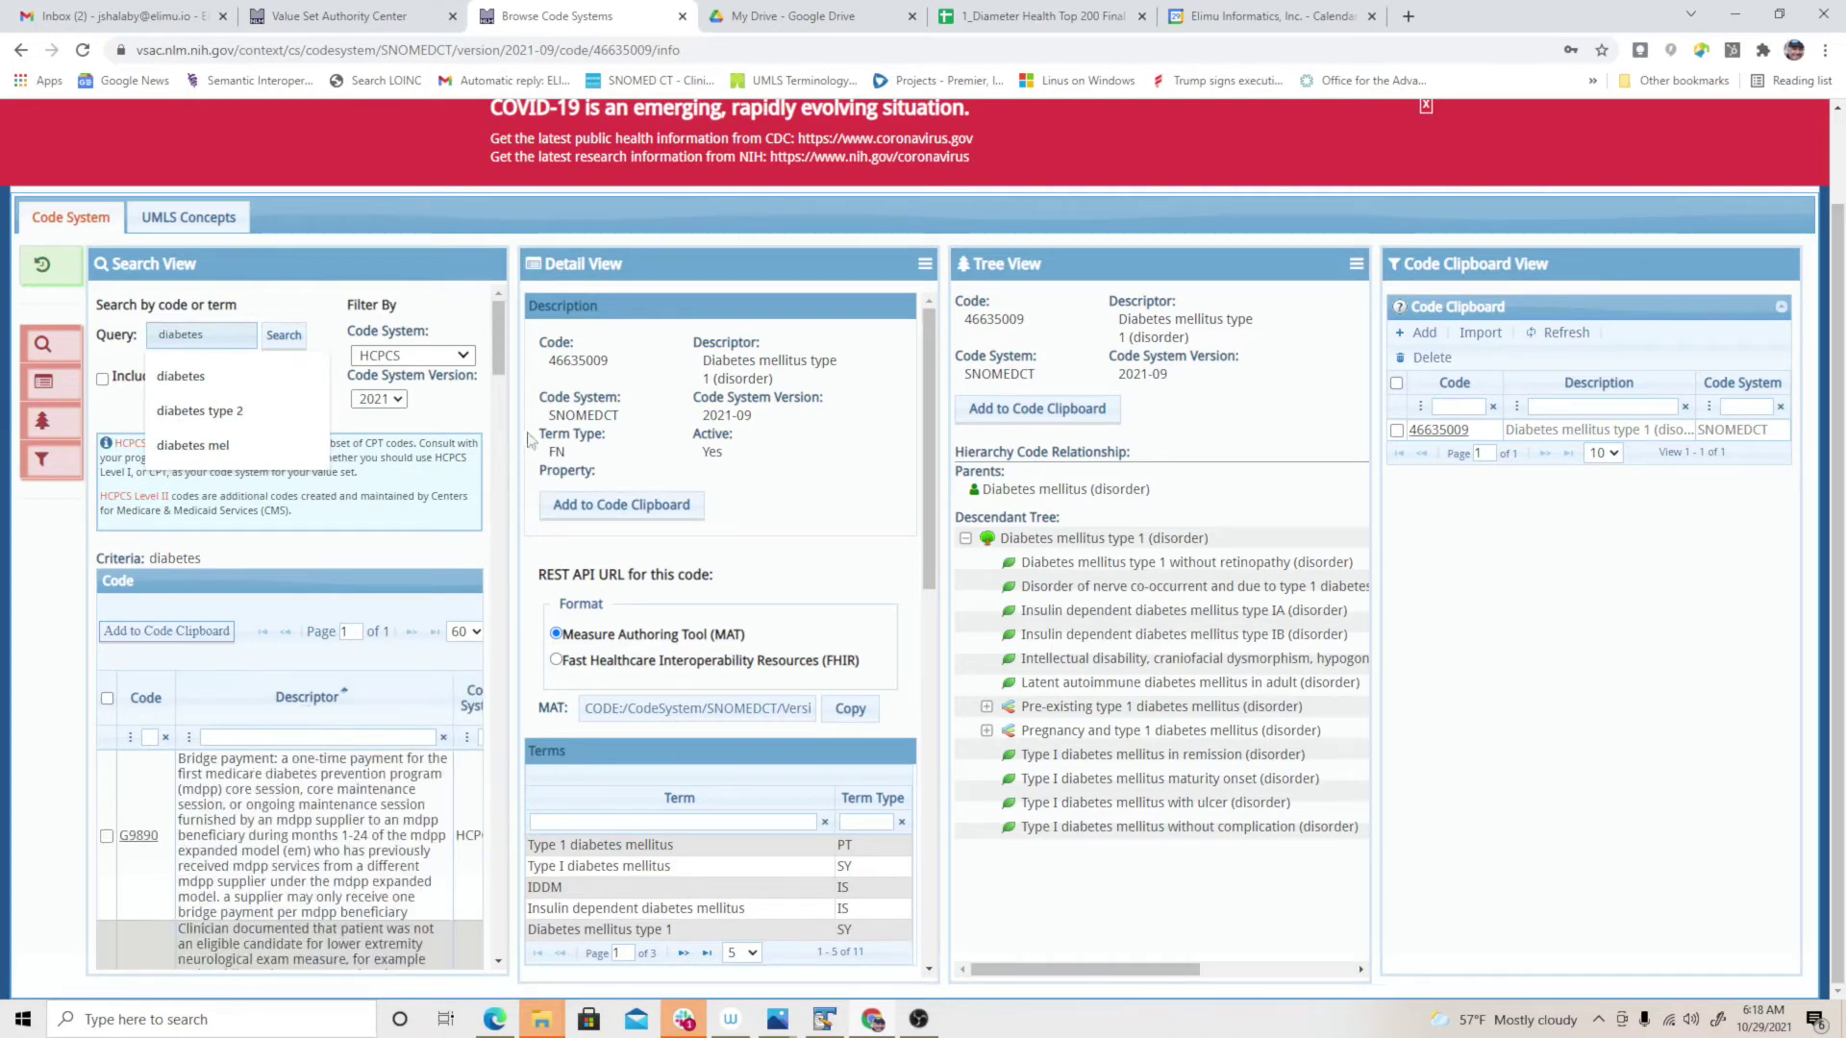
pyautogui.moveTo(499, 356); pyautogui.dragTo(501, 439)
pyautogui.scroll(10, 471, 423)
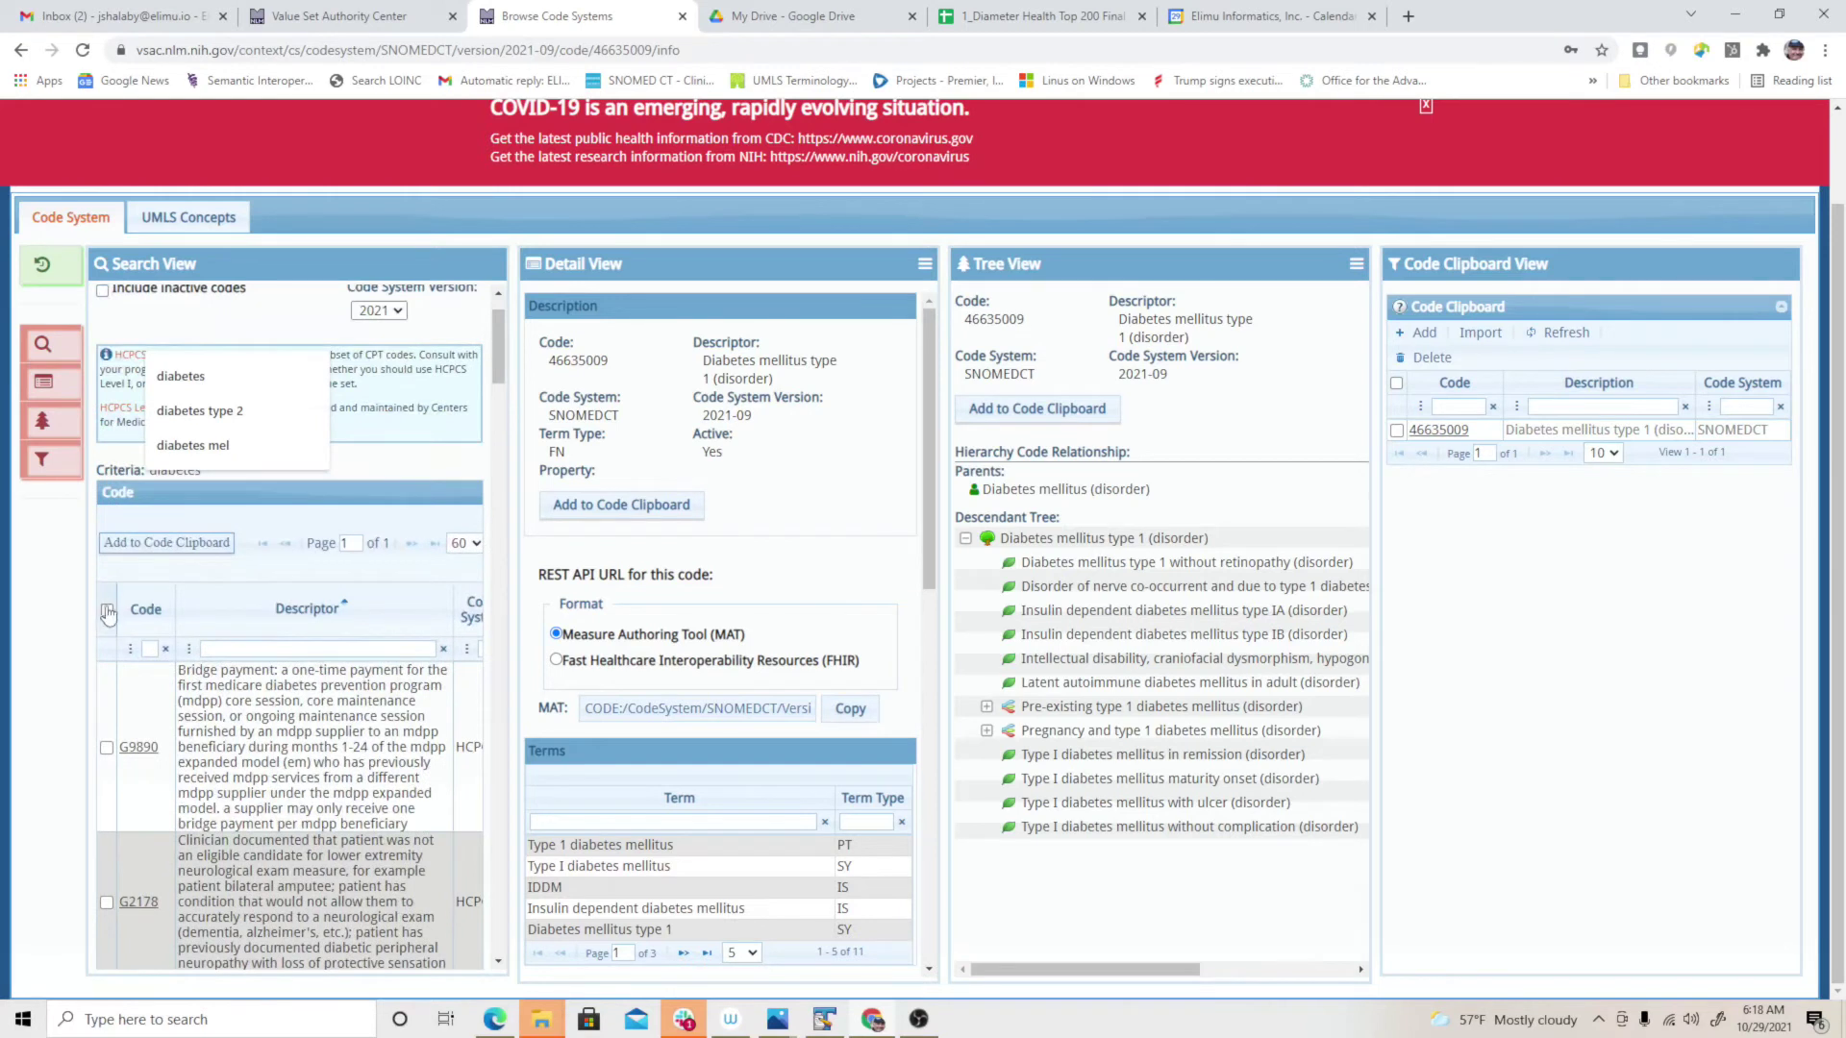
pyautogui.click(107, 610)
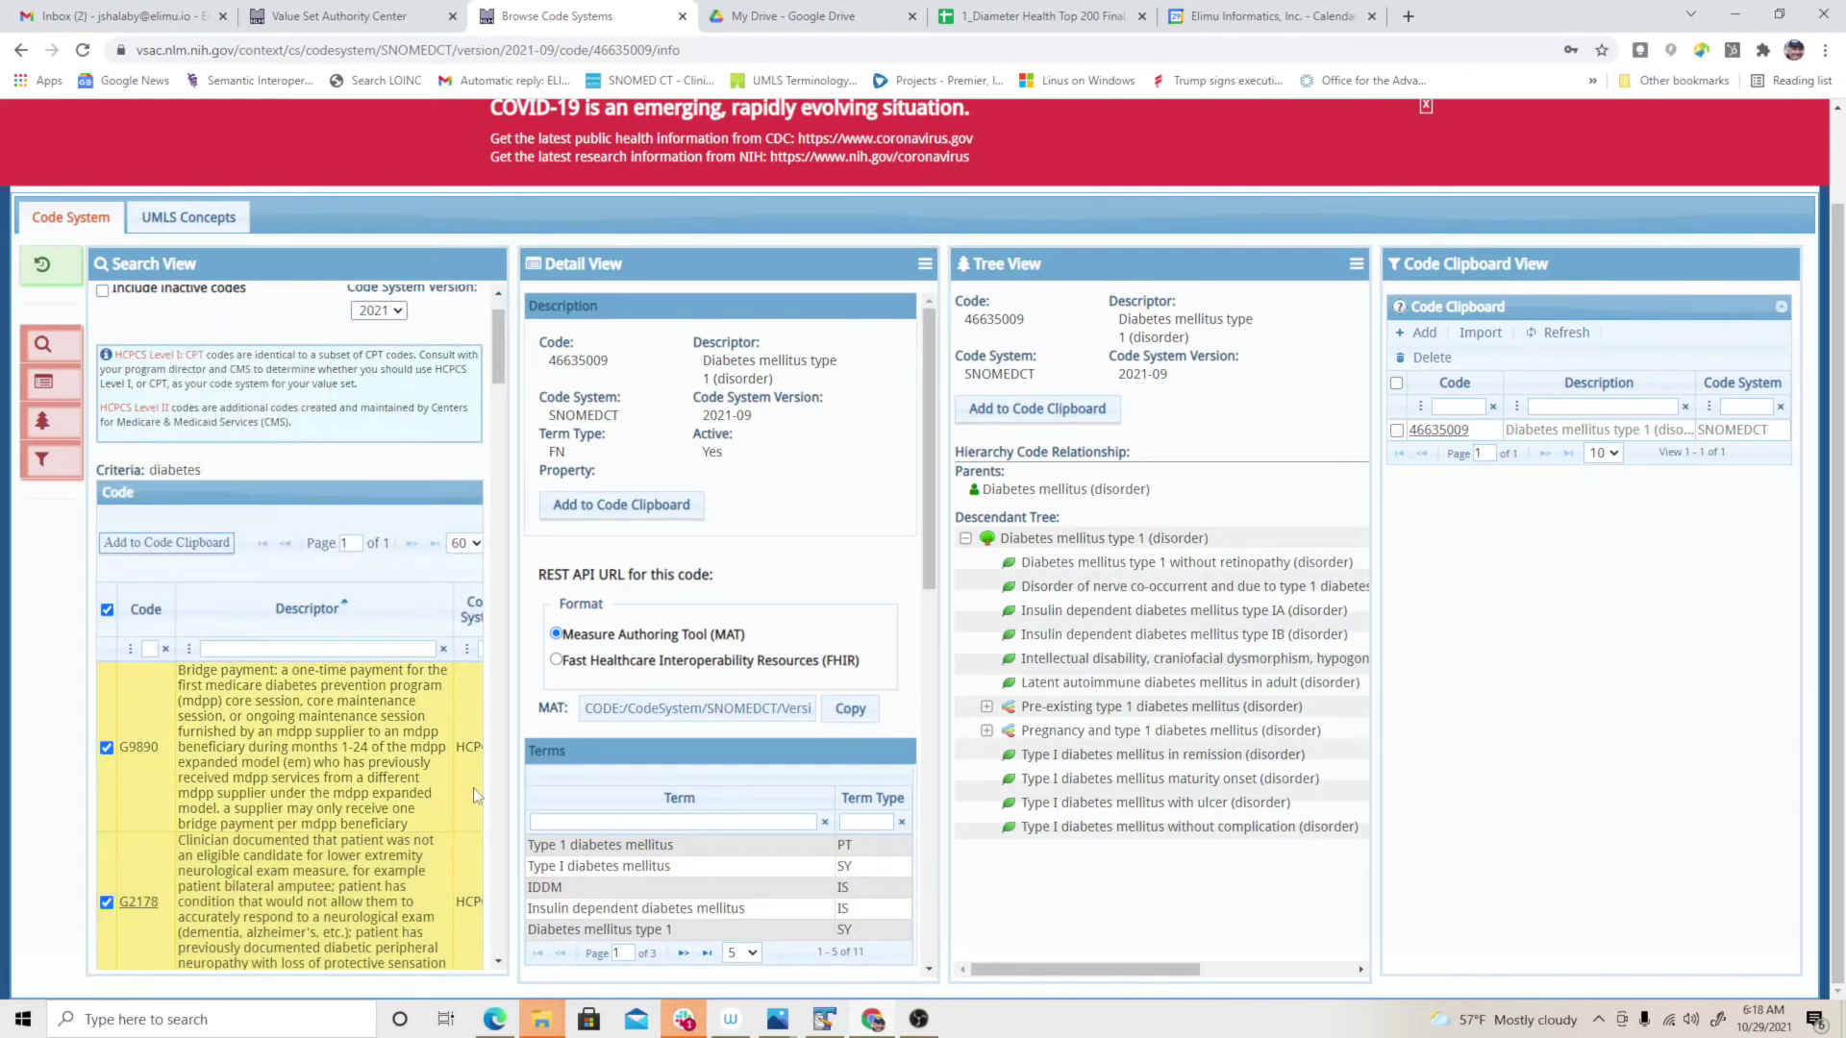
# - Replace the SNOMEDCT code on the Code Clipboard with the selected HCPCS codes, and list more clipboard codes per page
pyautogui.click(1396, 384)
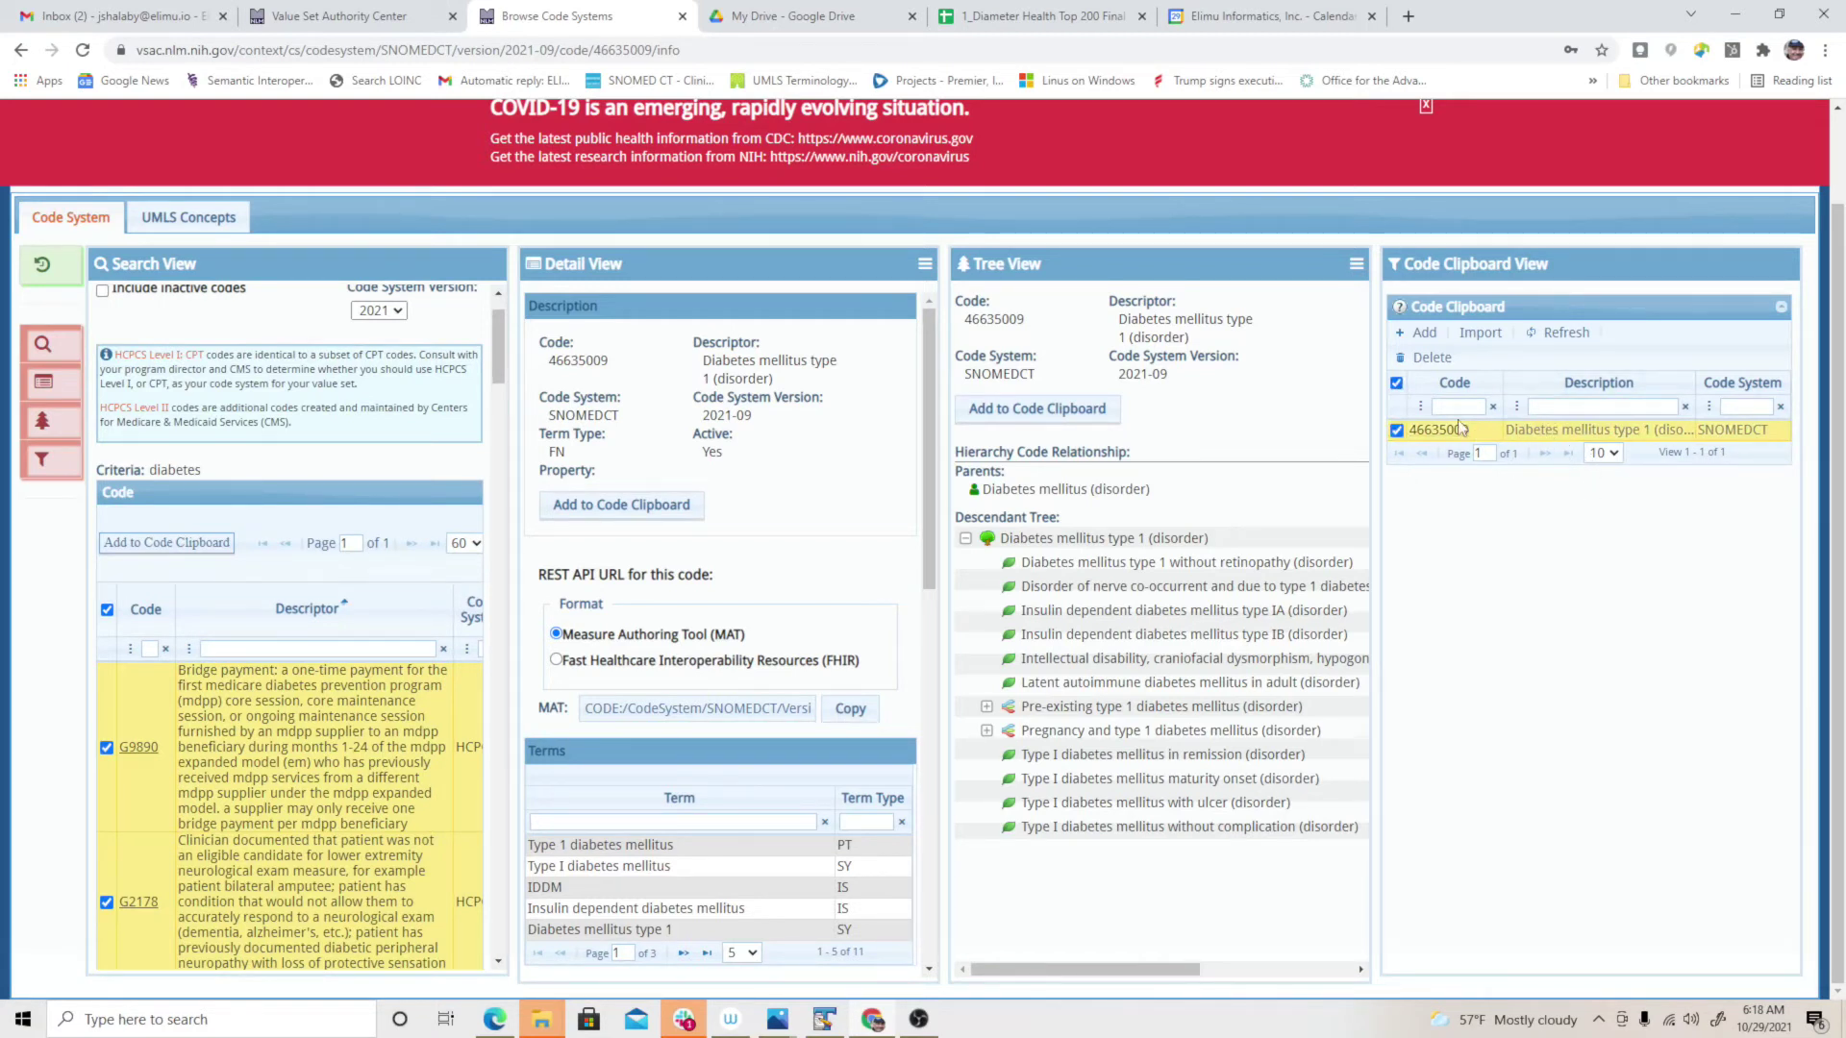
pyautogui.click(1431, 357)
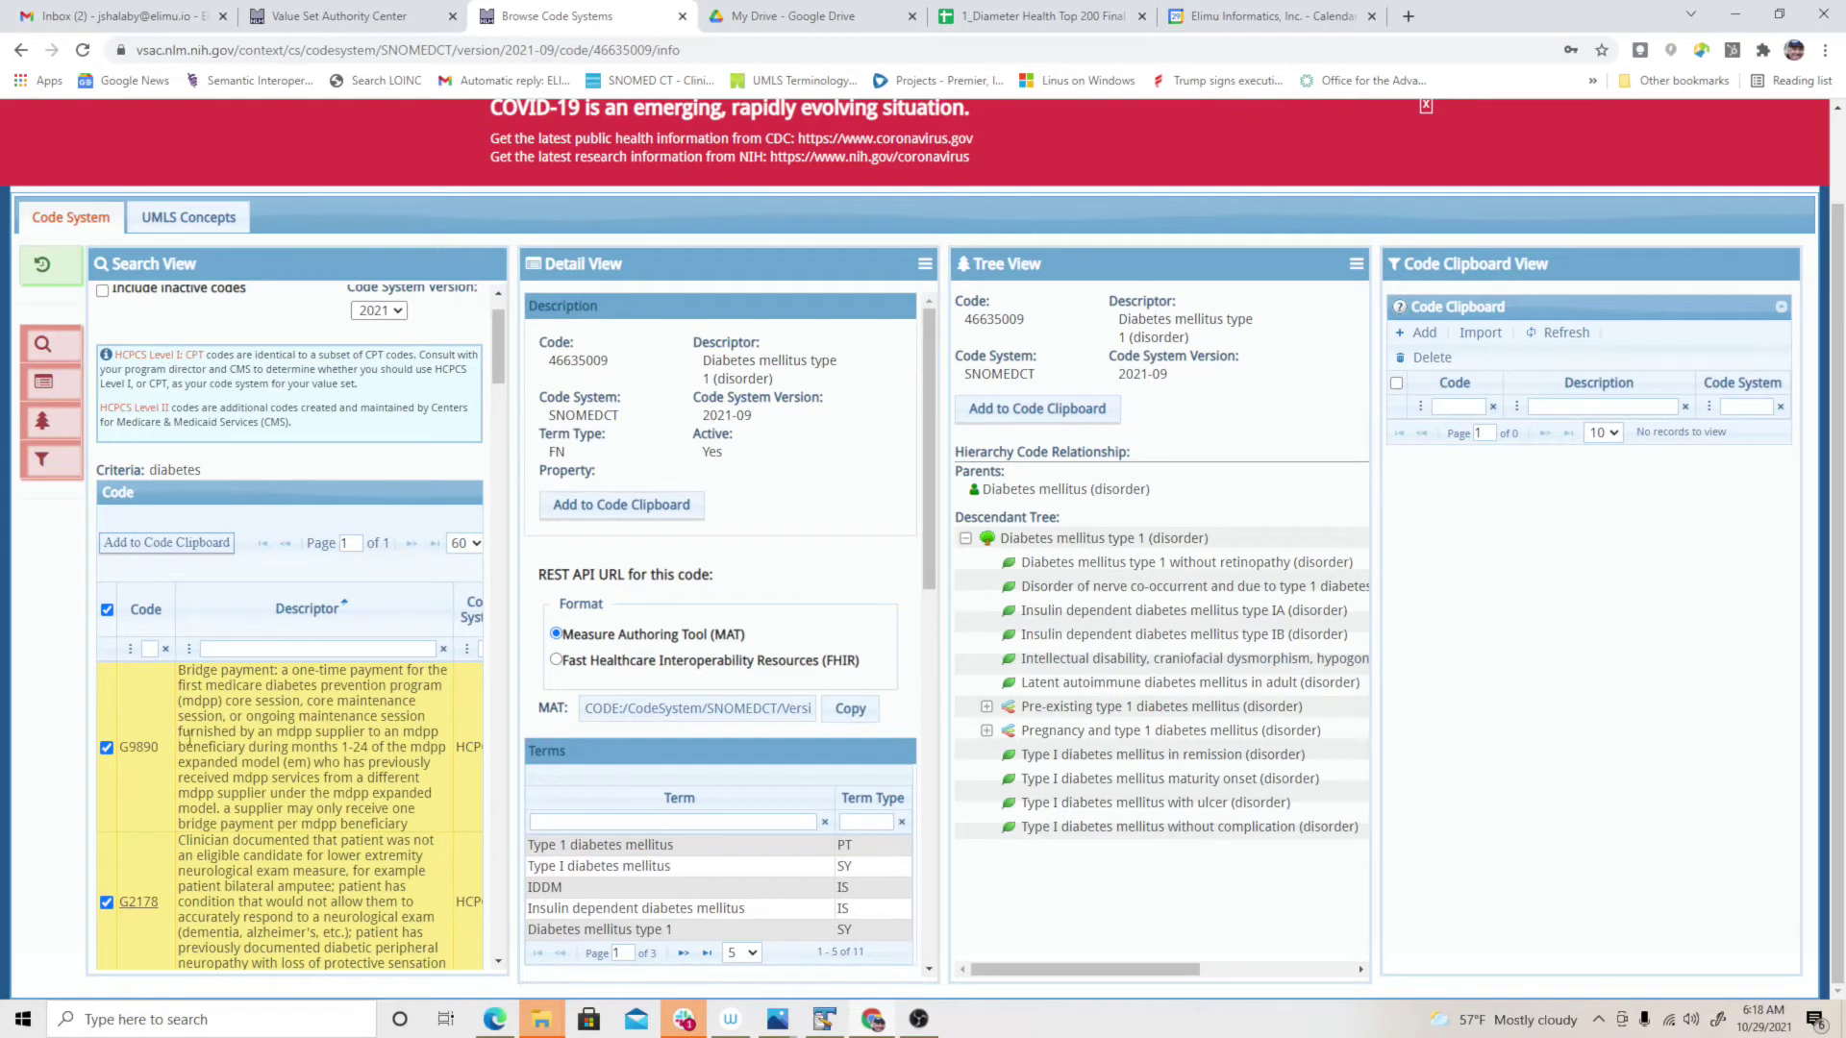
pyautogui.click(167, 542)
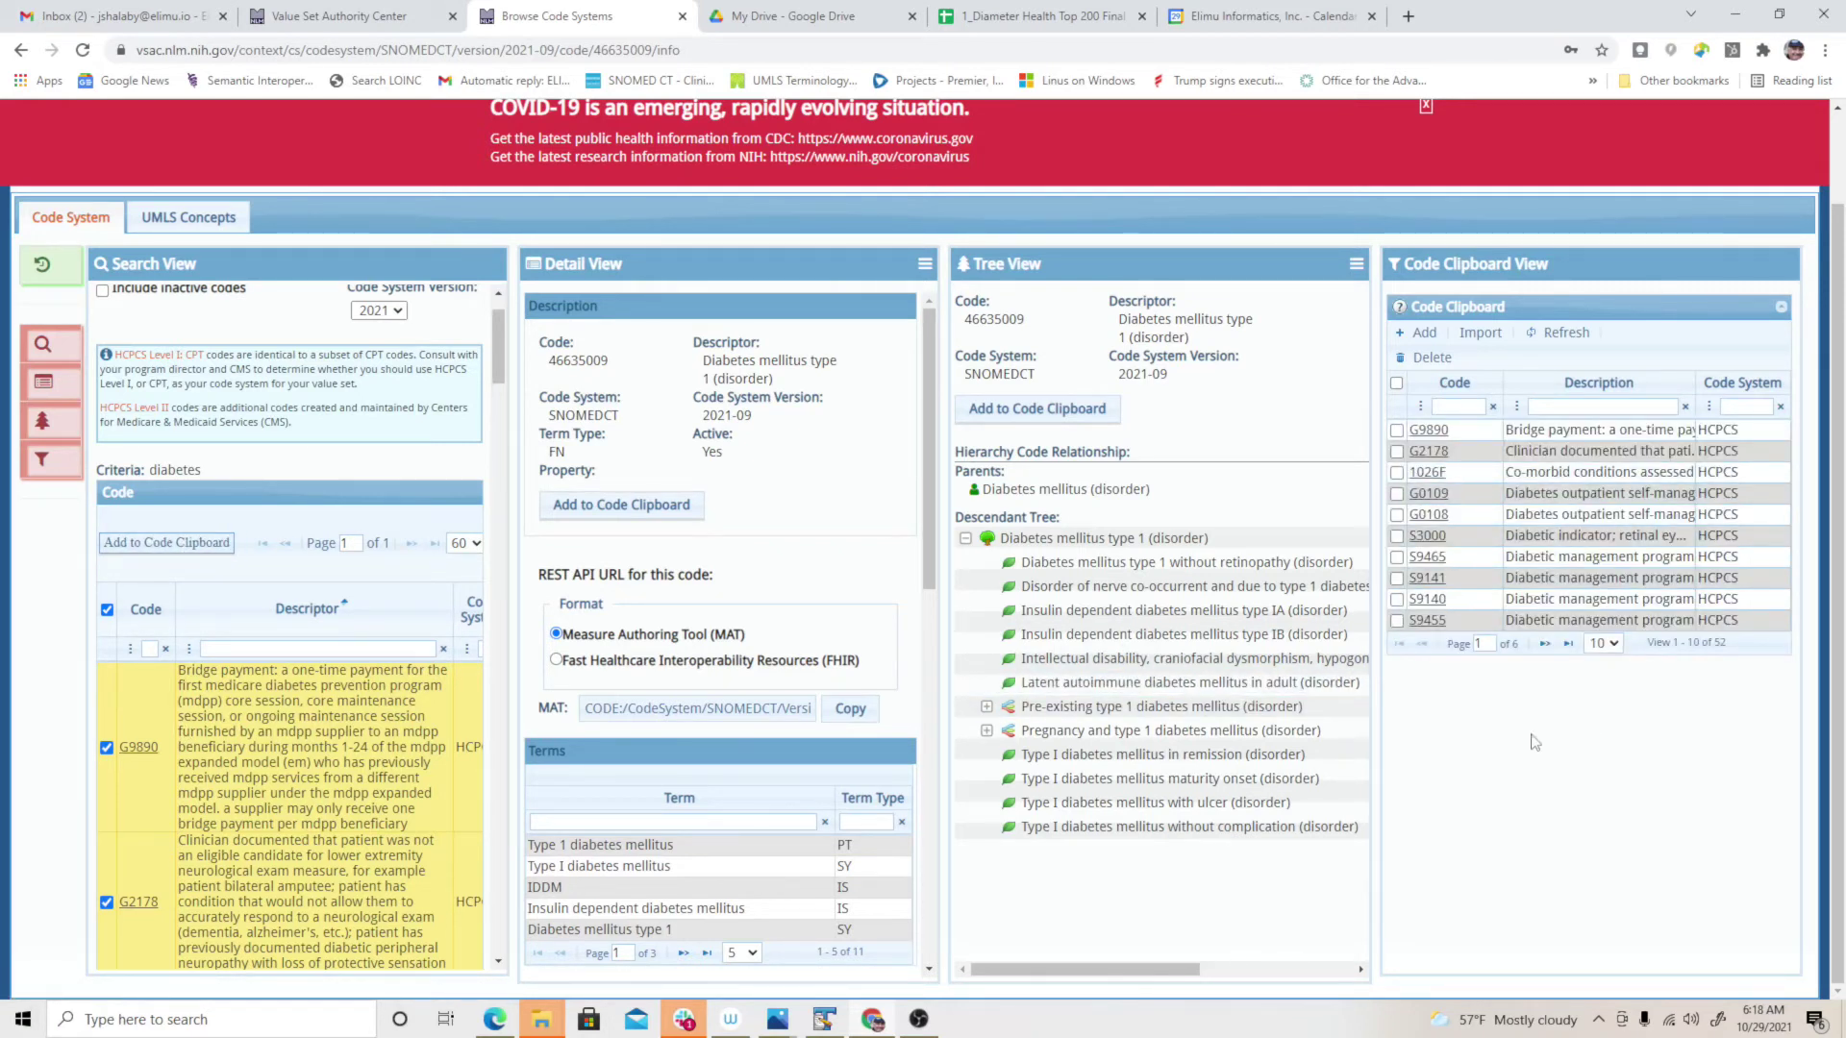
pyautogui.click(1614, 644)
pyautogui.click(1601, 698)
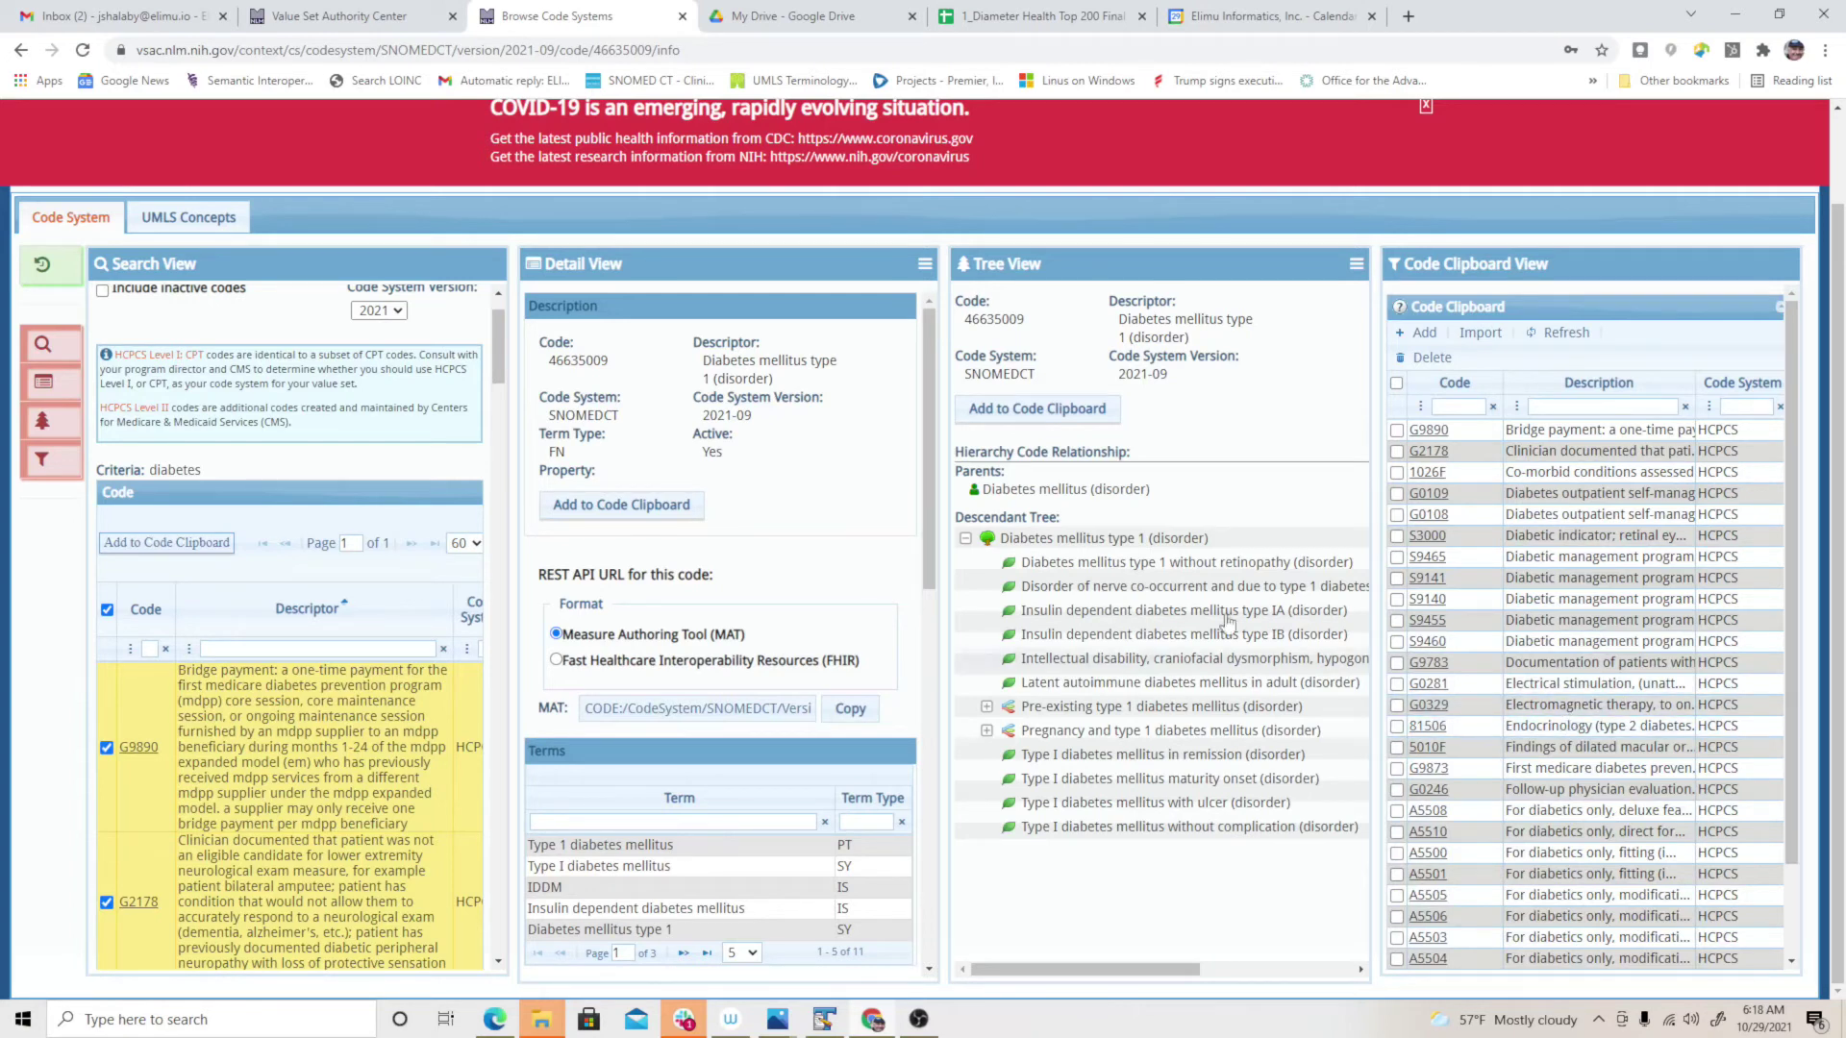
# - Return to the value set definition and reload its Code Clipboard by switching the code system to CDCREC and back to HCPCS
pyautogui.click(355, 16)
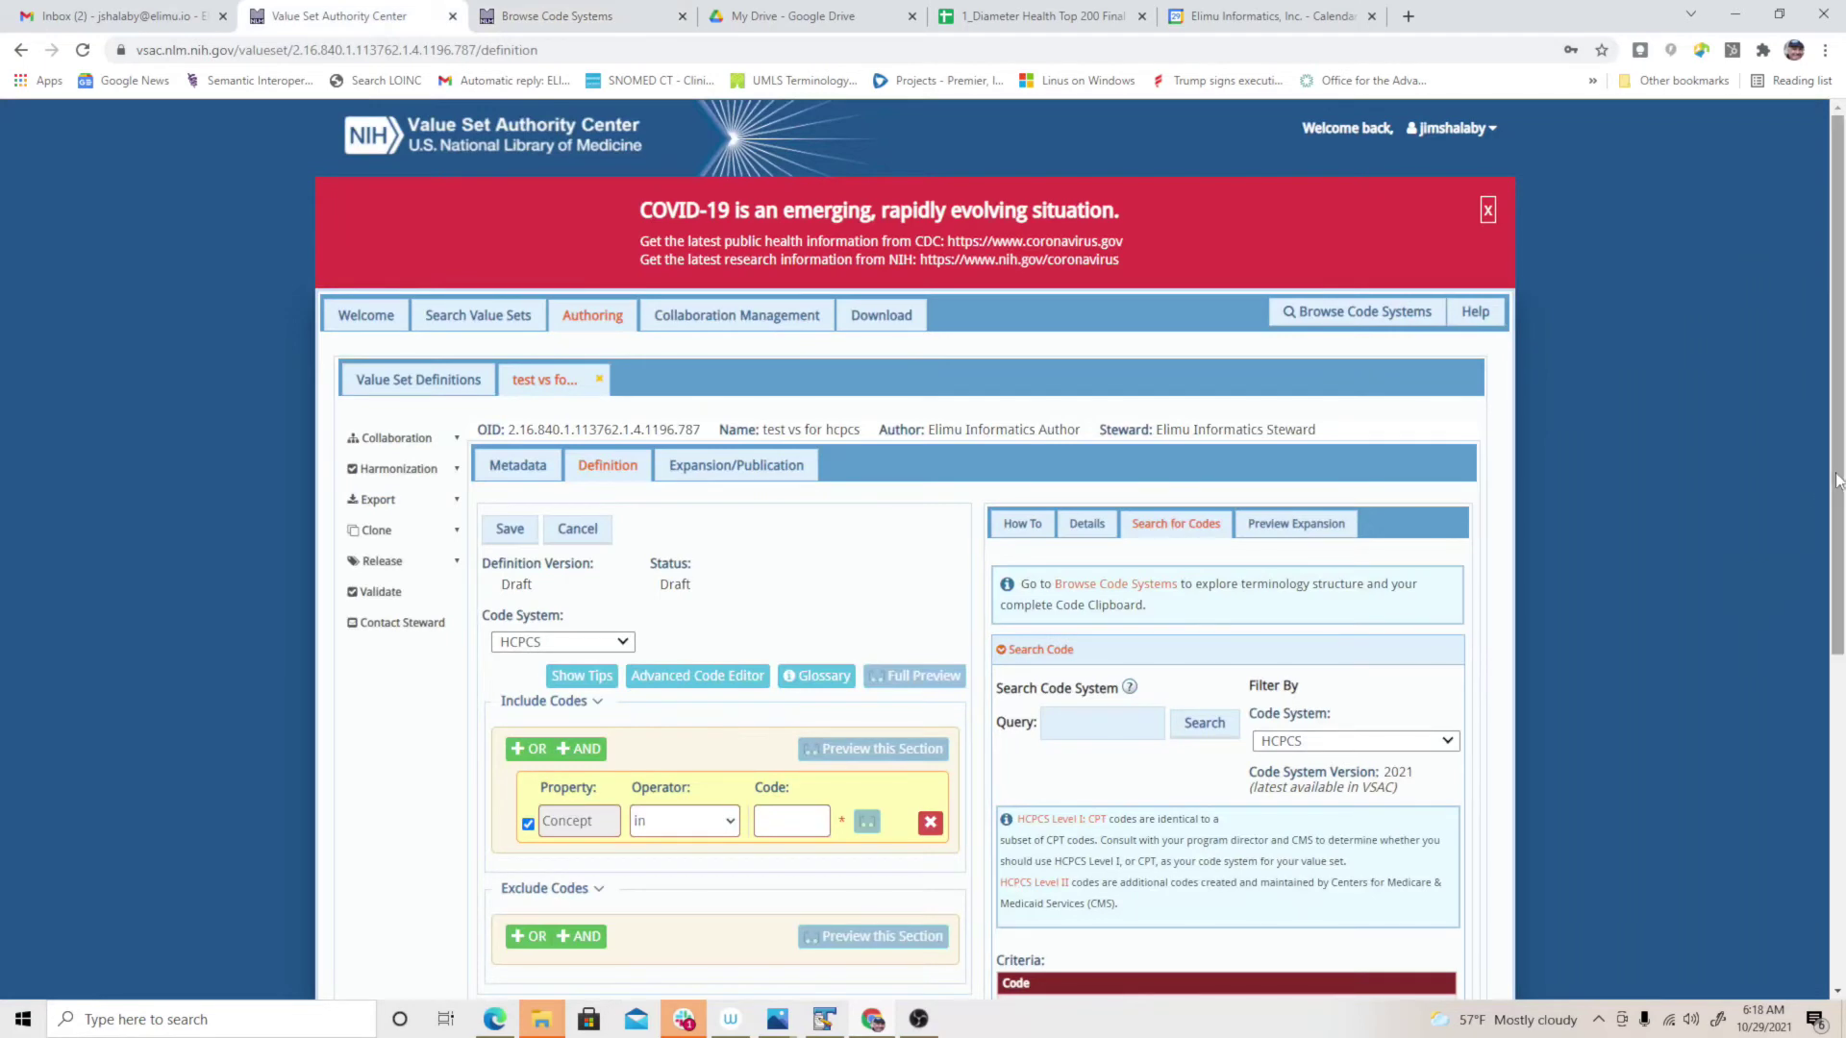
pyautogui.scroll(-5, 1778, 692)
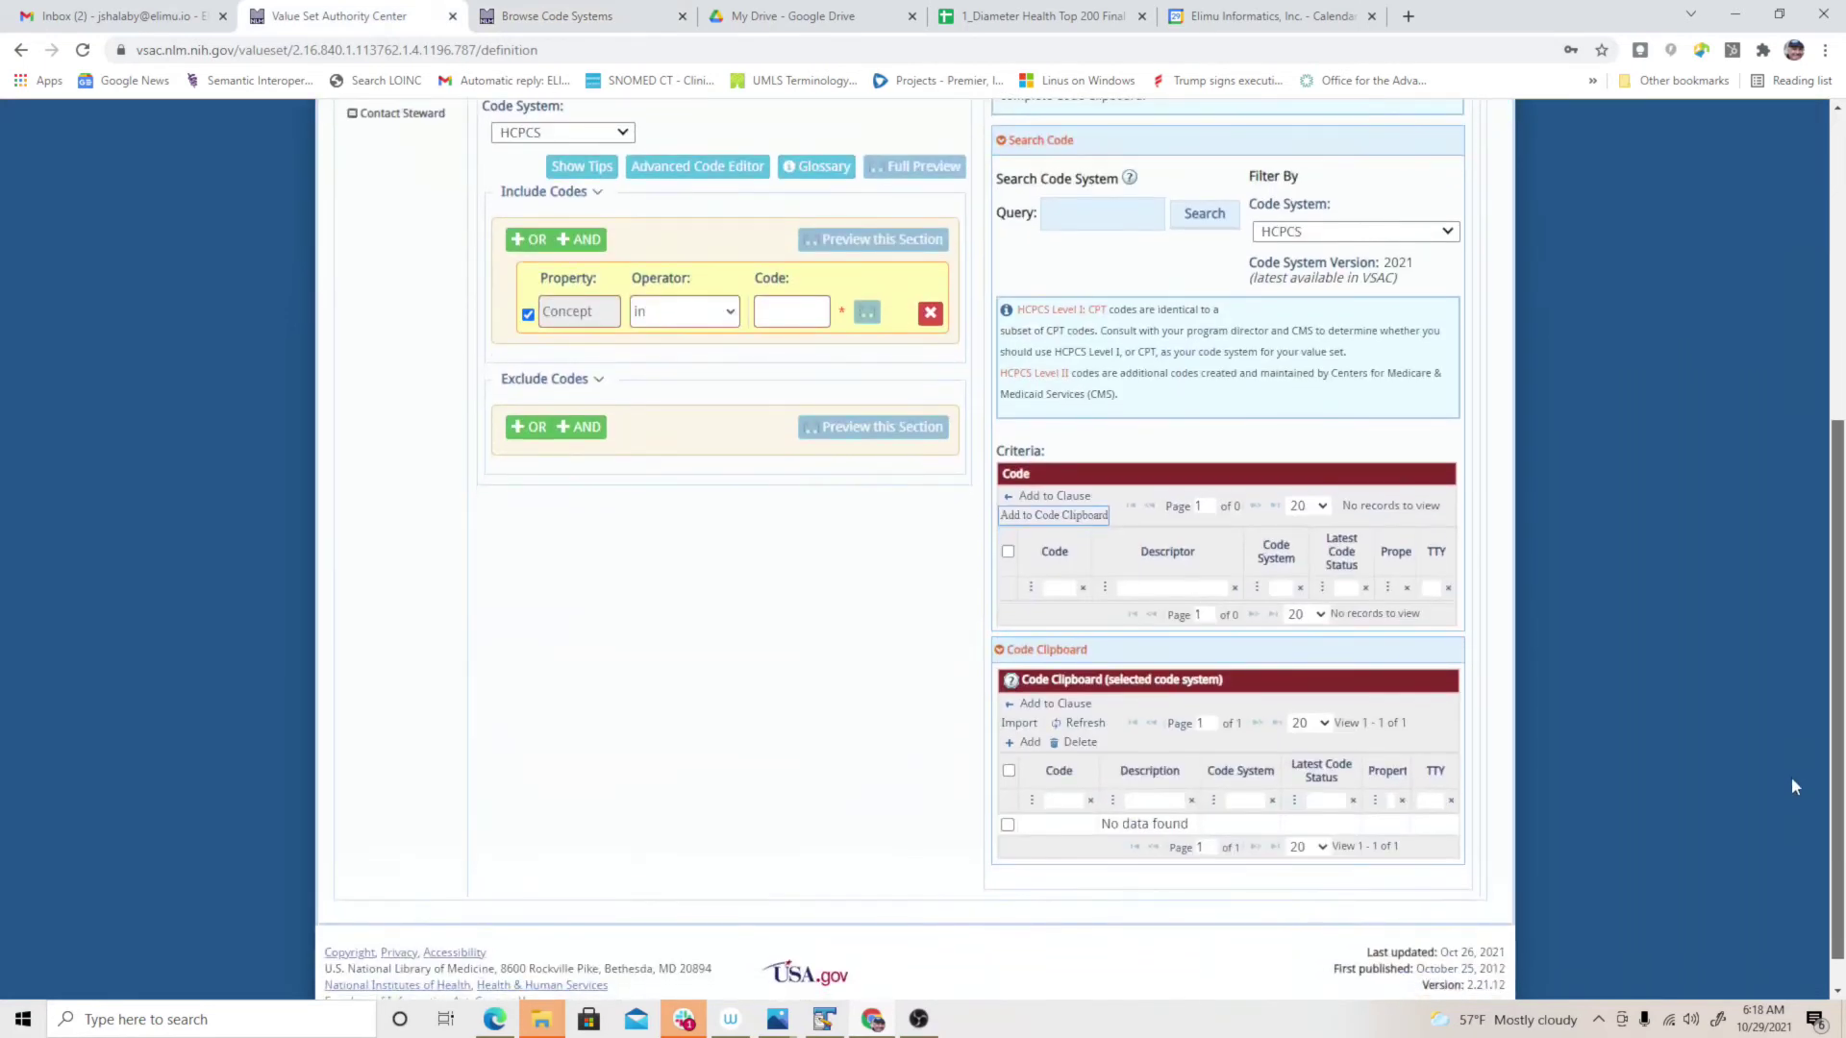
pyautogui.scroll(-1, 1790, 777)
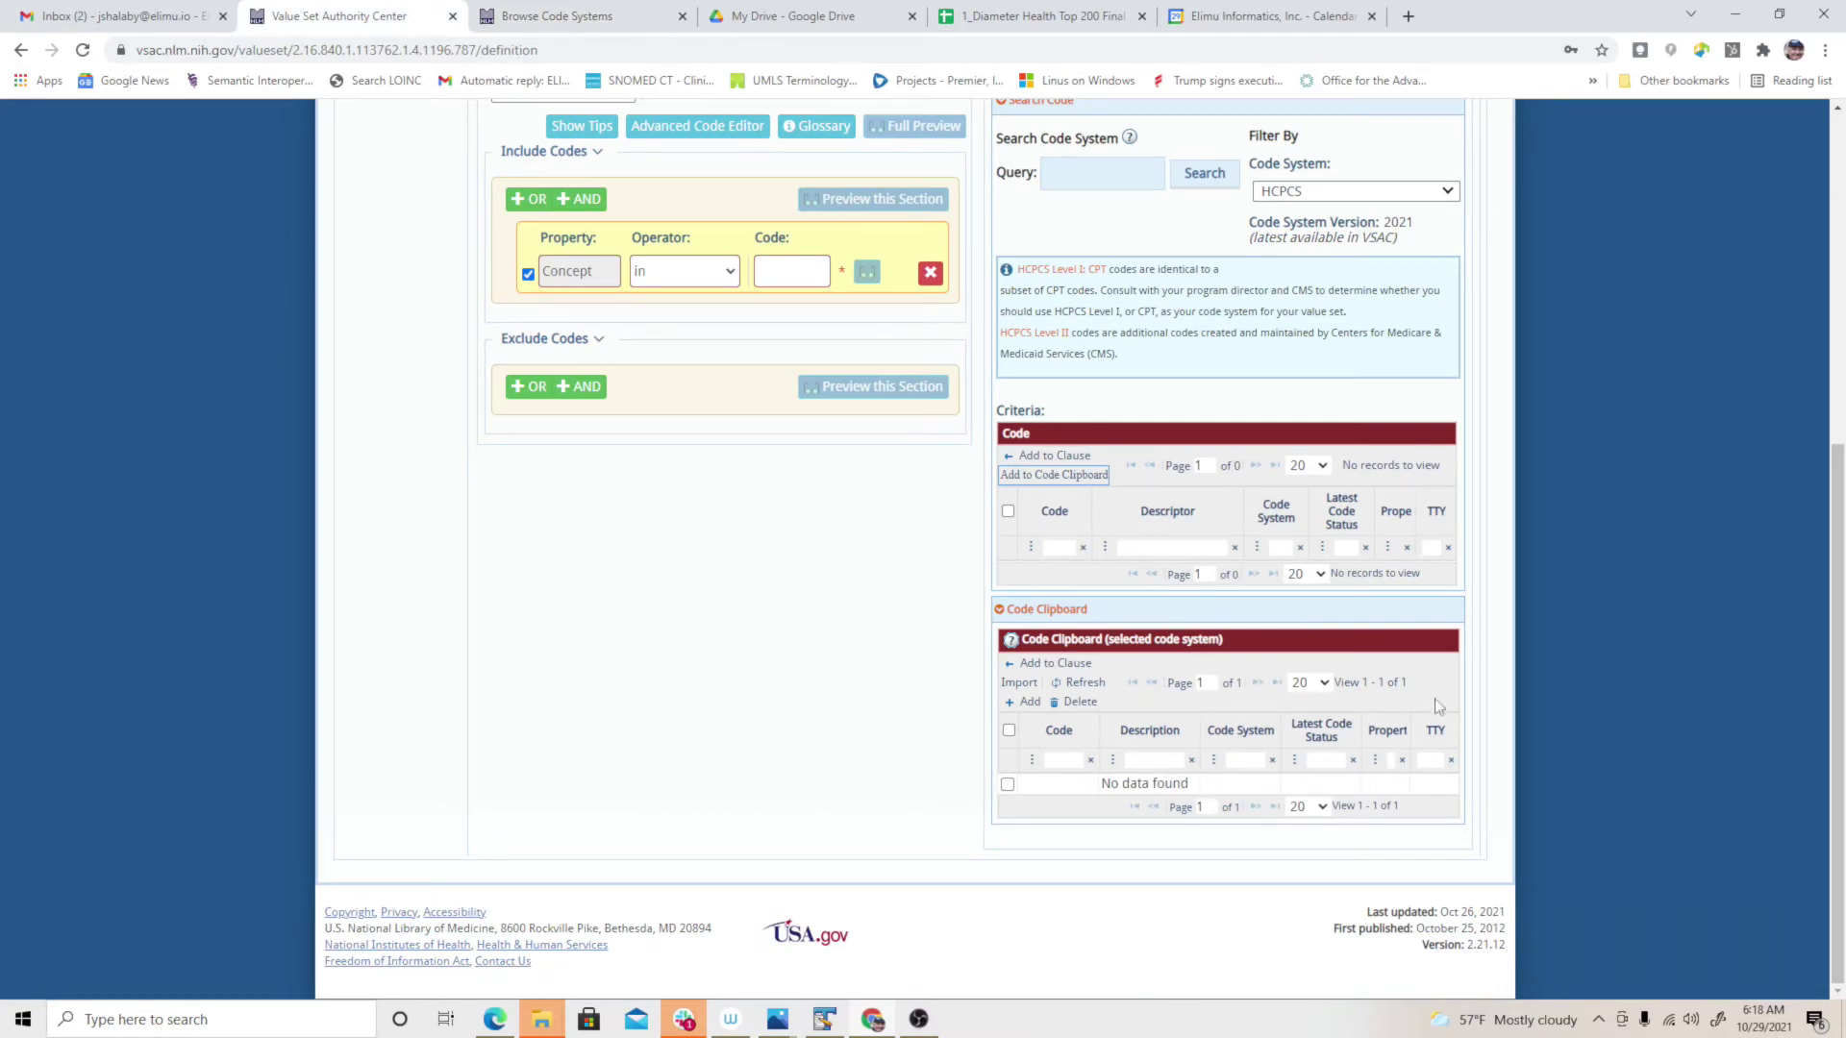
pyautogui.scroll(3, 1814, 604)
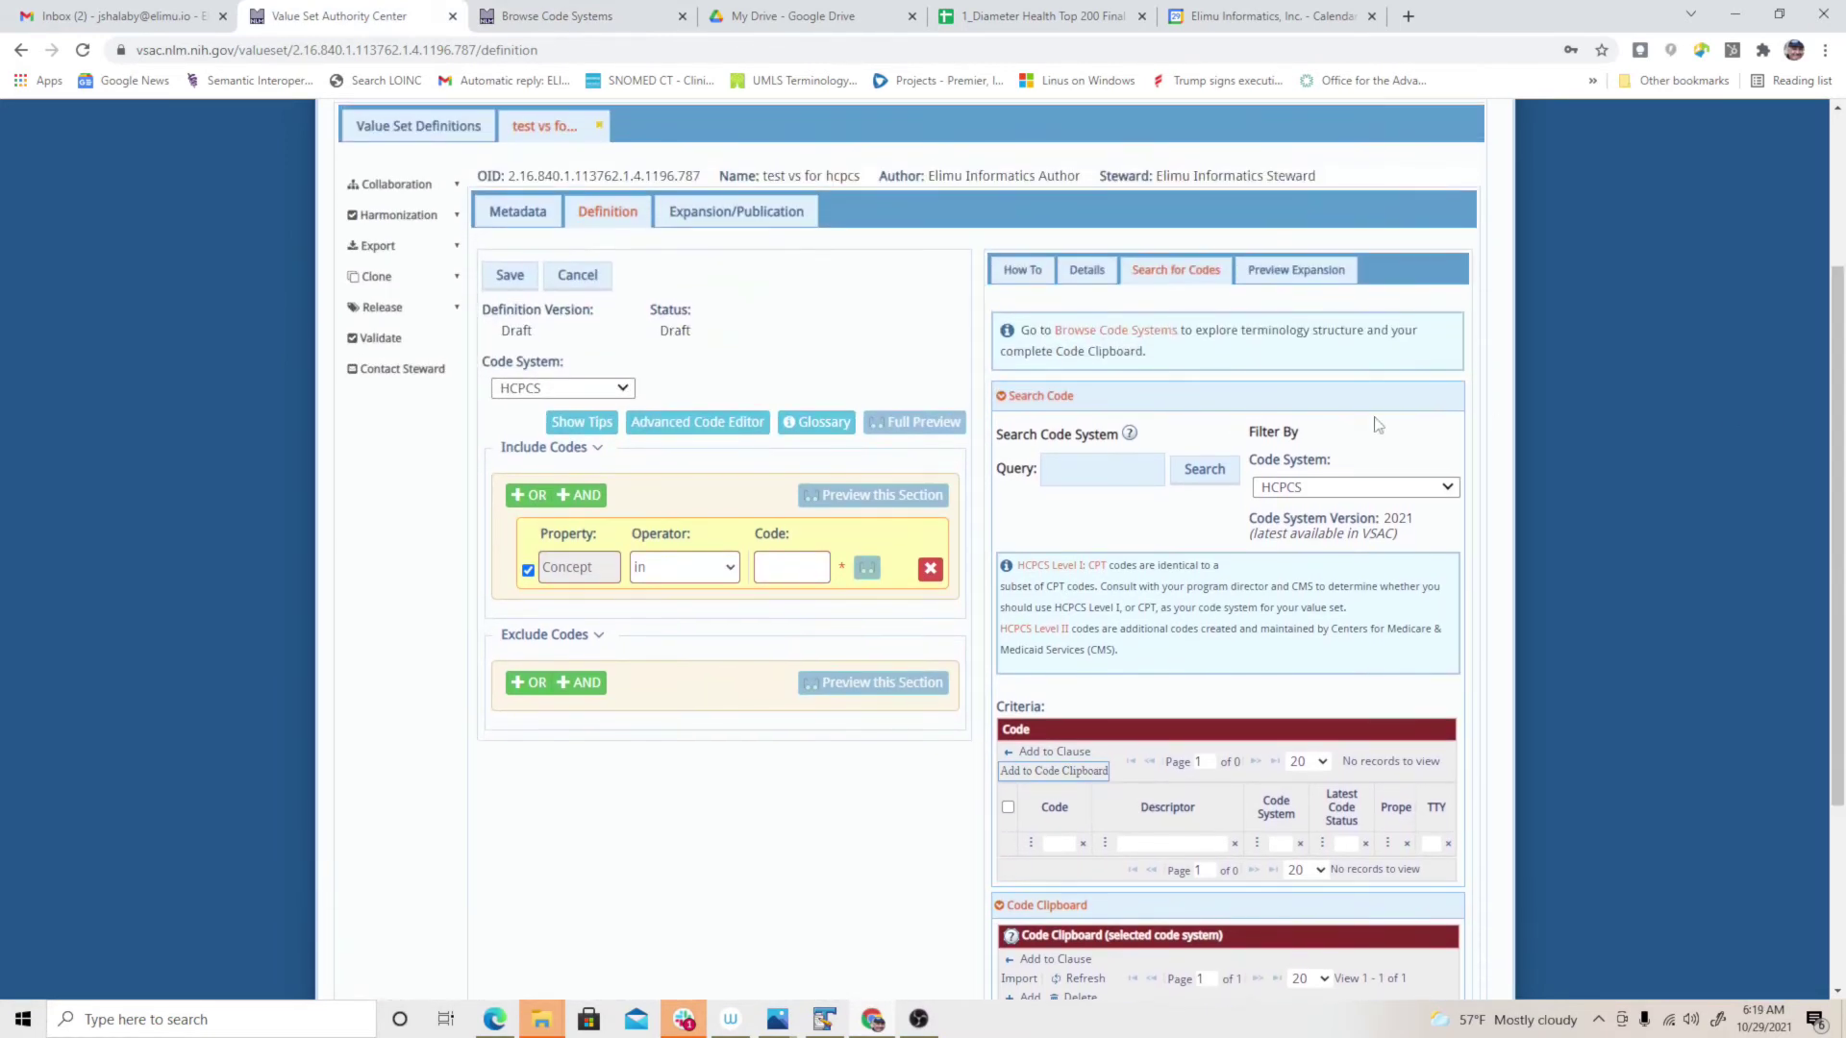
pyautogui.click(628, 389)
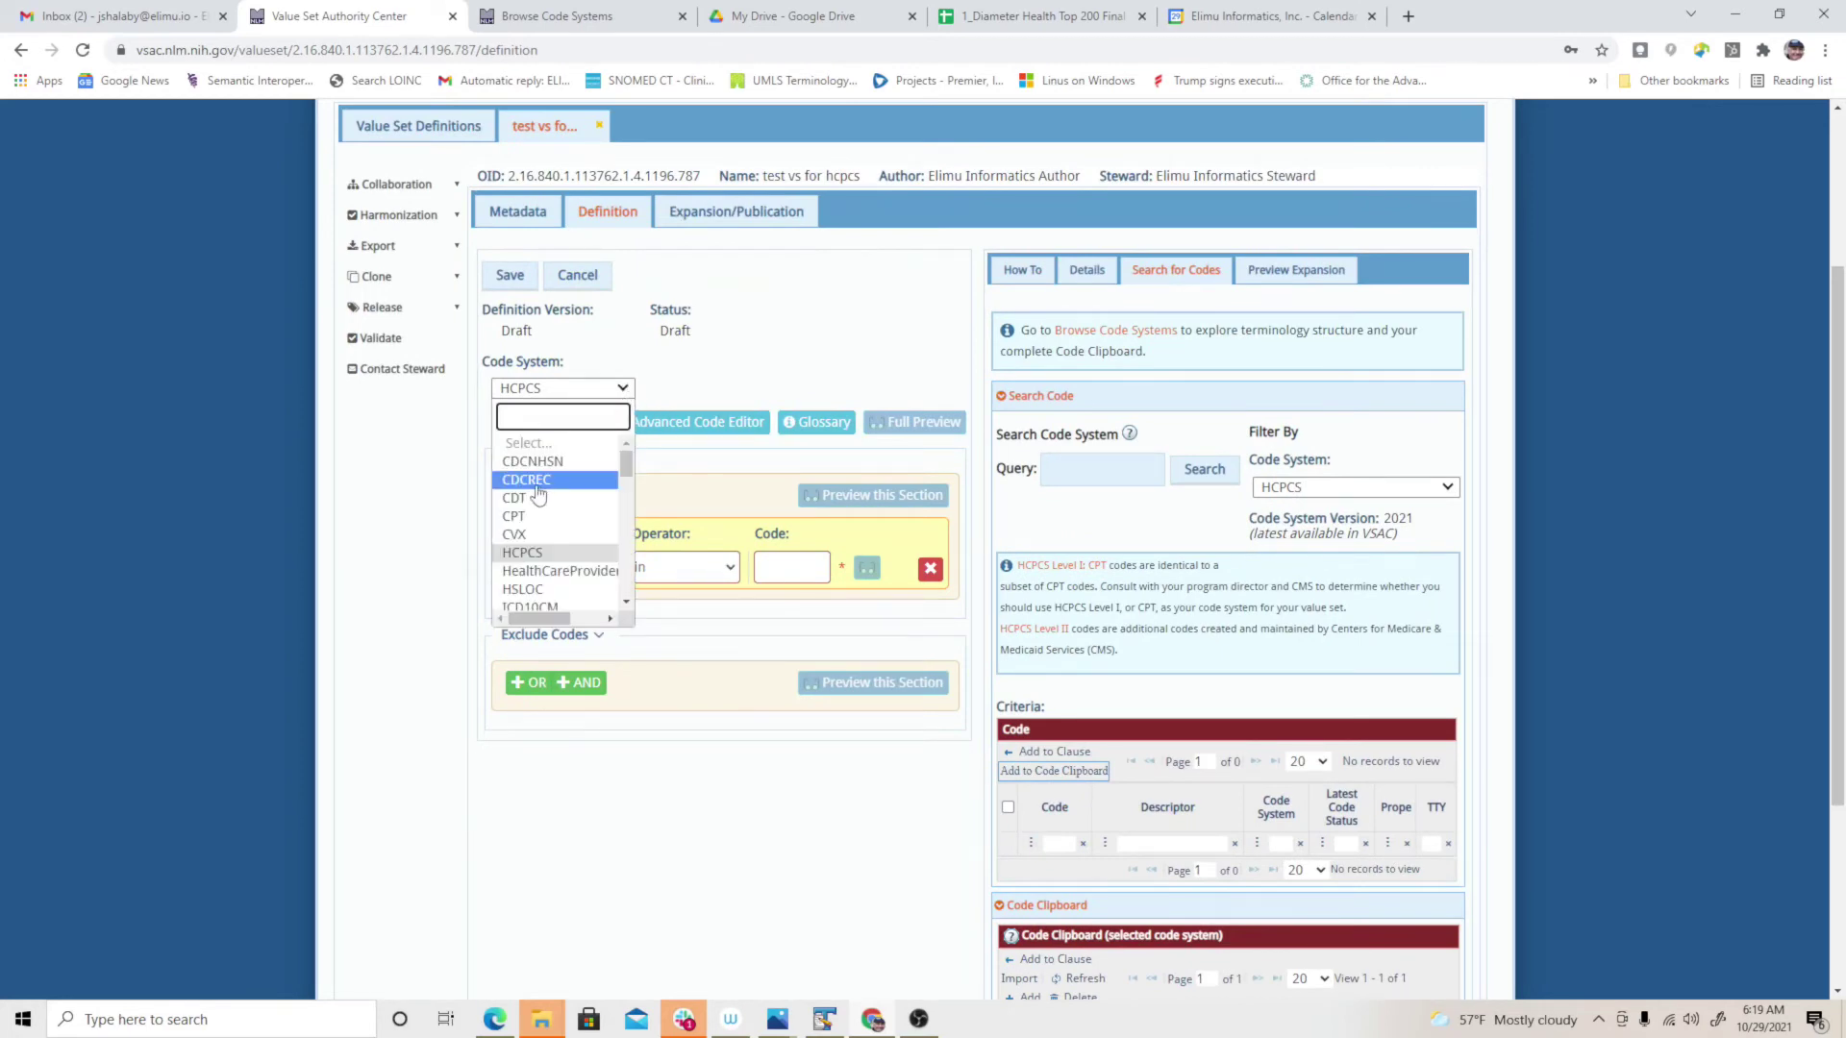
pyautogui.click(580, 455)
pyautogui.click(1006, 602)
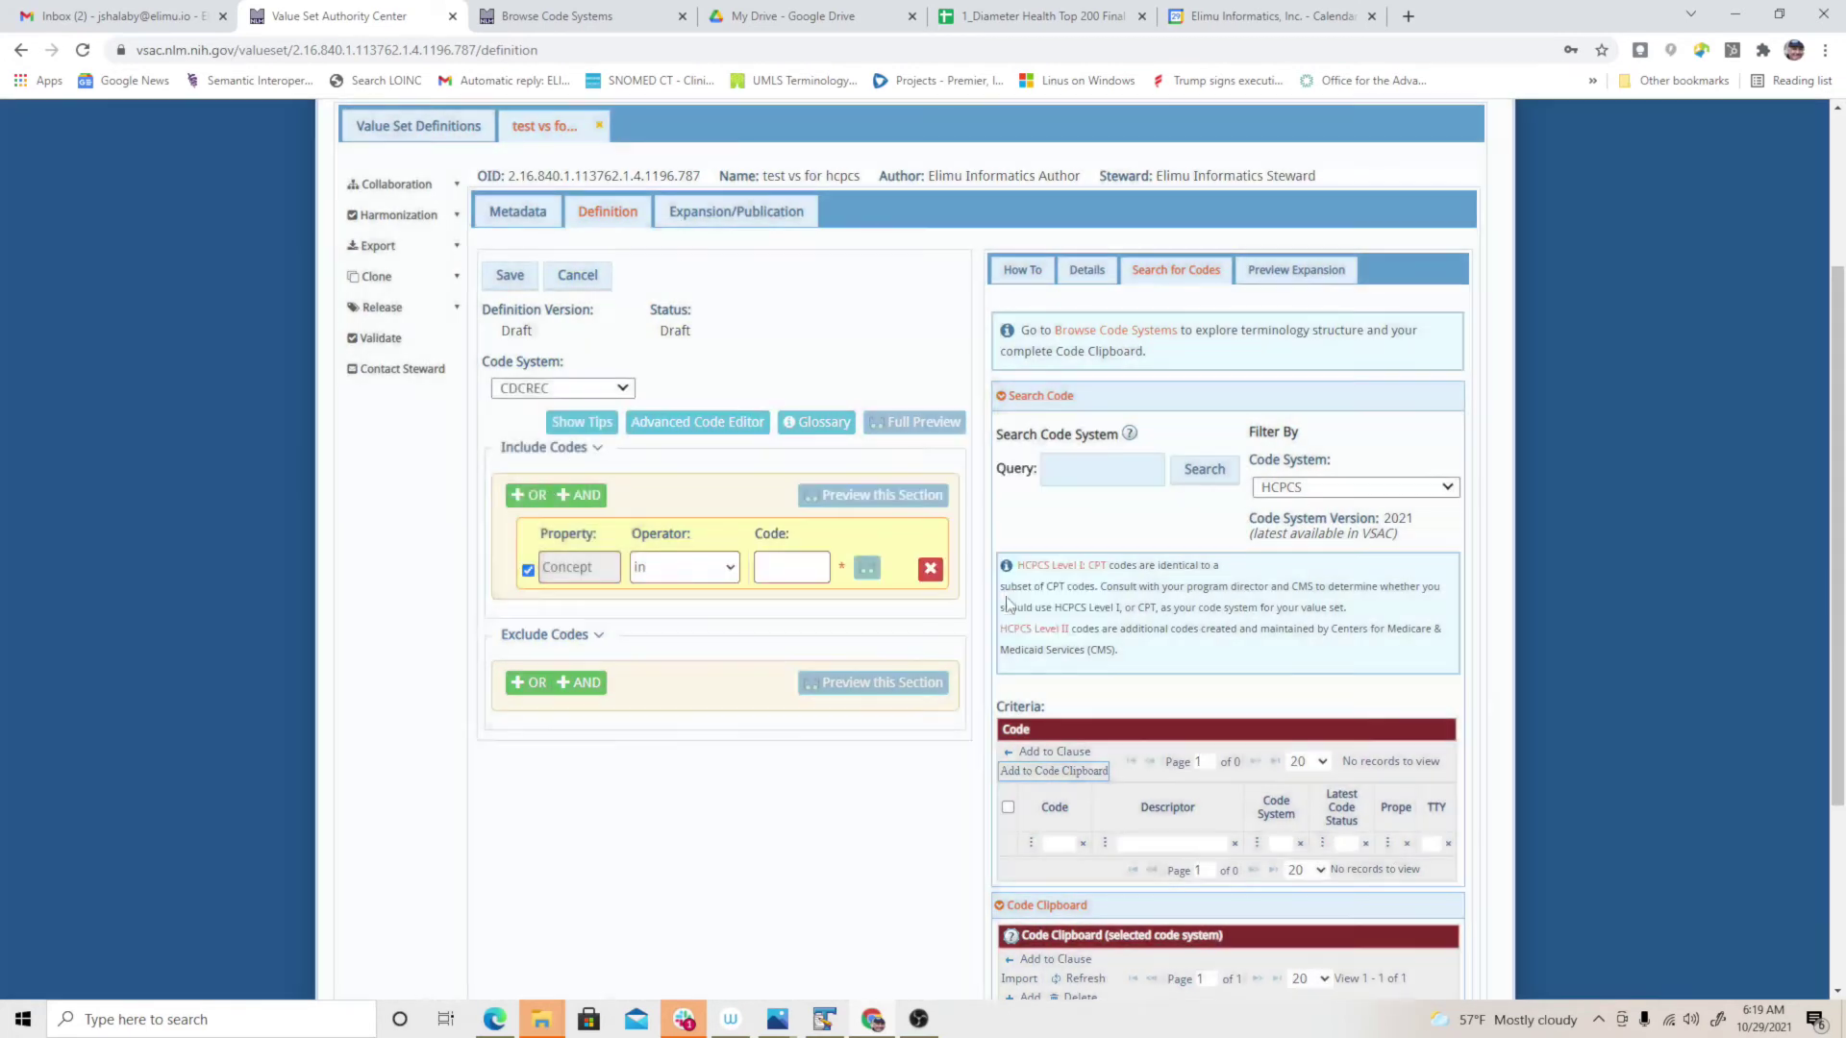
pyautogui.click(623, 389)
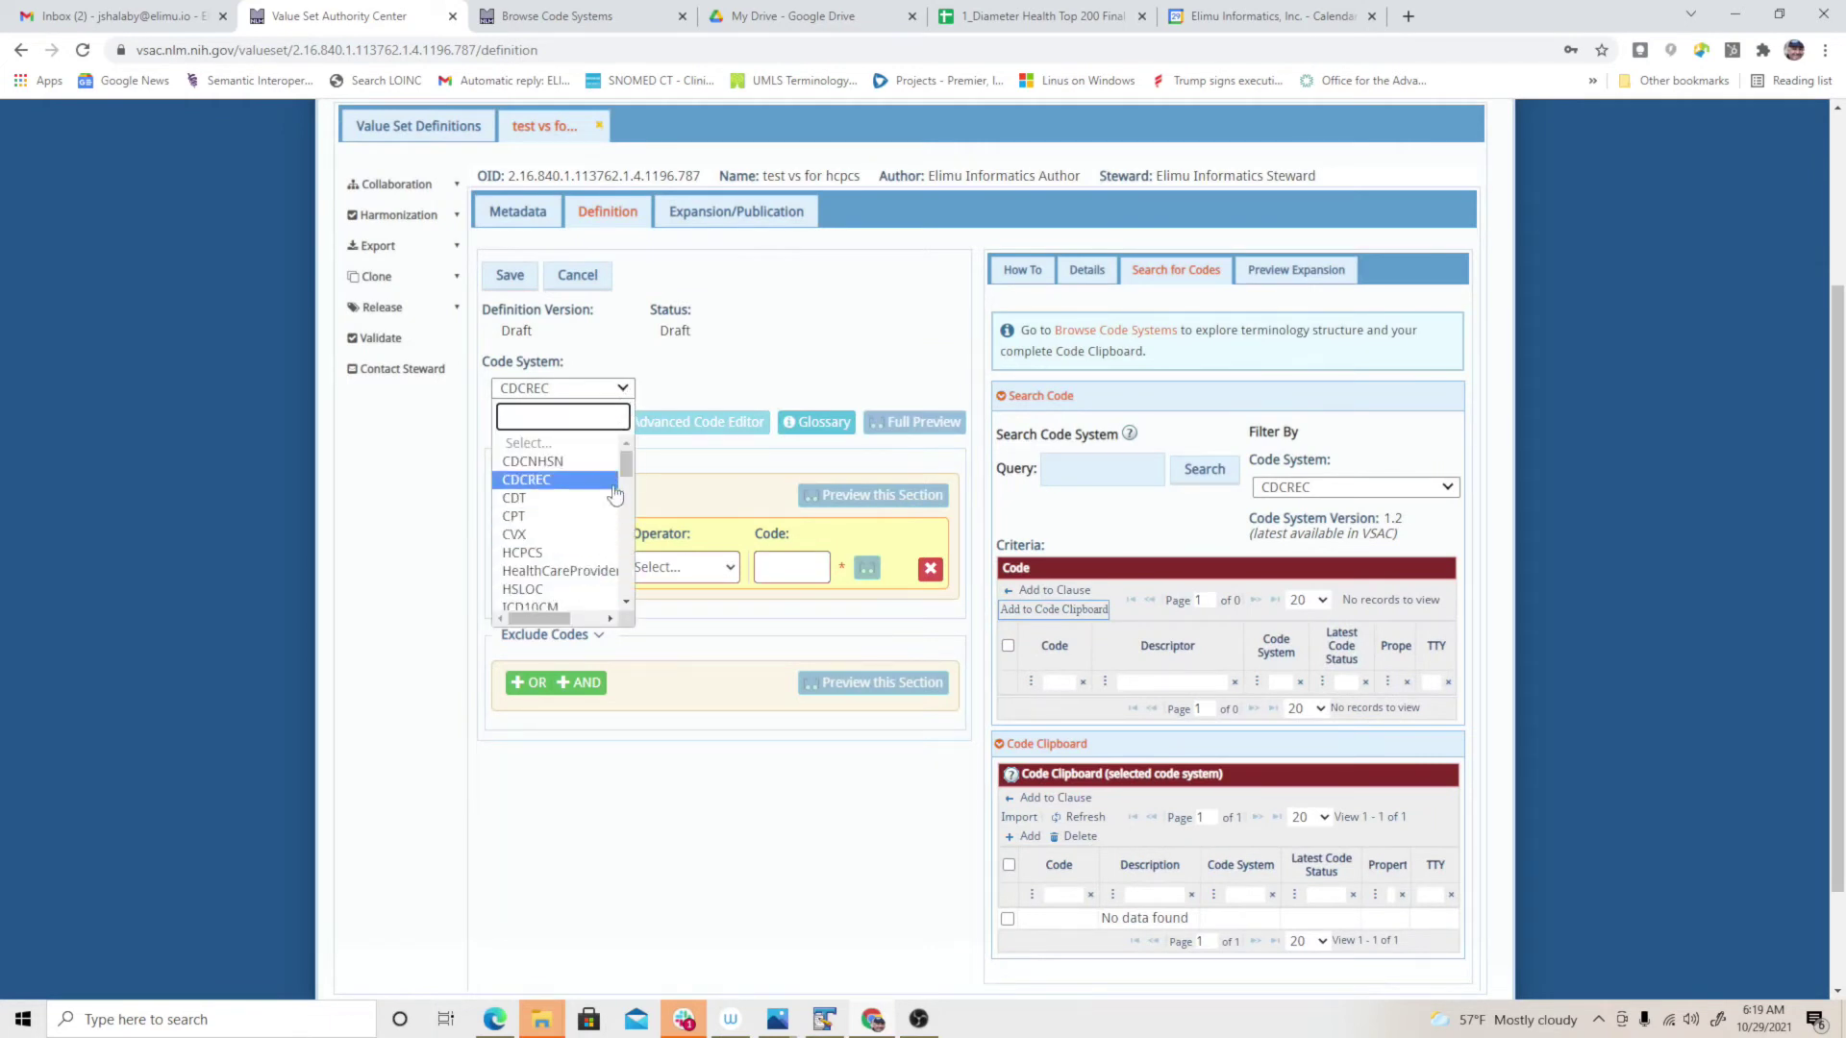
pyautogui.click(562, 550)
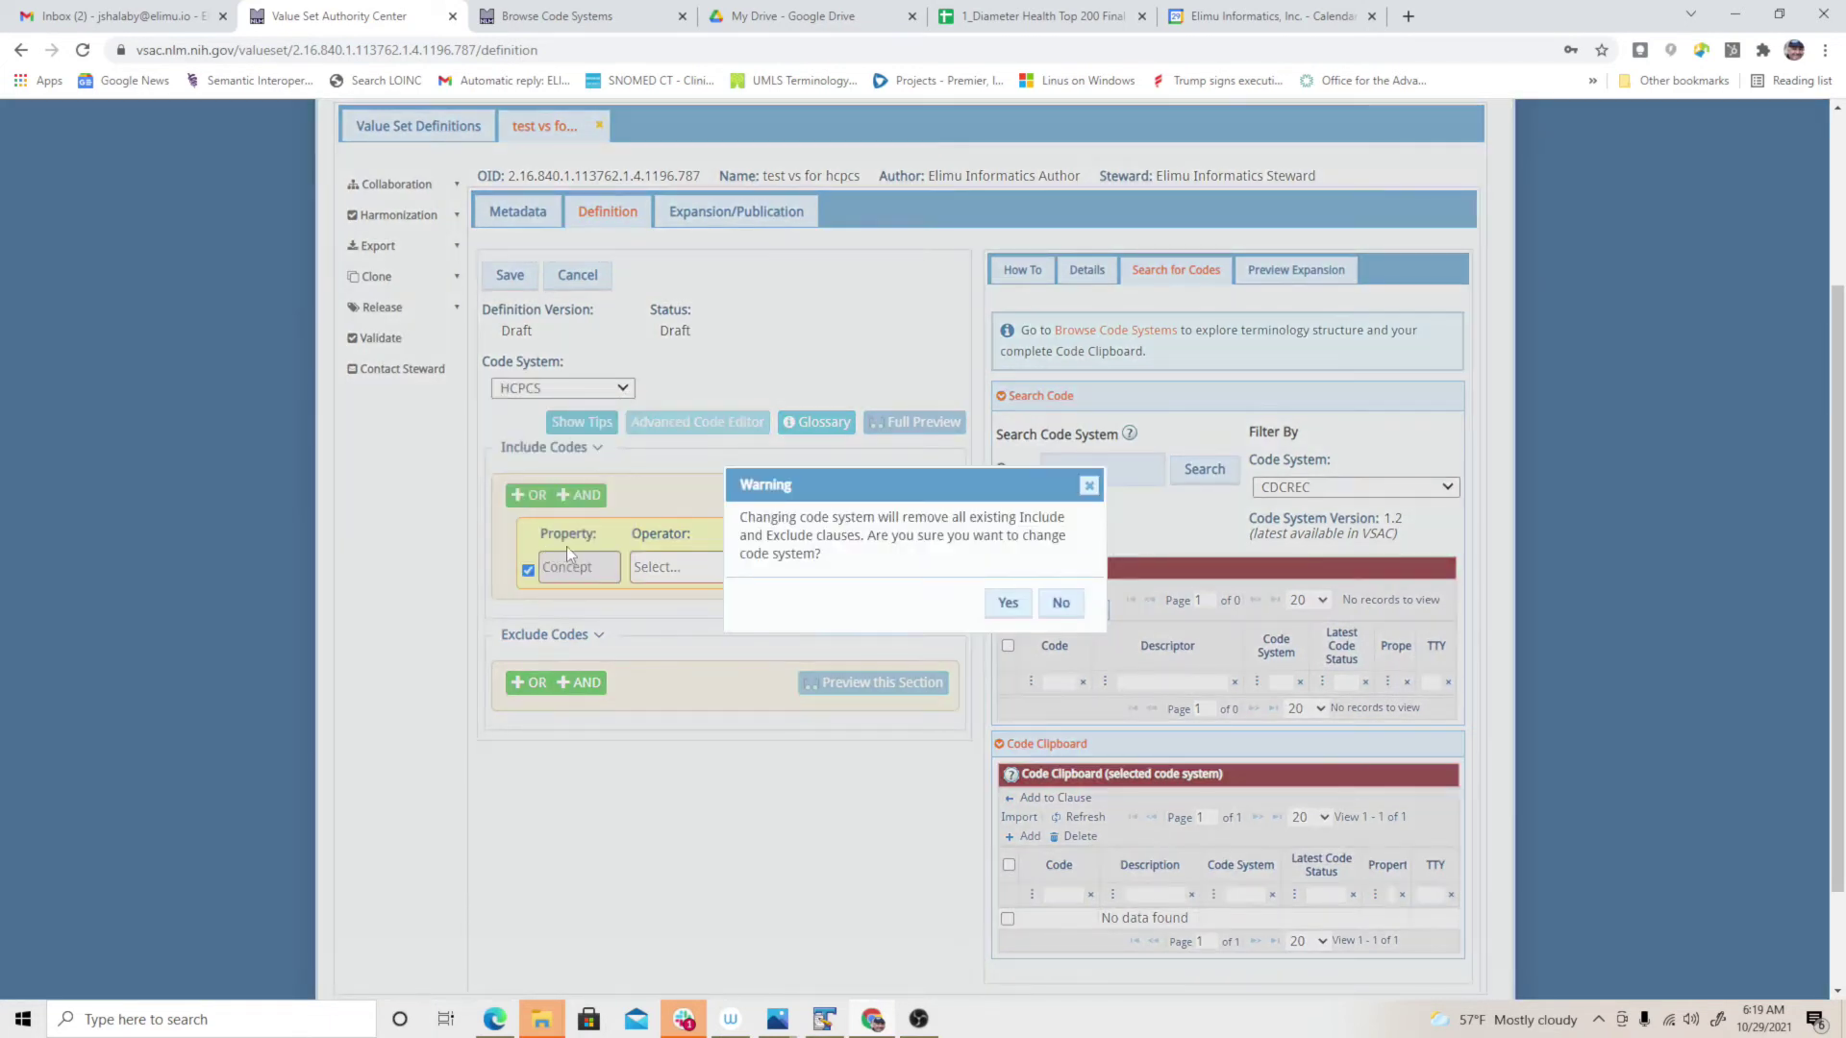
pyautogui.click(1004, 603)
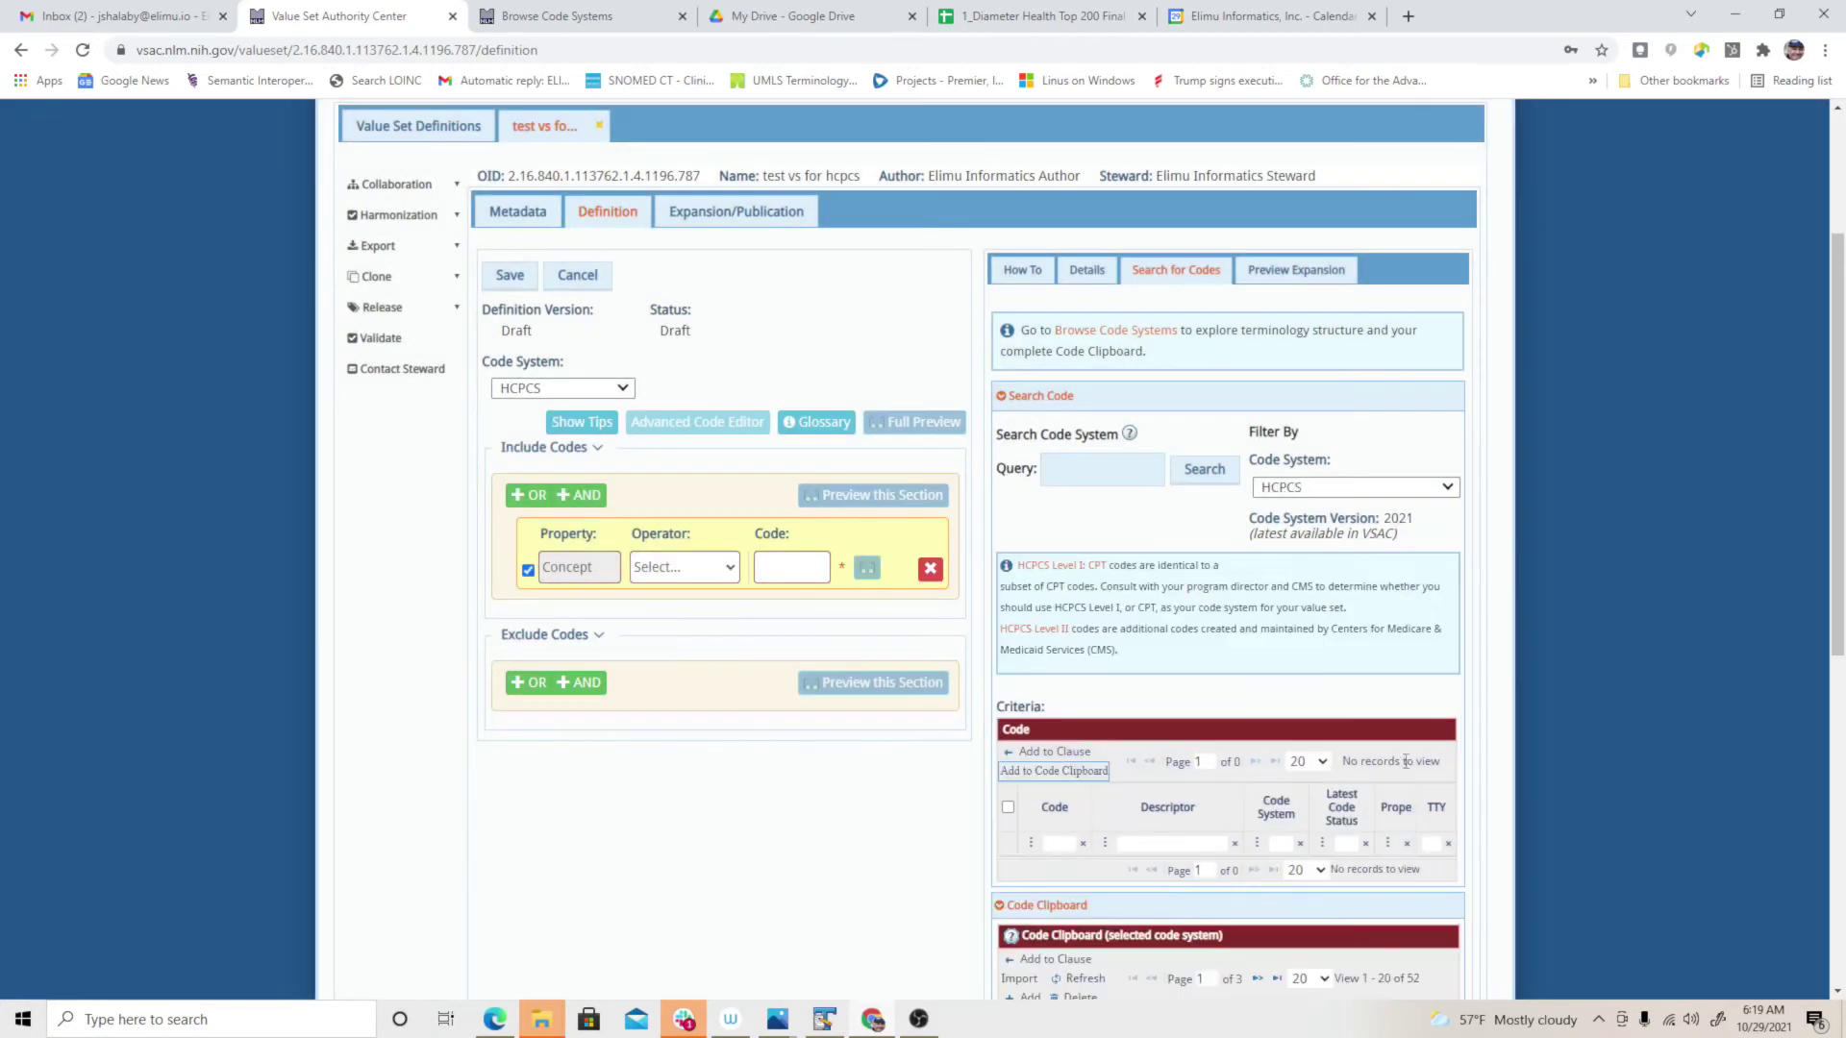
# - Check the HCPCS codes on the clipboard, and set the include condition's operator to in again
pyautogui.scroll(-7, 1831, 426)
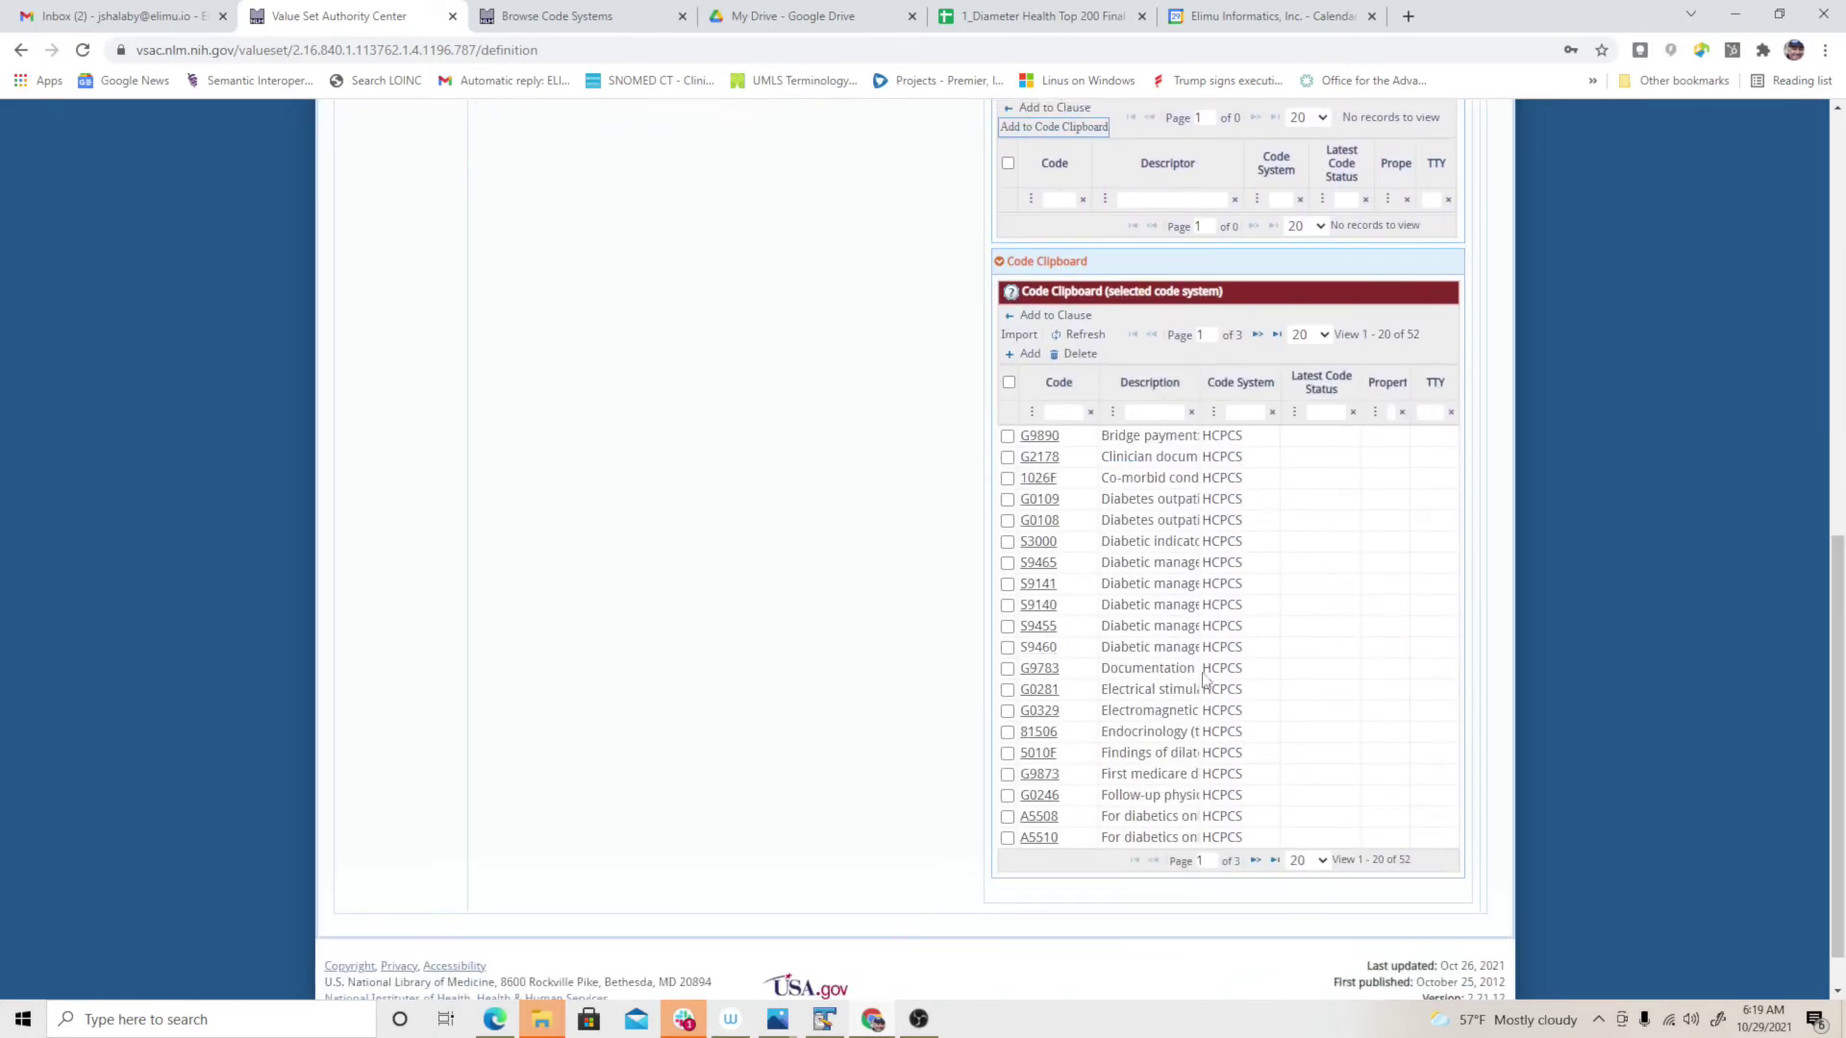
pyautogui.moveTo(1833, 603); pyautogui.dragTo(1841, 350)
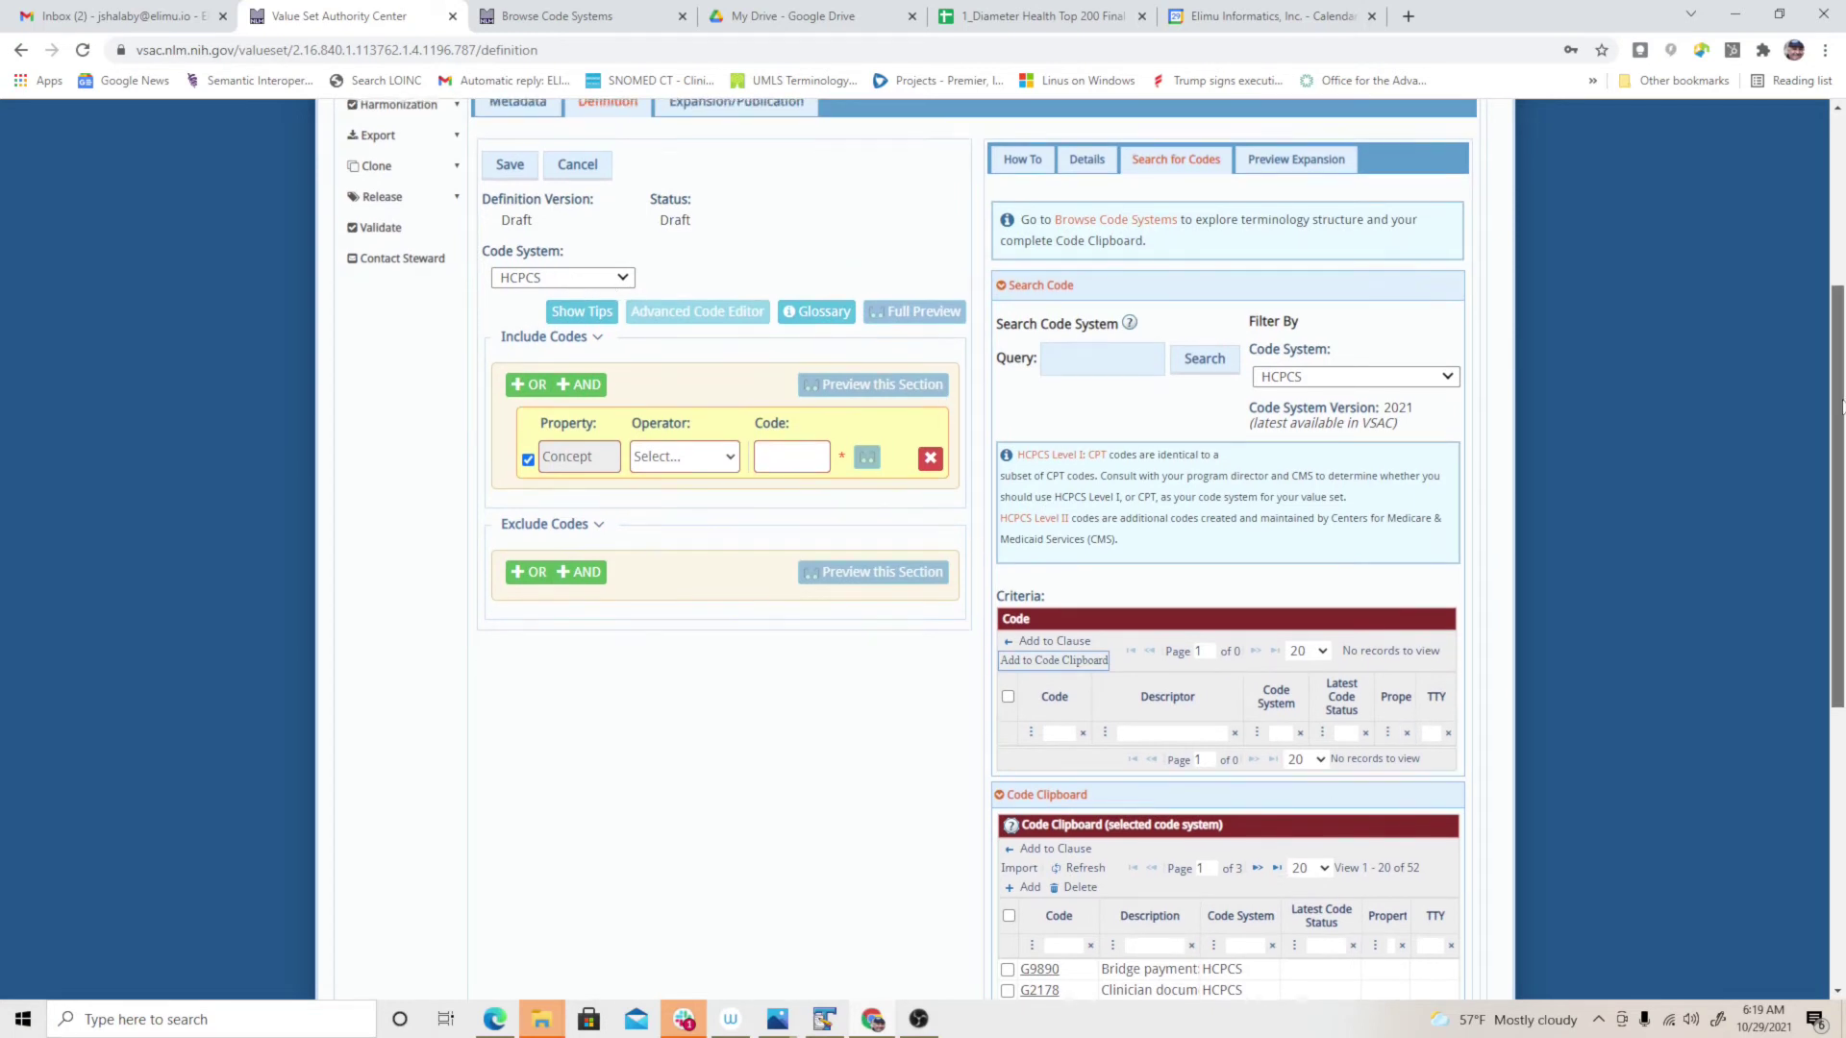
pyautogui.scroll(2, 903, 571)
pyautogui.click(733, 615)
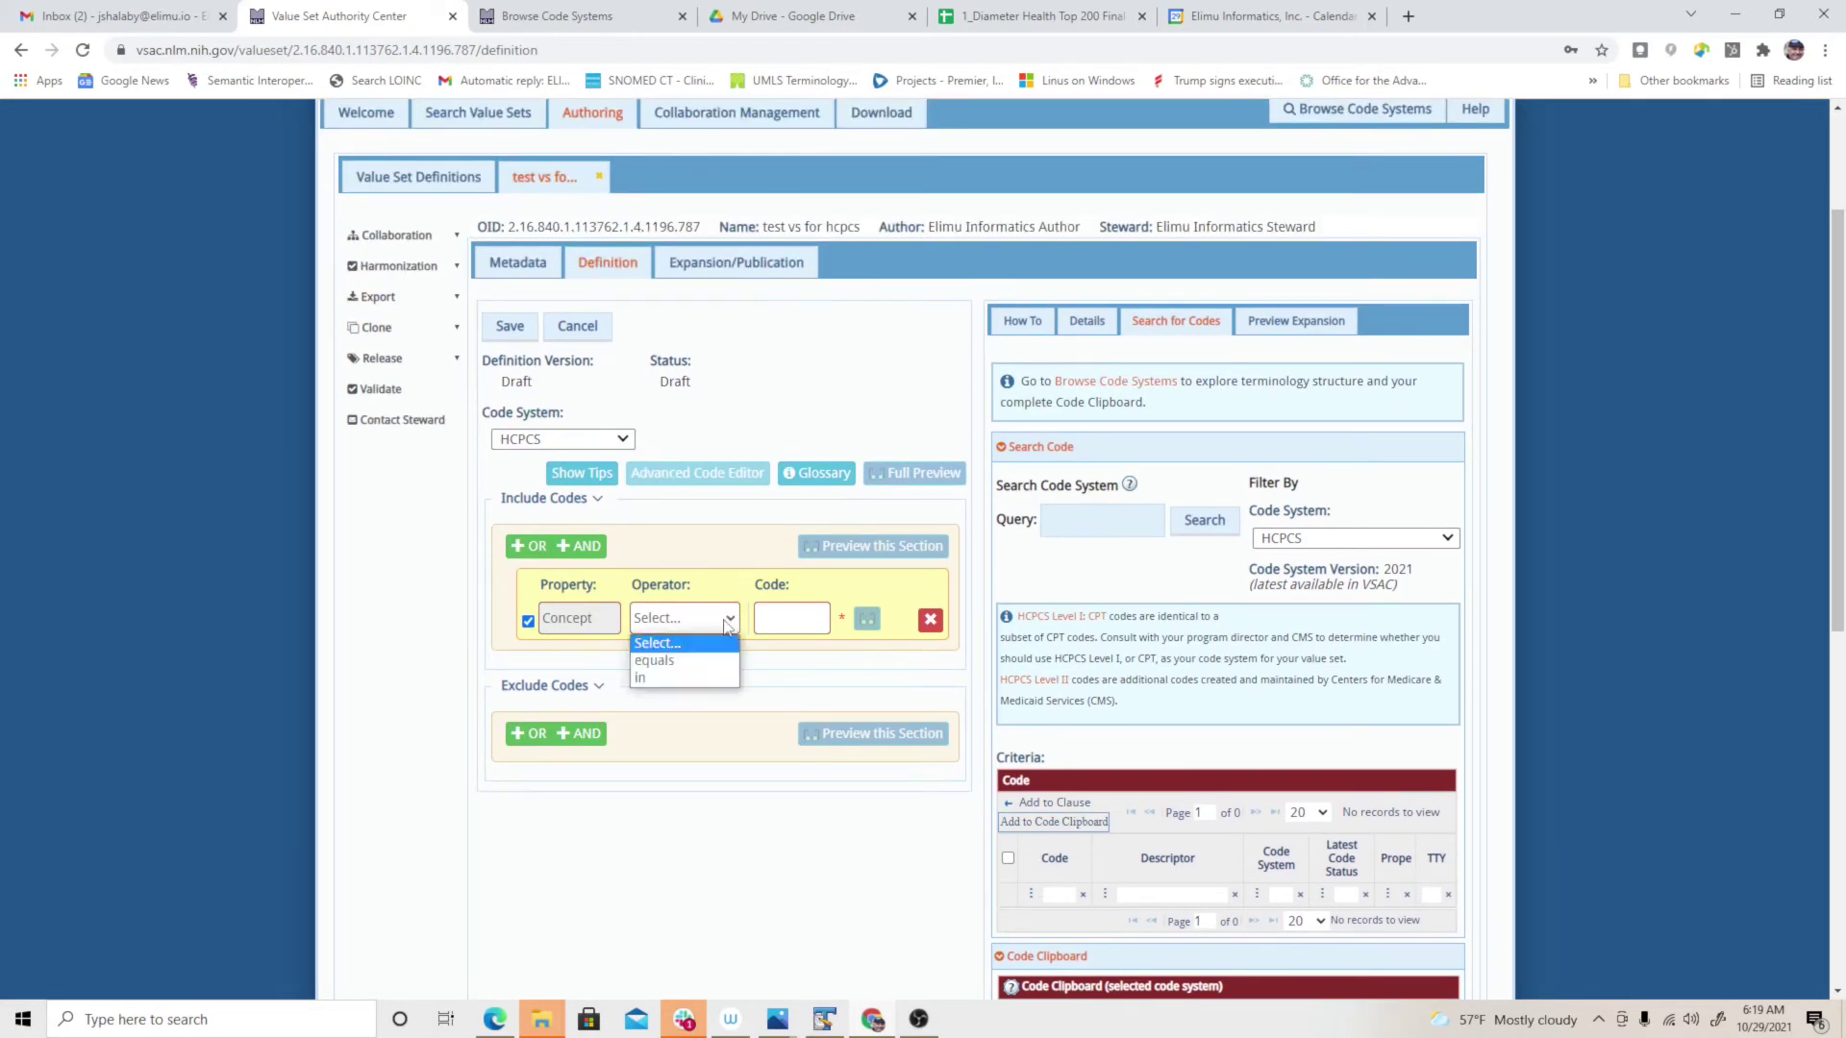
pyautogui.click(673, 660)
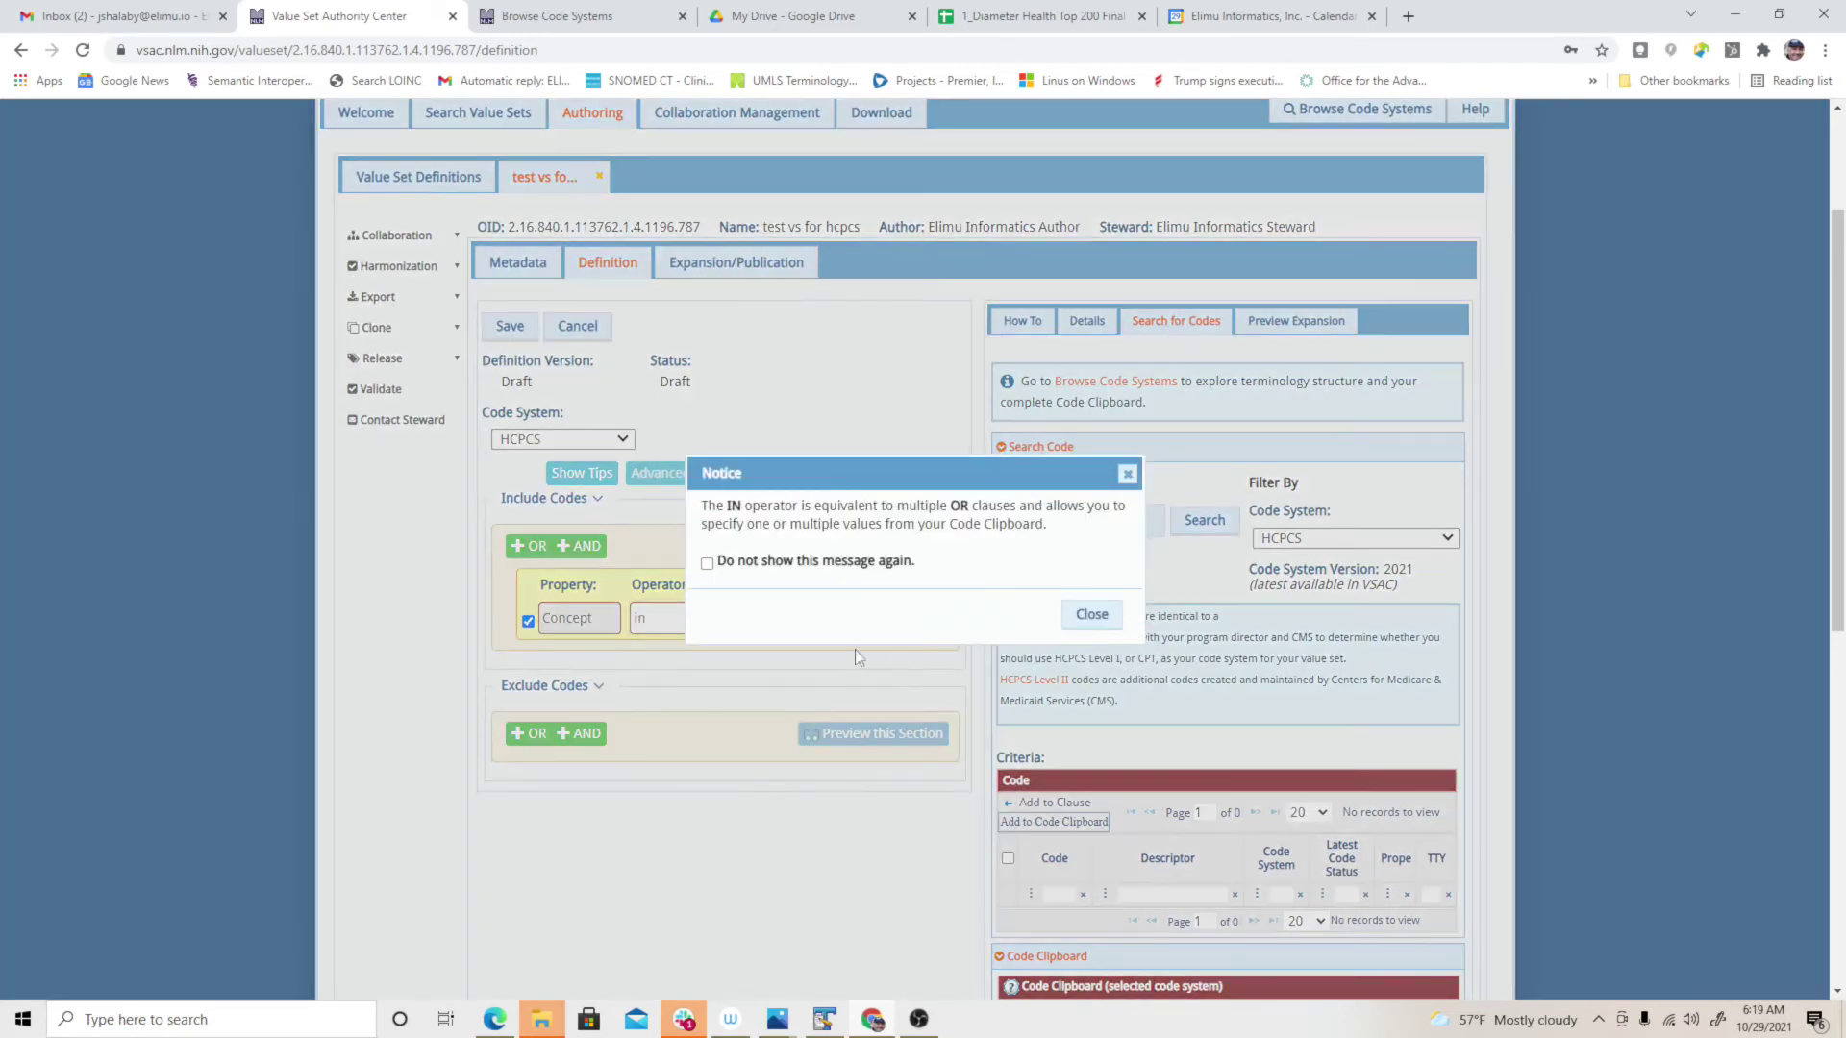
pyautogui.click(1091, 614)
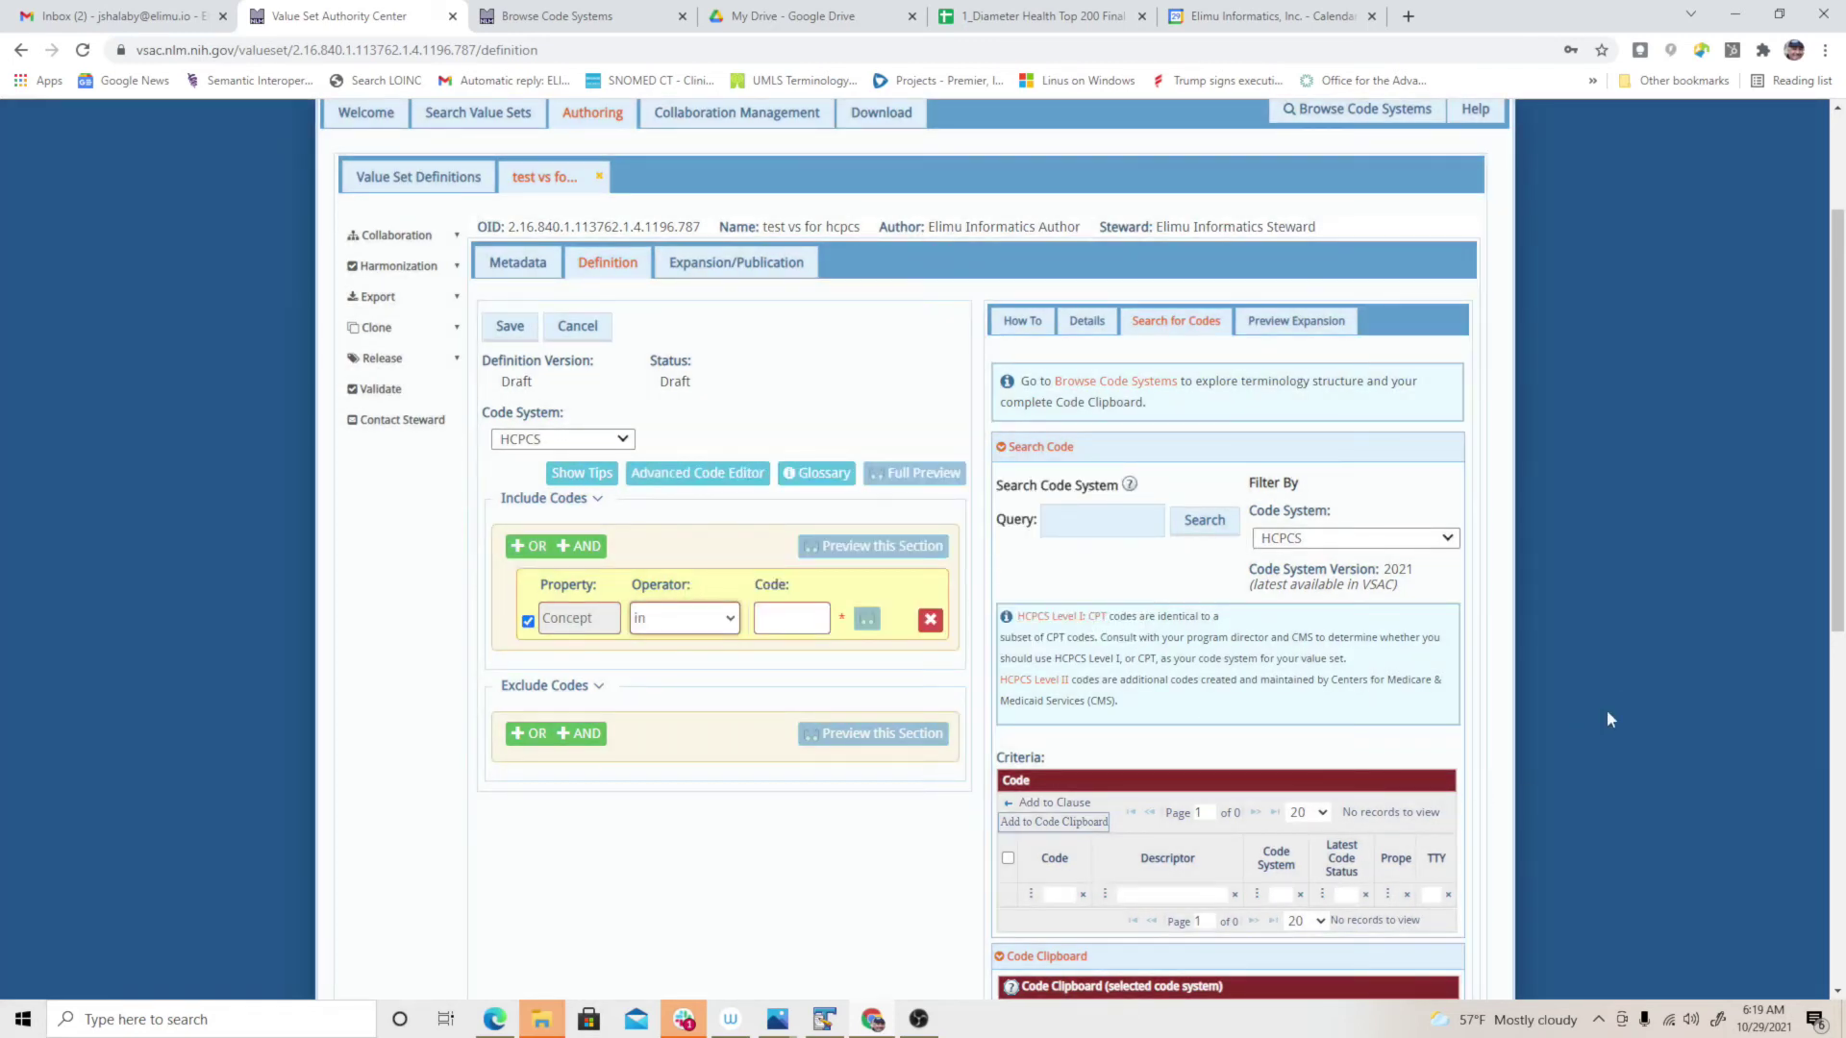
# - Show 120 codes per page in the definition's Code Clipboard and select all the HCPCS codes
pyautogui.moveTo(1838, 563); pyautogui.dragTo(1559, 905)
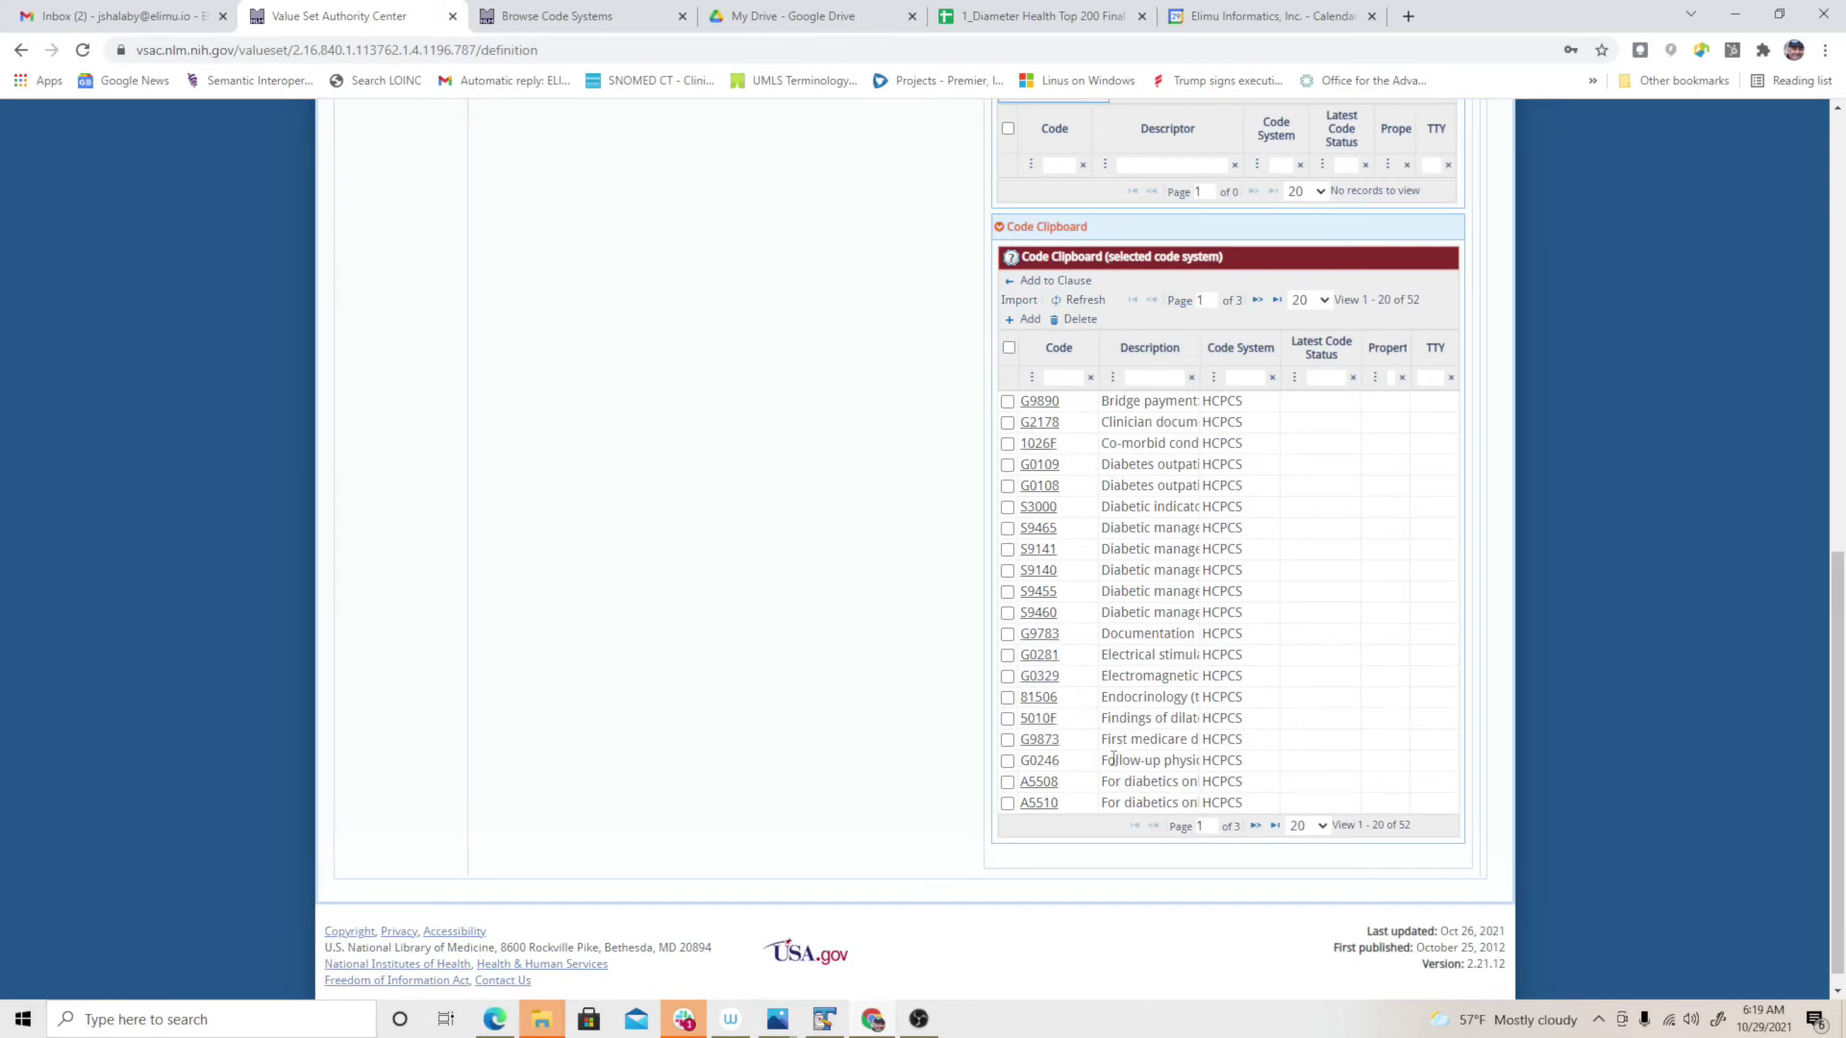
pyautogui.click(1323, 828)
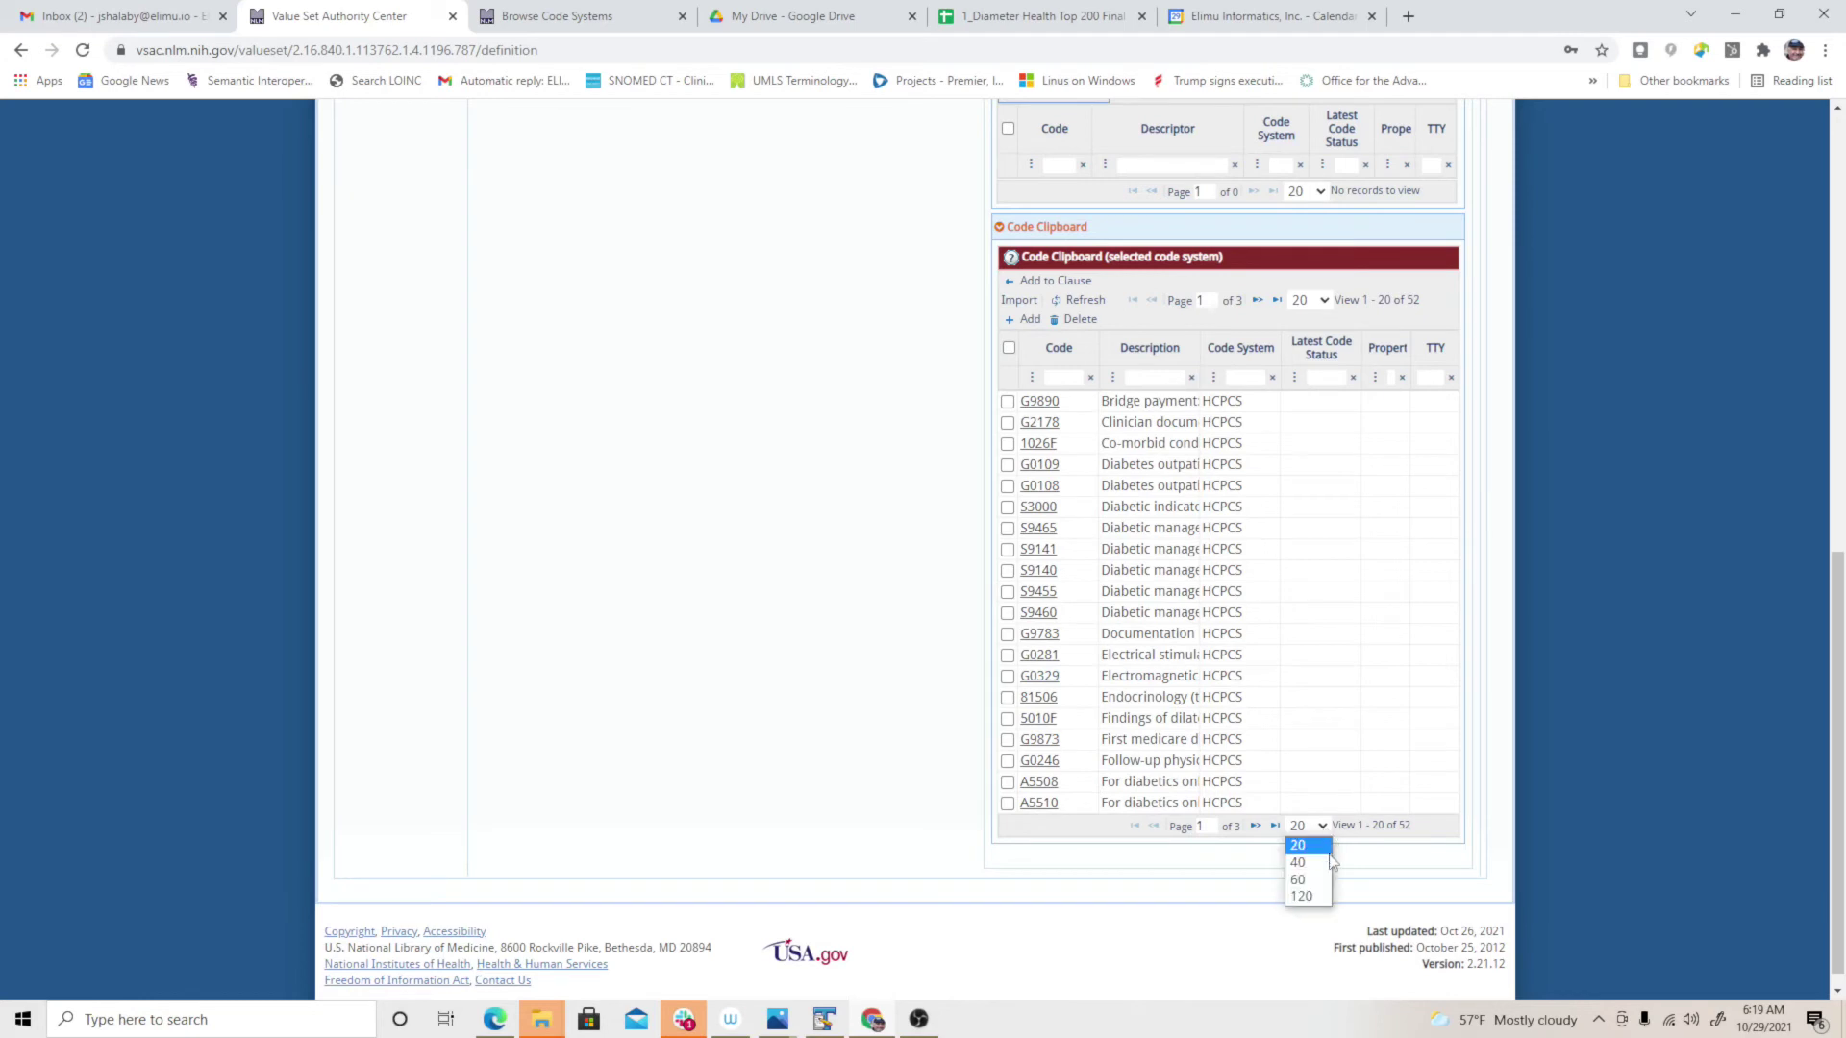
pyautogui.click(1303, 897)
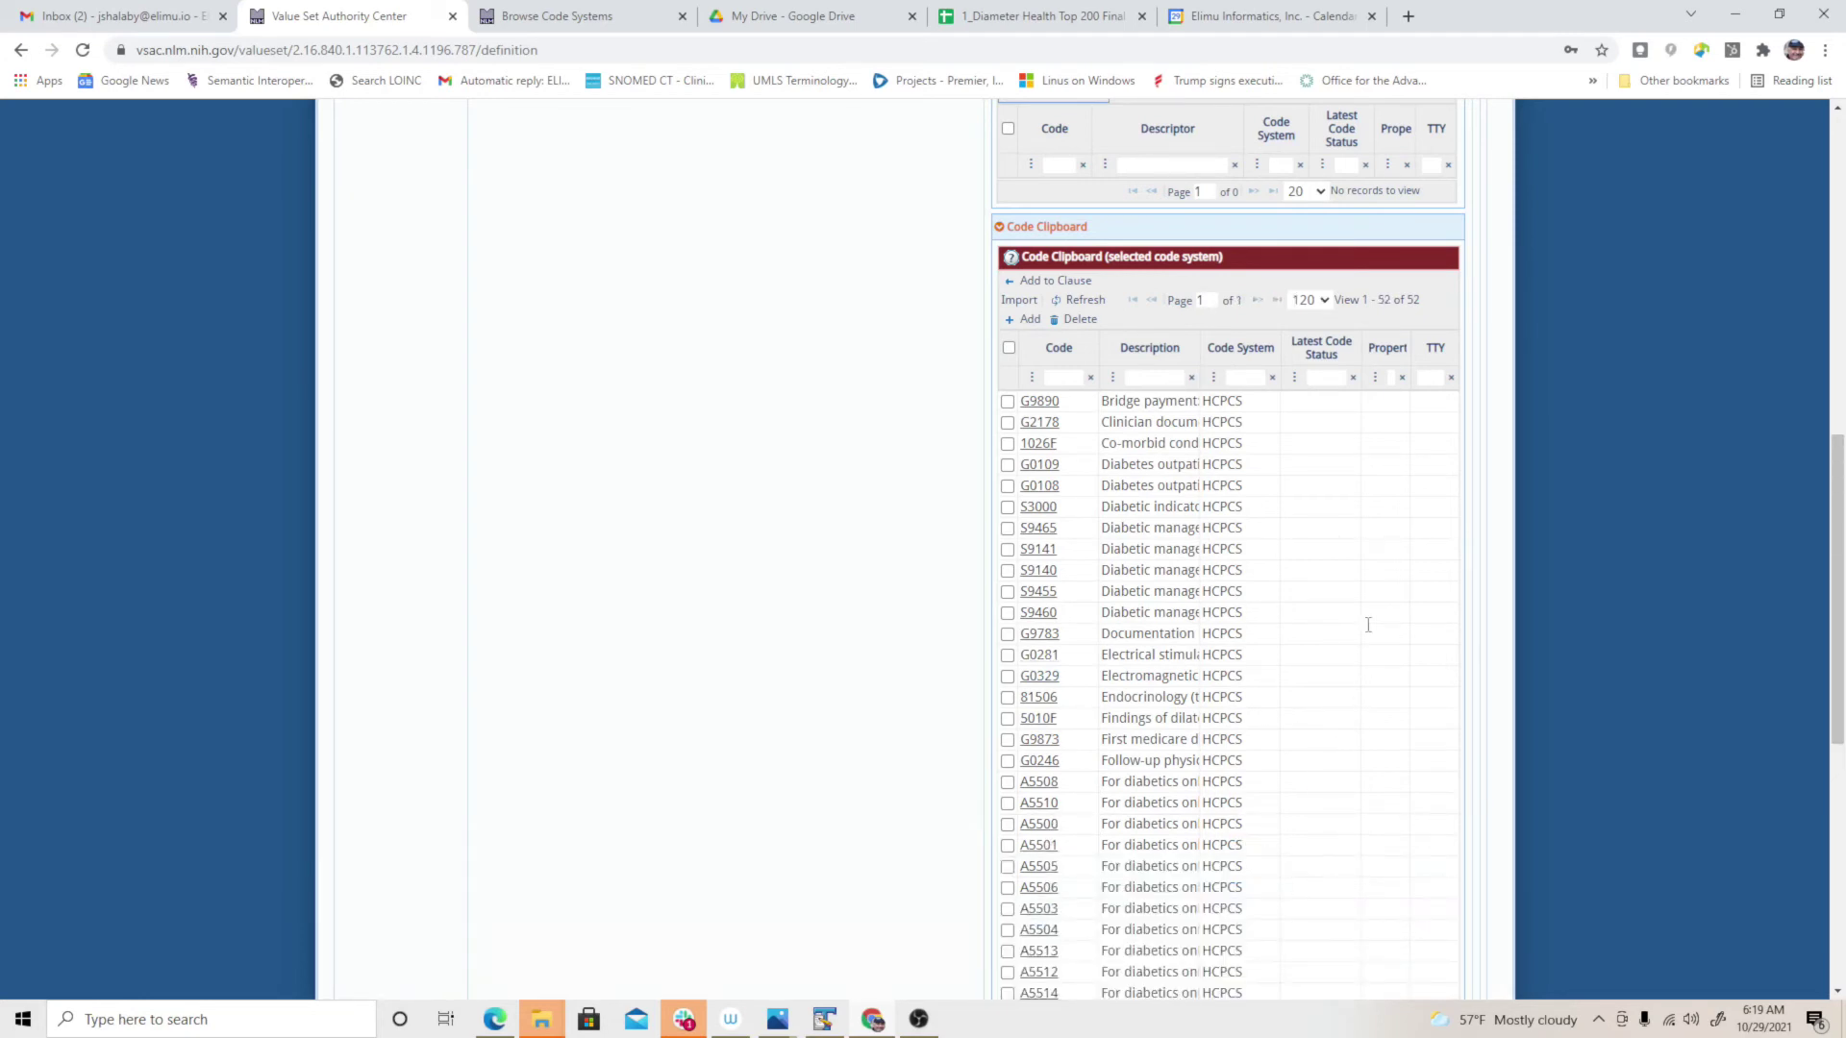
pyautogui.click(1008, 347)
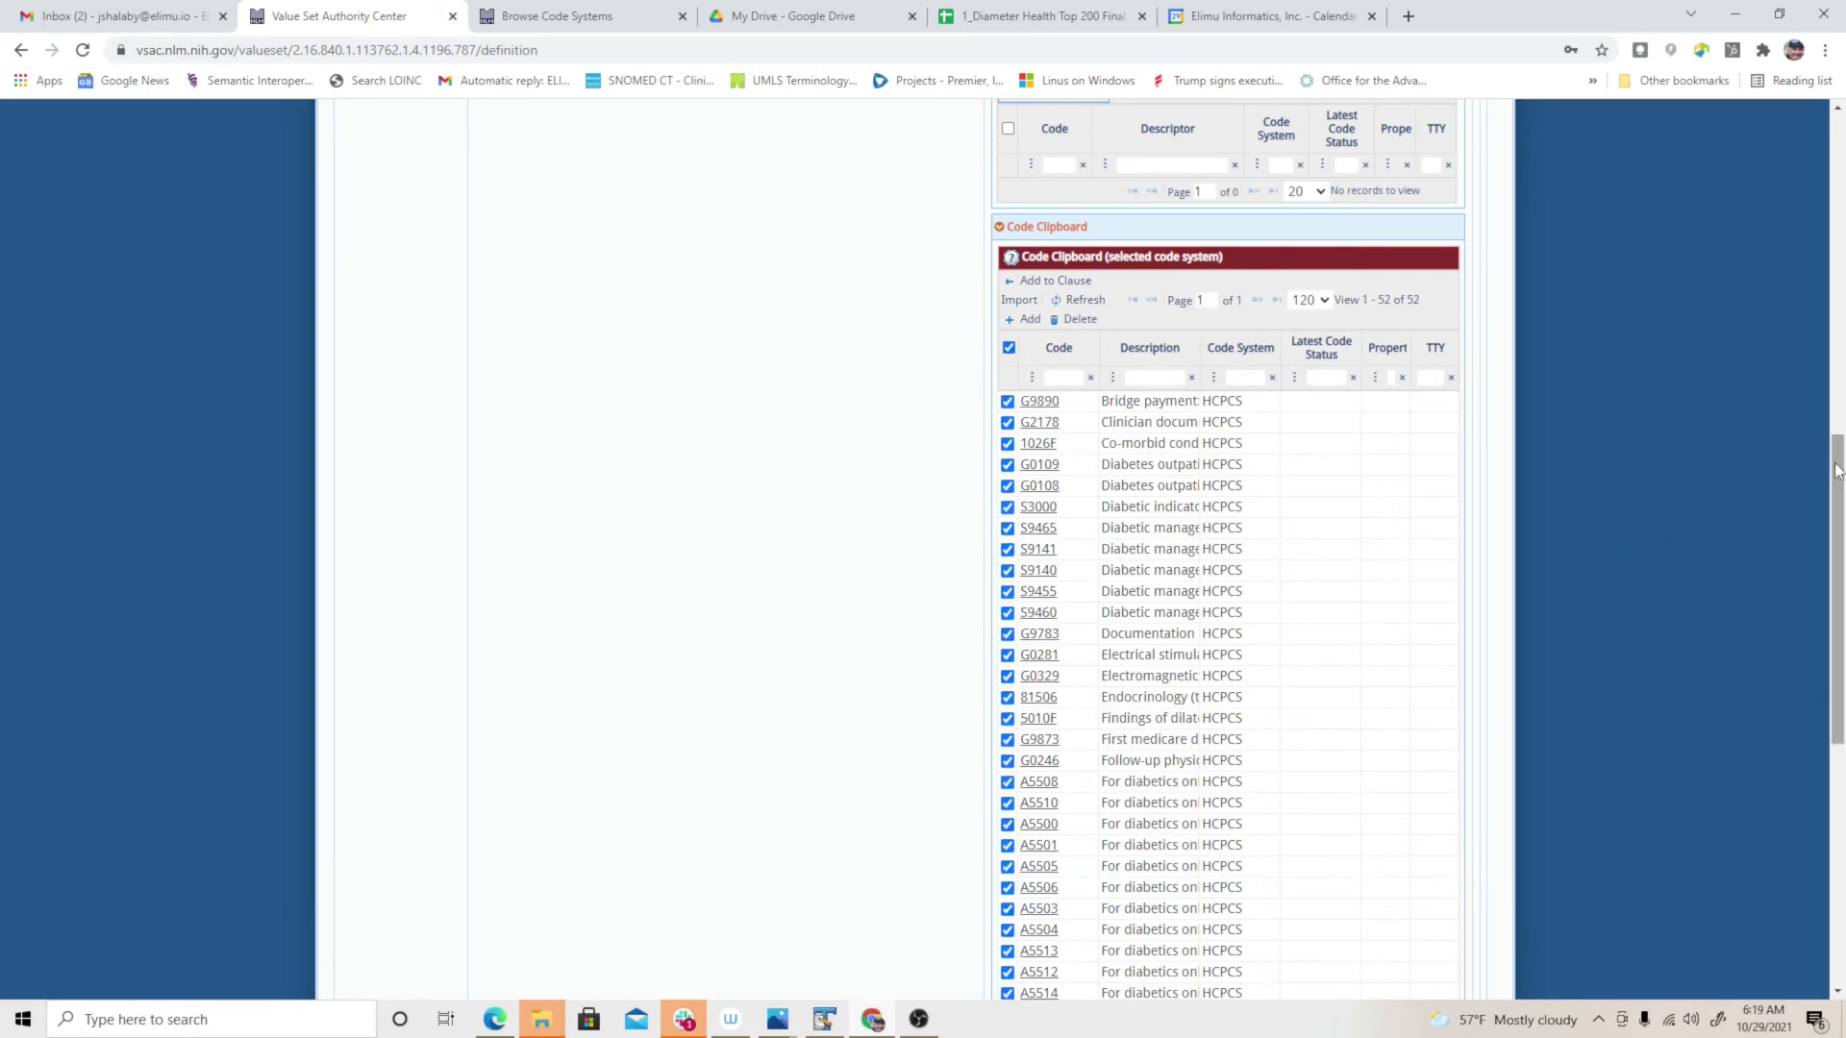
pyautogui.moveTo(1839, 469); pyautogui.dragTo(1839, 471)
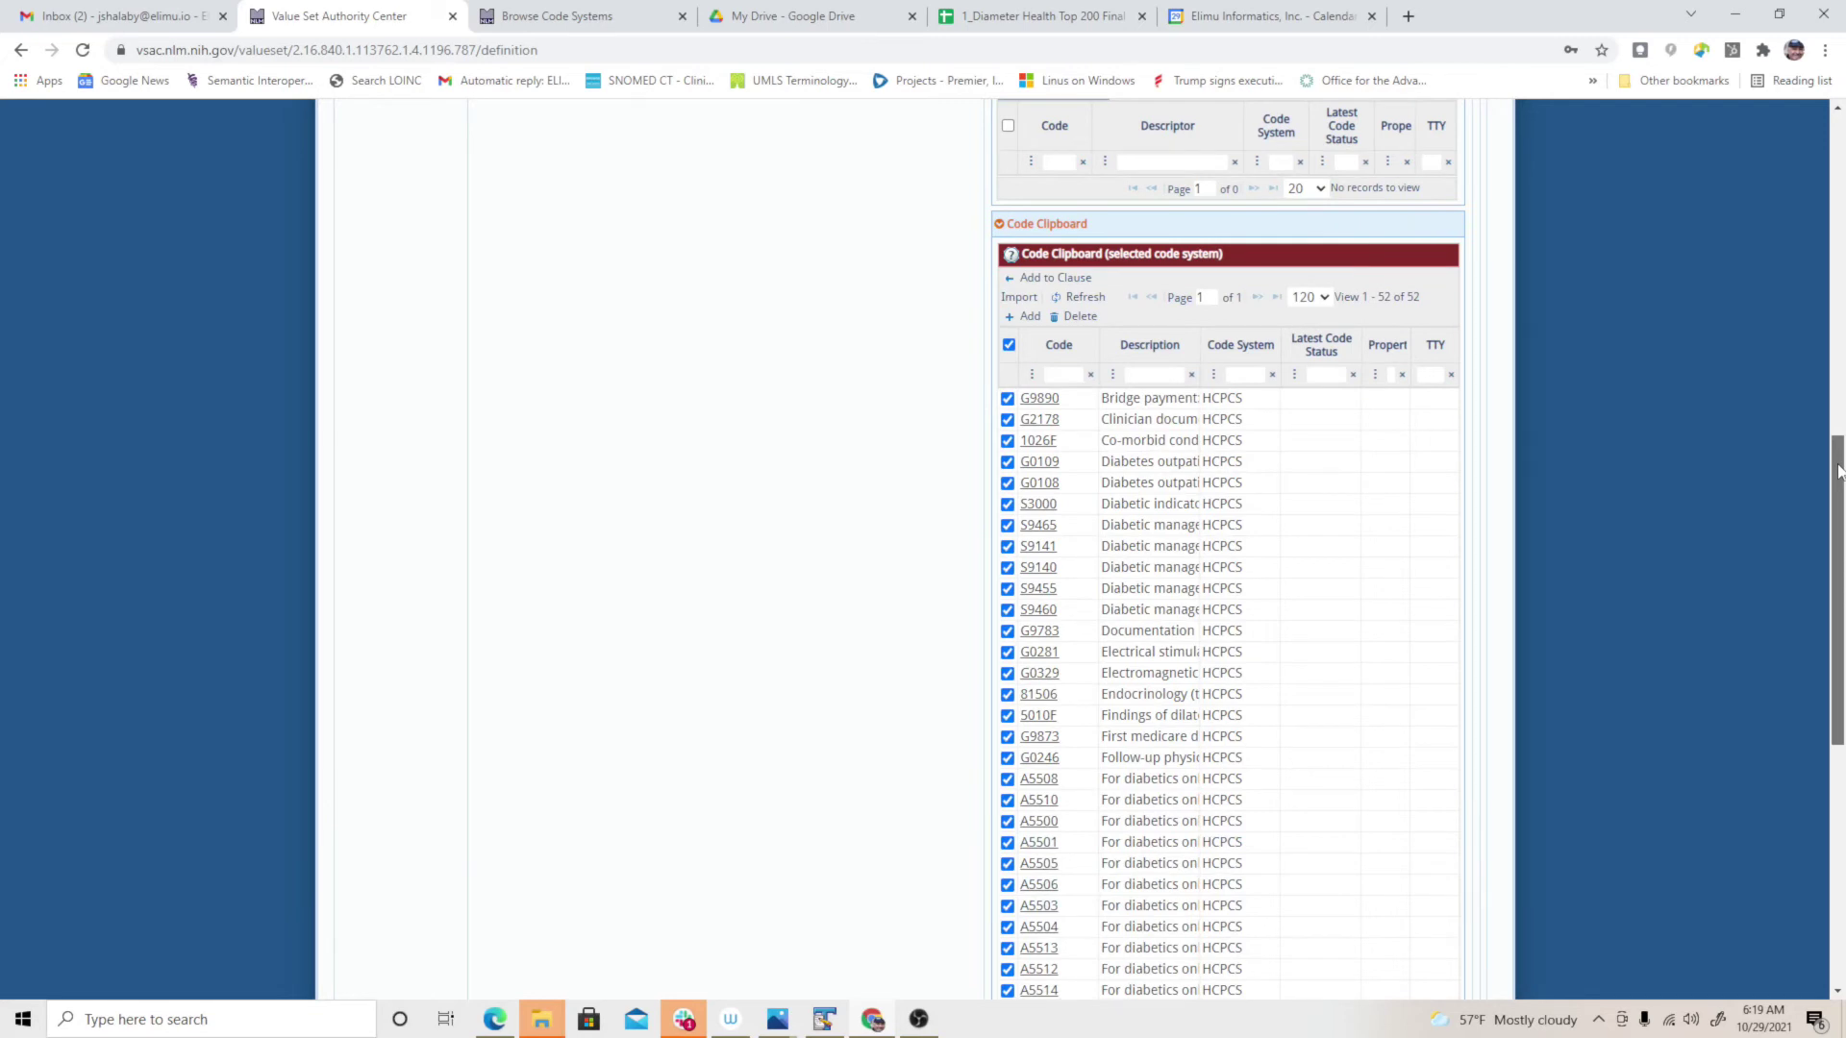
pyautogui.scroll(4, 1839, 469)
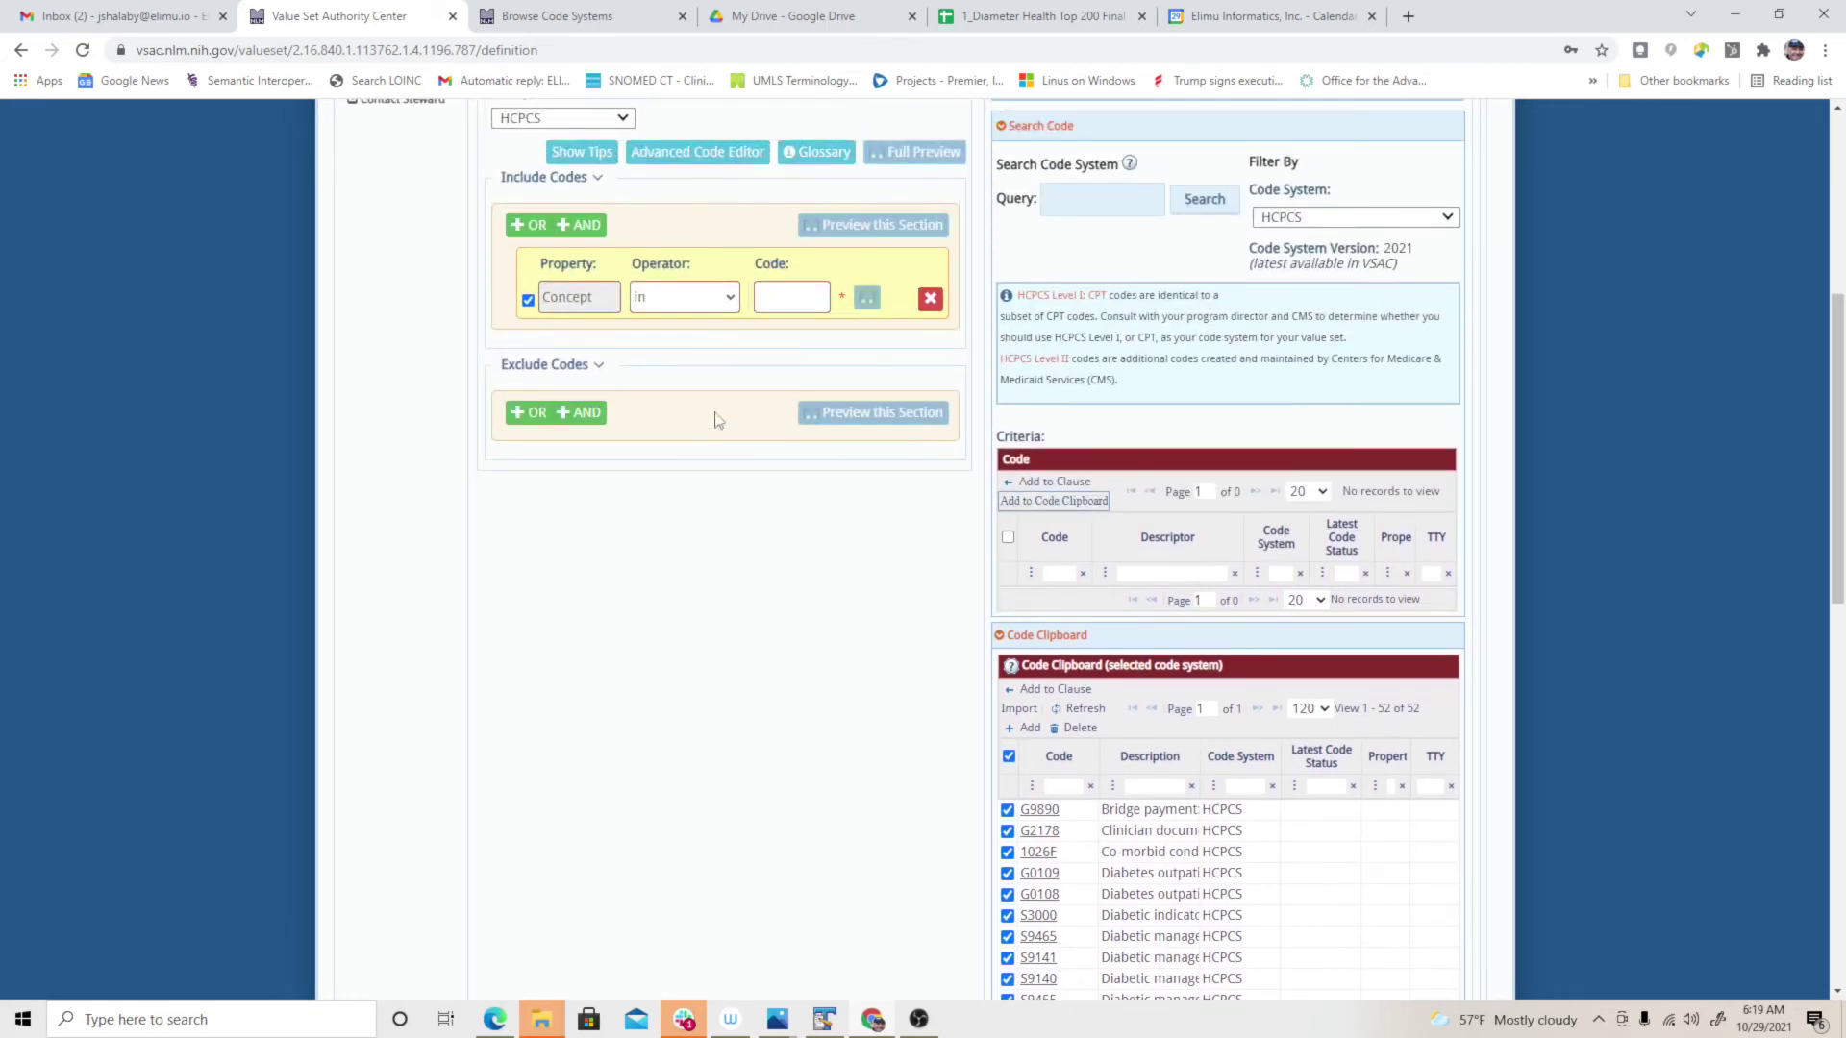
# - Add the selected HCPCS clipboard codes to the include condition
pyautogui.click(783, 307)
pyautogui.click(1056, 689)
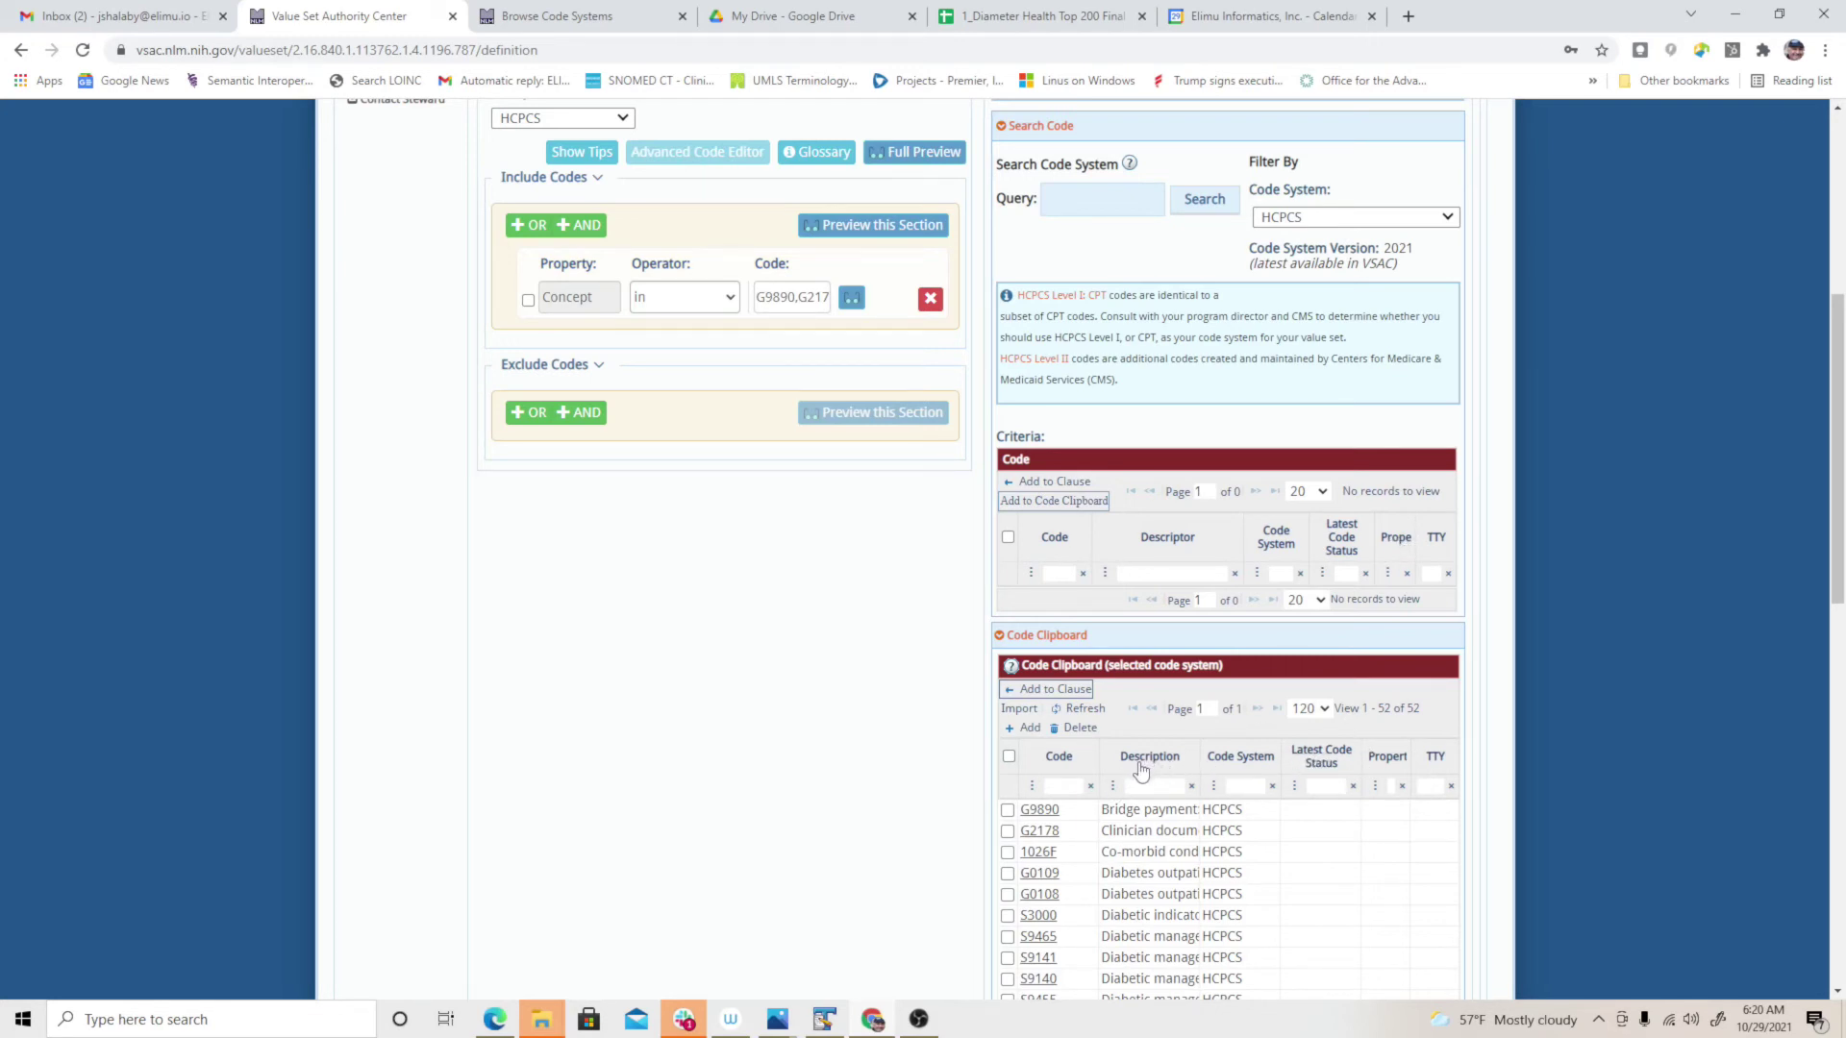
# - Look at the linked information page on HCPCS Level I: CPT, check the value set definition again, and close the information page
pyautogui.click(1071, 300)
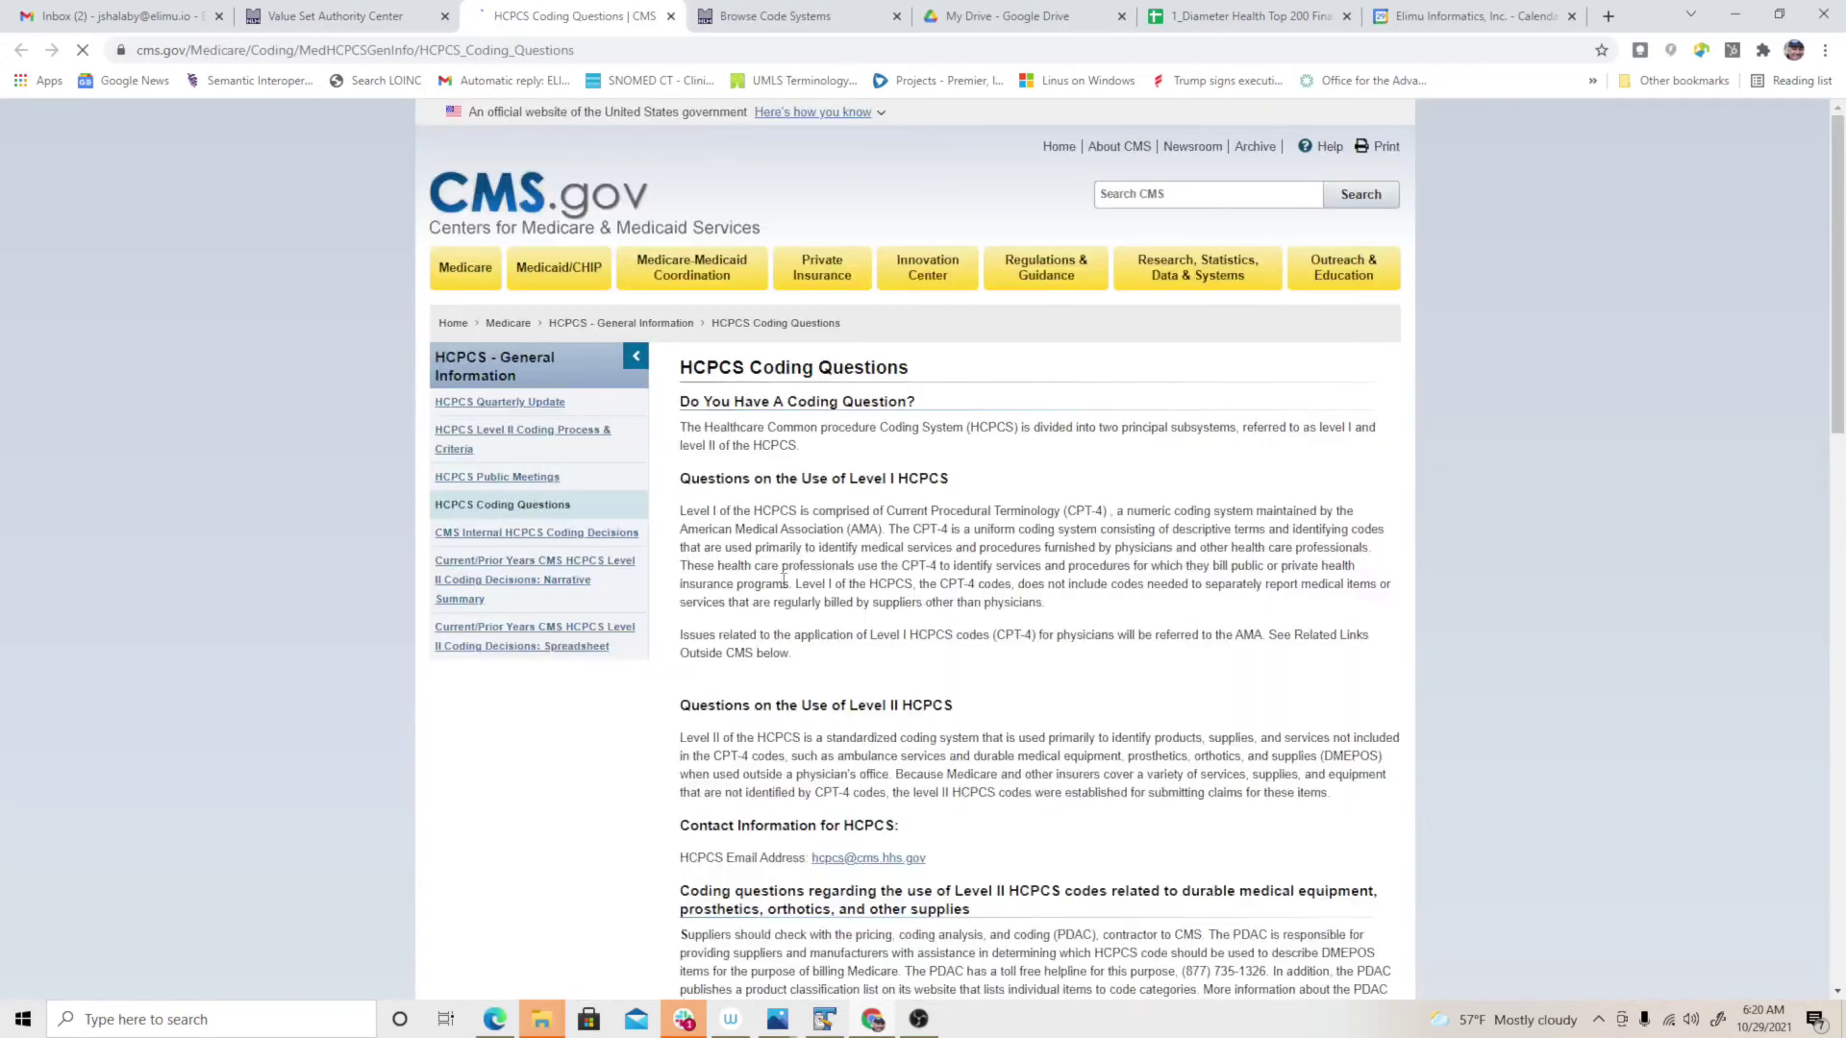
pyautogui.click(332, 17)
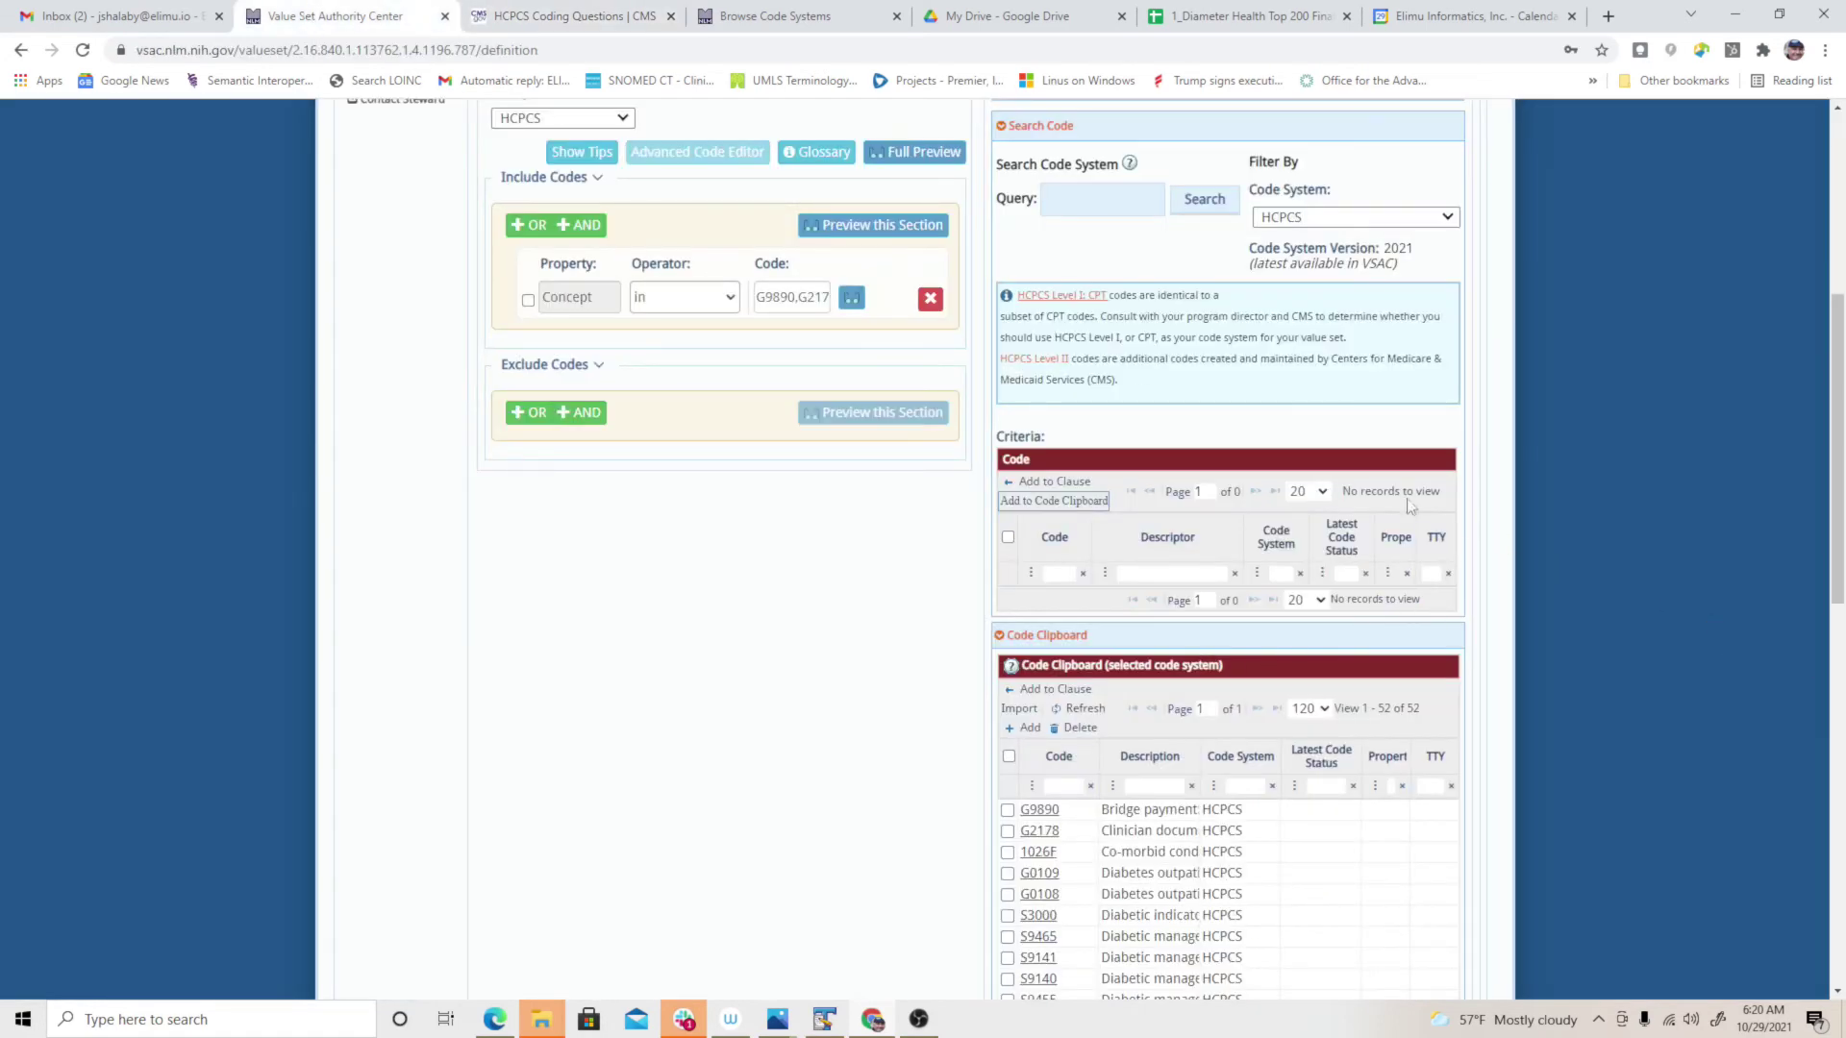
pyautogui.scroll(5, 1827, 496)
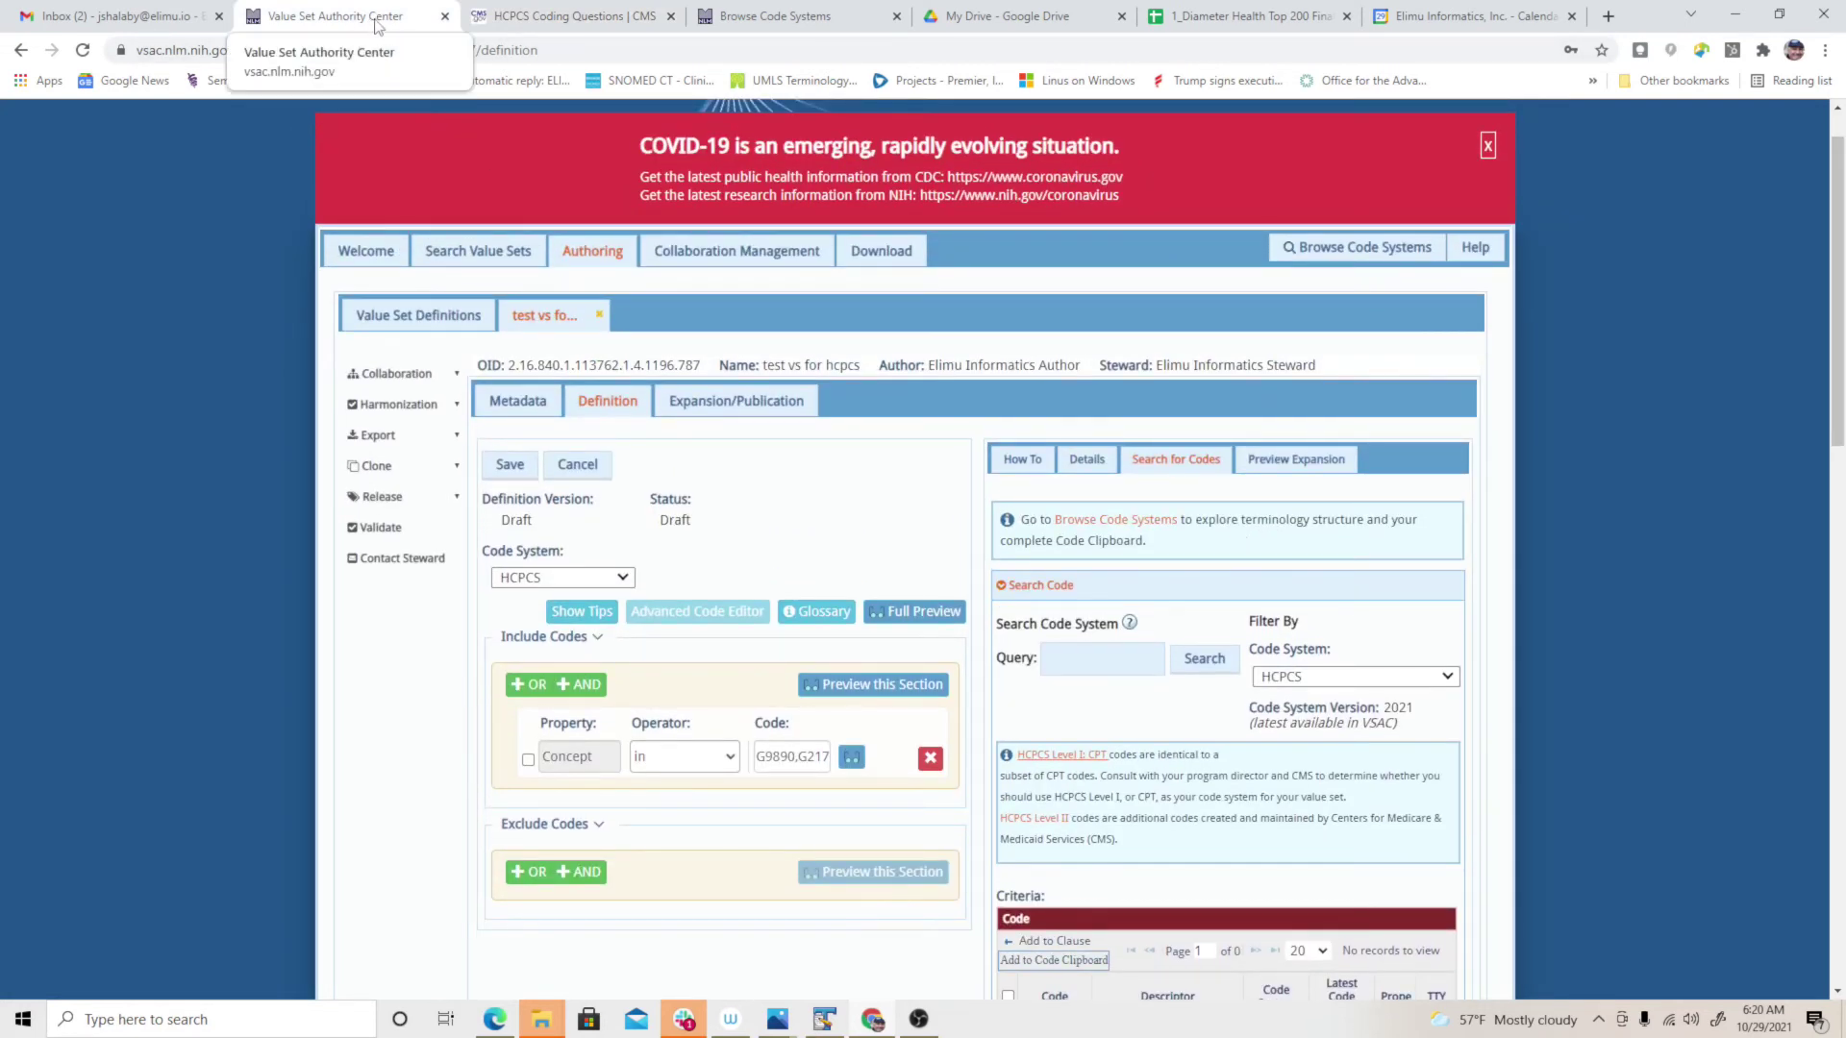
pyautogui.click(671, 16)
# - Switch to Browse Code Systems and look through the HCPCS search results for diabetes
pyautogui.click(573, 19)
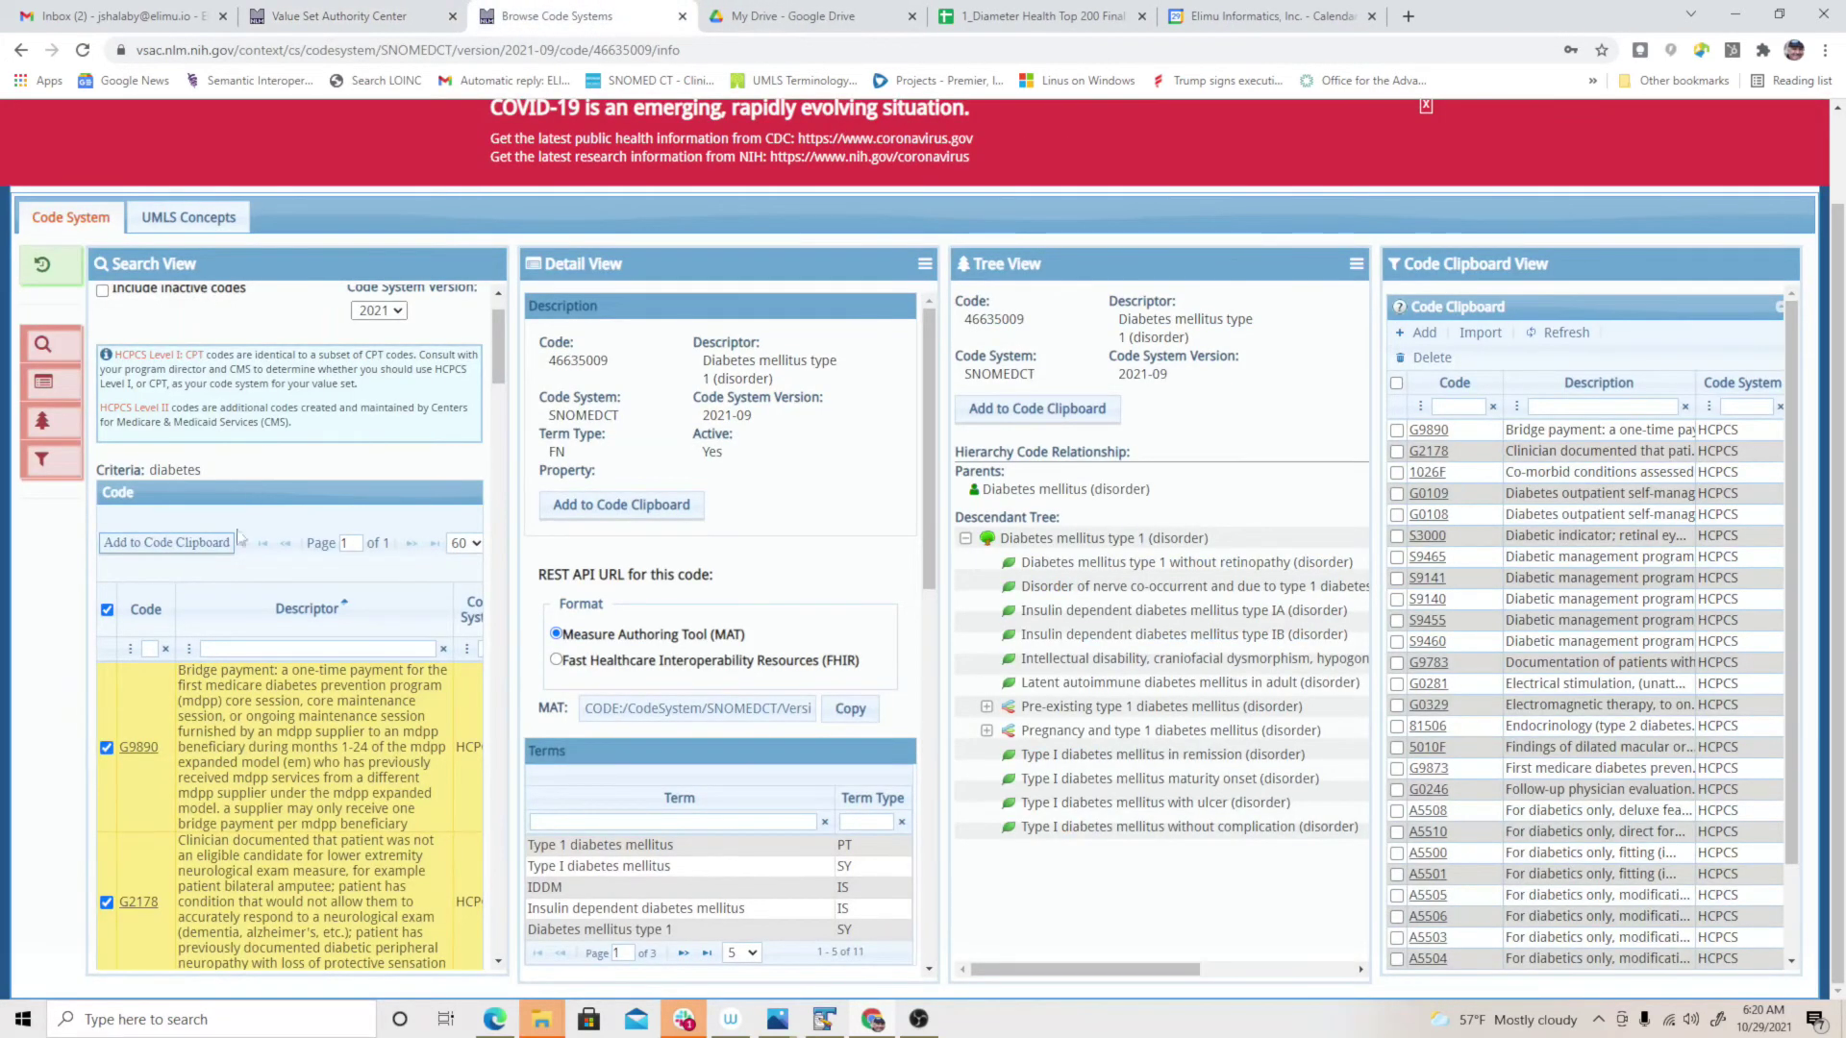
pyautogui.scroll(-1, 490, 358)
pyautogui.moveTo(496, 357); pyautogui.dragTo(375, 951)
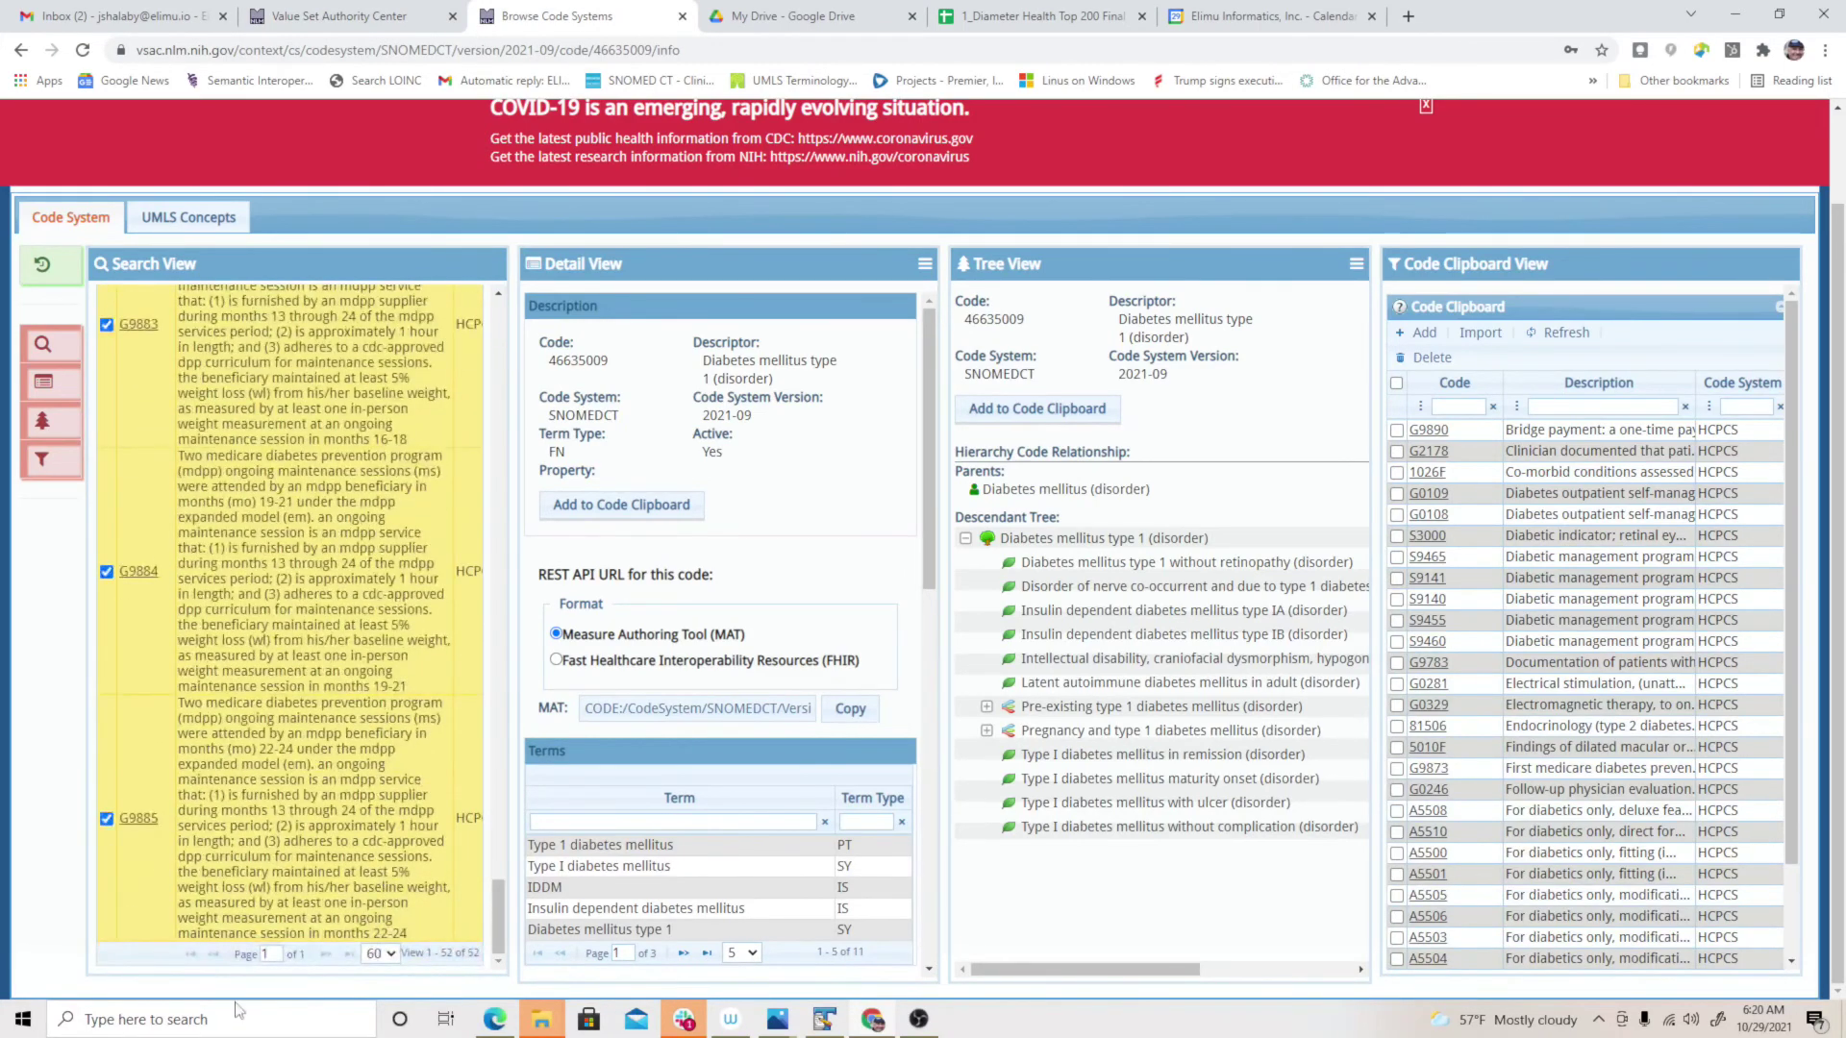
pyautogui.moveTo(493, 918); pyautogui.dragTo(502, 293)
# - Search the HCPCS code system for counceling
pyautogui.doubleClick(180, 335)
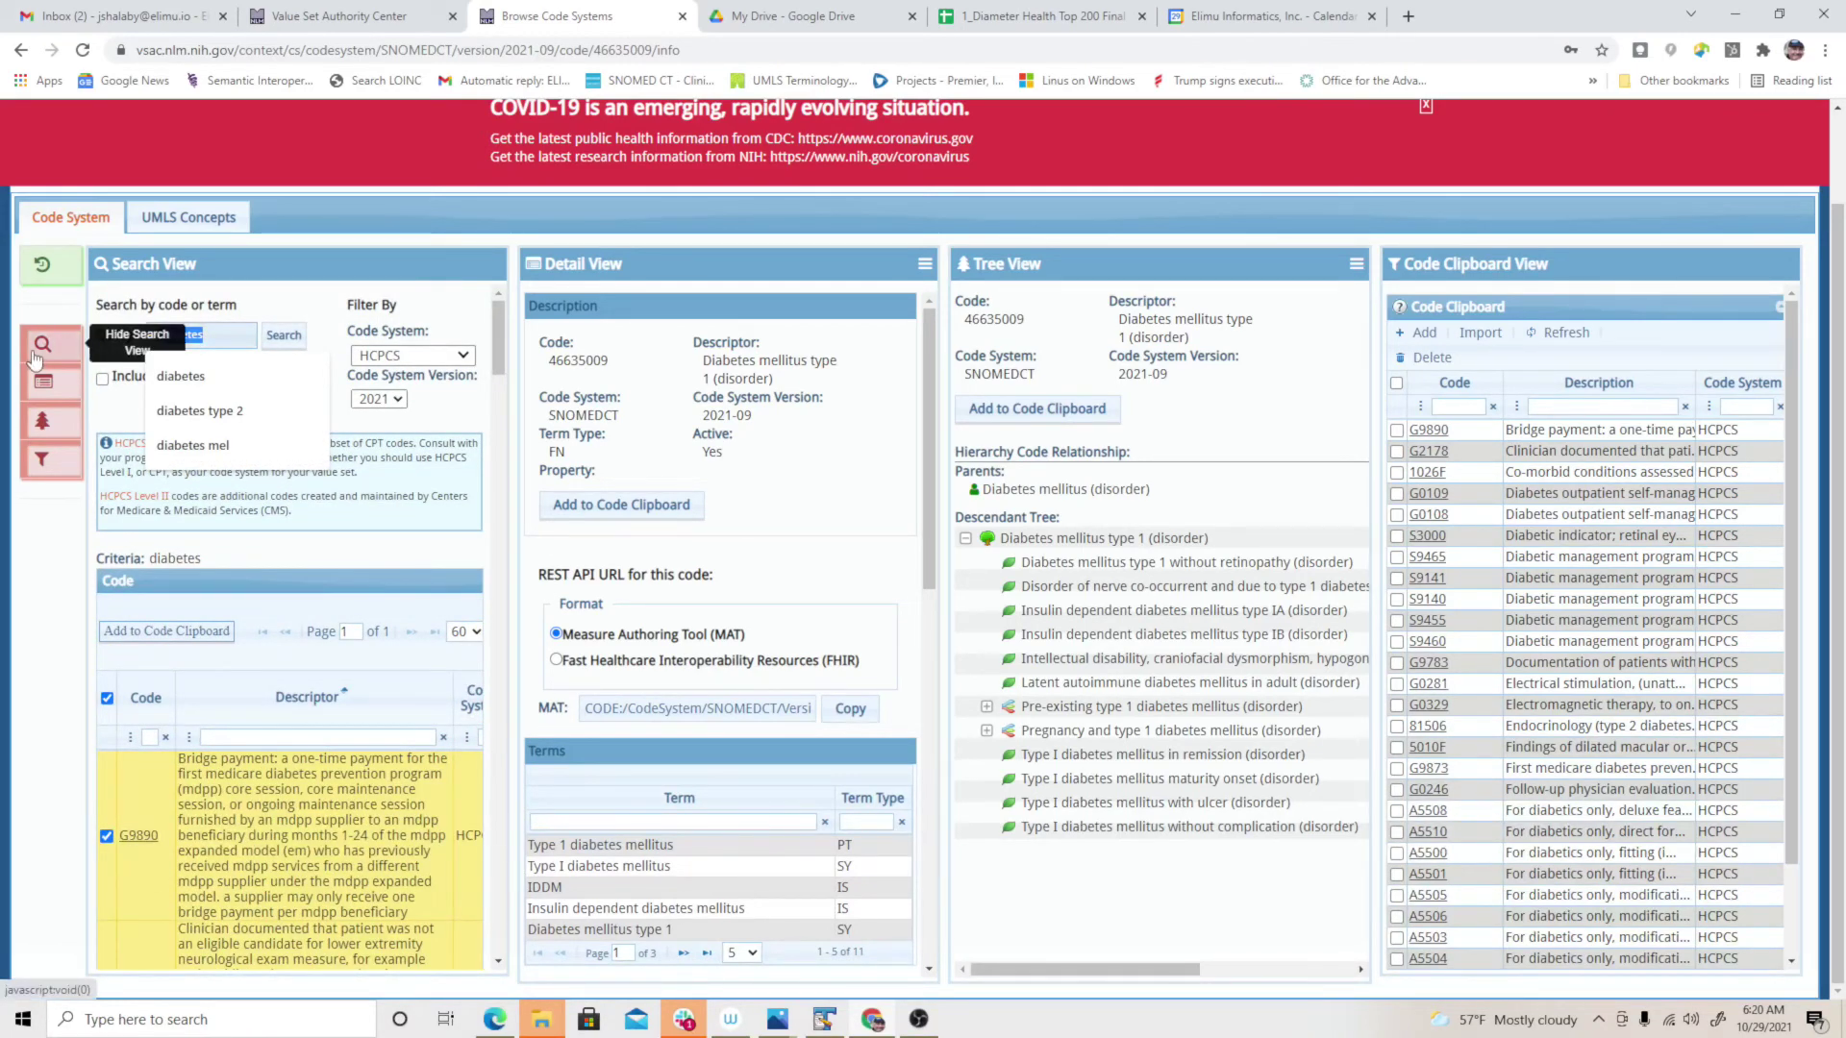
pyautogui.press('BackSpace')
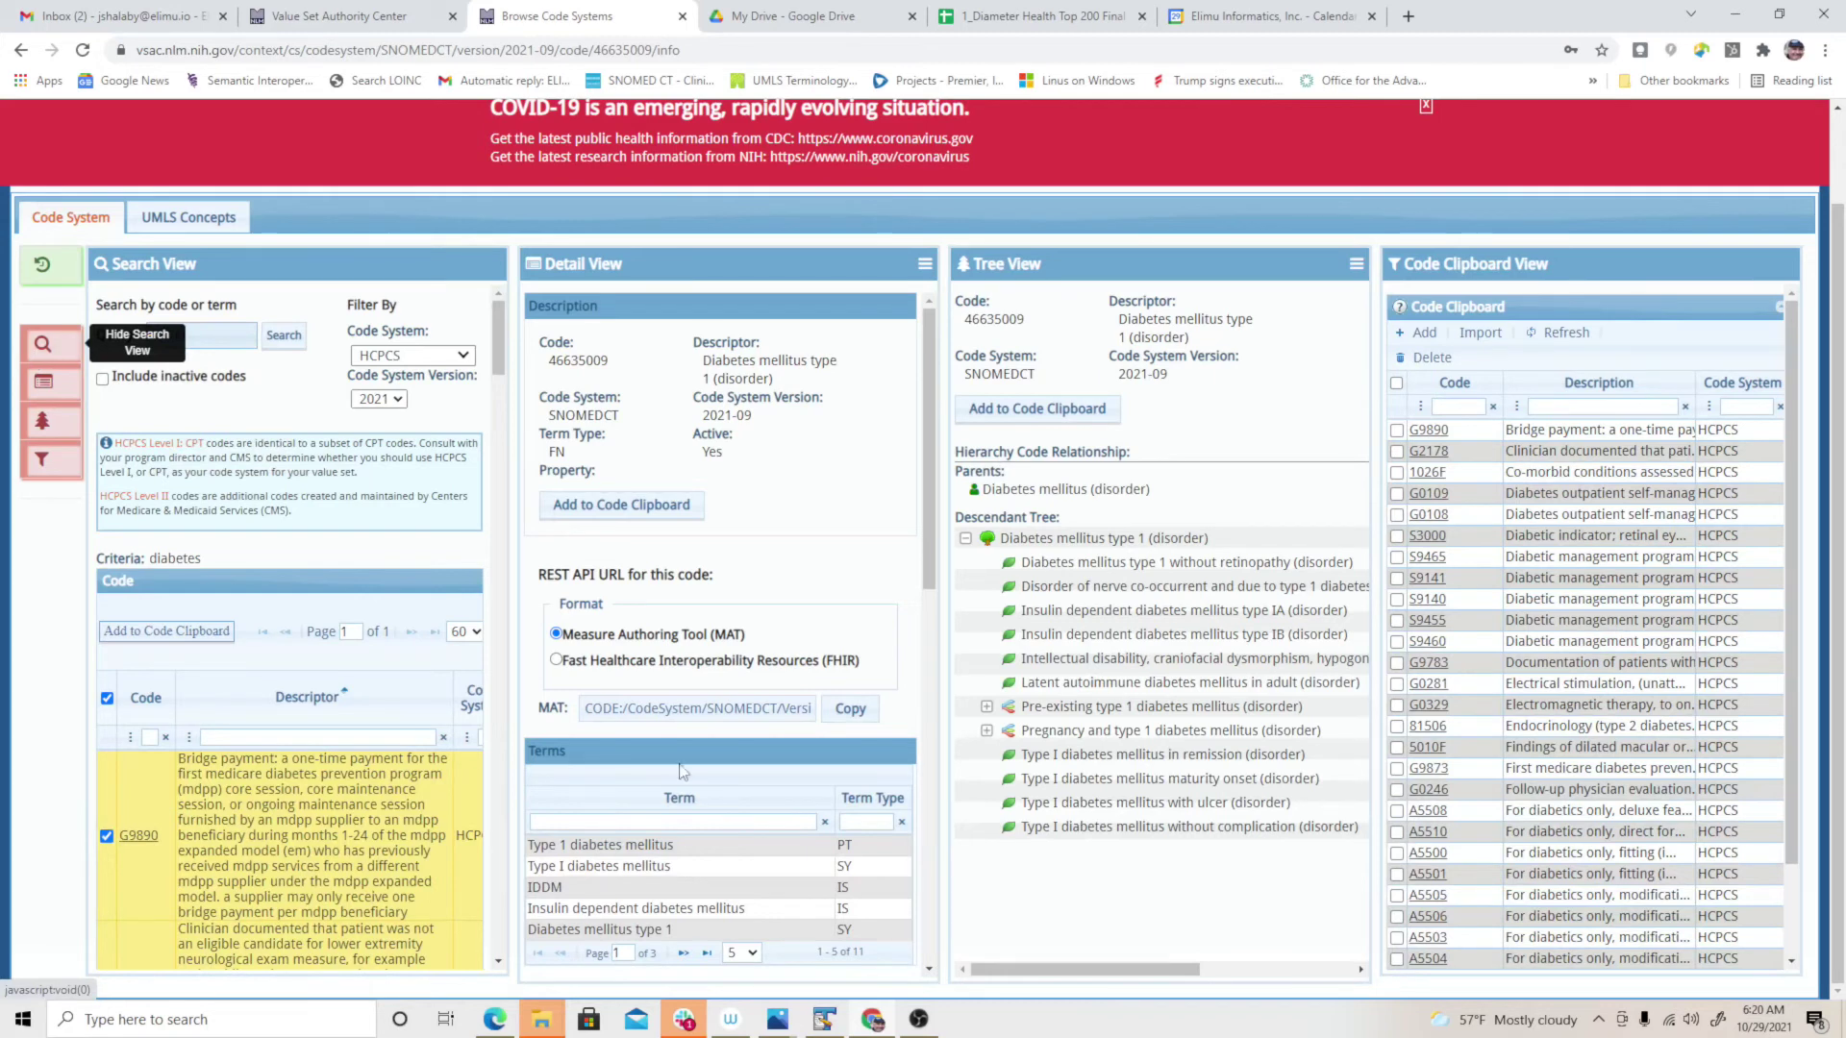
pyautogui.write('coun')
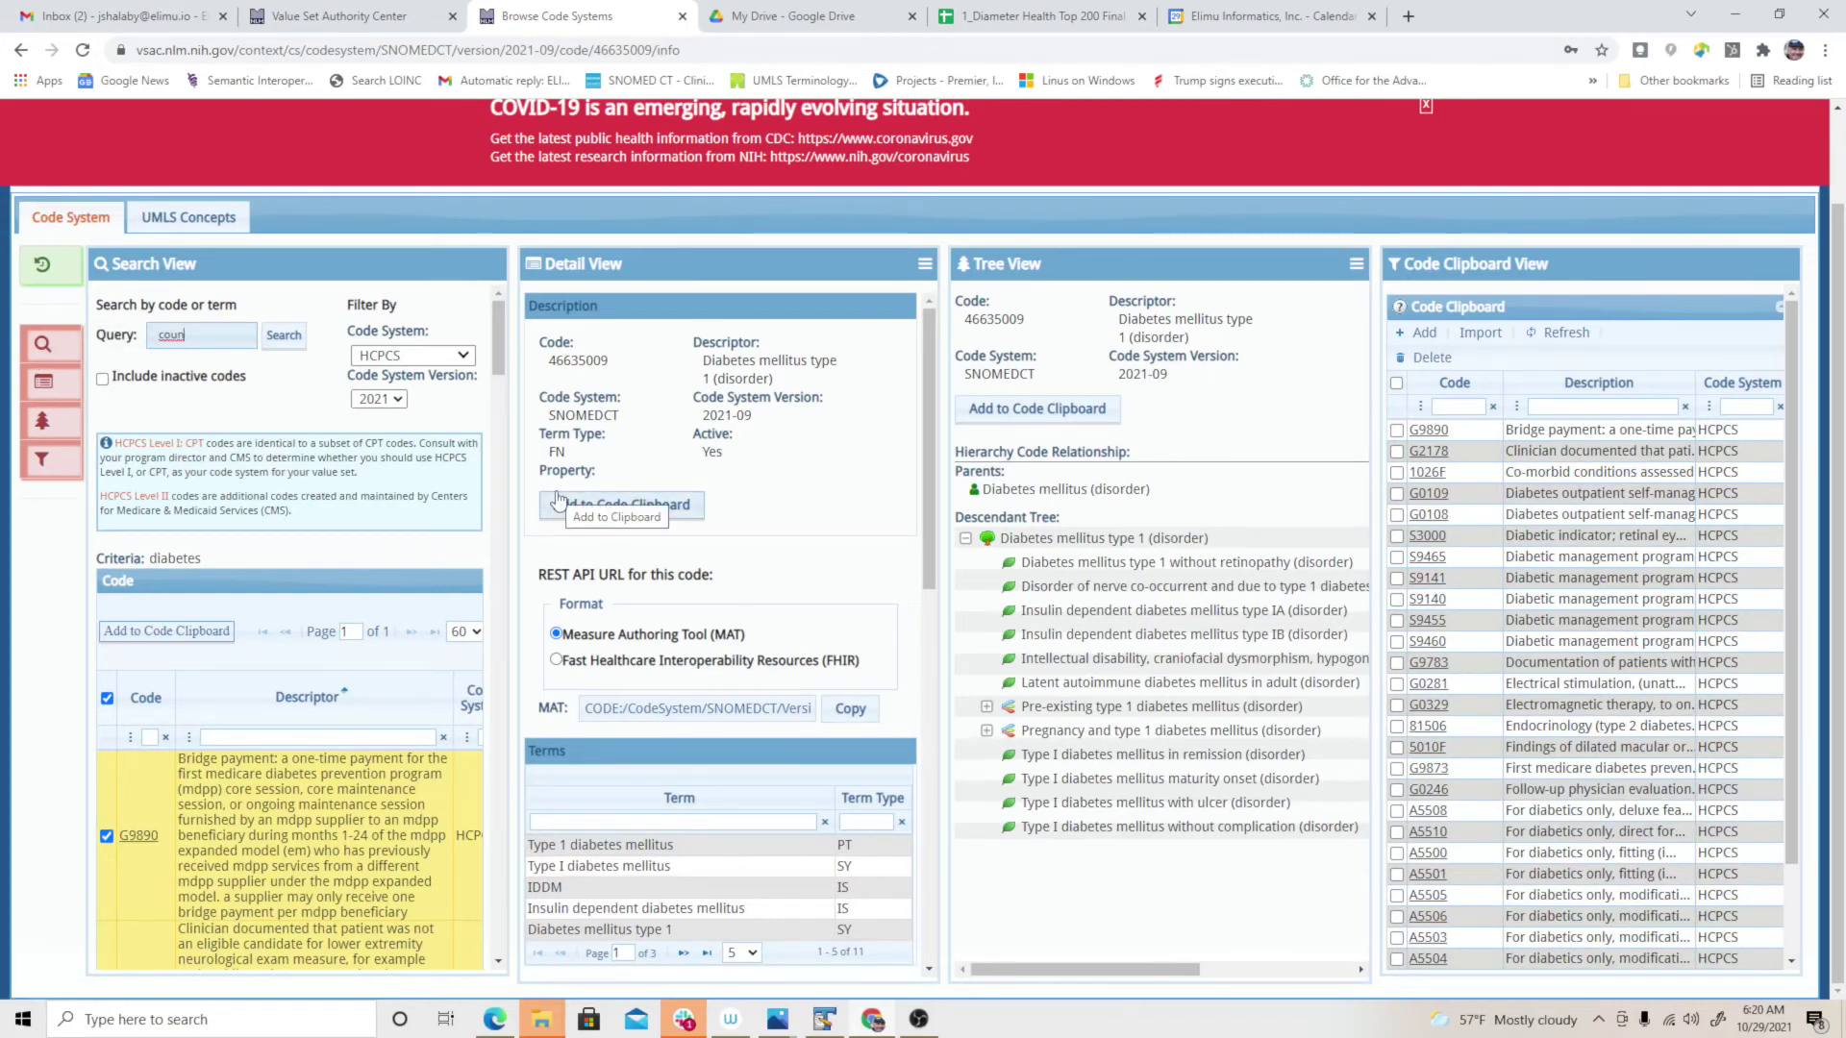
pyautogui.write('celing')
pyautogui.press('Return')
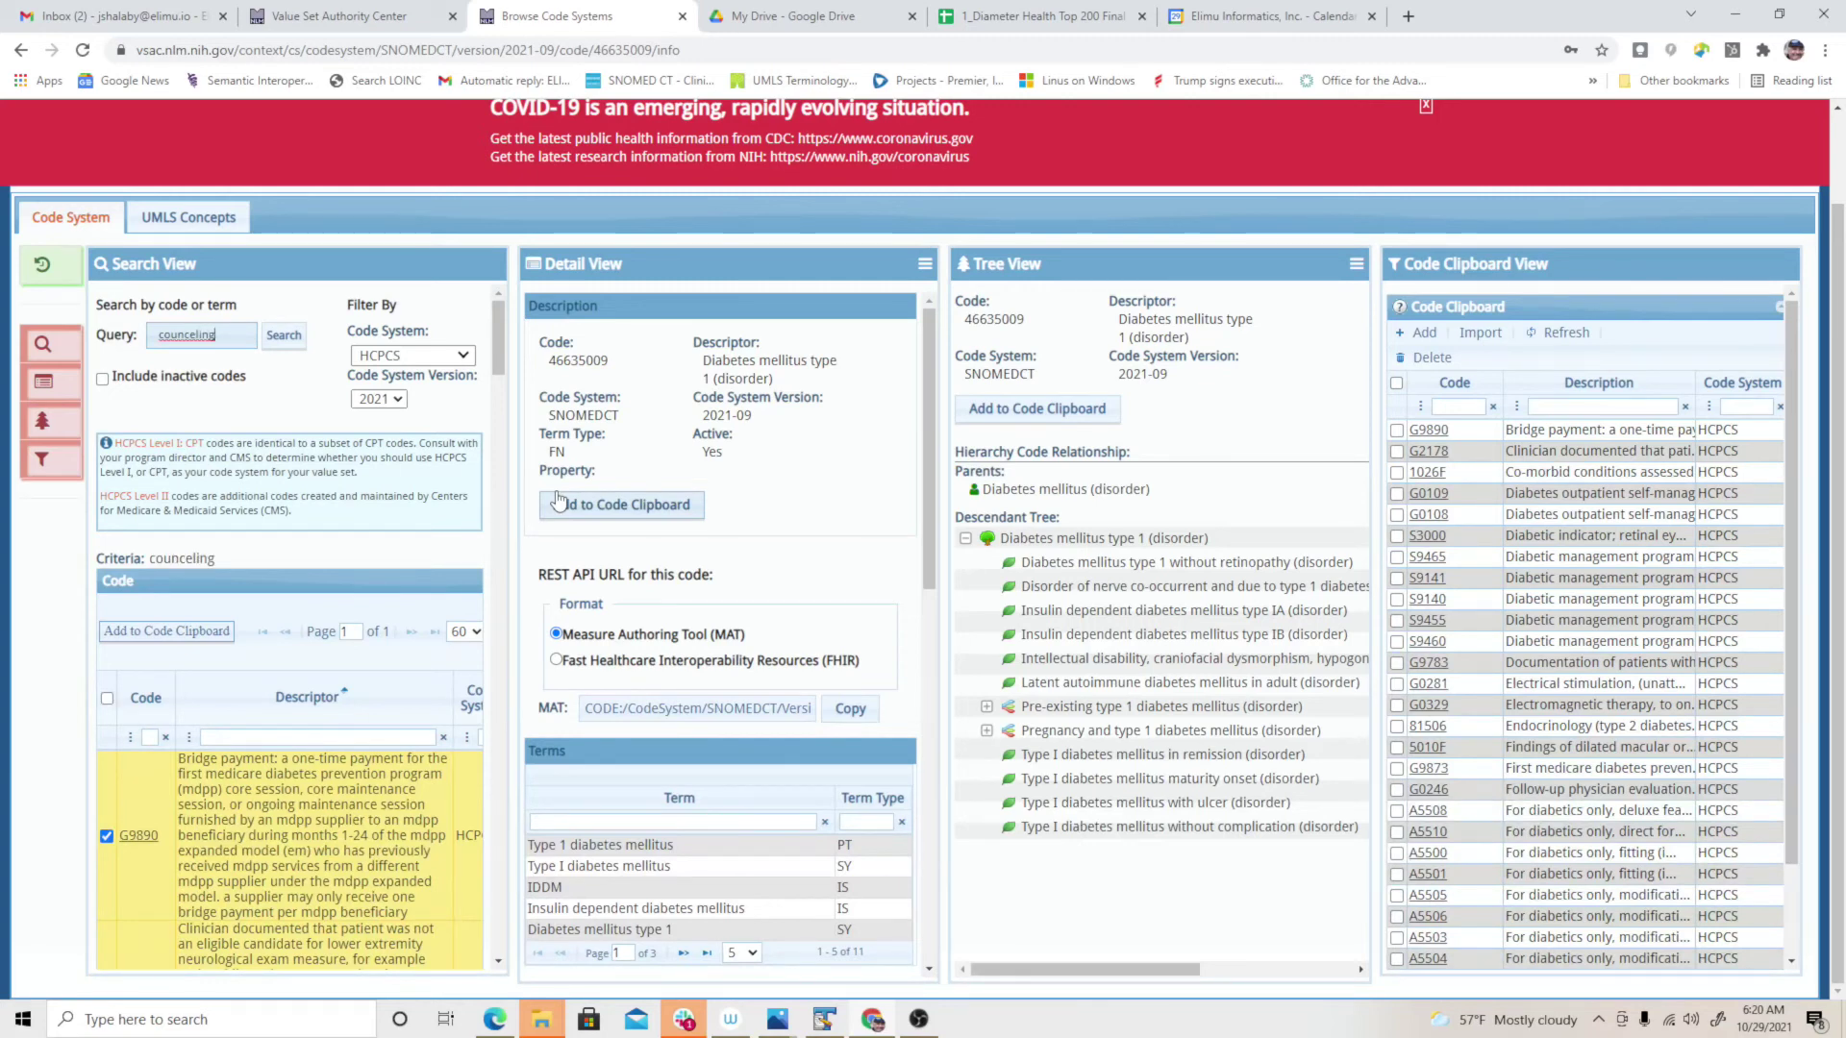
pyautogui.press('BackSpace')
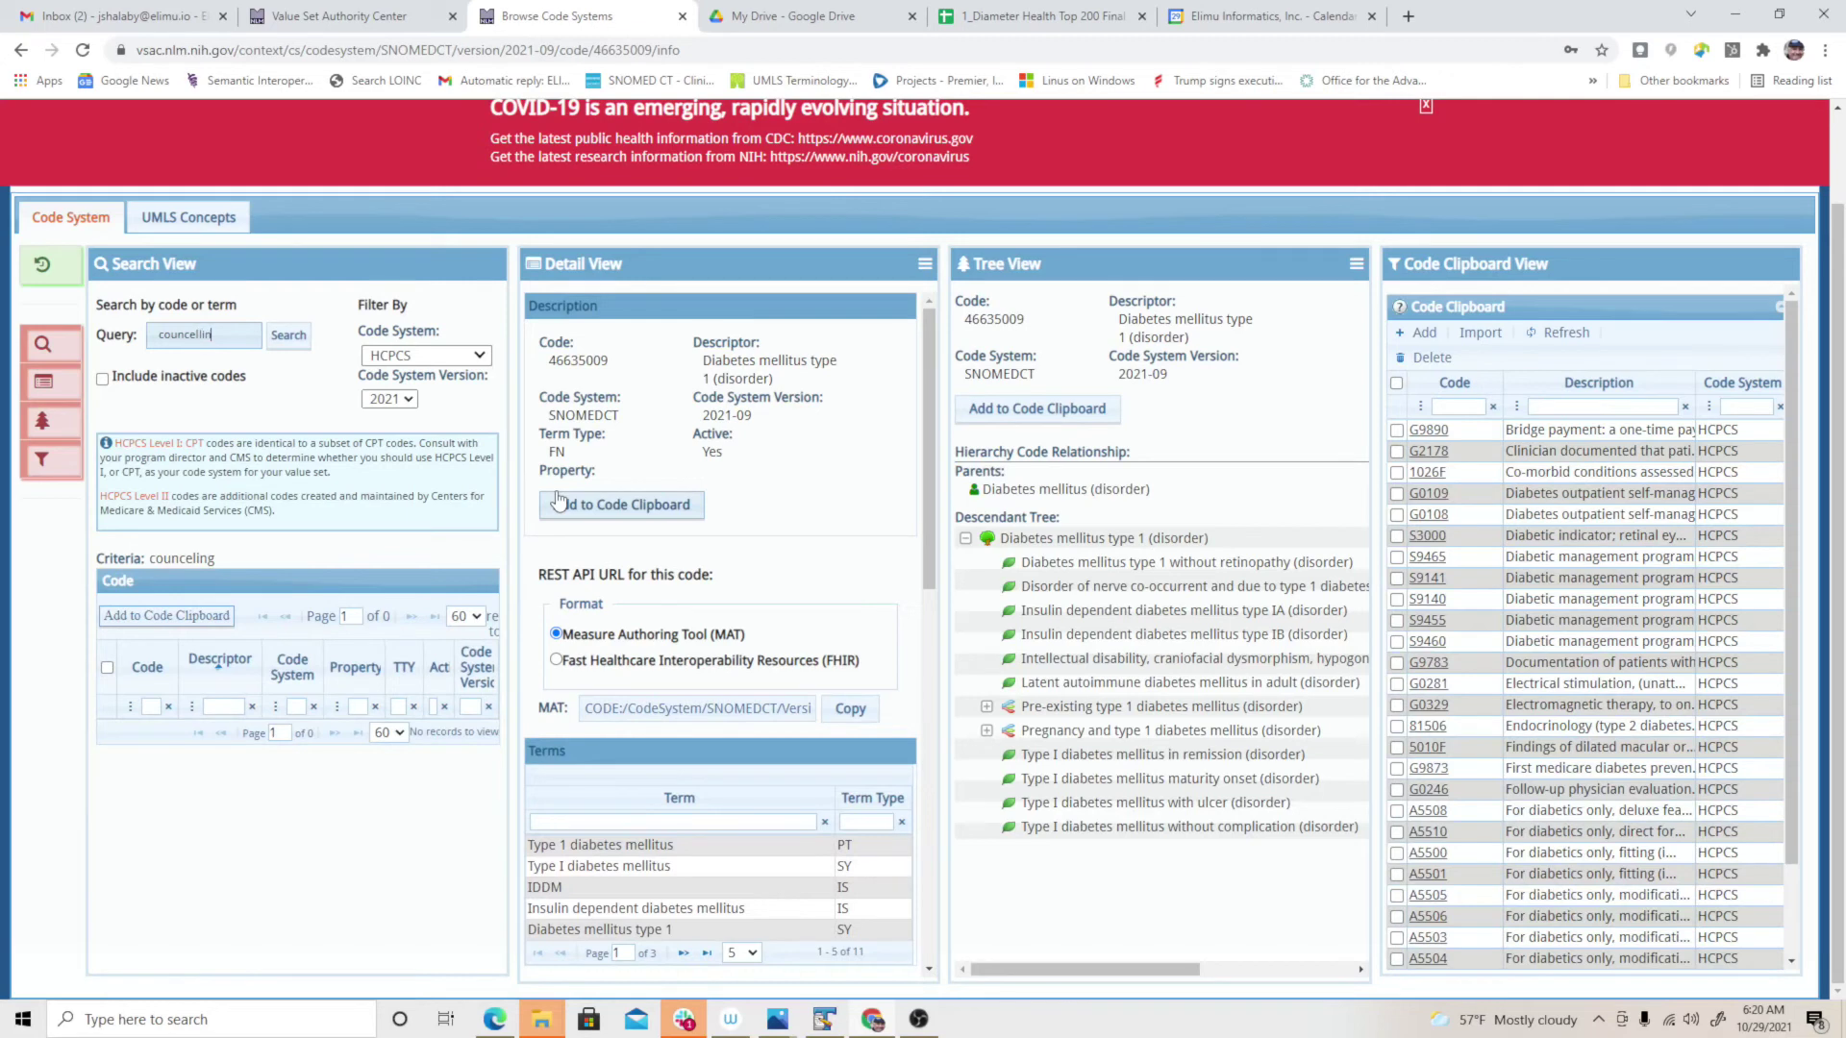
pyautogui.press('Return')
# - Replace the query with insulin and search the HCPCS code system
pyautogui.press('BackSpace')
pyautogui.press('BackSpace')
pyautogui.press('BackSpace')
pyautogui.press('BackSpace')
pyautogui.press('BackSpace')
pyautogui.write('insu')
pyautogui.press('Return')
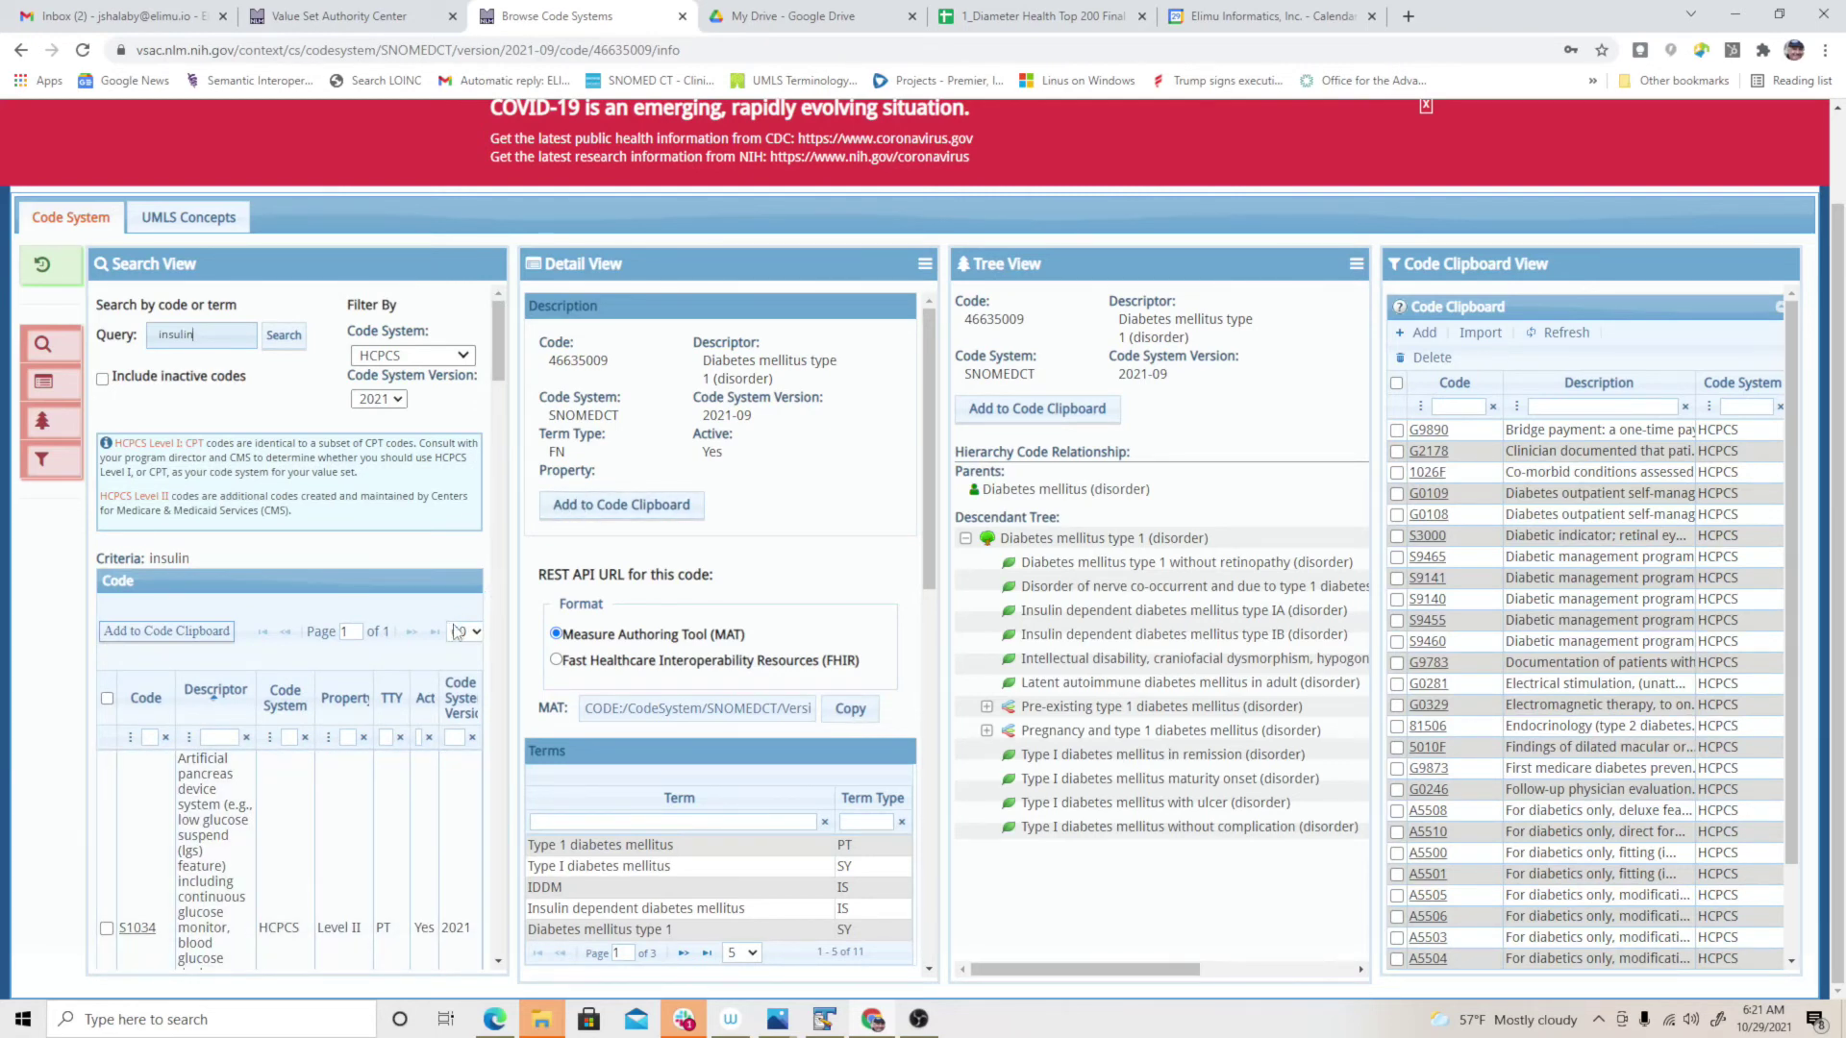
# - Review the insulin results, select all of them, and add them to the Code Clipboard
pyautogui.scroll(-10, 482, 529)
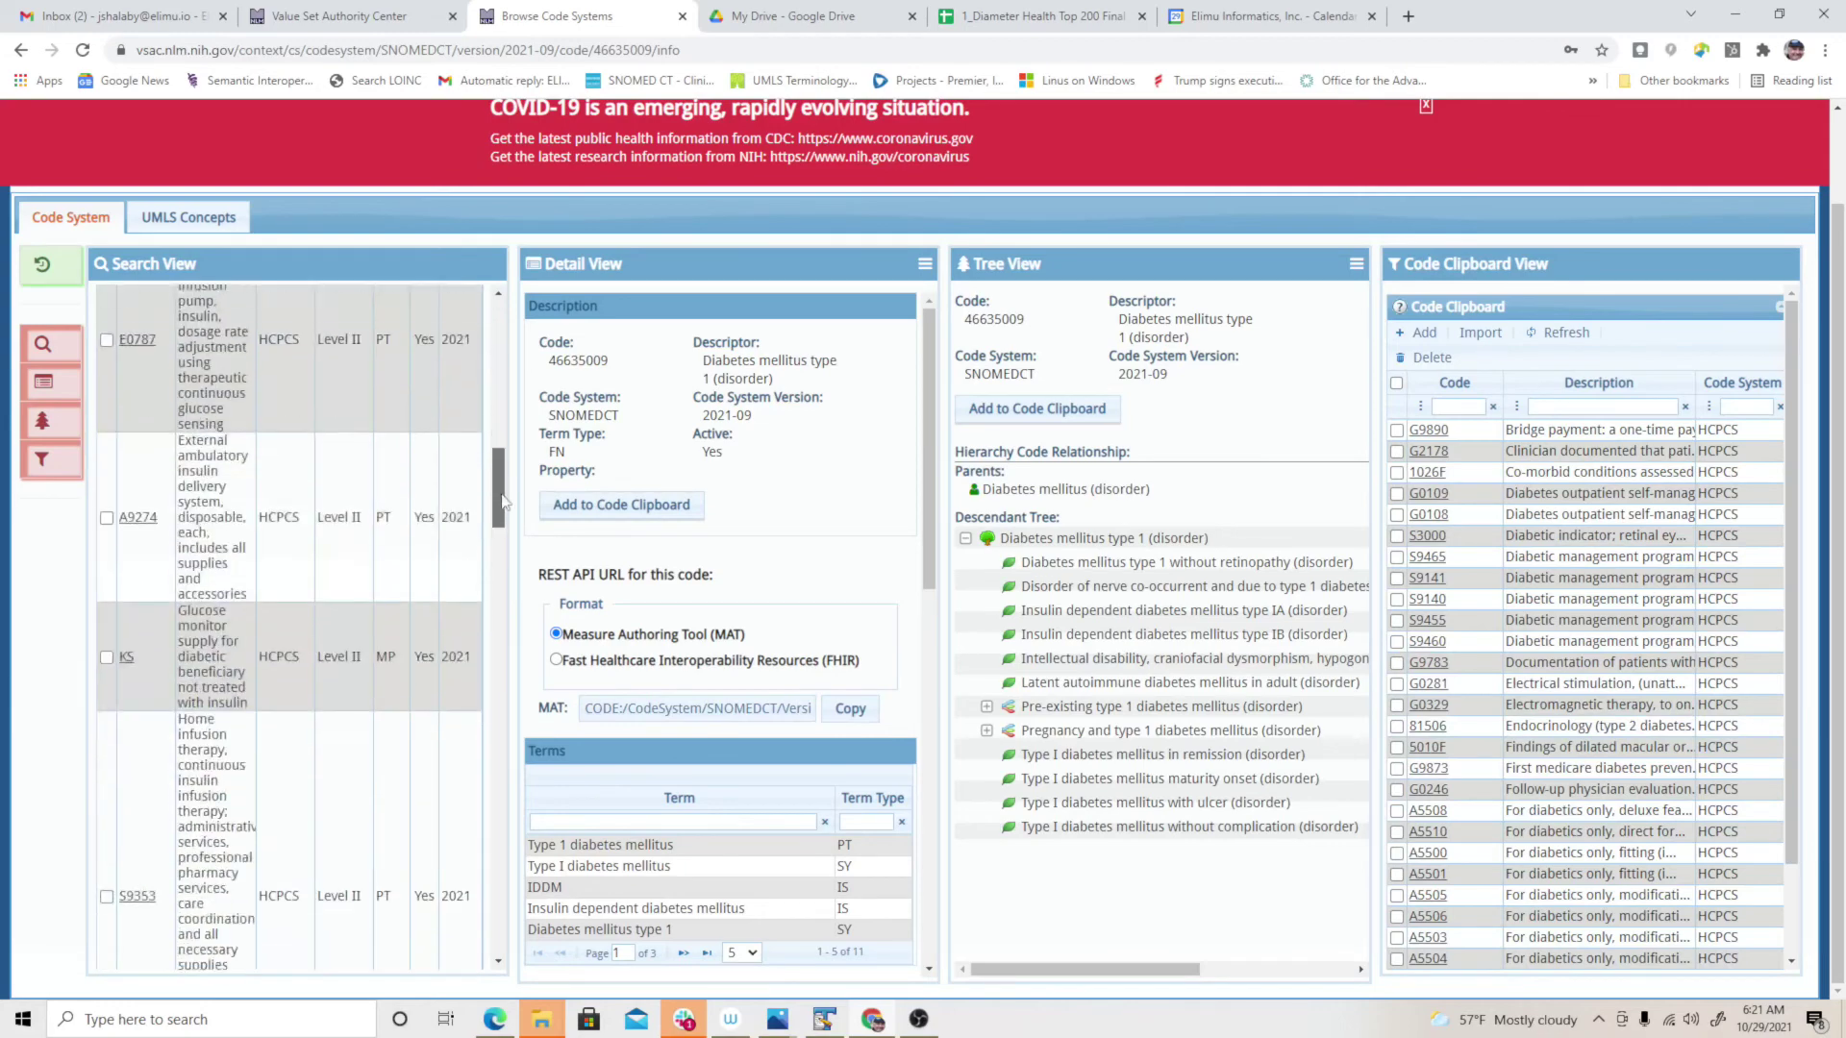
pyautogui.scroll(-10, 478, 589)
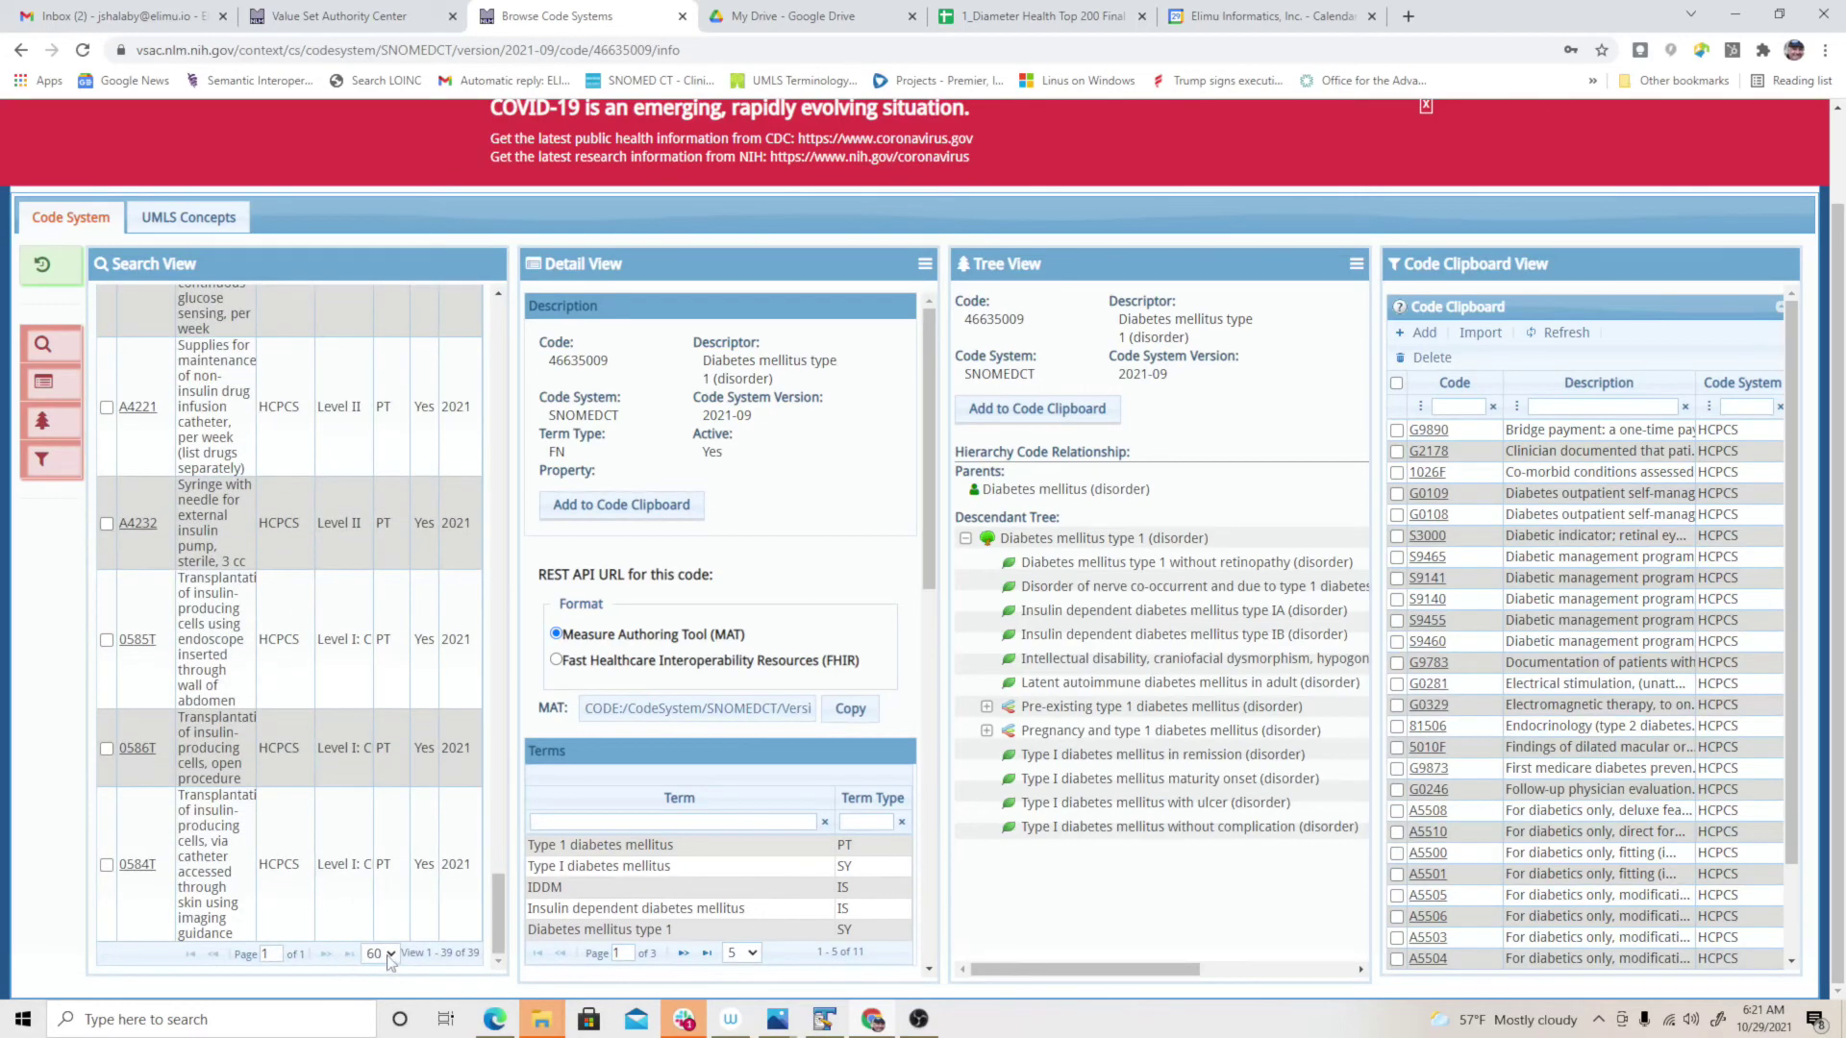
pyautogui.click(382, 954)
pyautogui.click(384, 940)
pyautogui.moveTo(495, 894); pyautogui.dragTo(496, 327)
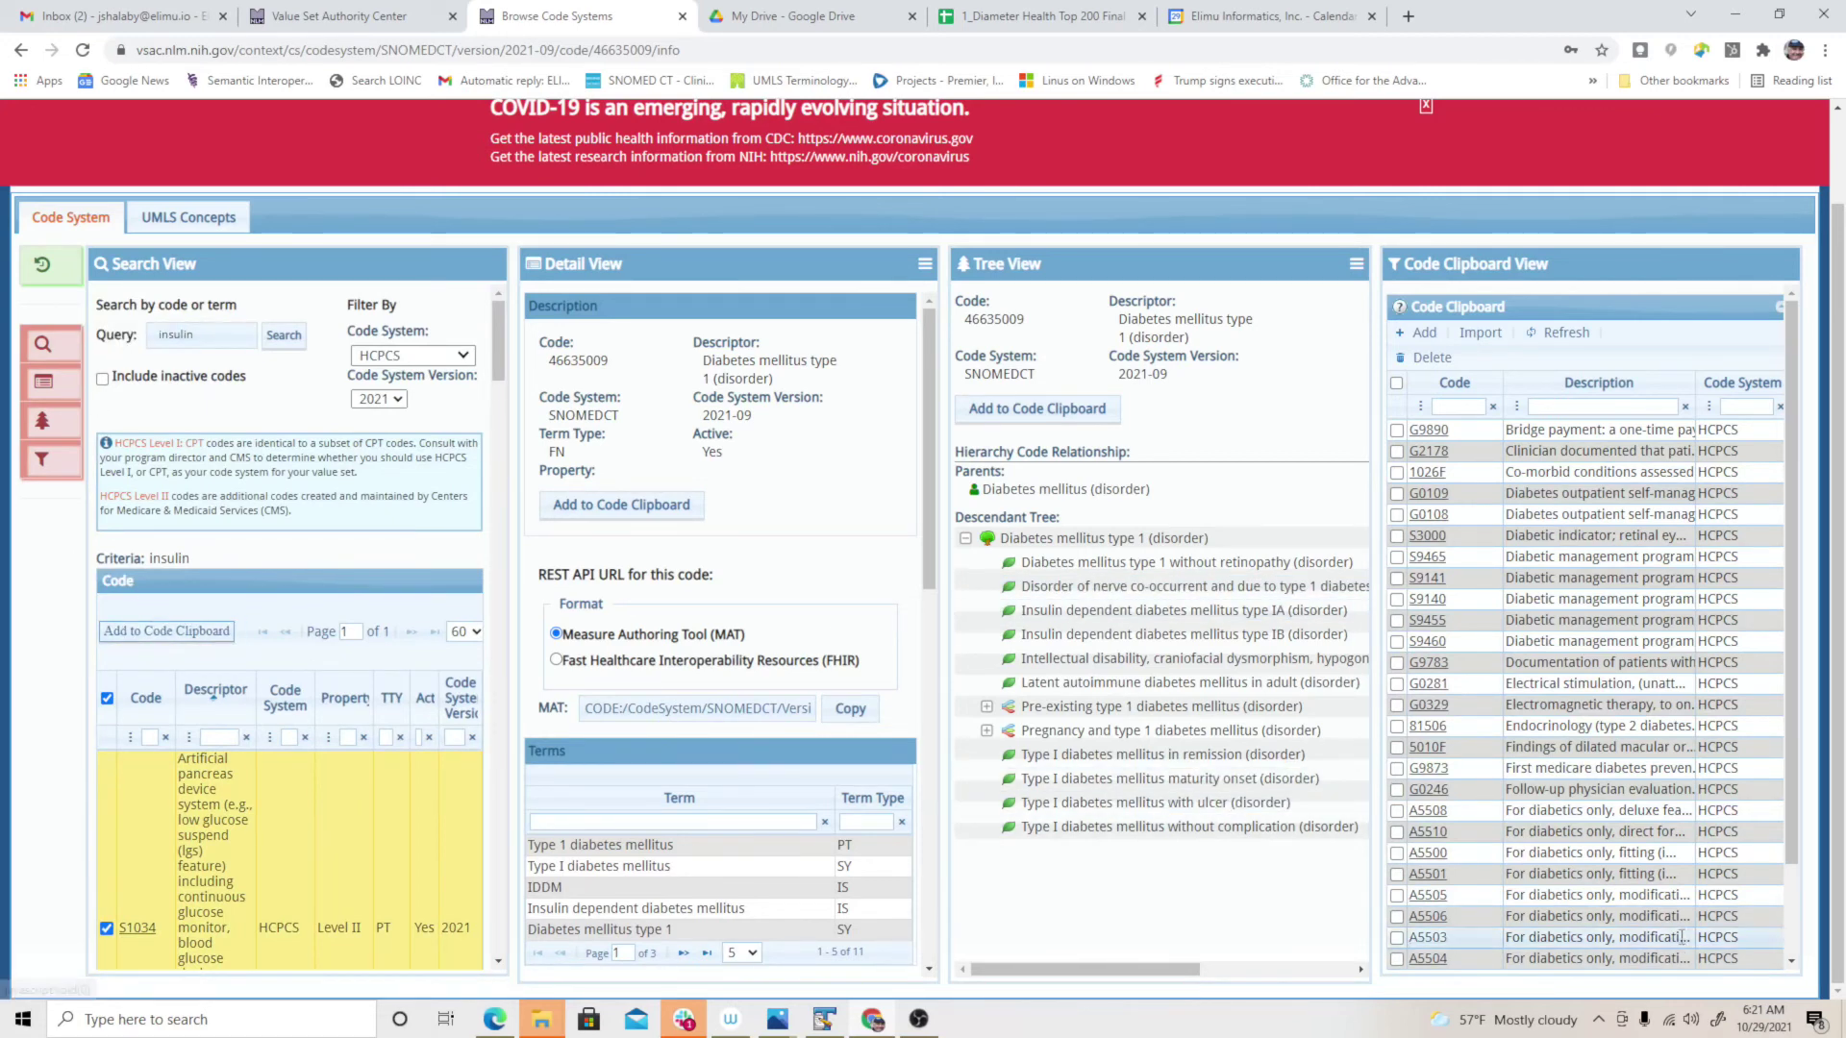
pyautogui.scroll(-2, 1682, 950)
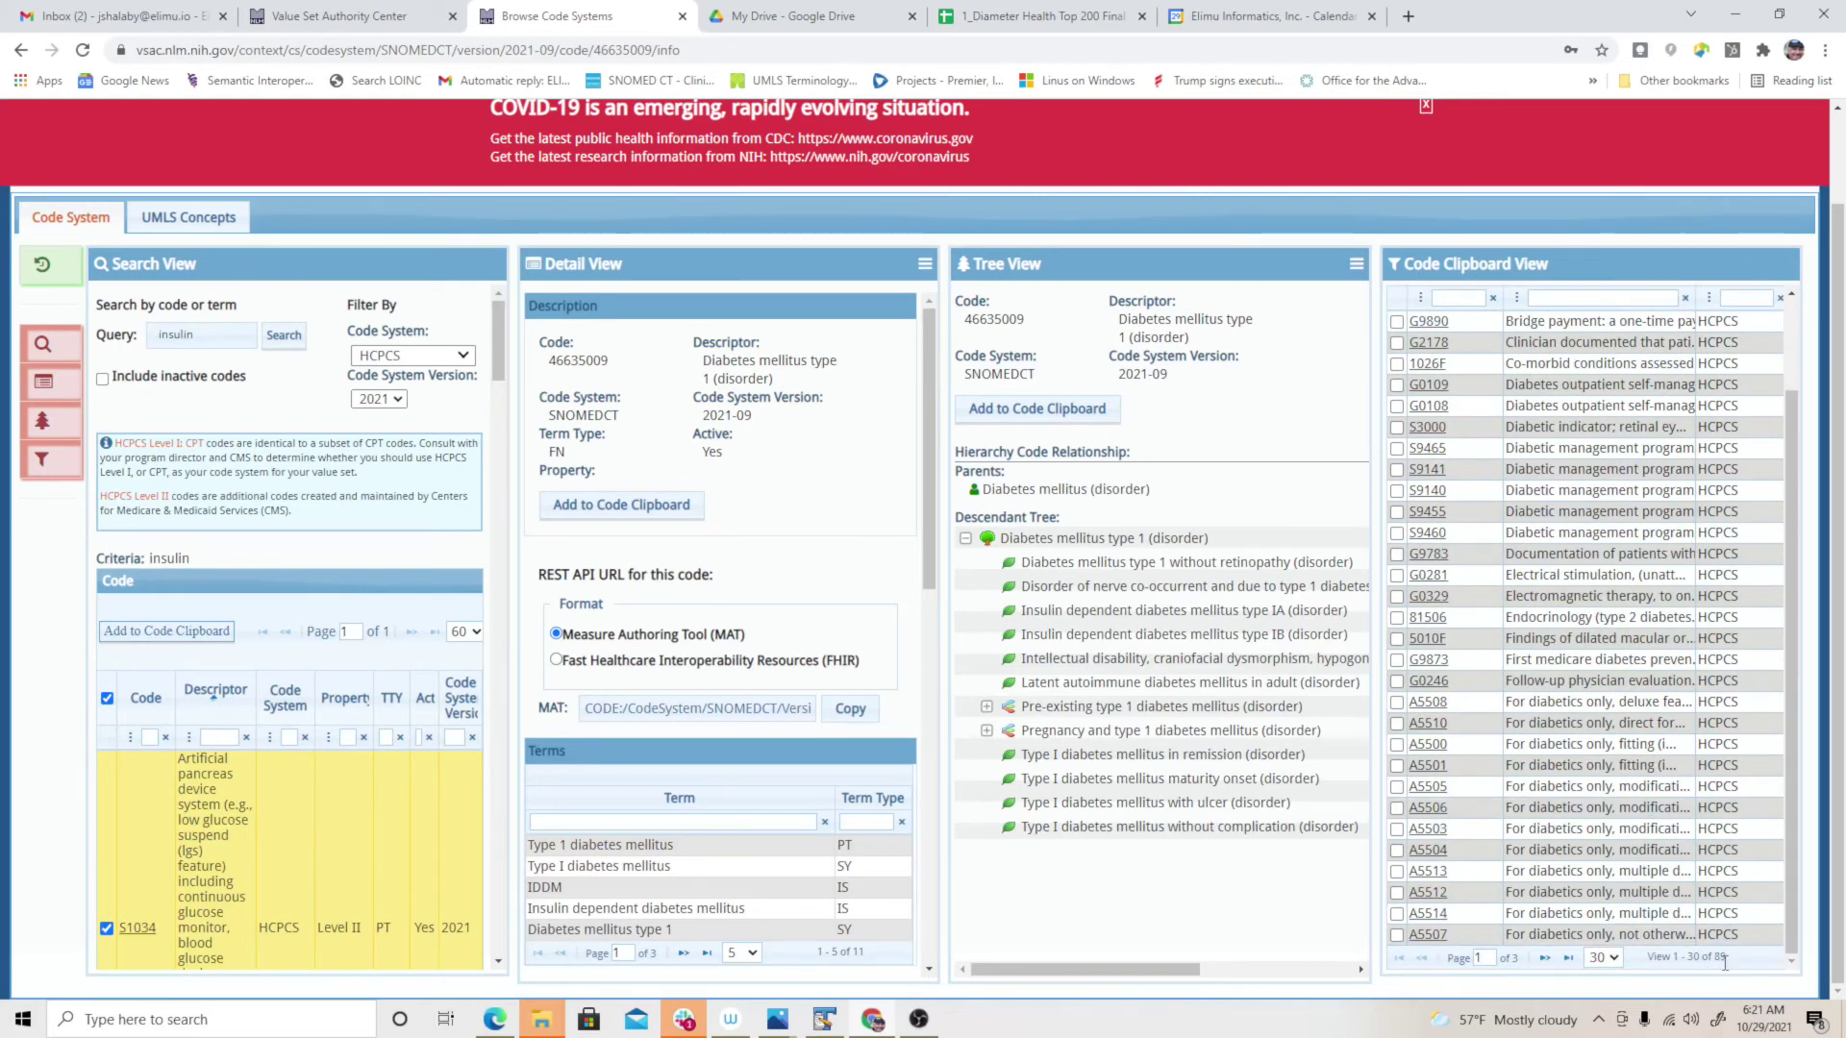
# - Return to the value set definition, refresh its Code Clipboard, show 60 codes per page, and select all codes on the first page
pyautogui.click(369, 28)
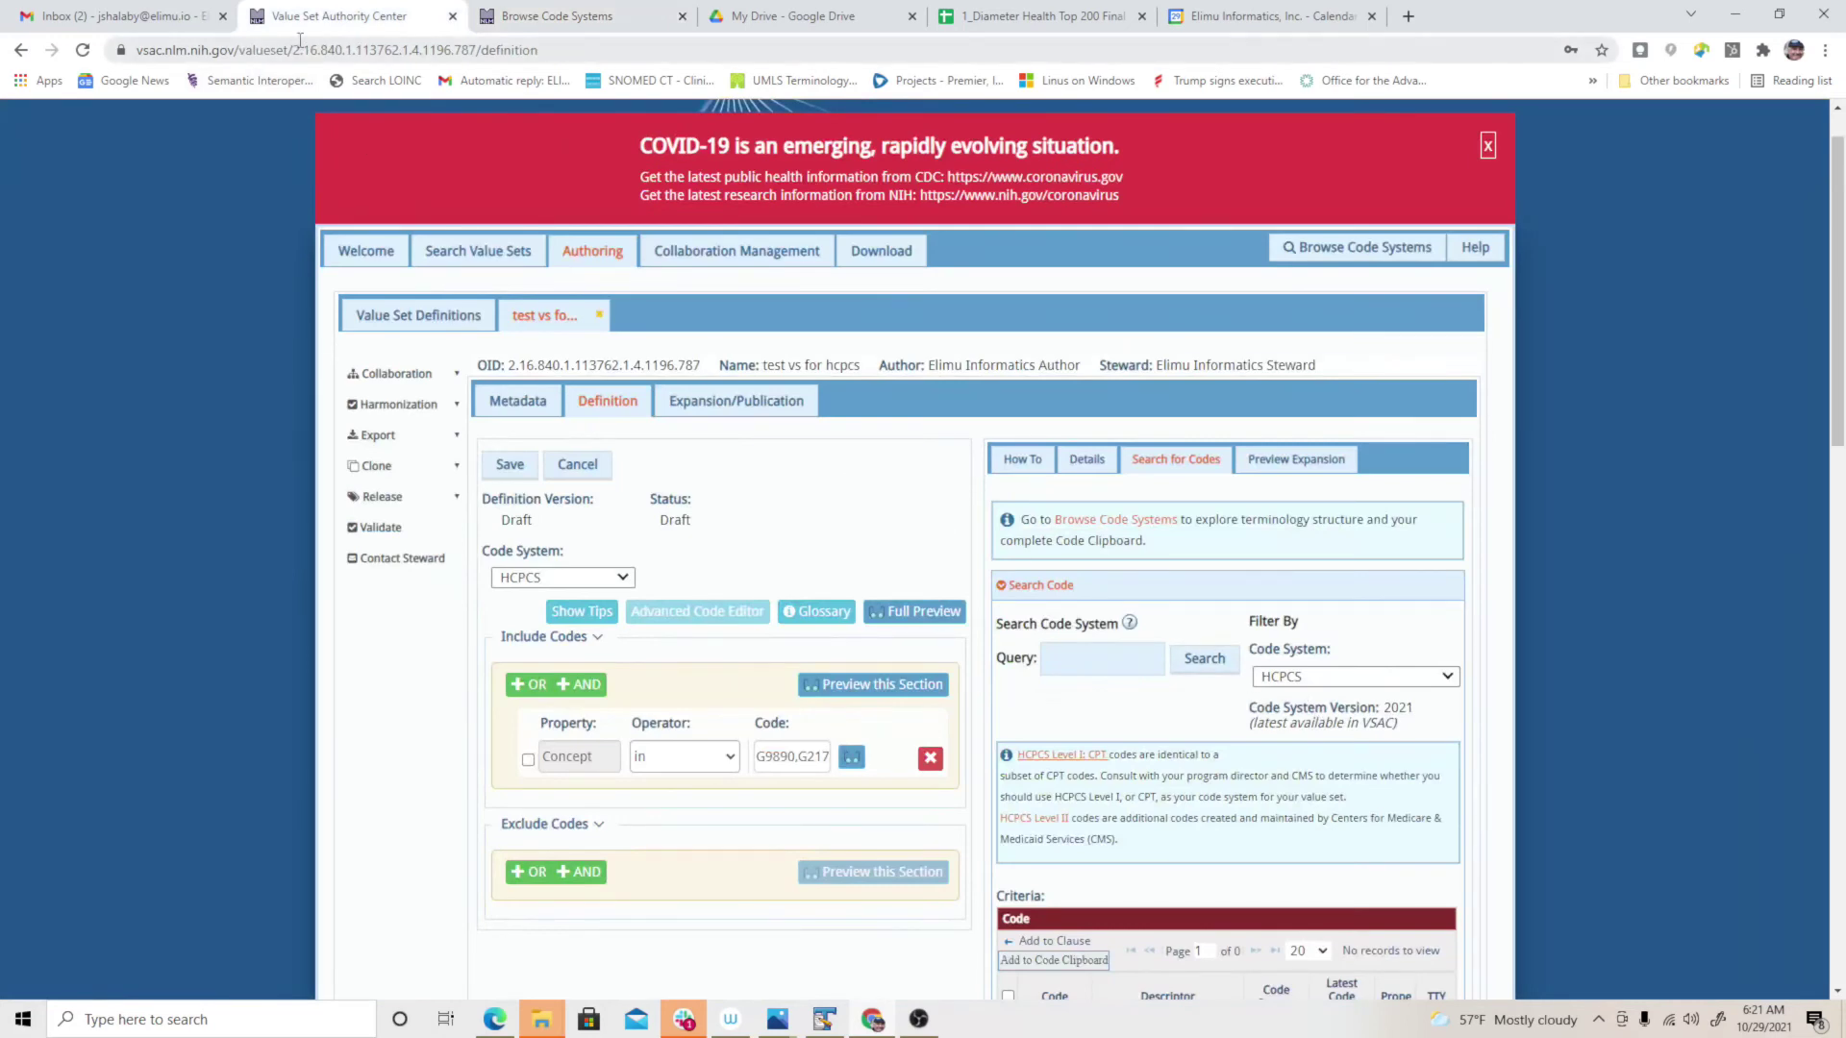
pyautogui.moveTo(1831, 392); pyautogui.dragTo(1813, 519)
pyautogui.click(1086, 733)
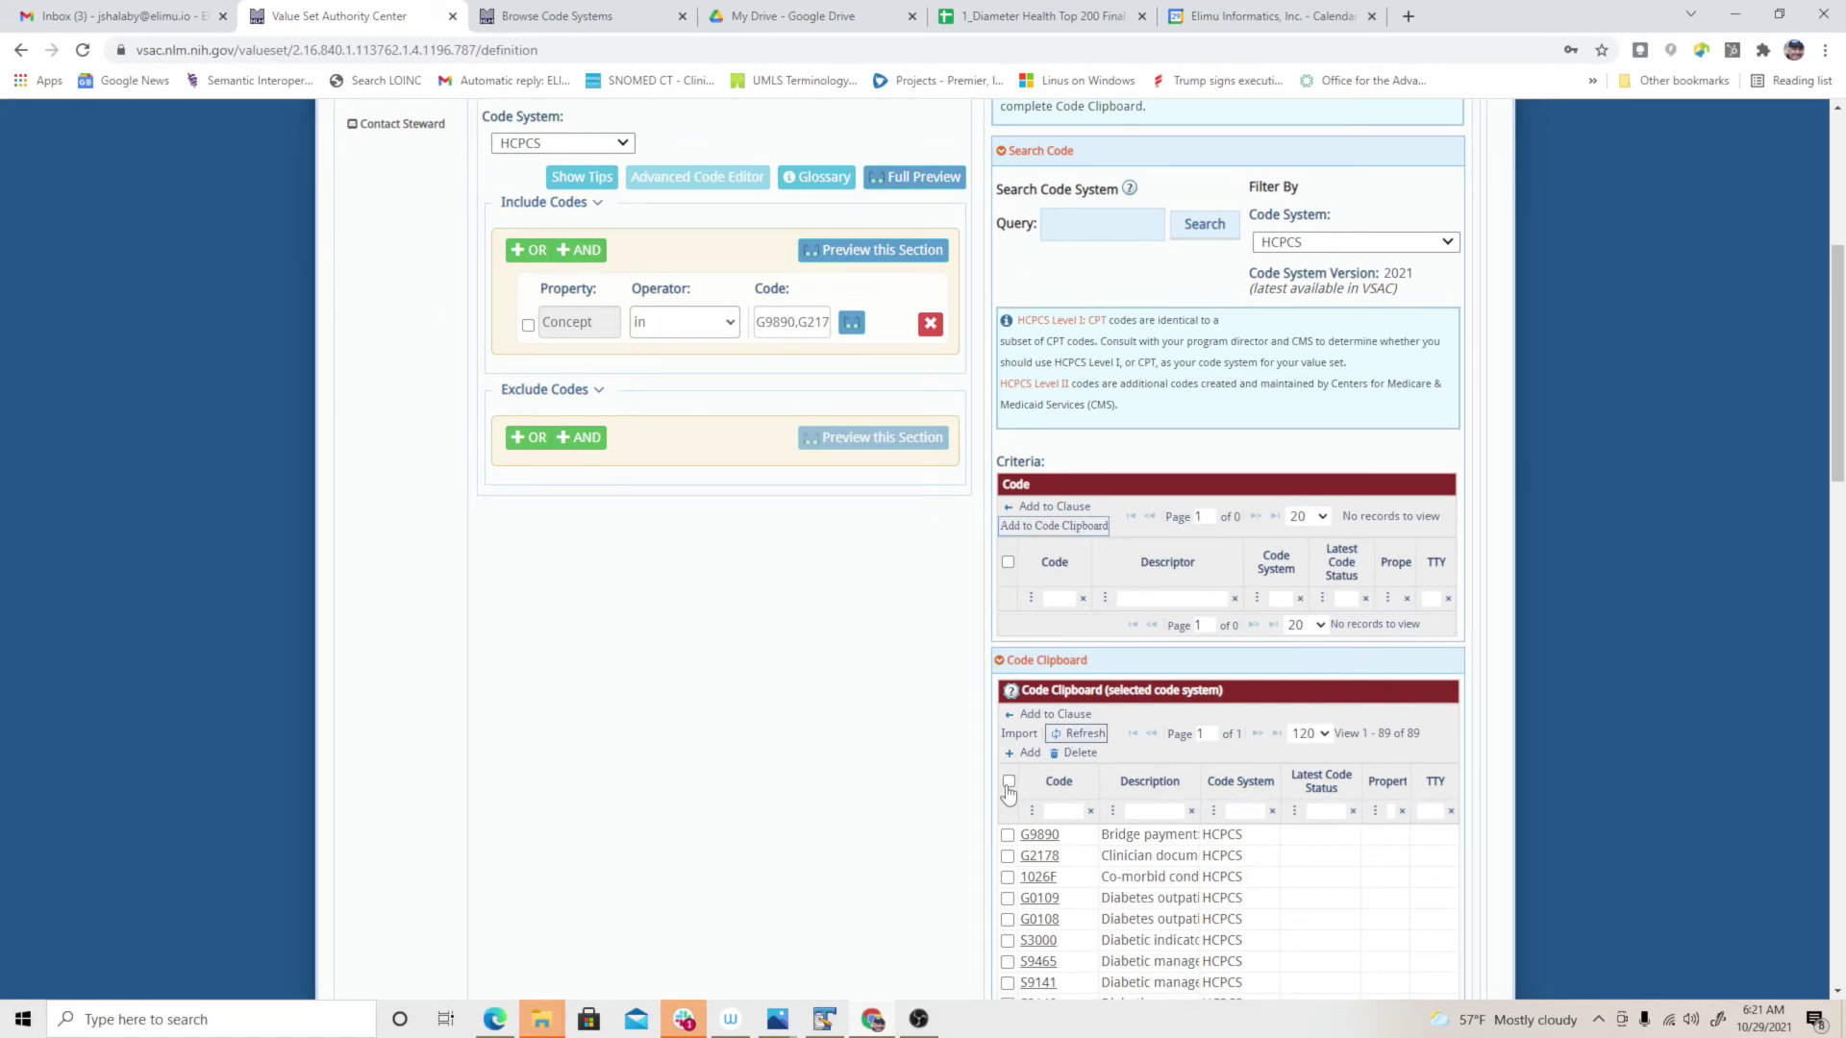
pyautogui.click(1319, 740)
pyautogui.click(1307, 784)
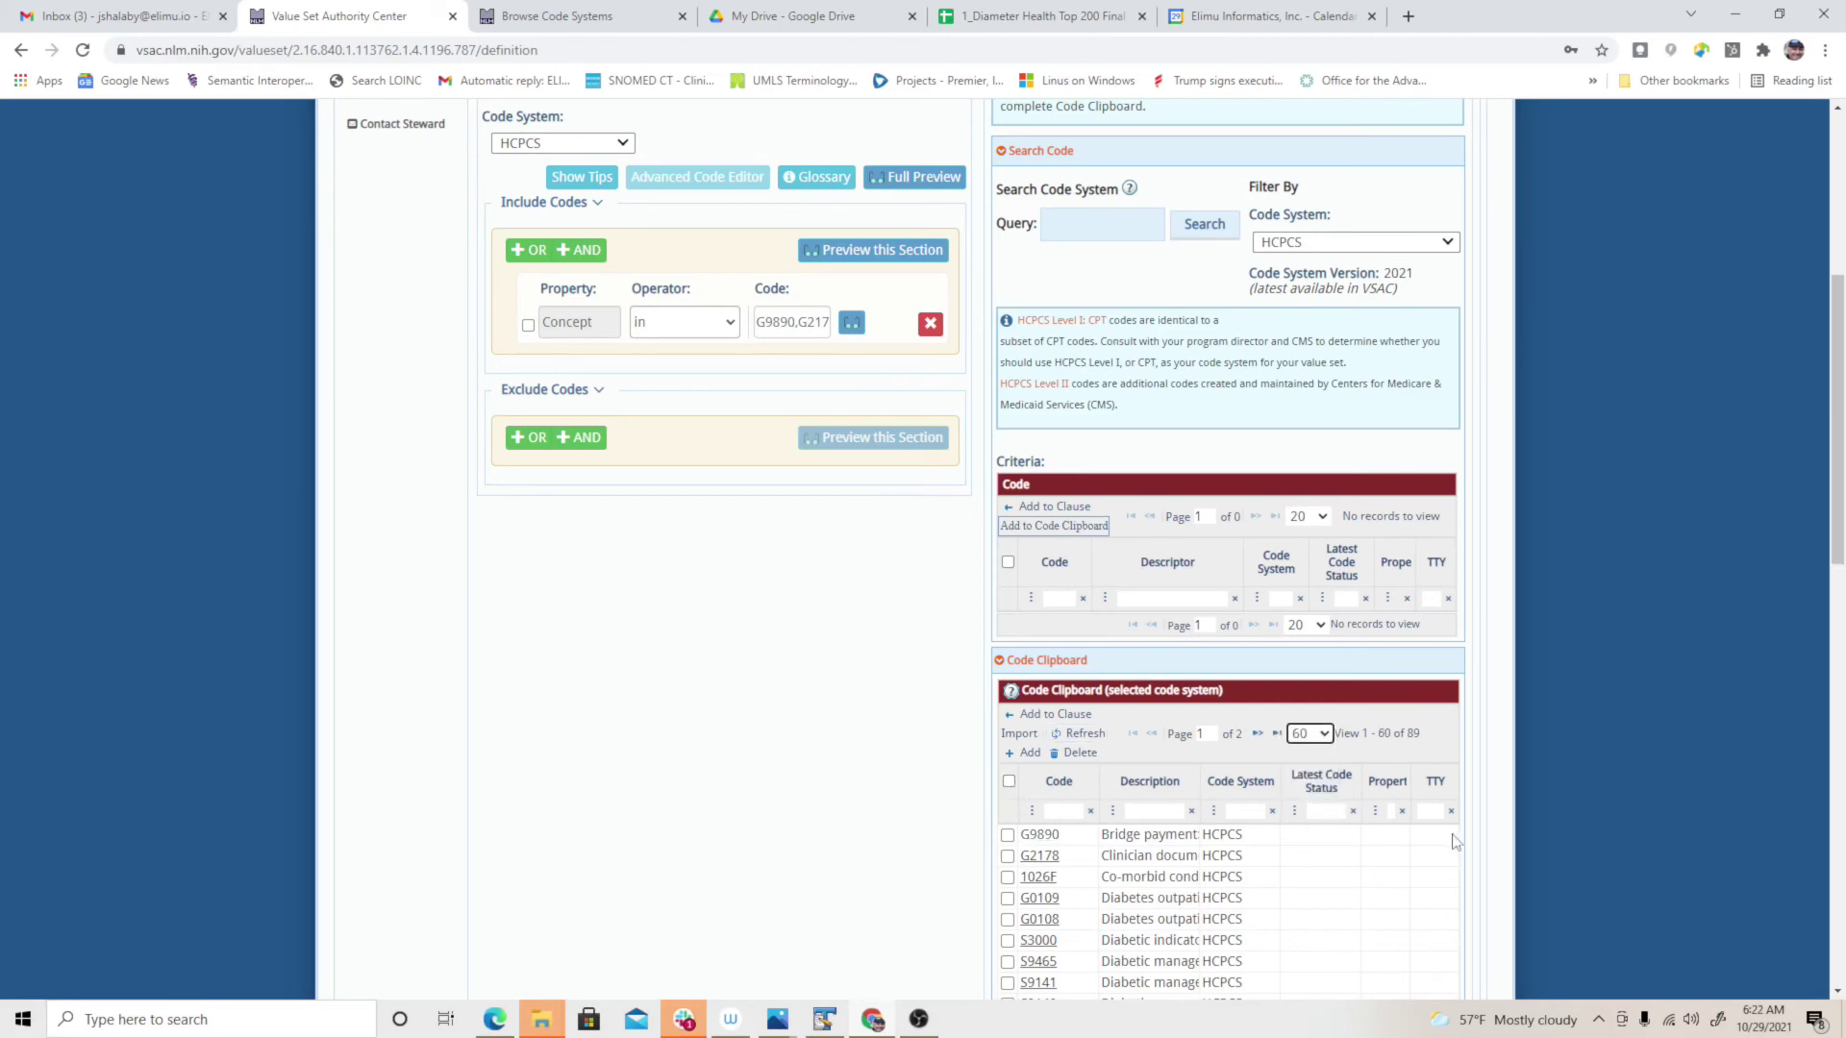
pyautogui.click(1008, 780)
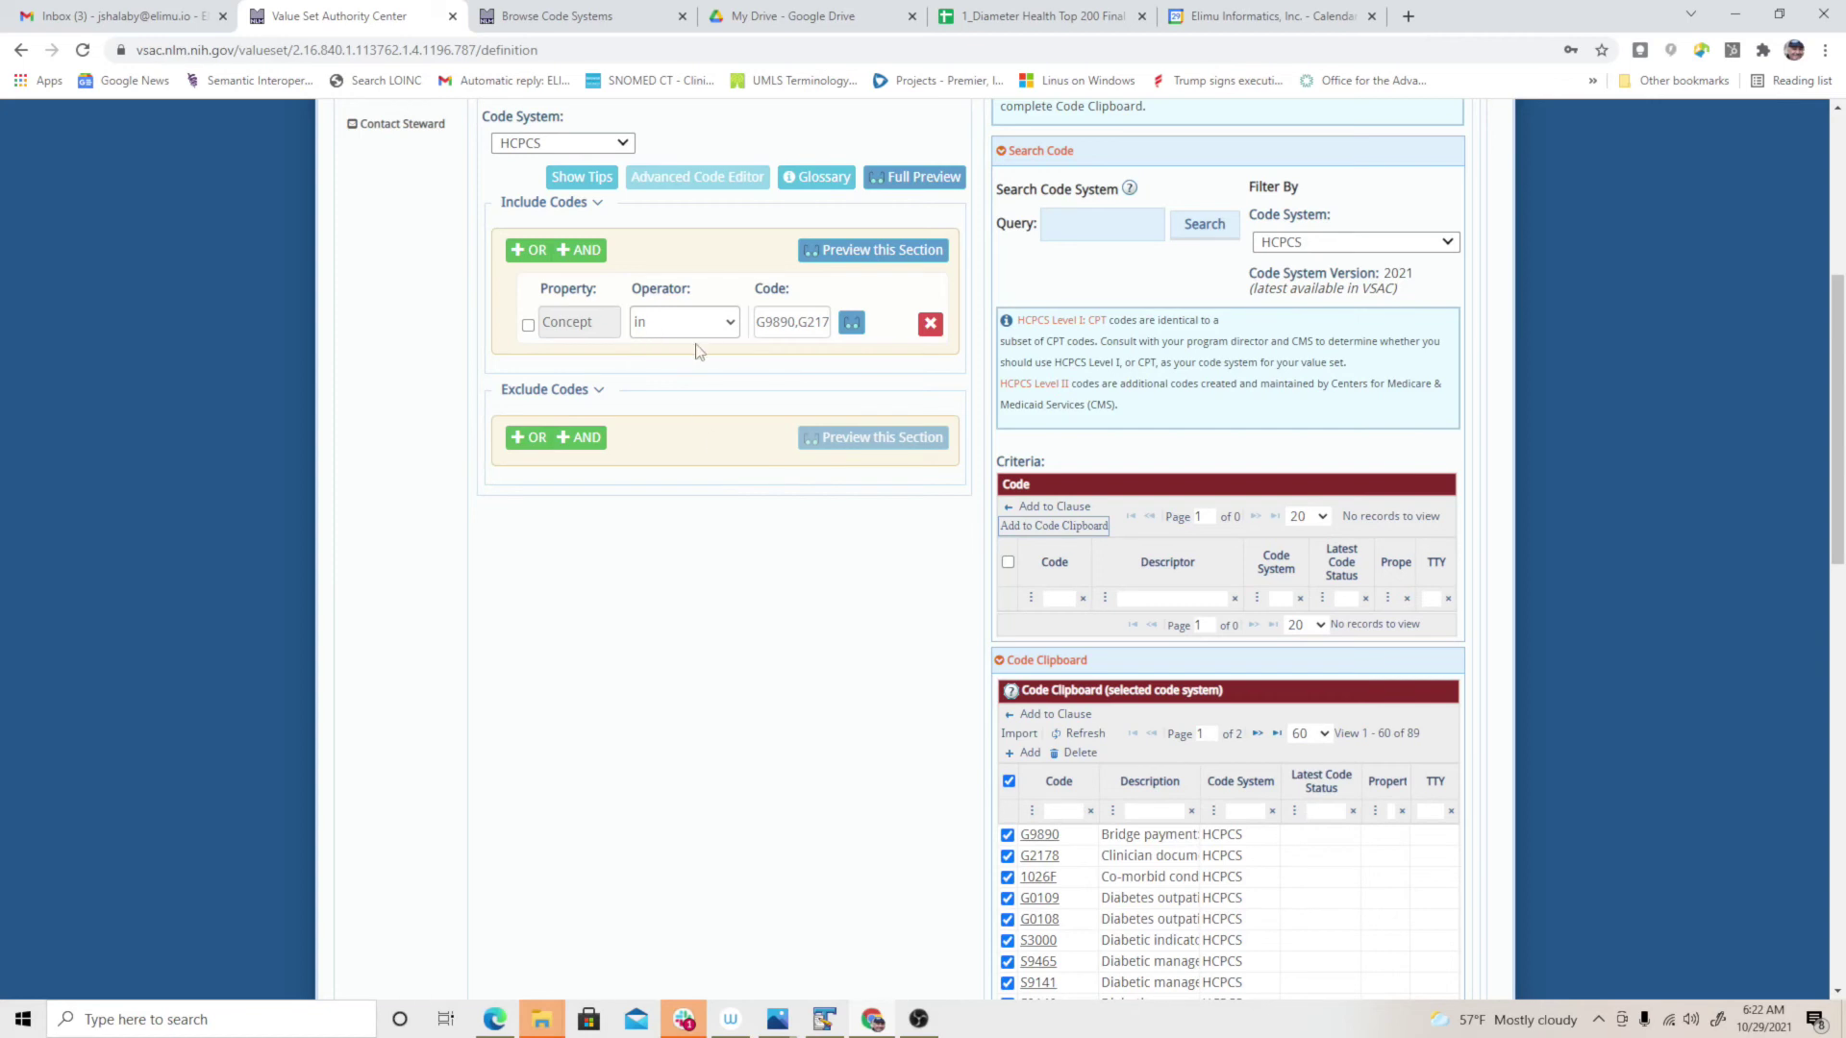
pyautogui.click(581, 250)
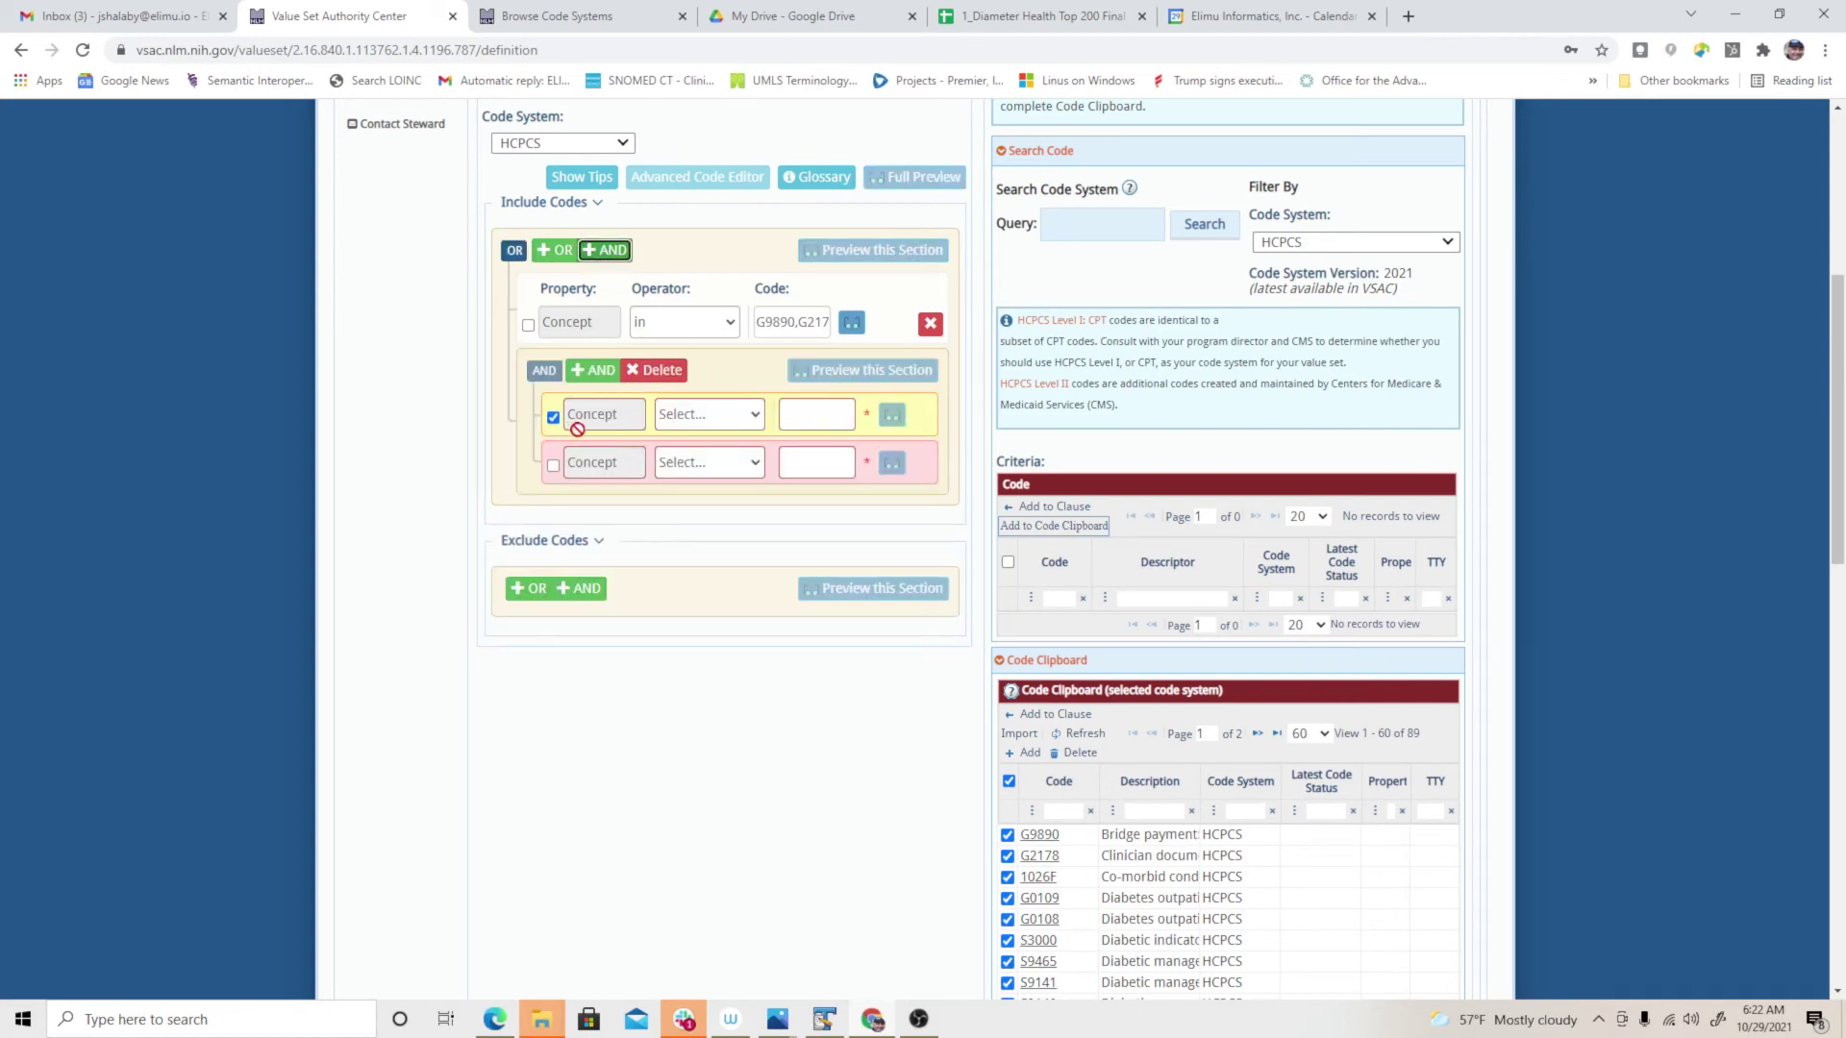
pyautogui.click(653, 370)
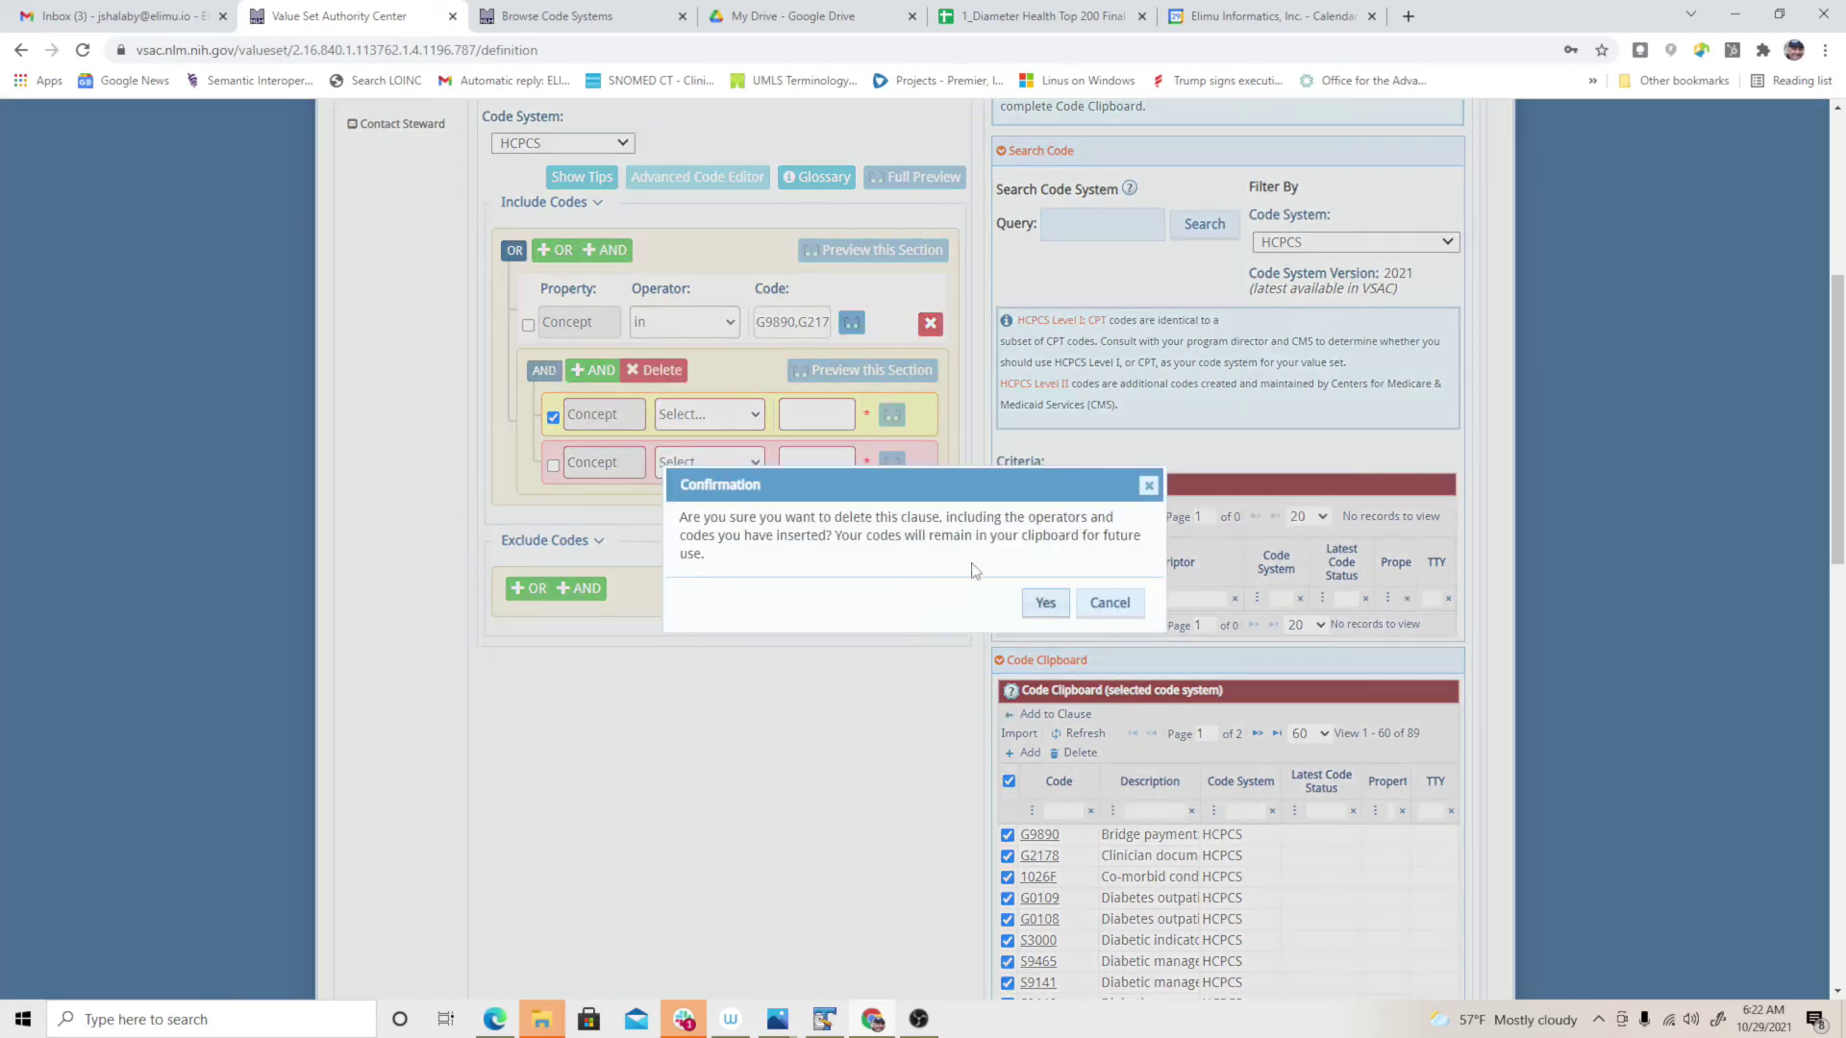
pyautogui.click(1044, 602)
# - Add an OR condition to the include codes with the operator in, and fill it with the selected clipboard codes
pyautogui.click(538, 254)
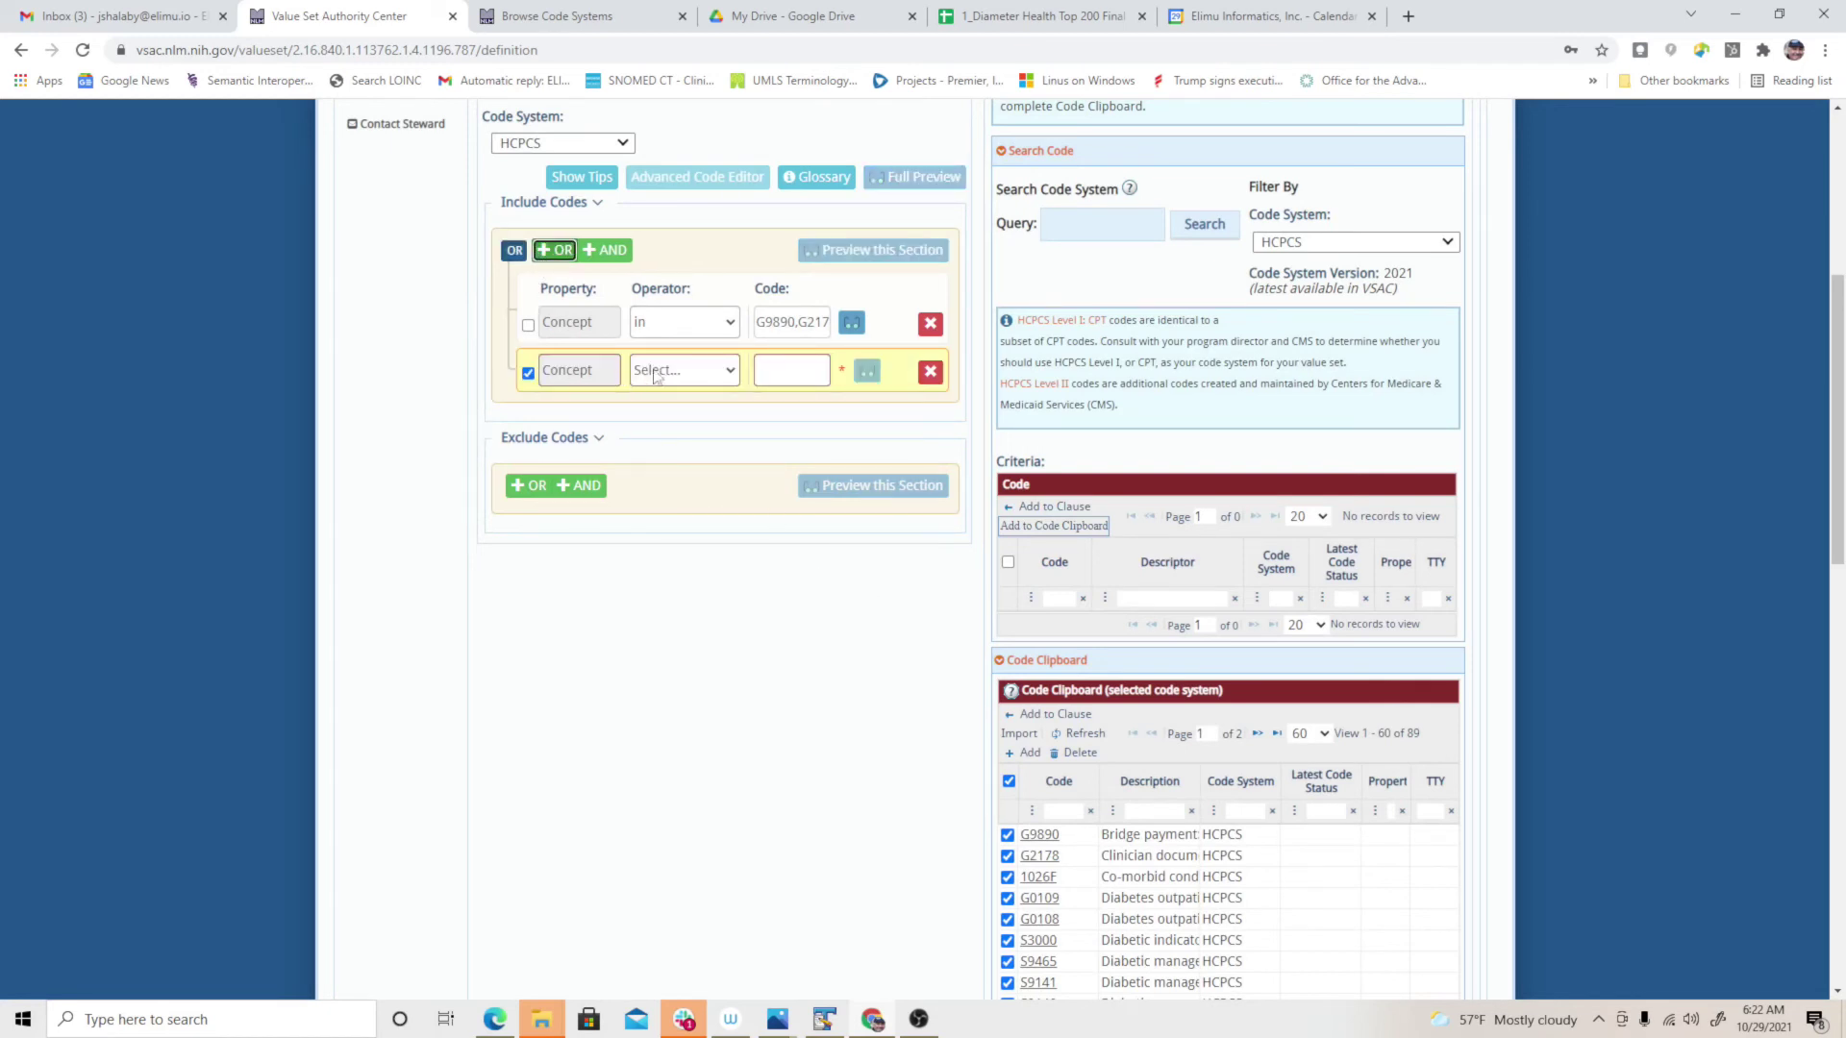
pyautogui.click(738, 376)
pyautogui.click(688, 435)
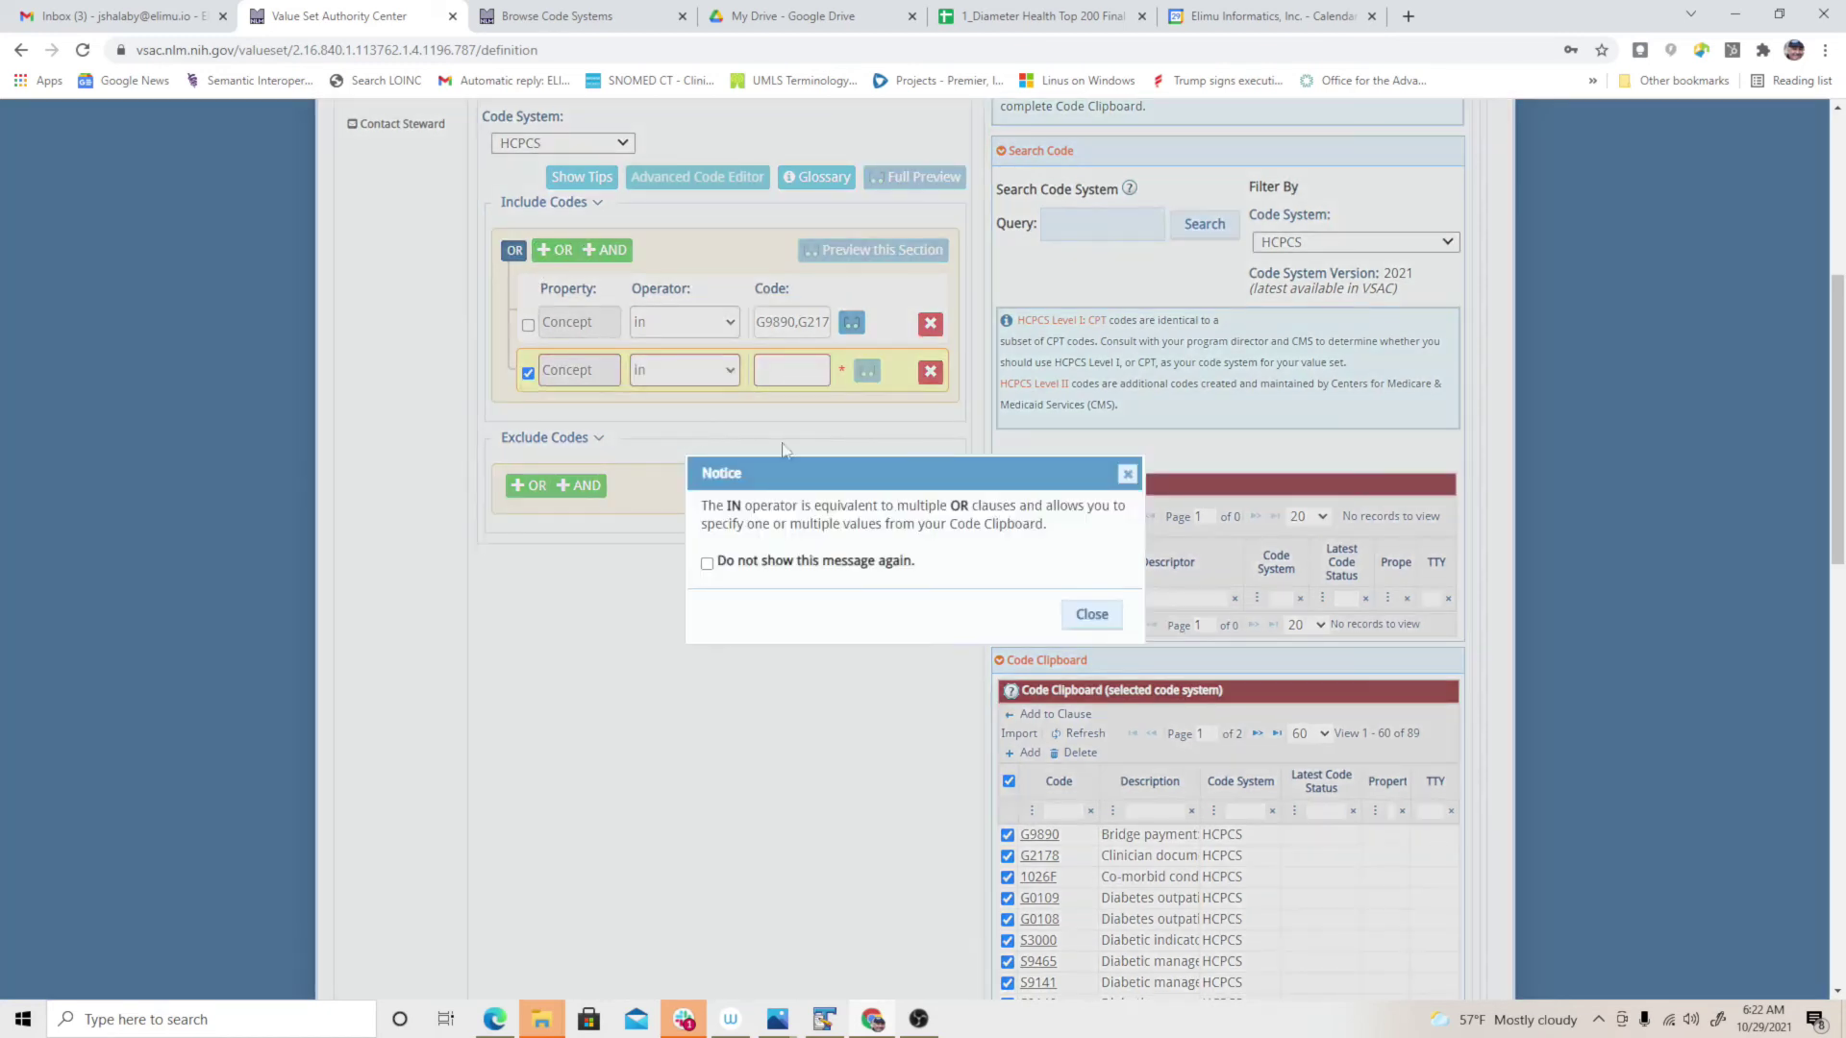
pyautogui.click(1092, 615)
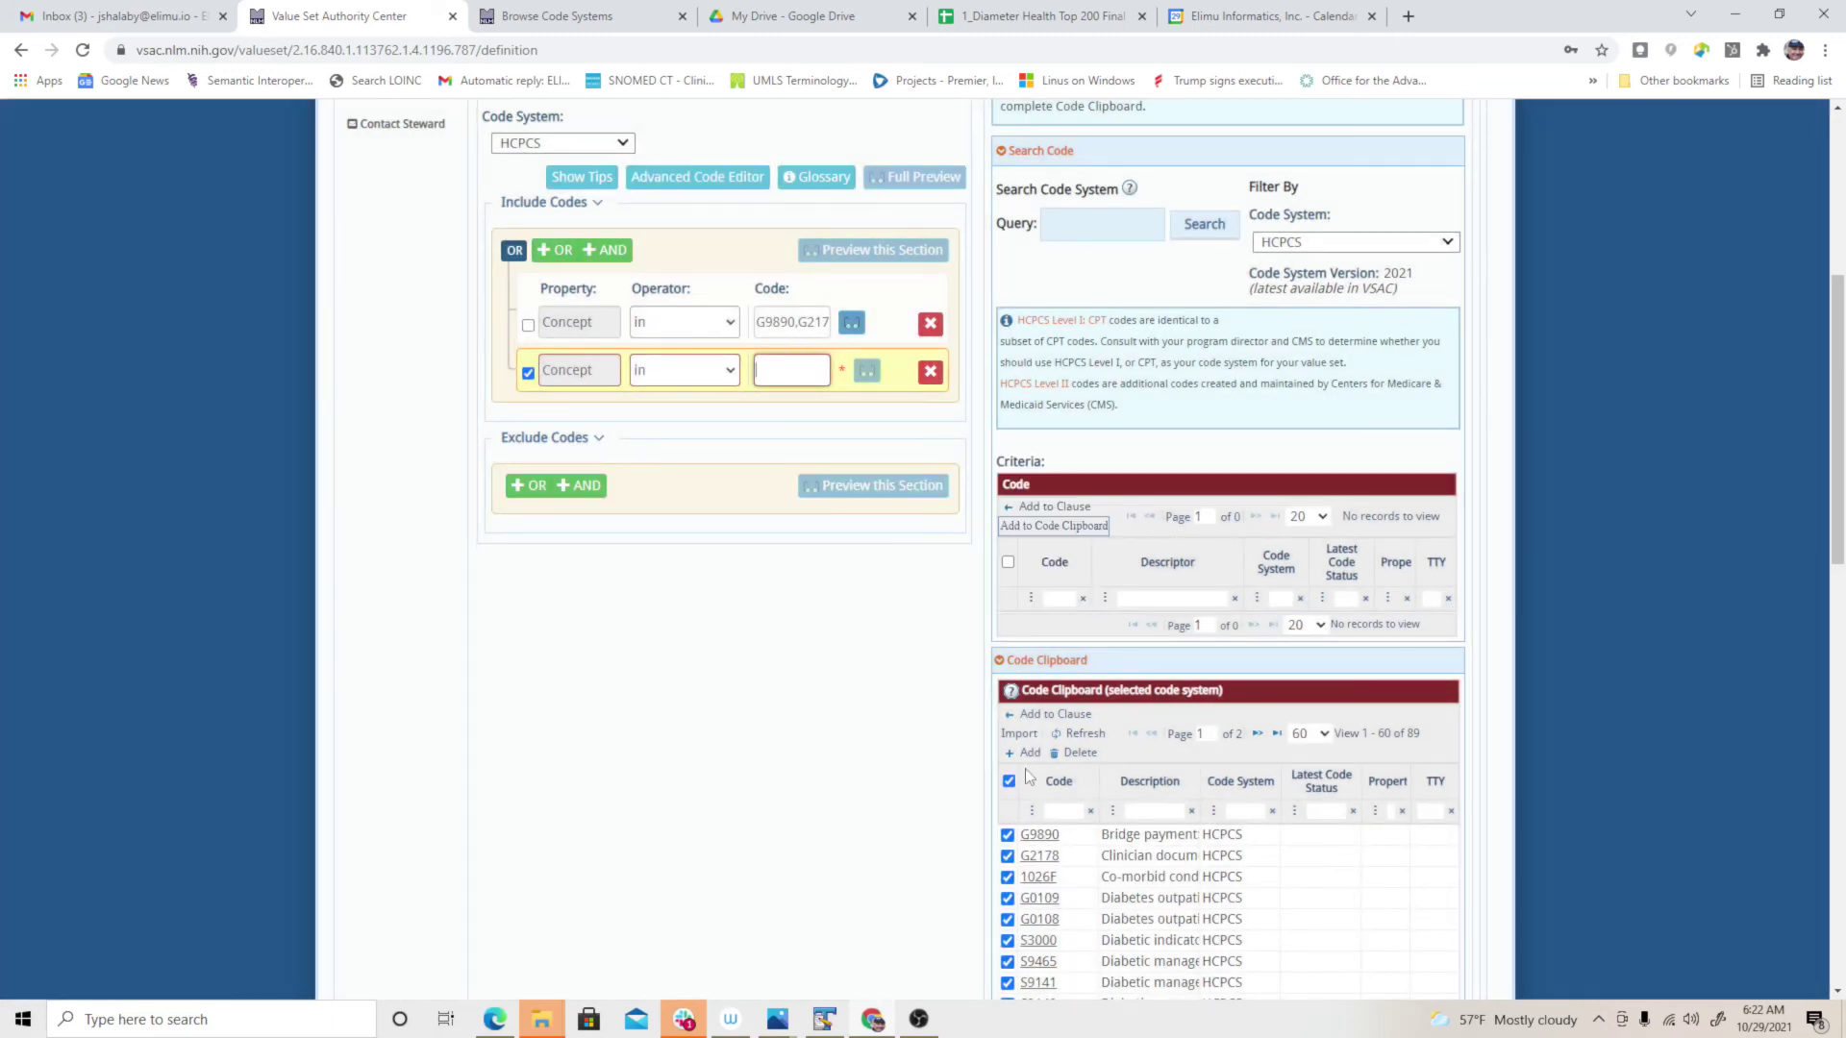
pyautogui.click(1052, 716)
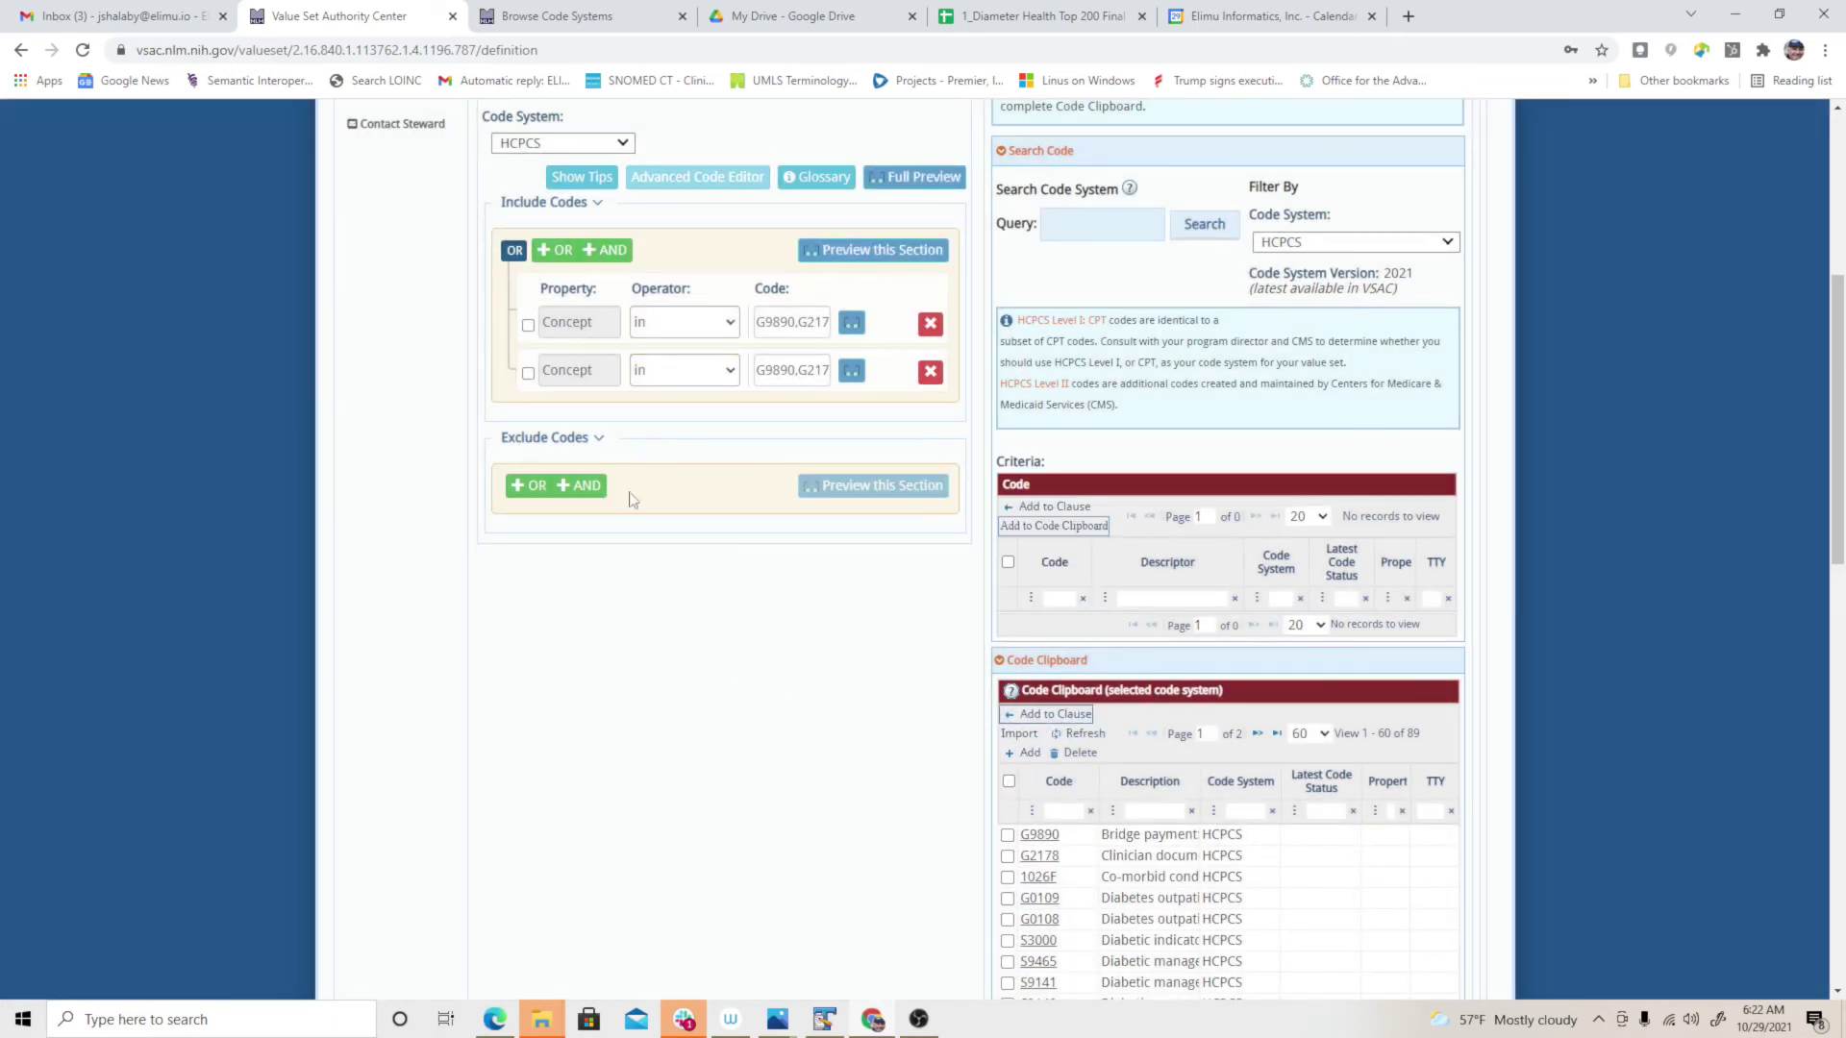
# - Add a third OR include condition with the operator in, filled with all codes from the clipboard's second page
pyautogui.click(1257, 733)
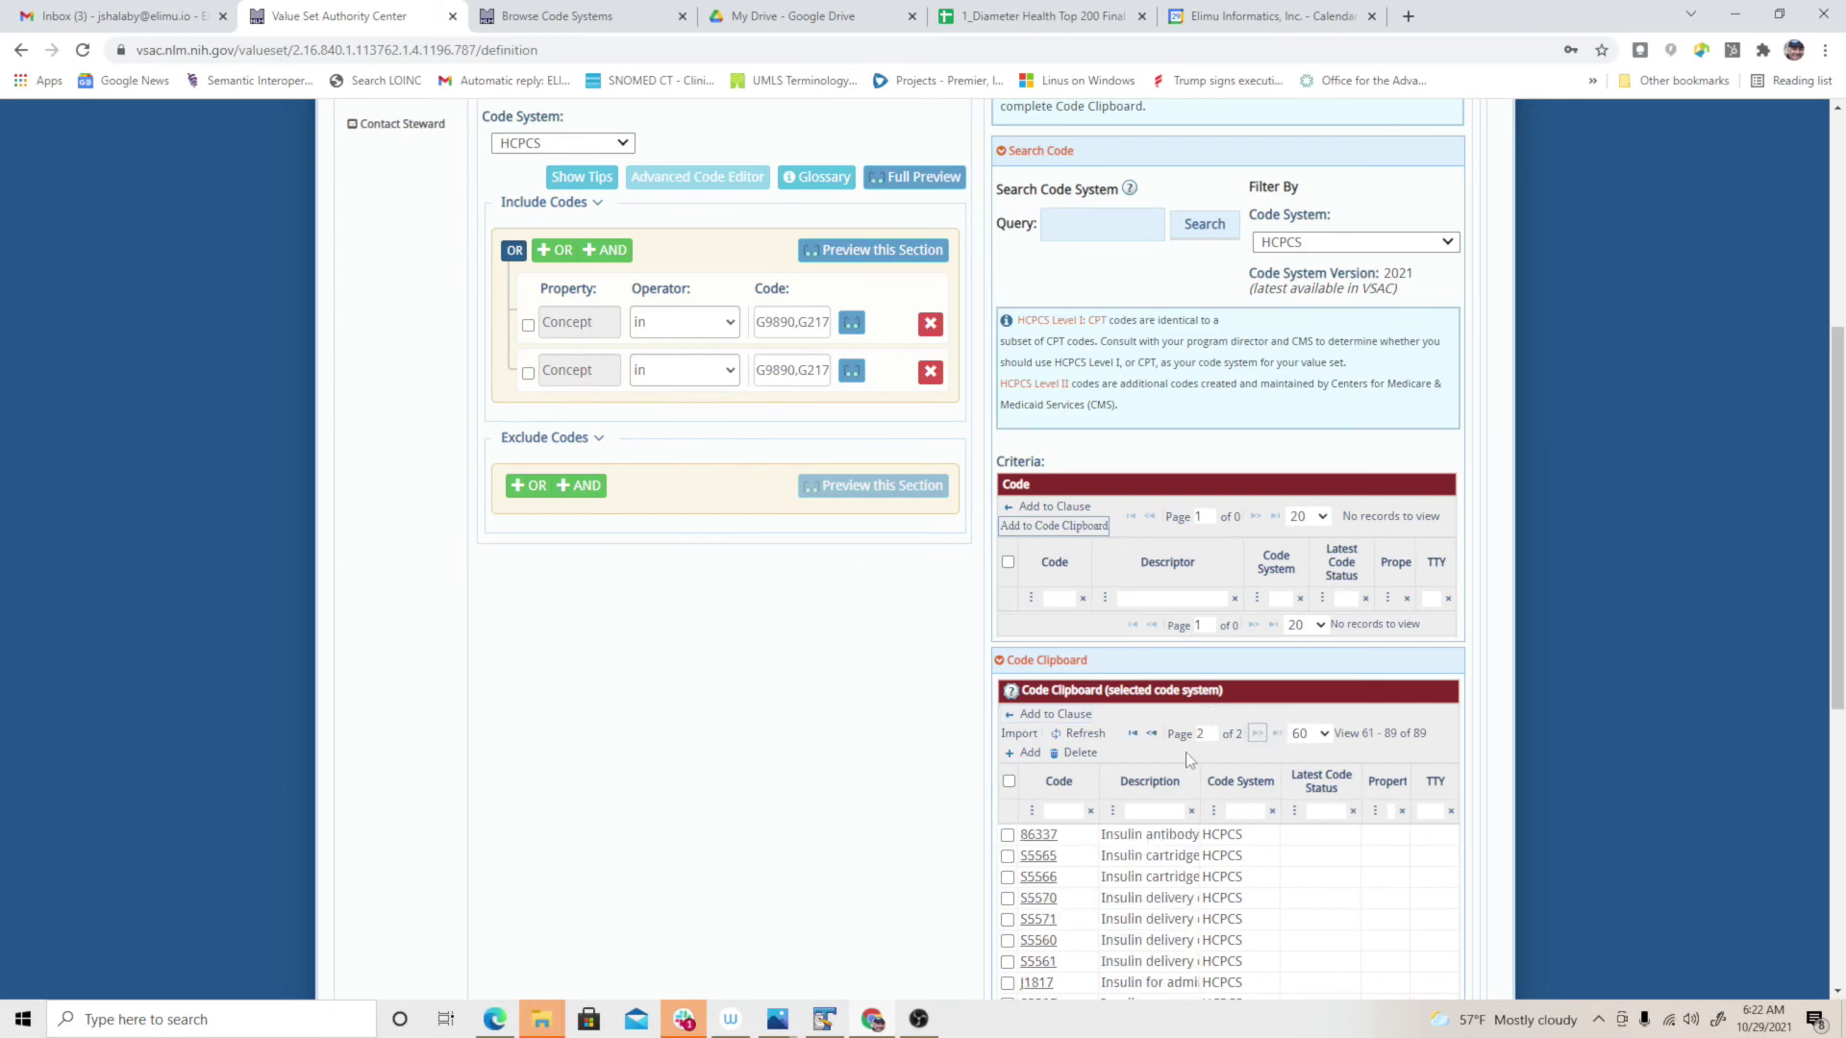
pyautogui.click(1007, 782)
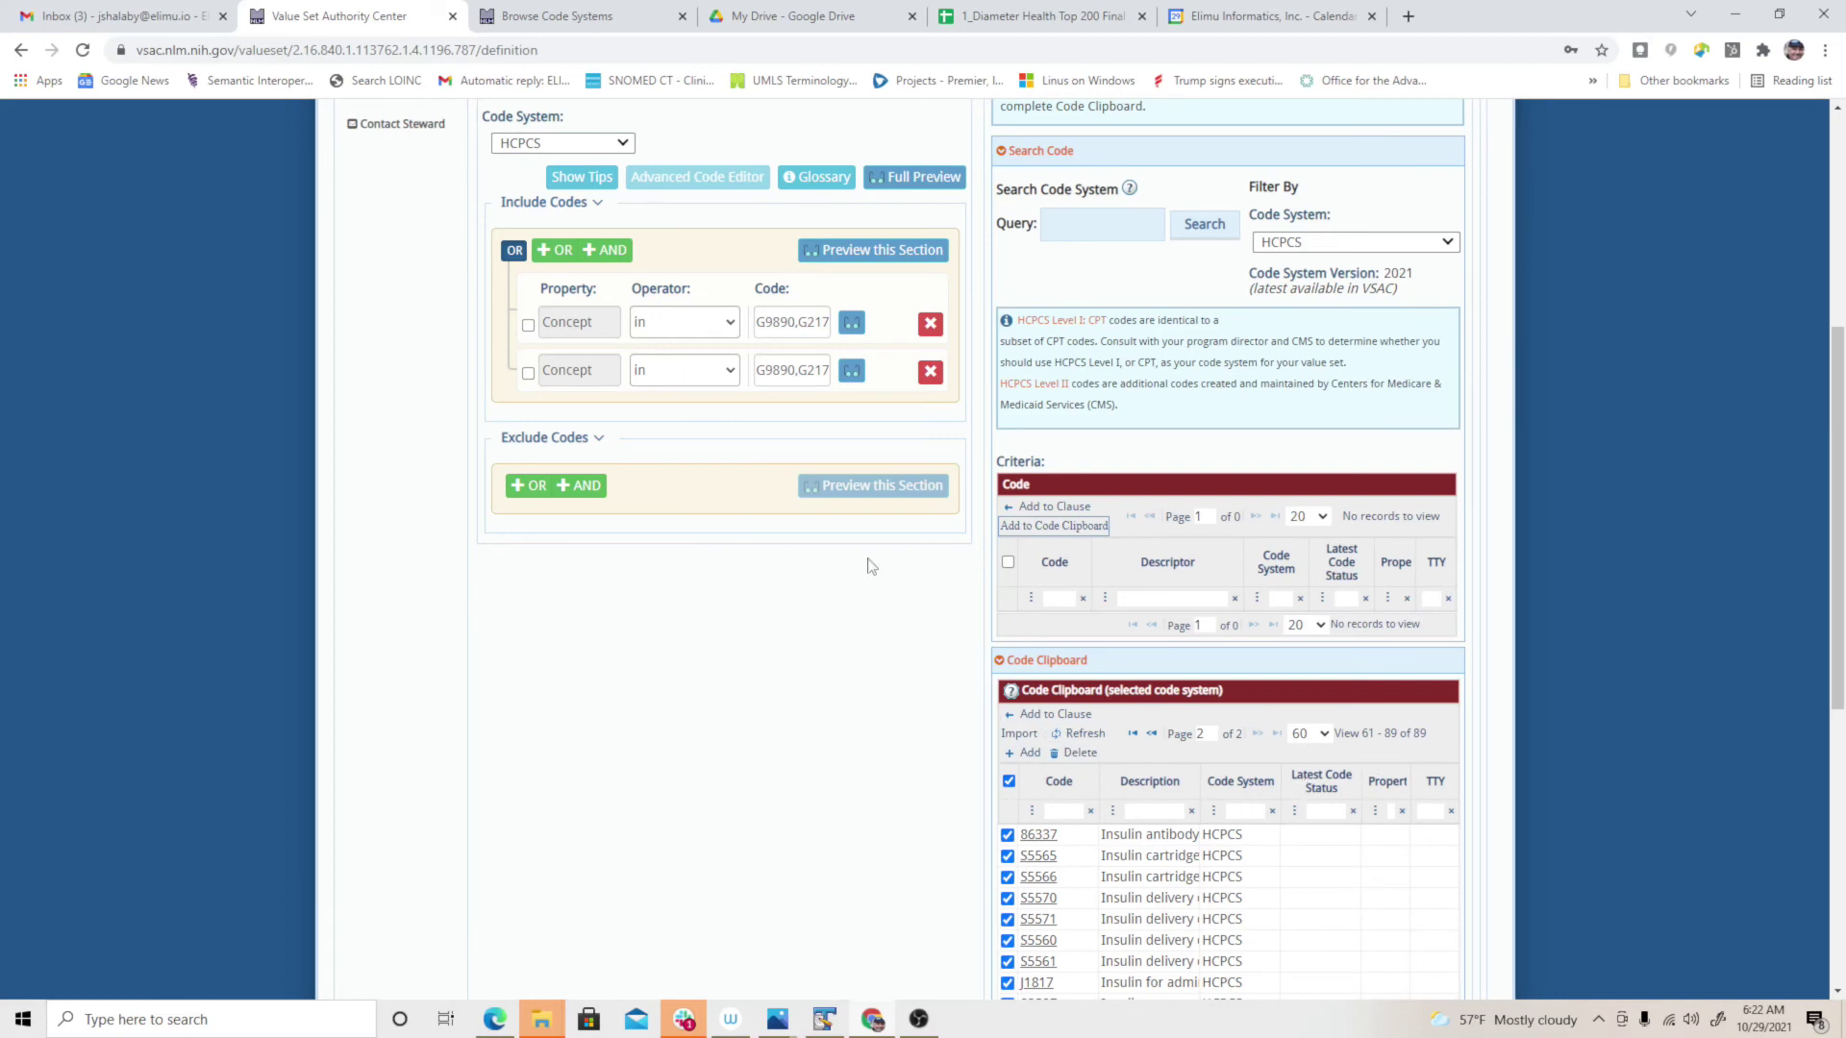
pyautogui.click(556, 250)
pyautogui.click(709, 419)
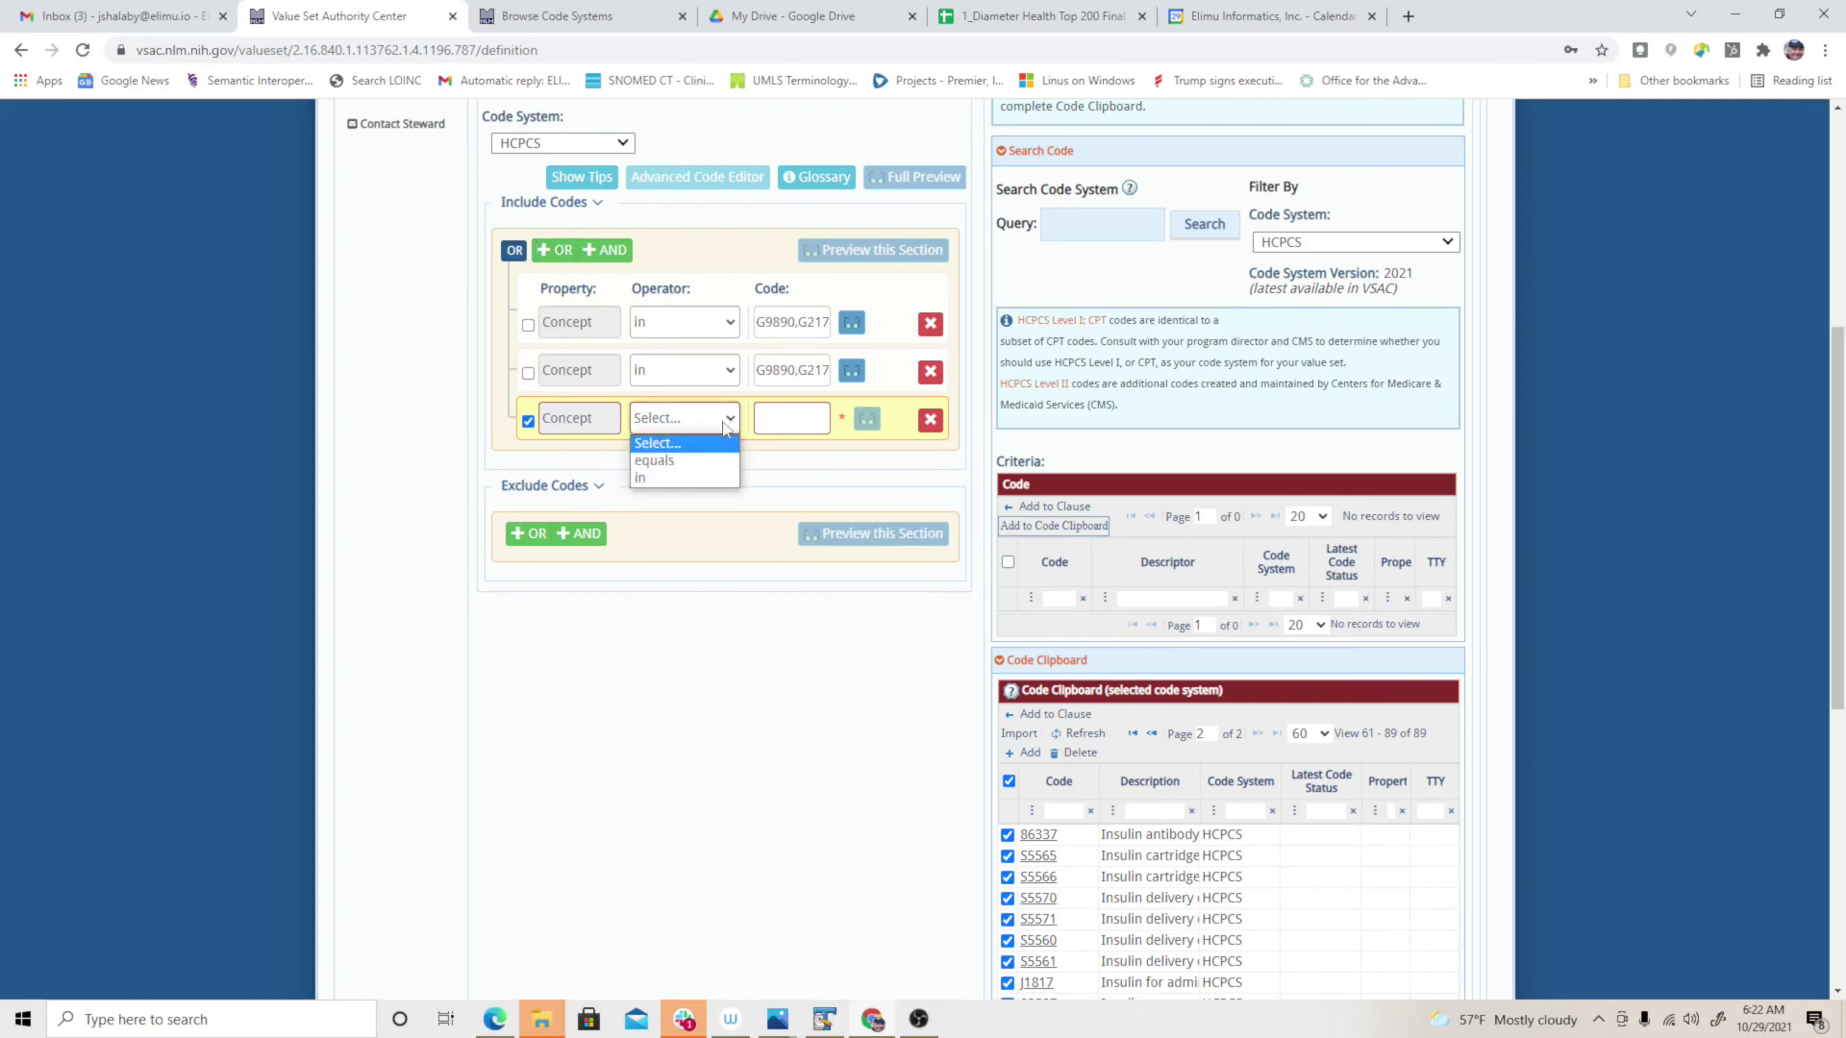
pyautogui.click(673, 473)
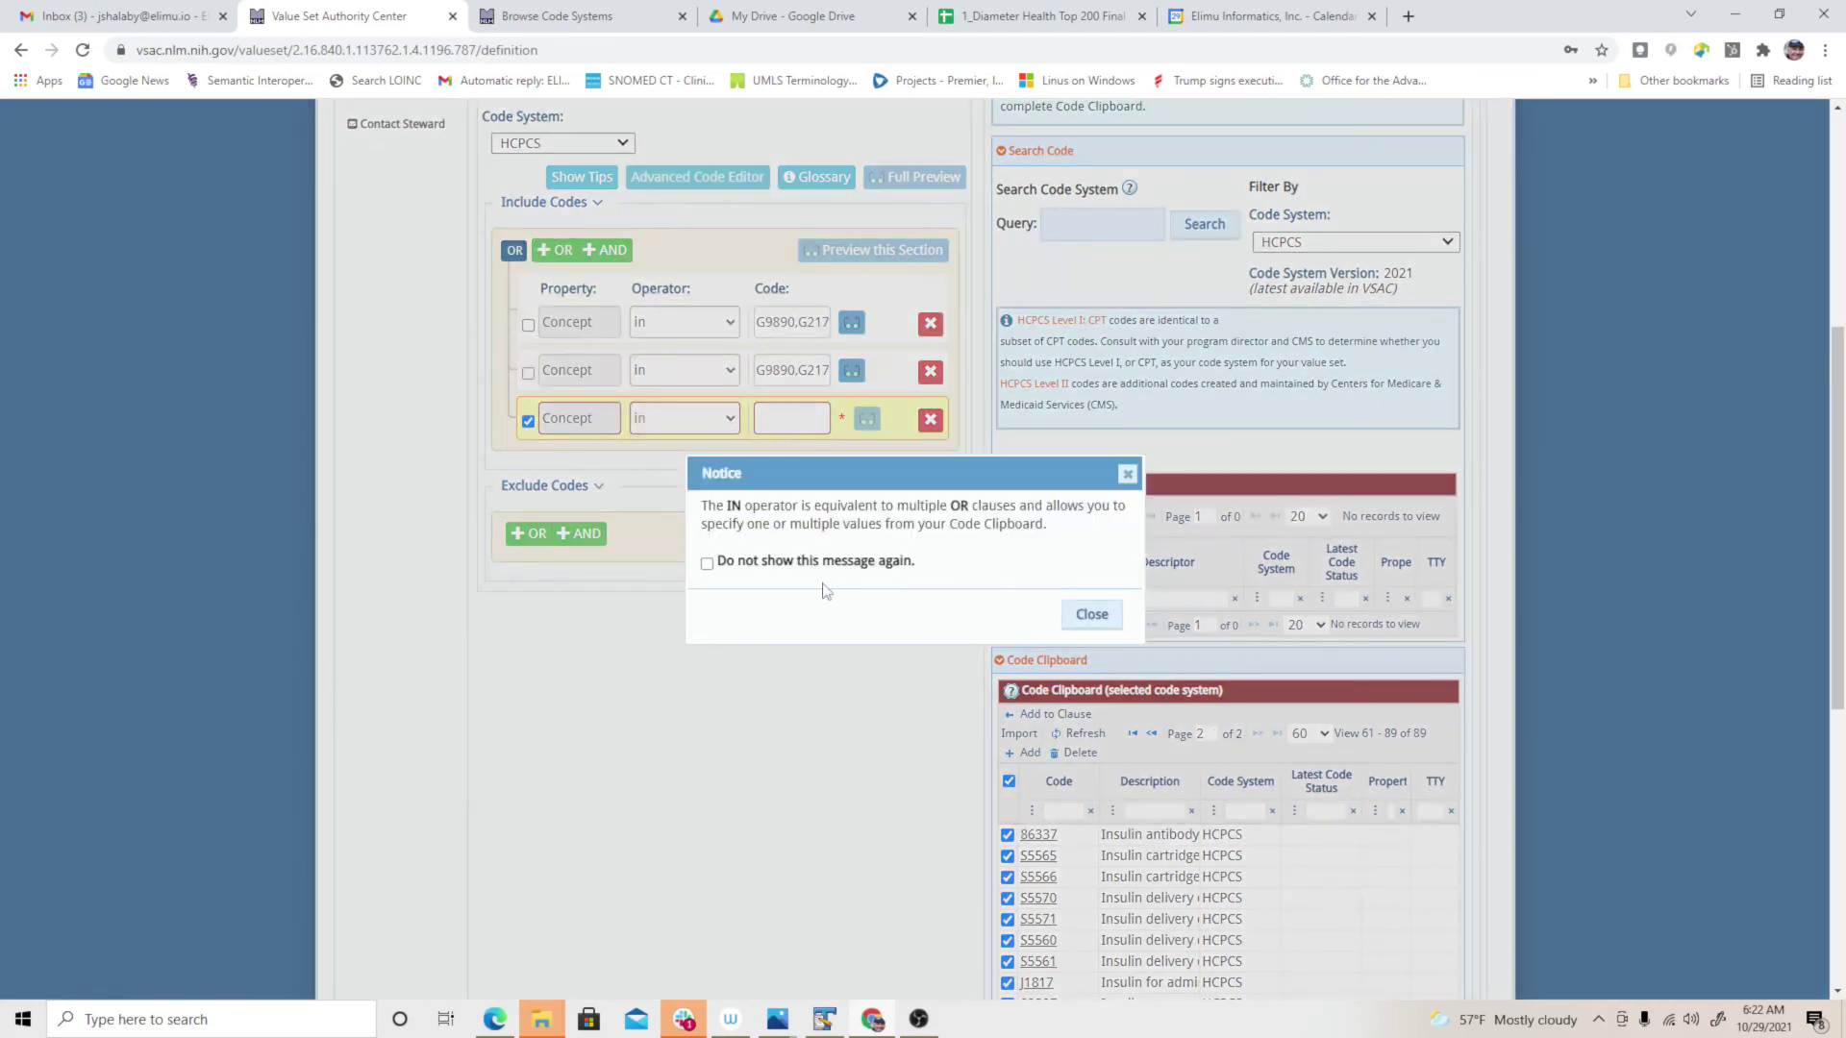
pyautogui.click(723, 568)
pyautogui.click(1078, 617)
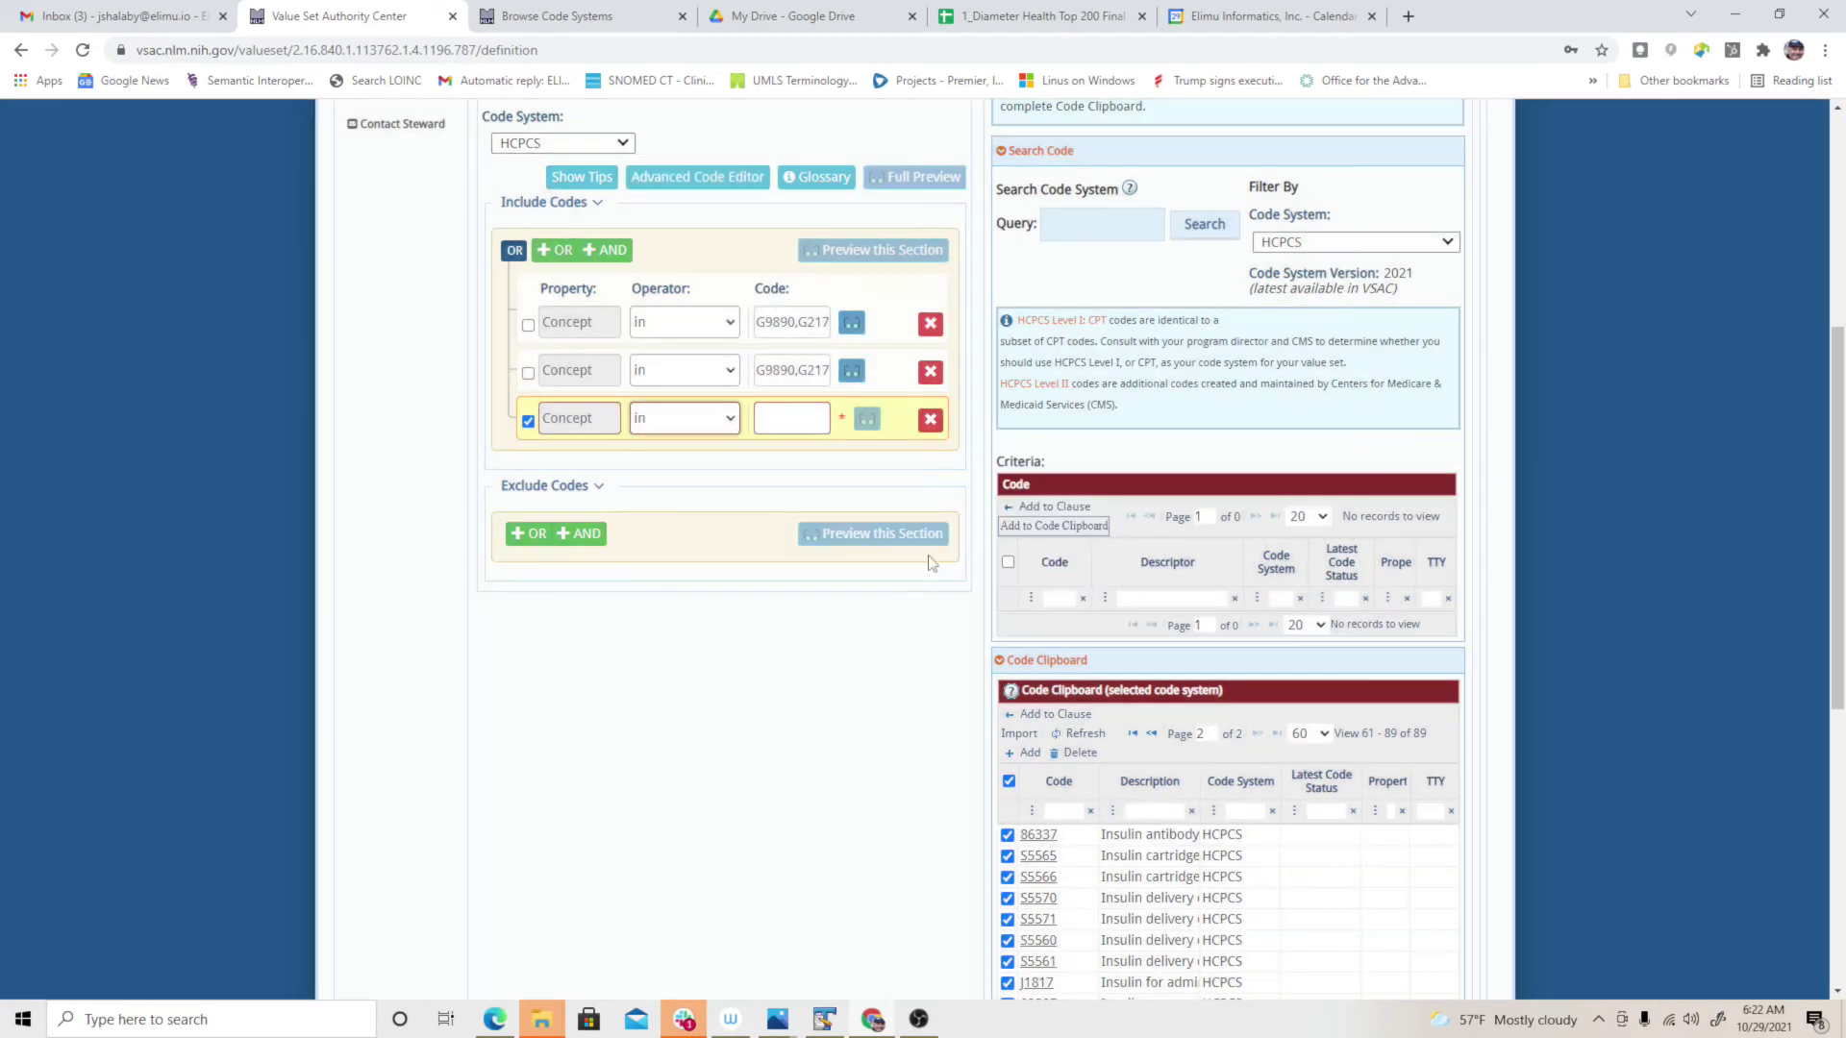
pyautogui.click(767, 426)
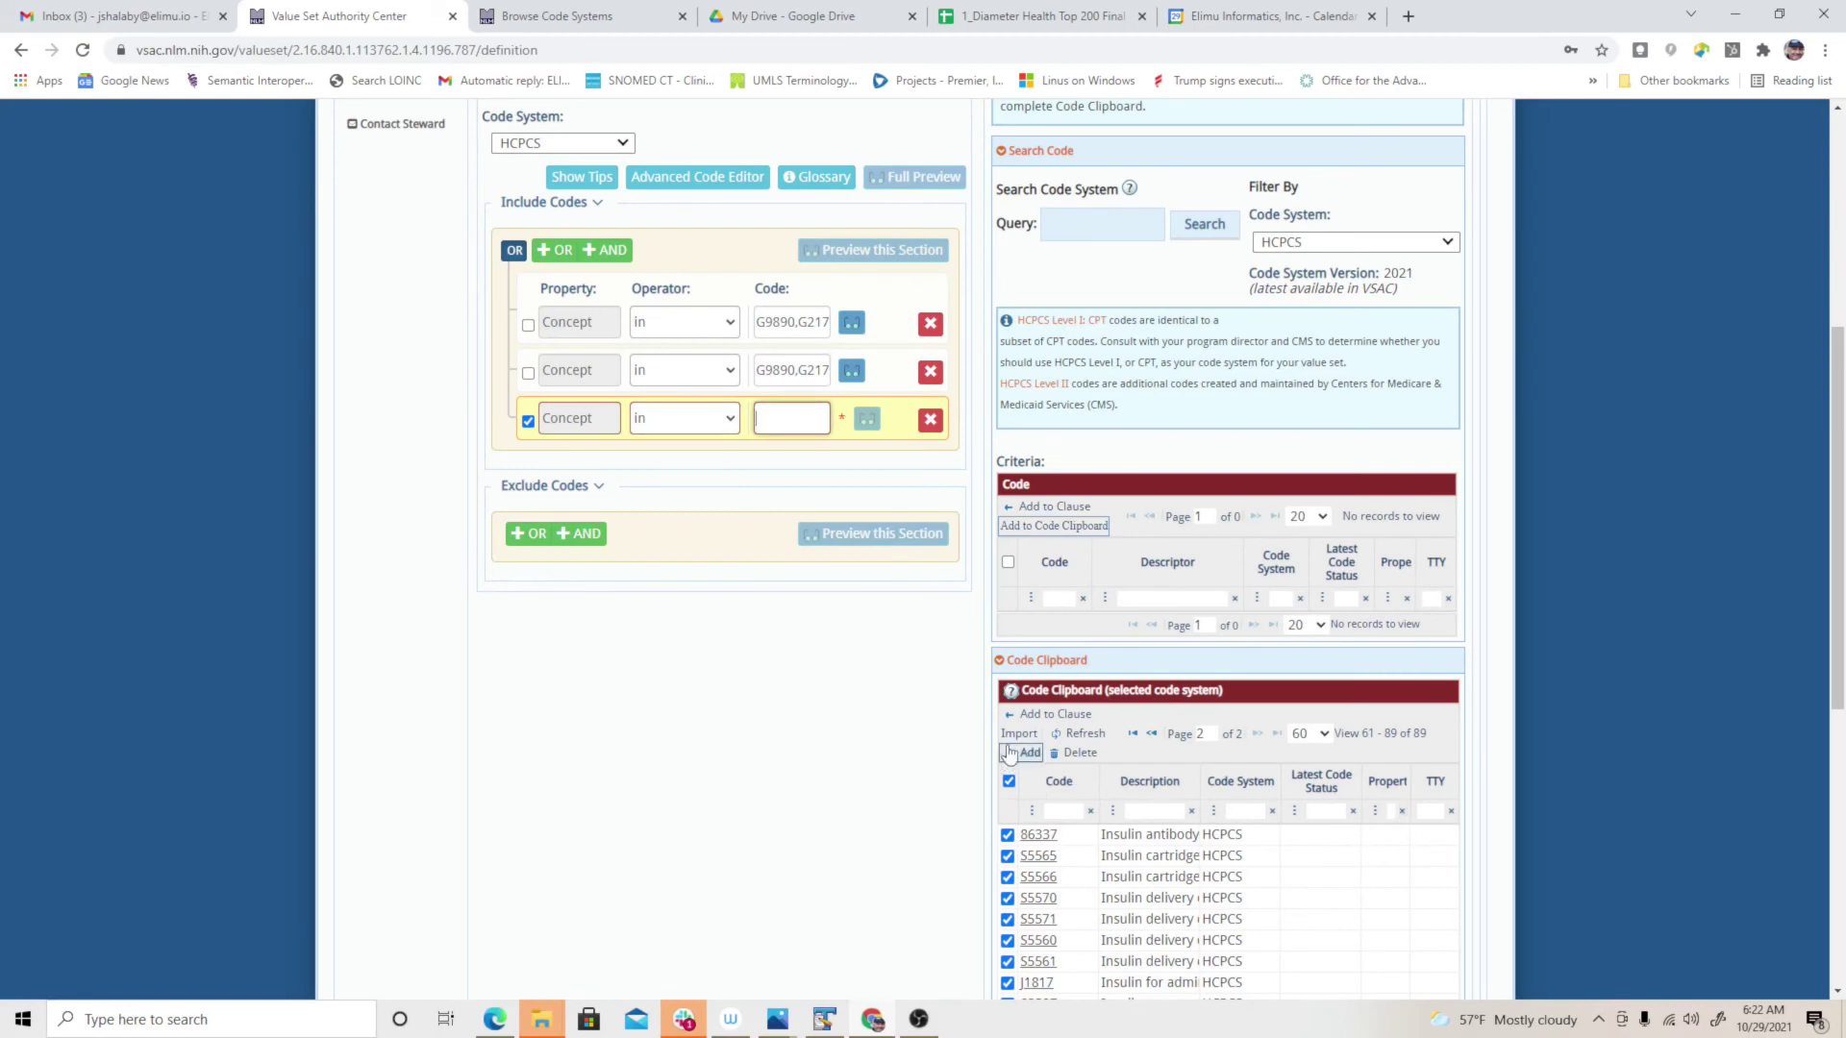
pyautogui.click(1057, 715)
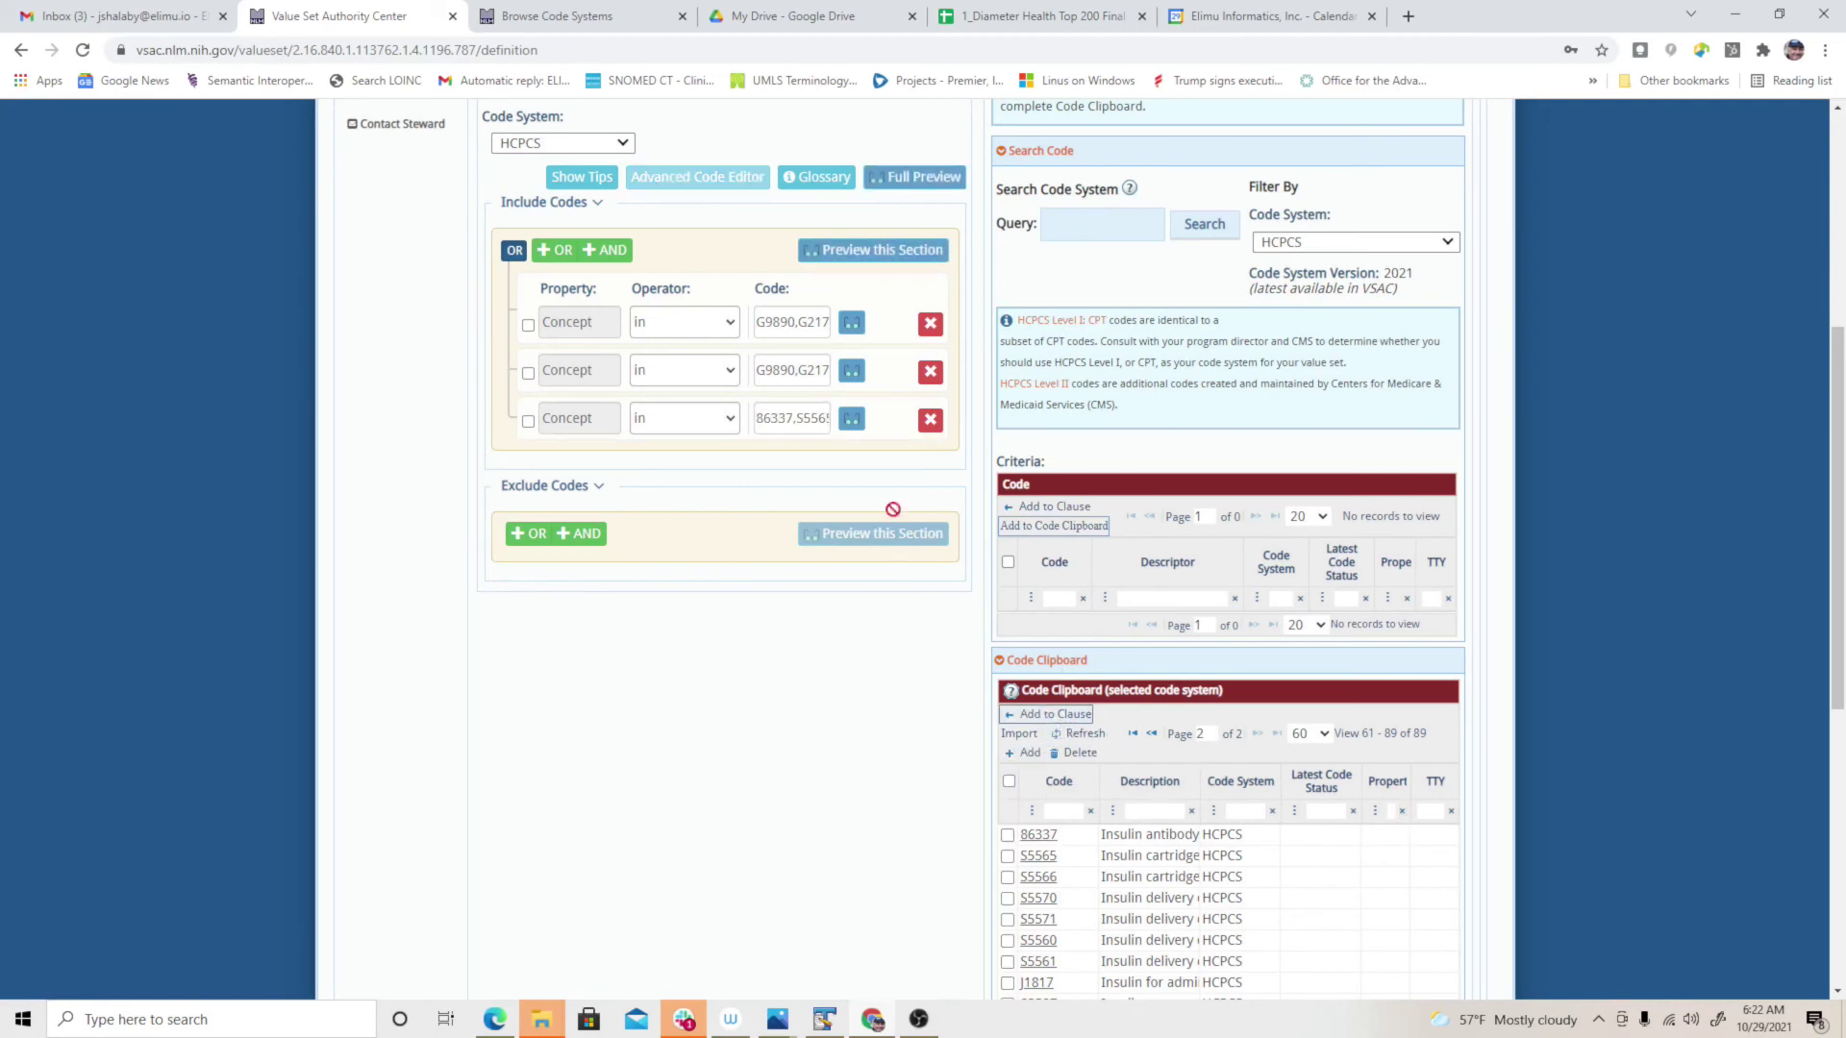
# - Preview the Include Codes section and examine its included concepts and expansion list
pyautogui.click(885, 257)
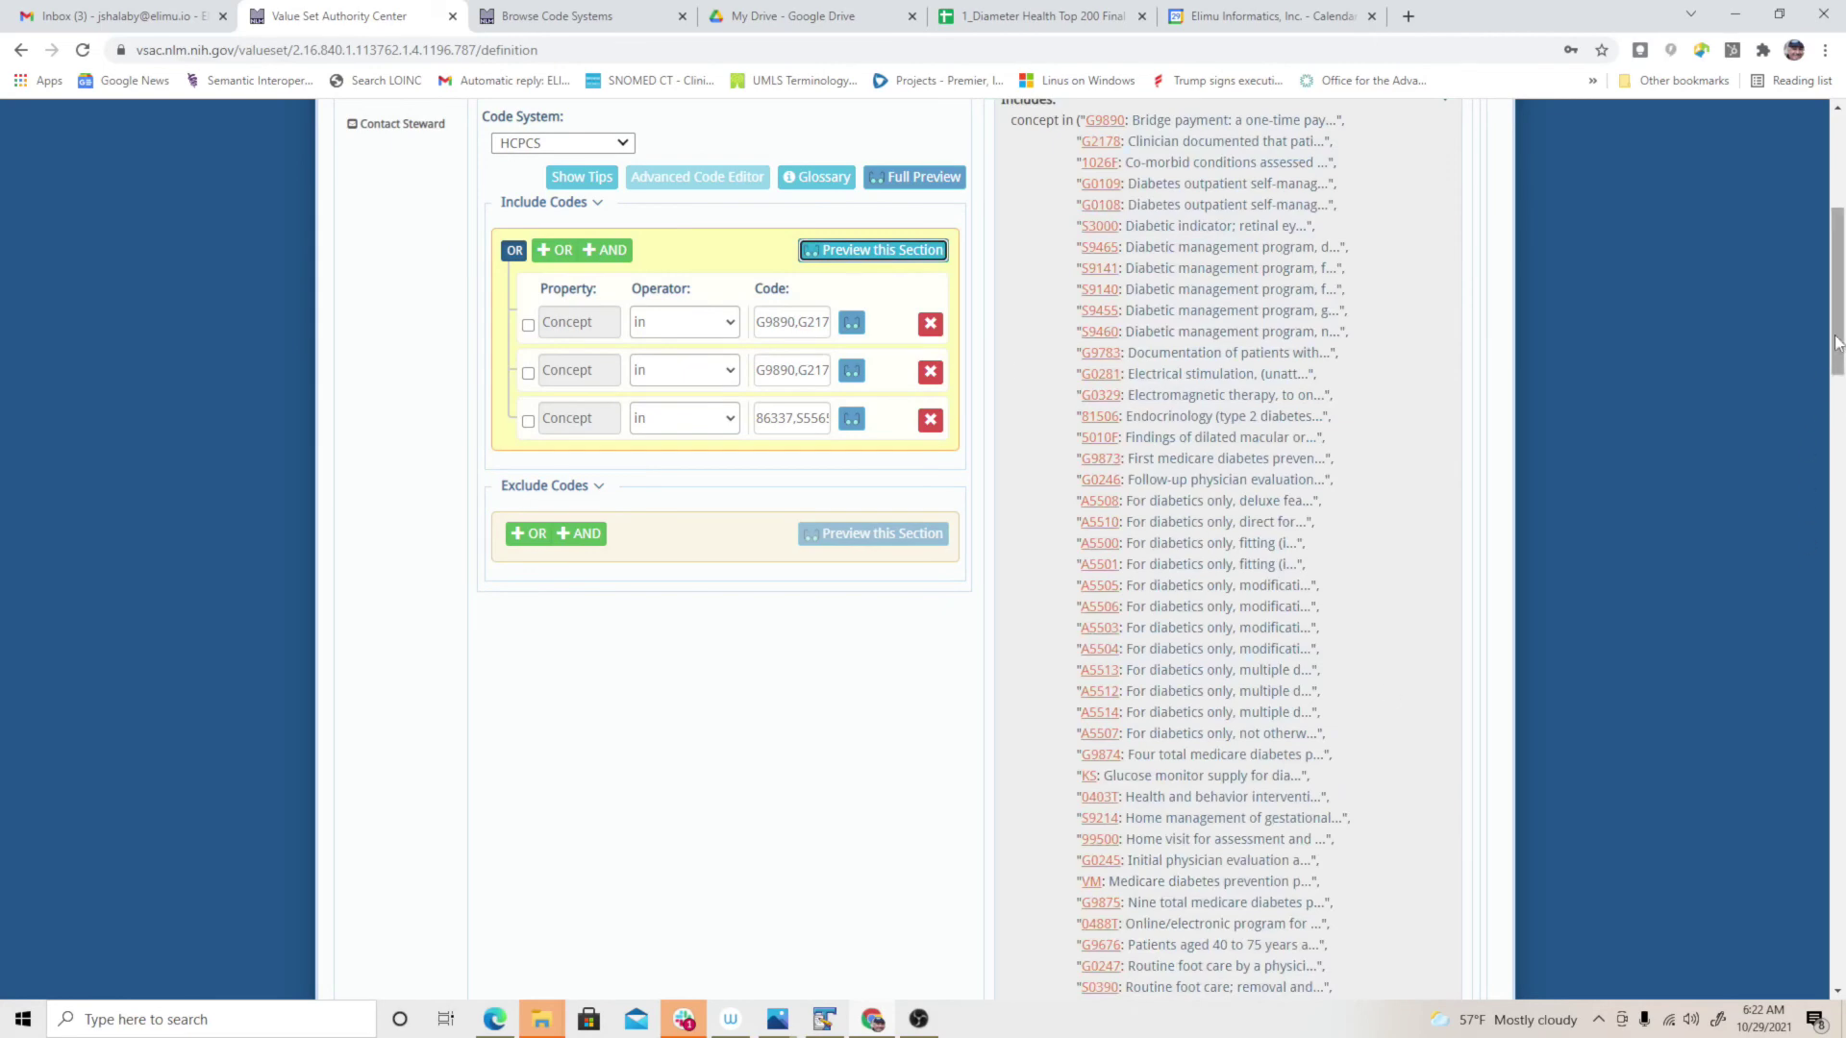
pyautogui.scroll(-5, 1739, 650)
pyautogui.scroll(5, 1682, 848)
pyautogui.scroll(-15, 1730, 855)
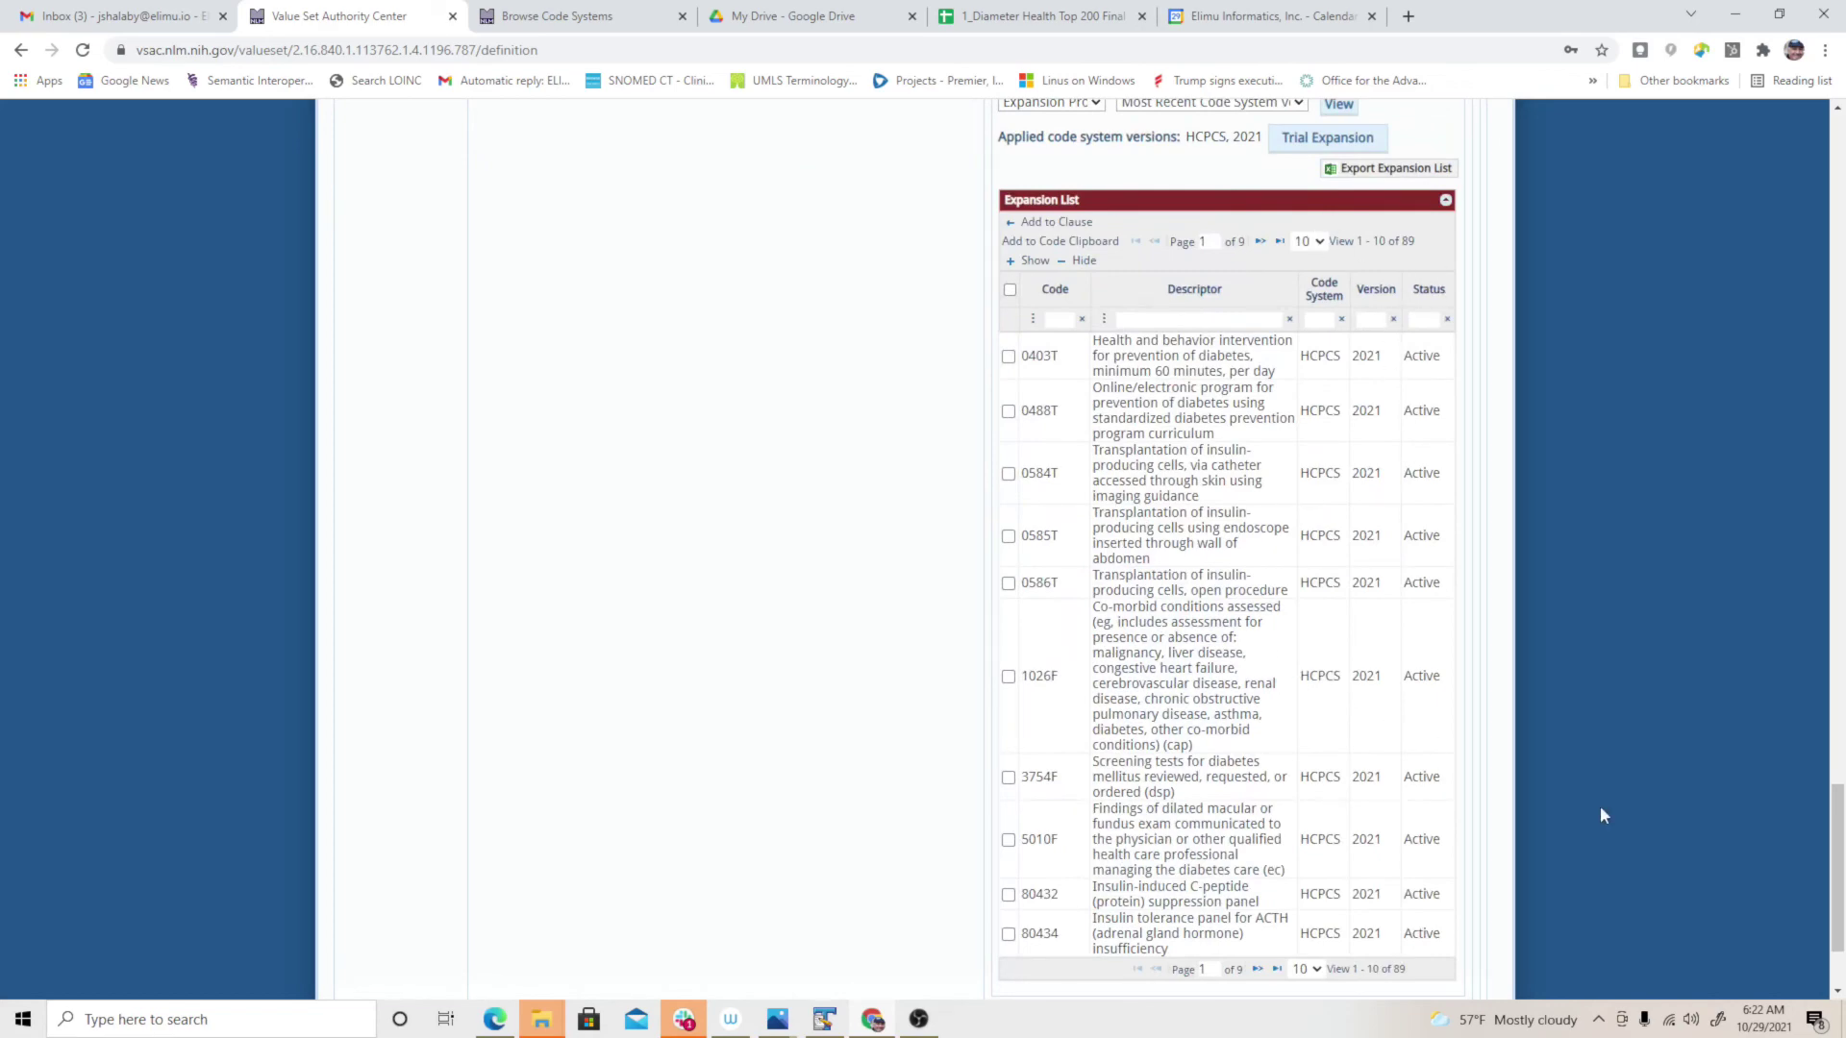
# - Save the definition of the test vs for hcpcs value set and acknowledge the validation and Purpose field notices
pyautogui.moveTo(1837, 812); pyautogui.dragTo(1837, 124)
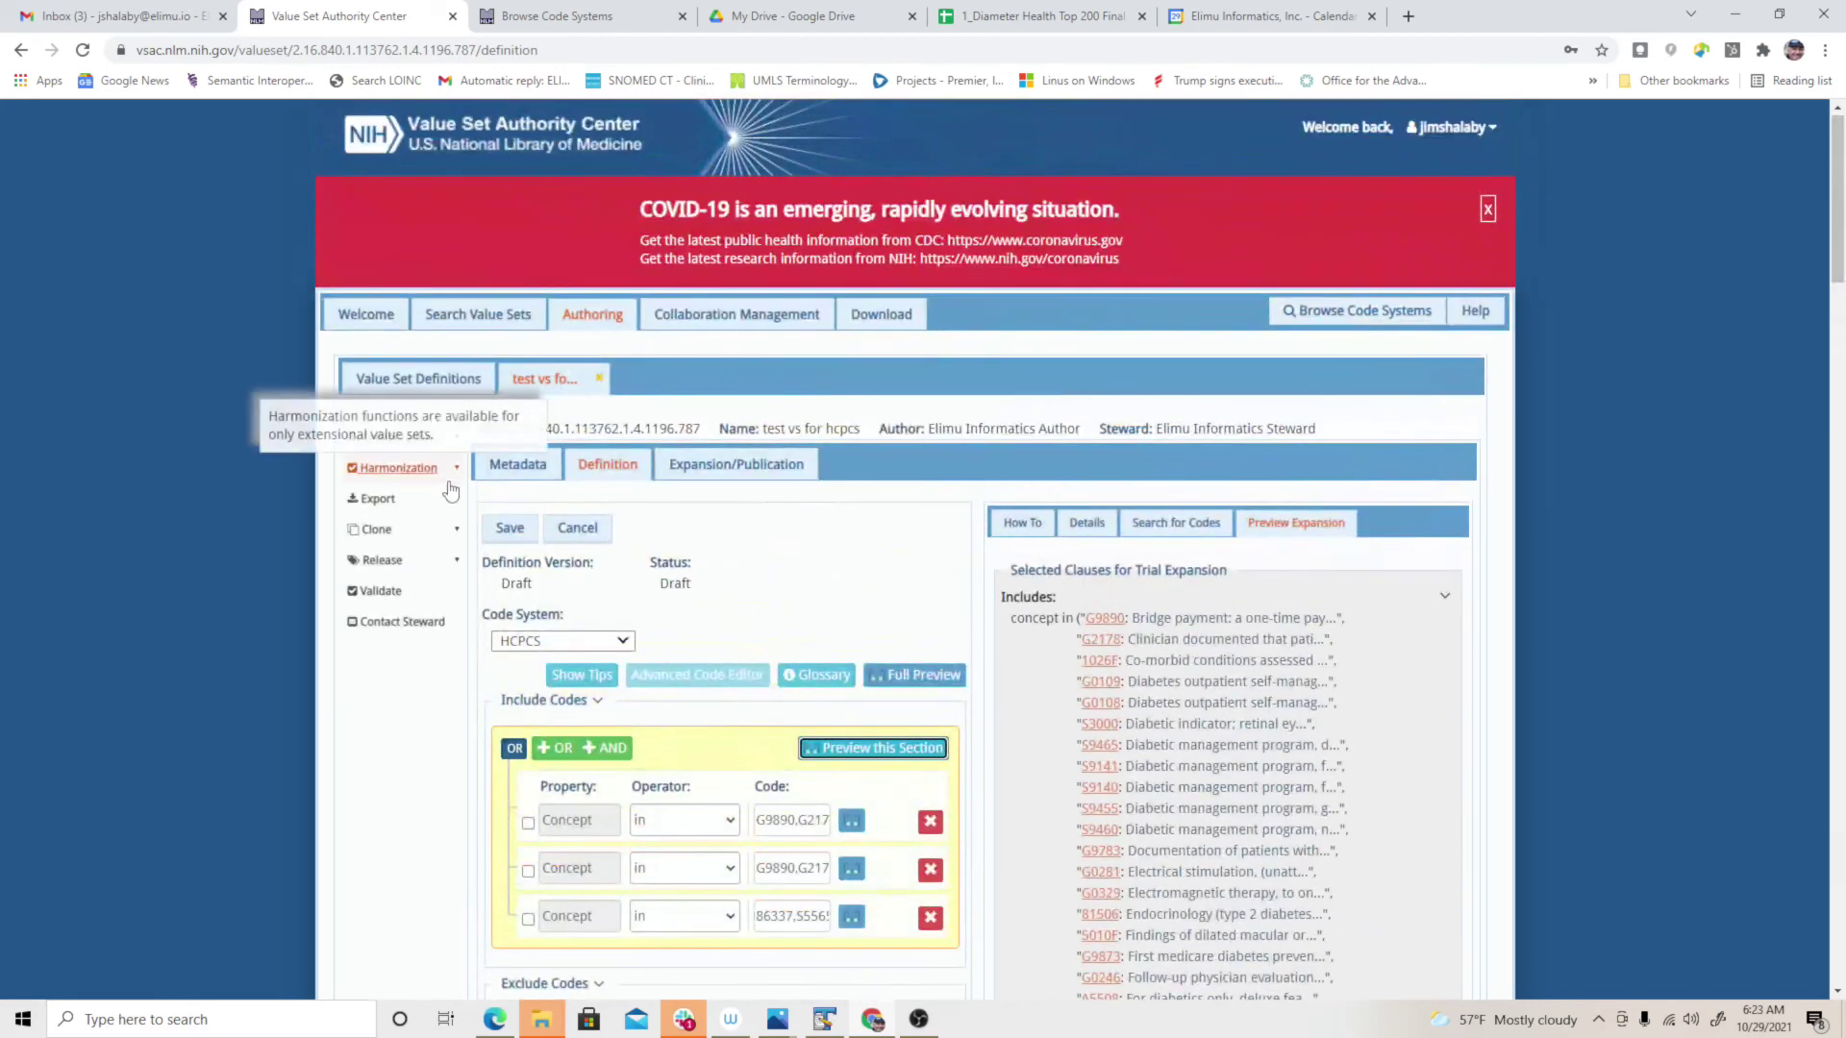
pyautogui.click(381, 591)
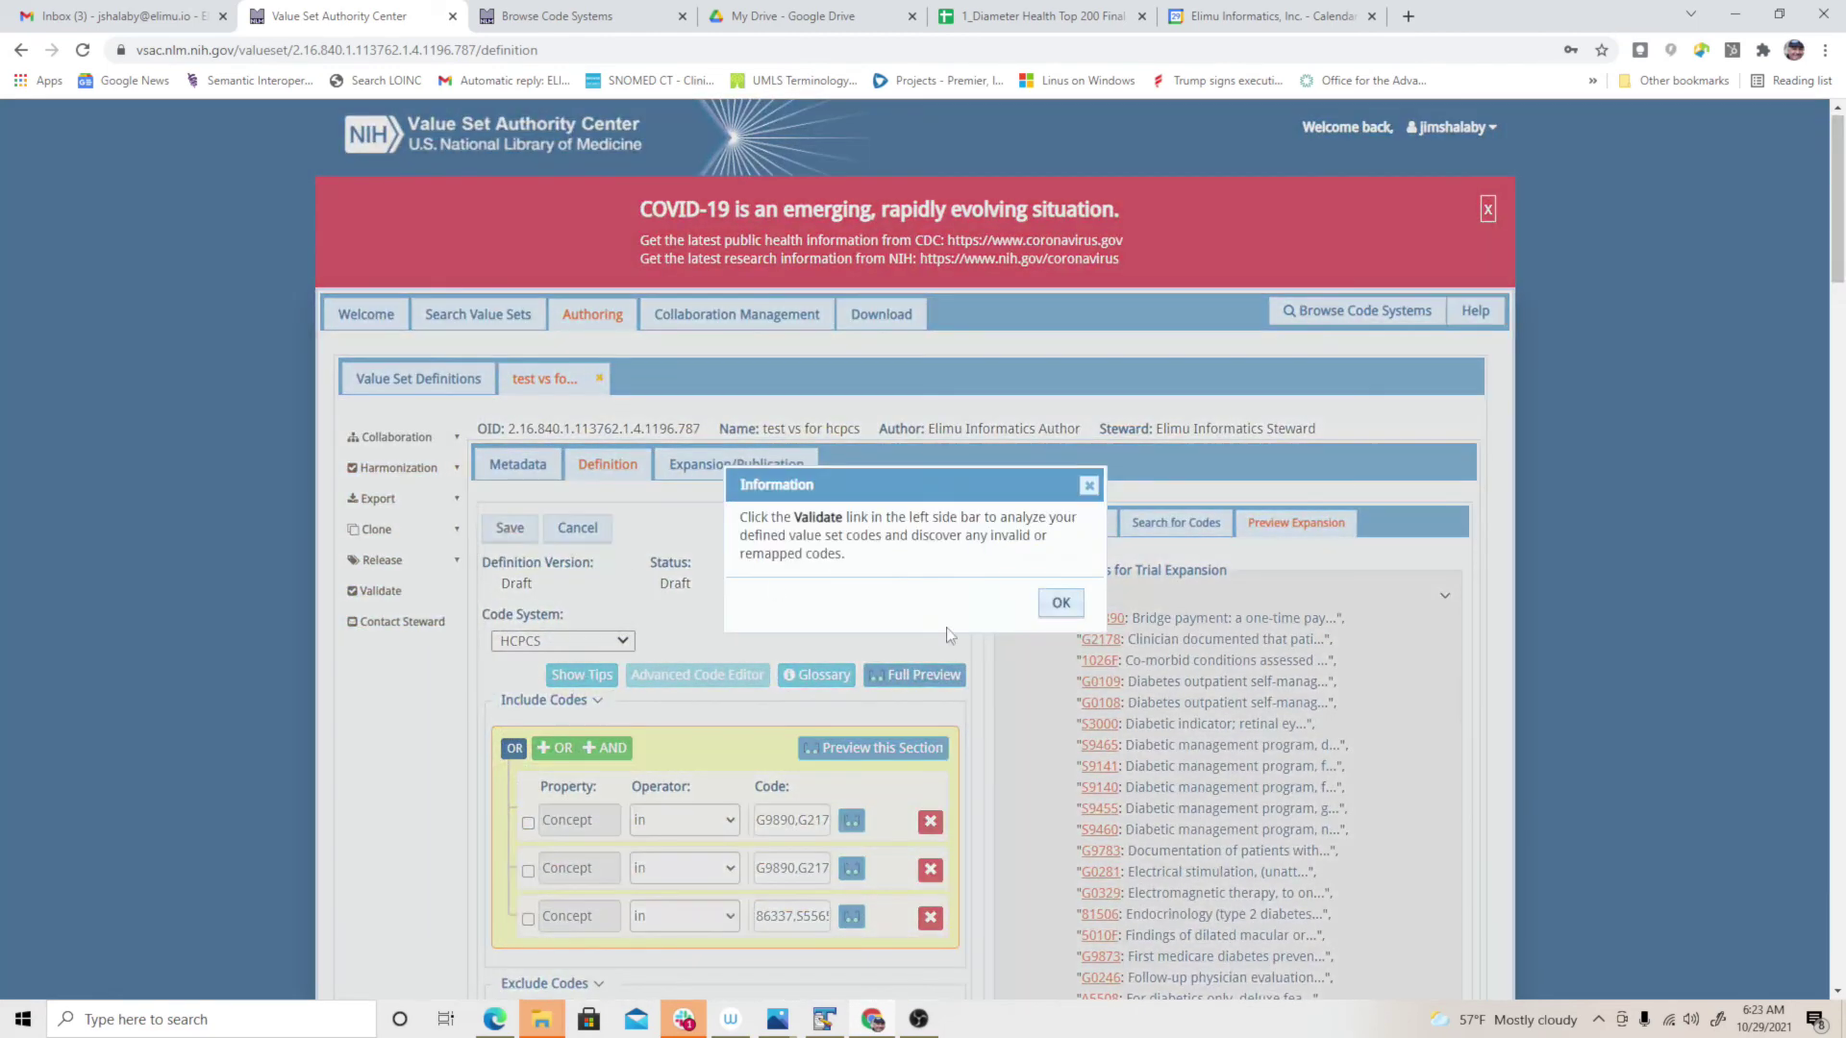
pyautogui.click(1057, 603)
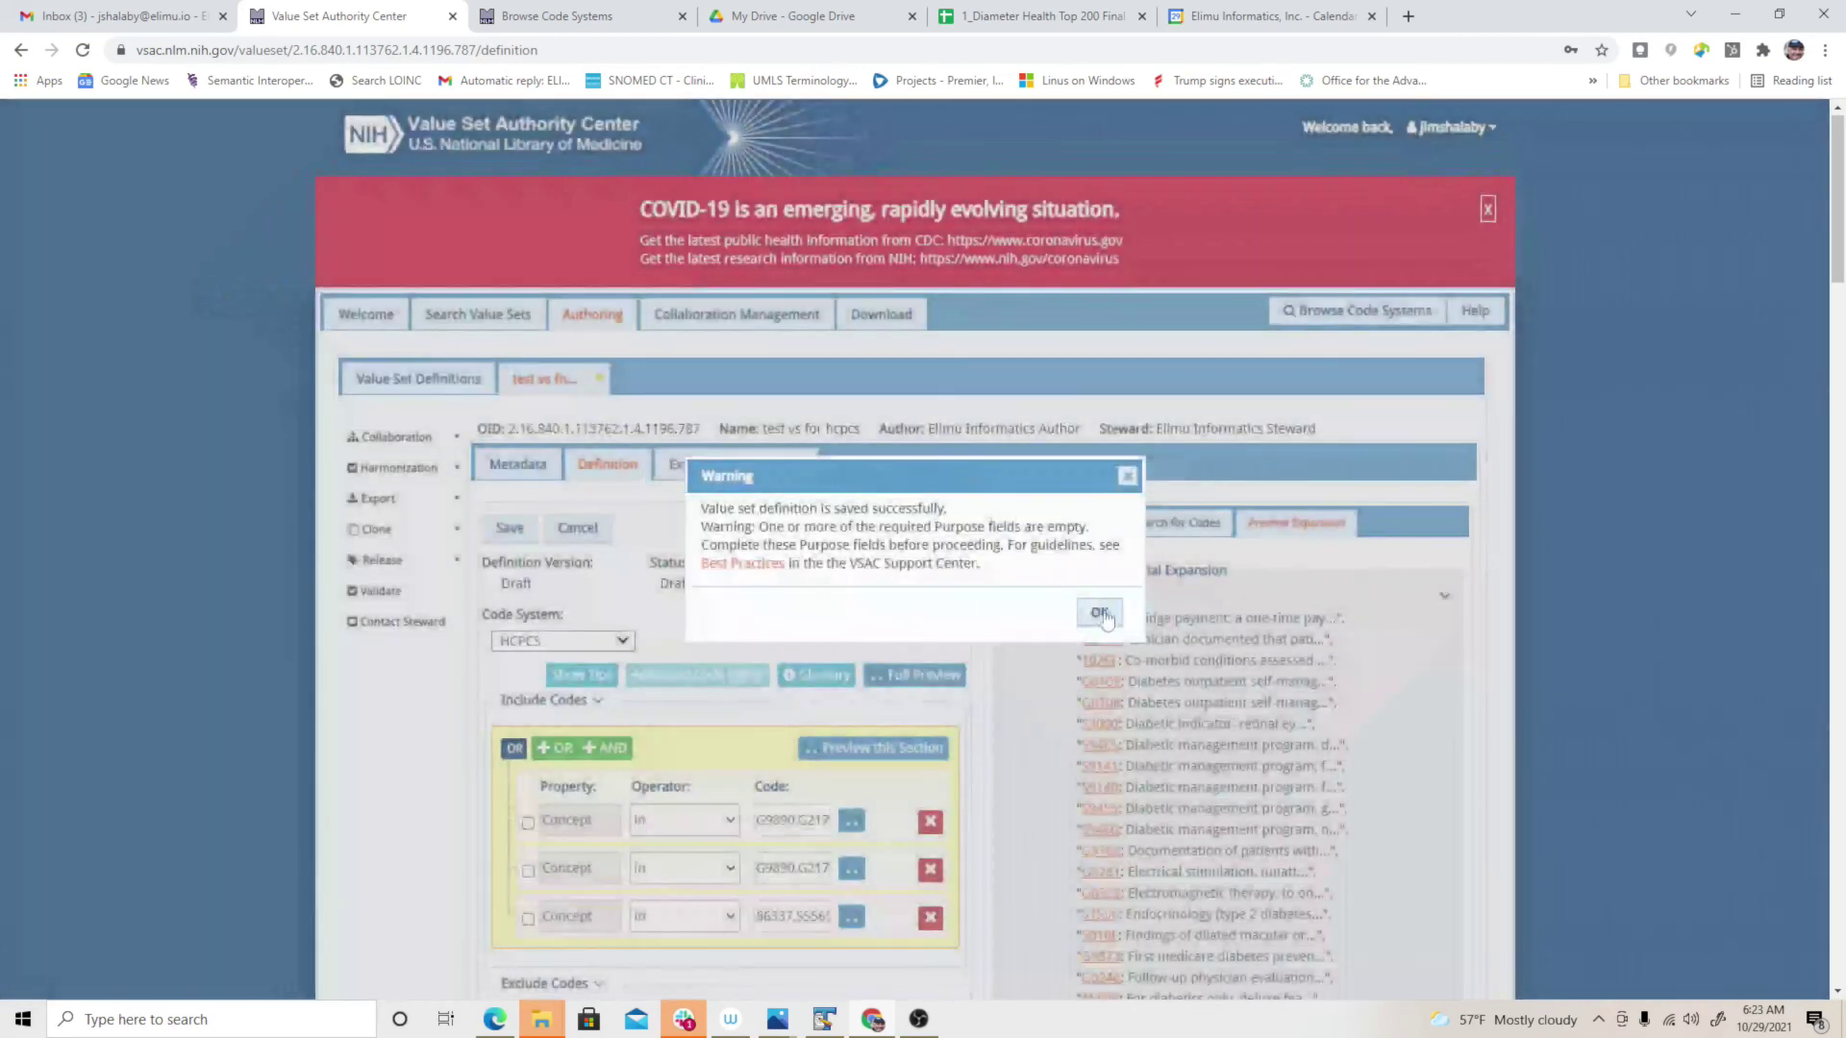
pyautogui.click(1101, 614)
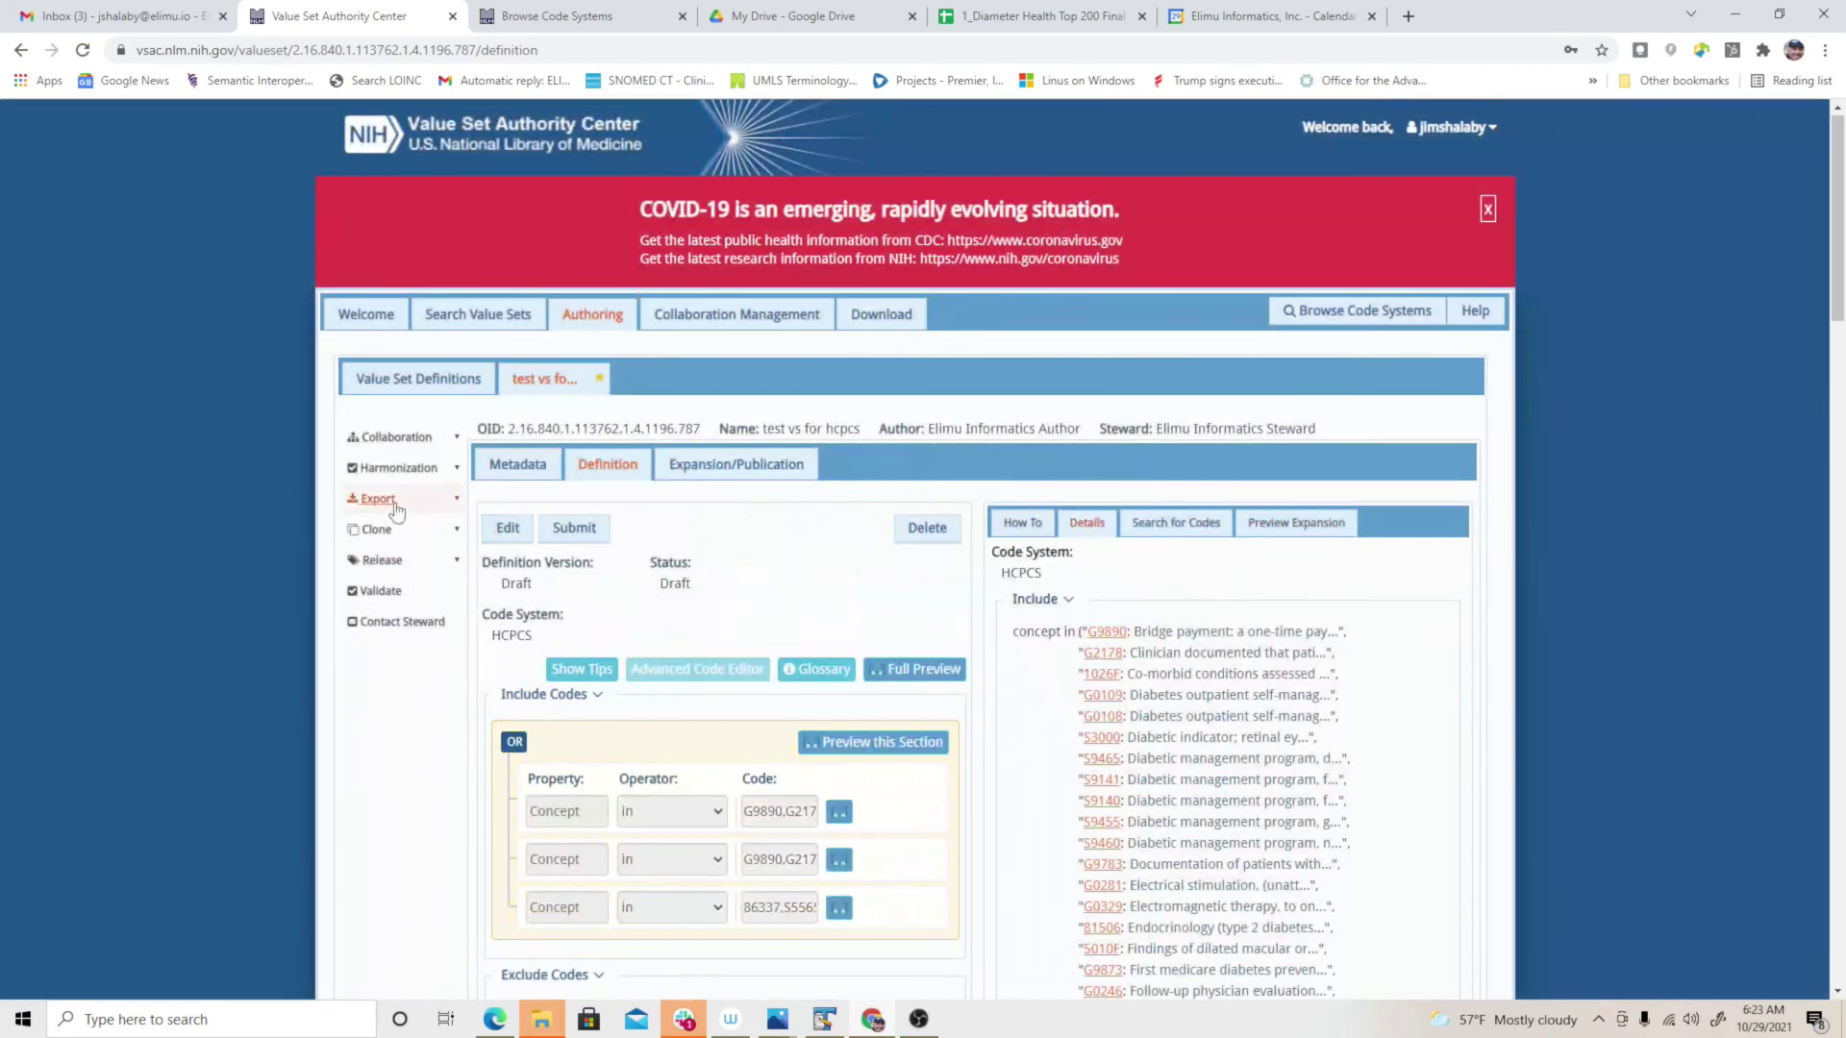
# - Reveal the export options for test vs for hcpcs and close the value set
pyautogui.click(380, 500)
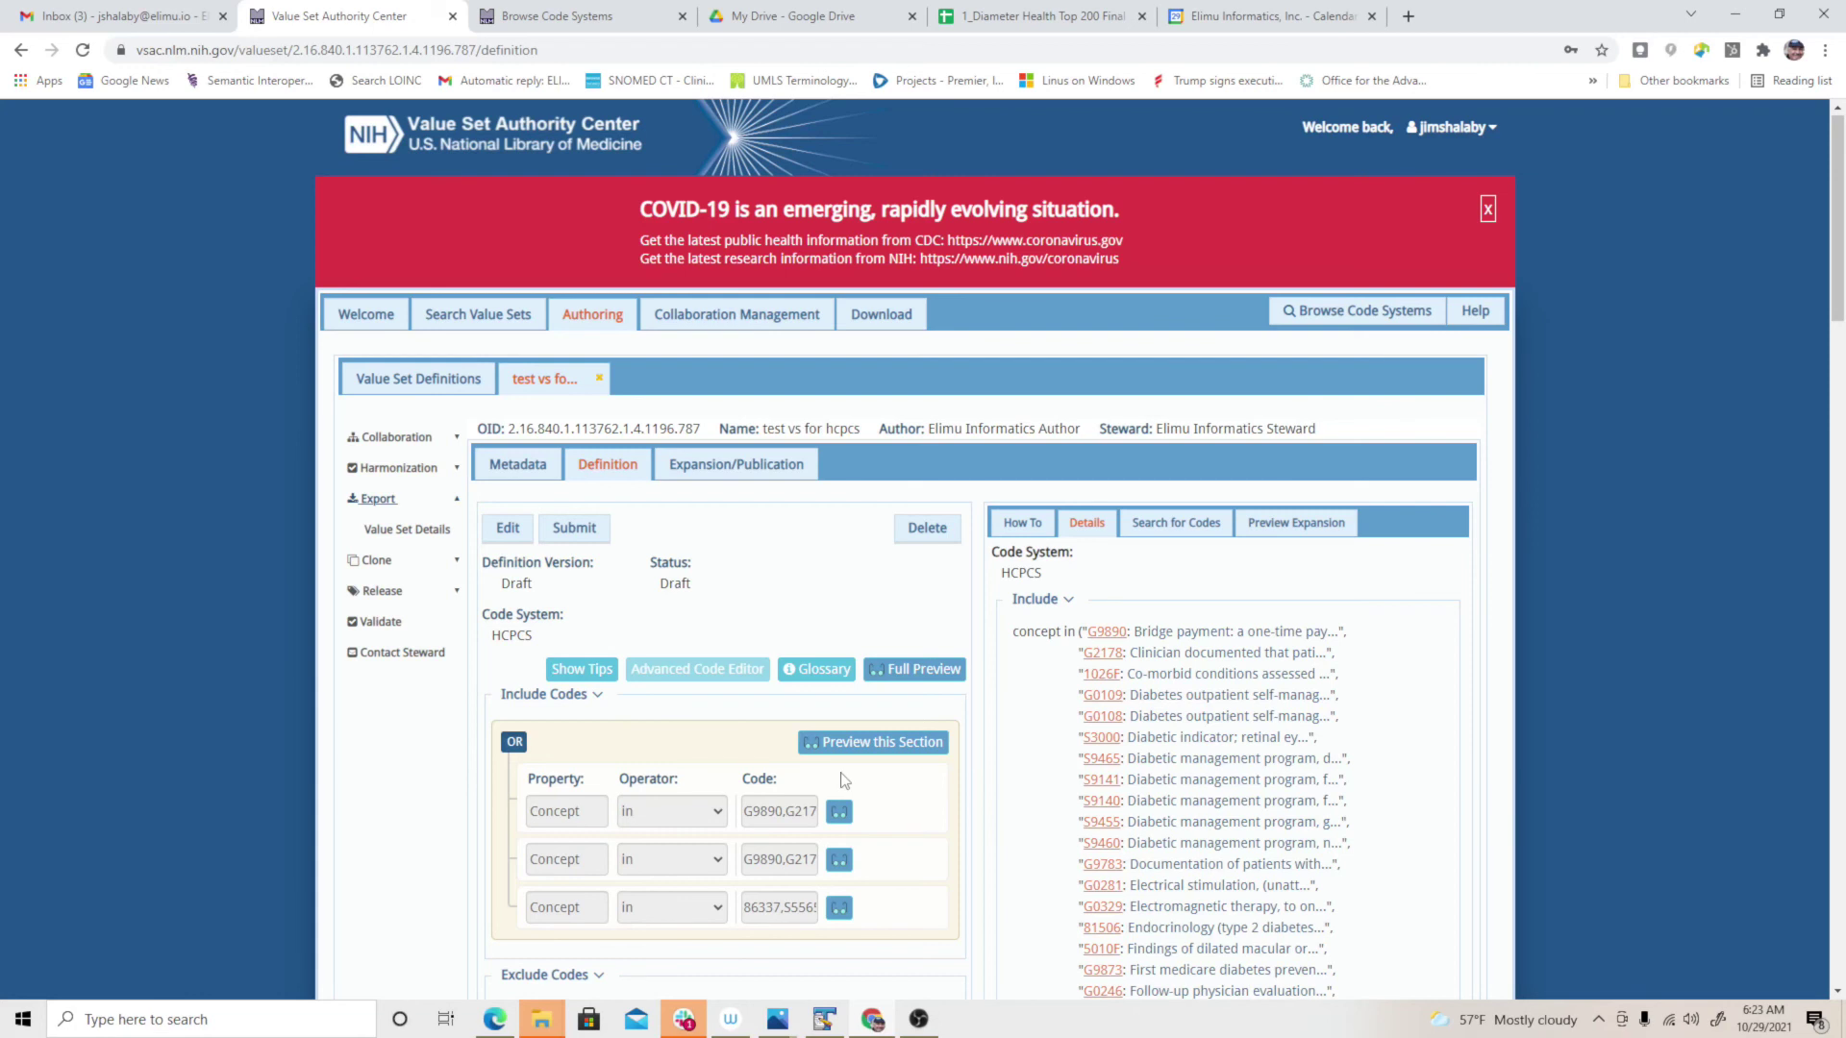
pyautogui.click(599, 379)
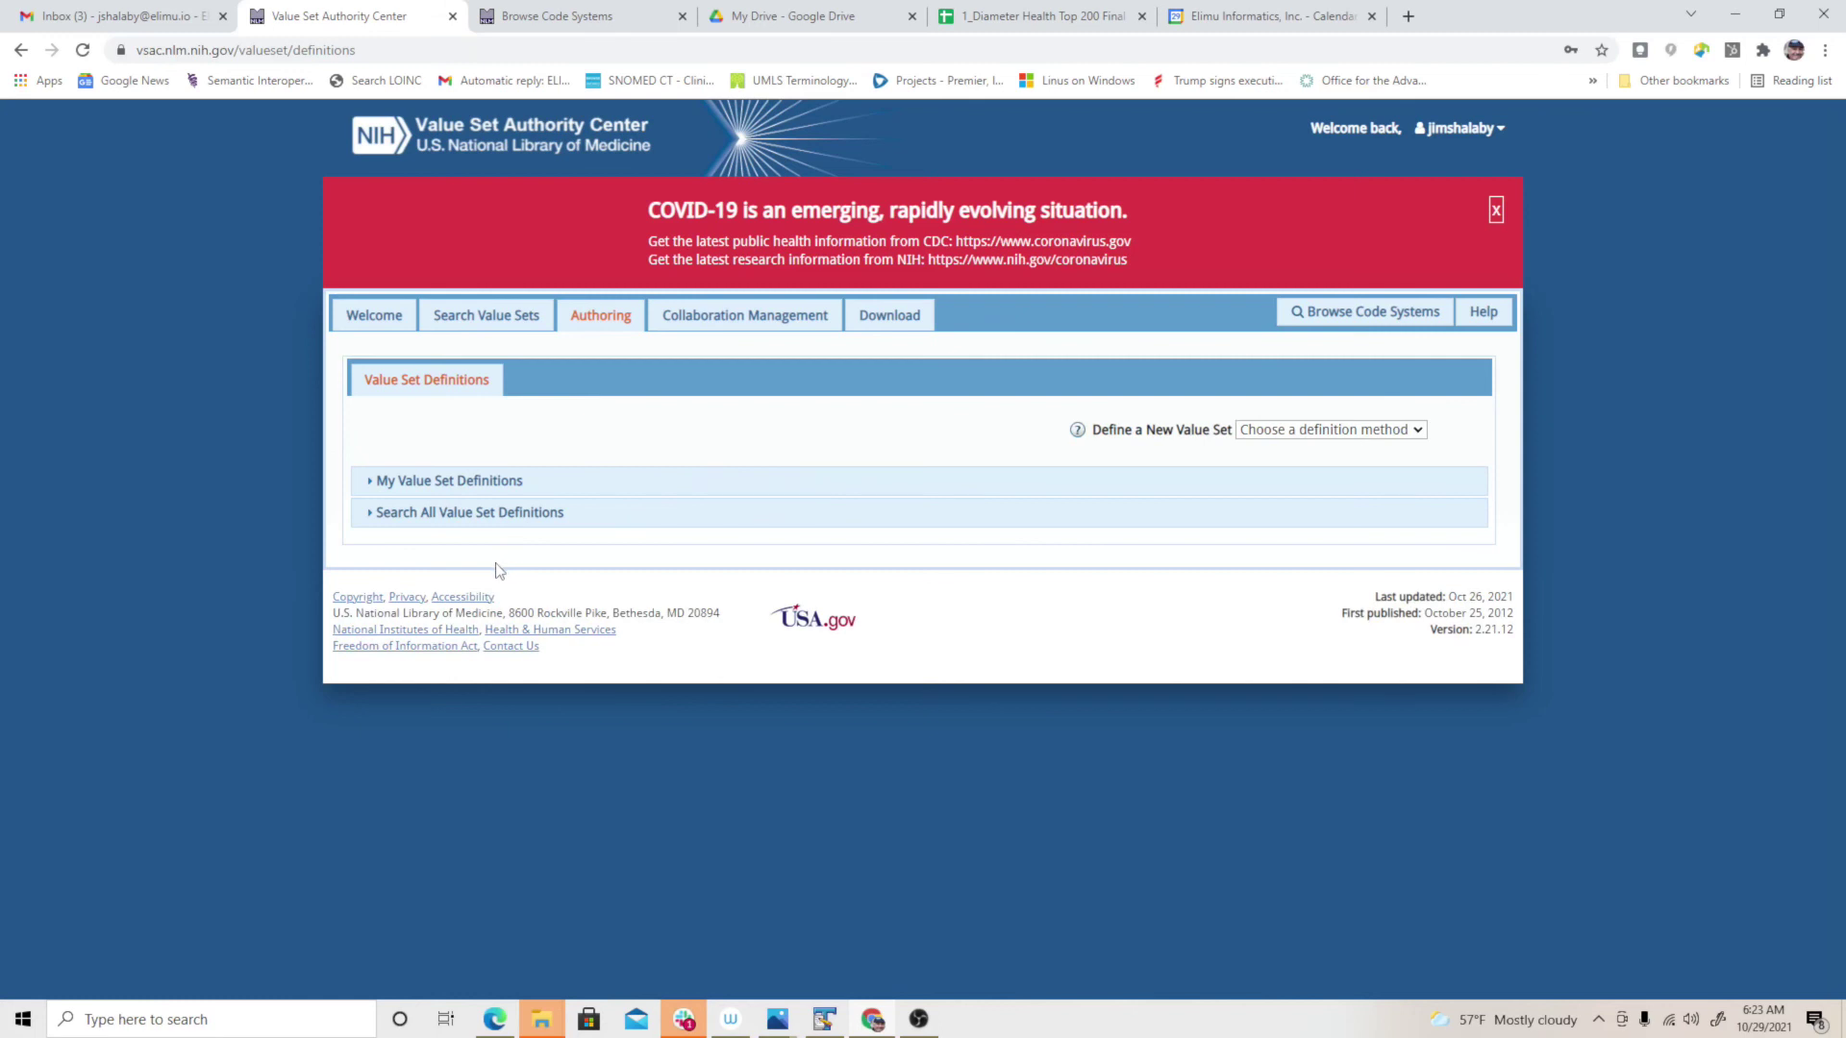
# - Open test vs for hcpcs from My Value Set Definitions and permanently delete it
pyautogui.click(461, 481)
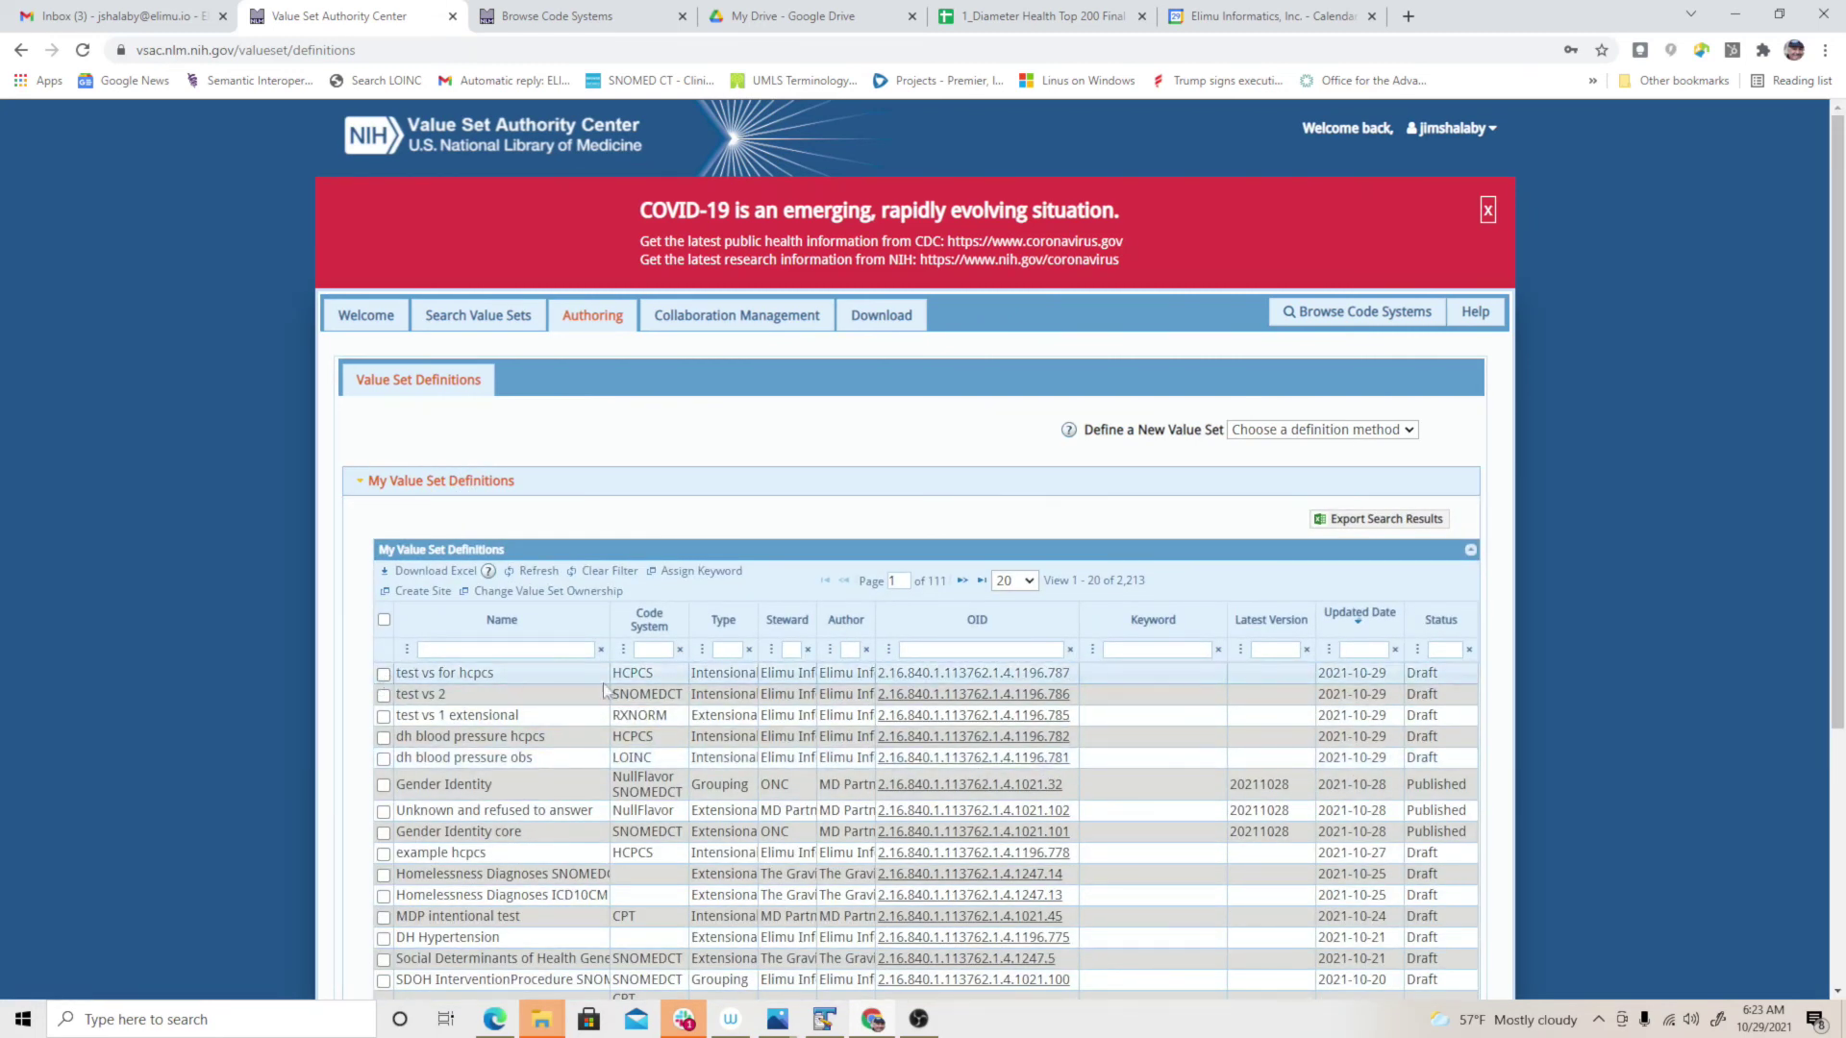
pyautogui.click(1000, 676)
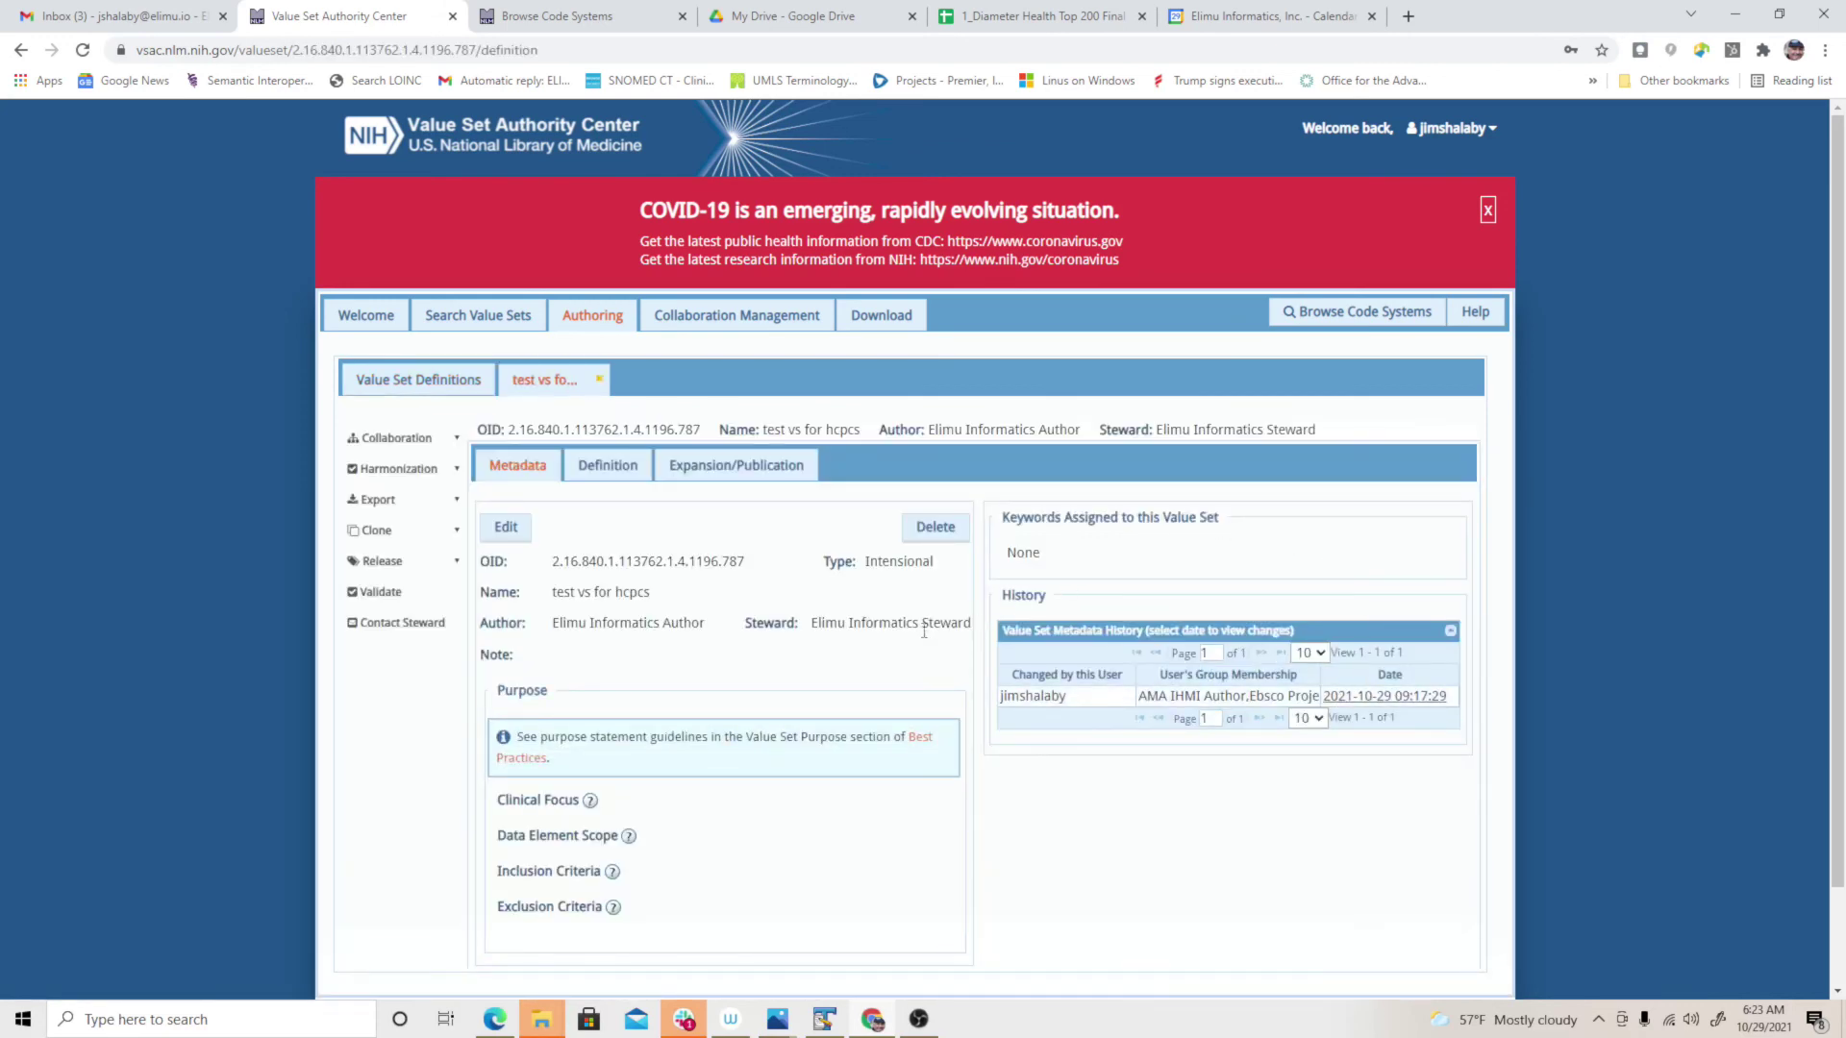
pyautogui.click(934, 526)
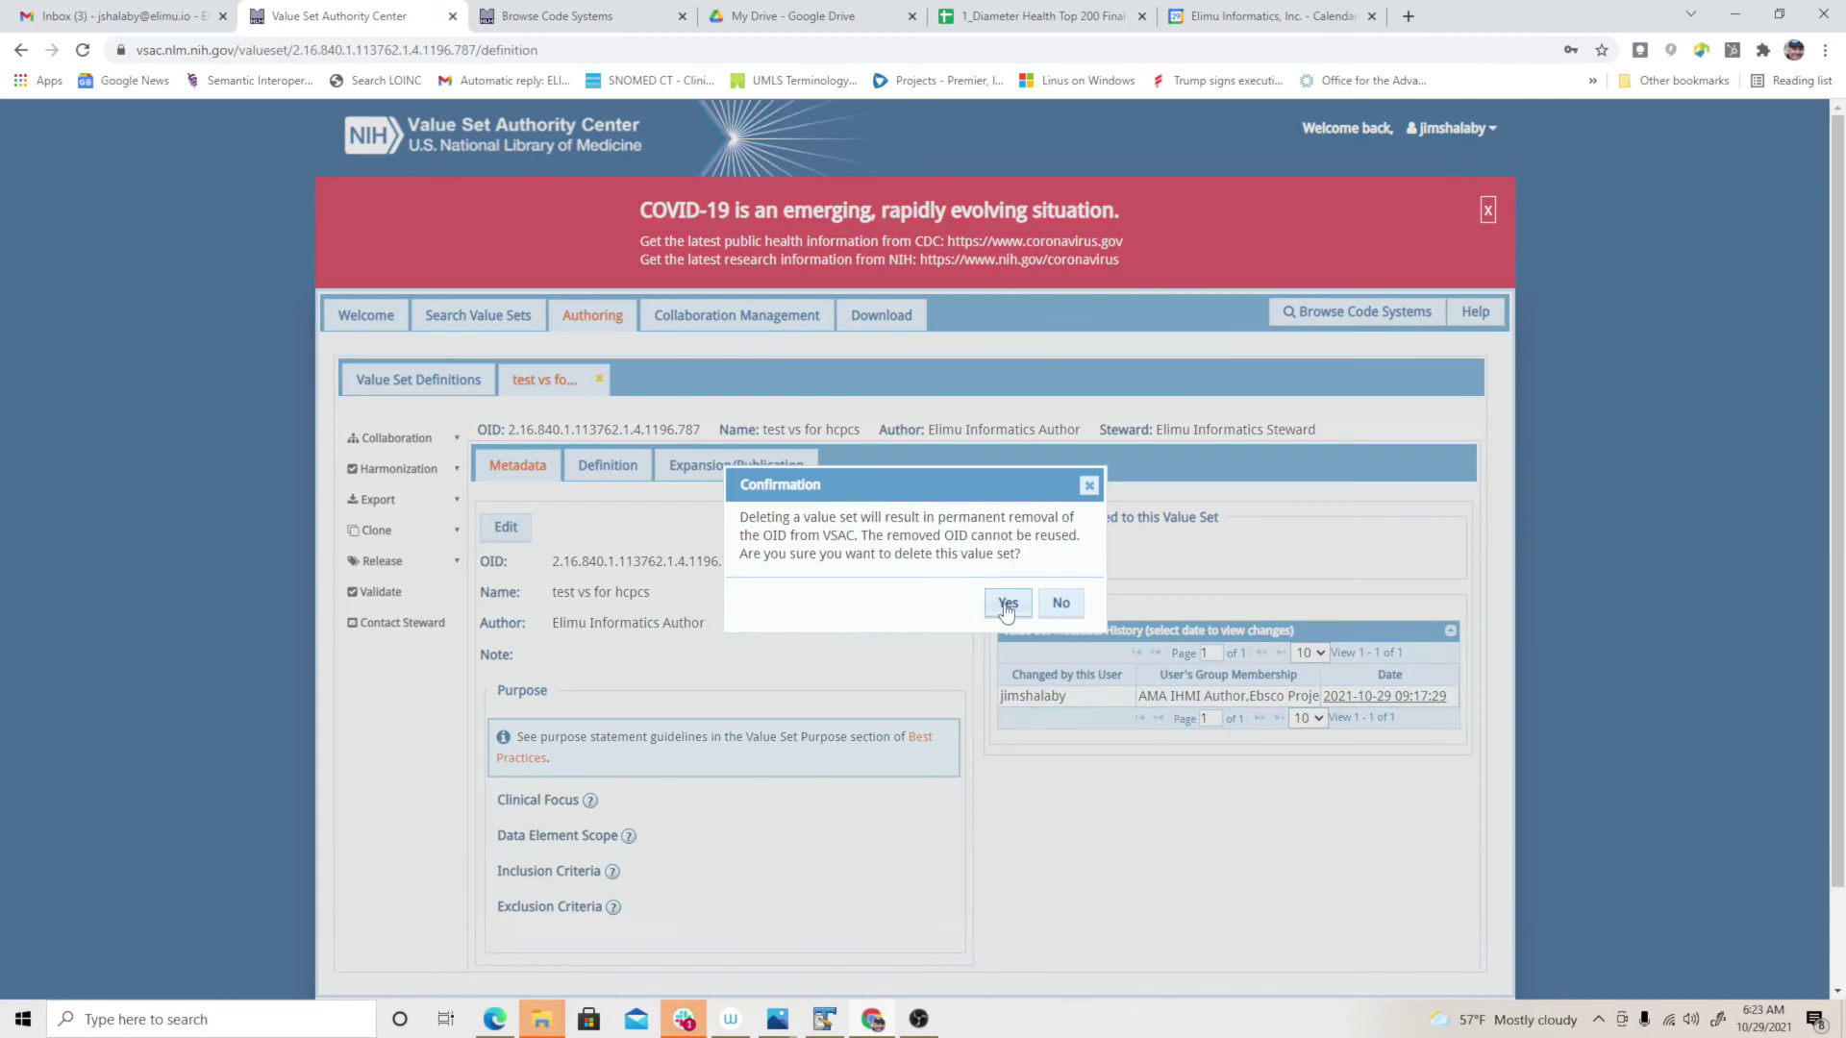
pyautogui.click(1004, 603)
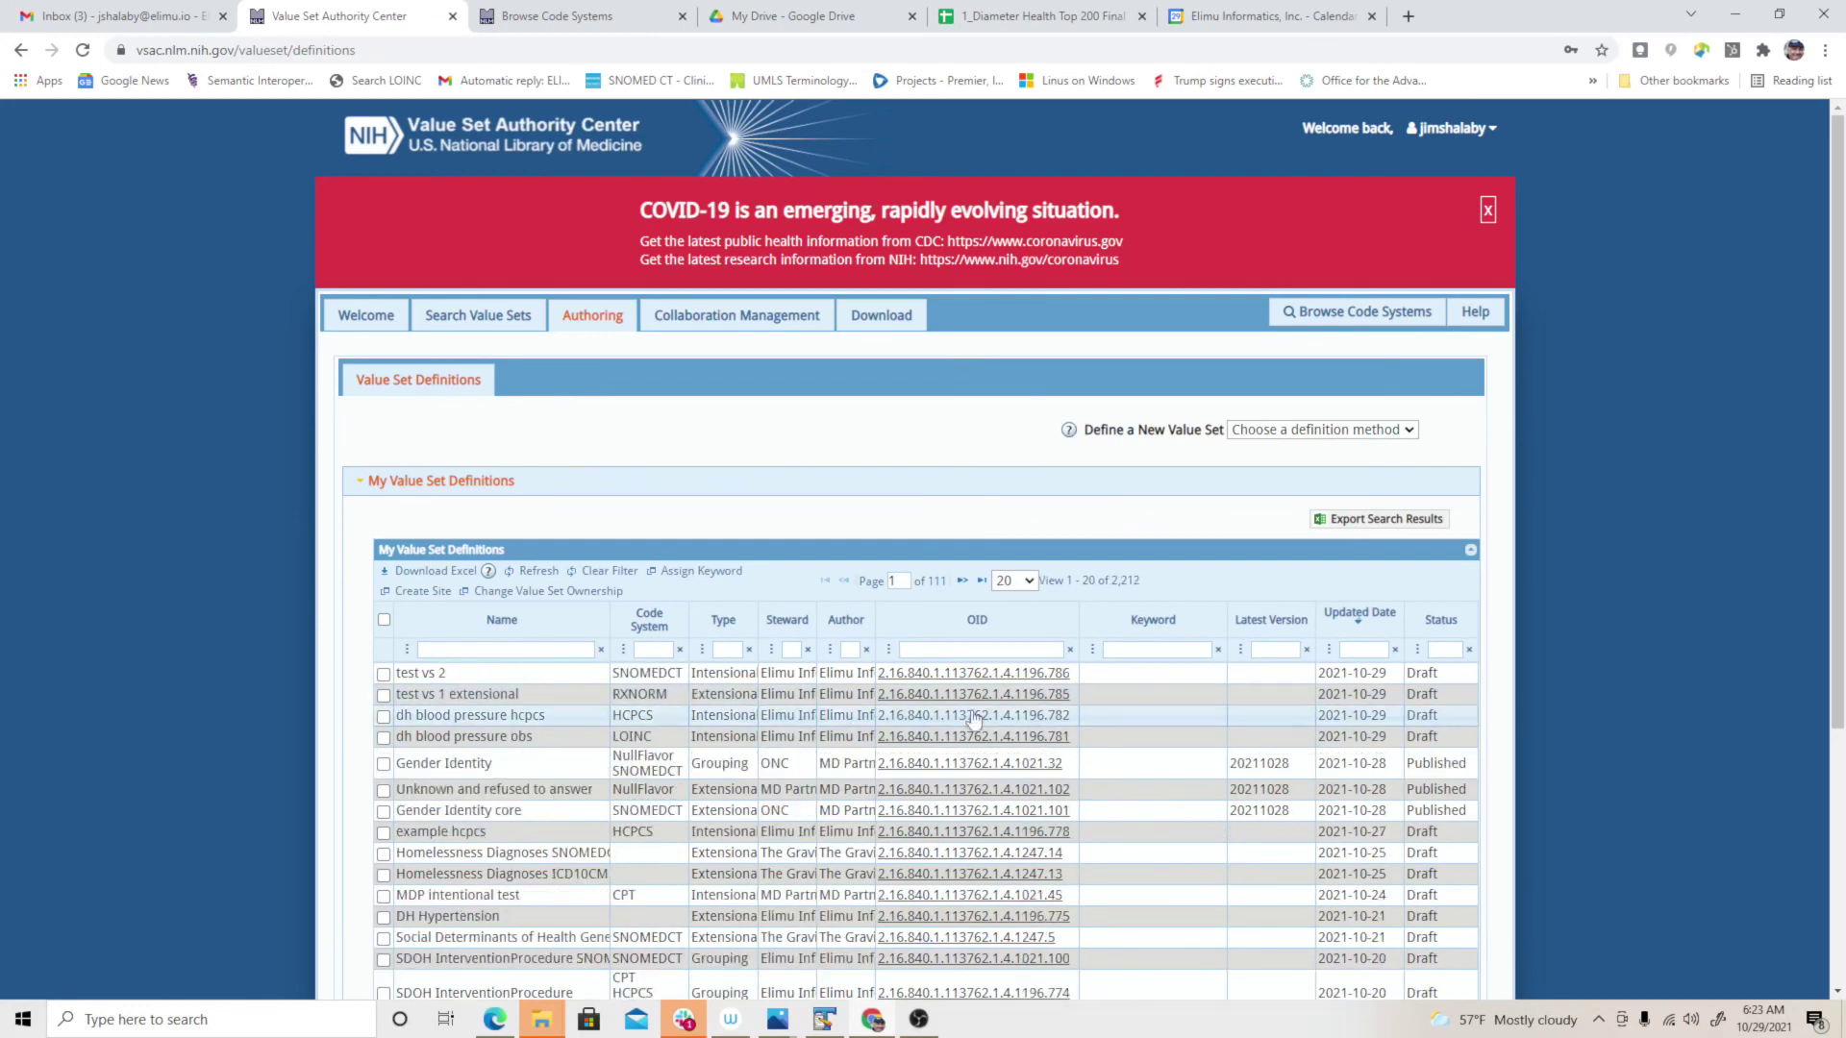
# - Open the test vs 2 value set from the definitions list and permanently delete it
pyautogui.click(947, 680)
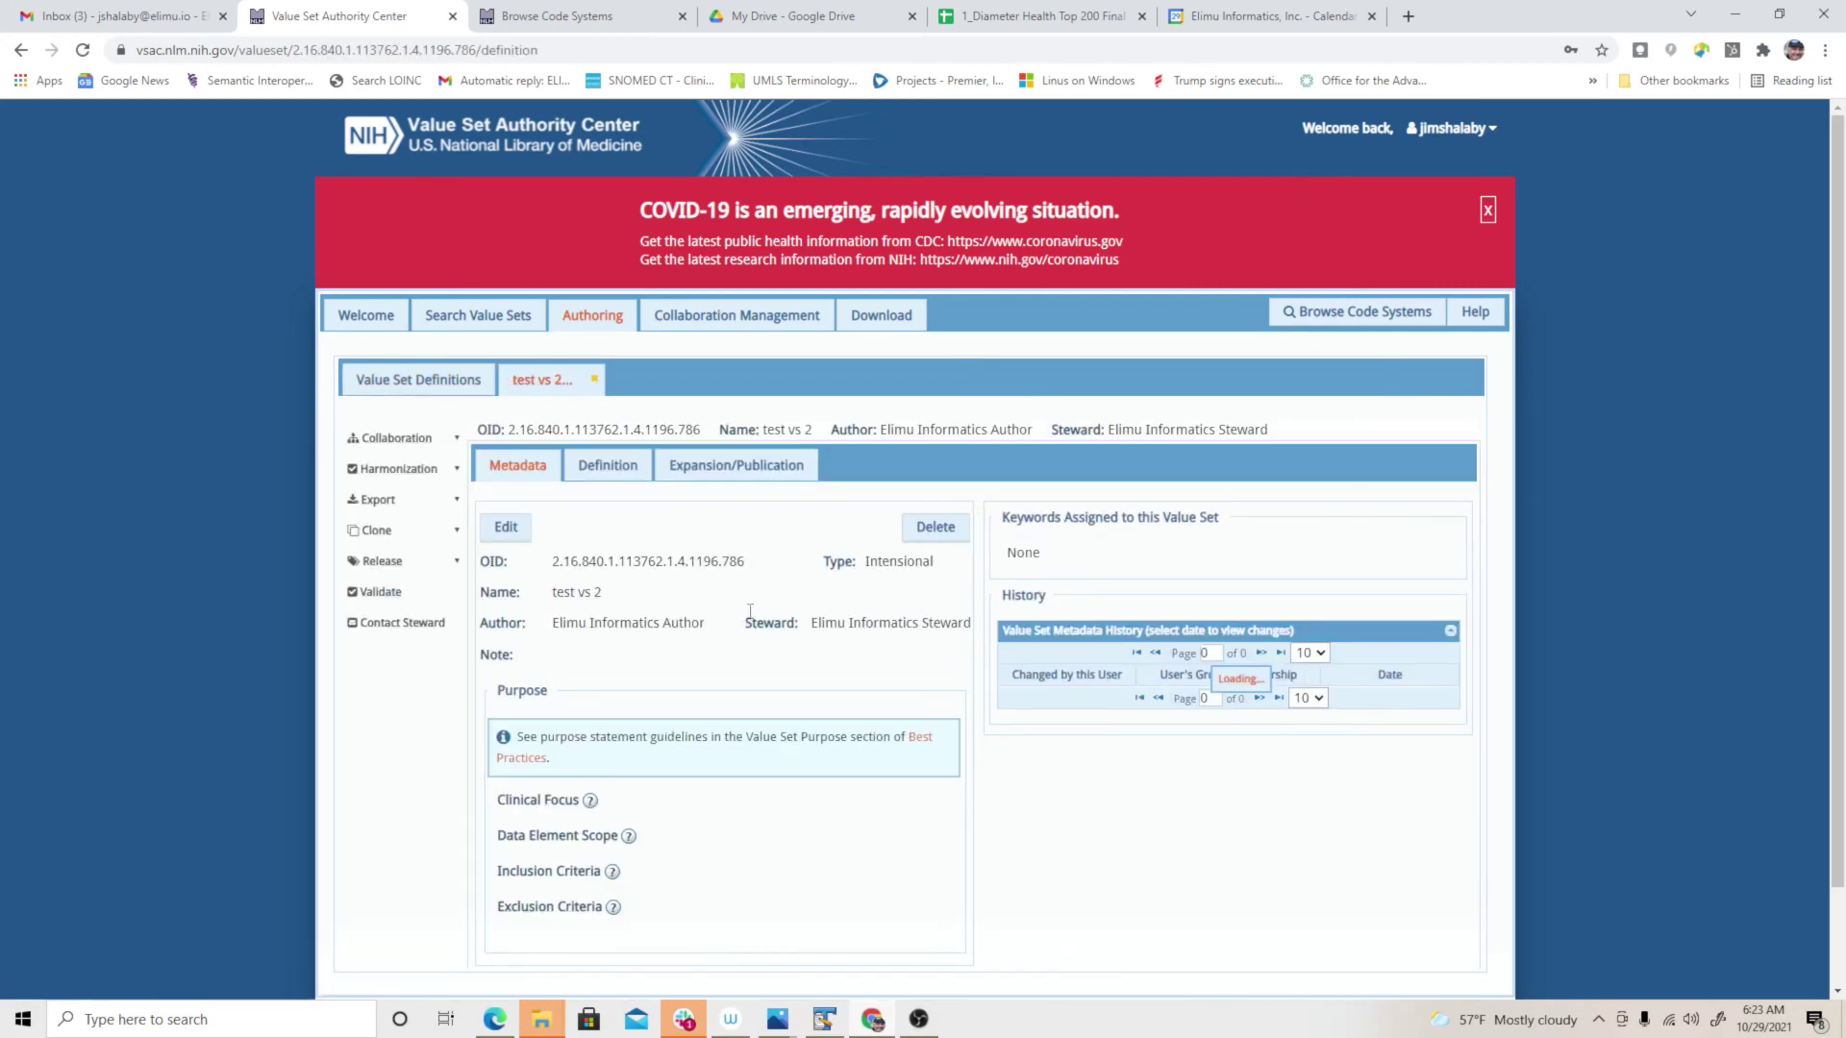
pyautogui.click(919, 532)
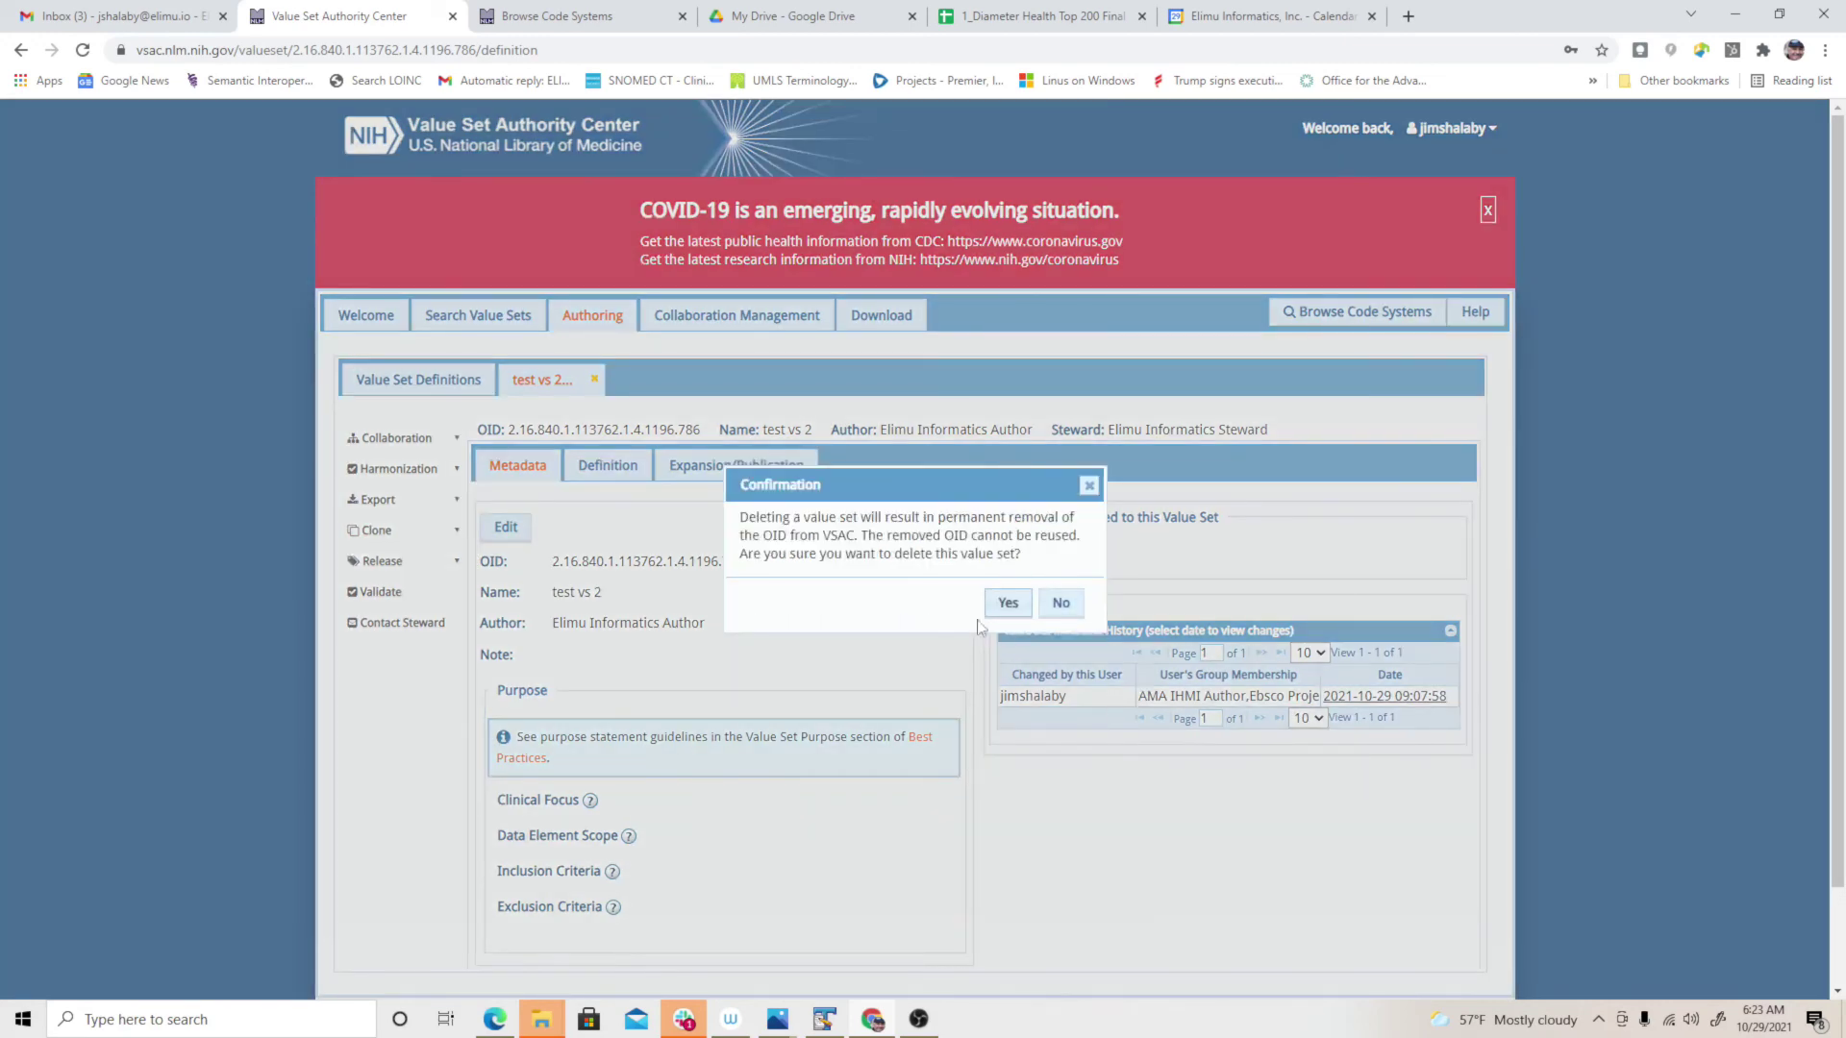
pyautogui.click(1015, 609)
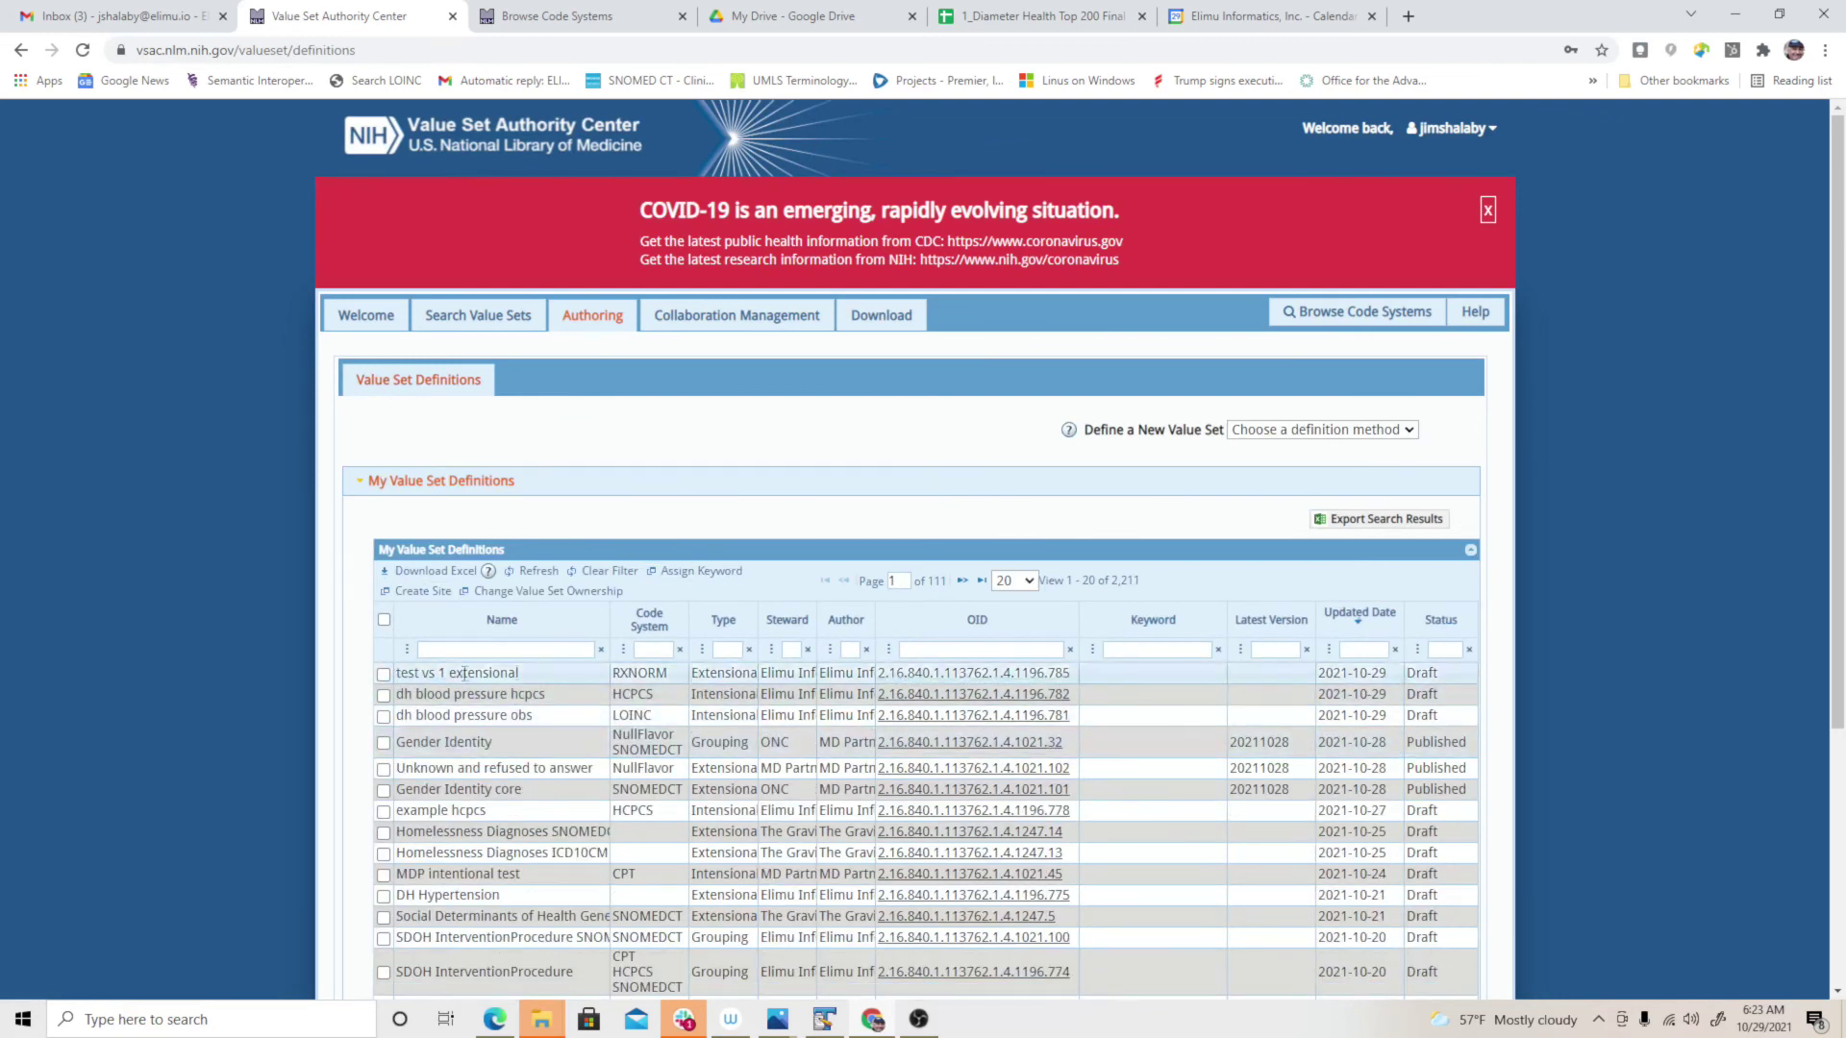
# - Permanently delete the test vs 1 extensional value set and close its leftover page
pyautogui.click(913, 674)
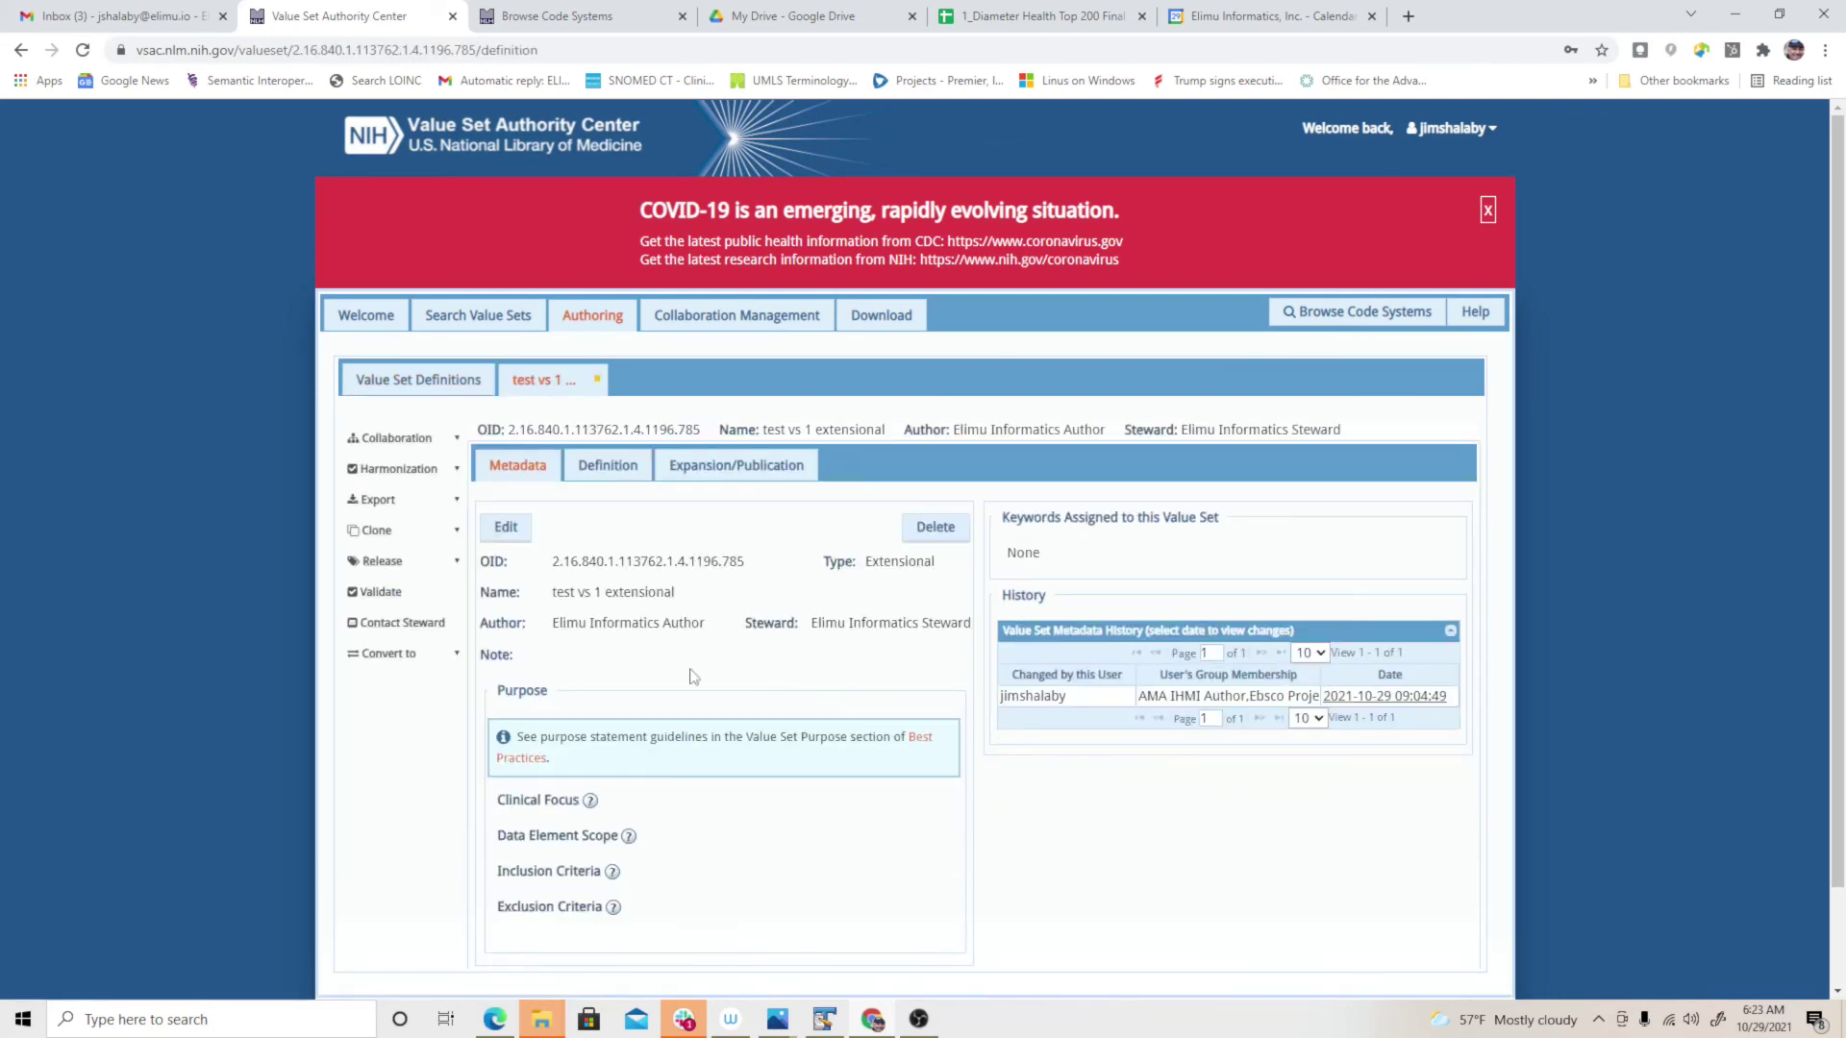
pyautogui.click(935, 526)
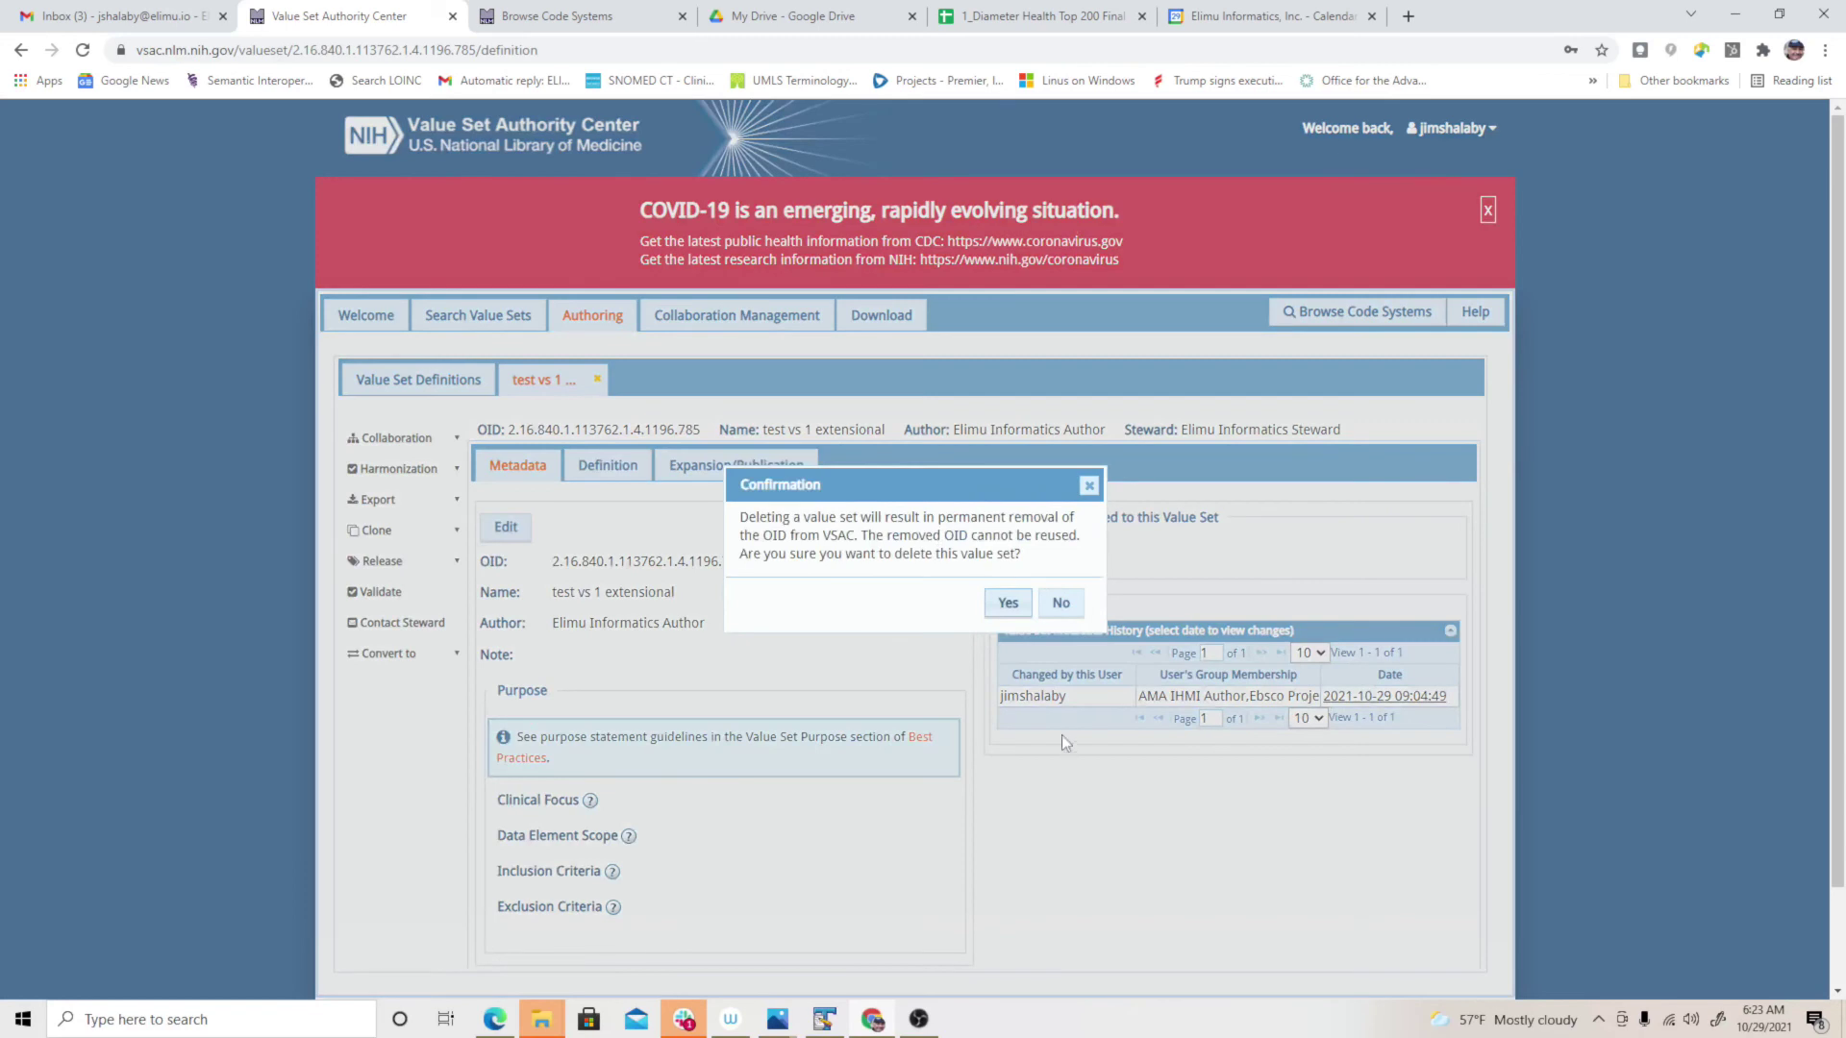
pyautogui.click(1006, 603)
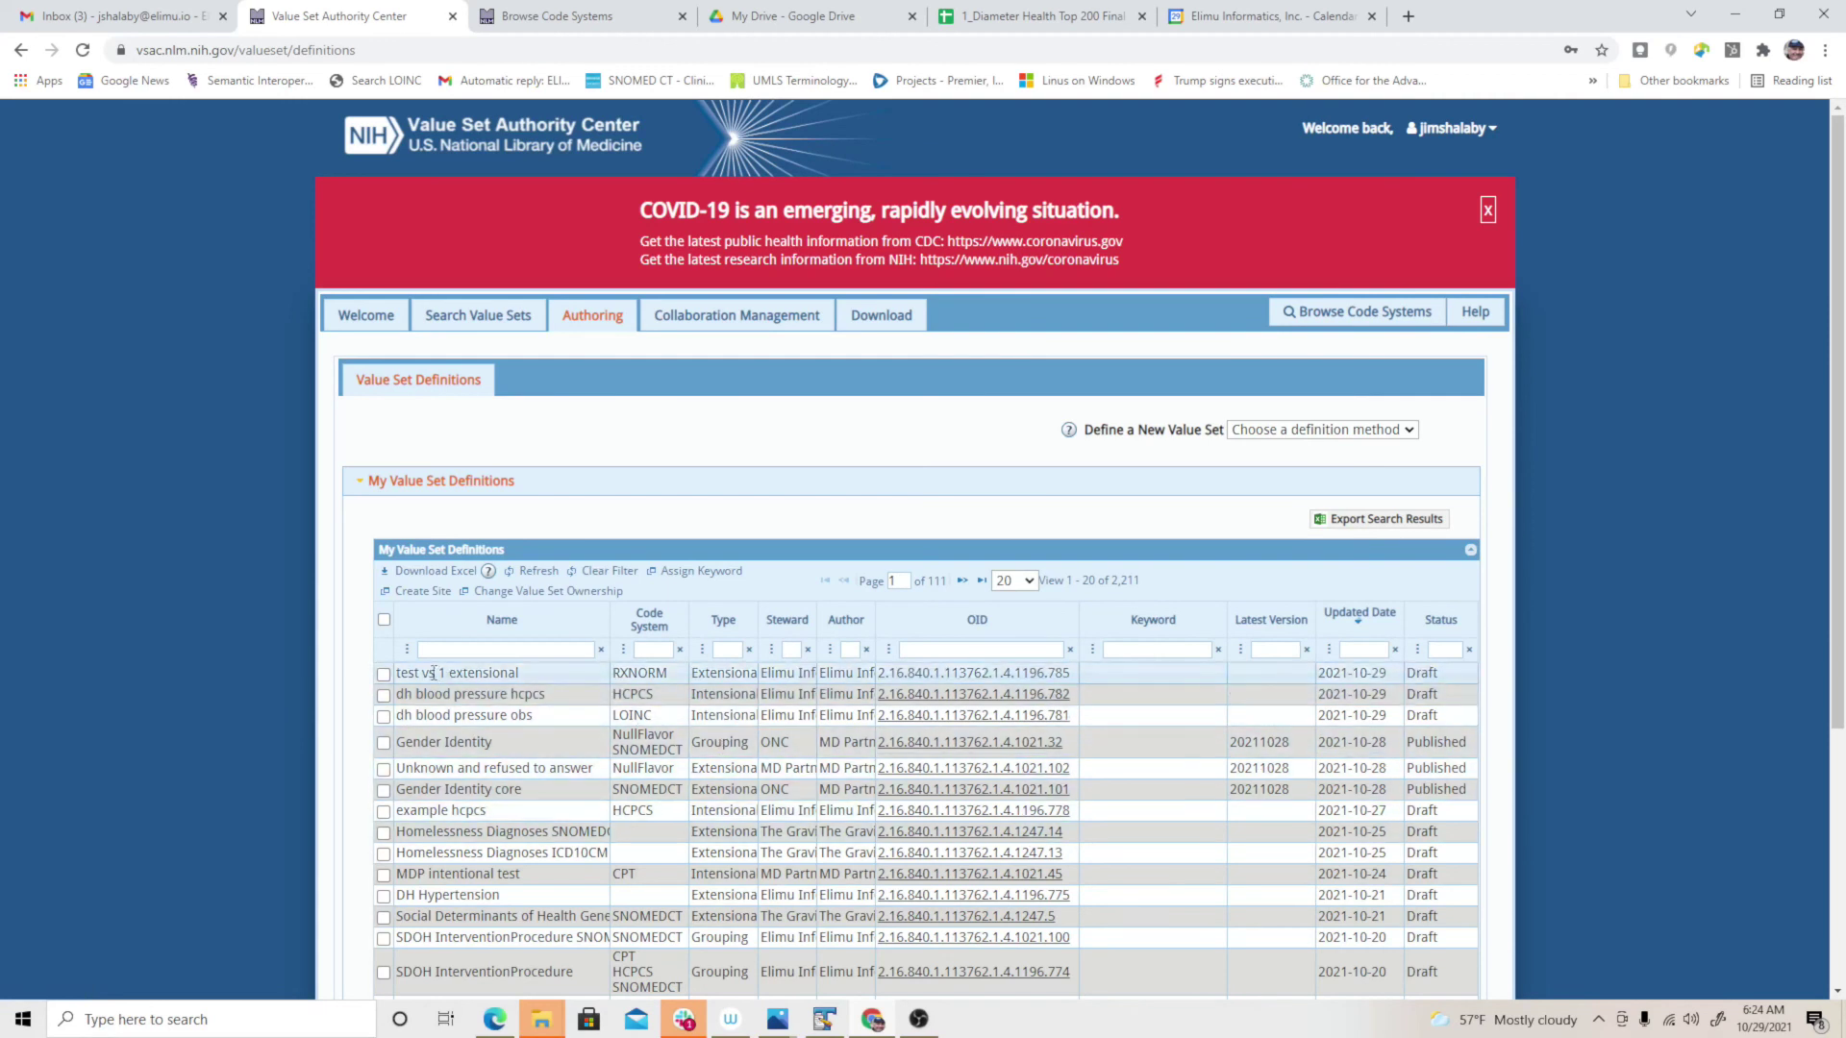
pyautogui.click(1057, 677)
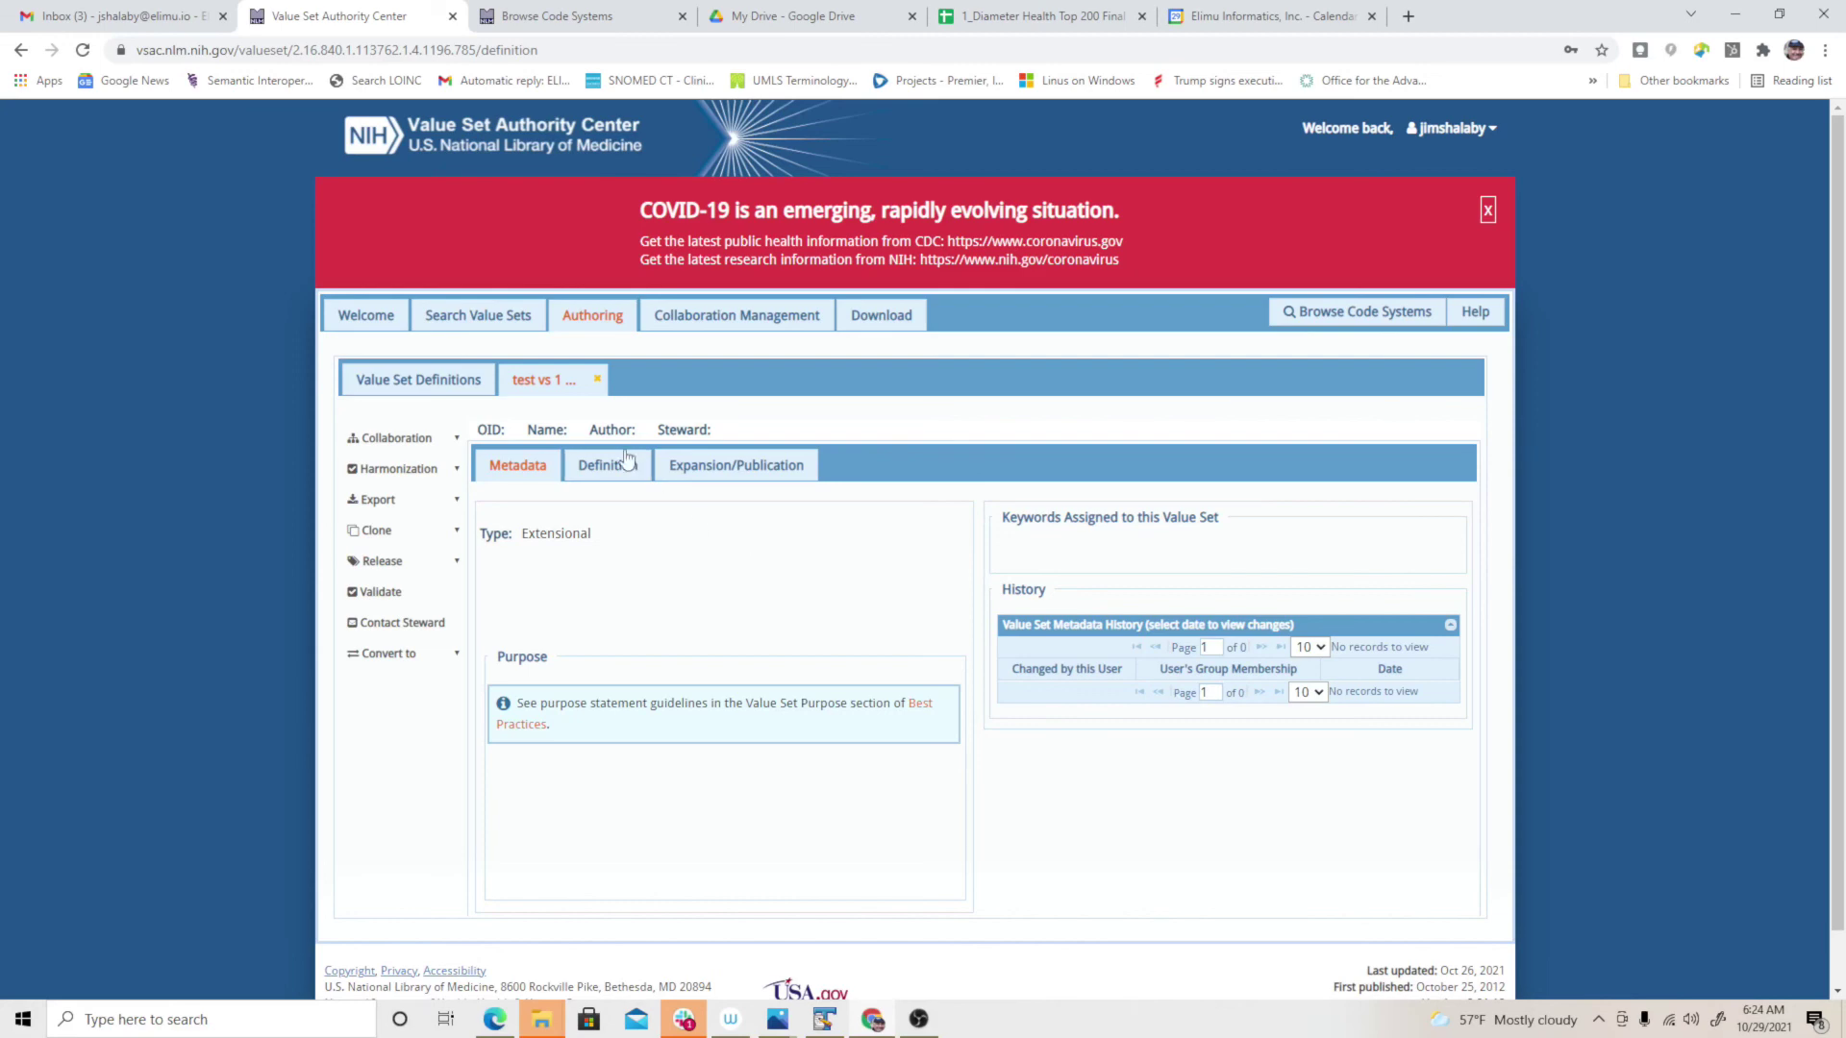
pyautogui.click(597, 380)
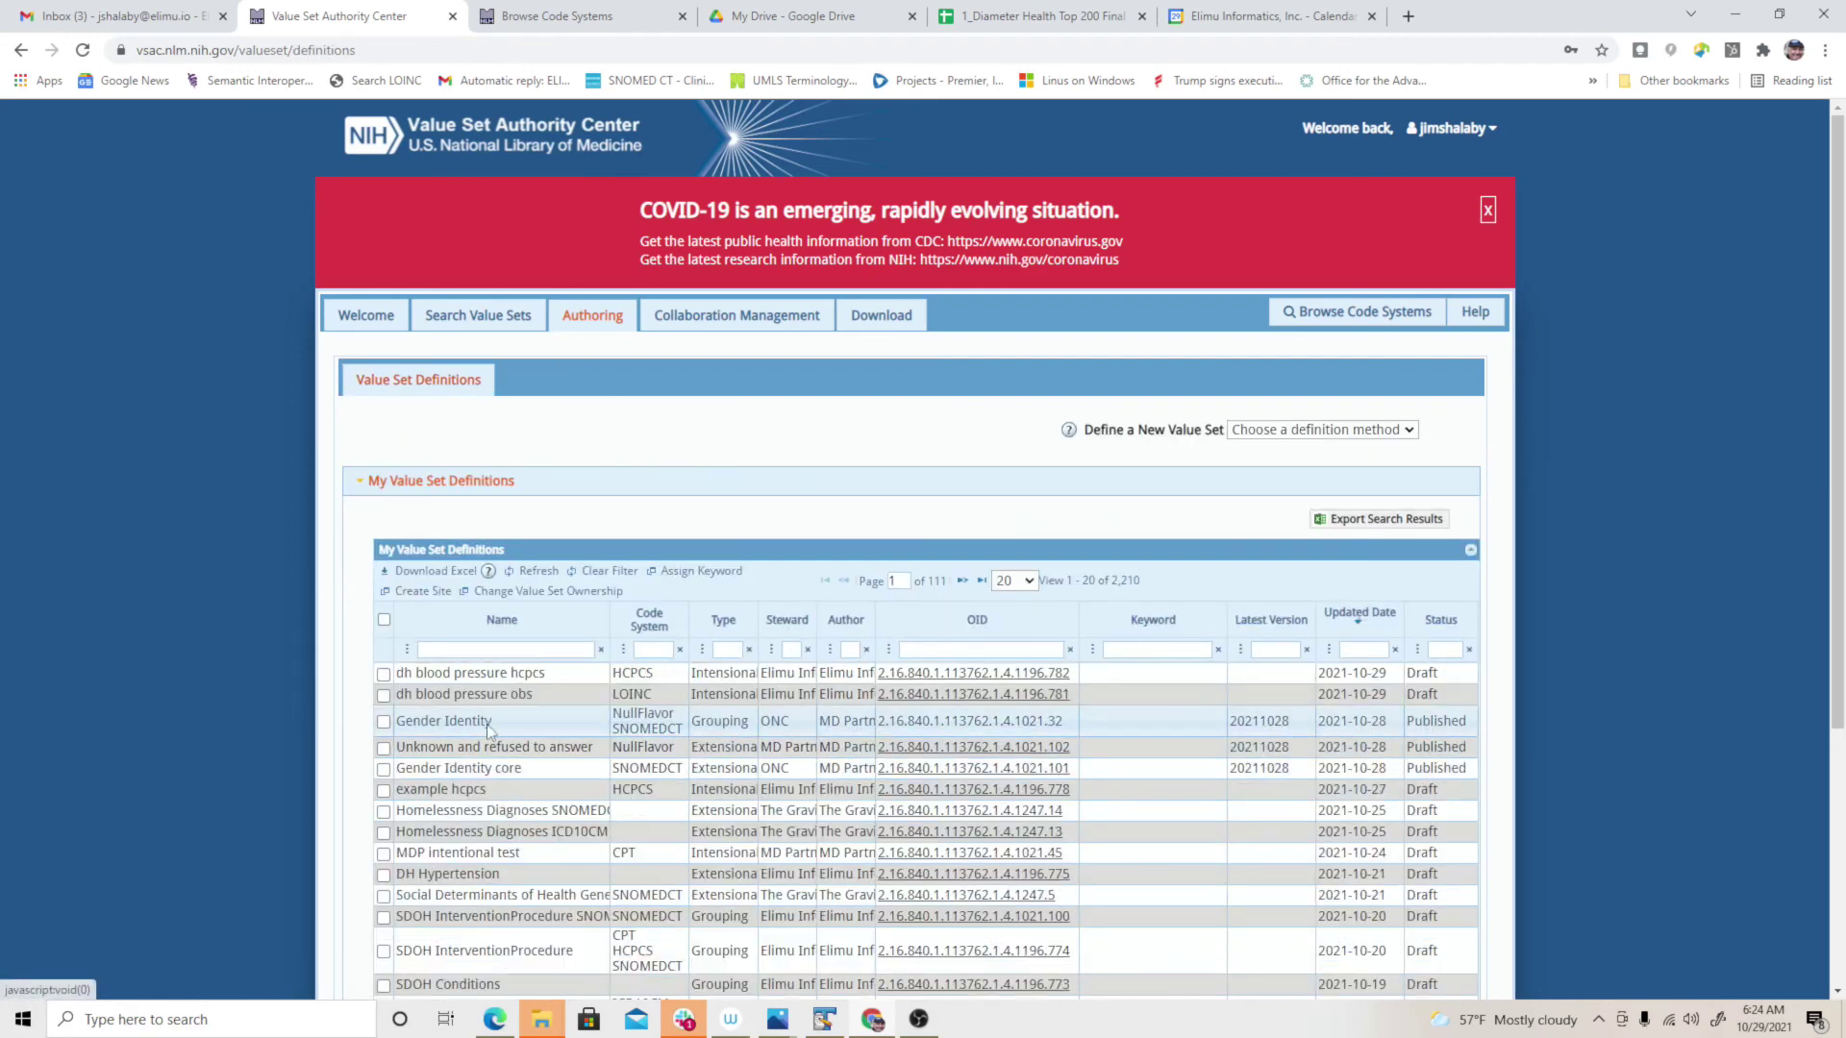